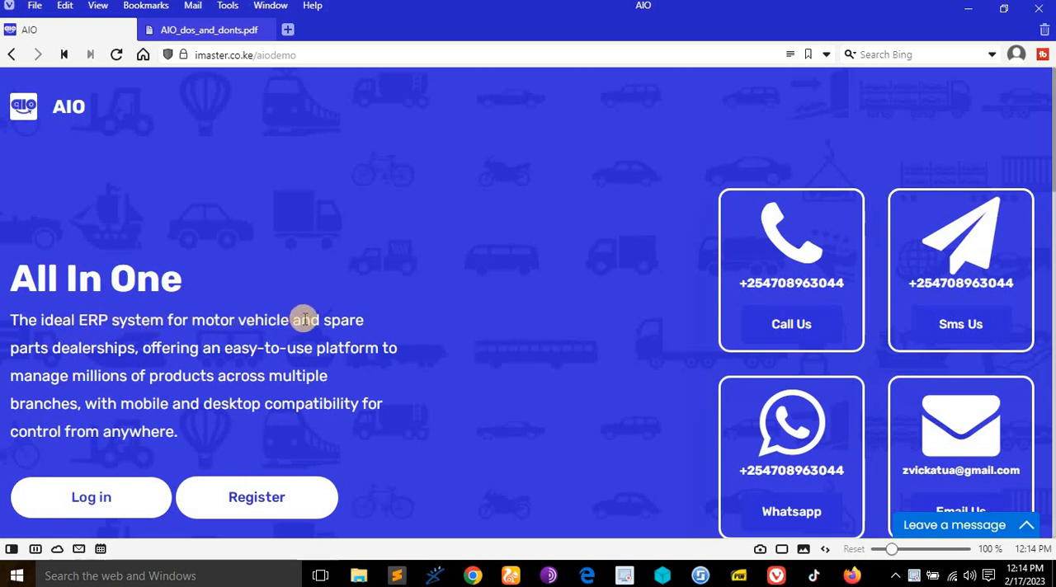
# - Read the All In One introduction and the site address on the AIO demo home page
pyautogui.scroll(-1, 293, 263)
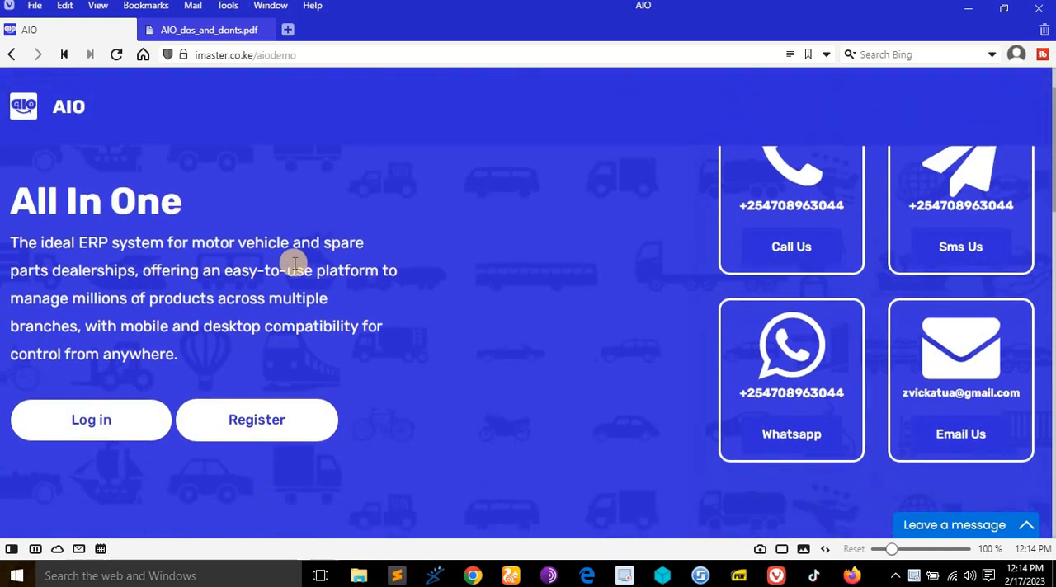
pyautogui.scroll(1, 294, 263)
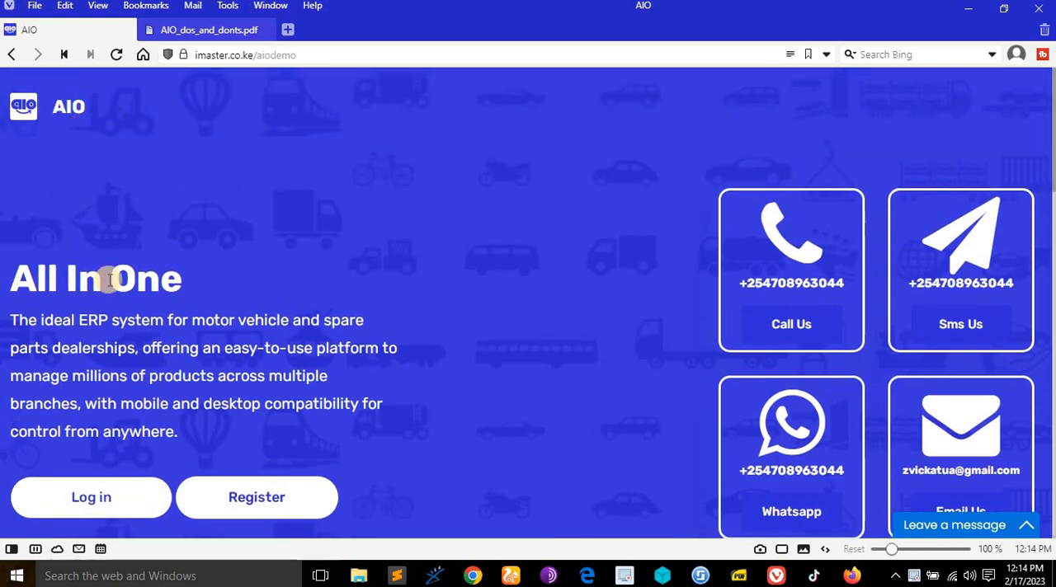
pyautogui.scroll(-1, 170, 281)
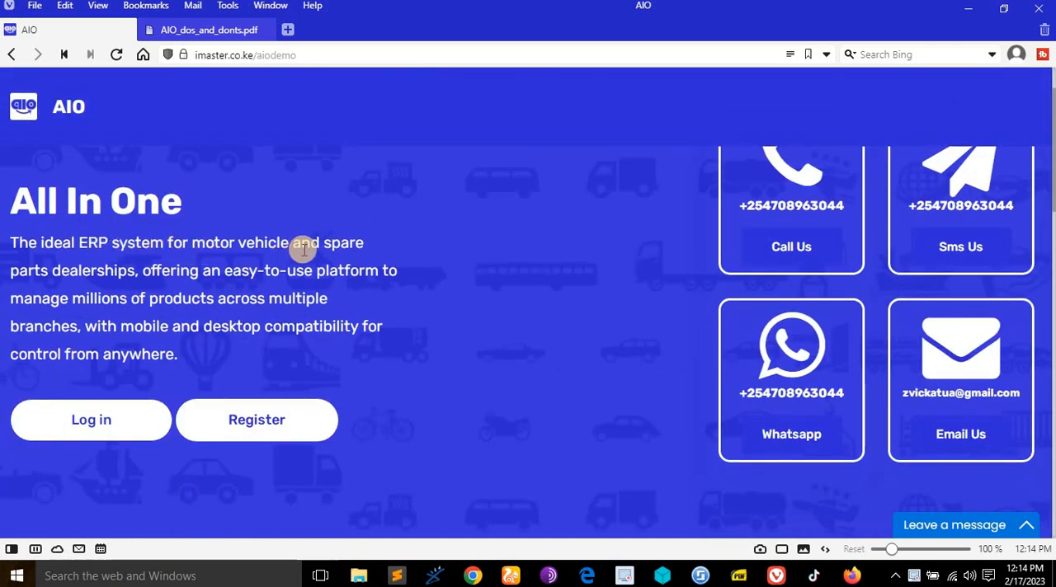
pyautogui.moveTo(9, 239); pyautogui.dragTo(377, 302)
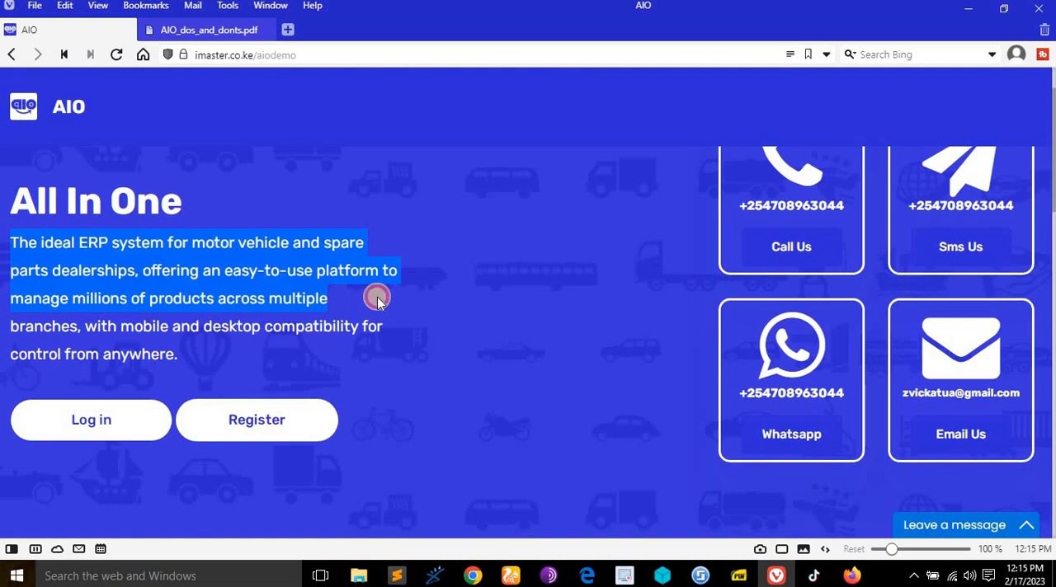
pyautogui.moveTo(377, 302); pyautogui.dragTo(378, 345)
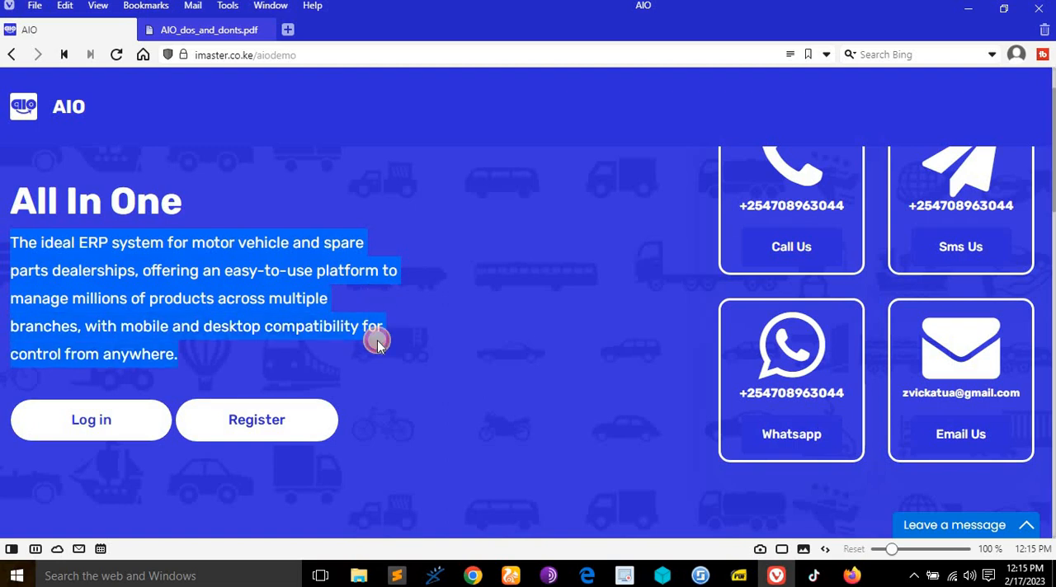
pyautogui.click(380, 343)
pyautogui.scroll(1, 716, 341)
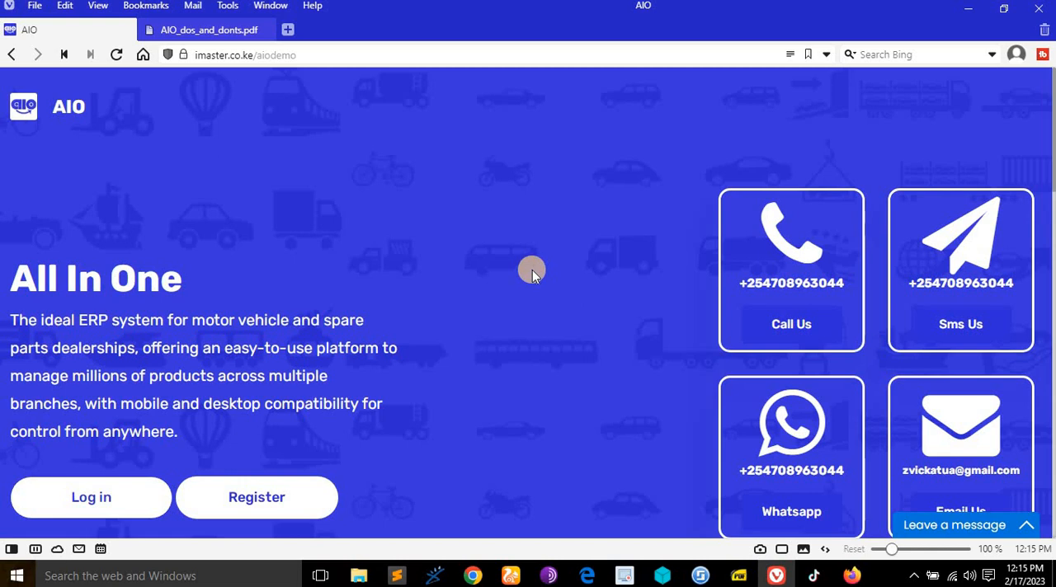
pyautogui.click(330, 54)
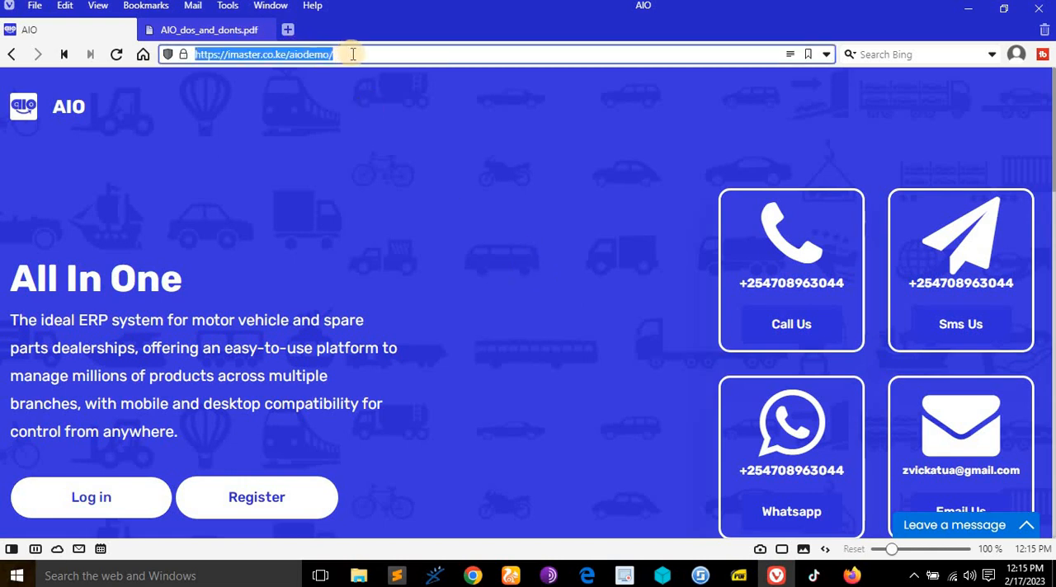
pyautogui.click(423, 191)
# - Examine the home page's Main Features section and the rights listed for Verified Admin, Non-verified Admin and User
pyautogui.scroll(-2, 726, 270)
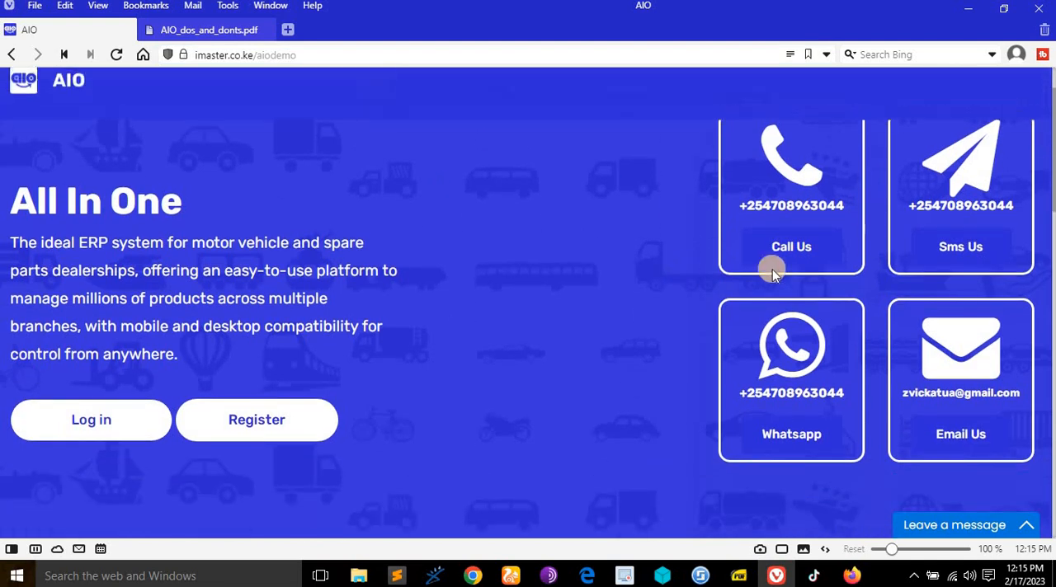
pyautogui.scroll(-7, 698, 341)
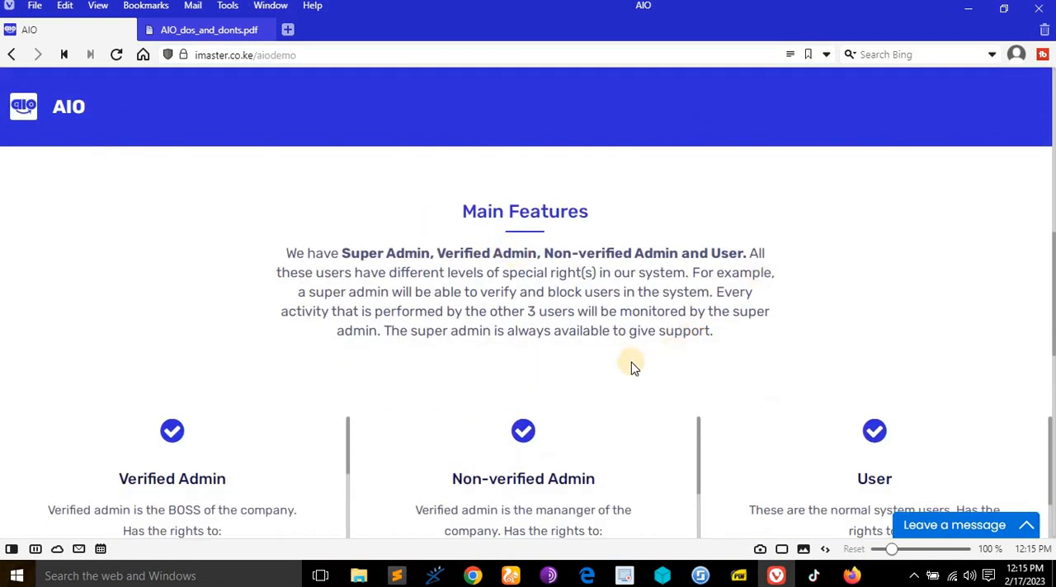
pyautogui.scroll(-4, 631, 366)
pyautogui.scroll(-4, 631, 362)
pyautogui.scroll(6, 630, 358)
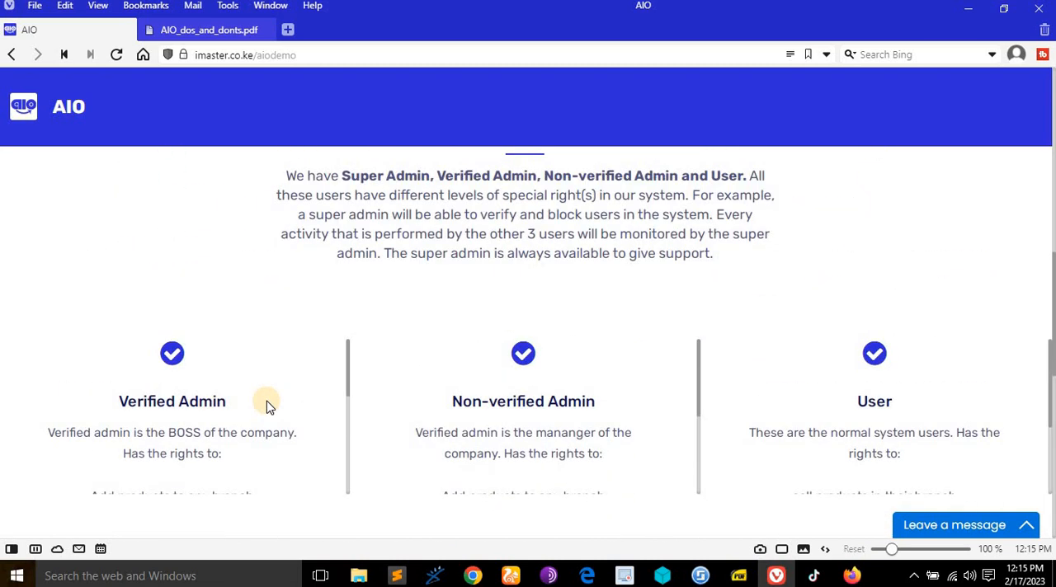
pyautogui.scroll(-3, 266, 401)
pyautogui.scroll(-3, 266, 401)
pyautogui.scroll(-3, 570, 372)
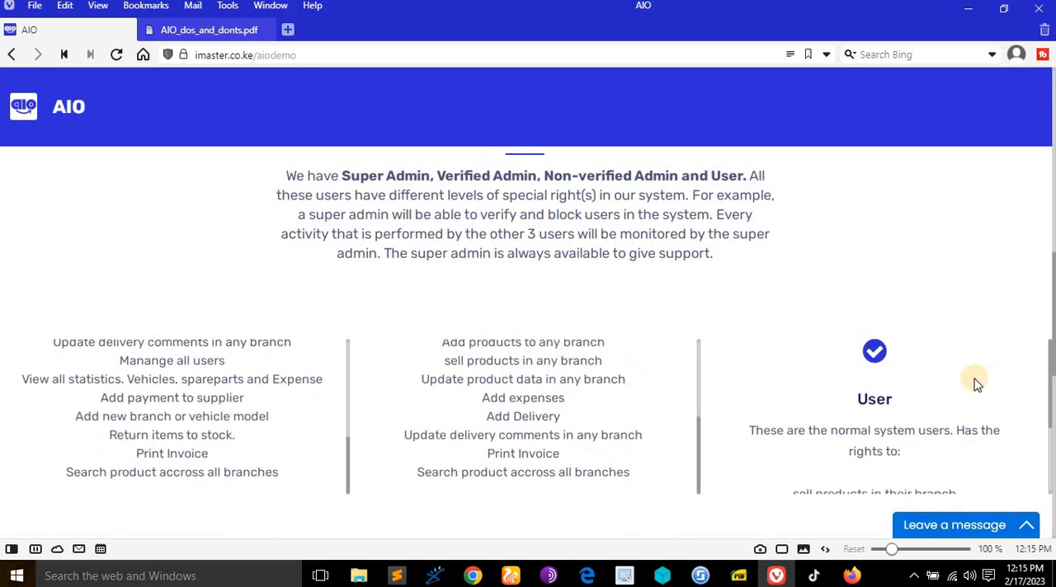
pyautogui.scroll(-3, 974, 382)
pyautogui.scroll(-1, 571, 414)
# - Read the About Us section at the end of the AIO home page
pyautogui.scroll(-7, 570, 413)
pyautogui.scroll(5, 569, 411)
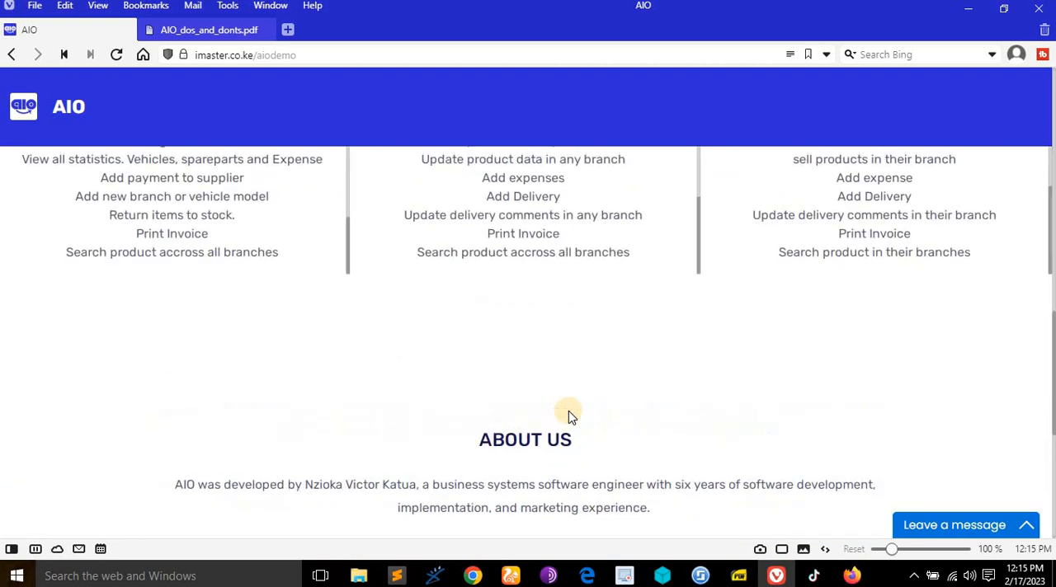
pyautogui.scroll(-4, 568, 411)
pyautogui.scroll(2, 528, 363)
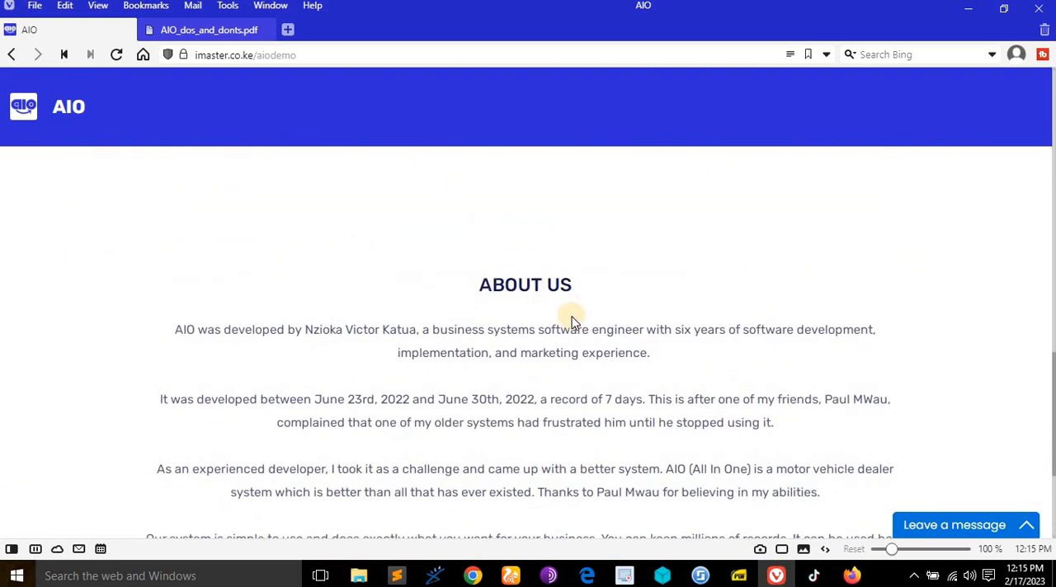
pyautogui.scroll(6, 567, 318)
pyautogui.scroll(-6, 569, 322)
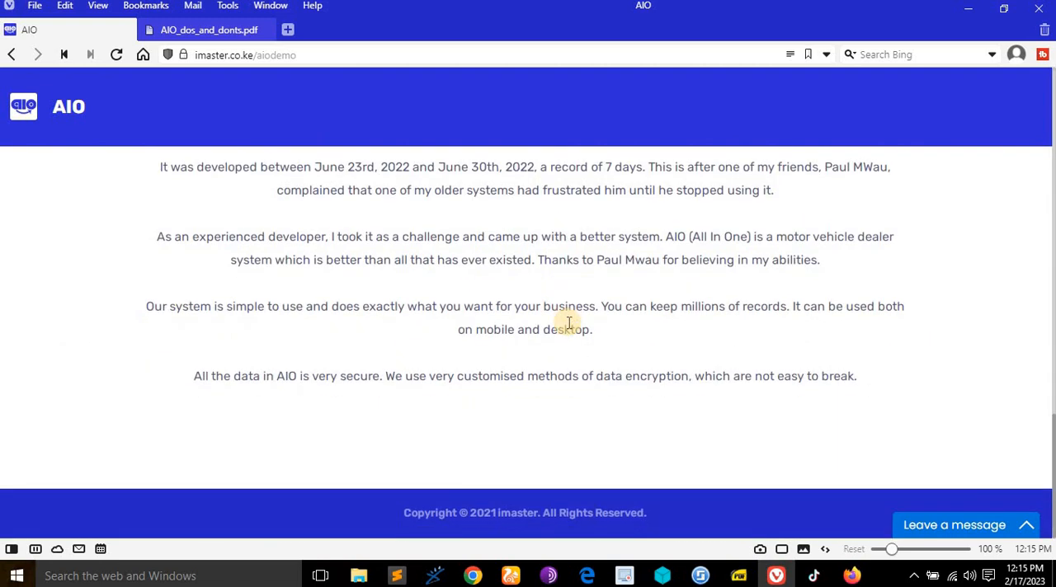
pyautogui.scroll(10, 568, 322)
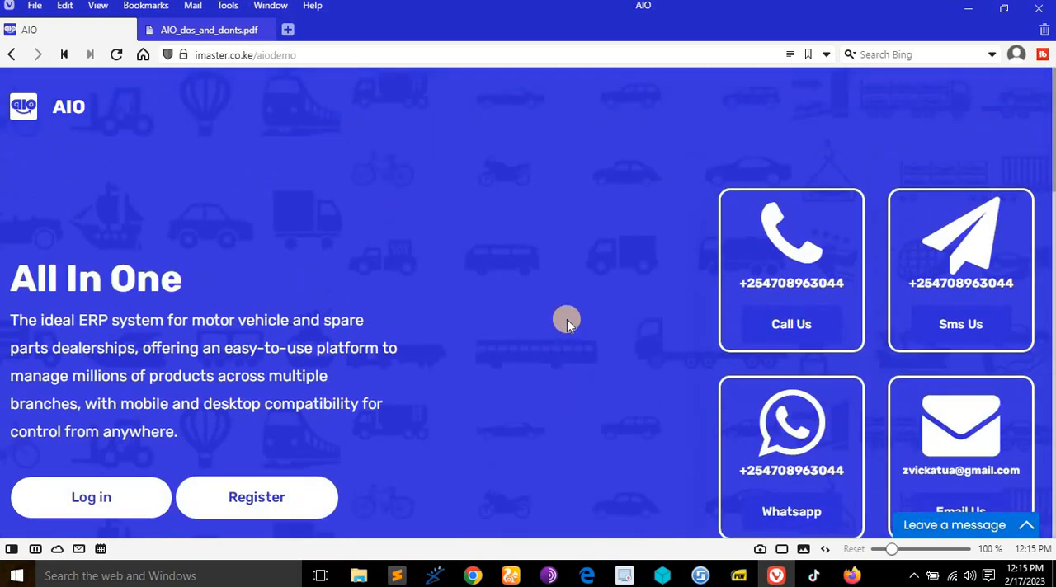
# - Open AIO_dos_and_donts.pdf and review the demo test credentials and the Super Admin rights
pyautogui.click(225, 29)
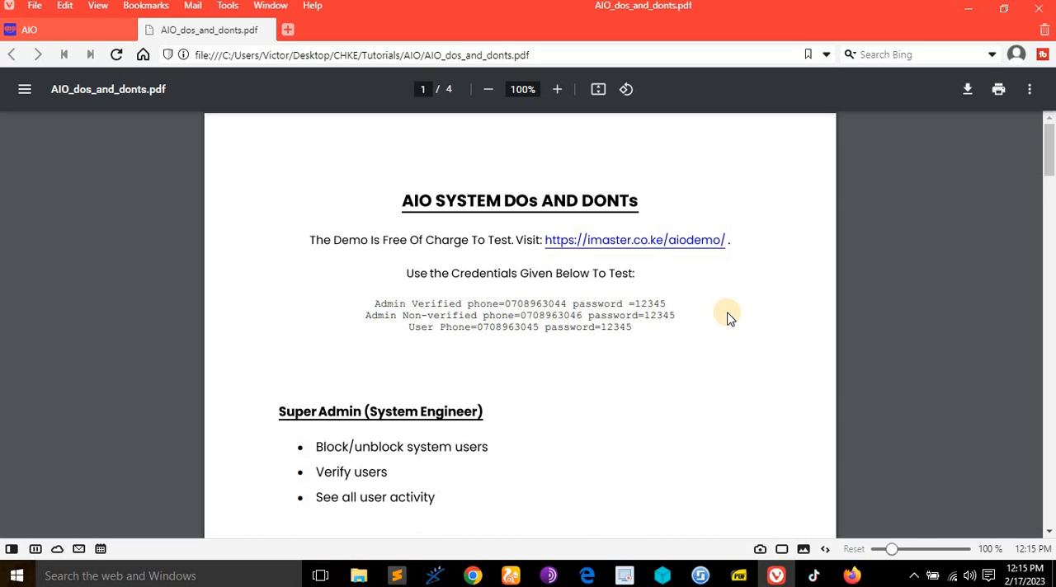
pyautogui.scroll(-2, 728, 318)
pyautogui.scroll(1, 728, 318)
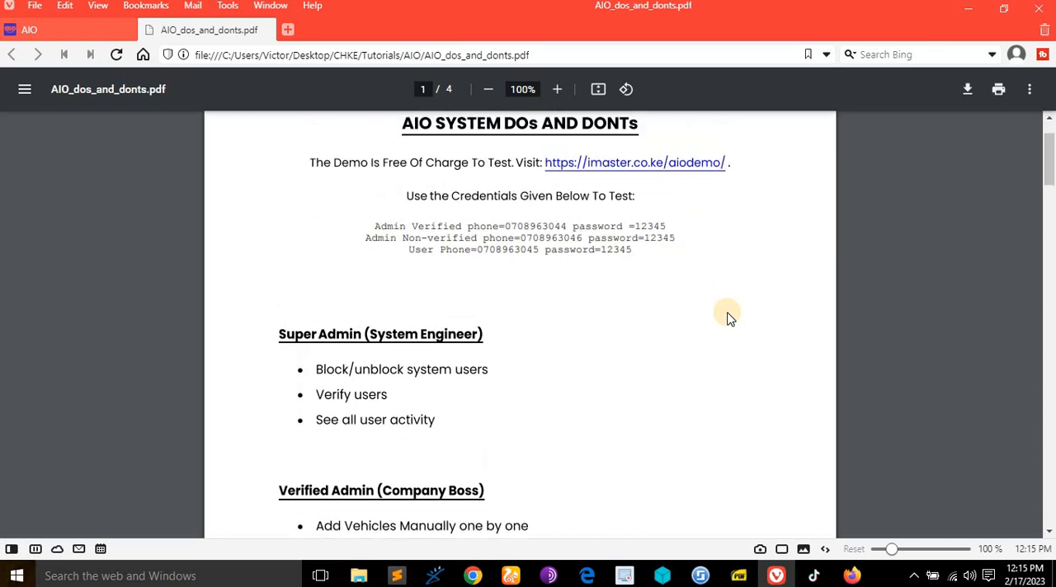
pyautogui.scroll(1, 729, 319)
pyautogui.scroll(-1, 728, 319)
pyautogui.scroll(1, 728, 318)
pyautogui.scroll(-1, 538, 348)
pyautogui.scroll(-2, 440, 346)
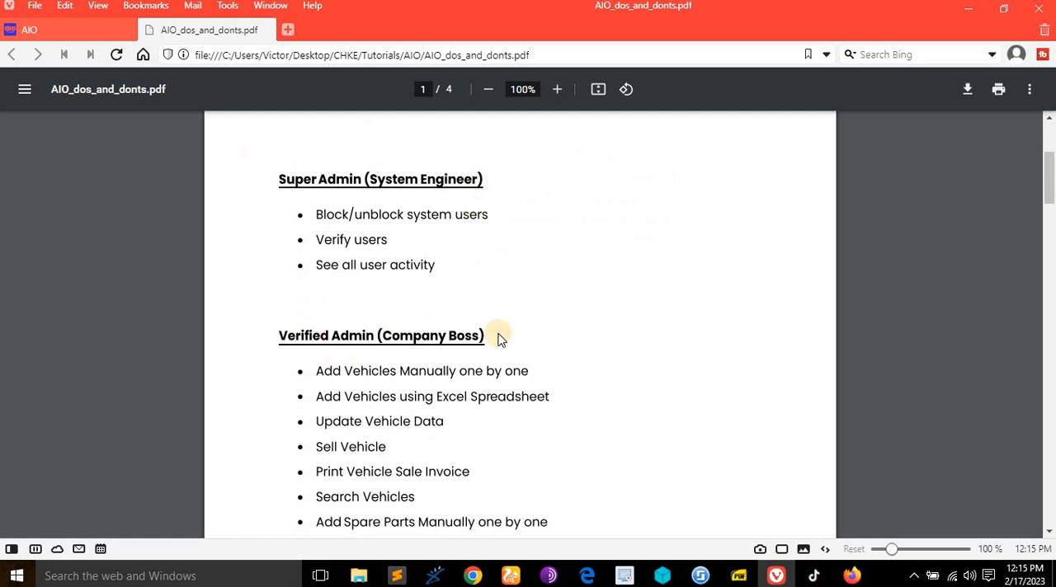
pyautogui.scroll(-3, 499, 337)
pyautogui.scroll(4, 495, 335)
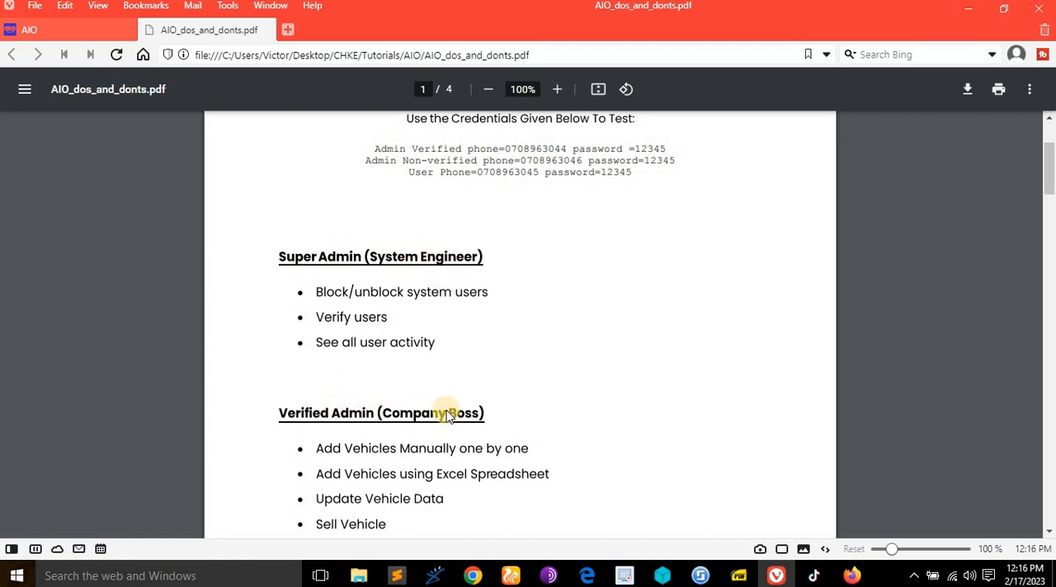
# - Review the PDF's lists of rights for Verified Admin, Non Verified Admin and Normal User
pyautogui.scroll(-1, 455, 410)
pyautogui.scroll(-20, 455, 410)
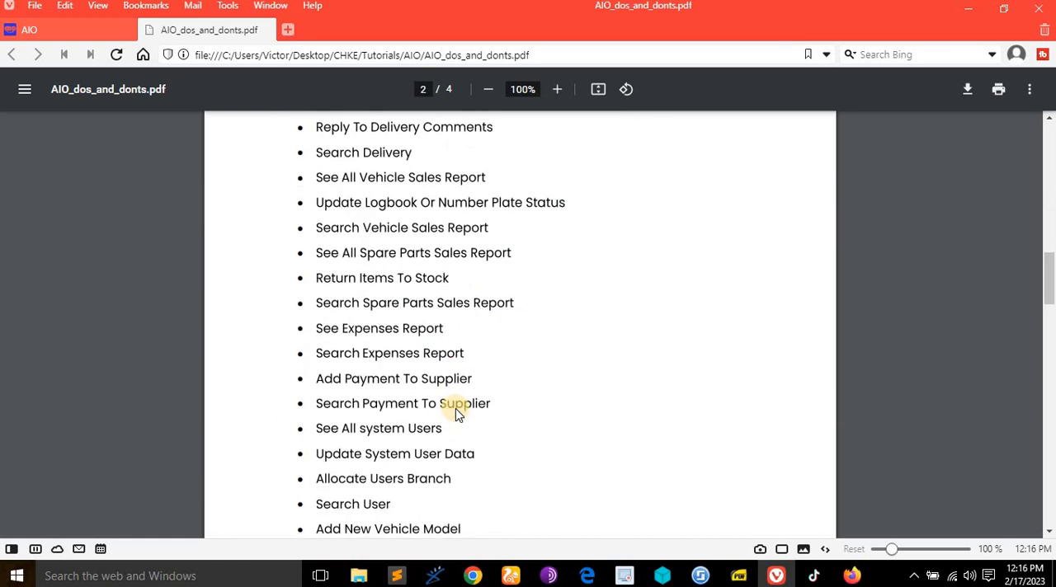
pyautogui.scroll(-5, 456, 413)
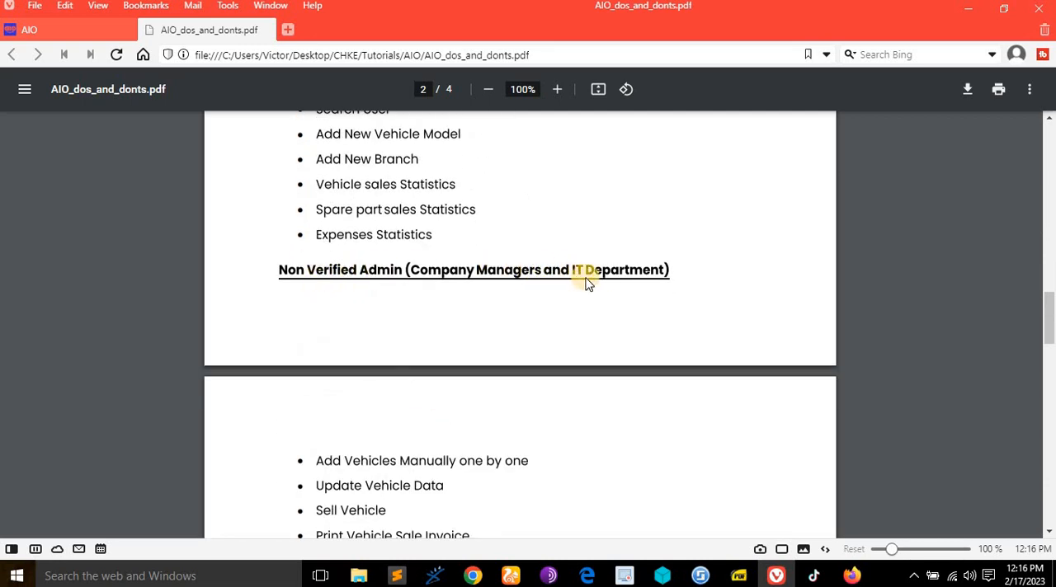
pyautogui.scroll(-17, 648, 280)
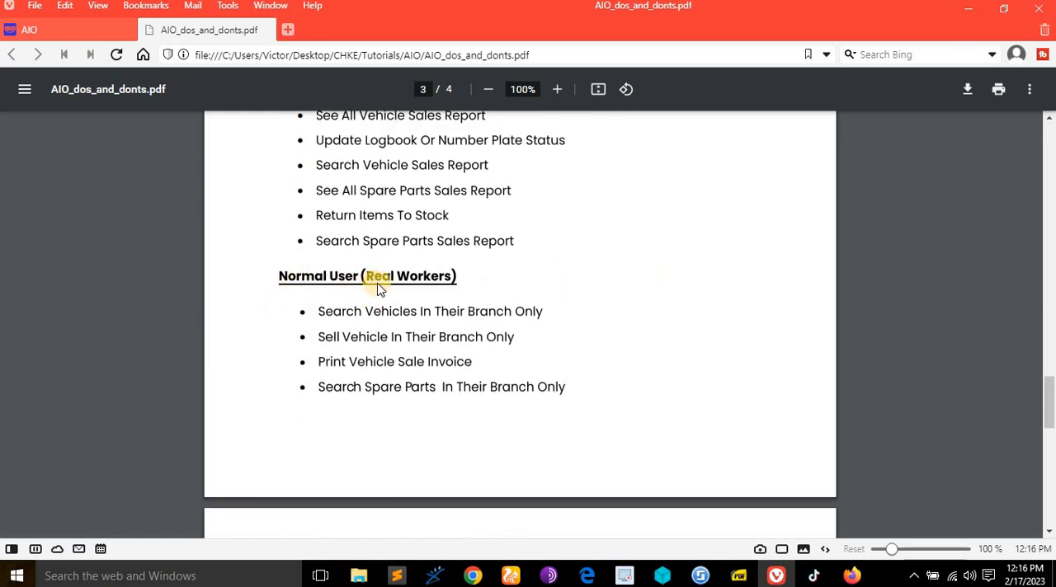
pyautogui.scroll(-5, 414, 283)
pyautogui.scroll(20, 416, 277)
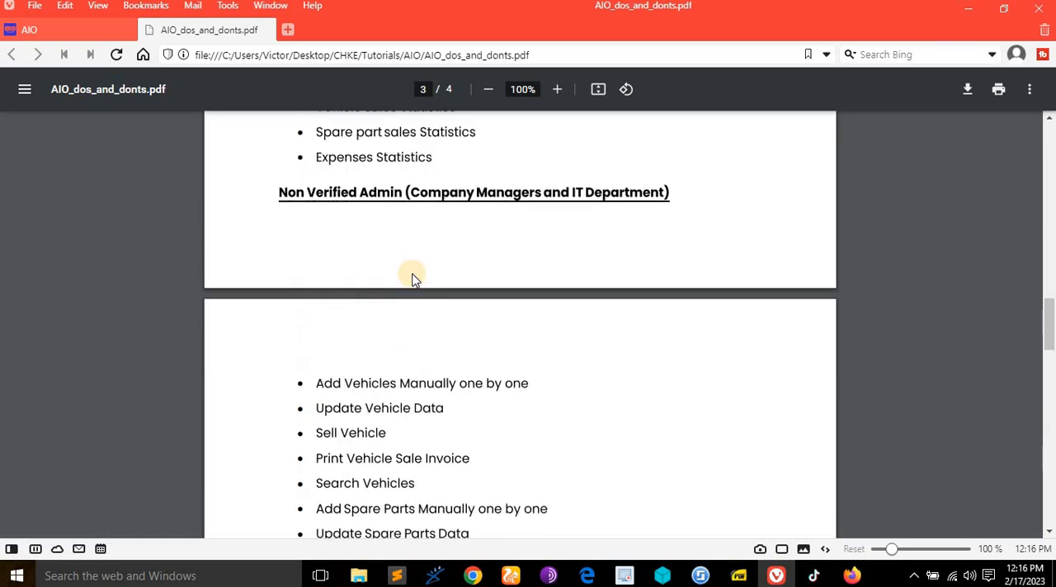
pyautogui.scroll(6, 417, 270)
pyautogui.scroll(-2, 416, 277)
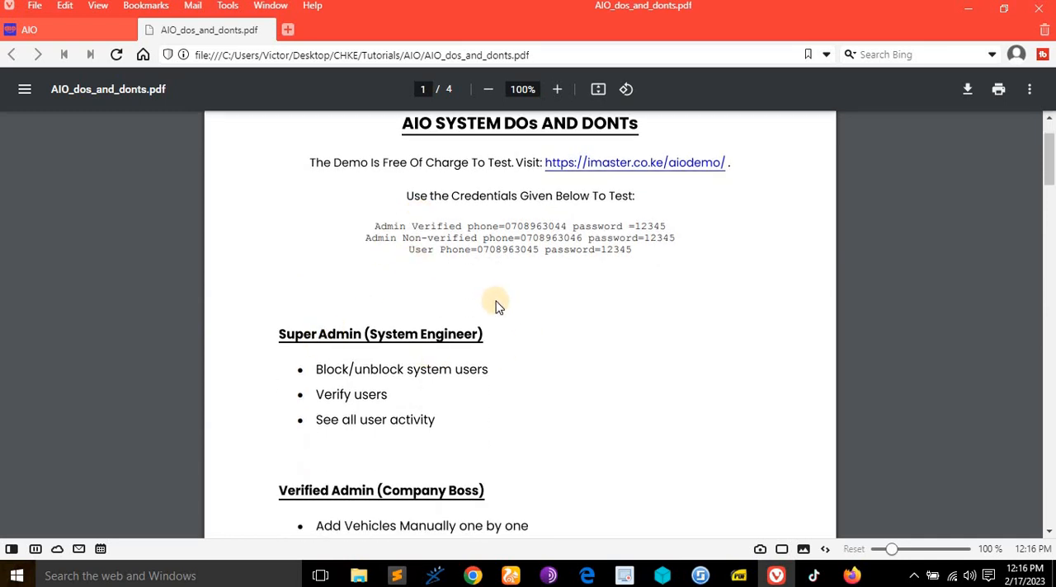
pyautogui.scroll(1, 496, 307)
pyautogui.scroll(-1, 496, 307)
# - Return to the AIO home page and switch to UC Browser to view the super admin's user blocking page
pyautogui.click(38, 29)
pyautogui.click(177, 30)
pyautogui.click(87, 30)
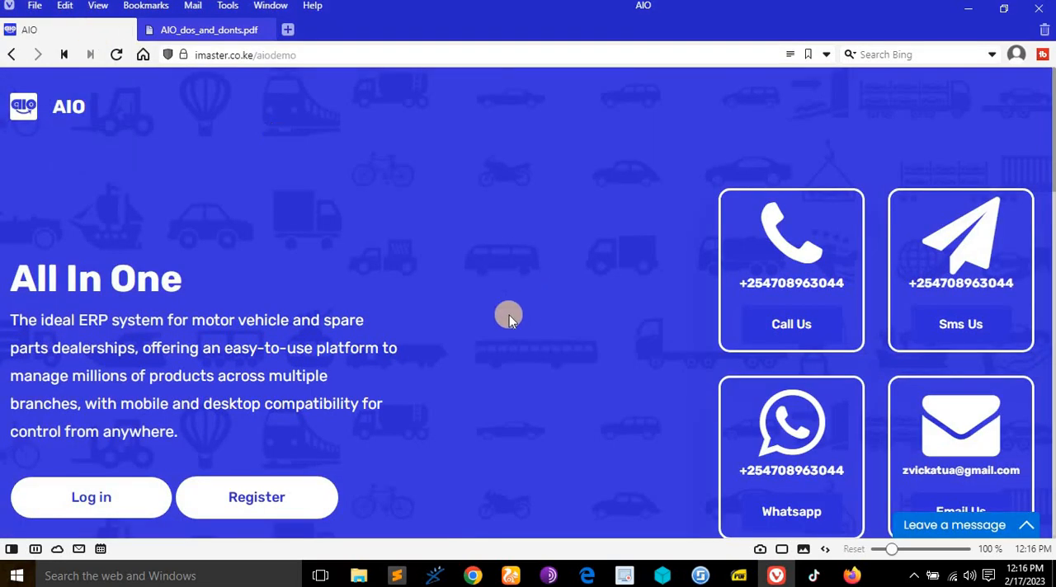
pyautogui.scroll(-1, 509, 315)
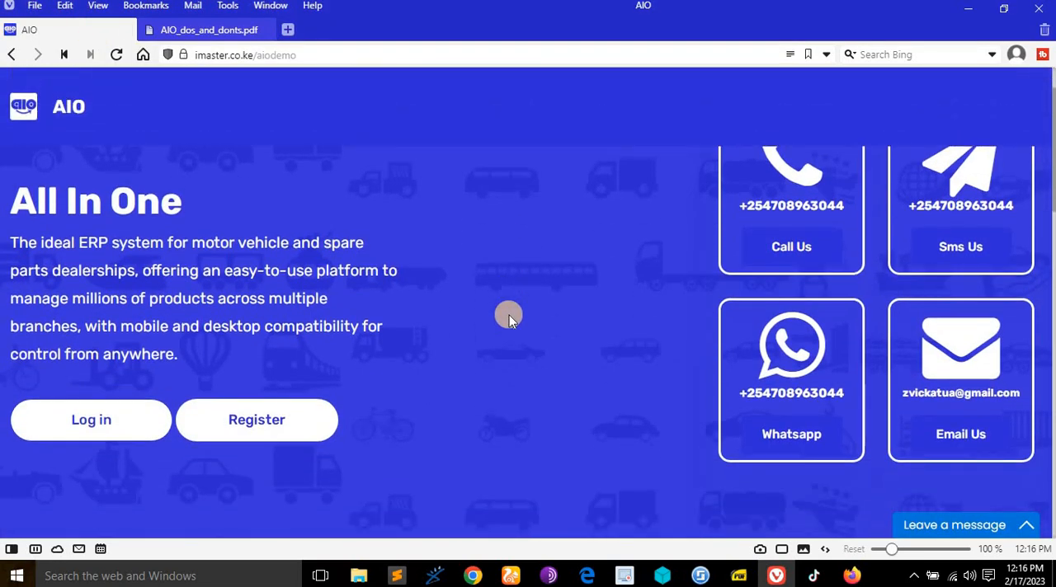
pyautogui.scroll(1, 509, 315)
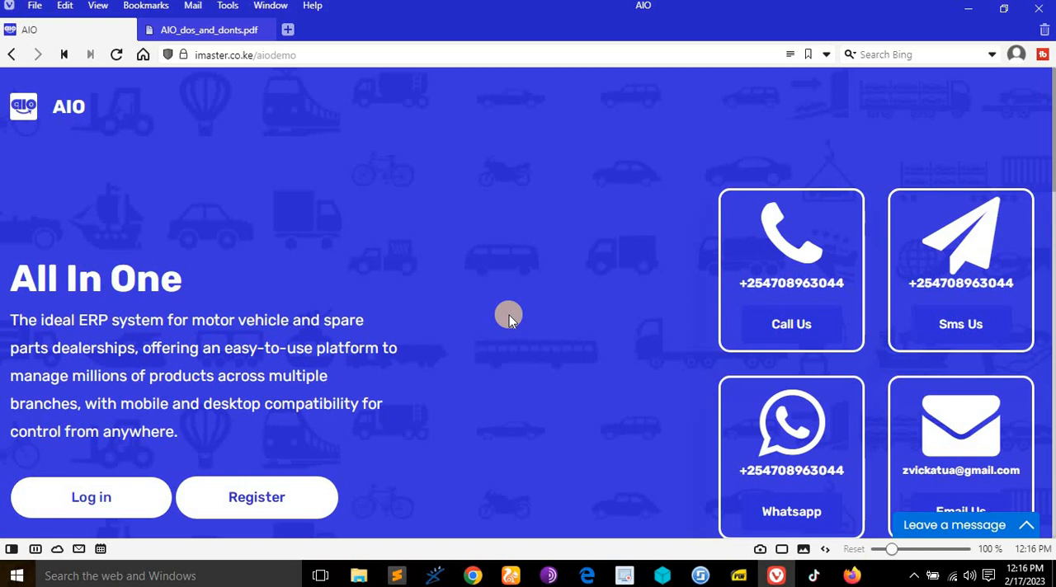
pyautogui.scroll(-1, 509, 316)
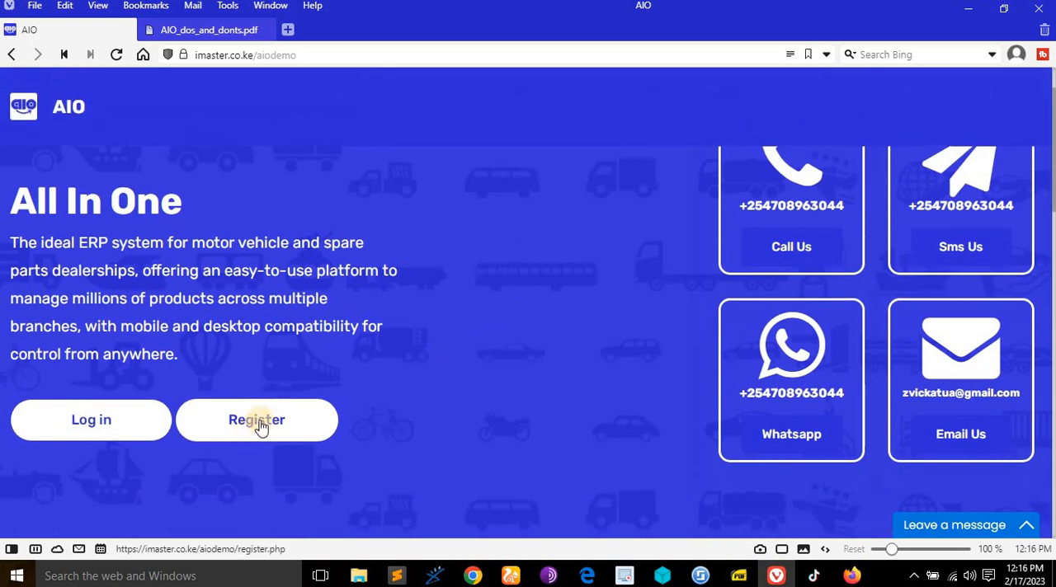
pyautogui.click(525, 580)
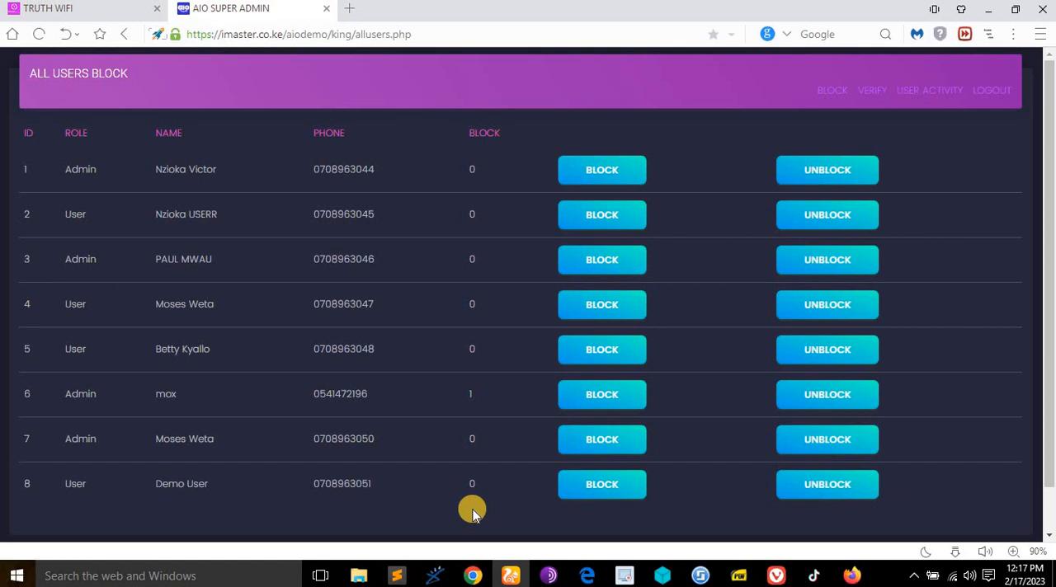
# - Switch back to Vivaldi and open the AIO account registration form
pyautogui.click(775, 569)
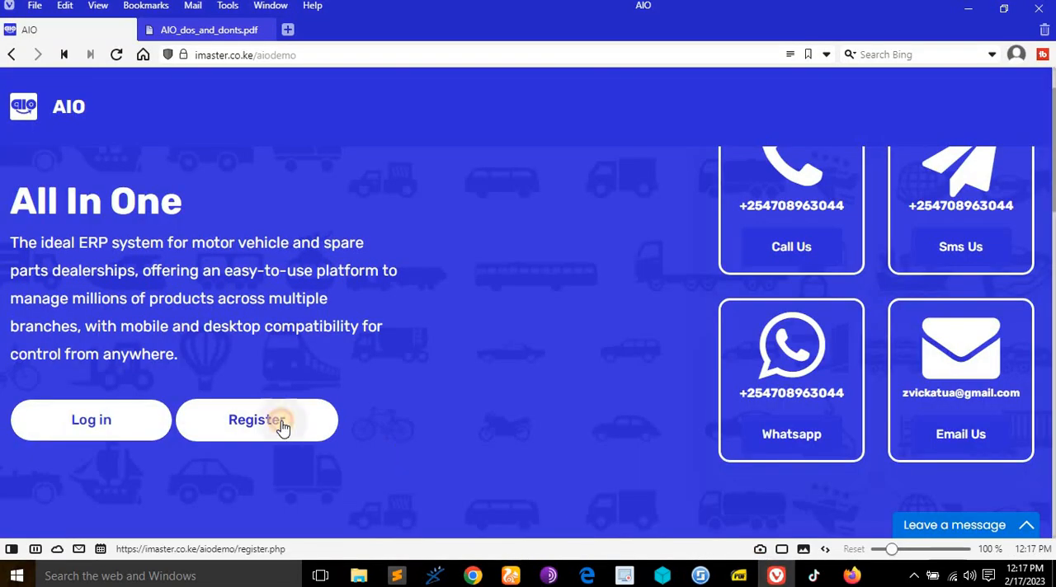
pyautogui.click(282, 425)
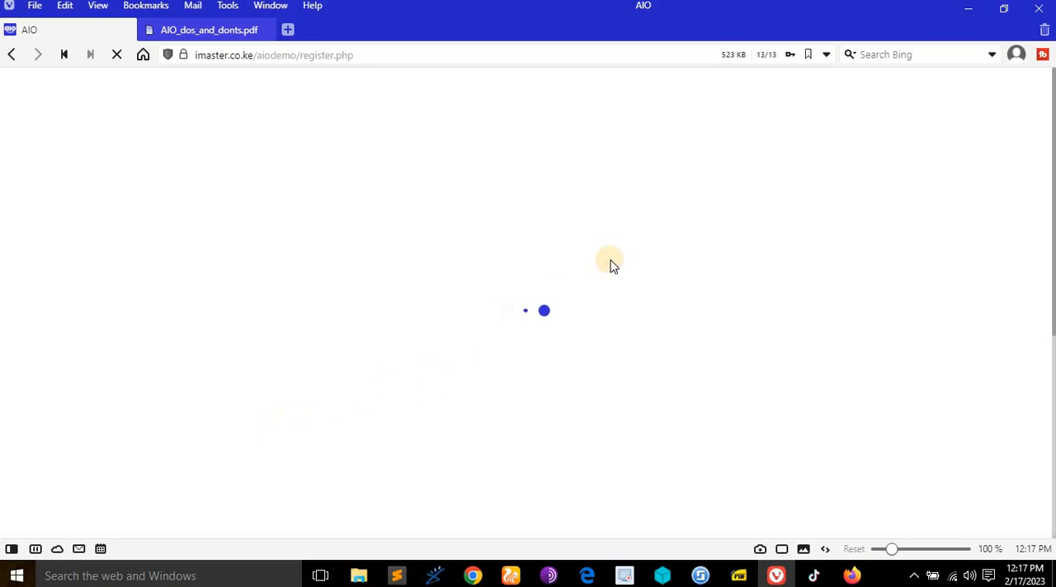
pyautogui.scroll(-1, 624, 270)
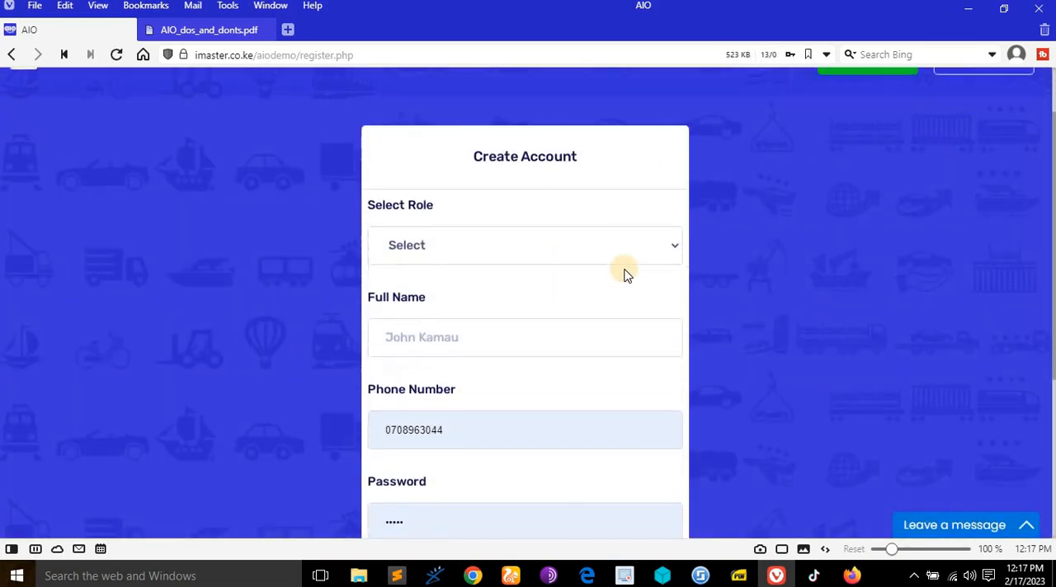
# - Set the new account's role to User and its full name to Elon Musk
pyautogui.click(633, 250)
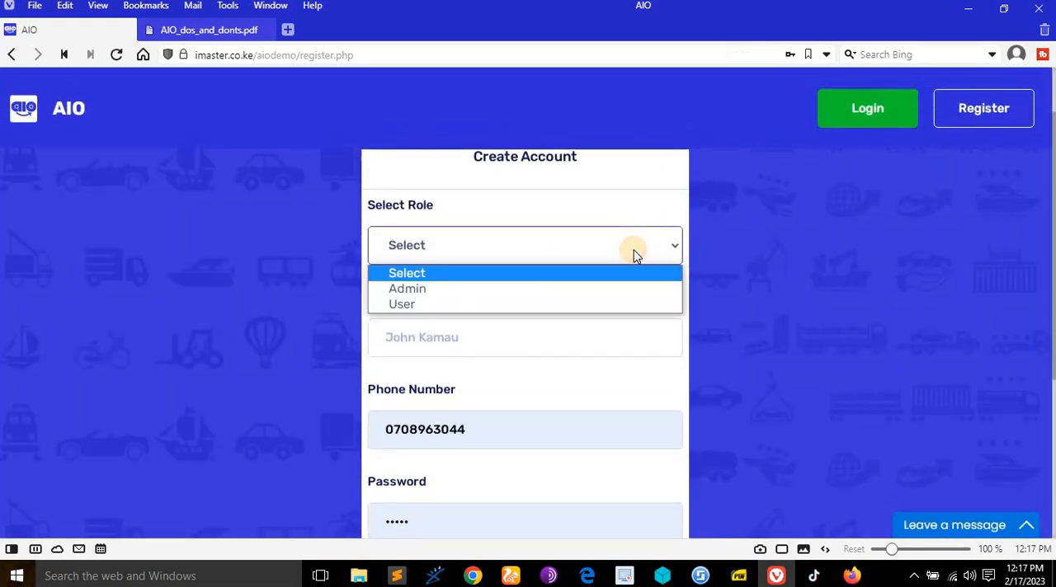
pyautogui.click(483, 305)
pyautogui.click(493, 341)
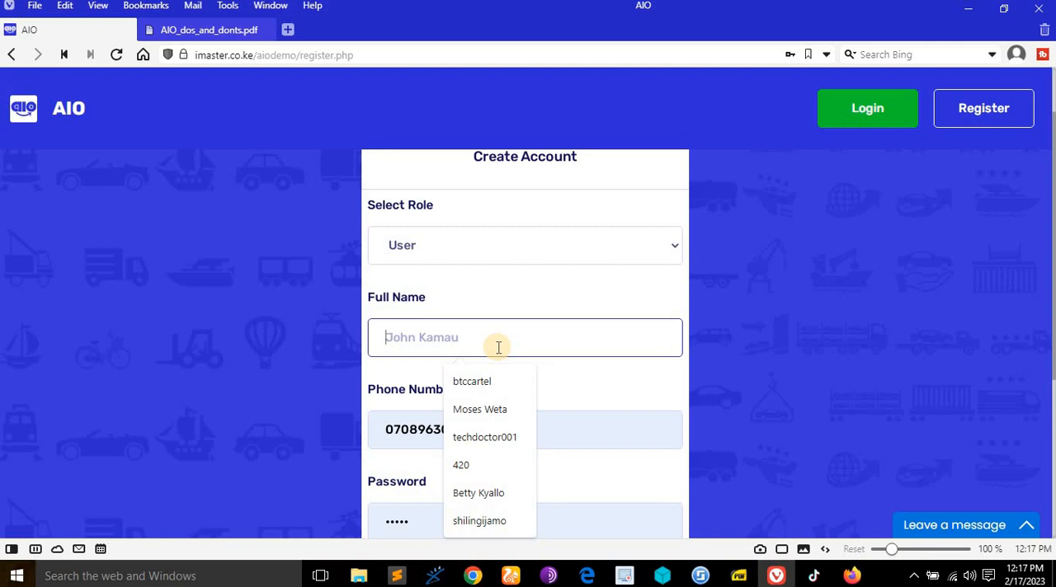
pyautogui.write('Elon Musk')
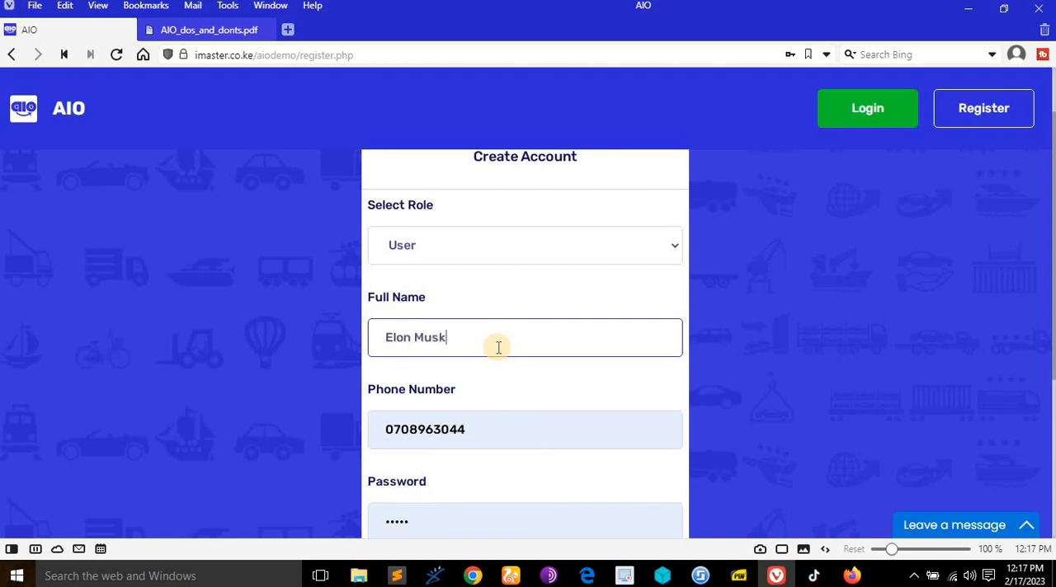
# - Replace the prefilled phone number in the registration form with the new user's phone number
pyautogui.scroll(-3, 519, 388)
pyautogui.click(428, 198)
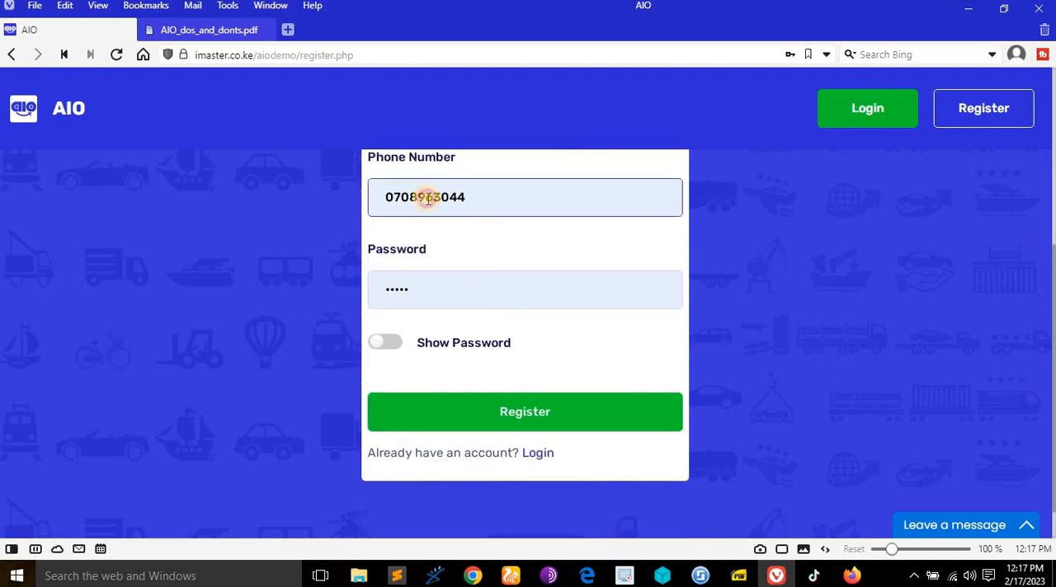
pyautogui.moveTo(429, 198); pyautogui.dragTo(408, 200)
pyautogui.write('00000')
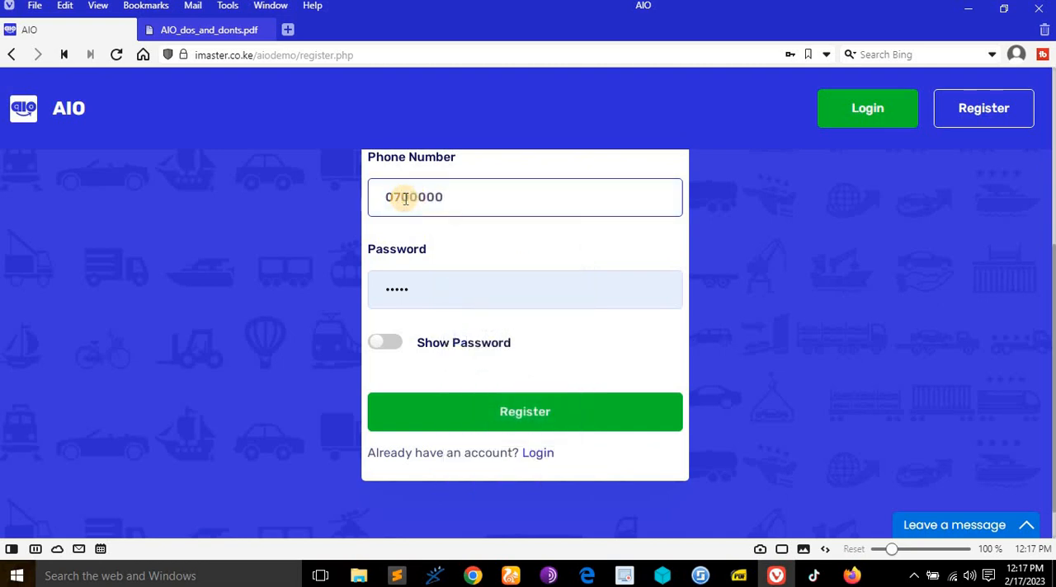
pyautogui.press('BackSpace')
pyautogui.press('BackSpace')
pyautogui.press('BackSpace')
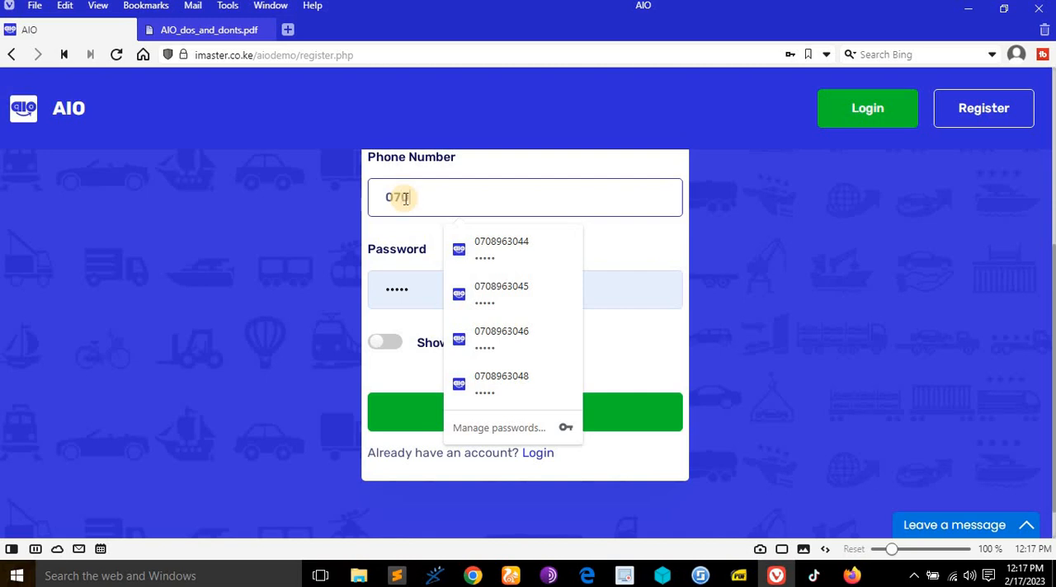
pyautogui.write('0000000')
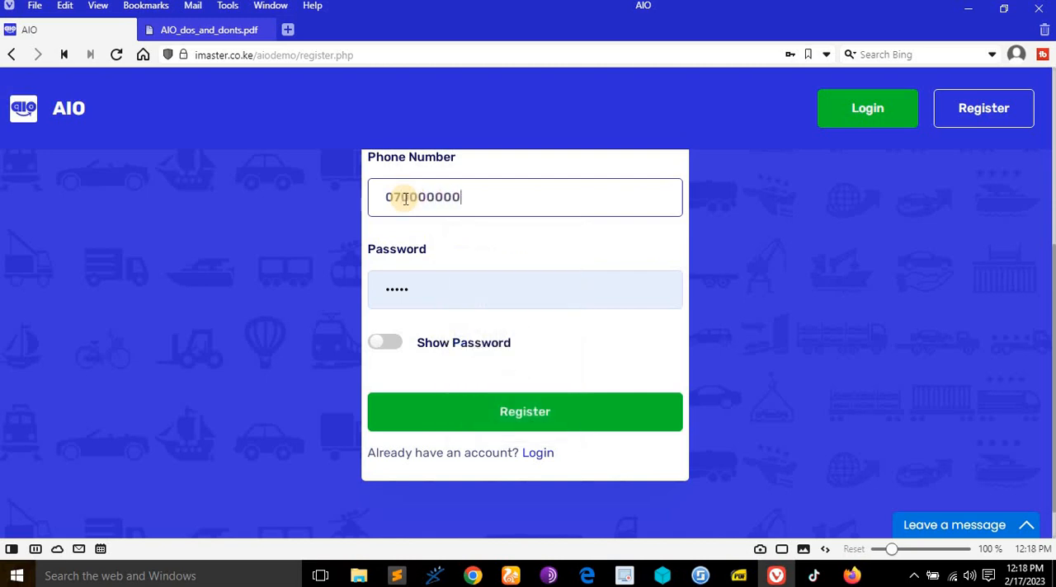
# - Show the prefilled password for checking and submit the new User account's registration
pyautogui.click(401, 355)
pyautogui.click(464, 198)
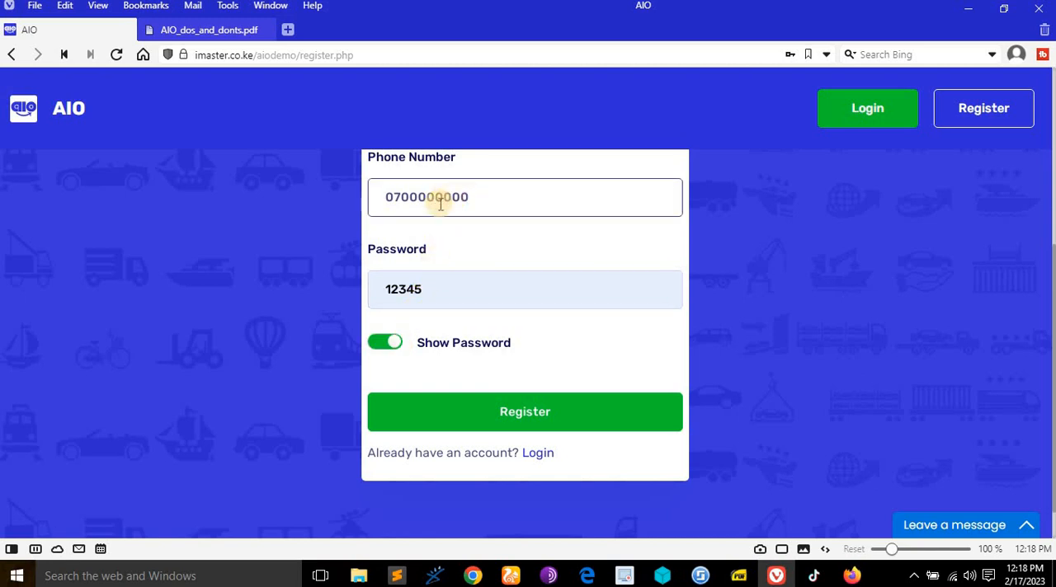
pyautogui.click(417, 196)
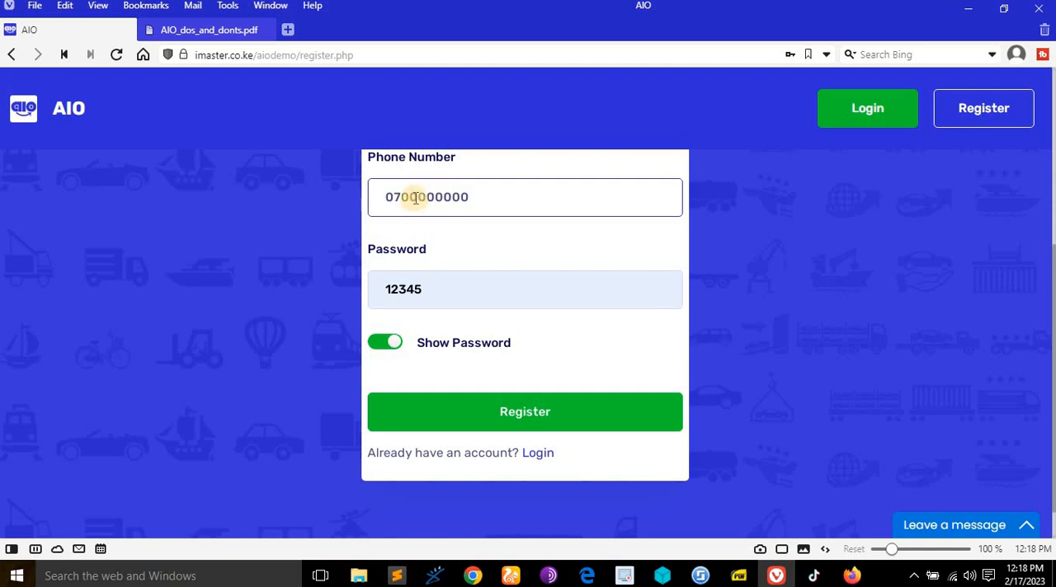
pyautogui.click(569, 414)
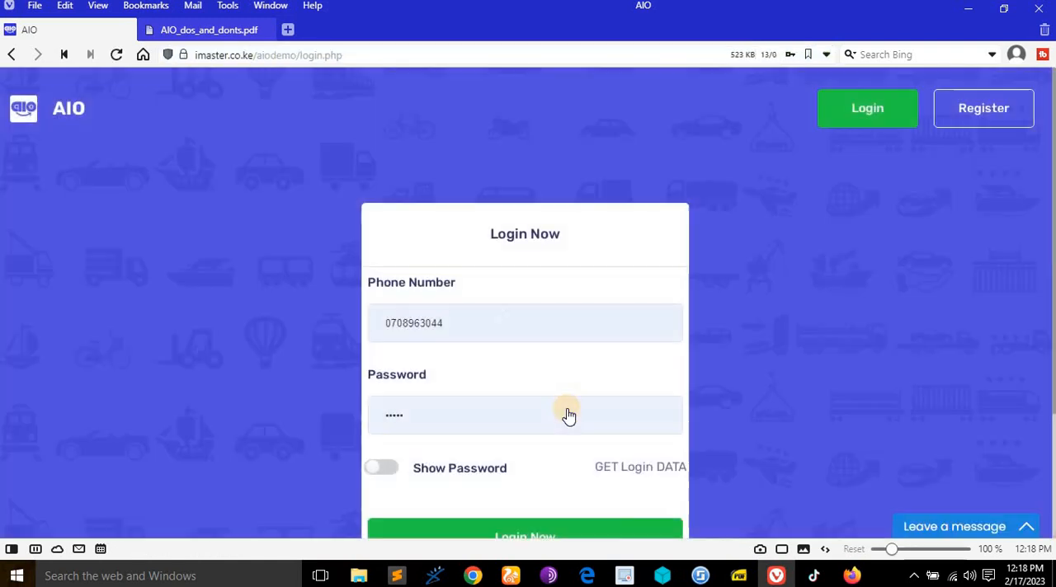
# - Switch to UC Browser, reload the super admin's user blocking list and copy the newly registered user's phone number
pyautogui.scroll(-2, 495, 247)
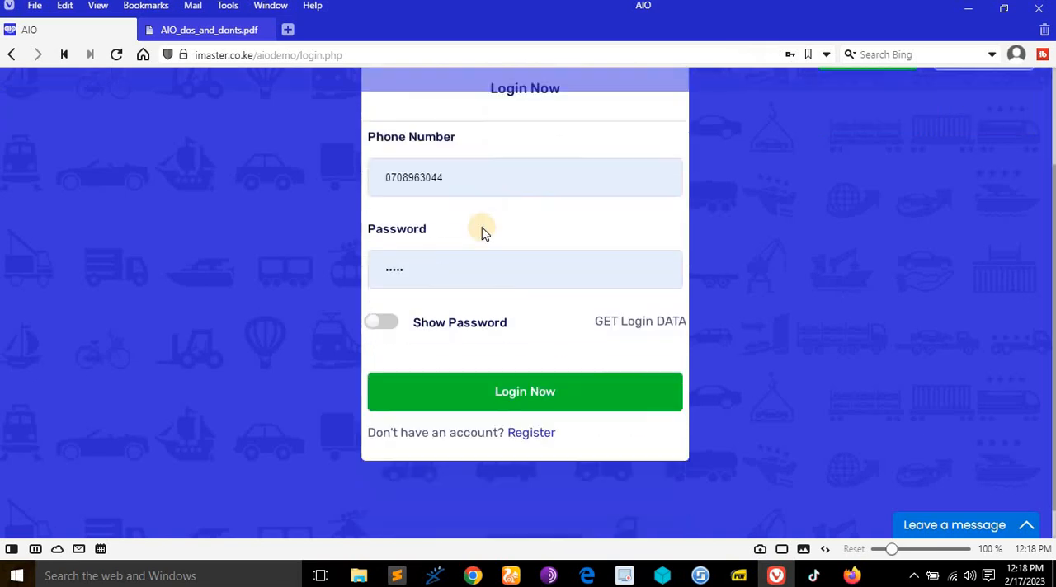
pyautogui.click(515, 575)
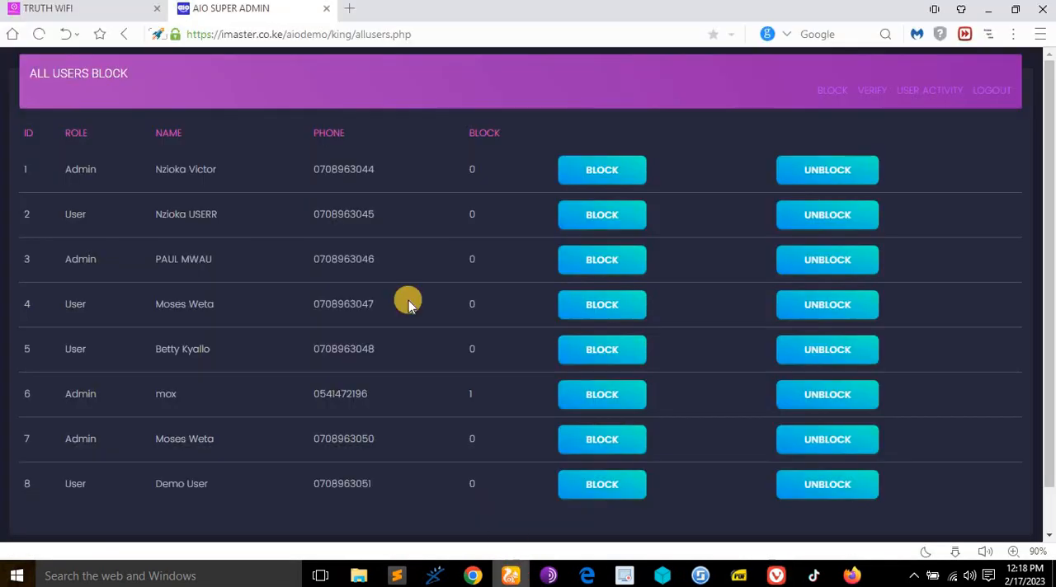
pyautogui.click(831, 94)
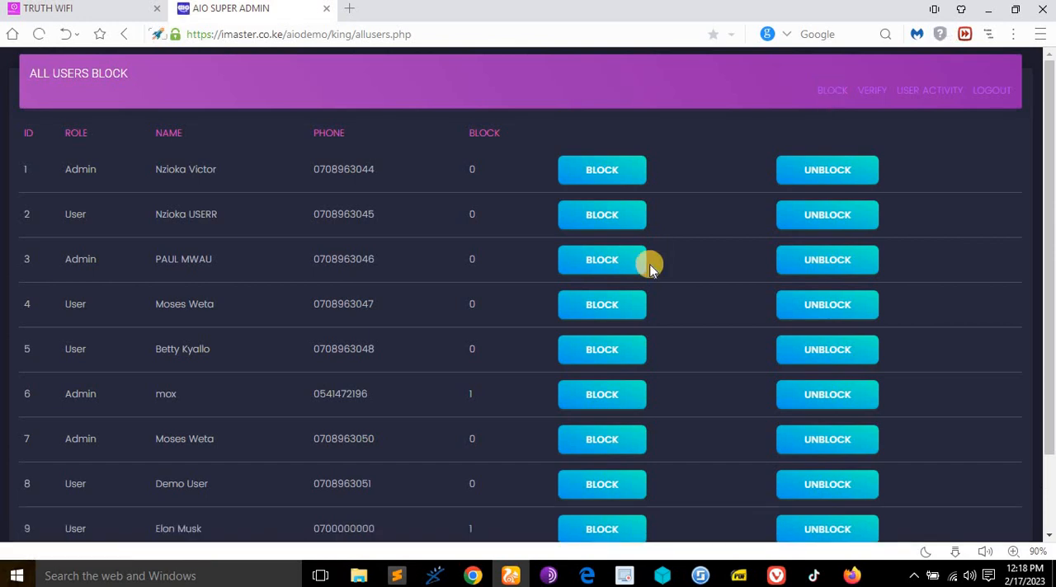
pyautogui.scroll(-2, 223, 433)
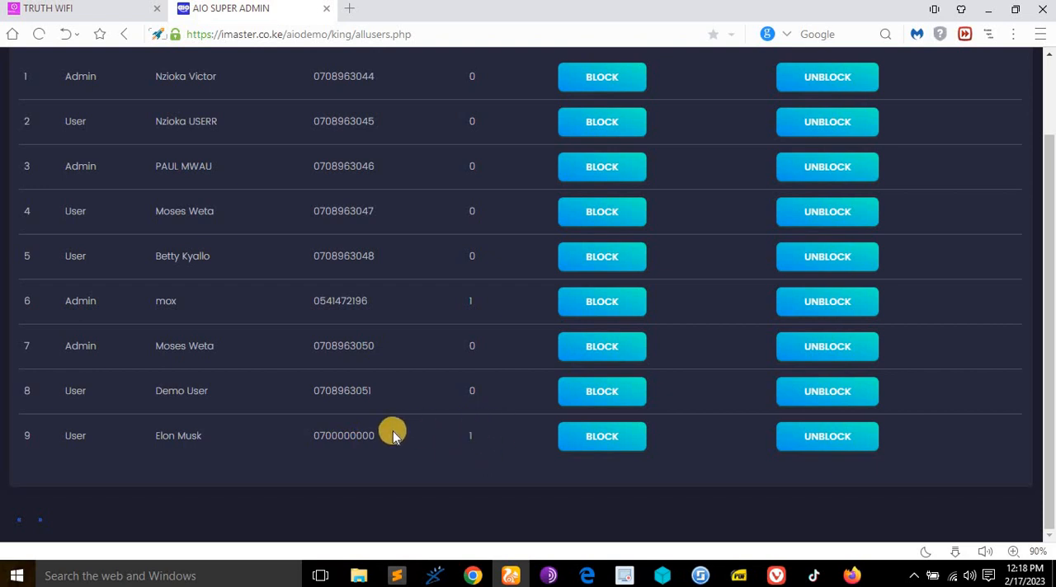
pyautogui.moveTo(309, 438); pyautogui.dragTo(402, 437)
pyautogui.hotkey('ctrl', 'c')
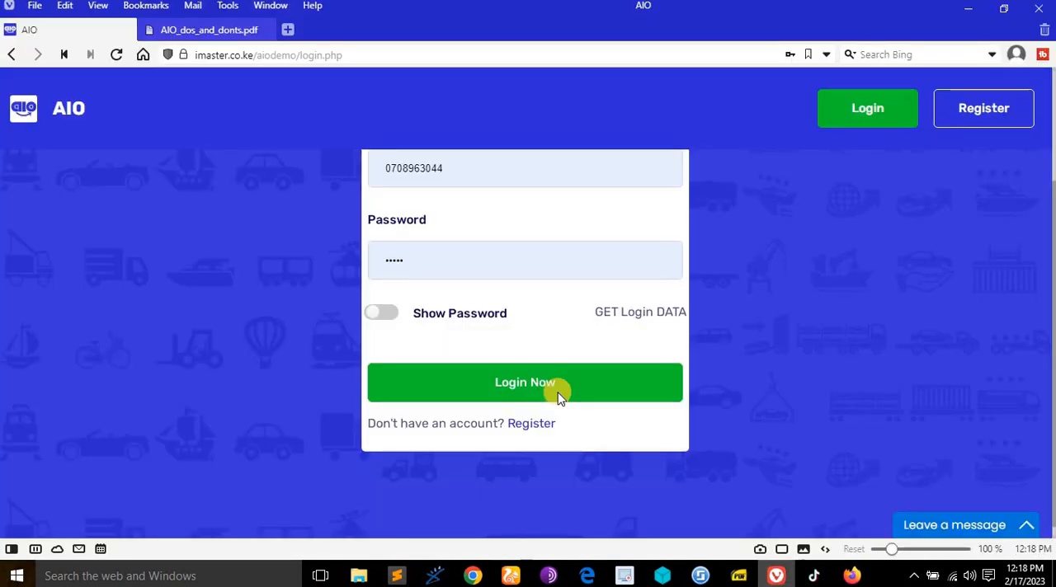
# - Switch to Vivaldi and try to log in to AIO with the new user's phone number and the prefilled password
pyautogui.click(776, 576)
pyautogui.scroll(2, 491, 284)
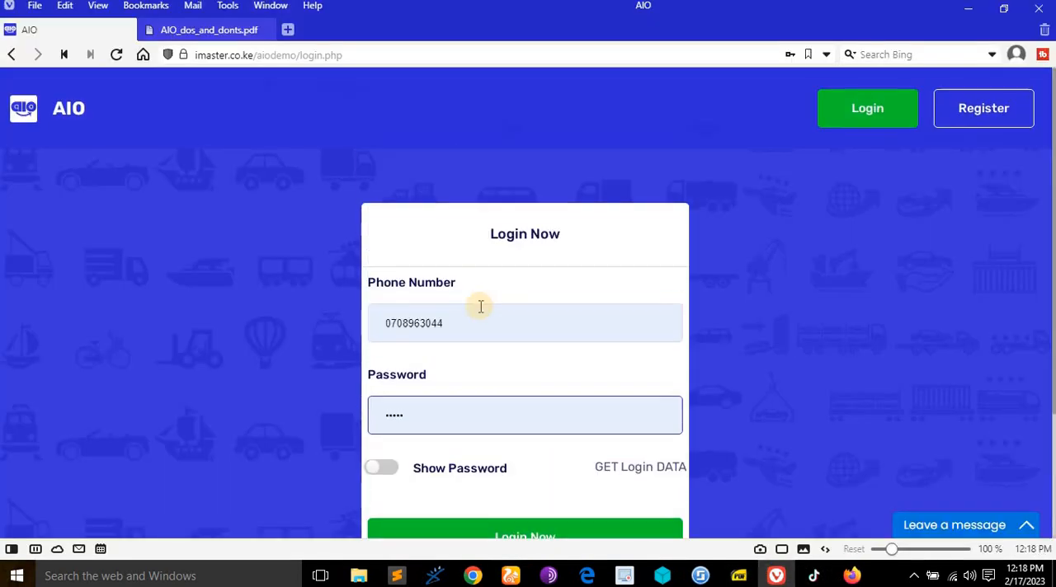
pyautogui.doubleClick(483, 323)
pyautogui.write('0700000000')
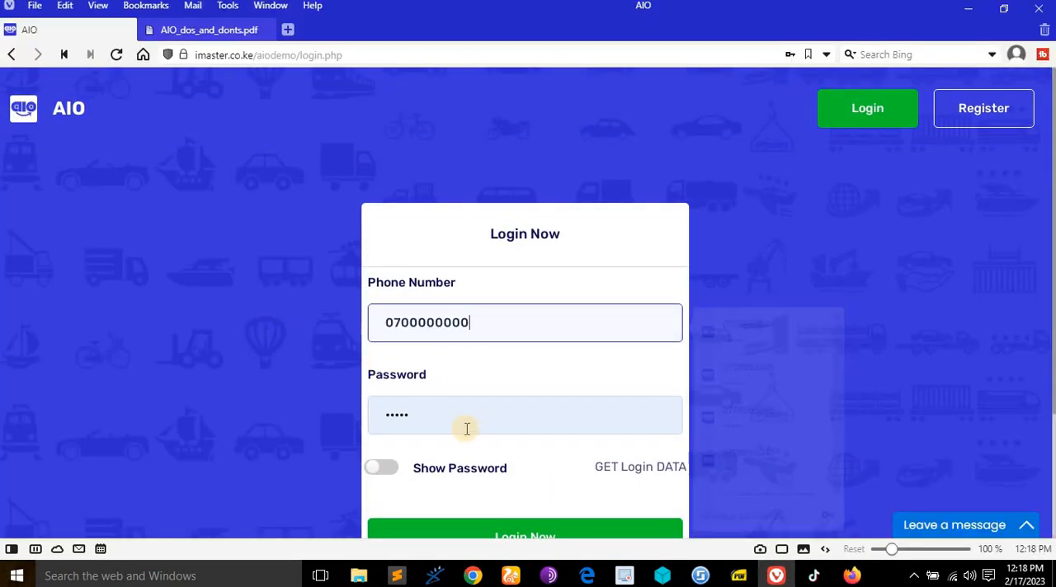
pyautogui.scroll(-1, 473, 436)
pyautogui.click(390, 392)
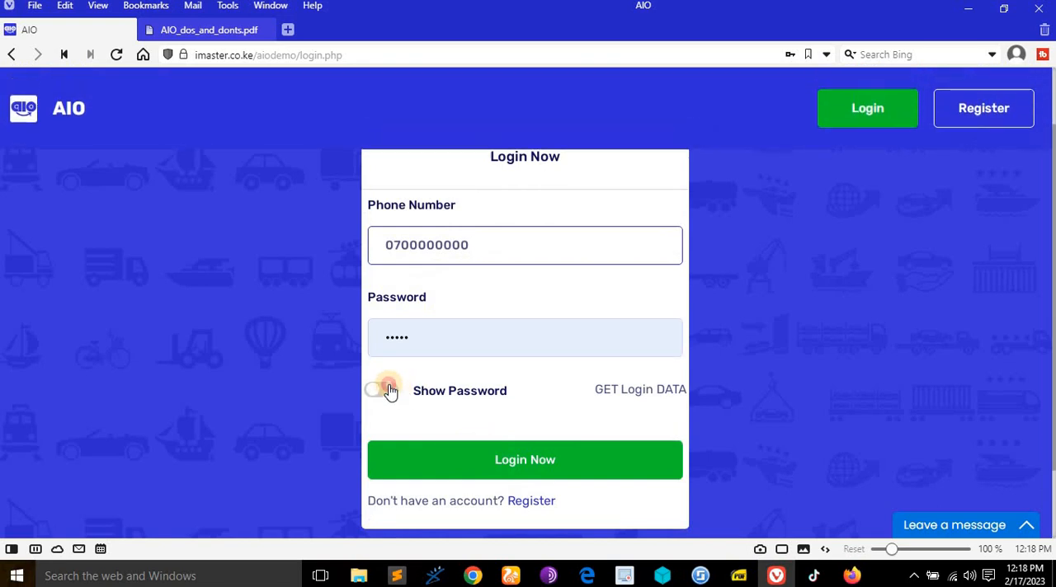
pyautogui.click(538, 458)
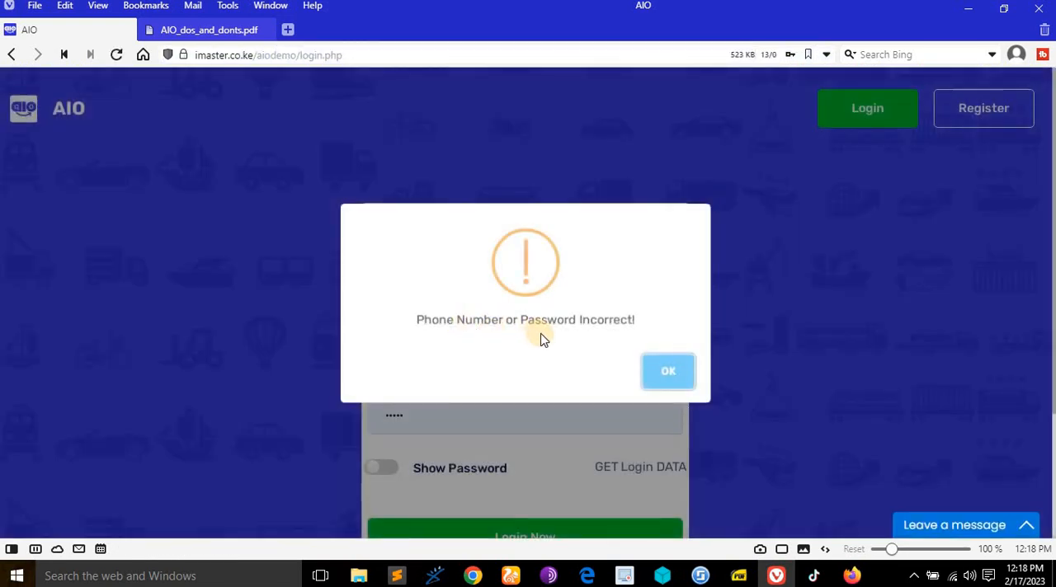
pyautogui.click(668, 368)
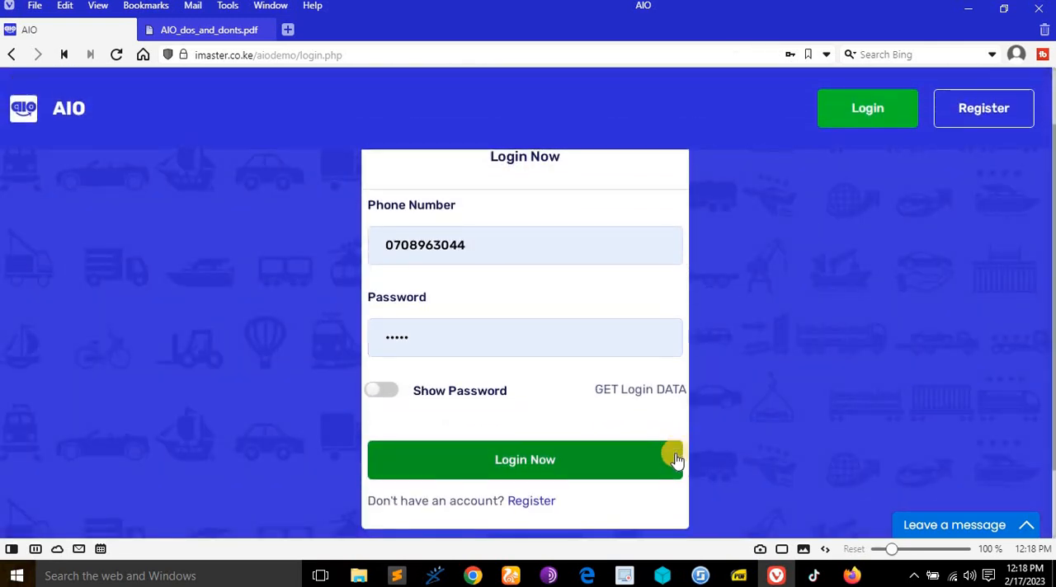
# - Switch to UC Browser and unblock the newly registered user with ID 9
pyautogui.click(513, 575)
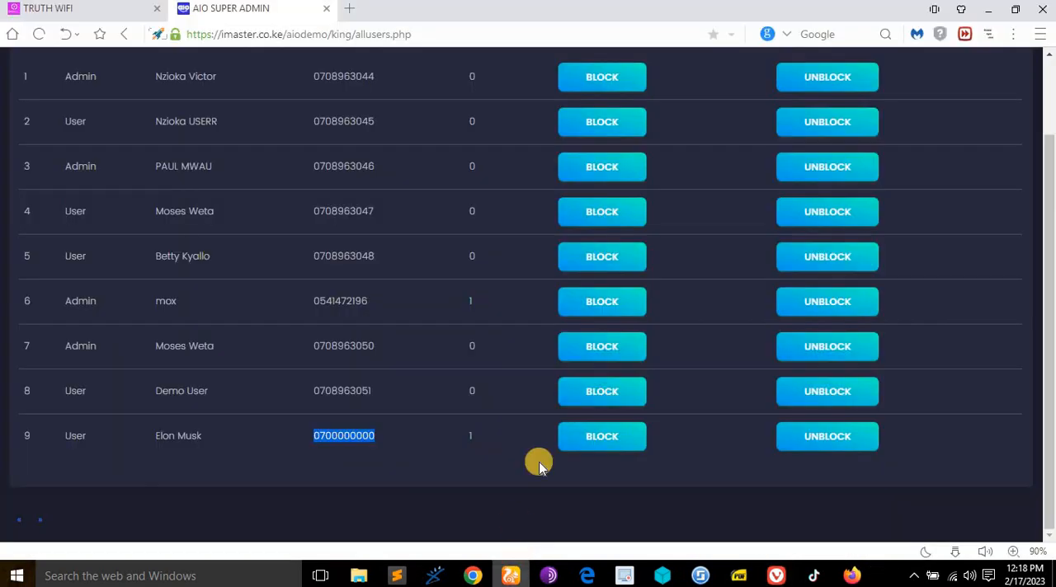
pyautogui.click(839, 439)
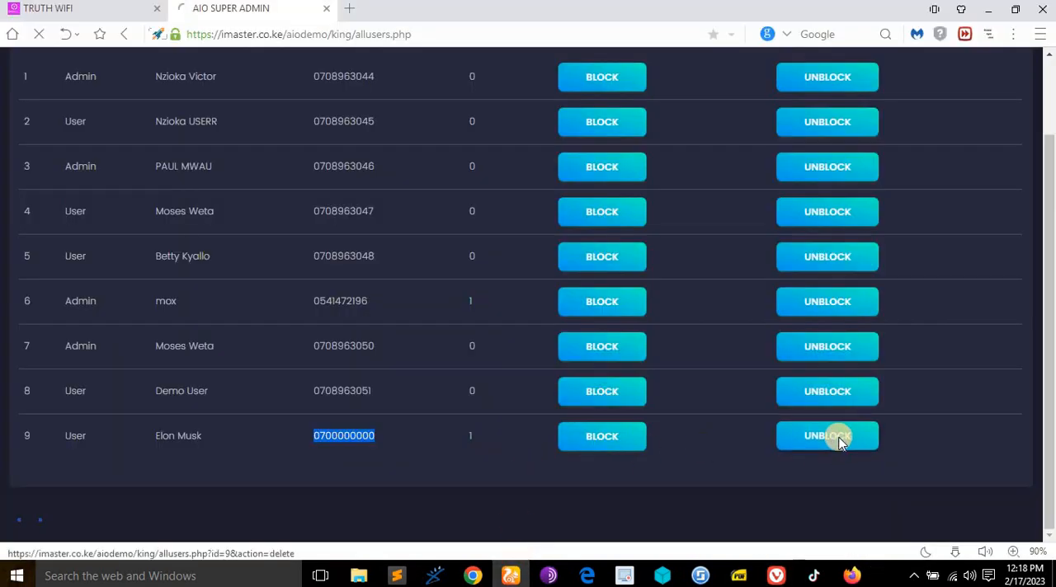
pyautogui.scroll(-2, 502, 417)
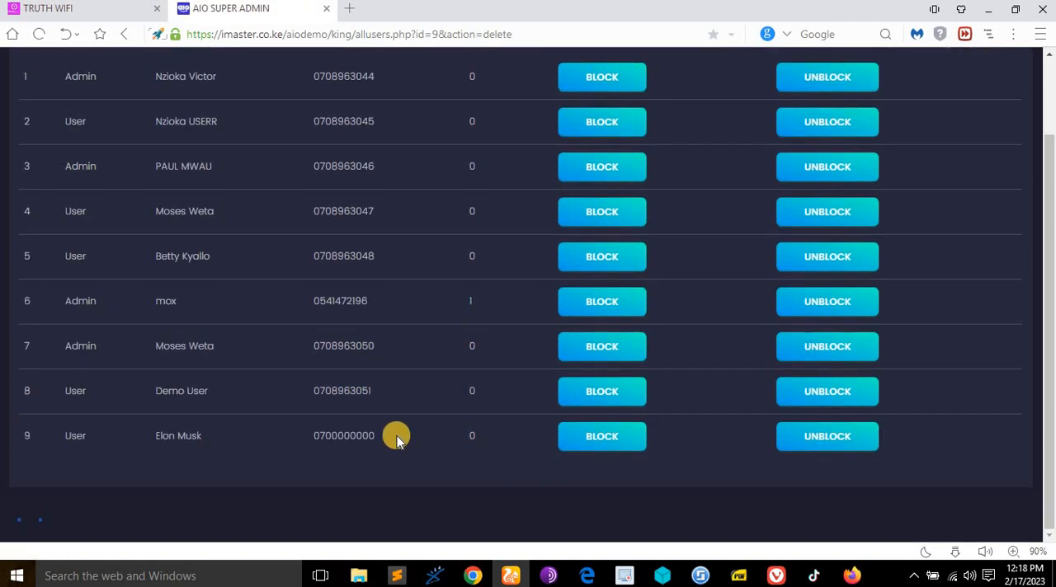
# - Return to Vivaldi and try to log in with the unblocked user's phone number, closing the resulting message
pyautogui.click(780, 576)
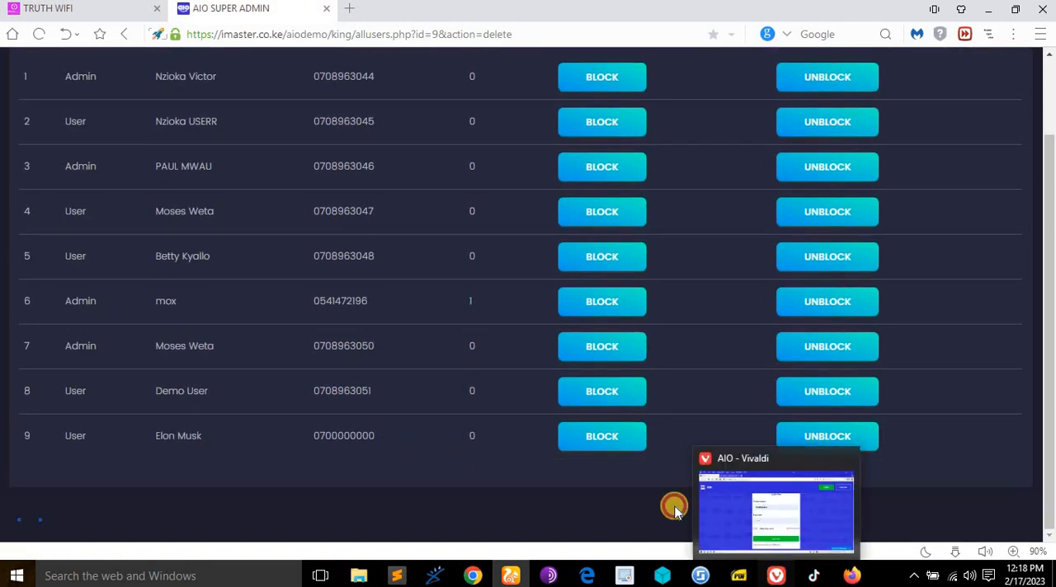
pyautogui.moveTo(520, 250); pyautogui.dragTo(325, 241)
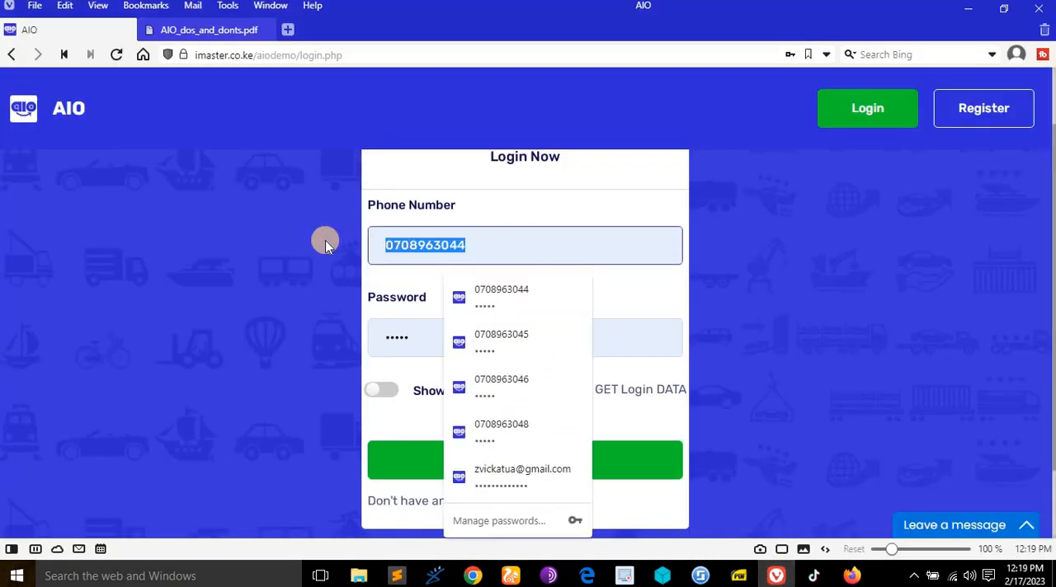
pyautogui.hotkey('ctrl', 'v')
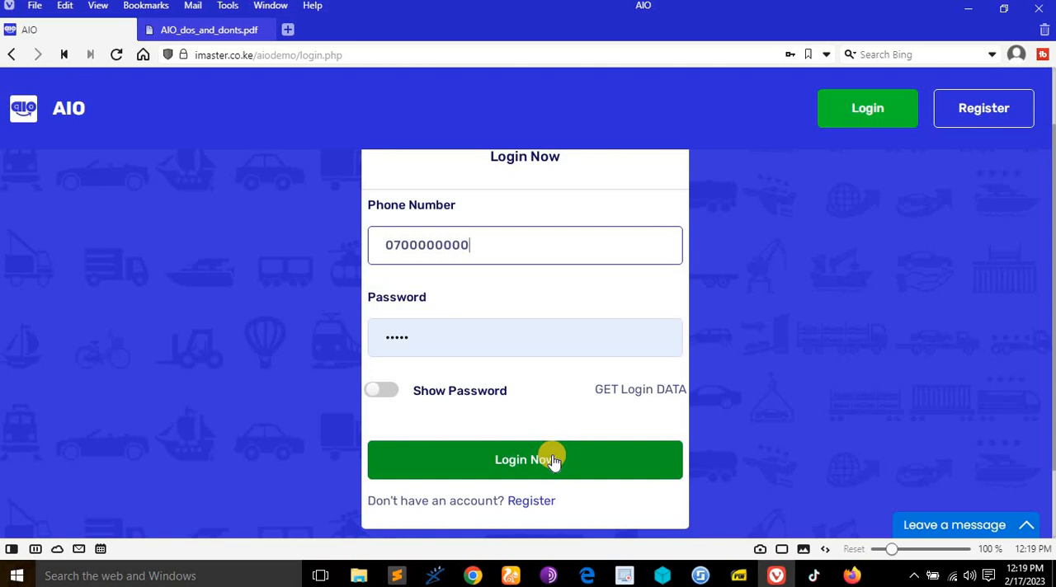
pyautogui.click(553, 462)
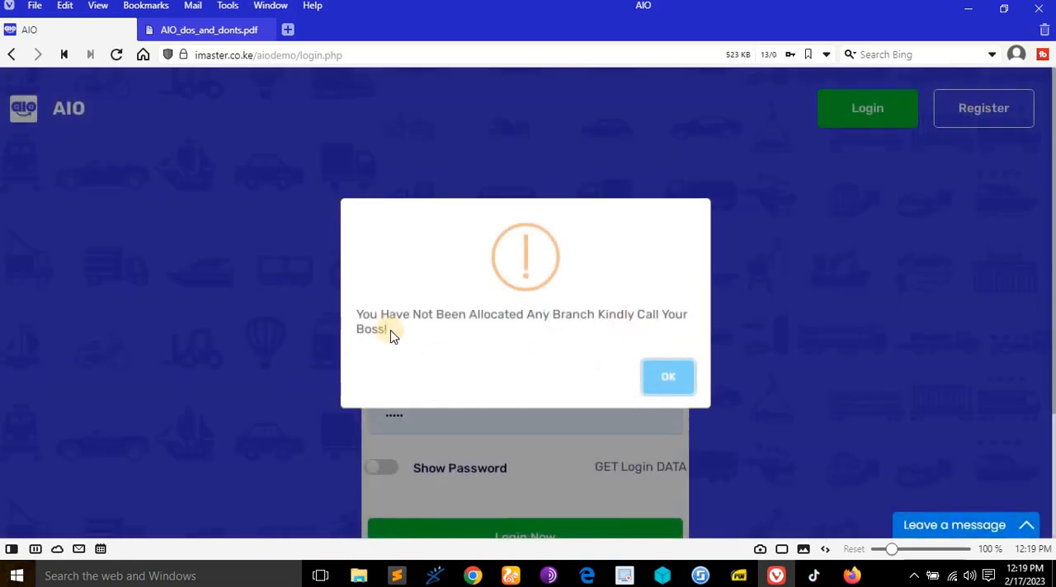
pyautogui.moveTo(355, 317); pyautogui.dragTo(415, 347)
pyautogui.click(663, 387)
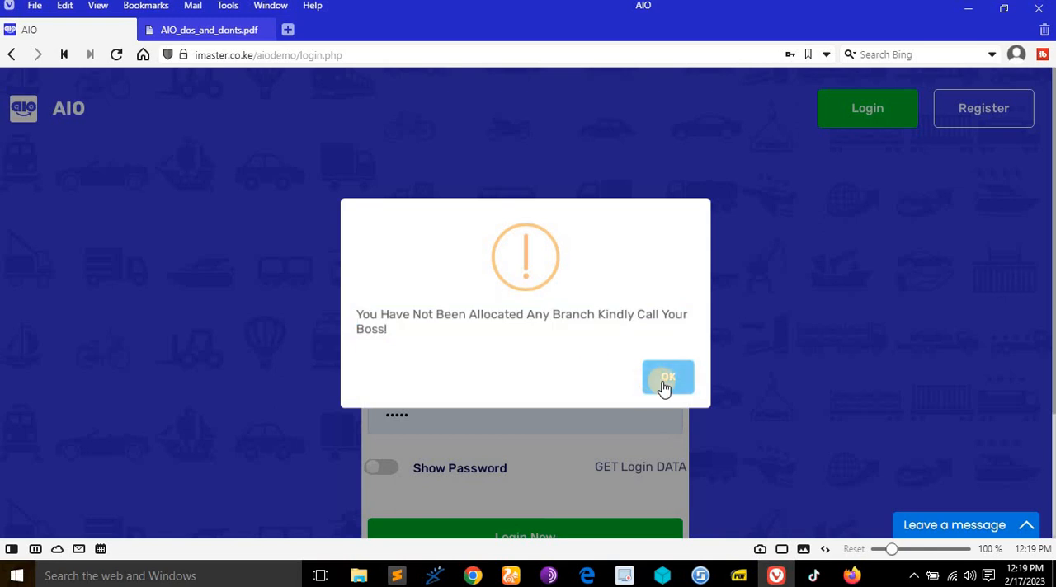
pyautogui.scroll(-2, 578, 370)
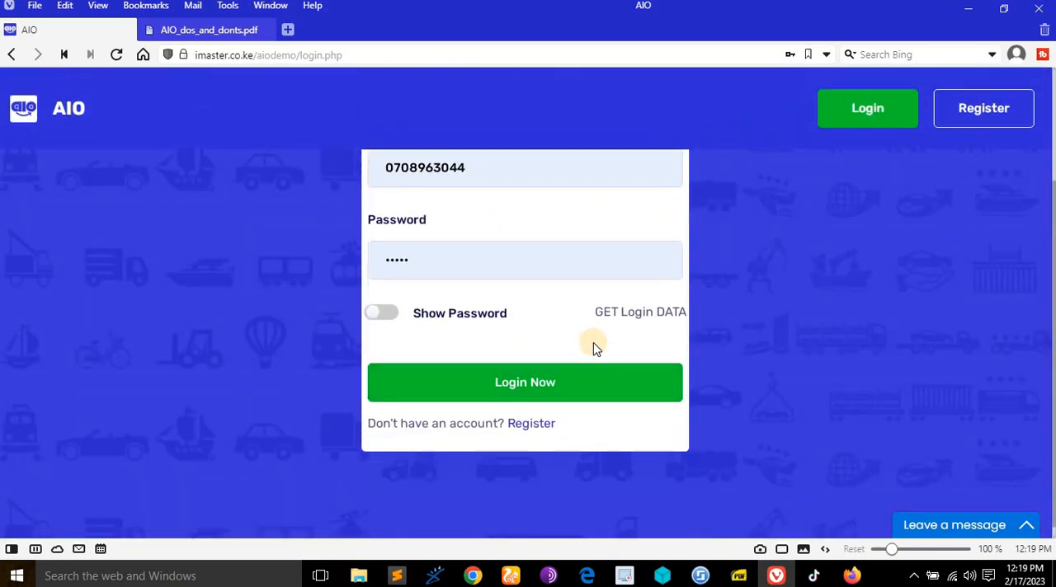
pyautogui.scroll(1, 593, 350)
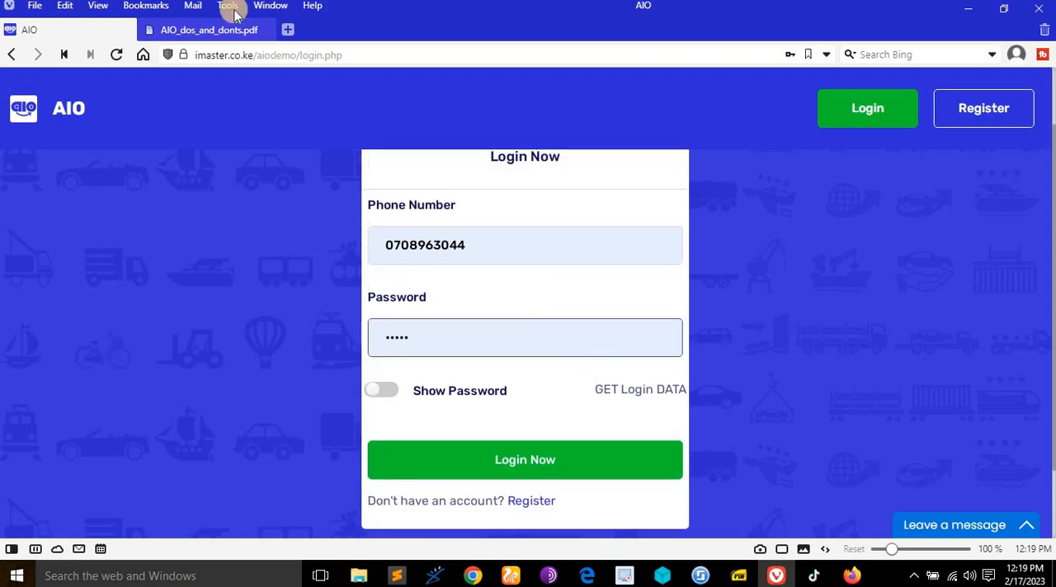
# - Open the AIO_dos_and_donts PDF and review the rights listed for the Super Admin and Verified Admin
pyautogui.click(202, 33)
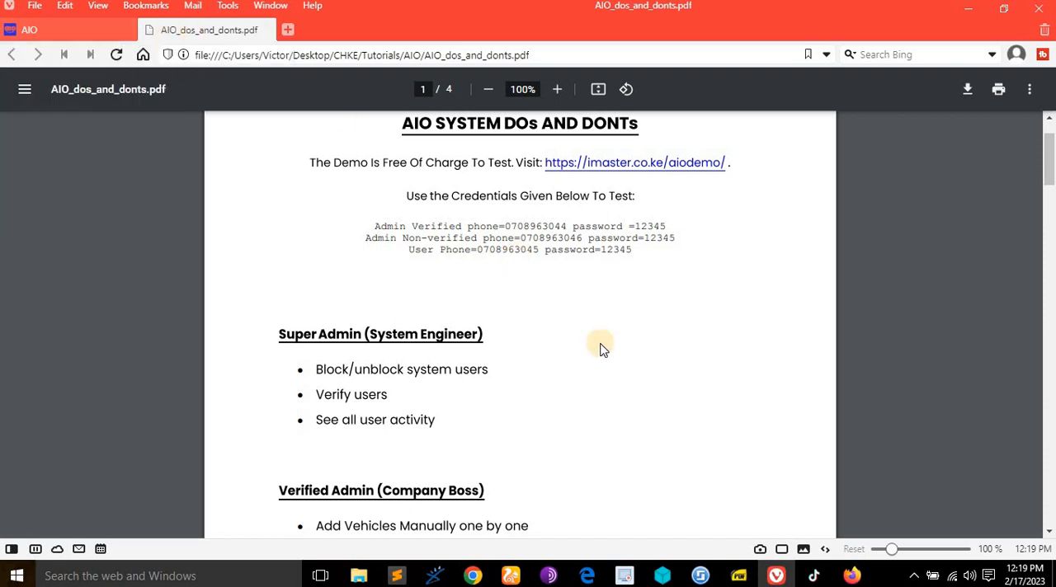
pyautogui.scroll(-1, 318, 388)
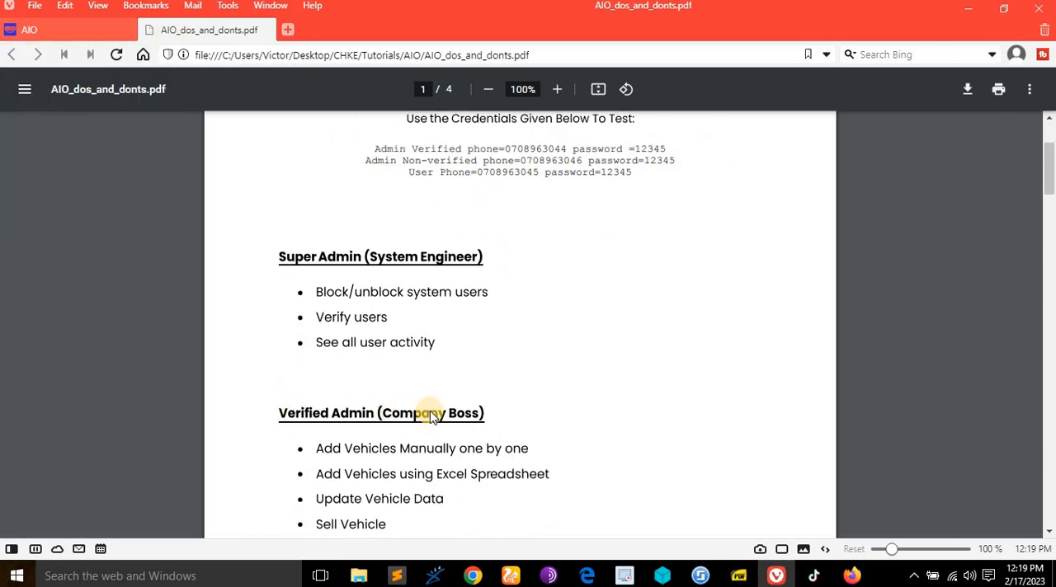
pyautogui.scroll(-15, 430, 411)
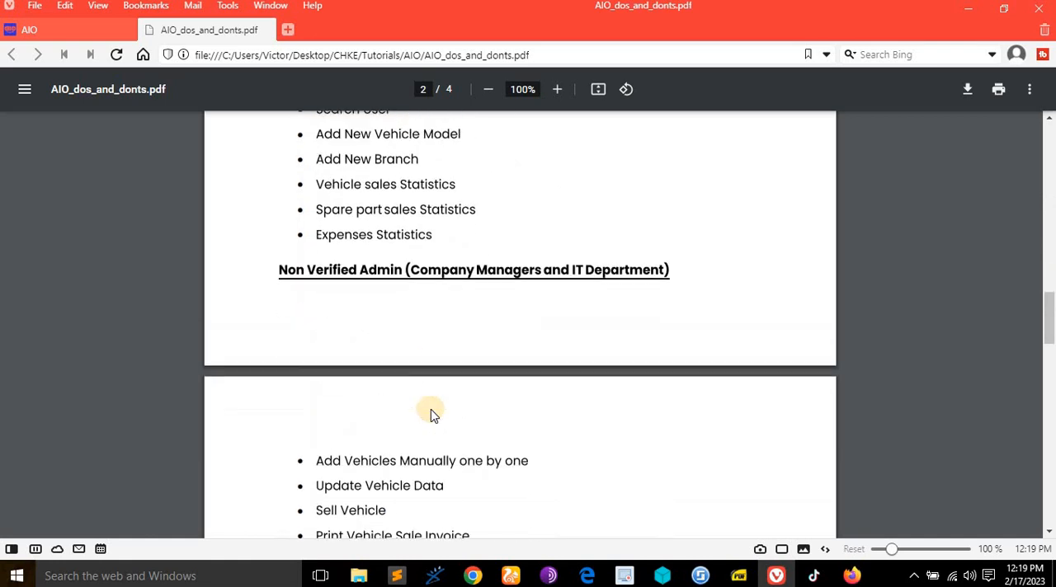
pyautogui.scroll(15, 460, 288)
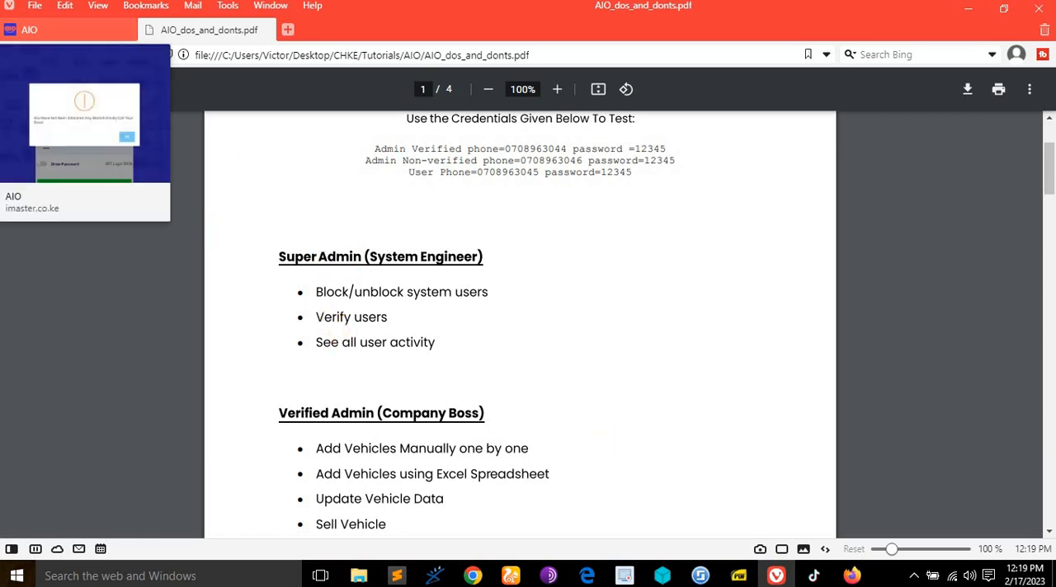
# - Switch to UC Browser and examine each account's verification status on the super admin's user verification page
pyautogui.click(511, 576)
pyautogui.scroll(2, 792, 400)
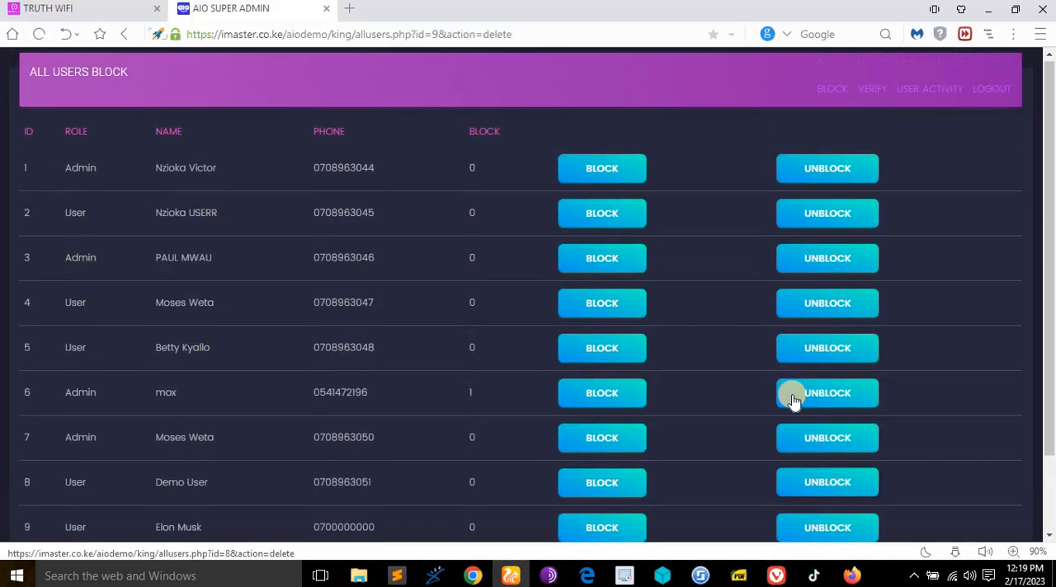
pyautogui.click(878, 91)
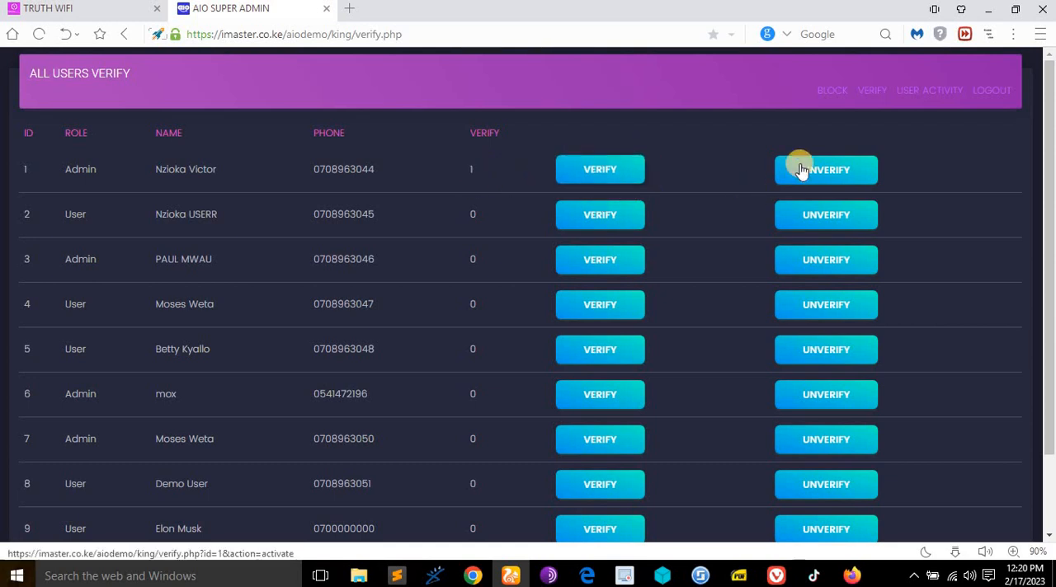
pyautogui.scroll(-1, 564, 309)
pyautogui.scroll(1, 563, 309)
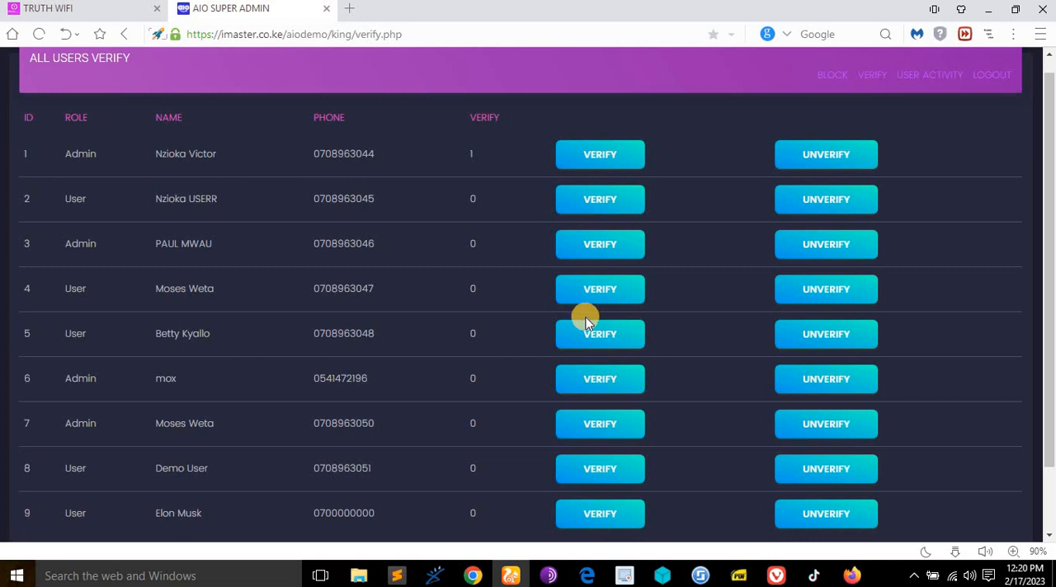
pyautogui.scroll(-1, 506, 306)
pyautogui.scroll(2, 501, 277)
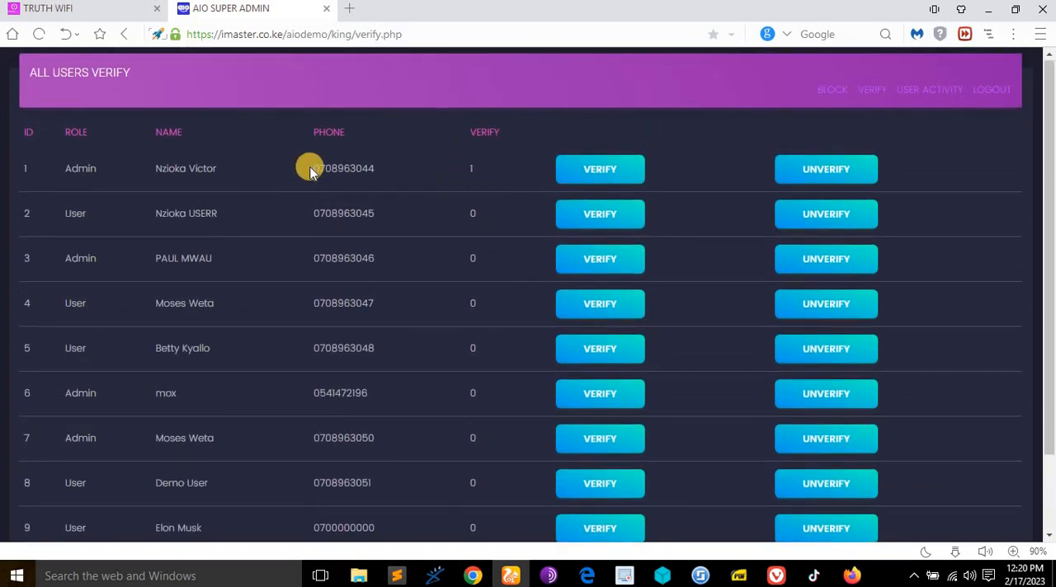
# - Highlight the verified admin's phone number on the verification page, and switch to Vivaldi's AIO_dos_and_donts PDF to check the Super Admin rights
pyautogui.moveTo(312, 172); pyautogui.dragTo(377, 167)
pyautogui.click(396, 167)
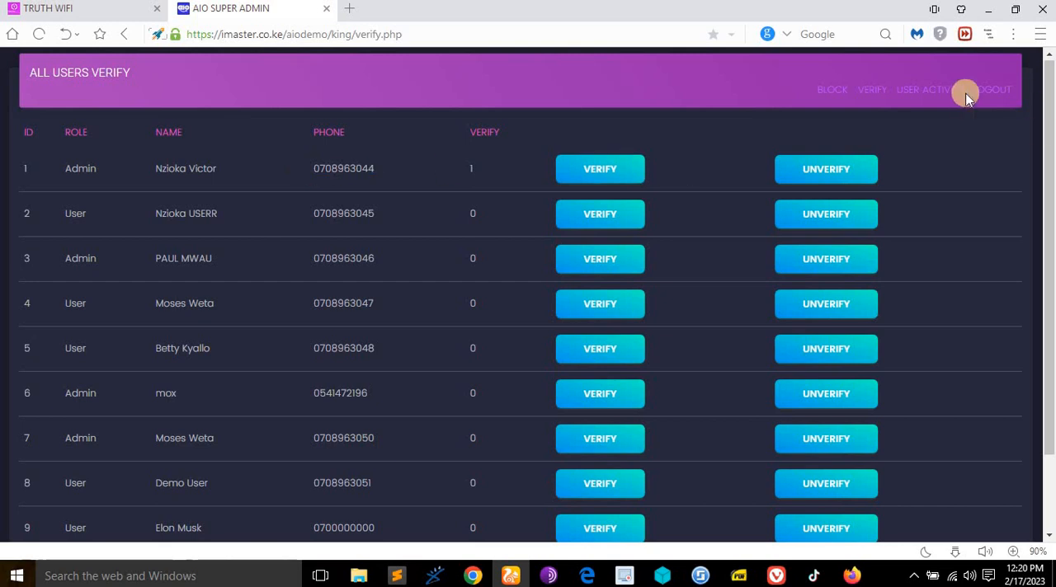
pyautogui.click(772, 577)
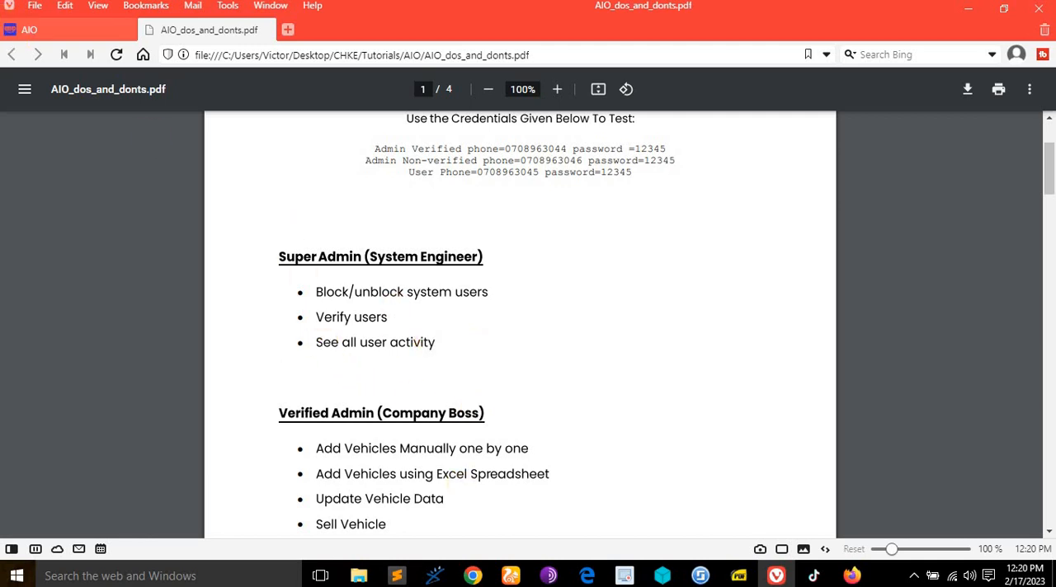
# - Switch to UC Browser, review the super admin's user activity log, and return to the user blocking page
pyautogui.click(511, 575)
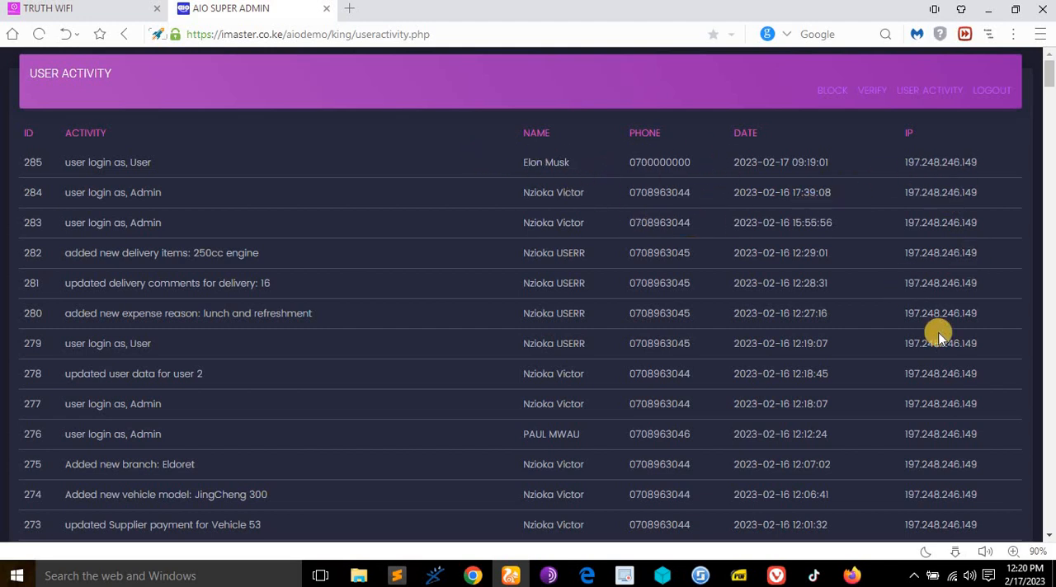
pyautogui.scroll(-4, 938, 330)
pyautogui.scroll(4, 939, 333)
pyautogui.scroll(-4, 938, 334)
pyautogui.scroll(4, 936, 330)
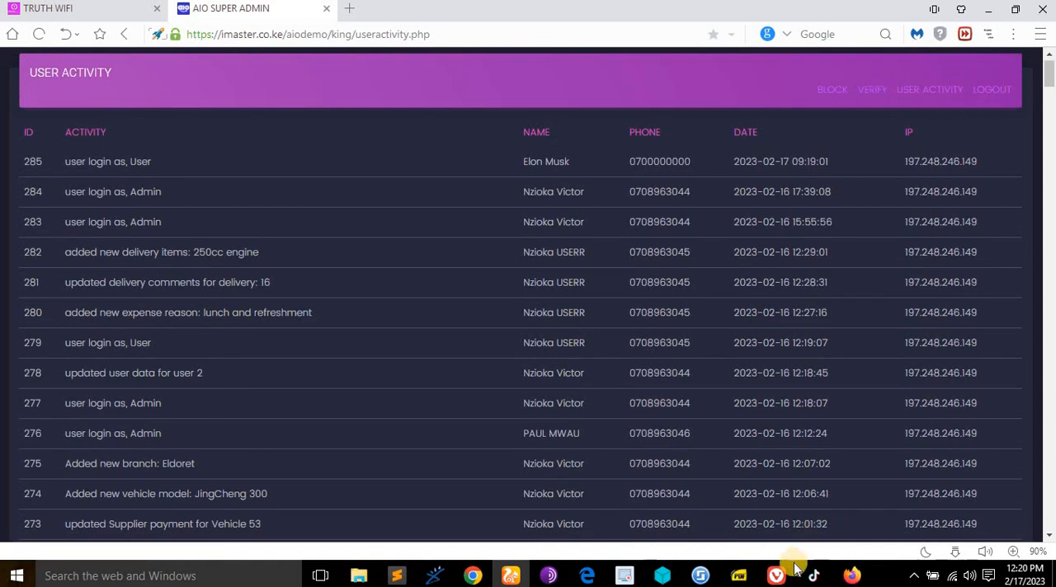
pyautogui.click(833, 89)
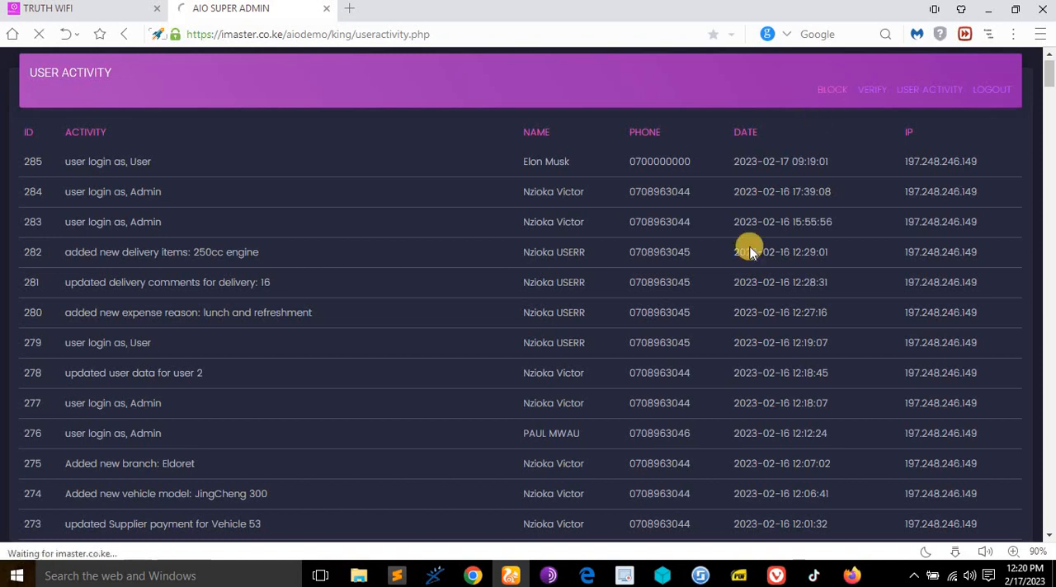
# - Switch to Vivaldi and read the start of the Verified Admin (Company Boss) rights in the AIO_dos_and_donts PDF
pyautogui.click(776, 575)
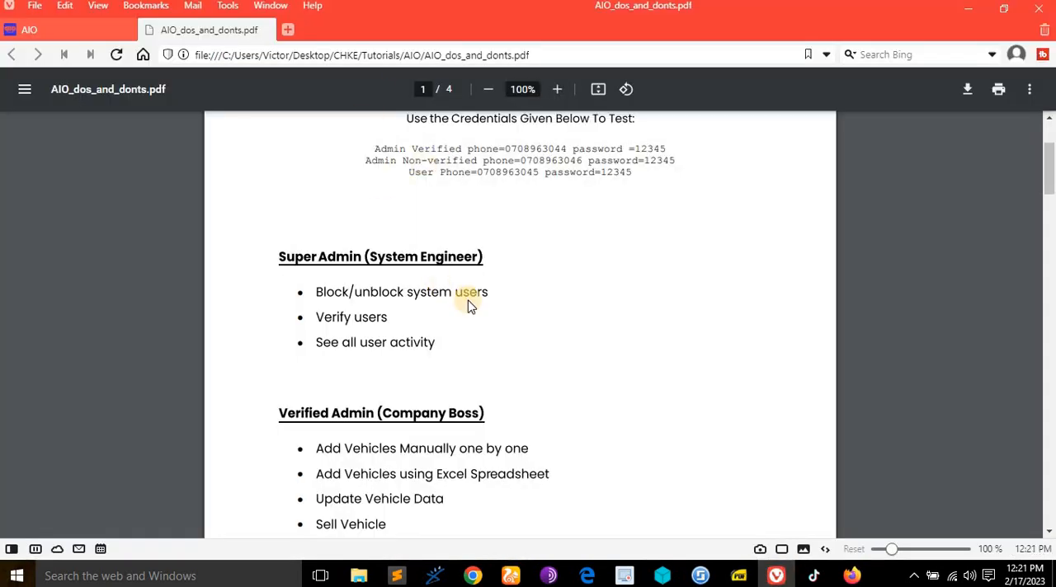
pyautogui.scroll(-2, 468, 306)
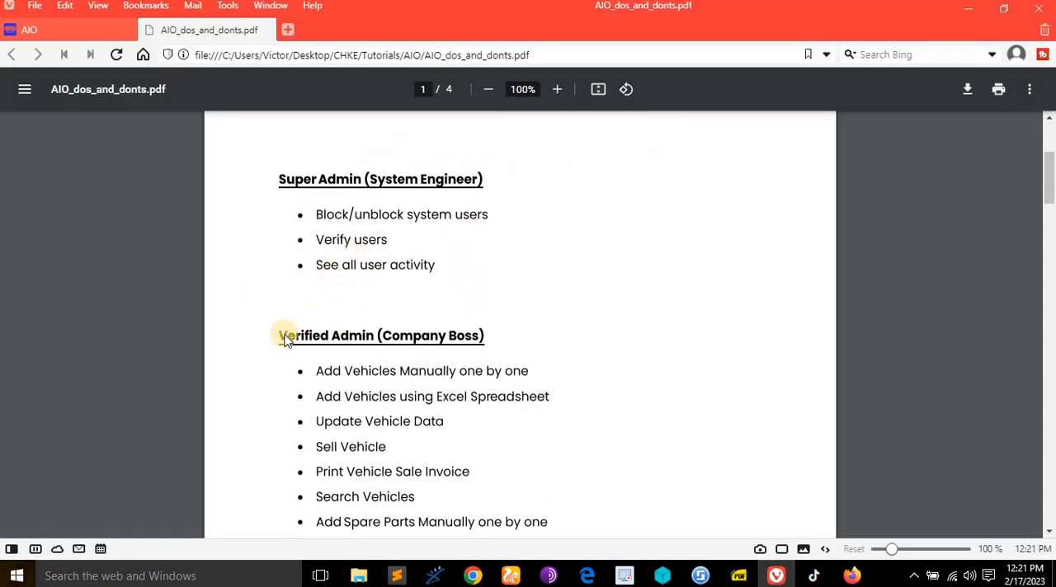
pyautogui.scroll(-2, 281, 297)
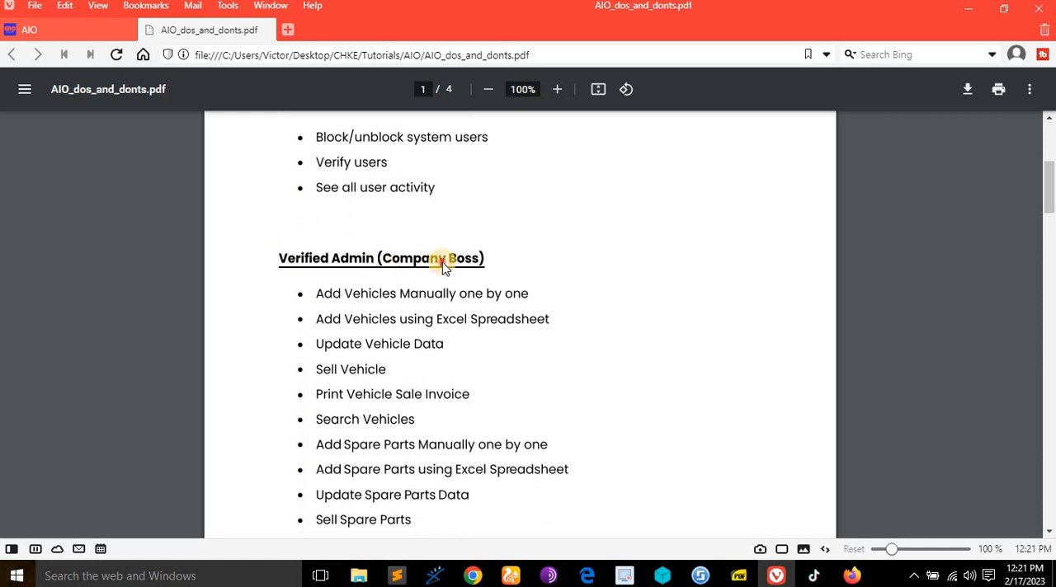
pyautogui.scroll(-4, 458, 284)
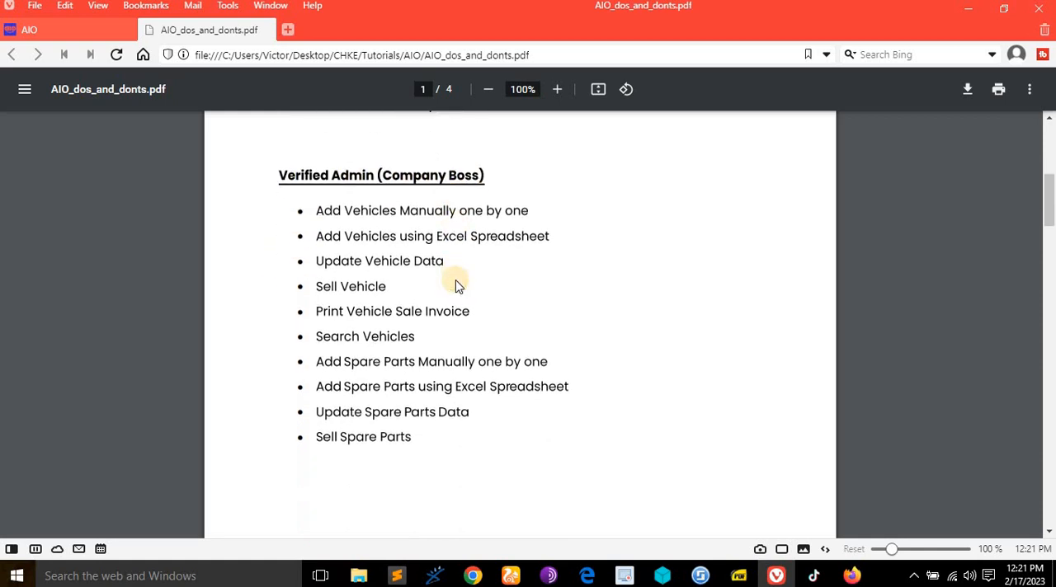
pyautogui.scroll(2, 459, 275)
pyautogui.scroll(2, 415, 236)
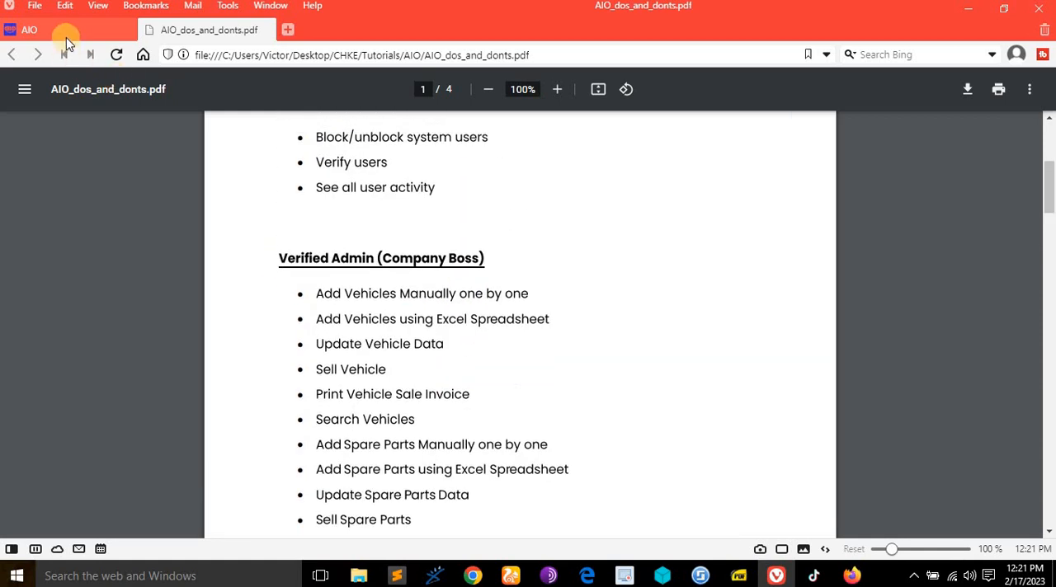
# - Reload the AIO login page and open its test login data in a separate tab
pyautogui.click(71, 31)
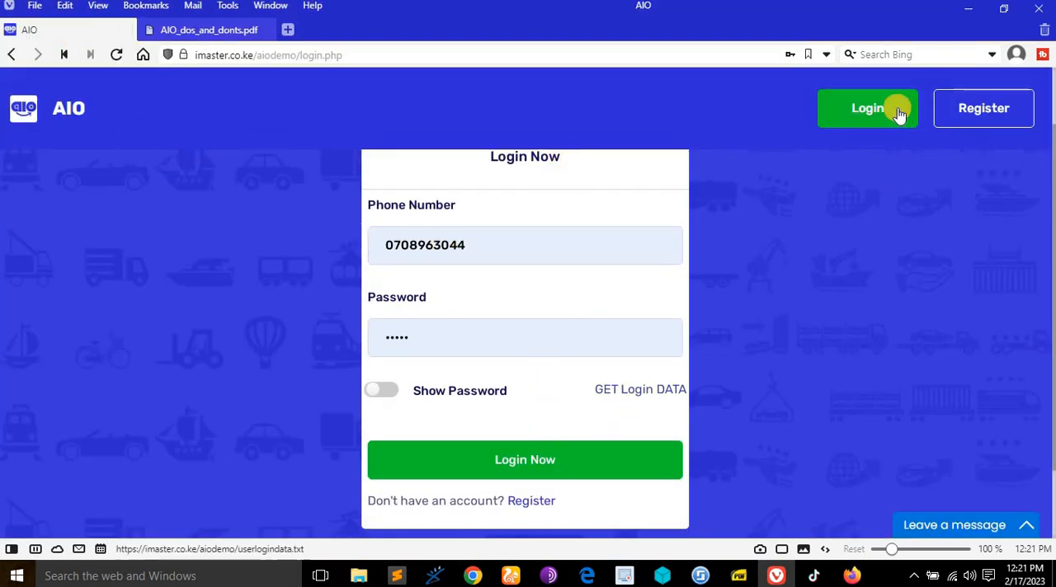
pyautogui.click(866, 108)
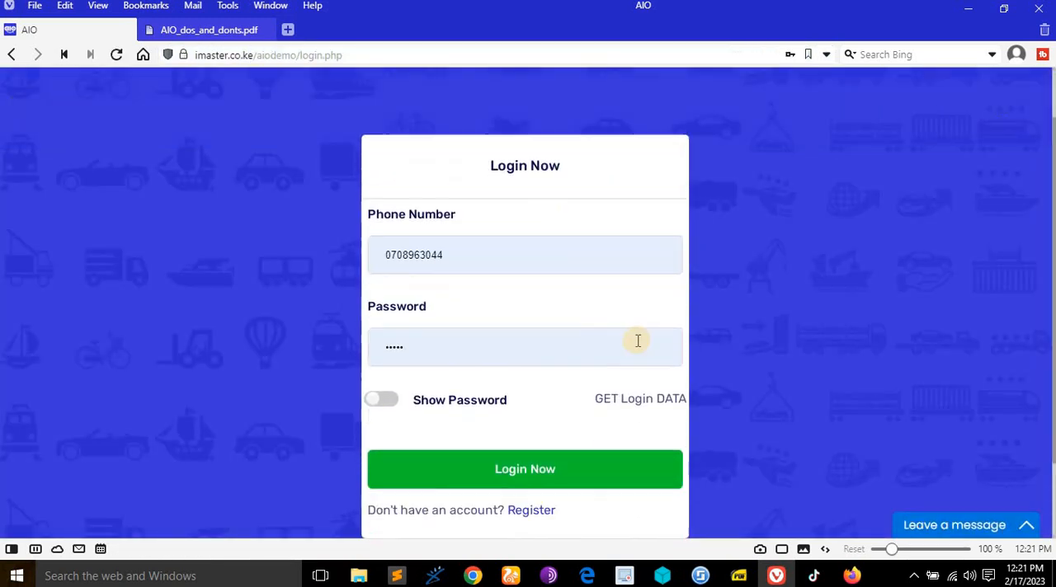
pyautogui.rightClick(620, 390)
pyautogui.click(683, 94)
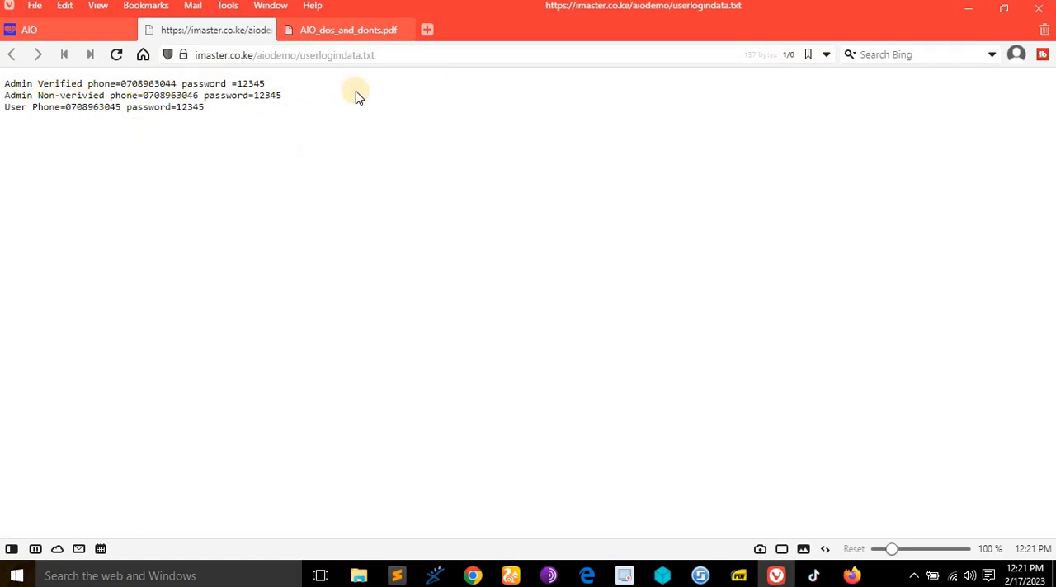
# - Close the login data tab and log in to AIO with the verified admin's prefilled credentials
pyautogui.click(261, 33)
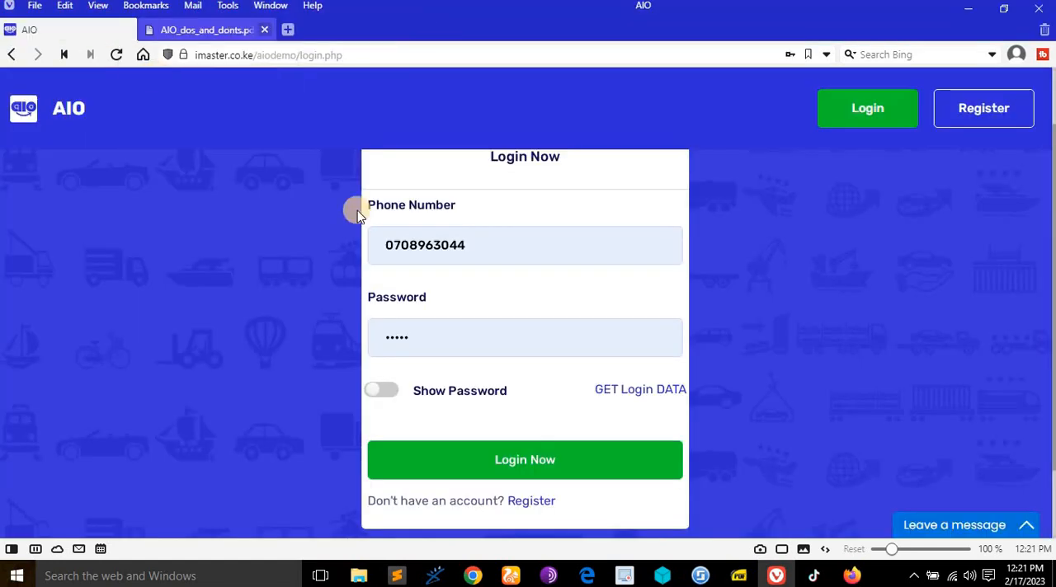
pyautogui.click(382, 388)
pyautogui.click(556, 458)
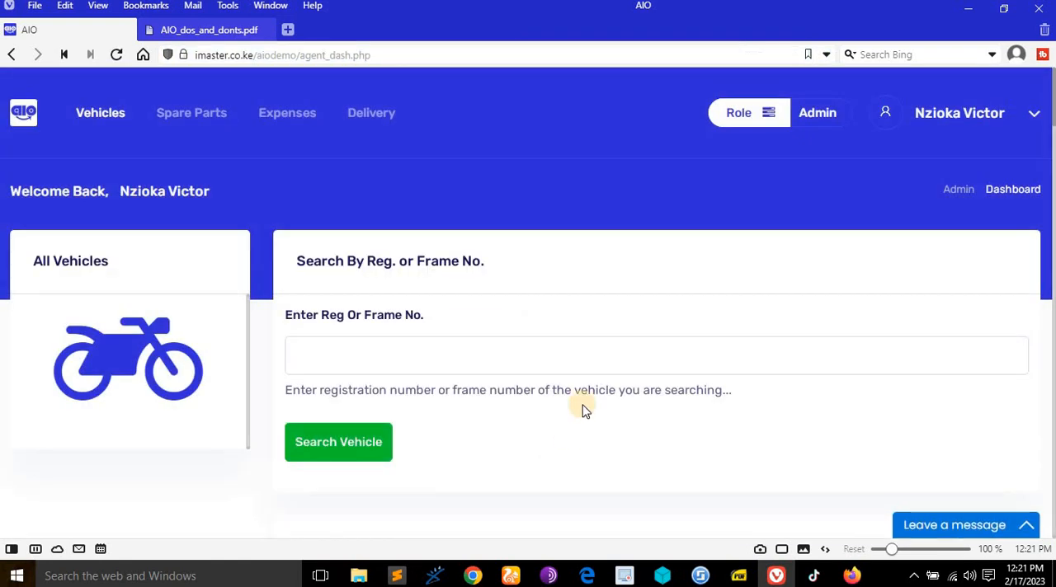
# - Review the full list of Verified Admin rights in the AIO_dos_and_donts PDF, up to the Non Verified Admin heading
pyautogui.click(224, 27)
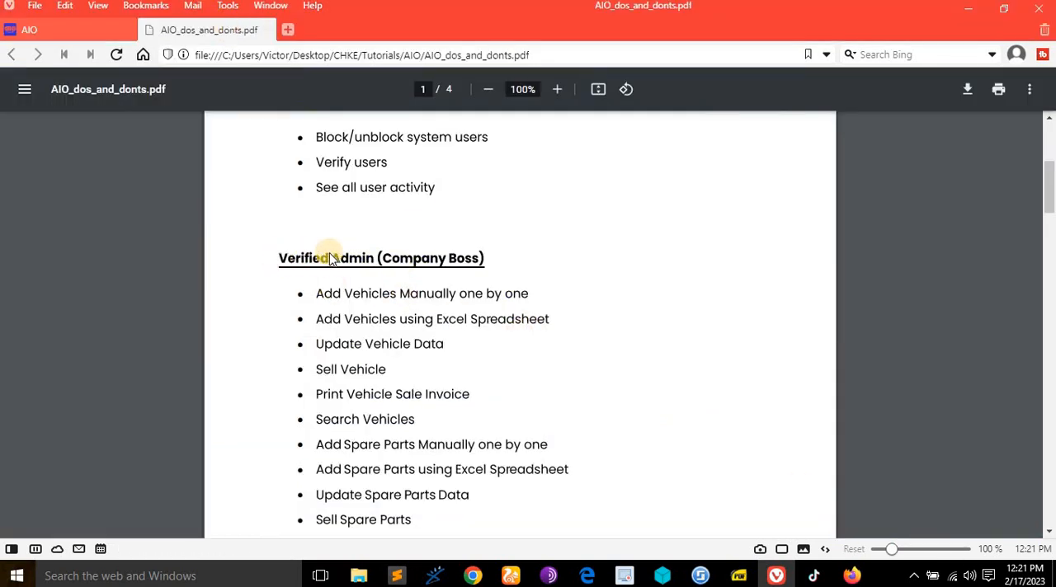
pyautogui.scroll(-2, 348, 316)
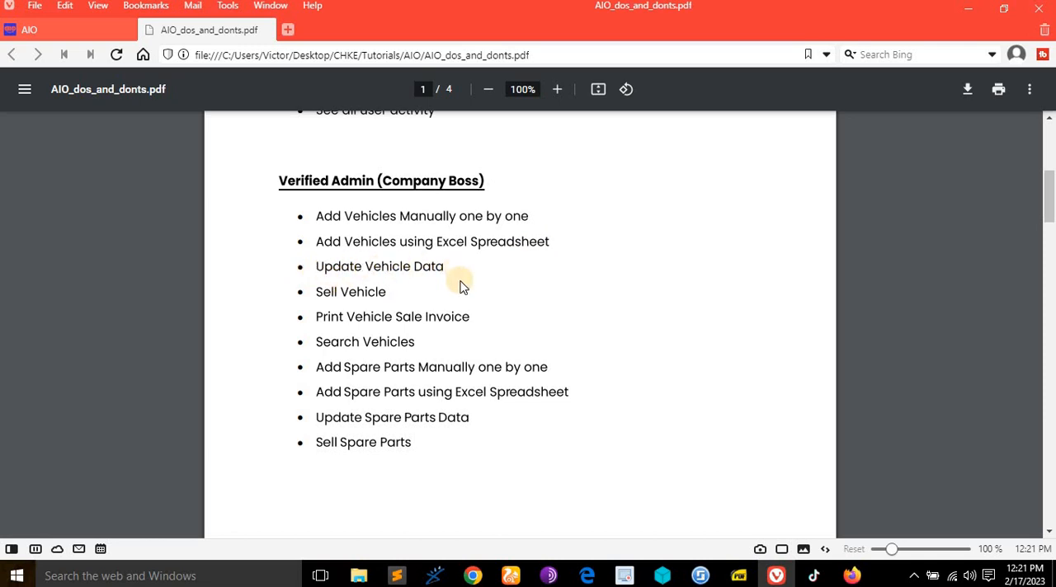
pyautogui.scroll(-4, 366, 333)
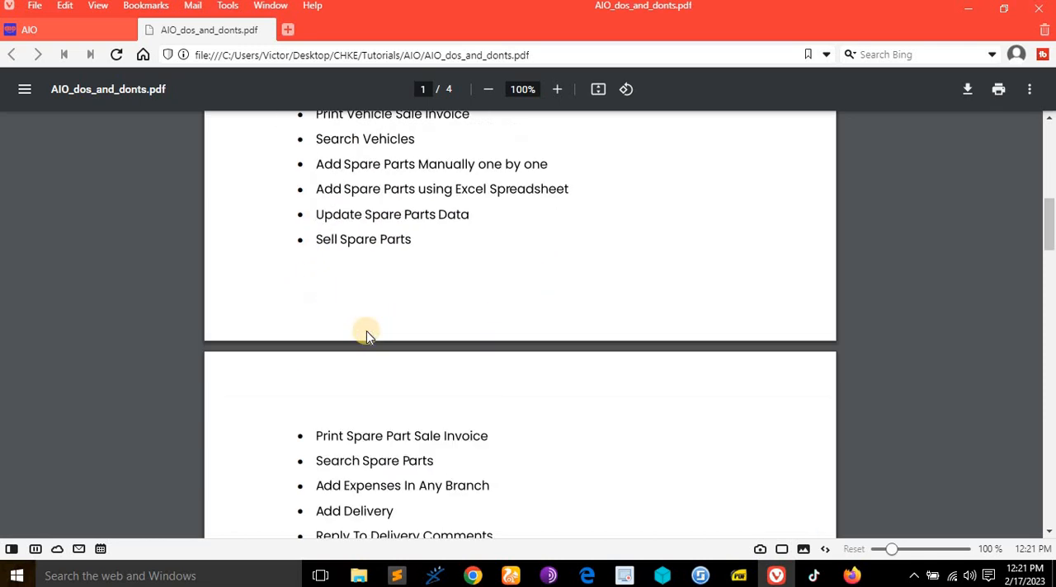
pyautogui.scroll(-8, 368, 333)
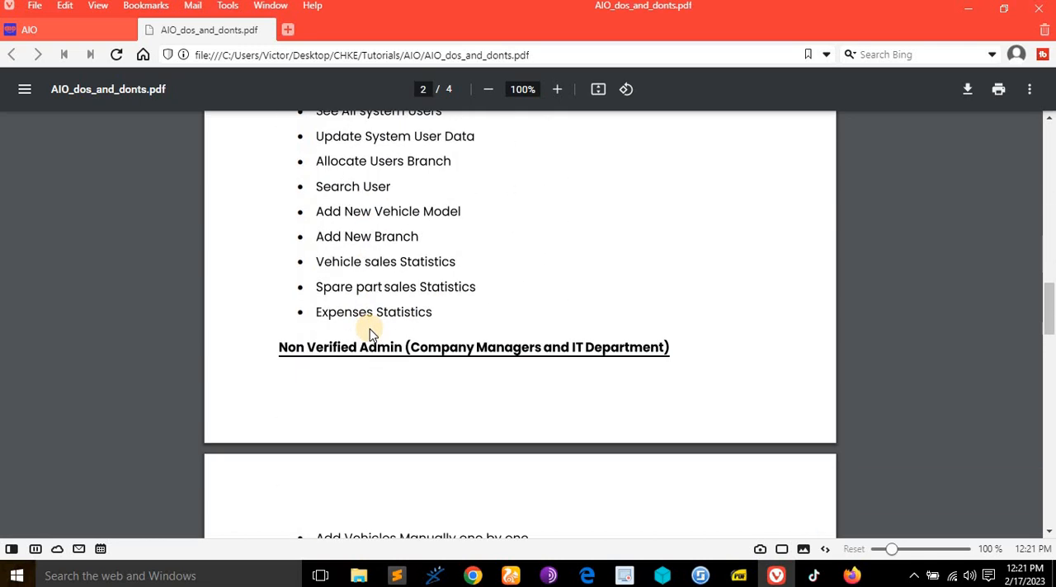
pyautogui.scroll(2, 369, 332)
pyautogui.scroll(9, 369, 332)
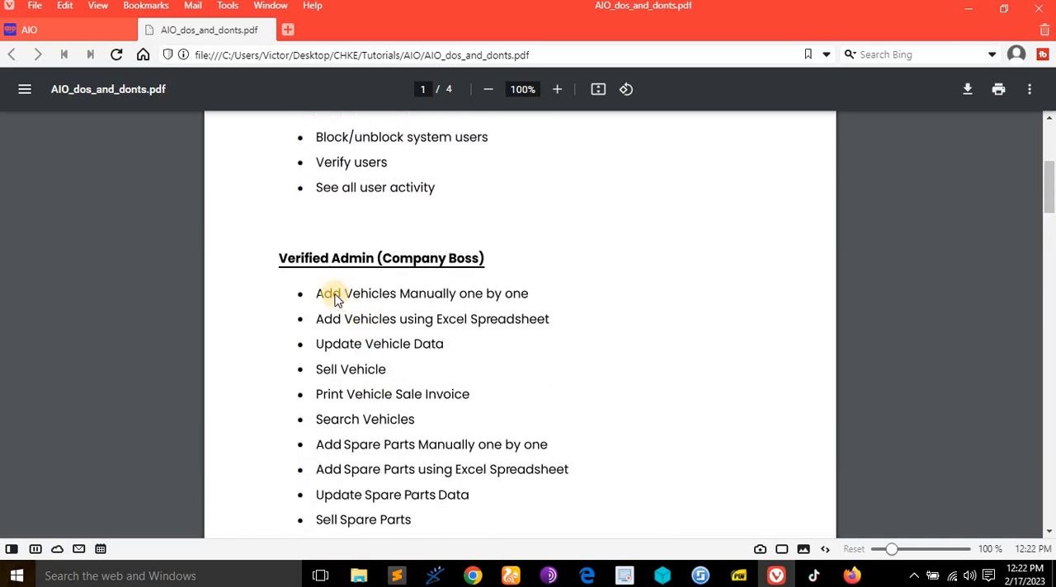
# - Return to the AIO admin dashboard and examine the vehicle search and the All Vehicles list
pyautogui.click(59, 30)
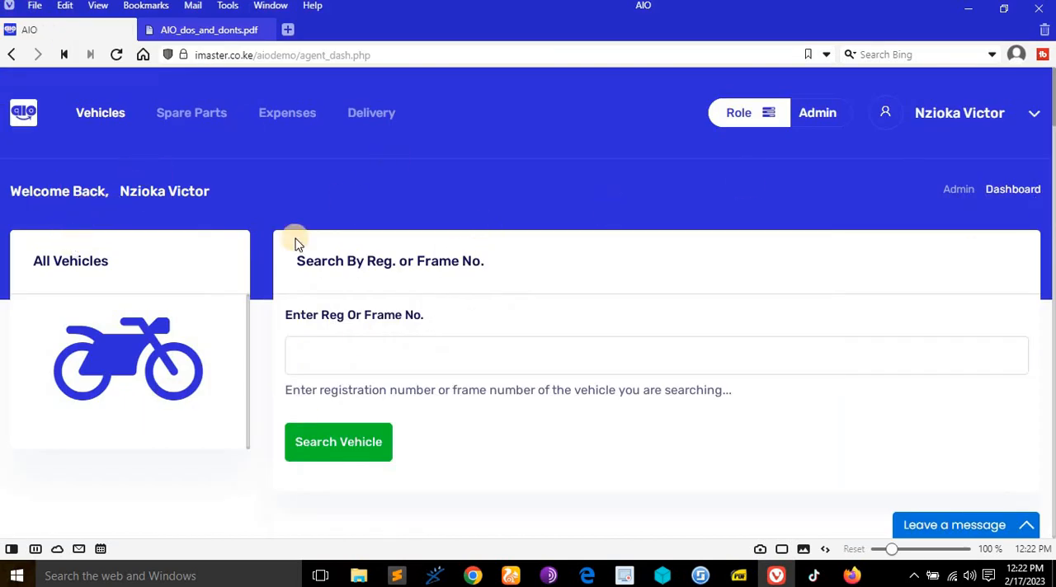
pyautogui.scroll(-7, 436, 306)
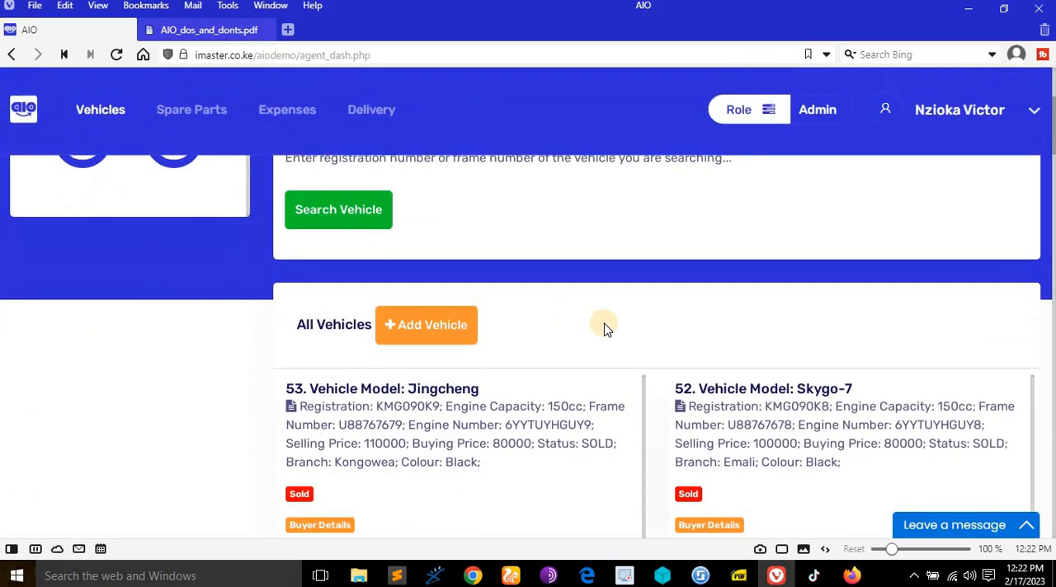
pyautogui.scroll(-10, 607, 323)
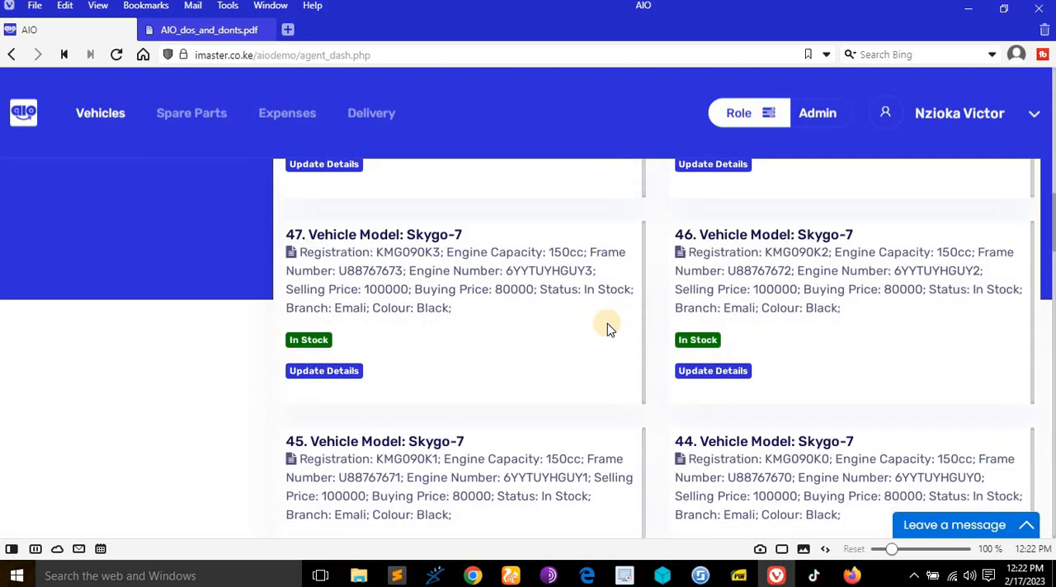
pyautogui.scroll(-10, 607, 324)
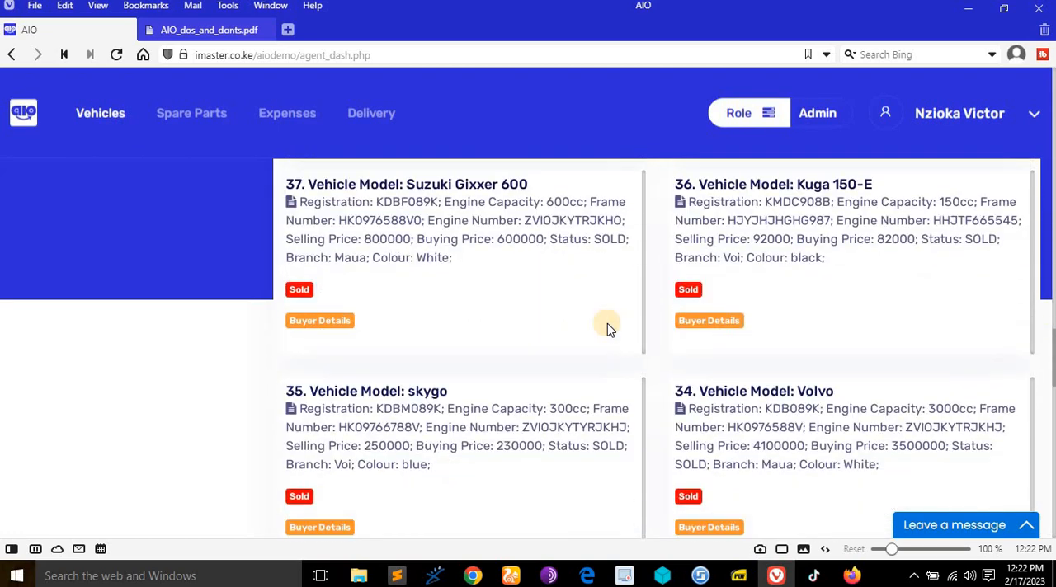
pyautogui.scroll(-10, 607, 328)
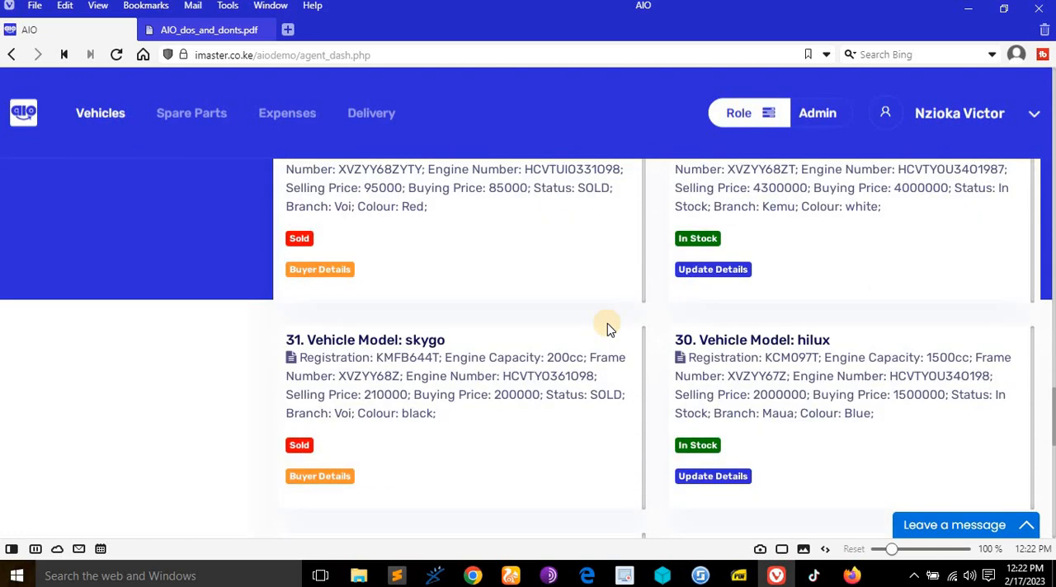
pyautogui.scroll(20, 607, 328)
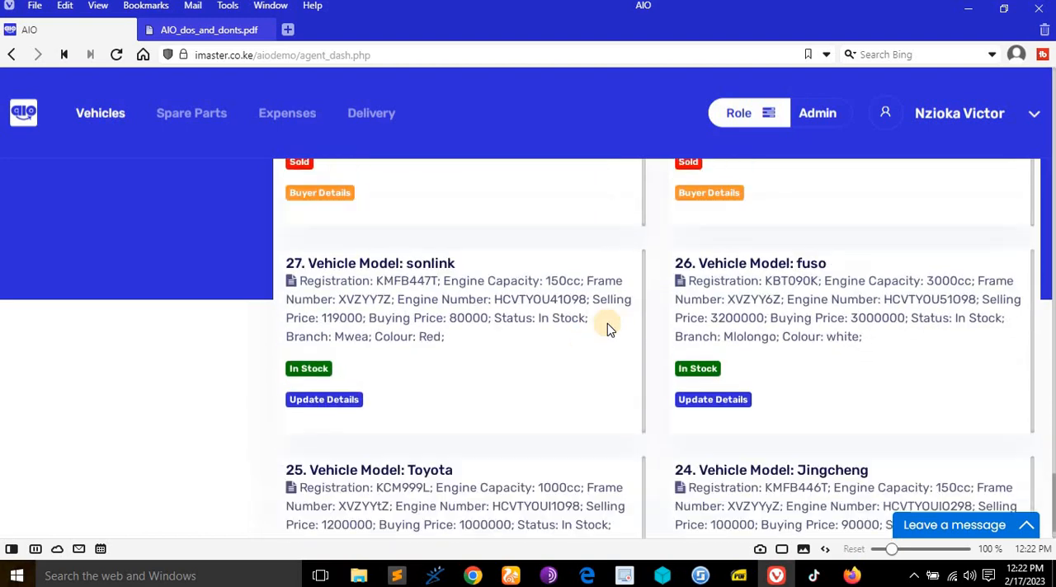
pyautogui.scroll(10, 607, 323)
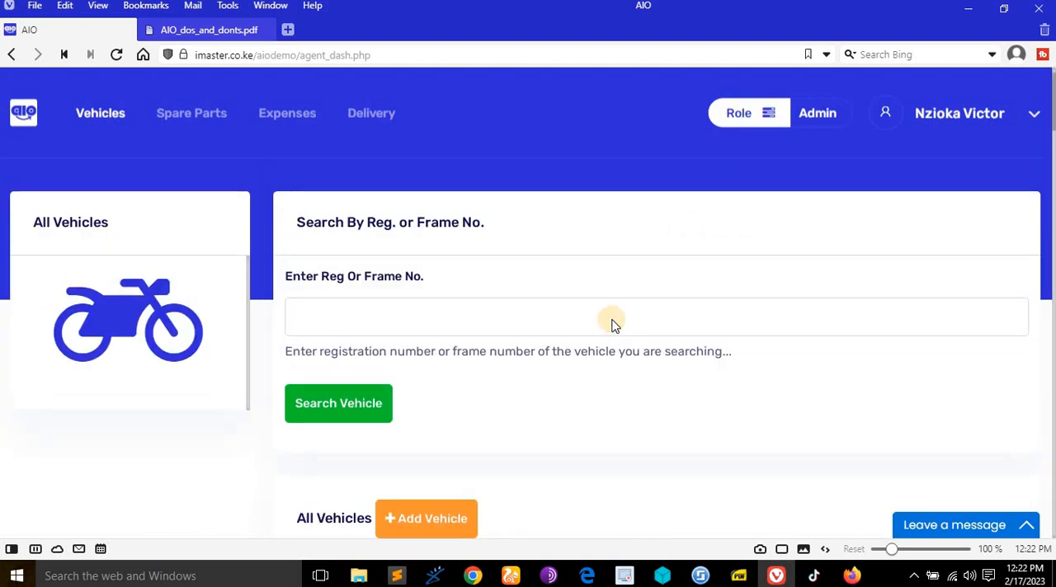
pyautogui.scroll(-2, 617, 328)
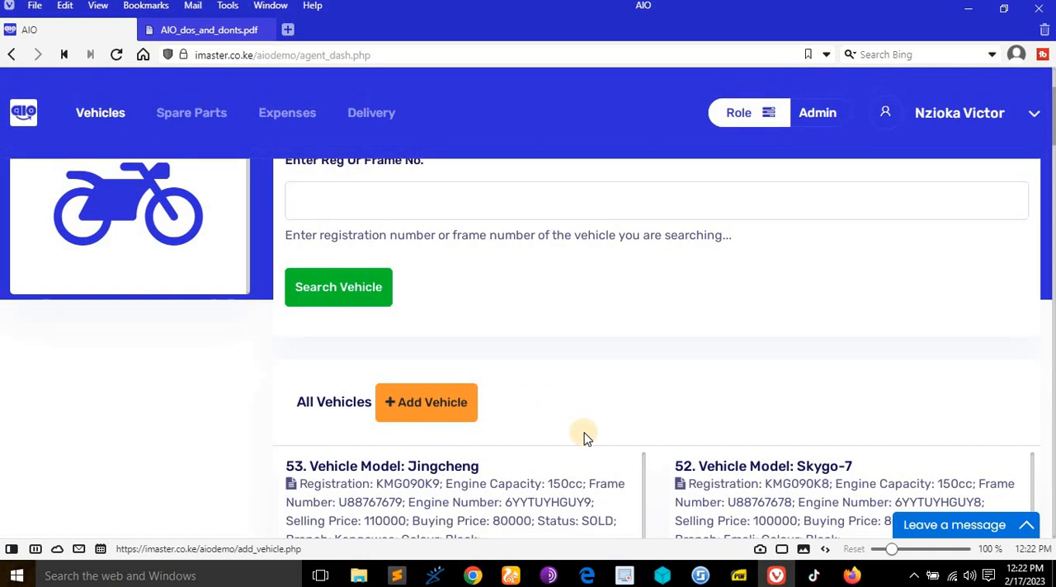
# - Recheck the vehicle rights of the Verified Admin in the PDF and compare them with the dashboard's vehicle section
pyautogui.click(207, 29)
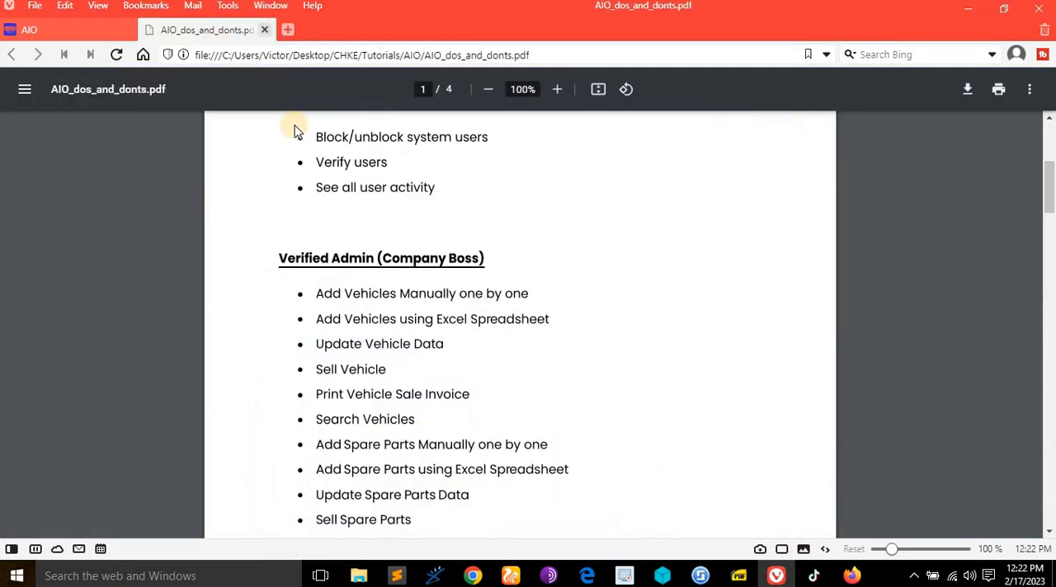
pyautogui.click(33, 29)
pyautogui.scroll(-3, 537, 363)
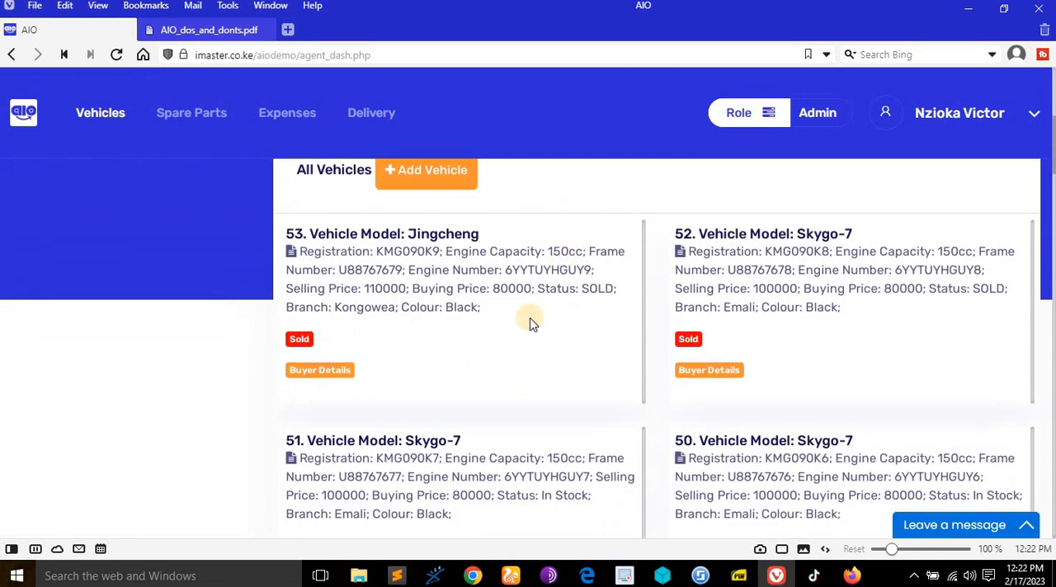
pyautogui.scroll(3, 680, 368)
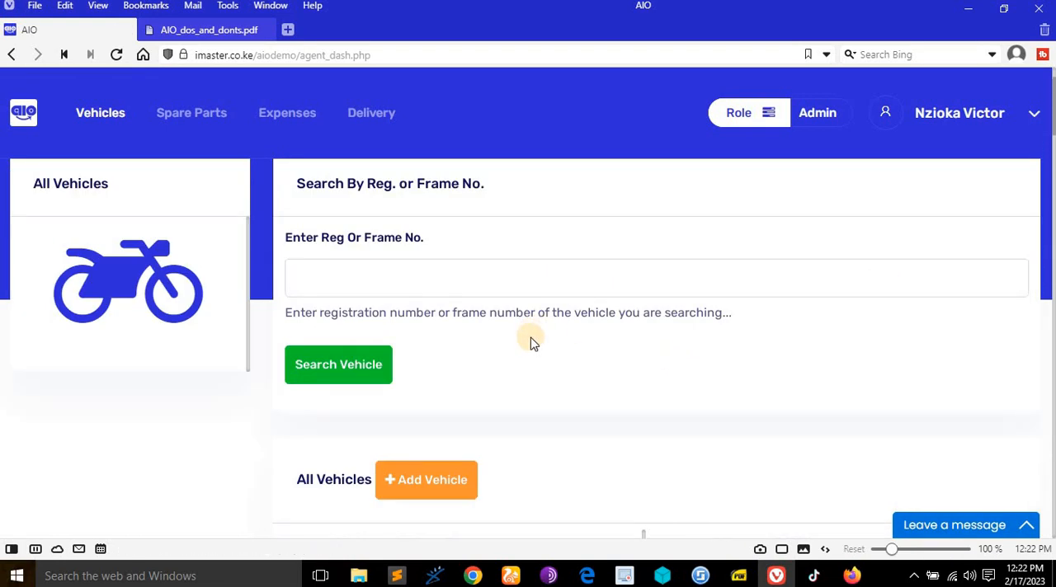
pyautogui.scroll(1, 552, 345)
# - Open the Add New Vehicle form from the All Vehicles section and look through its fields
pyautogui.scroll(-1, 549, 341)
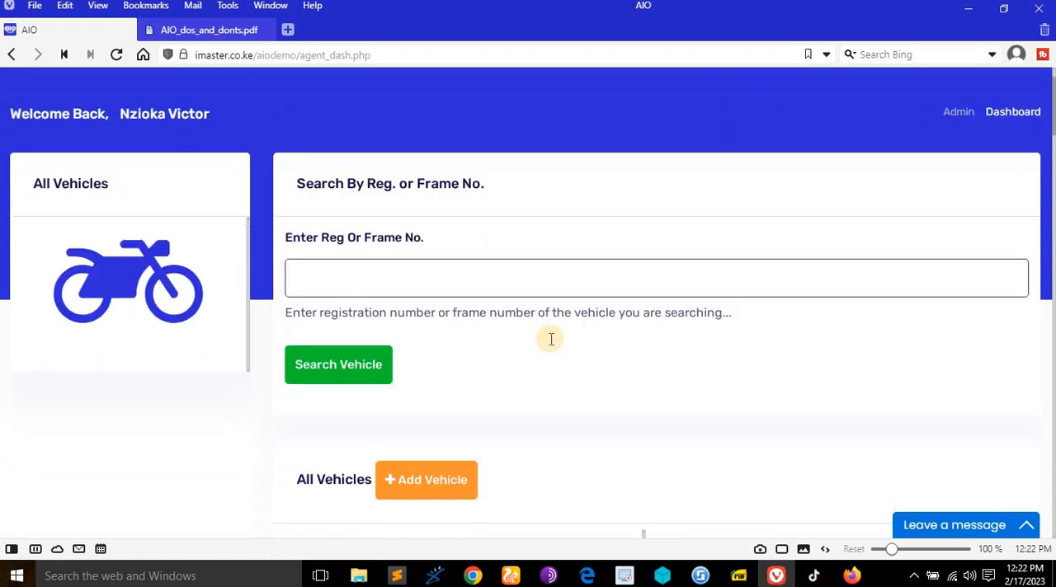
pyautogui.scroll(-1, 527, 363)
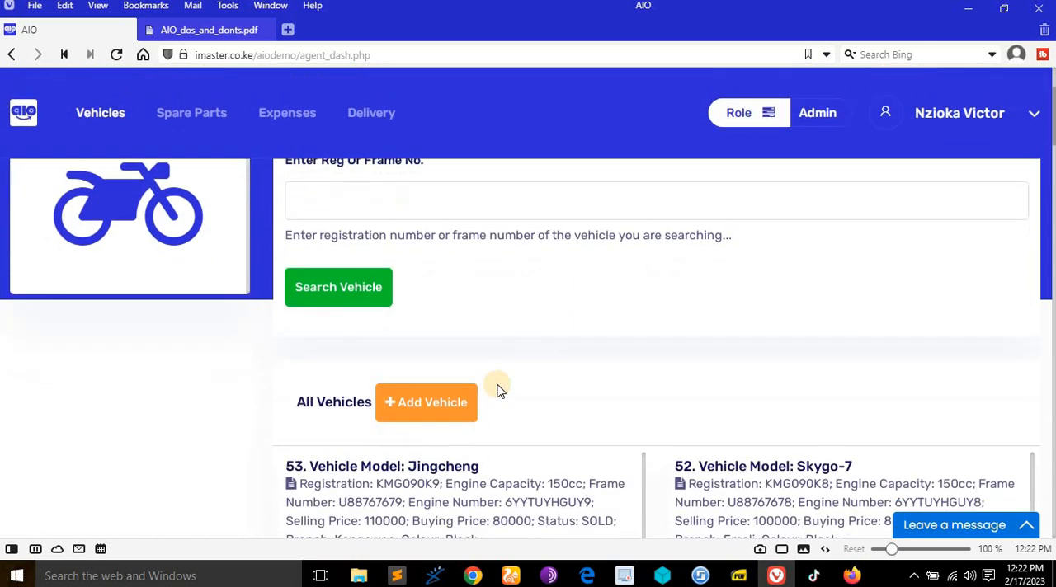
pyautogui.click(428, 406)
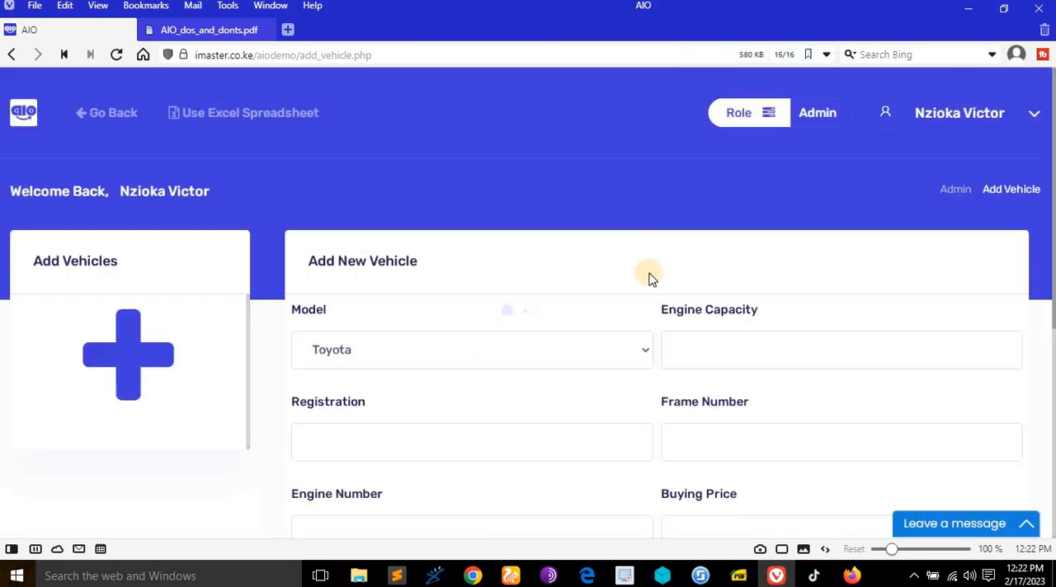
pyautogui.scroll(-2, 649, 291)
pyautogui.scroll(2, 647, 291)
pyautogui.scroll(-2, 517, 280)
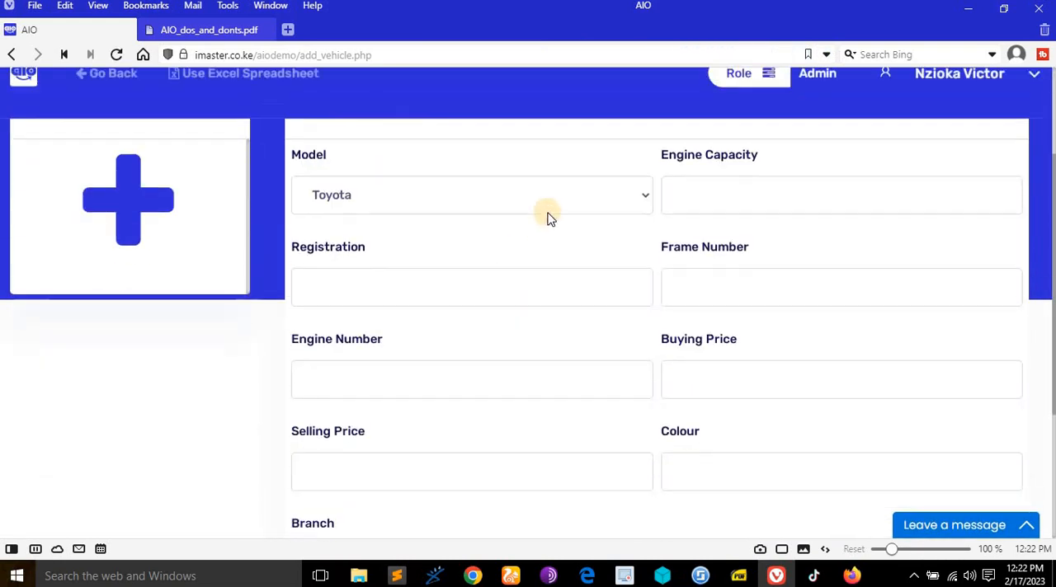
# - Choose Range rover Sport ls3400 as the new vehicle's model and enter 3000cc as its engine capacity
pyautogui.click(553, 203)
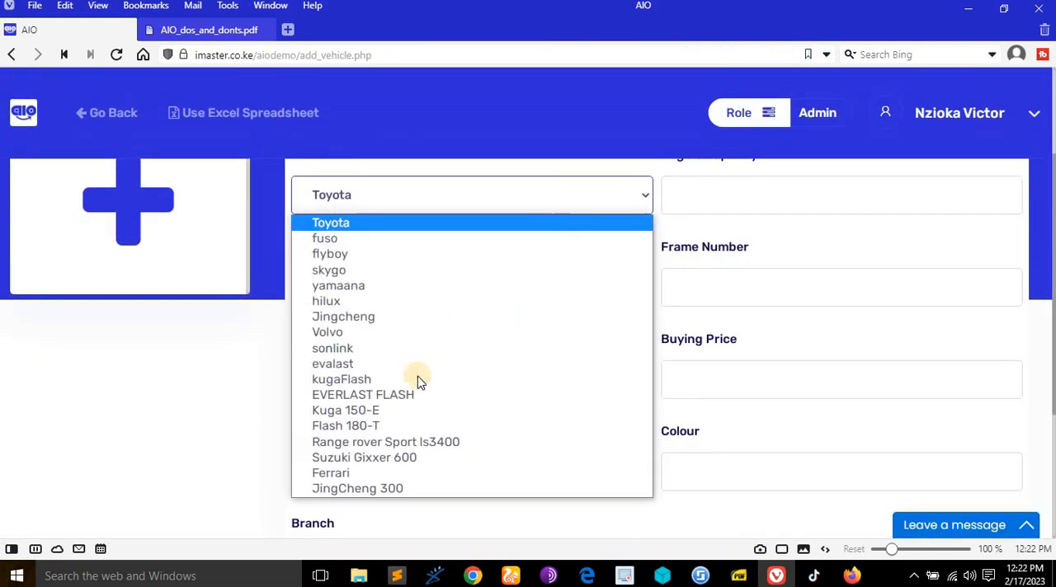
pyautogui.click(401, 443)
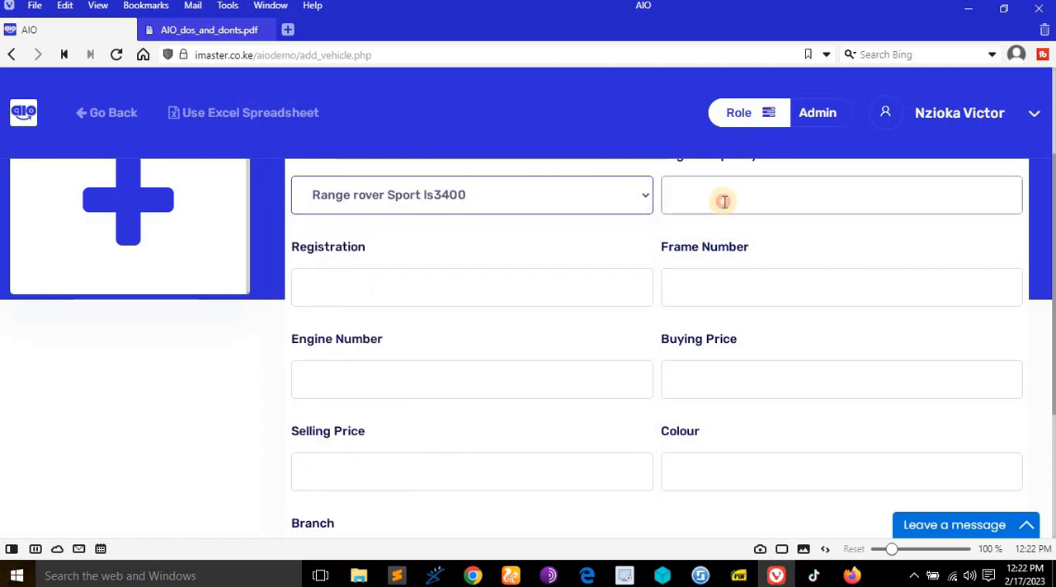
pyautogui.click(723, 202)
pyautogui.scroll(2, 730, 330)
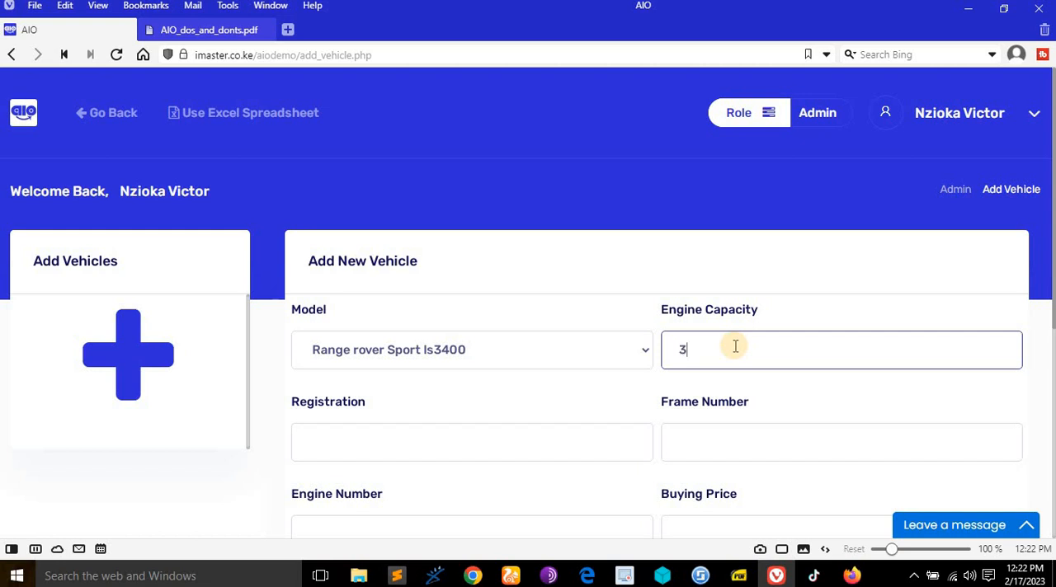
pyautogui.write('3000cc')
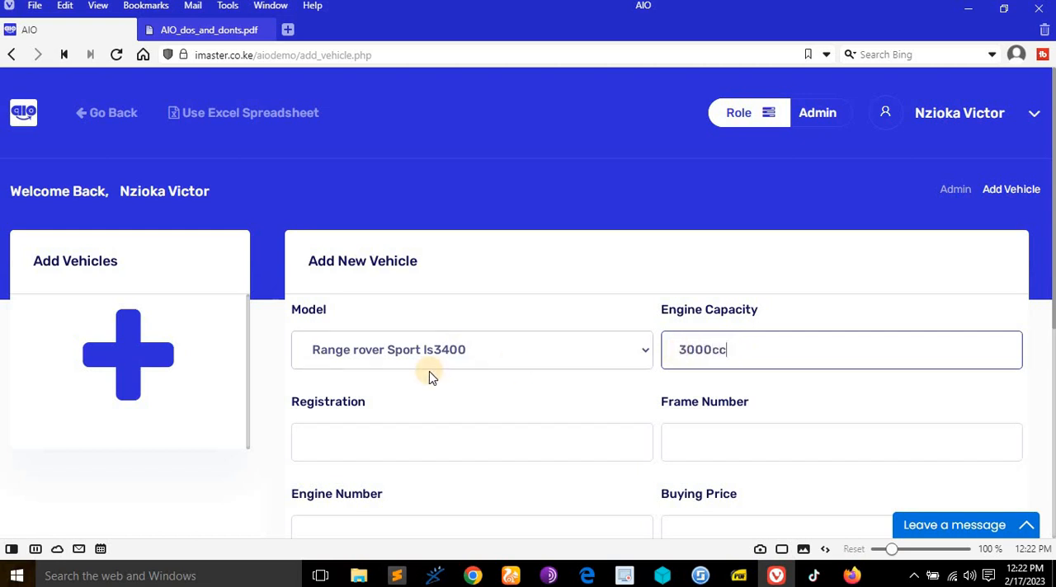
# - Enter KMDC900B as the vehicle's registration and HJYJHJHGHG9866 as its frame number
pyautogui.scroll(-2, 432, 373)
pyautogui.click(442, 275)
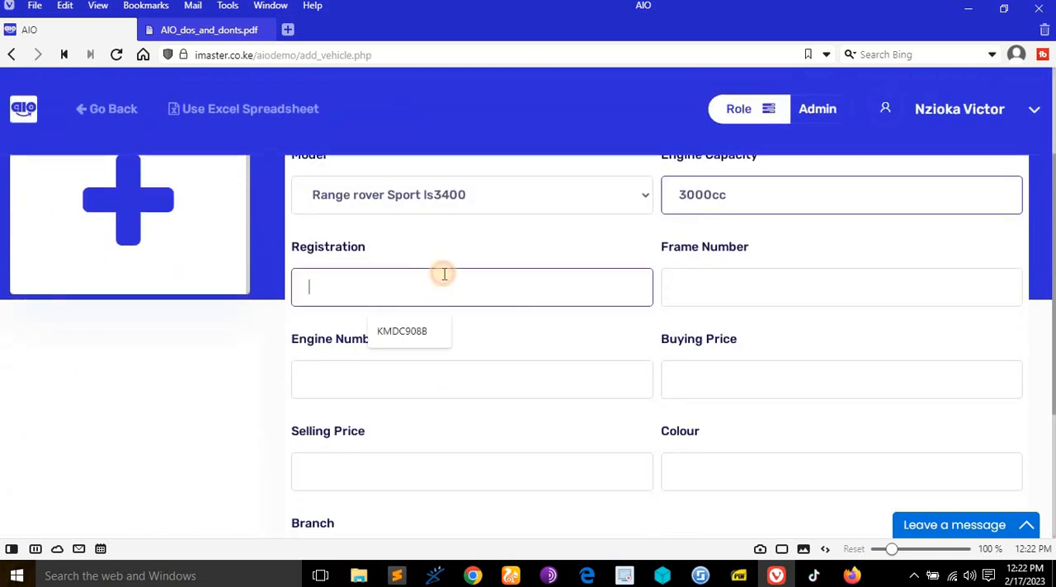
pyautogui.click(404, 331)
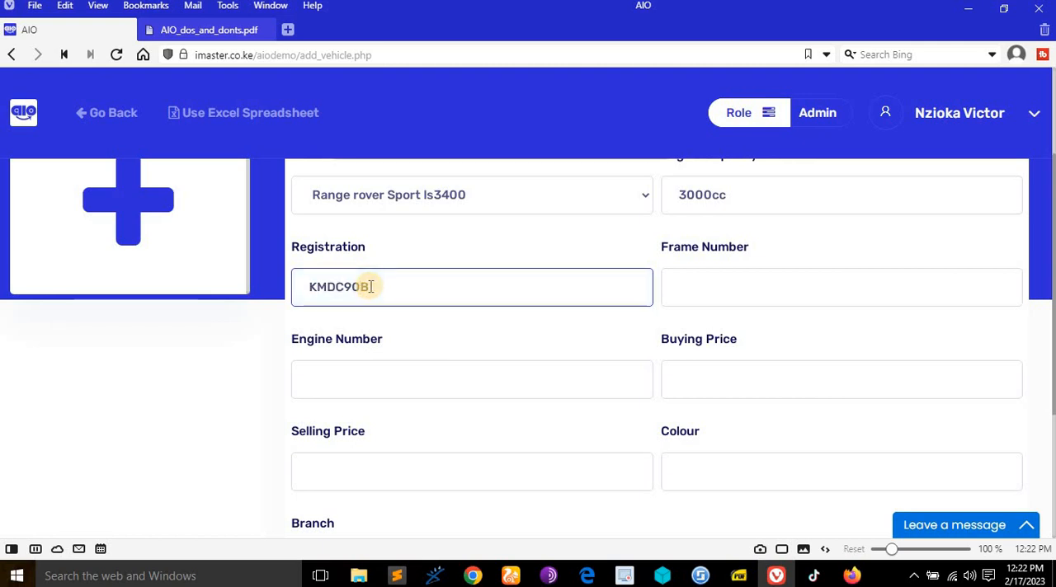
pyautogui.click(669, 287)
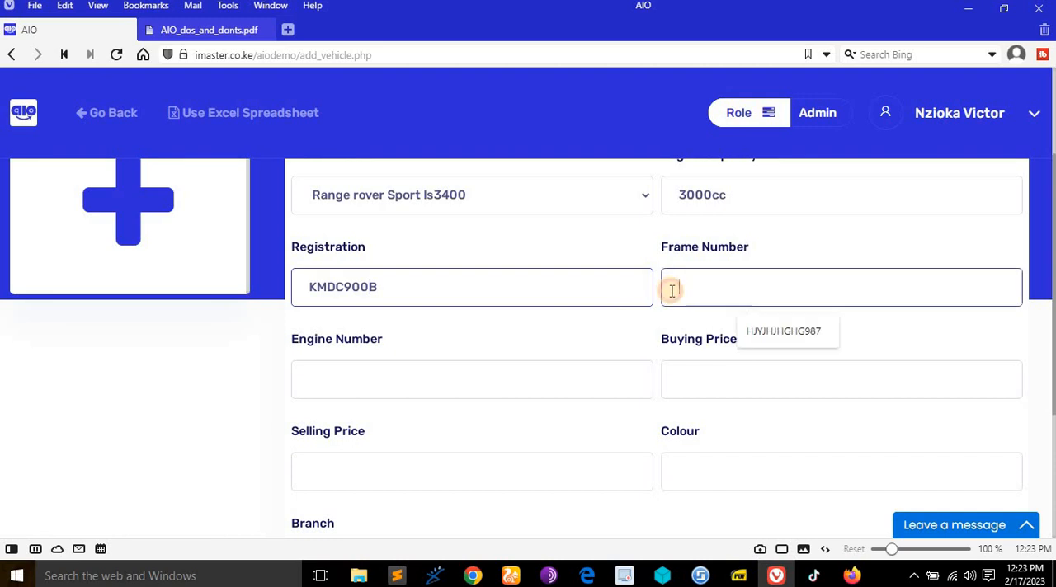
pyautogui.click(798, 334)
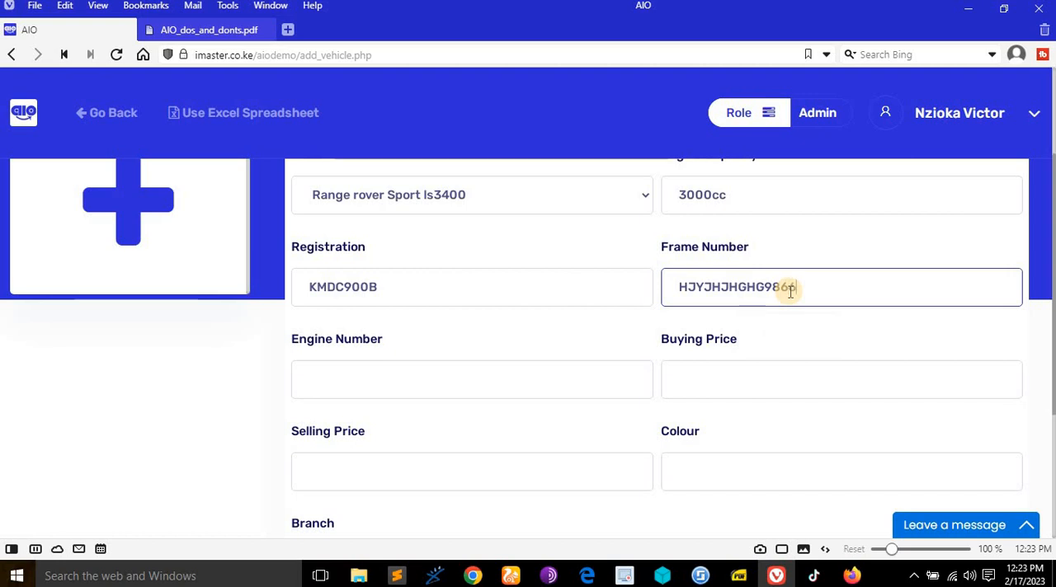
# - Fill in the vehicle's engine number HHJTF6655488, buying price 2000000 and selling price 3000000
pyautogui.click(481, 382)
pyautogui.click(421, 417)
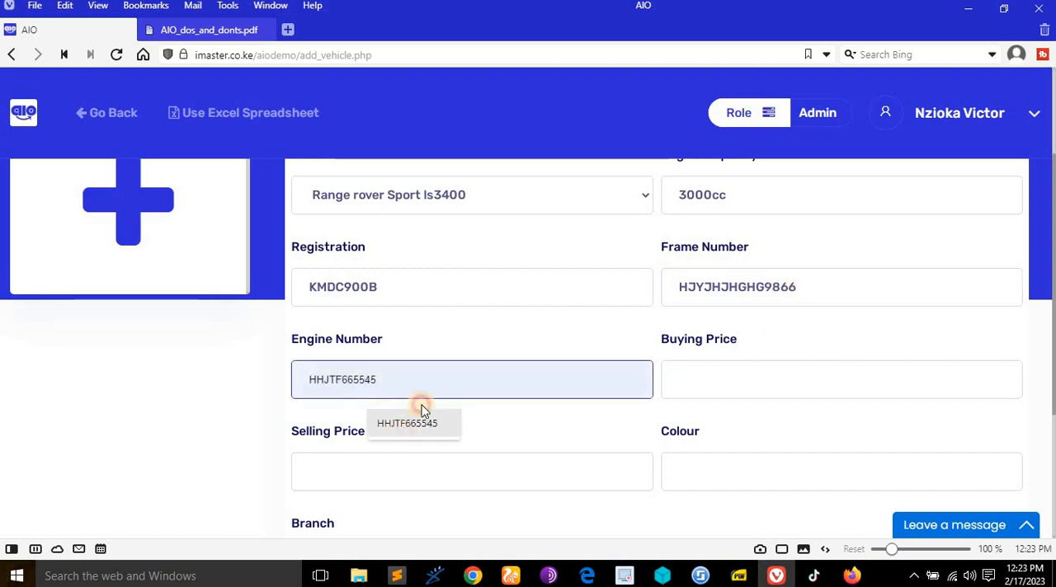
pyautogui.press('BackSpace')
pyautogui.write('88')
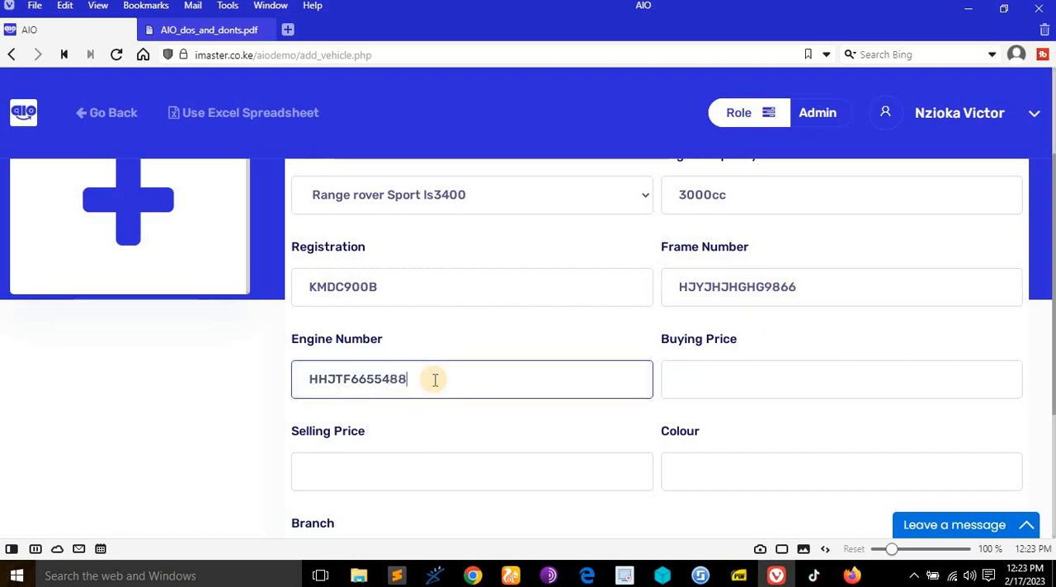
pyautogui.click(768, 378)
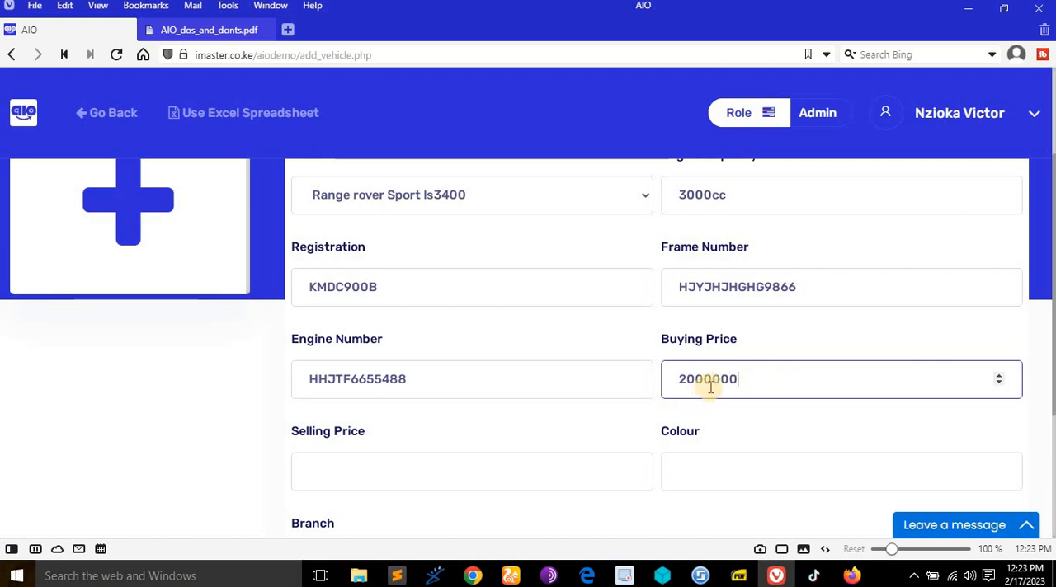
pyautogui.click(462, 466)
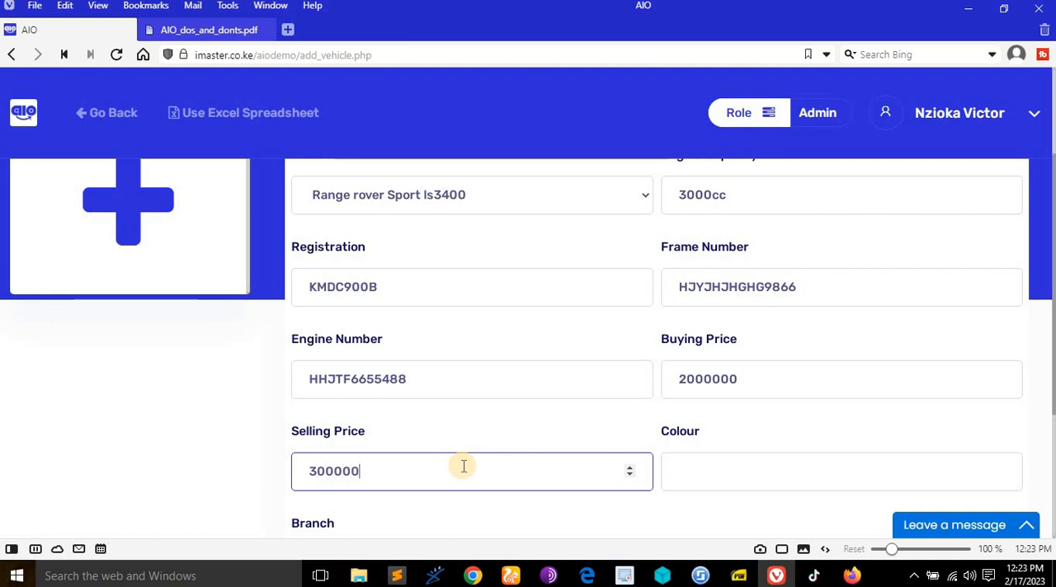
# - Set the vehicle's colour to white and its branch to Emali, and submit the new vehicle
pyautogui.scroll(-1, 712, 432)
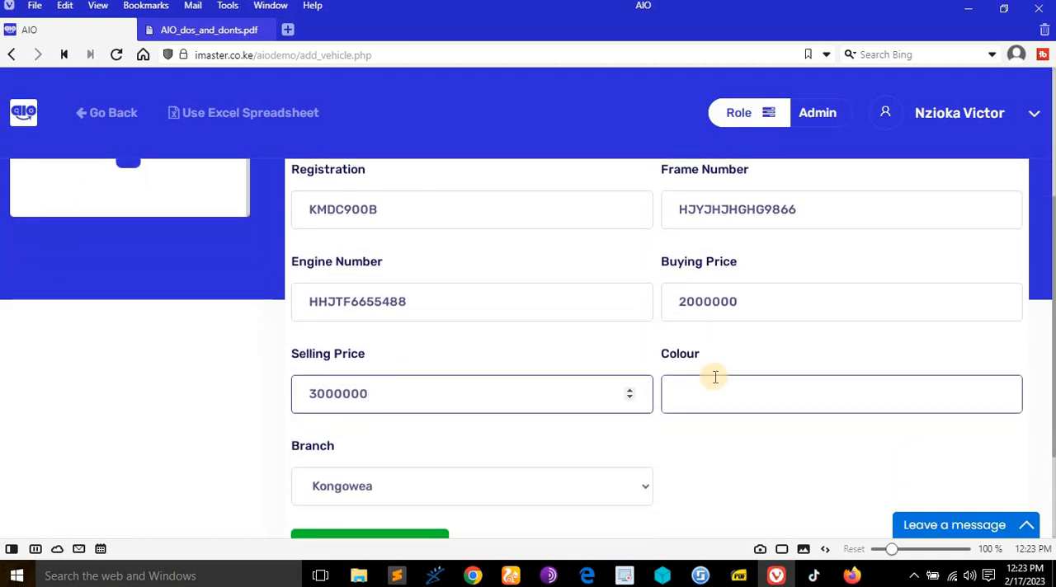
pyautogui.click(714, 398)
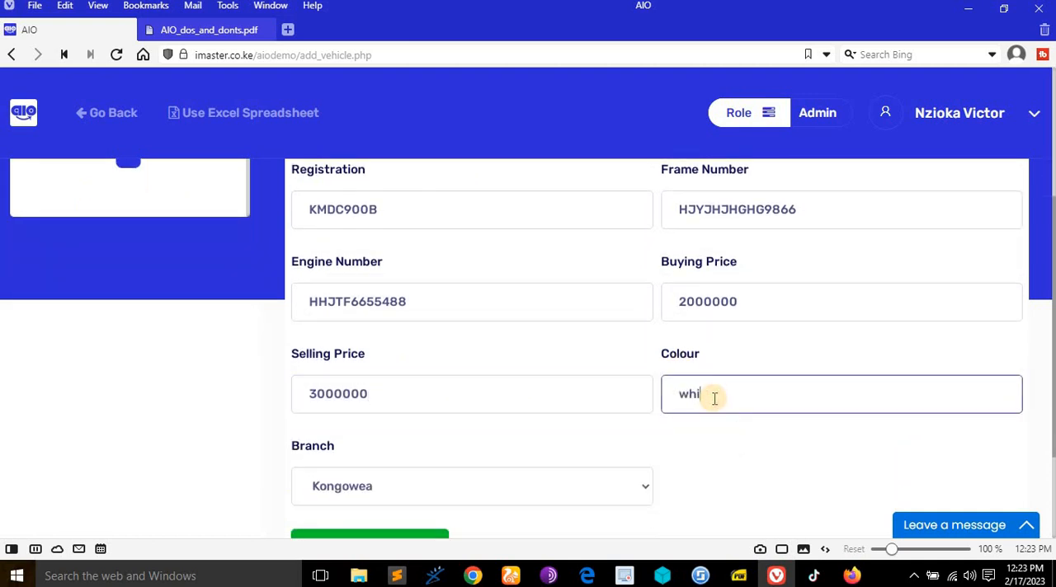
pyautogui.scroll(-2, 570, 454)
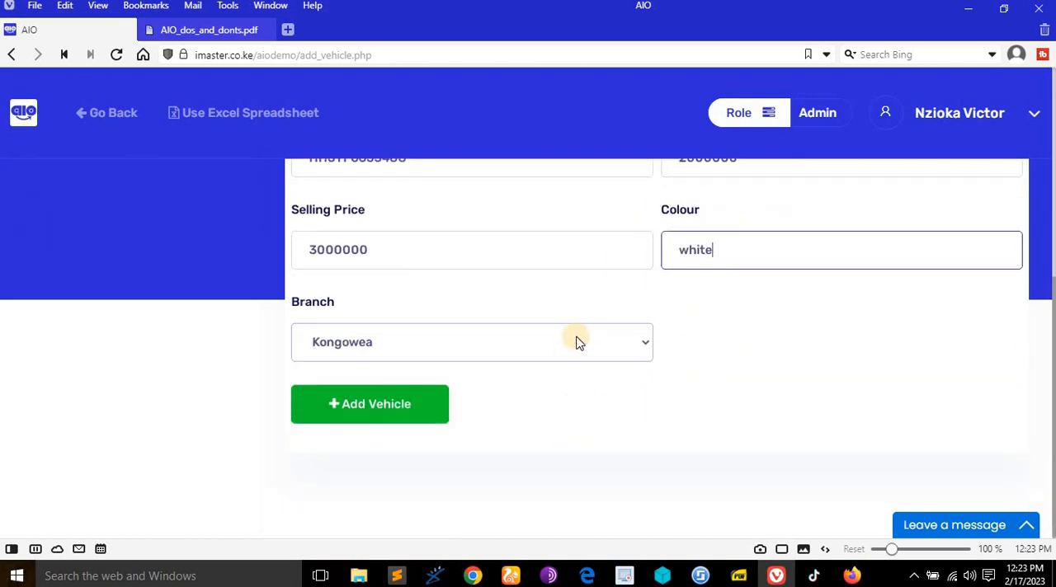
pyautogui.click(578, 342)
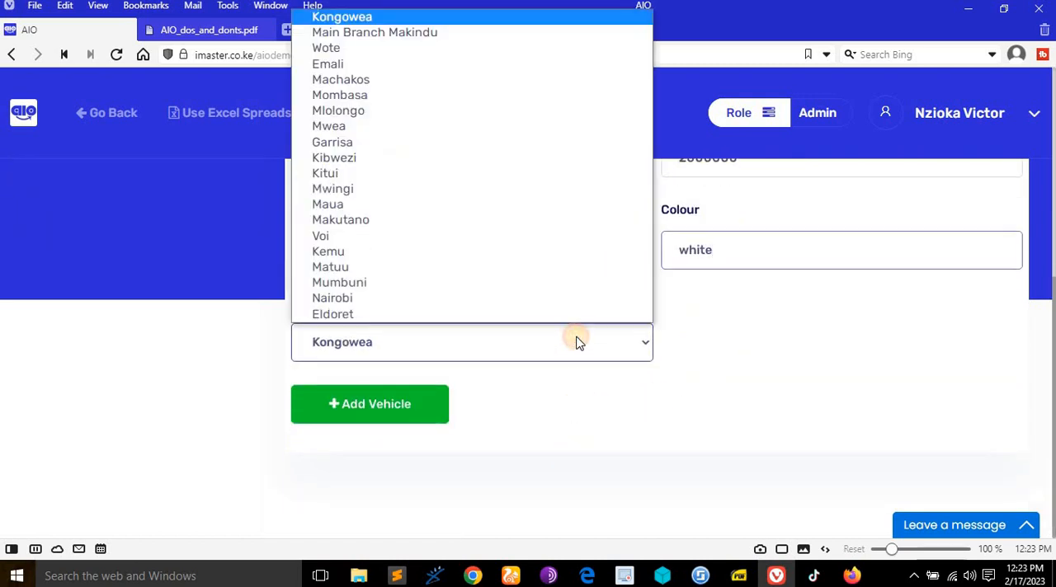
pyautogui.click(332, 64)
pyautogui.scroll(1, 471, 448)
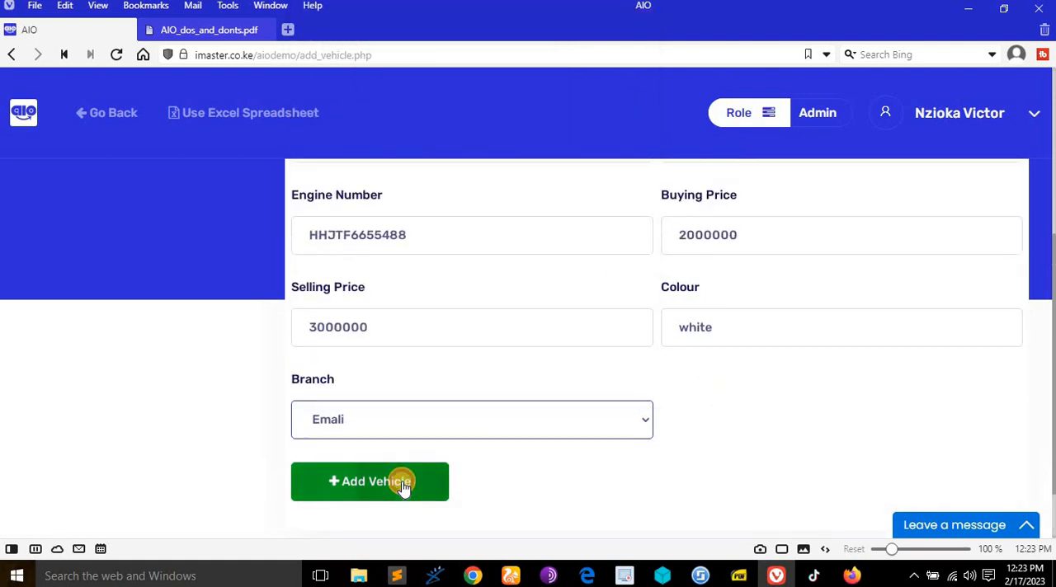
pyautogui.click(403, 485)
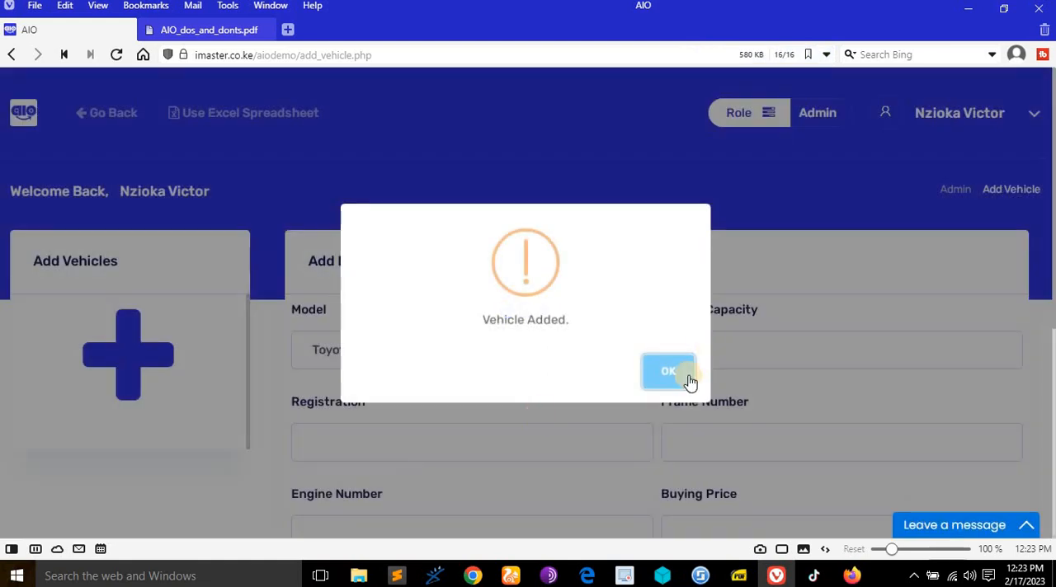
pyautogui.click(670, 373)
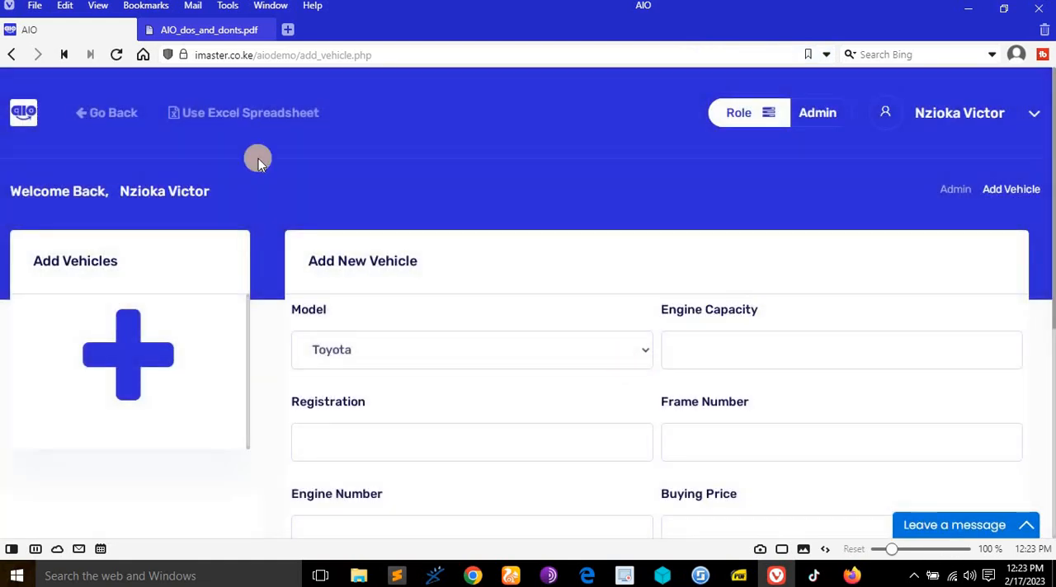
# - Go back to the vehicles dashboard and check the new Range rover Sport ls3400 entry in All Vehicles
pyautogui.click(116, 116)
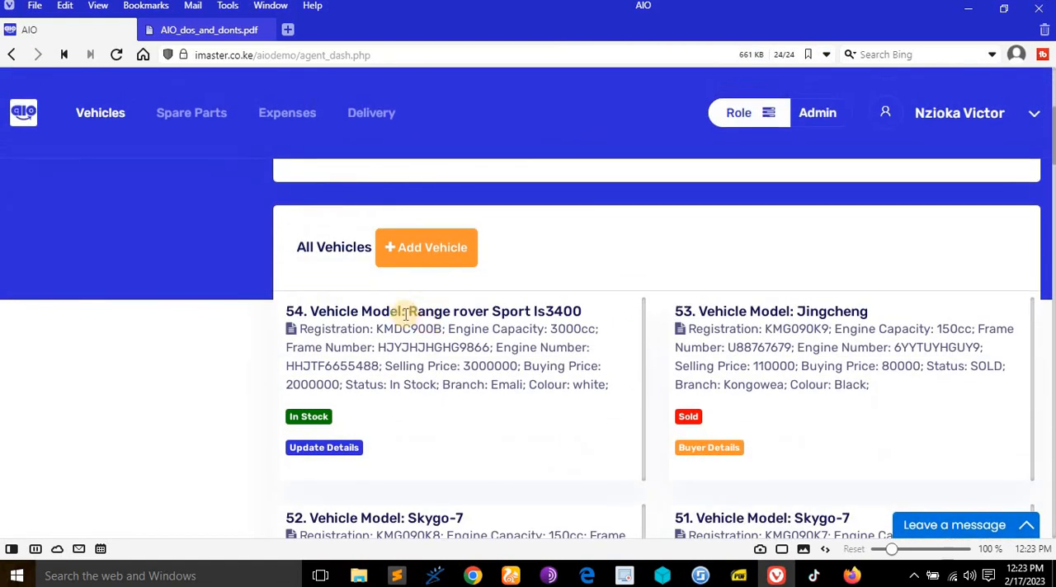
pyautogui.moveTo(408, 311); pyautogui.dragTo(583, 311)
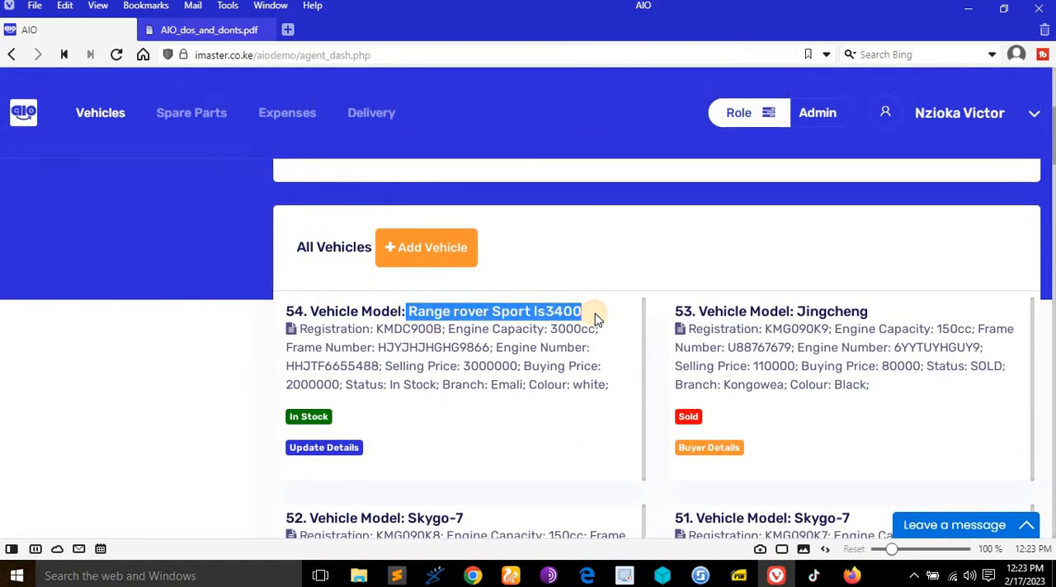
pyautogui.scroll(-1, 561, 384)
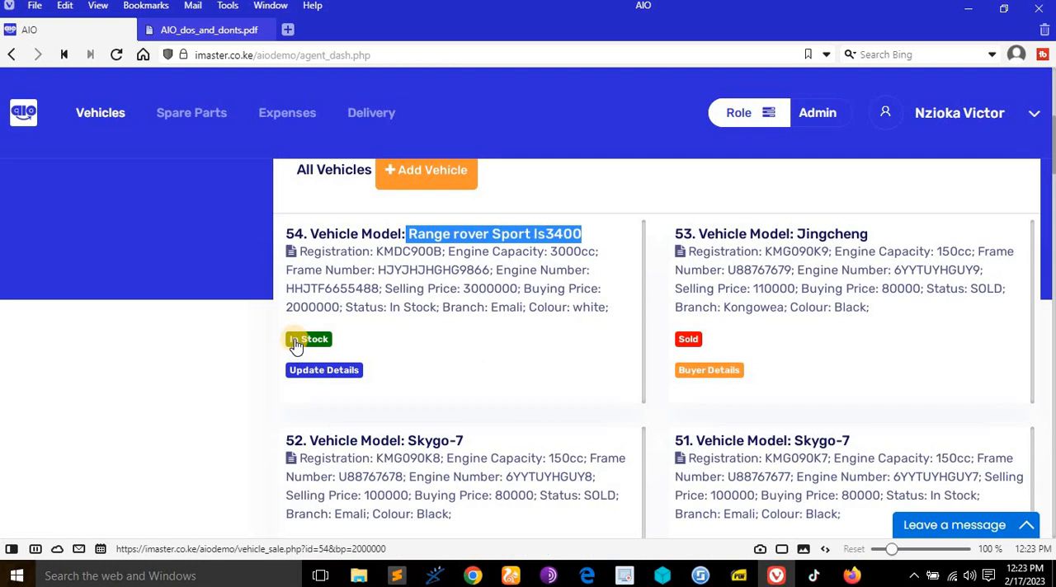
pyautogui.scroll(1, 410, 363)
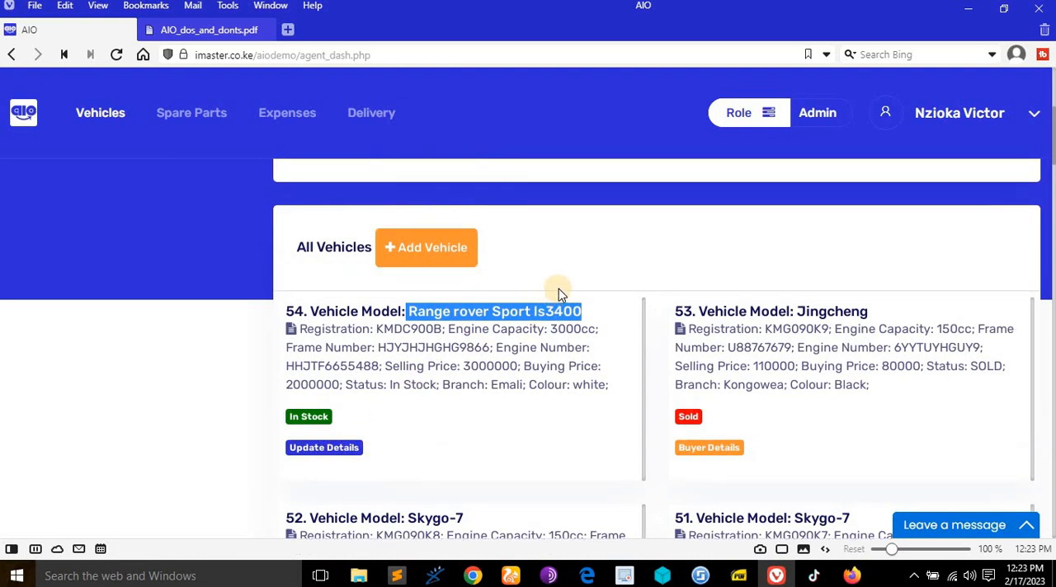
pyautogui.click(592, 269)
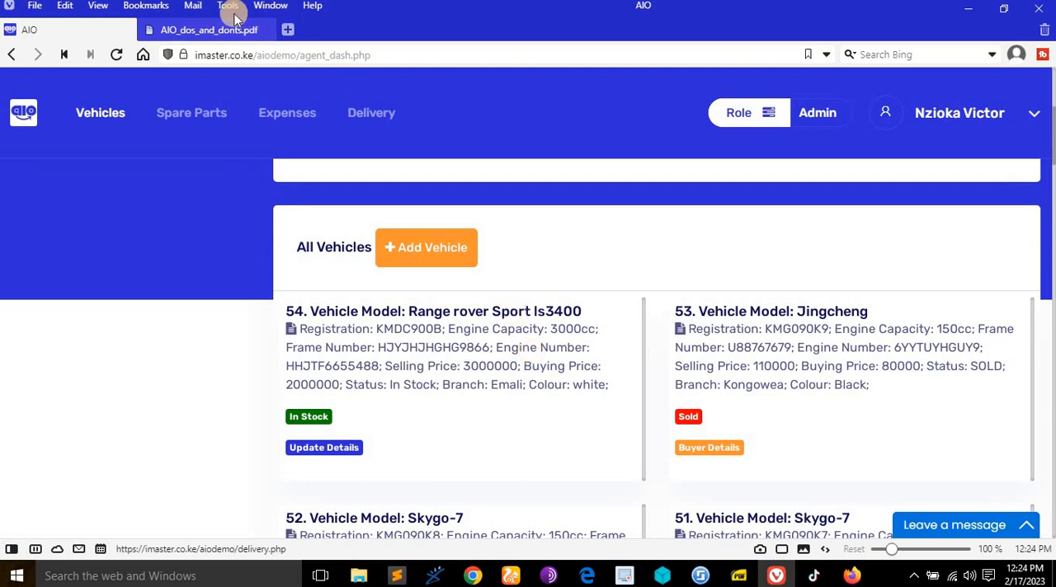
# - Compare the Verified Admin's rights for adding vehicles in the AIO_dos_and_donts PDF with the dashboard's vehicle list
pyautogui.scroll(2, 490, 236)
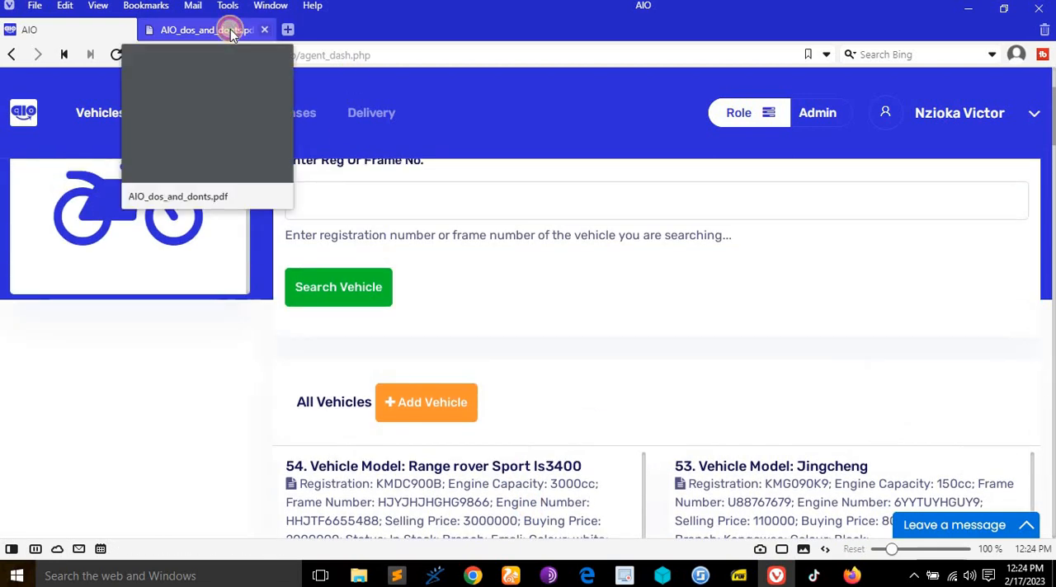
pyautogui.click(227, 32)
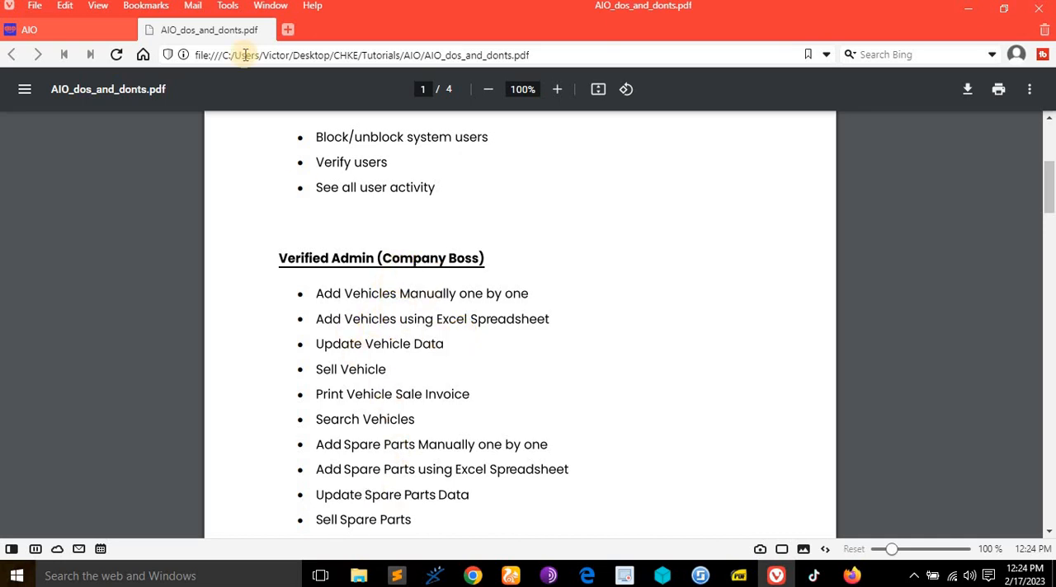
pyautogui.click(74, 30)
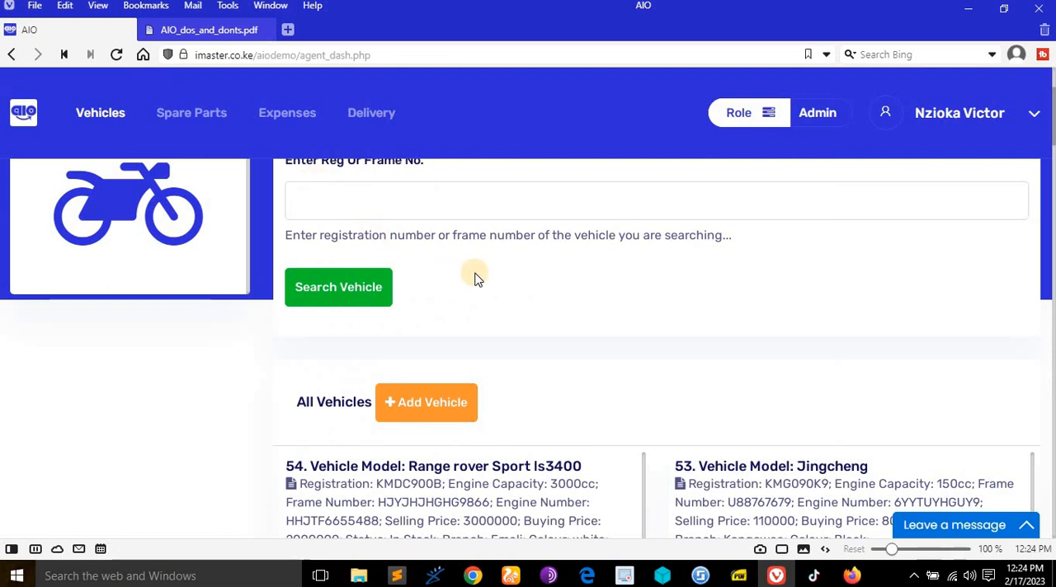
pyautogui.scroll(-3, 312, 294)
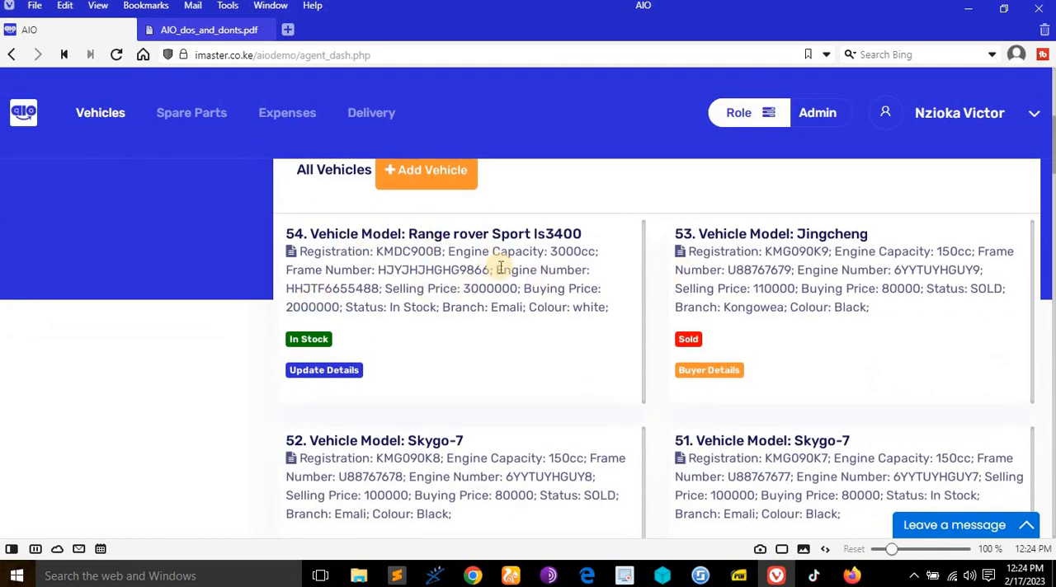
pyautogui.scroll(2, 486, 285)
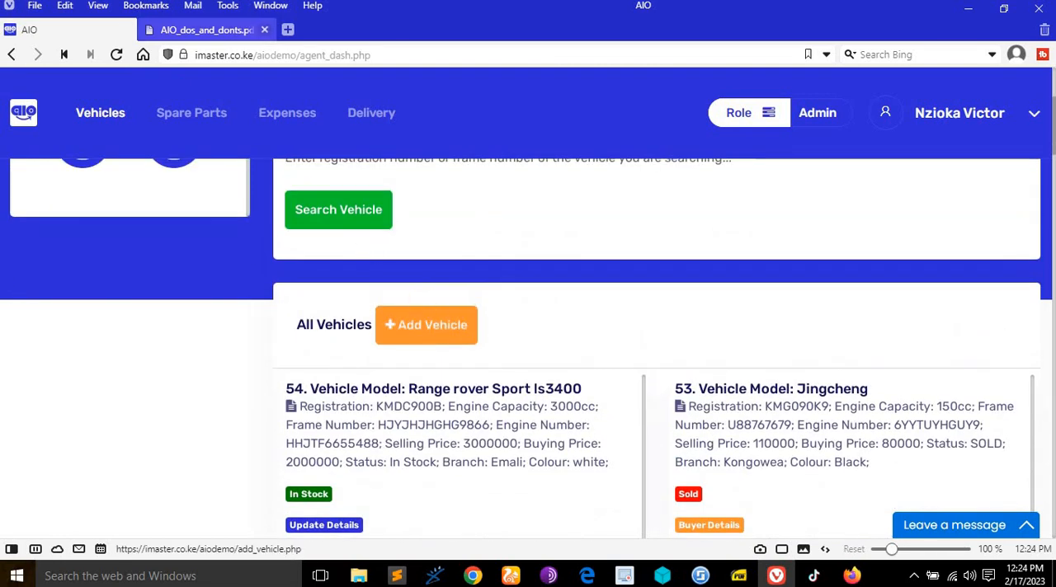
pyautogui.click(202, 29)
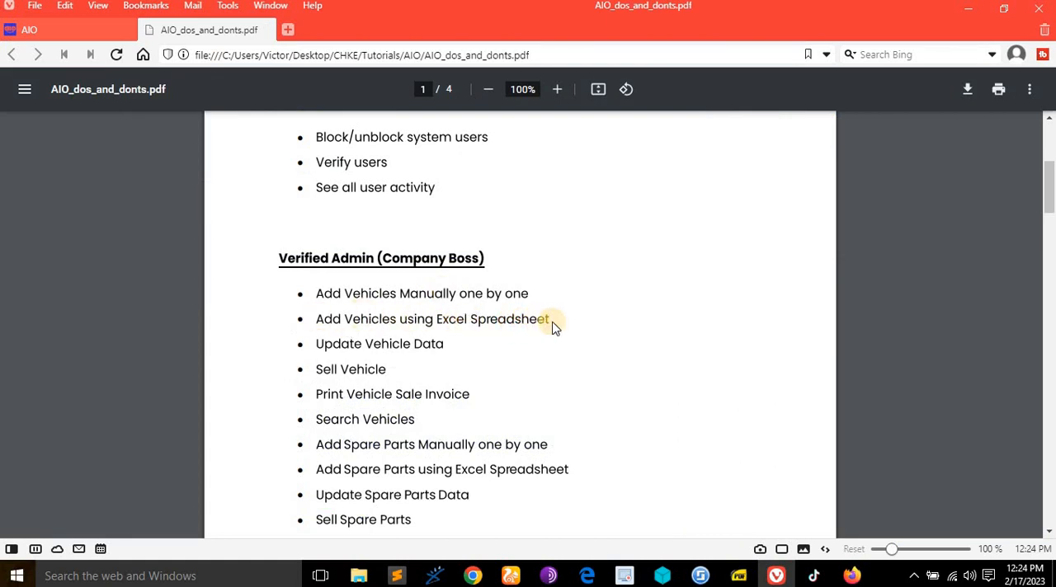
# - Return to the AIO dashboard, open the Excel spreadsheet option for adding vehicles, and look over its upload form
pyautogui.click(80, 30)
pyautogui.scroll(3, 465, 316)
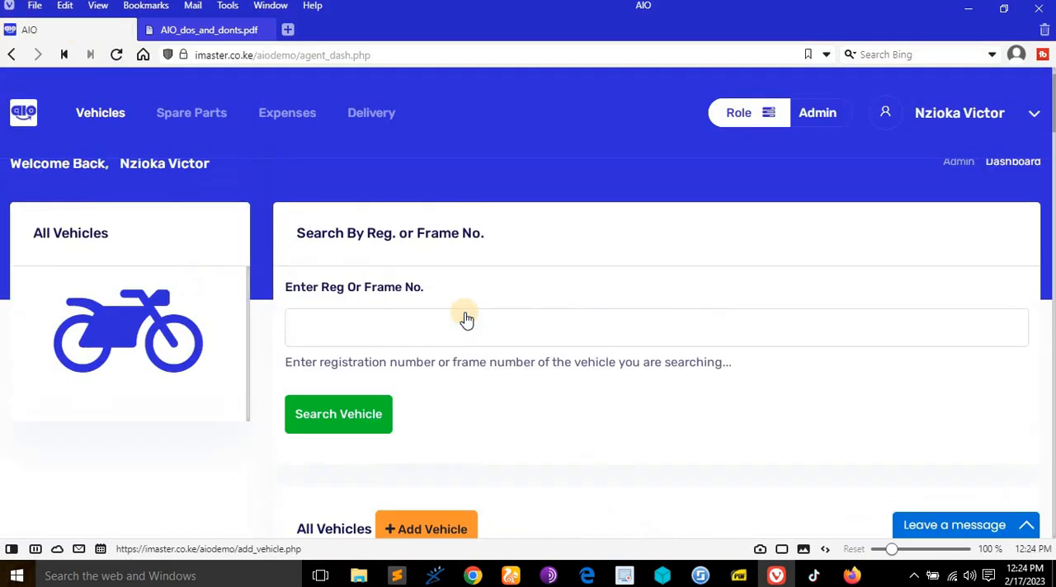
pyautogui.scroll(-5, 465, 316)
pyautogui.scroll(3, 445, 281)
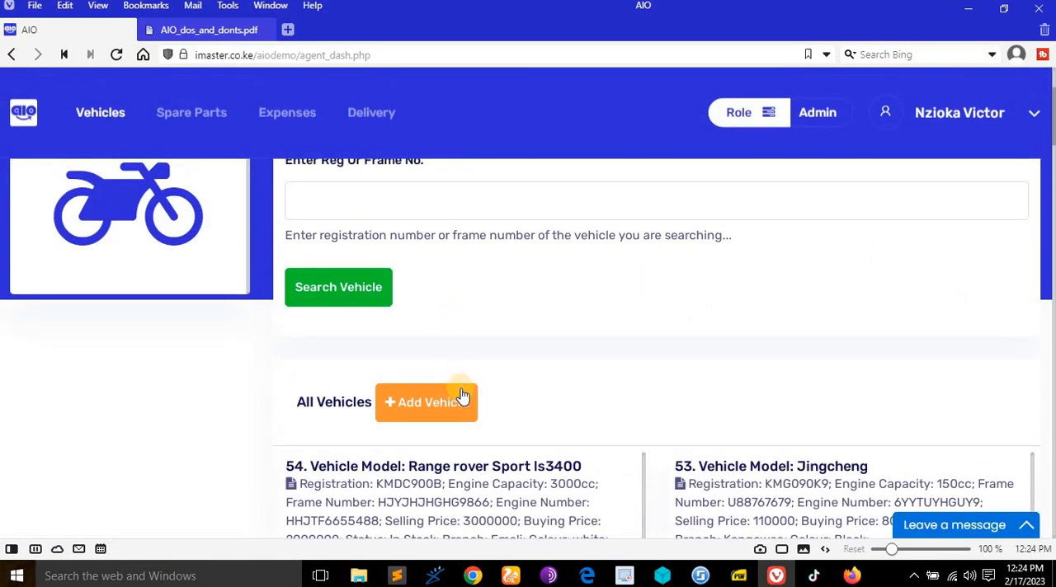
pyautogui.click(464, 397)
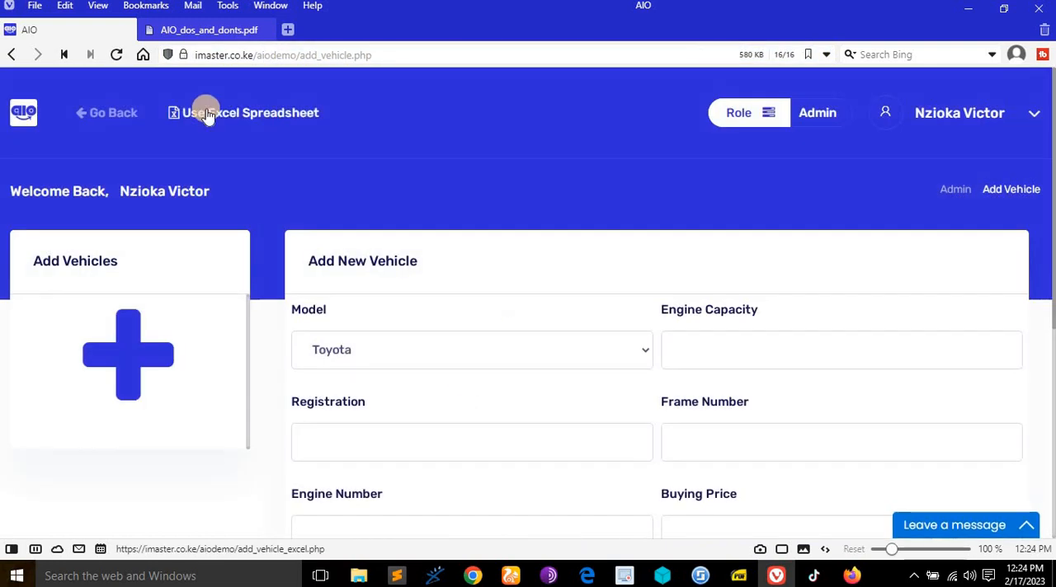
pyautogui.click(269, 110)
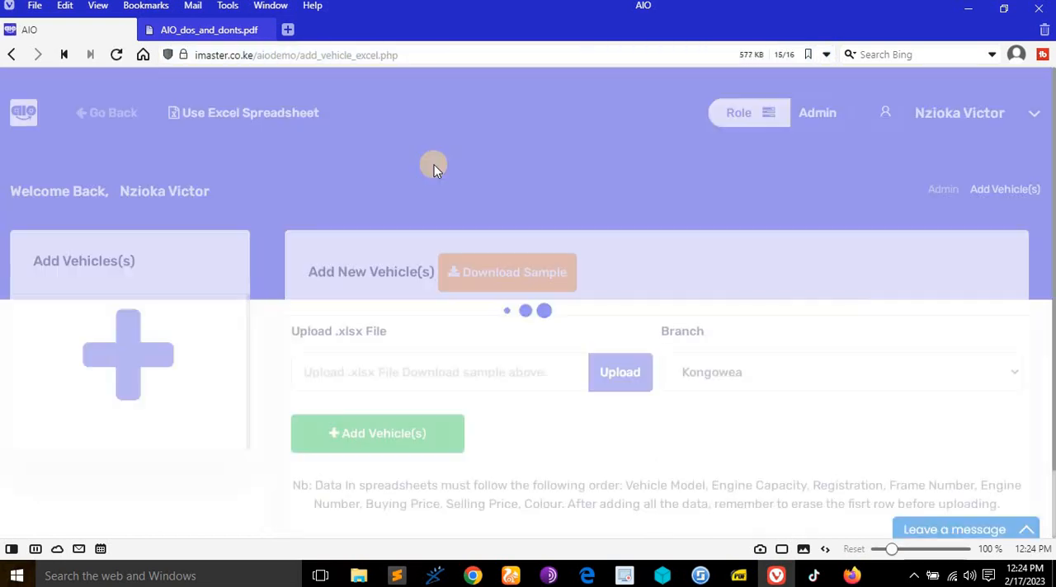
pyautogui.scroll(-1, 623, 228)
pyautogui.scroll(1, 625, 233)
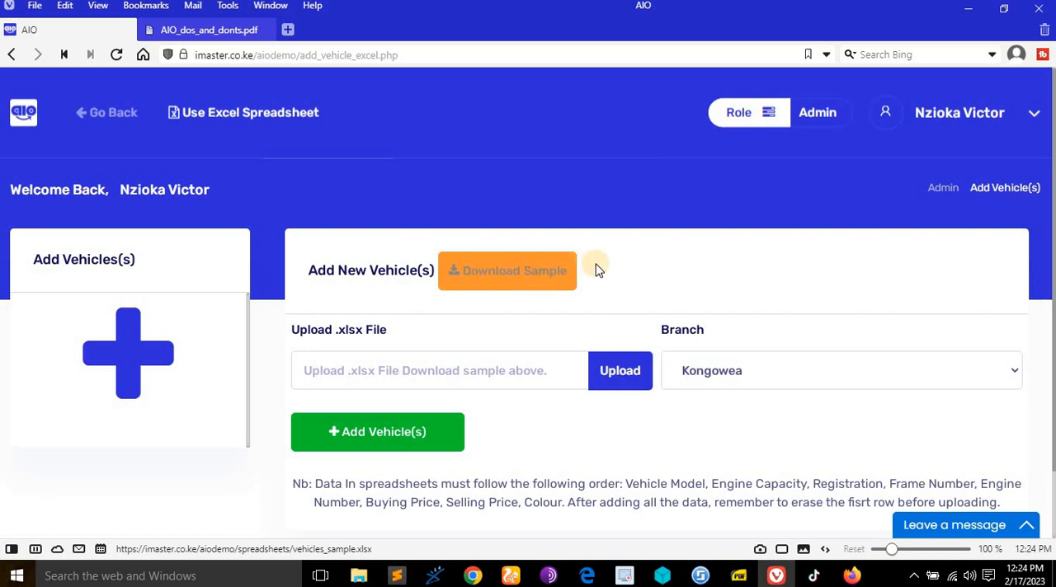
# - Return from the spreadsheet upload form to the vehicles dashboard and examine the Range rover Sport ls3400 entry and its numbering in All Vehicles
pyautogui.scroll(-1, 594, 273)
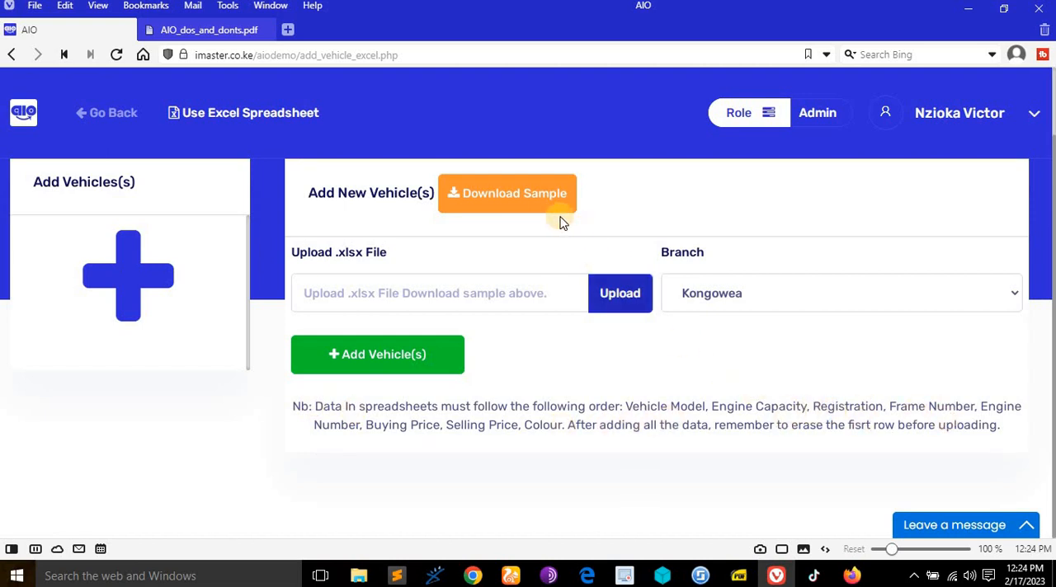
pyautogui.scroll(1, 555, 217)
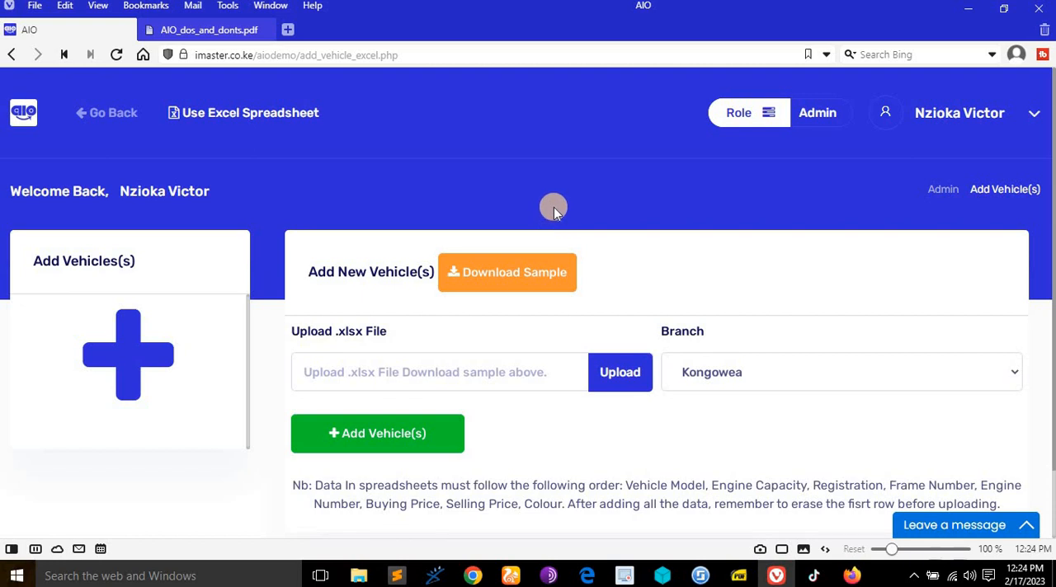
pyautogui.click(96, 111)
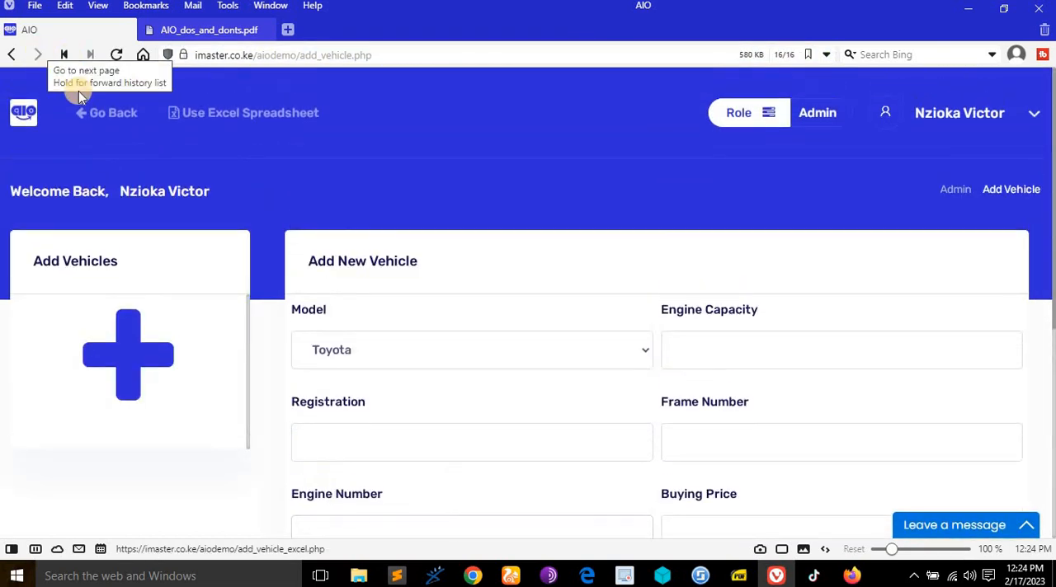
pyautogui.click(106, 112)
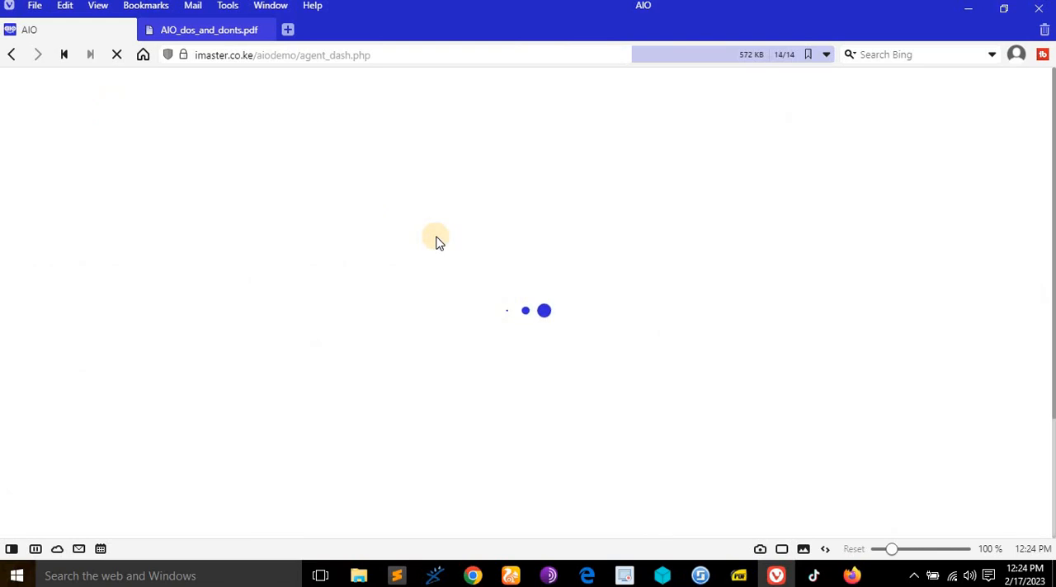
pyautogui.scroll(-3, 387, 277)
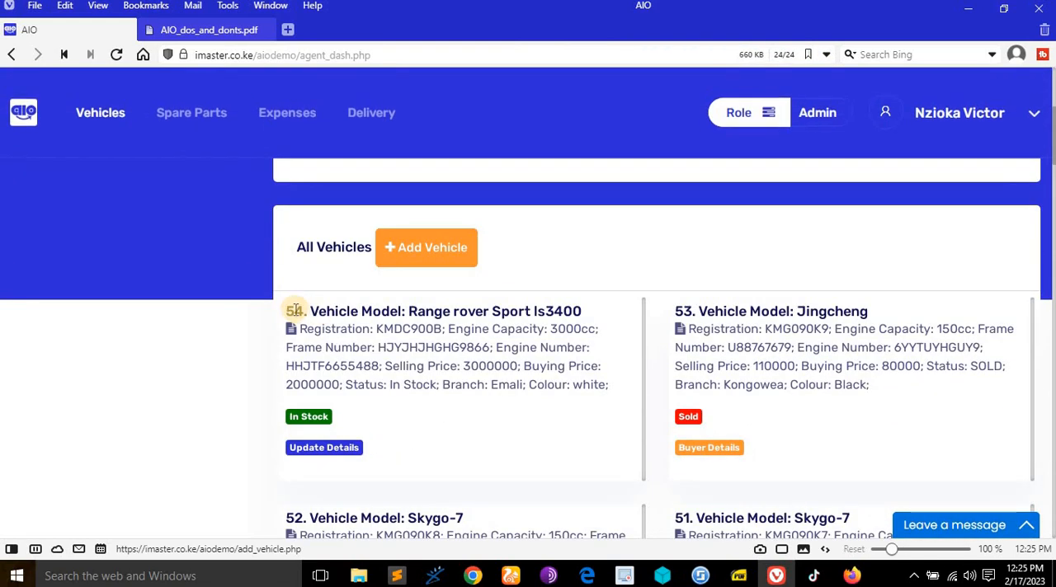
pyautogui.moveTo(287, 311); pyautogui.dragTo(304, 311)
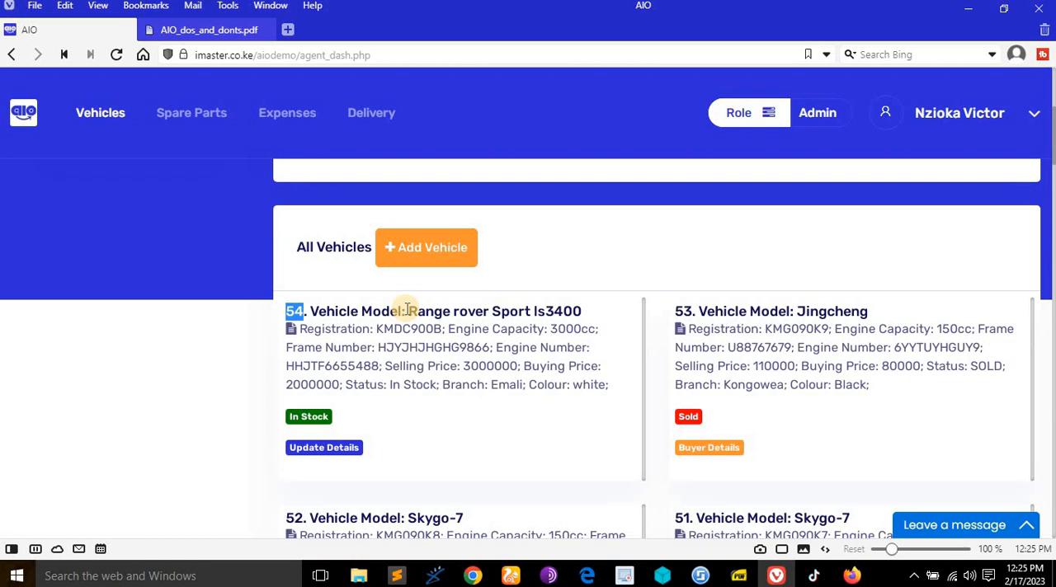
pyautogui.click(442, 304)
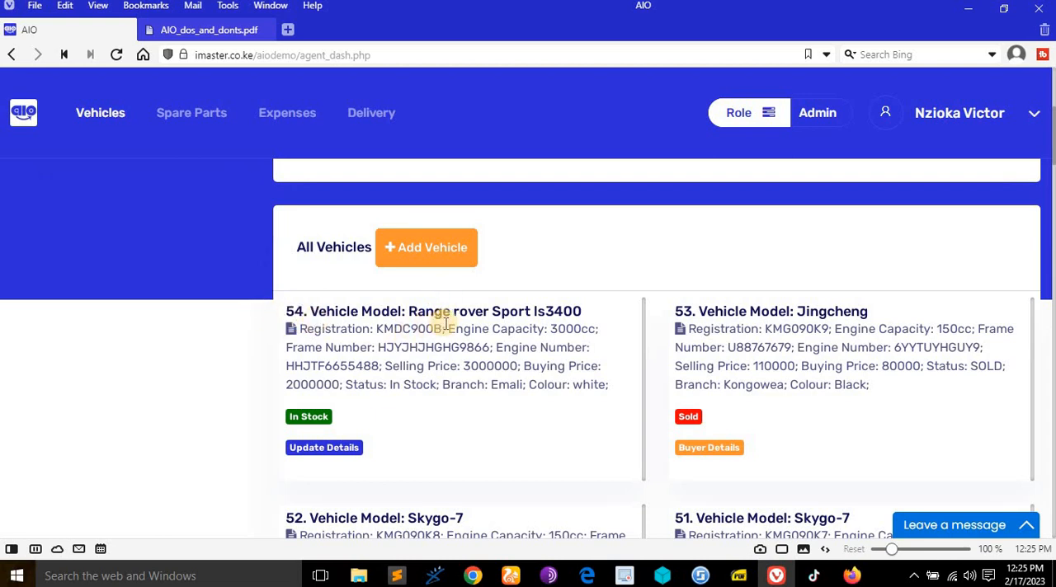
pyautogui.scroll(1, 445, 322)
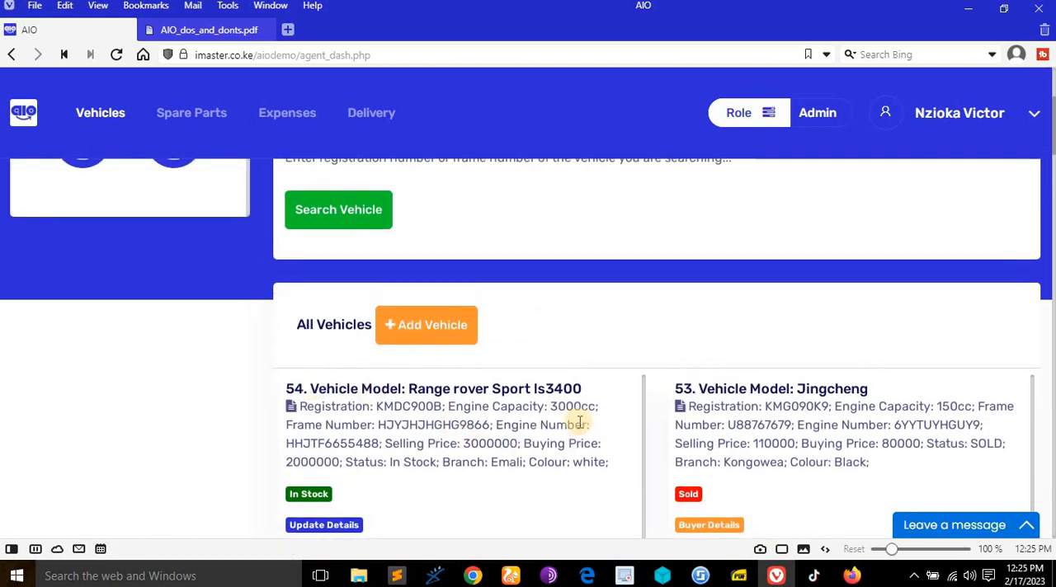
# - Open the Add New Vehicle form from All Vehicles and look over its manual entry fields
pyautogui.click(449, 329)
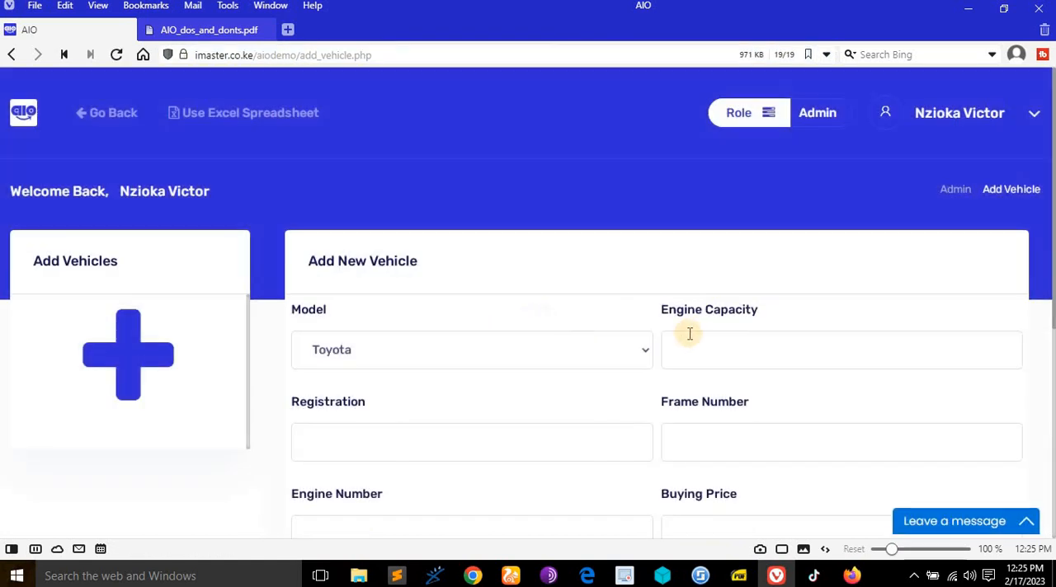
pyautogui.click(691, 332)
pyautogui.scroll(-2, 693, 336)
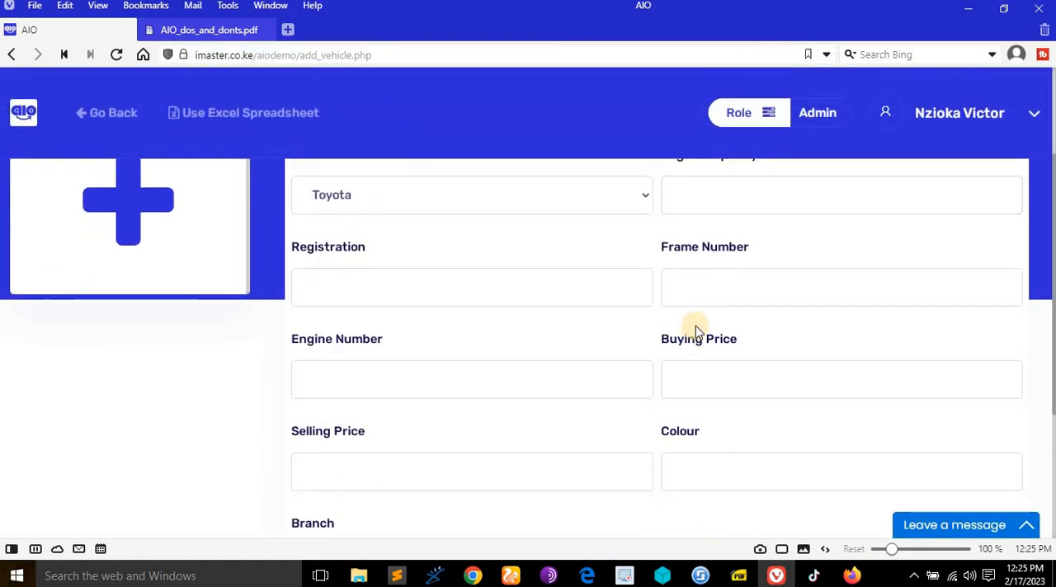
pyautogui.scroll(-3, 695, 332)
pyautogui.scroll(2, 697, 331)
pyautogui.scroll(2, 695, 331)
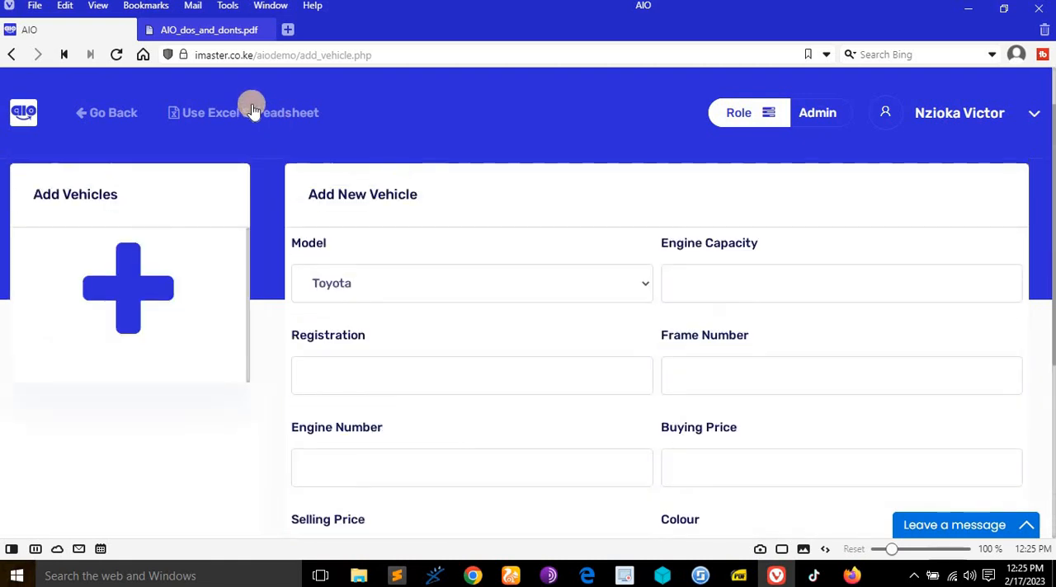
# - Switch to adding vehicles by Excel spreadsheet and download the sample file as vehicles_sample.xlsx into the Tutorials > AIO folder
pyautogui.click(256, 115)
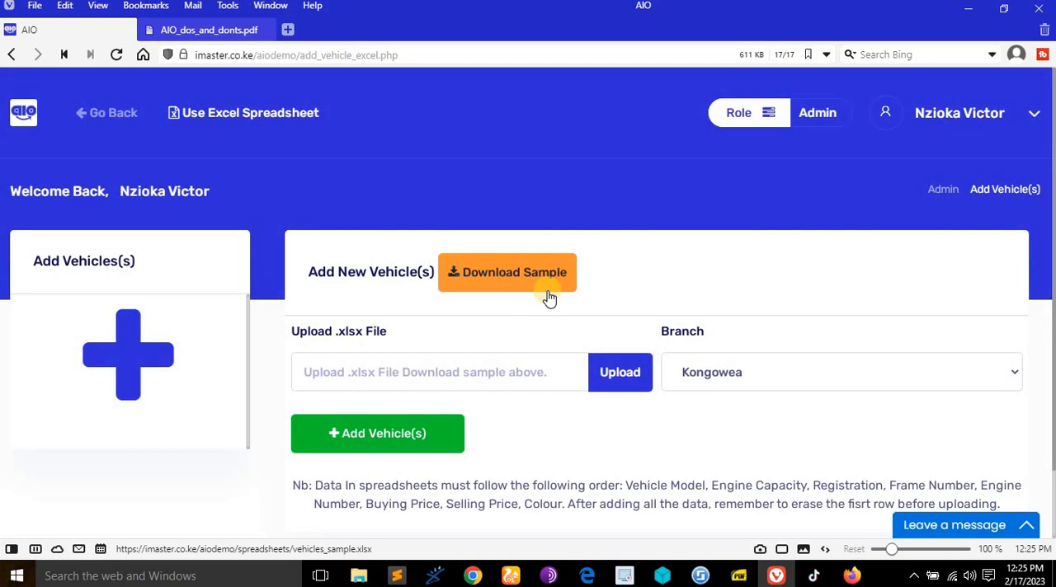
pyautogui.scroll(-1, 549, 297)
pyautogui.scroll(1, 549, 295)
pyautogui.click(543, 278)
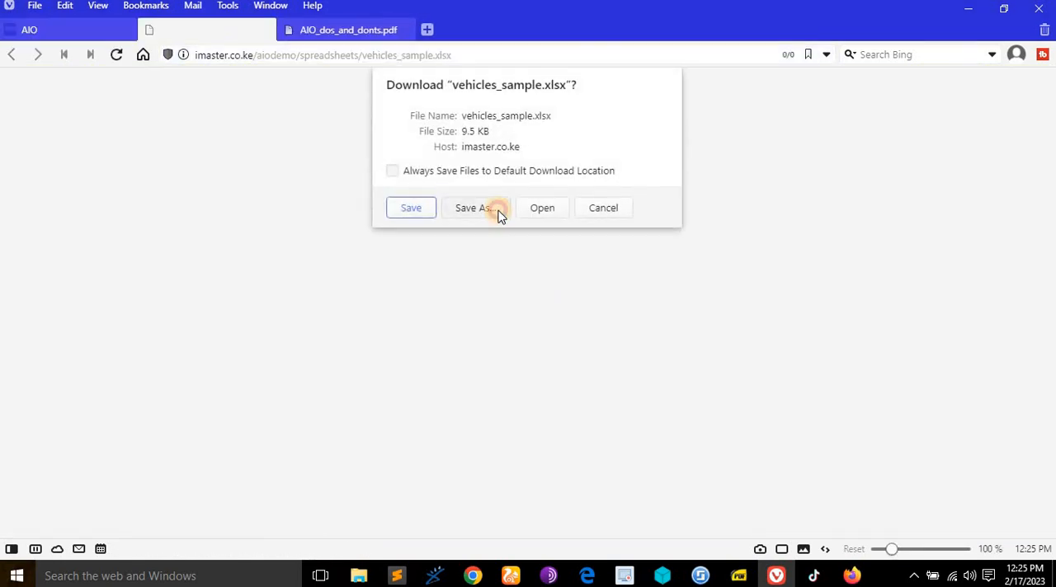
pyautogui.click(499, 212)
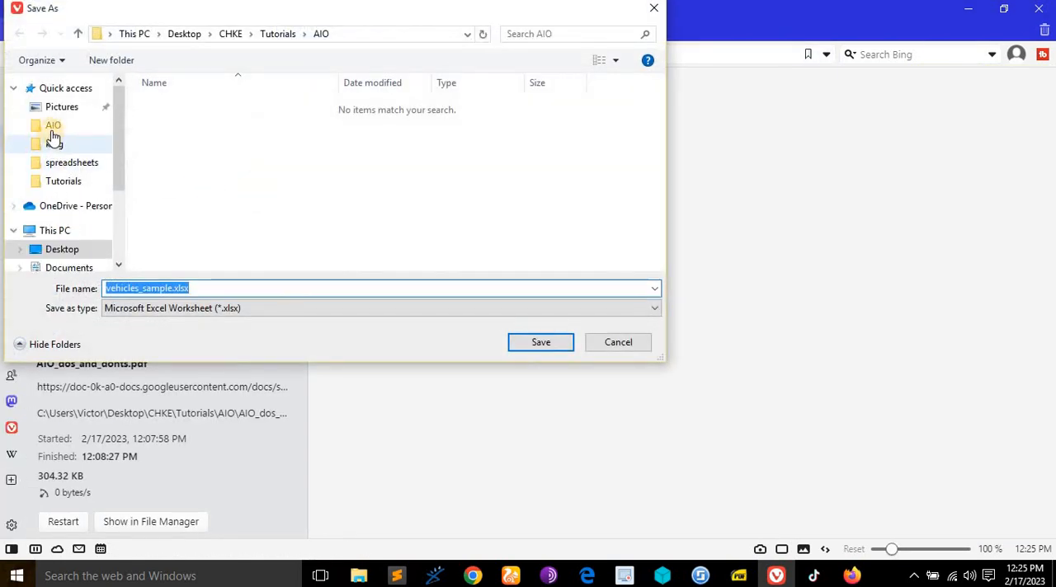
pyautogui.click(68, 180)
pyautogui.doubleClick(175, 153)
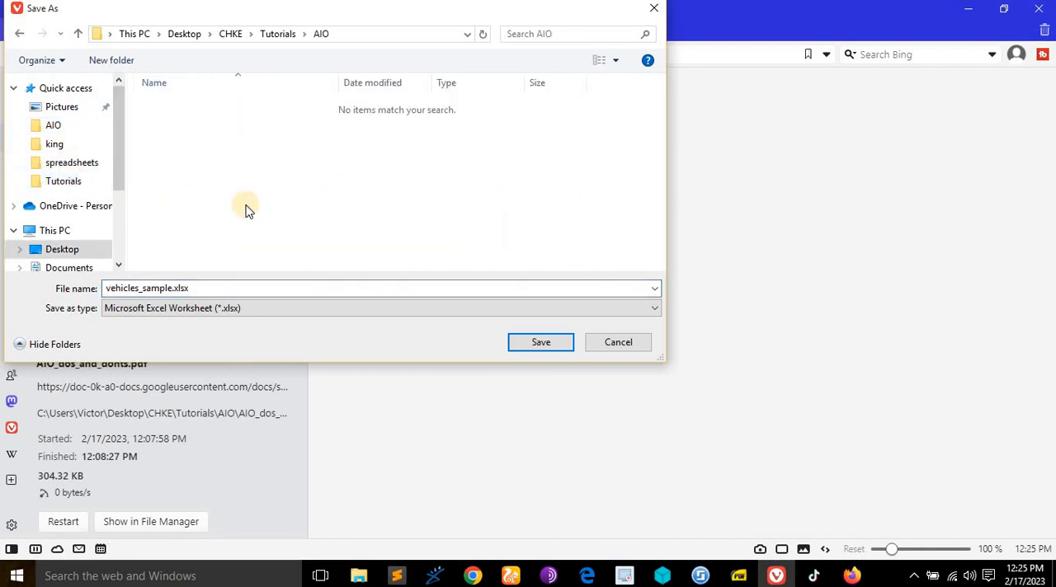
pyautogui.click(541, 341)
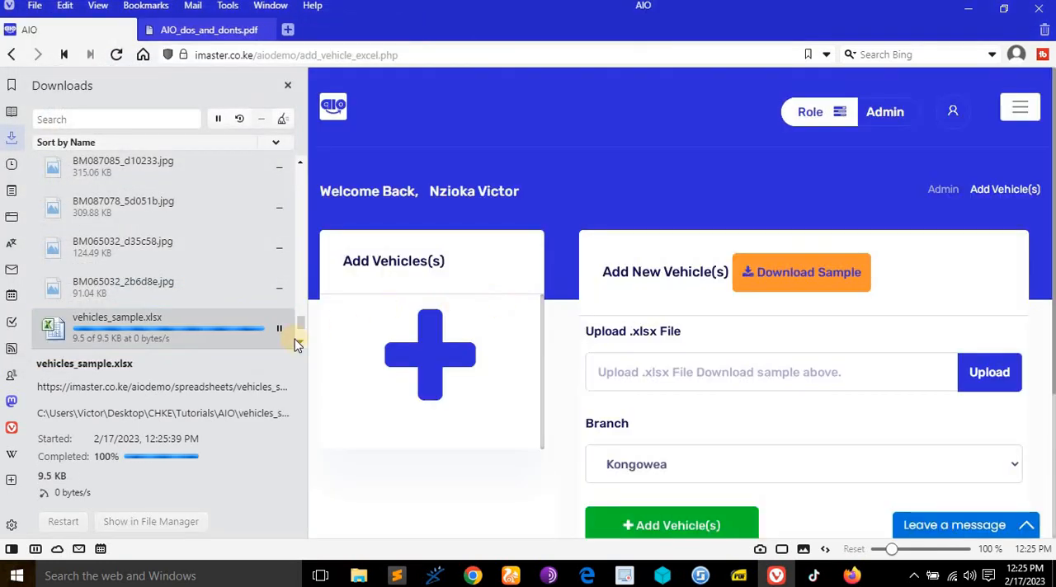
pyautogui.click(11, 548)
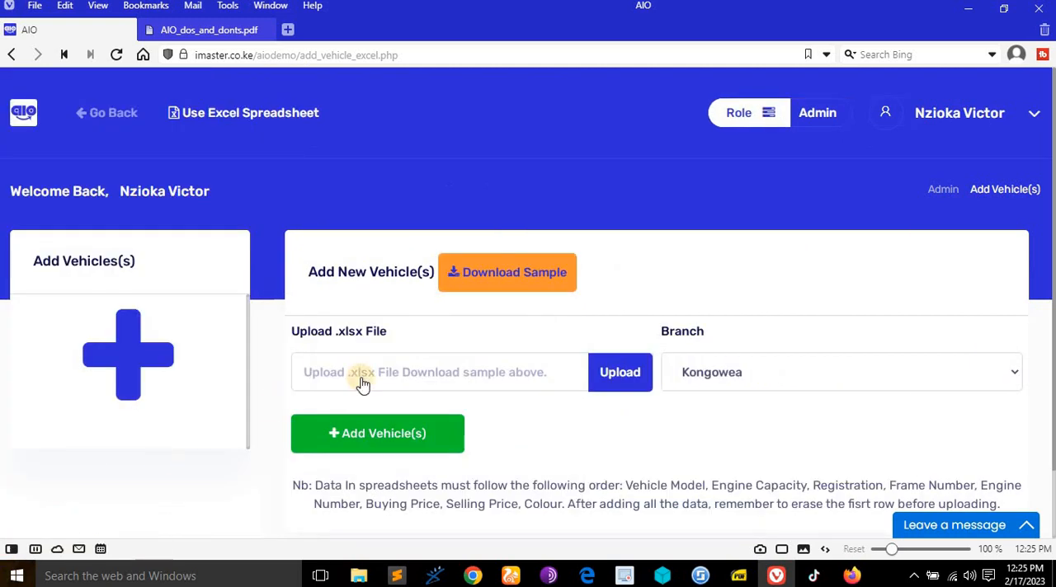
# - Open the downloaded vehicles_sample.xlsx from the AIO folder in Excel, maximize its window and enable editing
pyautogui.click(367, 579)
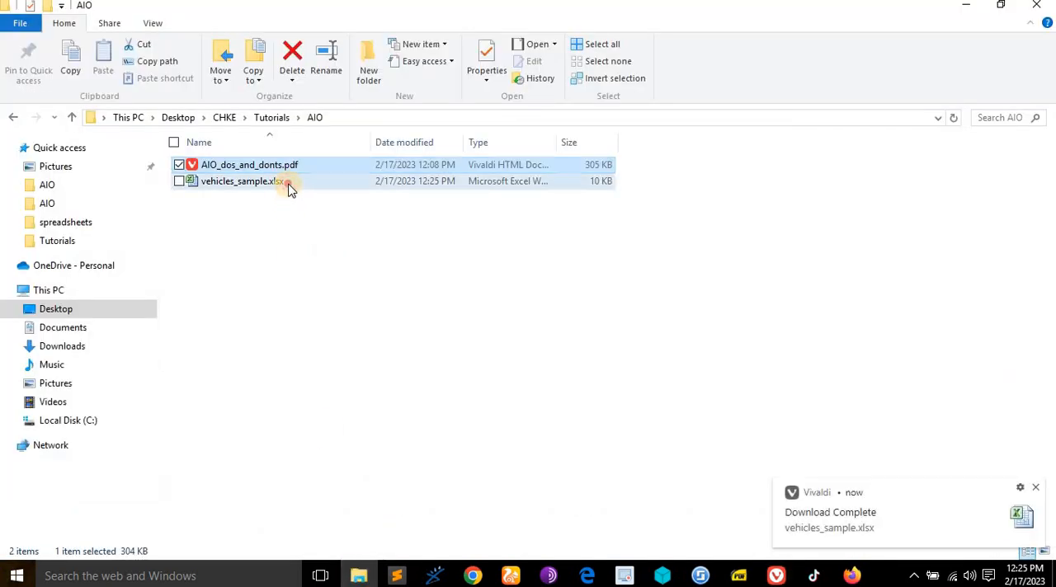
pyautogui.doubleClick(288, 183)
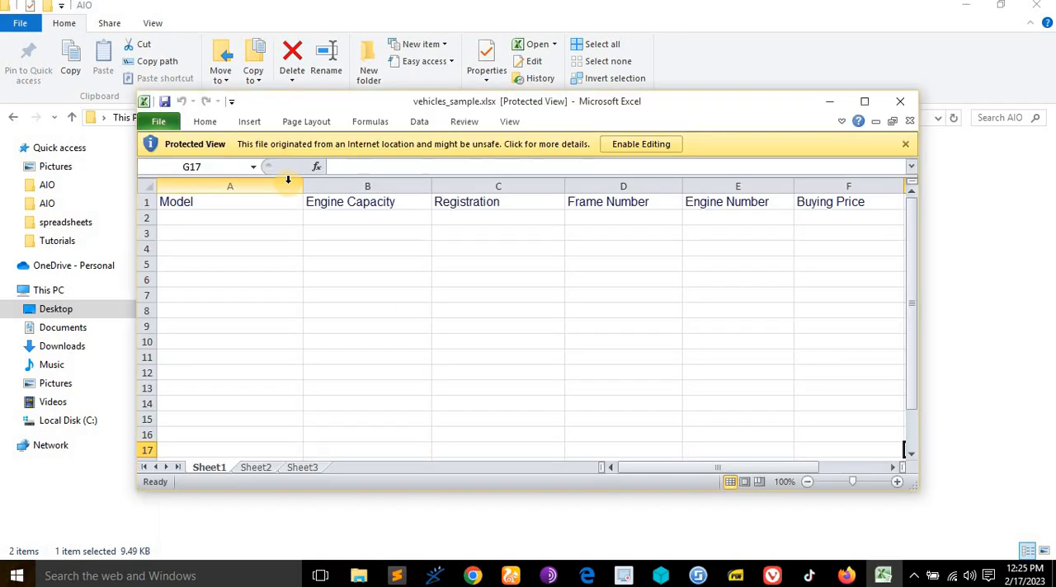
pyautogui.click(865, 101)
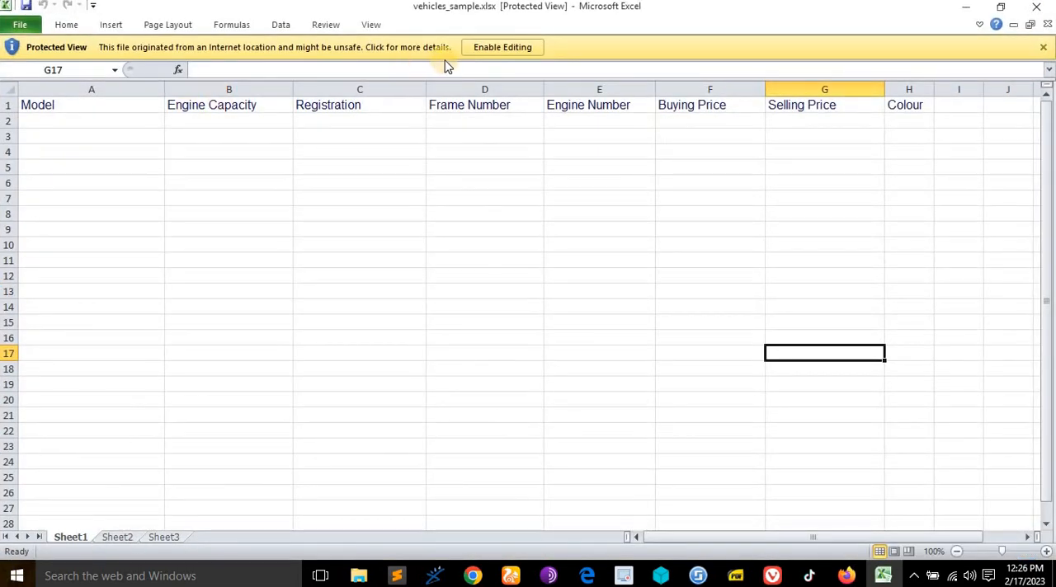
pyautogui.click(492, 50)
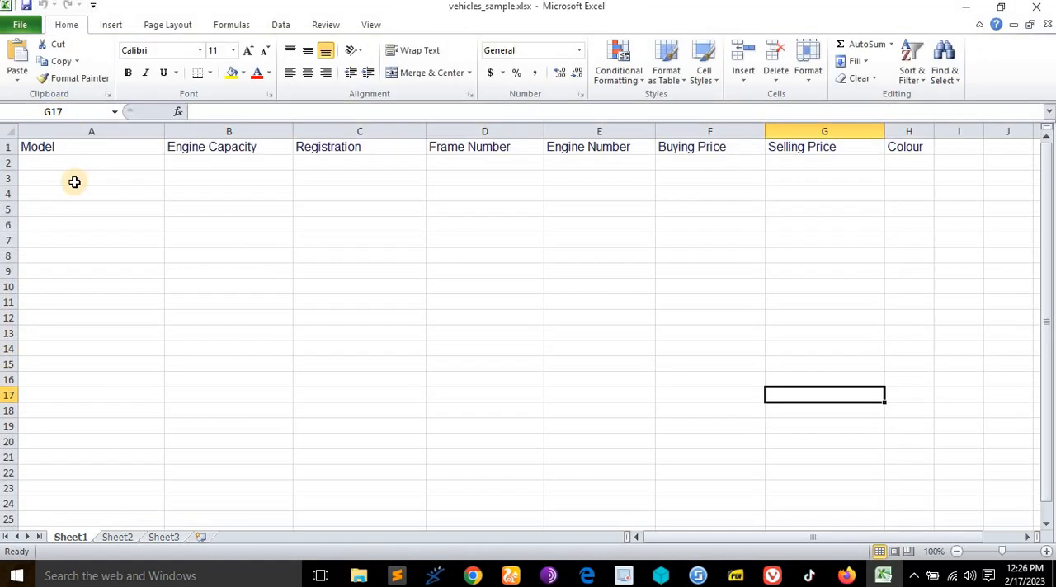
# - Enter Kawasi zx600 as the model in A2 and 600 as the engine capacity in B2
pyautogui.click(75, 163)
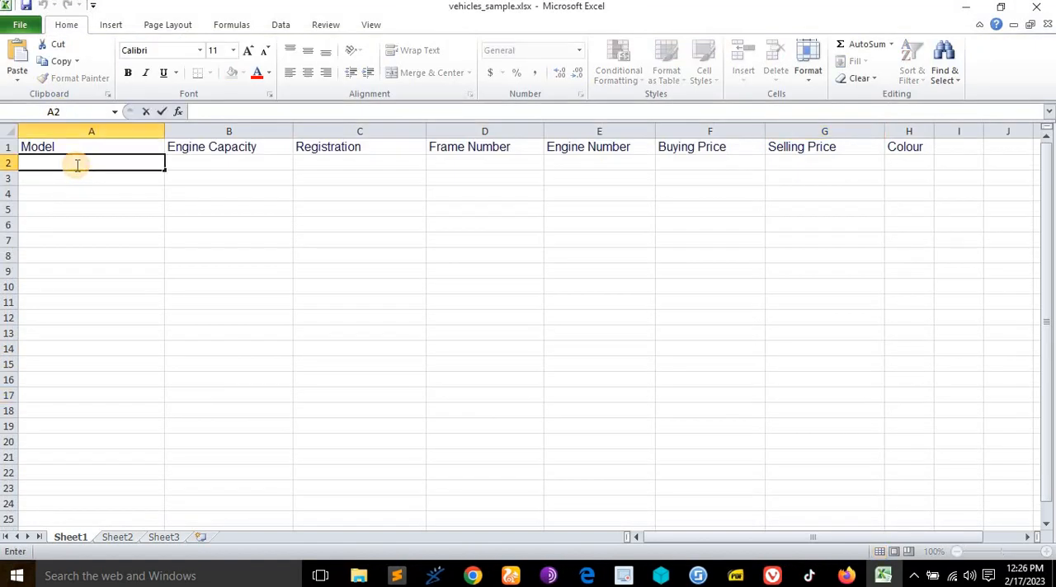
pyautogui.write('Kawasi zx600')
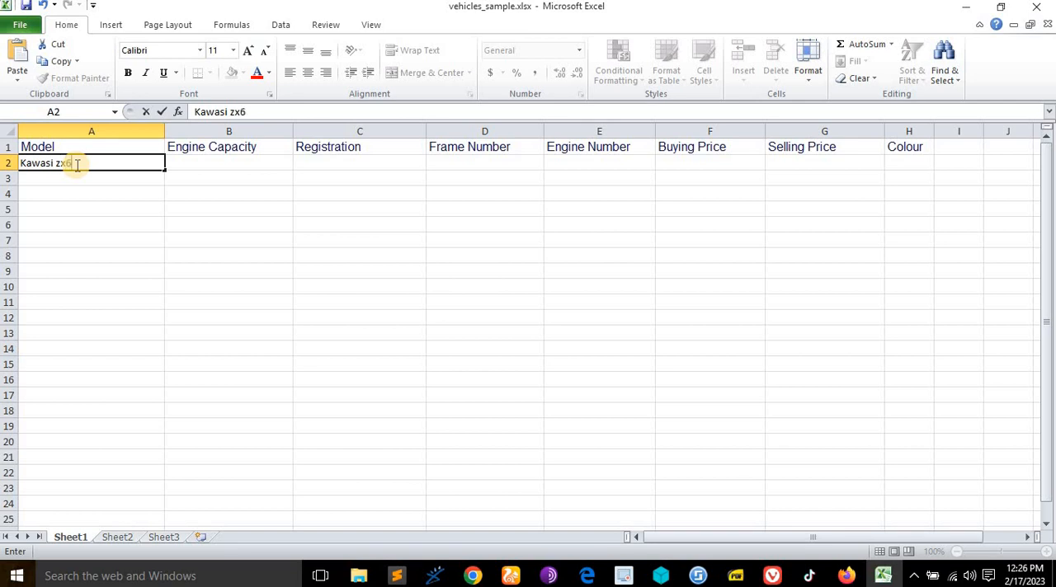
pyautogui.click(204, 162)
pyautogui.write('600')
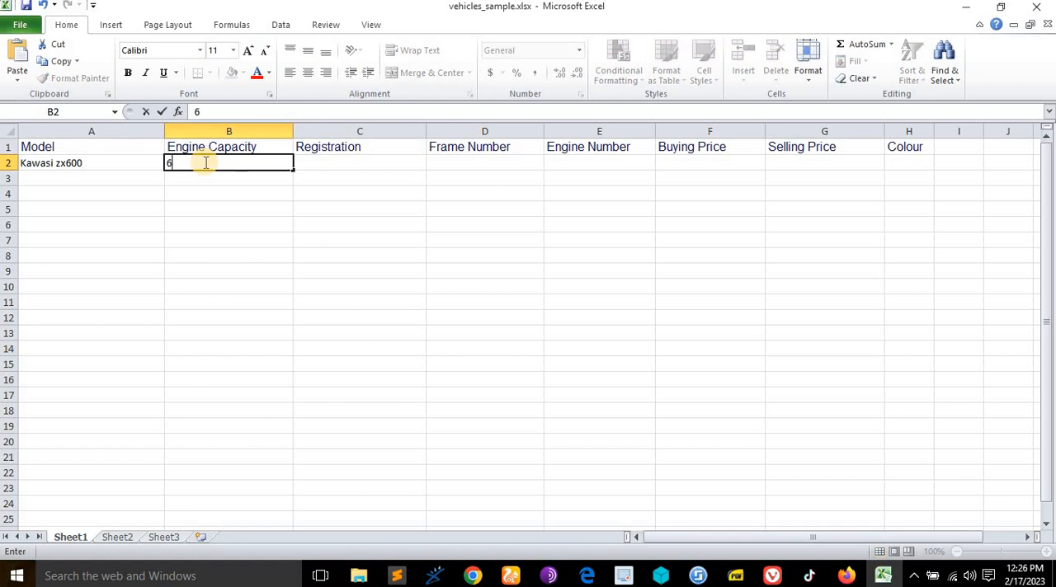
# - Begin the registration in C2 with KM, and change the engine capacity in B2 to 600cc
pyautogui.click(330, 163)
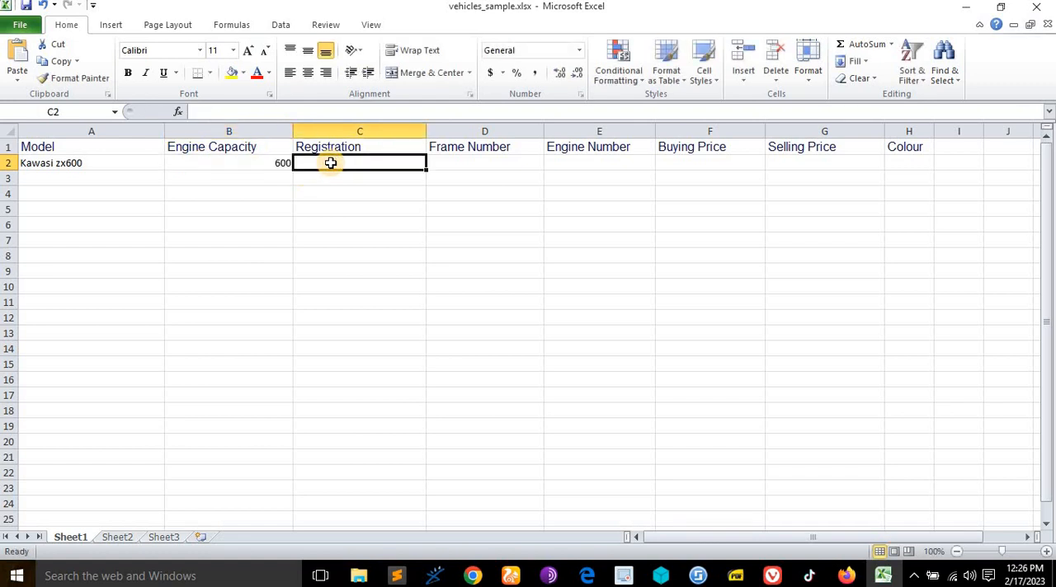
pyautogui.doubleClick(331, 164)
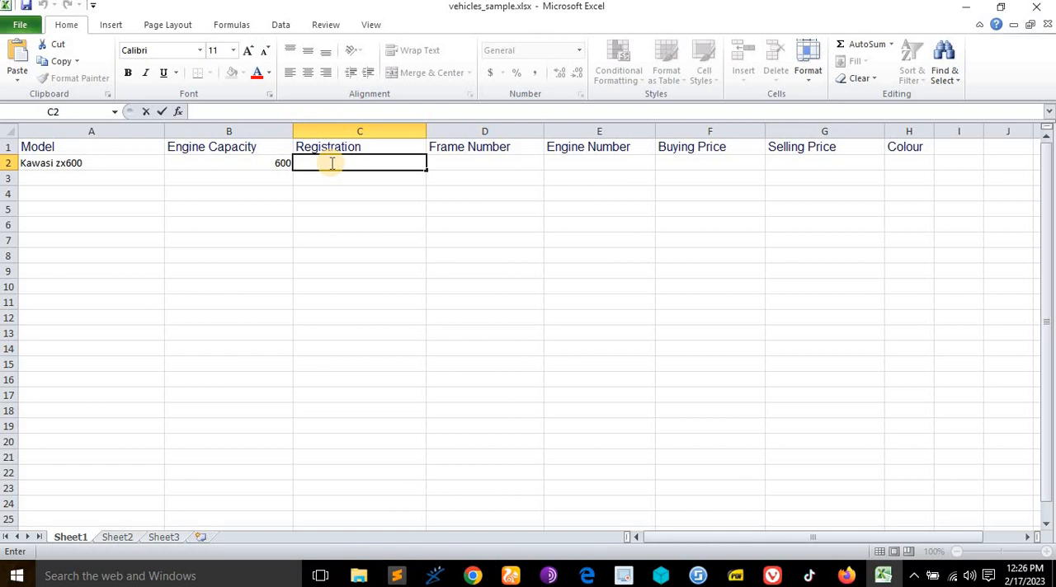
pyautogui.write('M')
pyautogui.press('BackSpace')
pyautogui.write('KM')
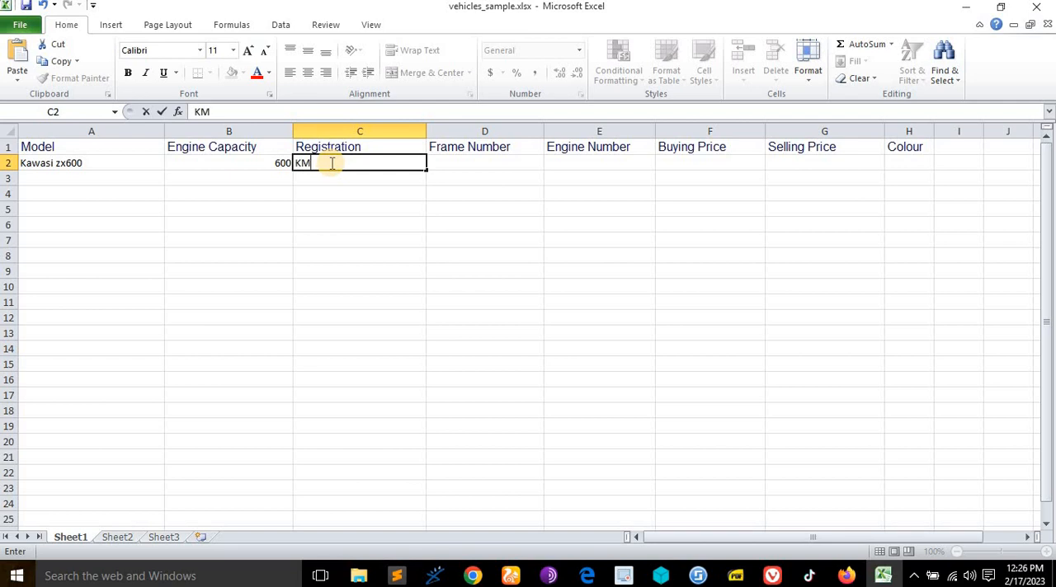
pyautogui.click(281, 162)
pyautogui.doubleClick(283, 163)
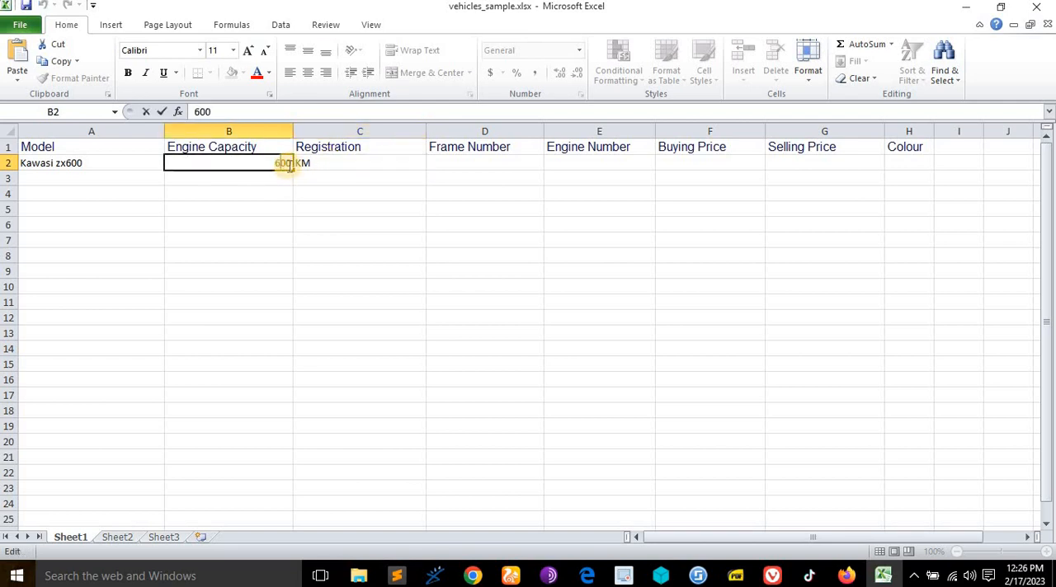
pyautogui.write('cc')
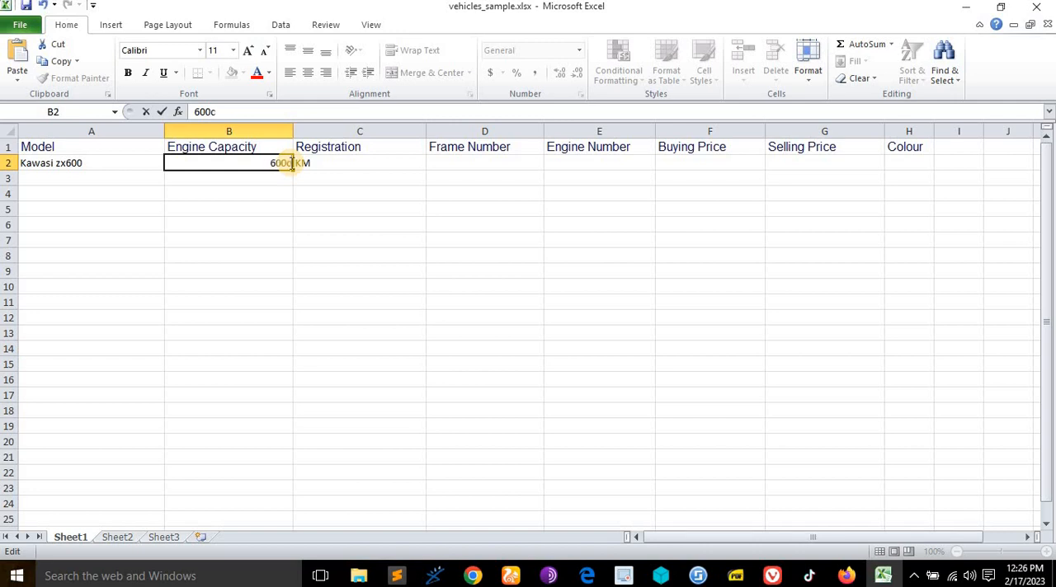
# - Complete the vehicle's registration in C2 as KMFG090K2
pyautogui.click(330, 162)
pyautogui.doubleClick(331, 163)
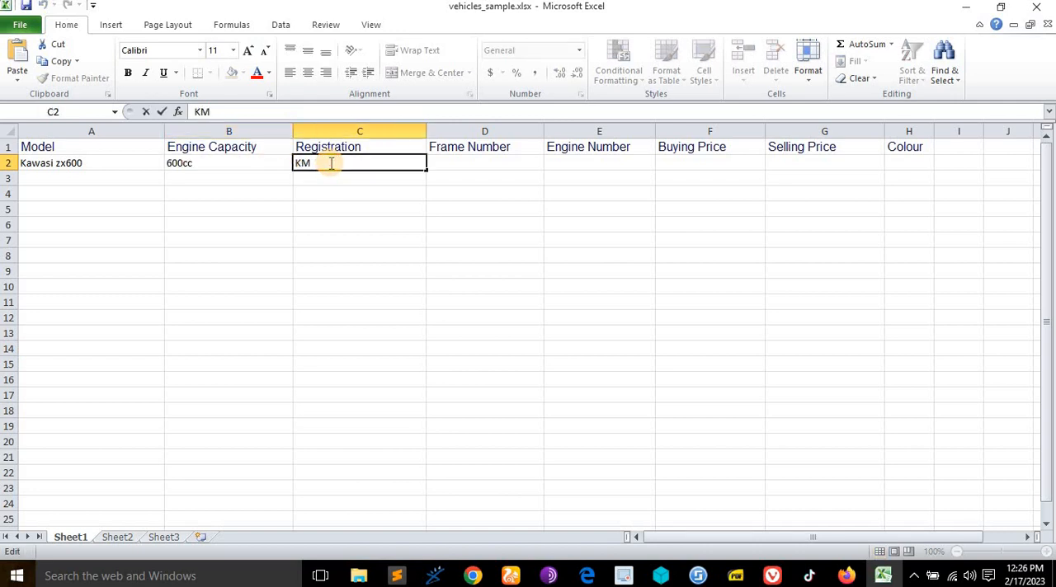
pyautogui.write('FG090K2')
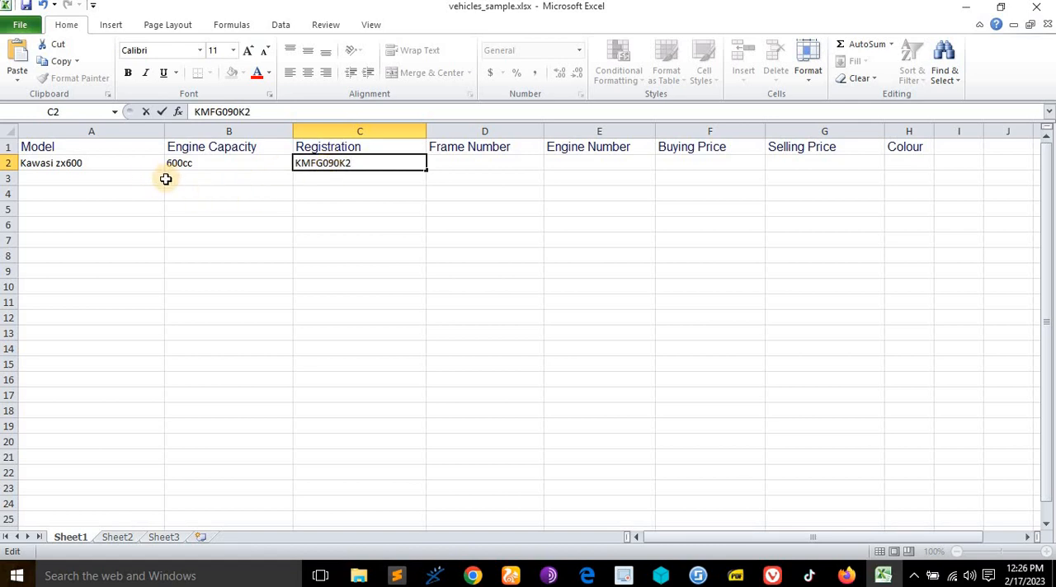
# - Change the model in A2 to Kawasi zx600x
pyautogui.click(84, 162)
pyautogui.doubleClick(89, 162)
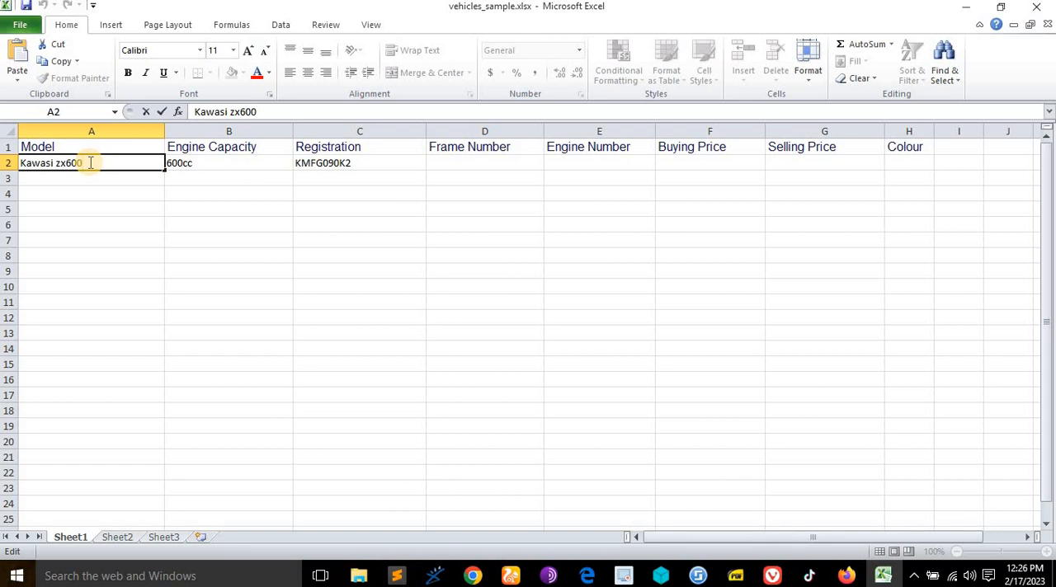
pyautogui.write('x')
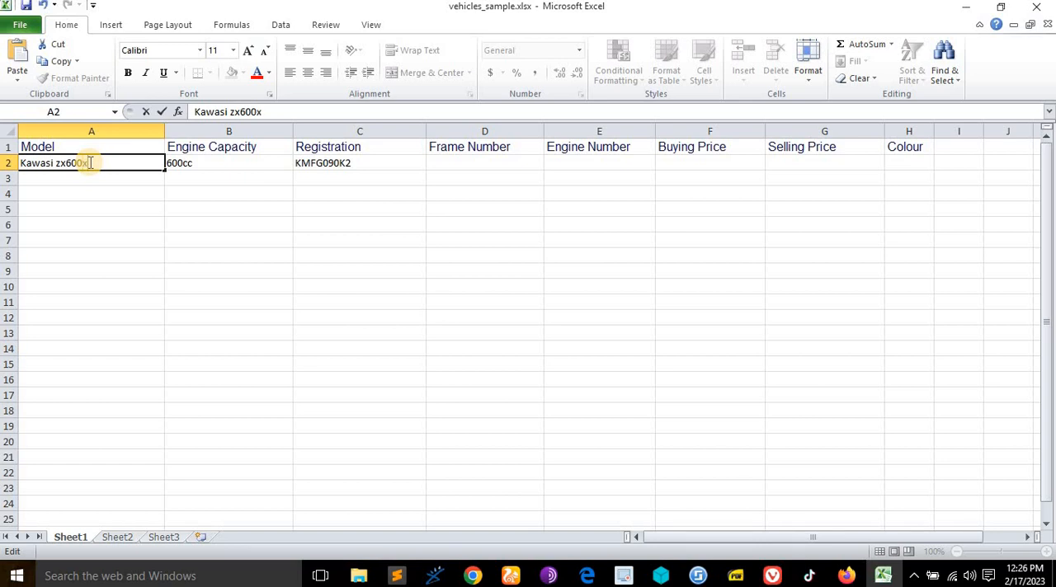
# - Enter HJhjhjhhyu as the frame number in D2
pyautogui.click(456, 162)
pyautogui.doubleClick(457, 162)
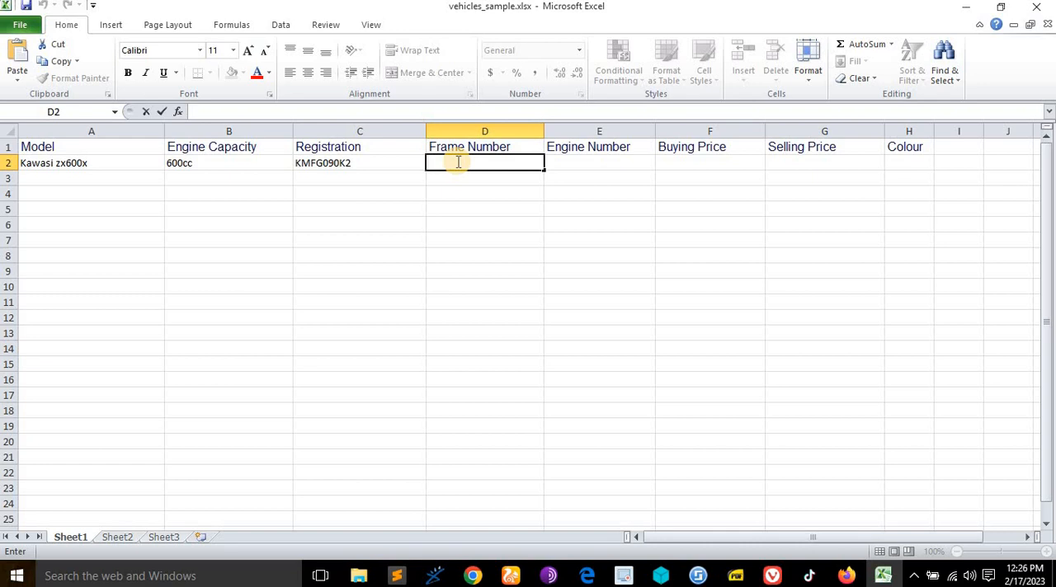
pyautogui.write('HJhjhjhhyu')
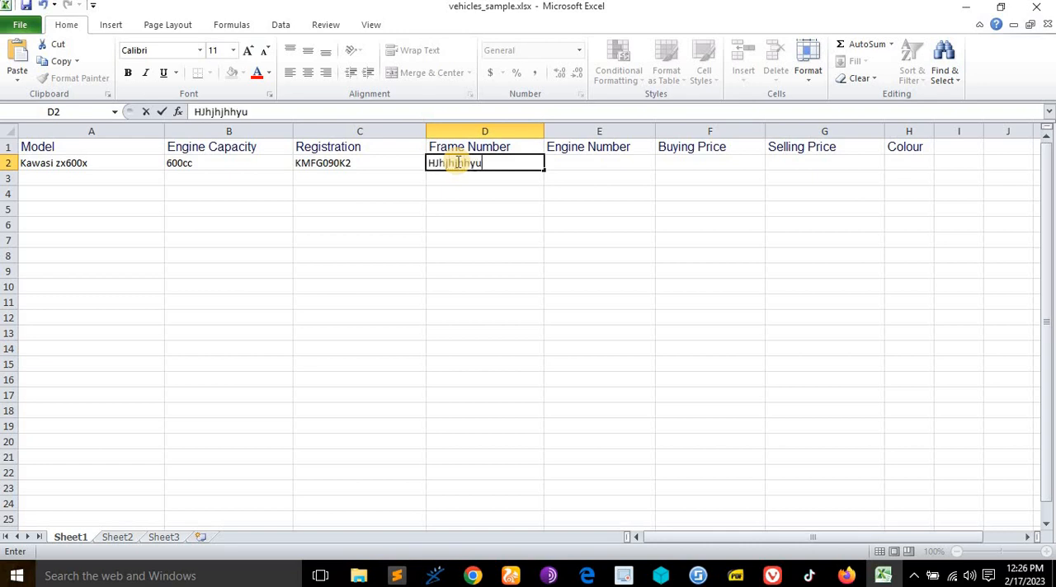
# - Replace the frame number in D2 with HHJHJHJJH1
pyautogui.press('BackSpace')
pyautogui.press('BackSpace')
pyautogui.press('BackSpace')
pyautogui.press('BackSpace')
pyautogui.press('BackSpace')
pyautogui.press('BackSpace')
pyautogui.press('BackSpace')
pyautogui.press('BackSpace')
pyautogui.press('BackSpace')
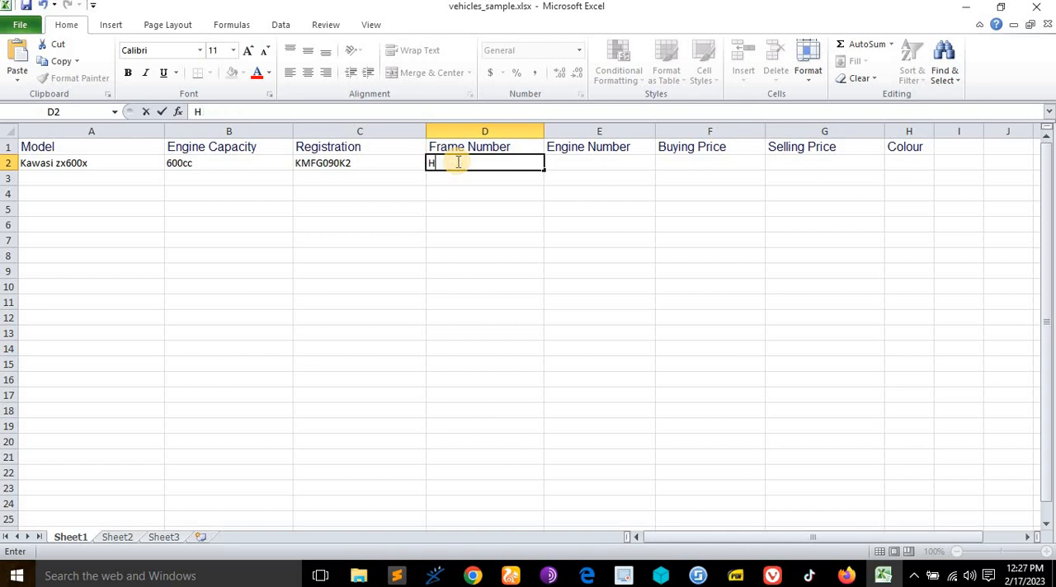
pyautogui.write('HJHJHJJH1')
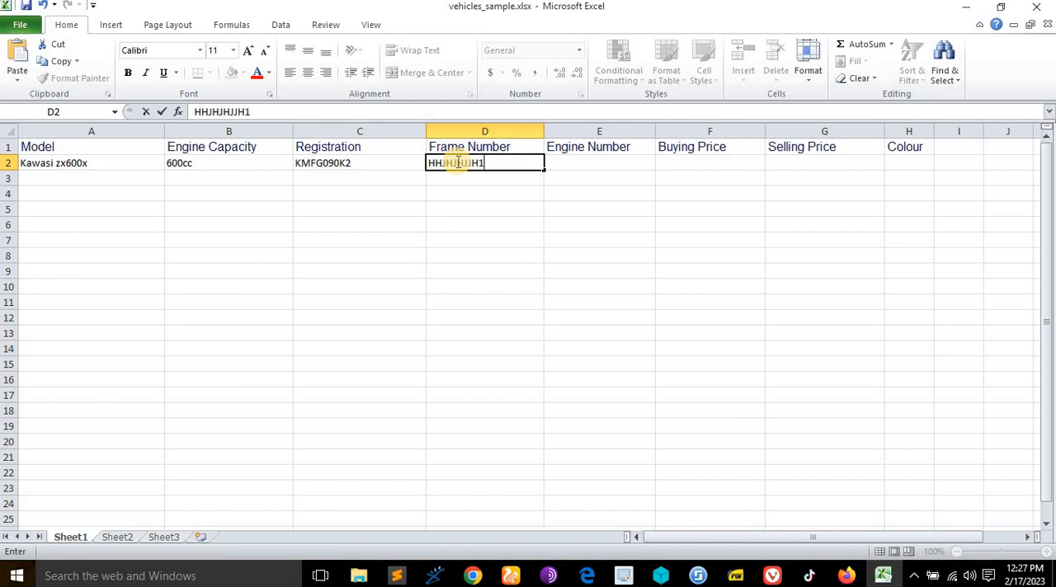
pyautogui.click(591, 162)
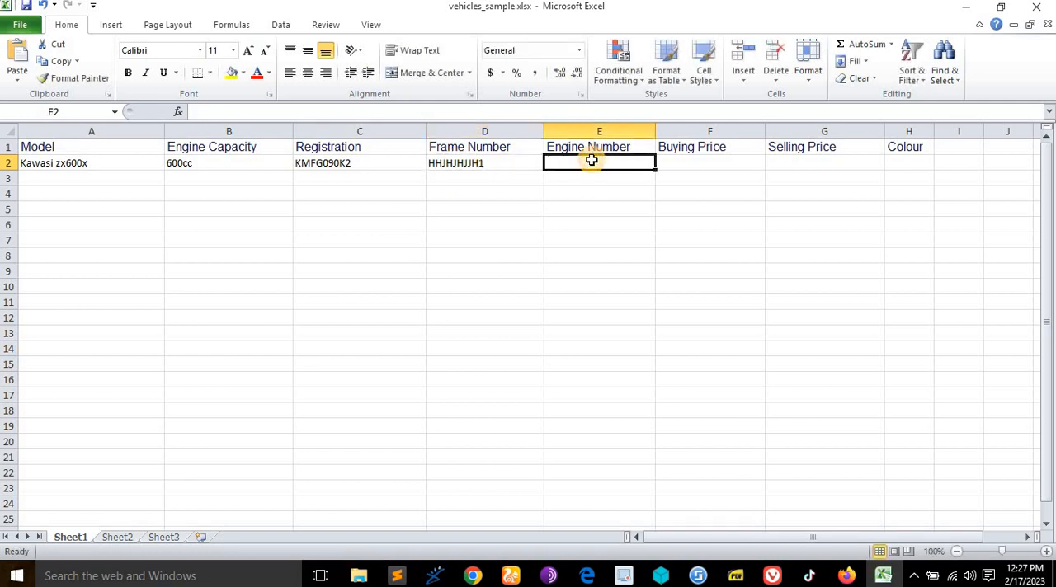
pyautogui.write('H')
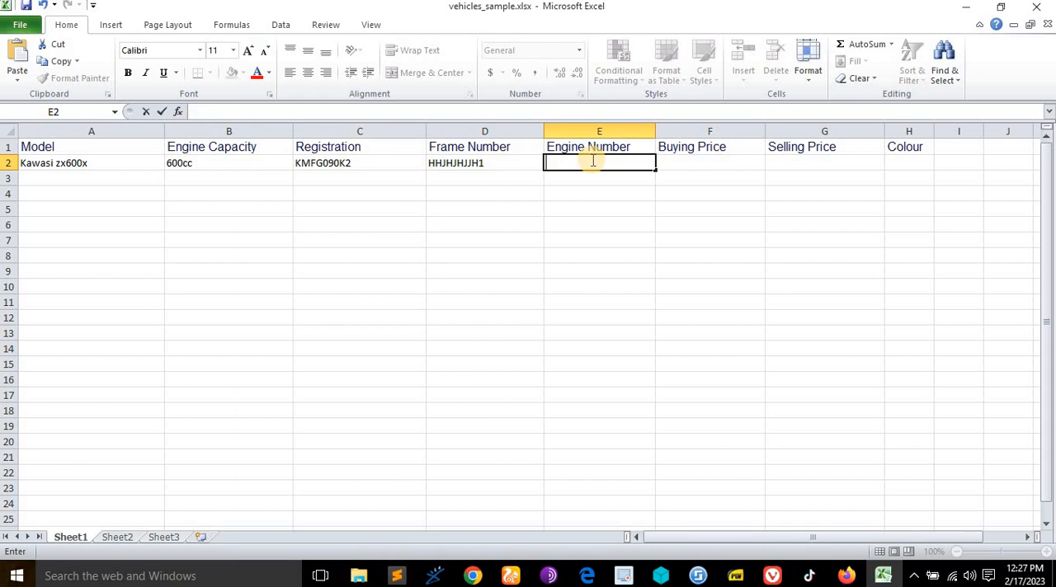
pyautogui.write('hg')
pyautogui.write('8998887')
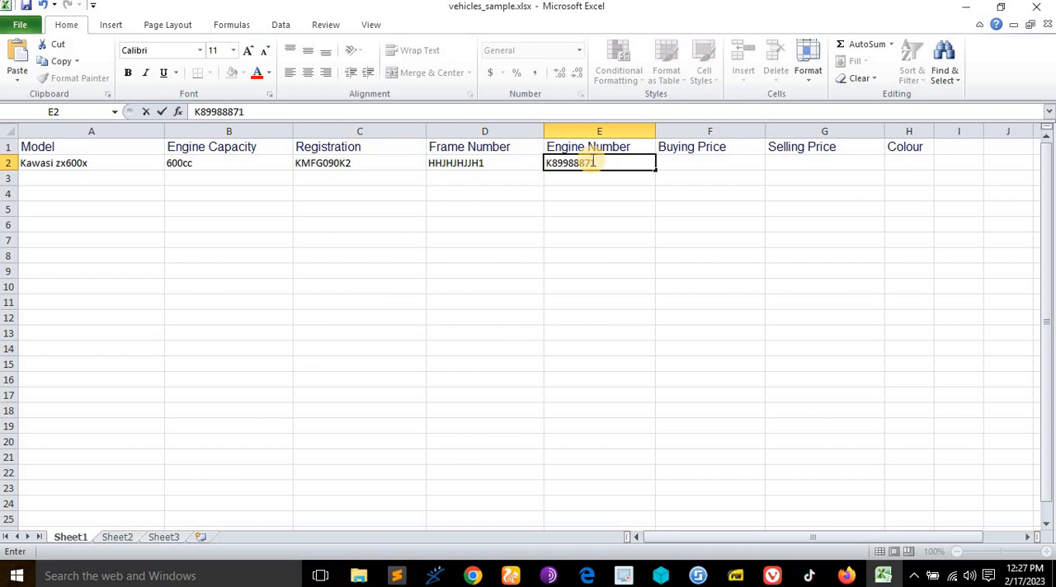
pyautogui.write('1')
# - Enter a buying price of 600000 in F2
pyautogui.click(693, 170)
pyautogui.doubleClick(698, 168)
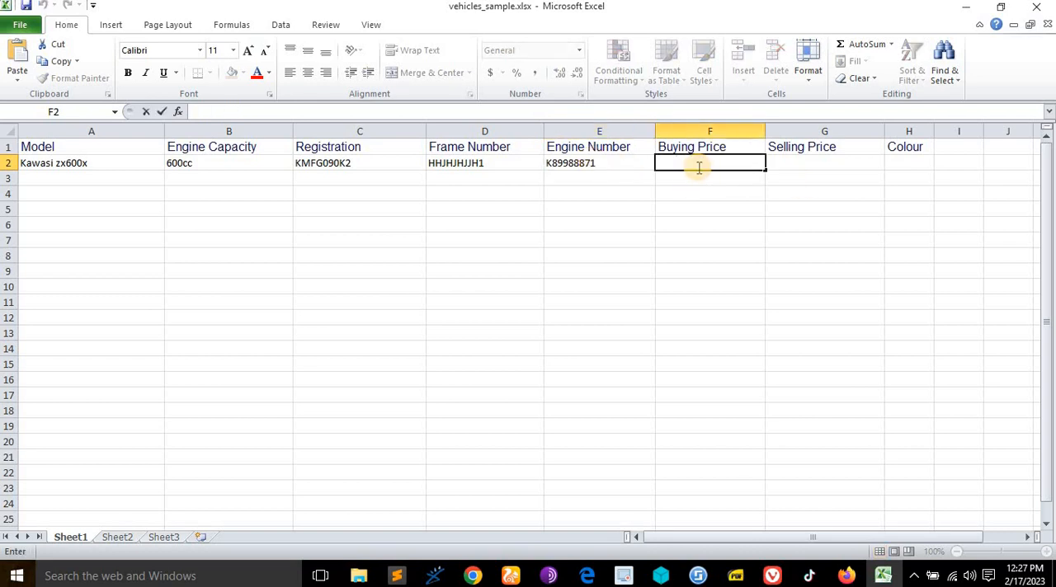
pyautogui.write('600000')
pyautogui.press('Left')
pyautogui.press('Left')
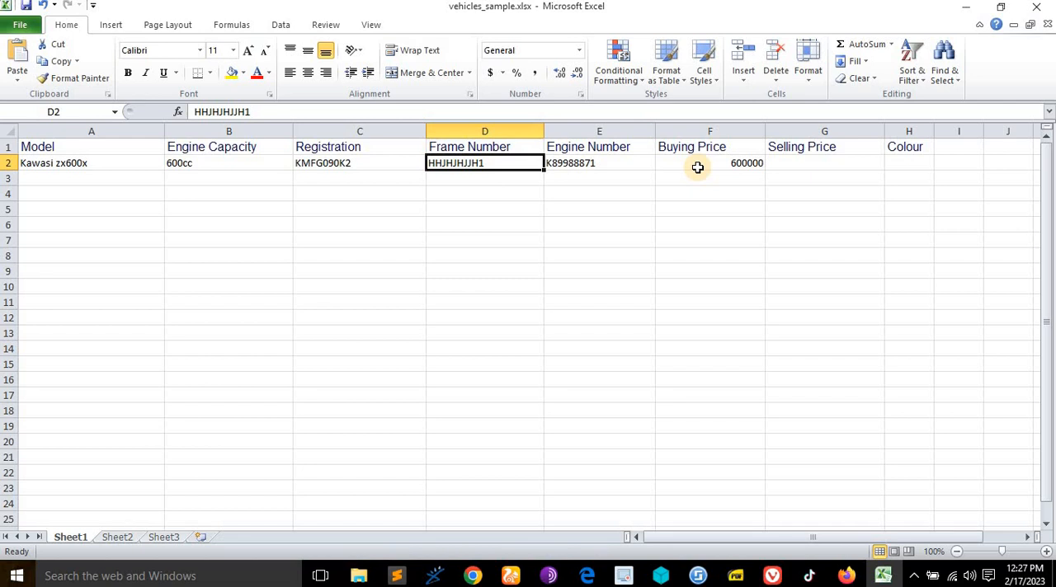
pyautogui.click(727, 166)
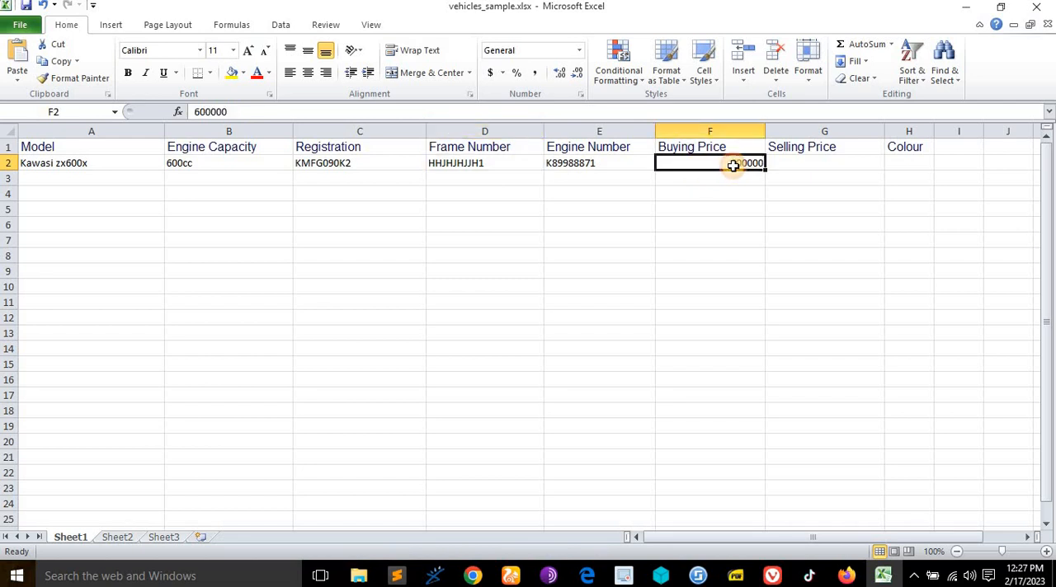
# - Enter a selling price of 1000000 in G2
pyautogui.click(792, 168)
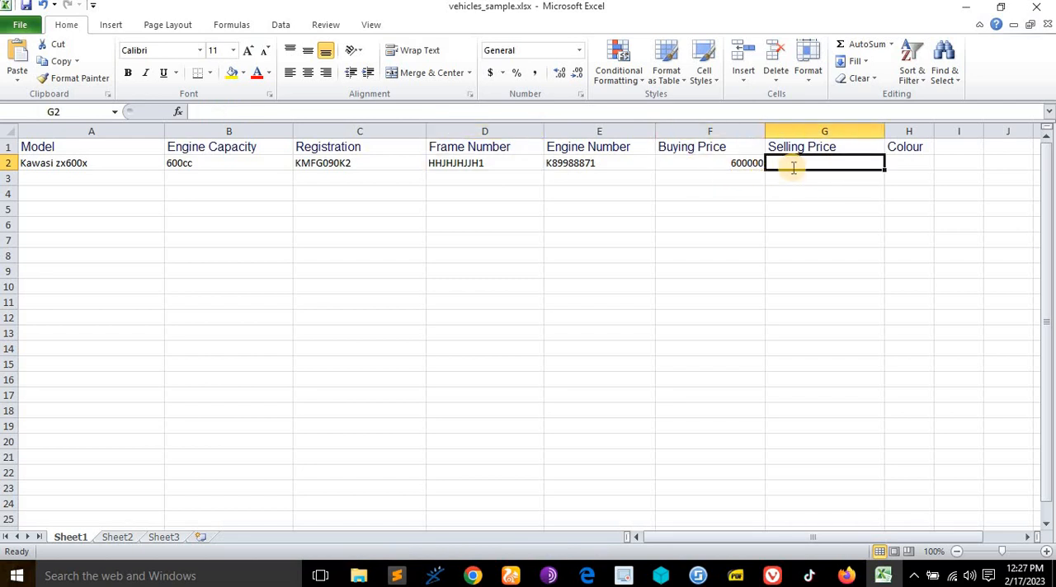
pyautogui.write('100')
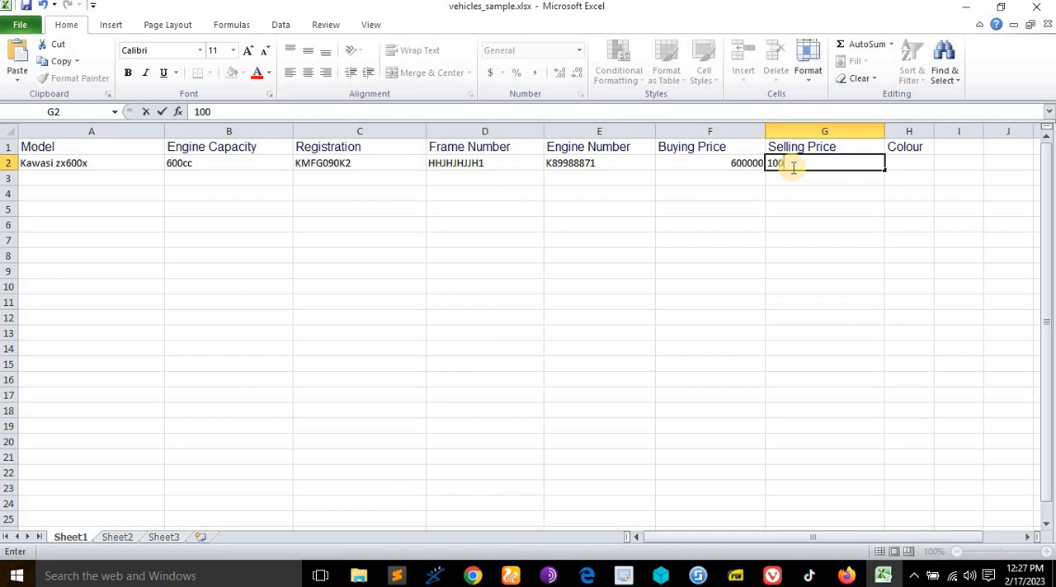
pyautogui.write('0000')
# - Enter the vehicle's colour in H2 as Green, with a capital G
pyautogui.click(910, 165)
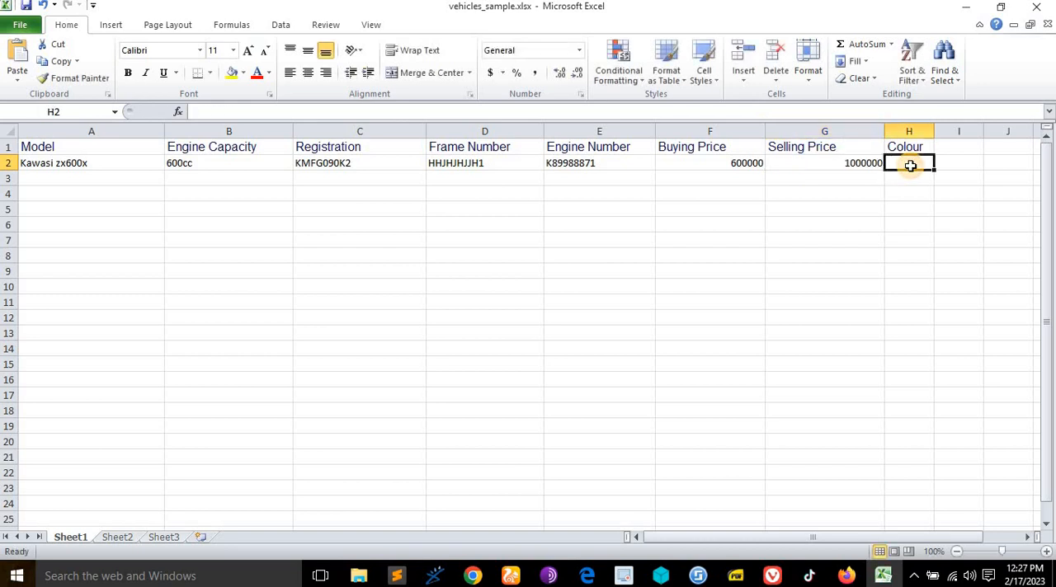
pyautogui.doubleClick(910, 165)
pyautogui.write('green')
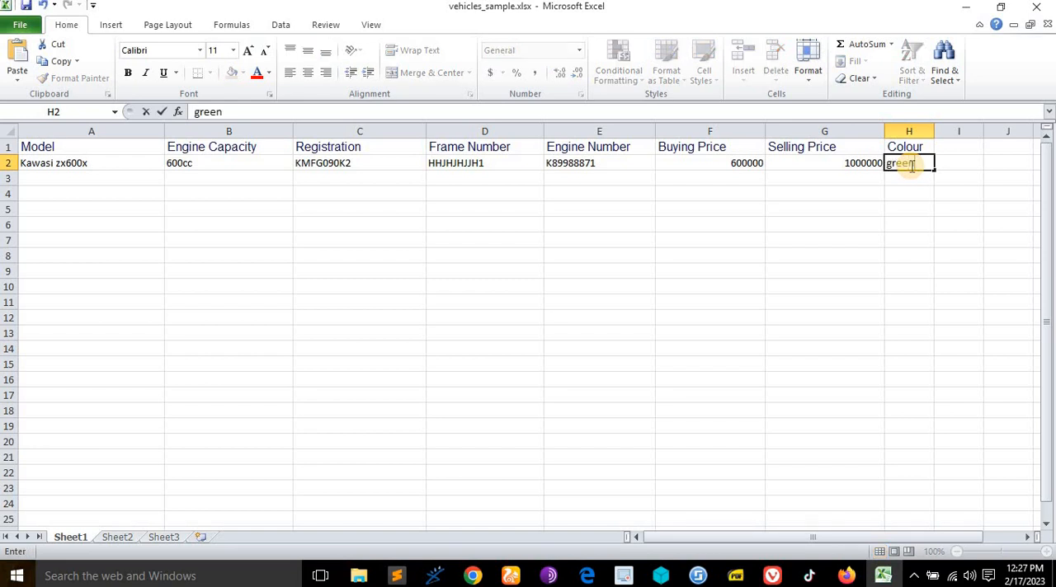
pyautogui.press('Left')
pyautogui.doubleClick(910, 165)
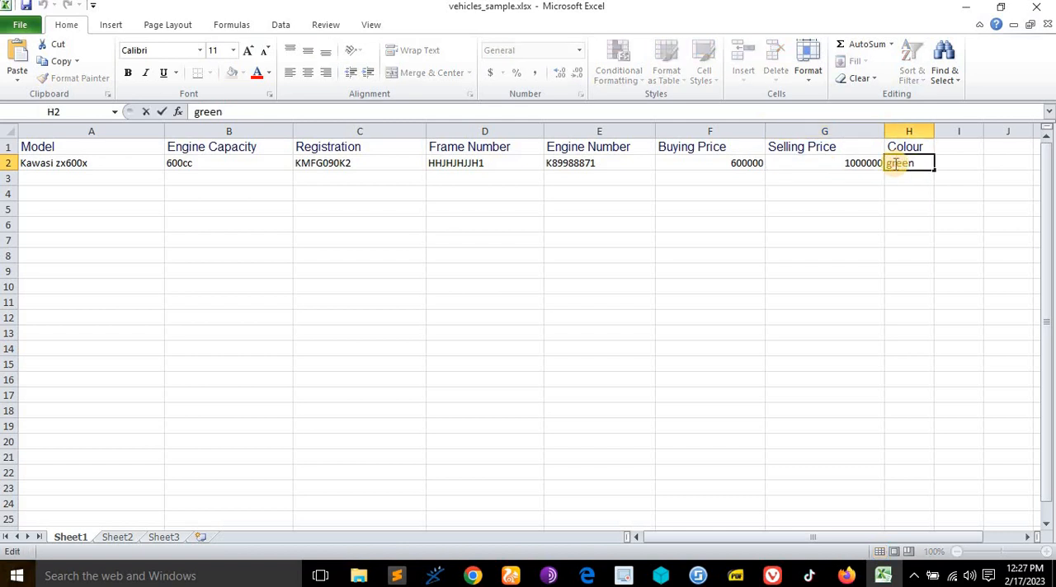
pyautogui.press('BackSpace')
pyautogui.write('G')
# - Fill the model and engine capacity from A2 and B2 down to row 10
pyautogui.click(74, 166)
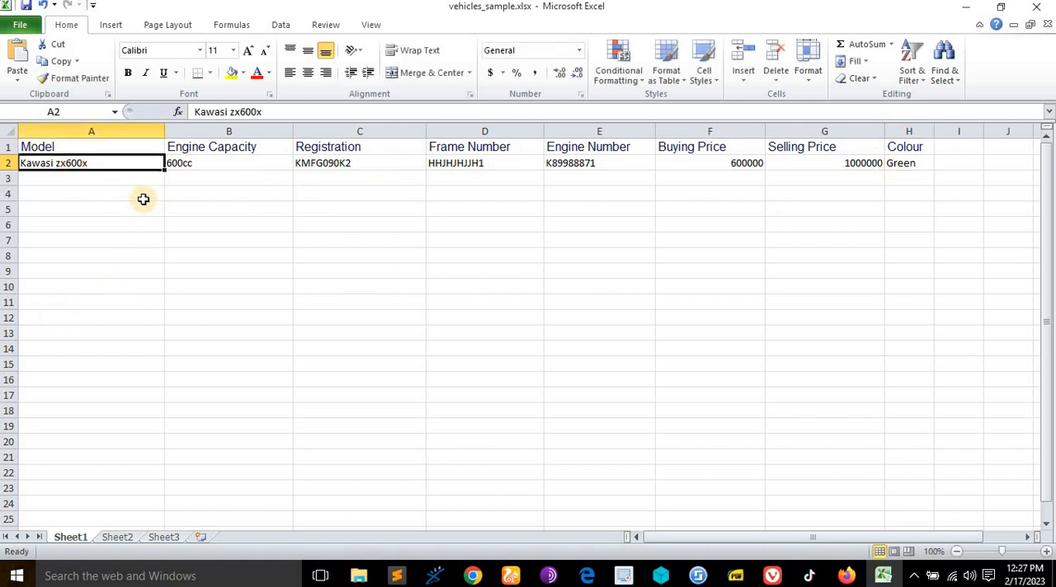
pyautogui.moveTo(165, 170); pyautogui.dragTo(170, 294)
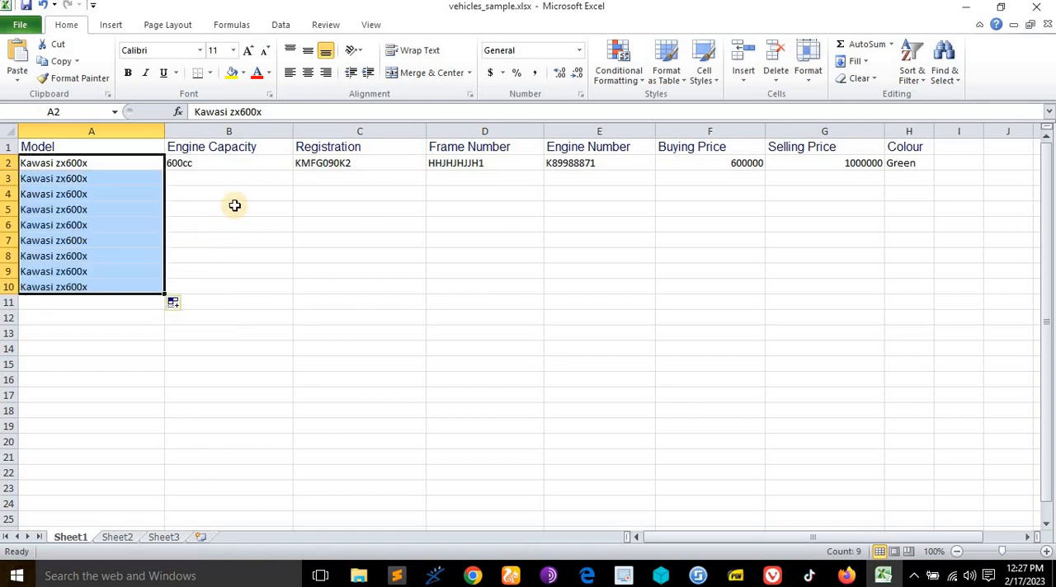
pyautogui.click(236, 161)
pyautogui.moveTo(293, 171); pyautogui.dragTo(284, 297)
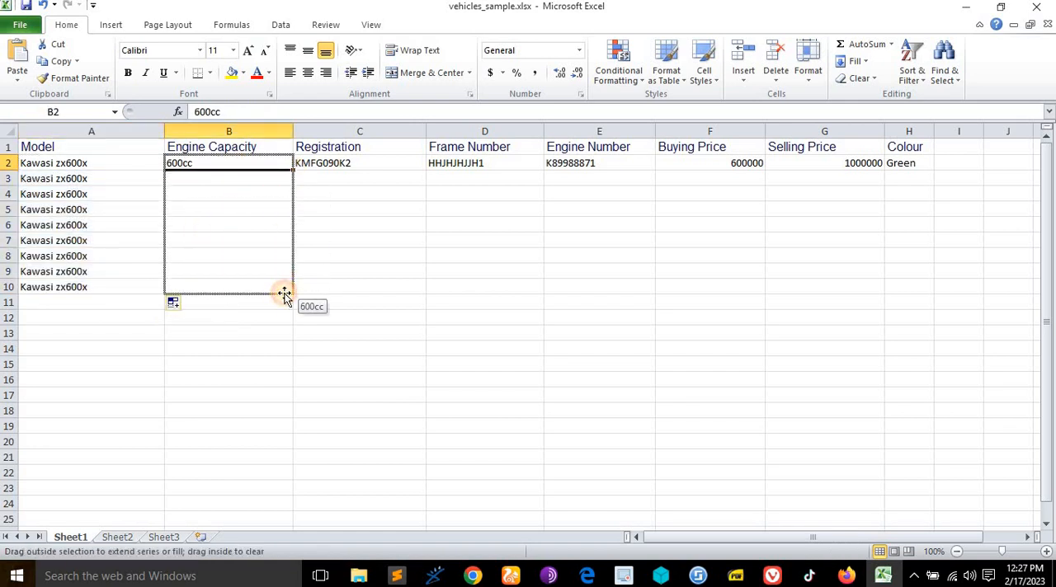
# - Fill the registration, frame number and engine number from C2, D2 and E2 down to row 10 as increasing series
pyautogui.click(352, 164)
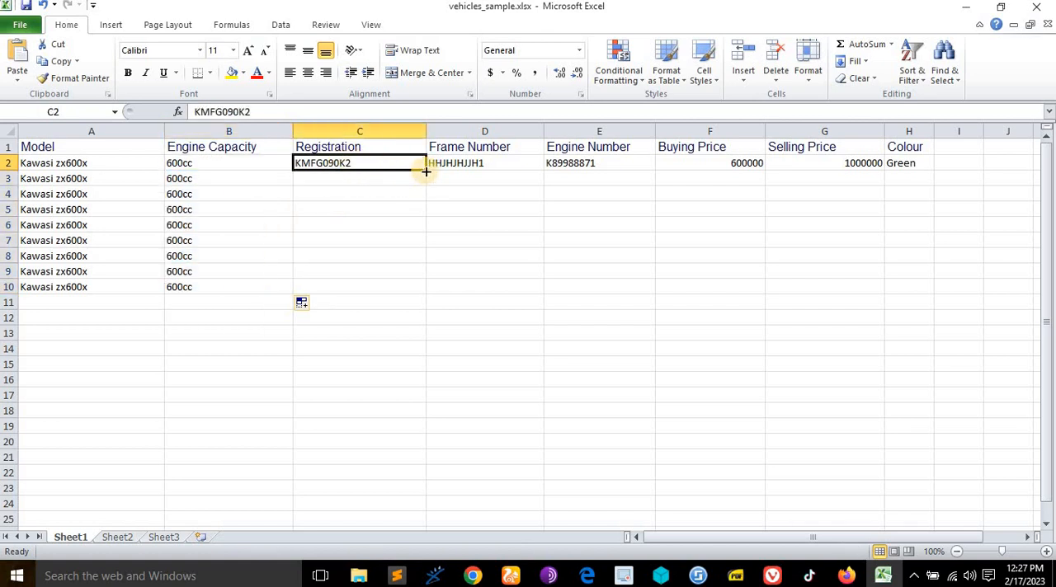
pyautogui.moveTo(426, 170); pyautogui.dragTo(429, 295)
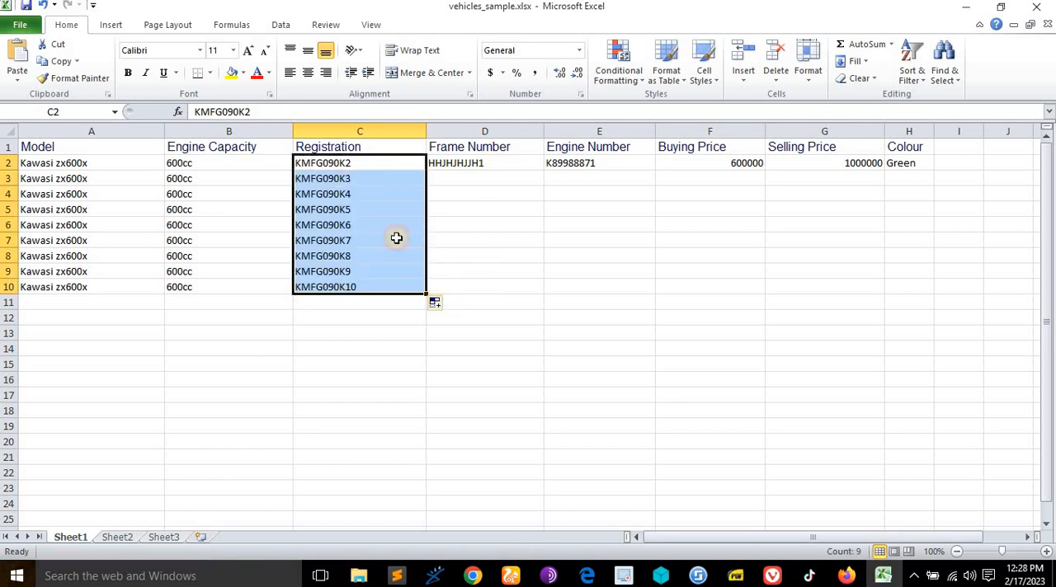
pyautogui.click(506, 166)
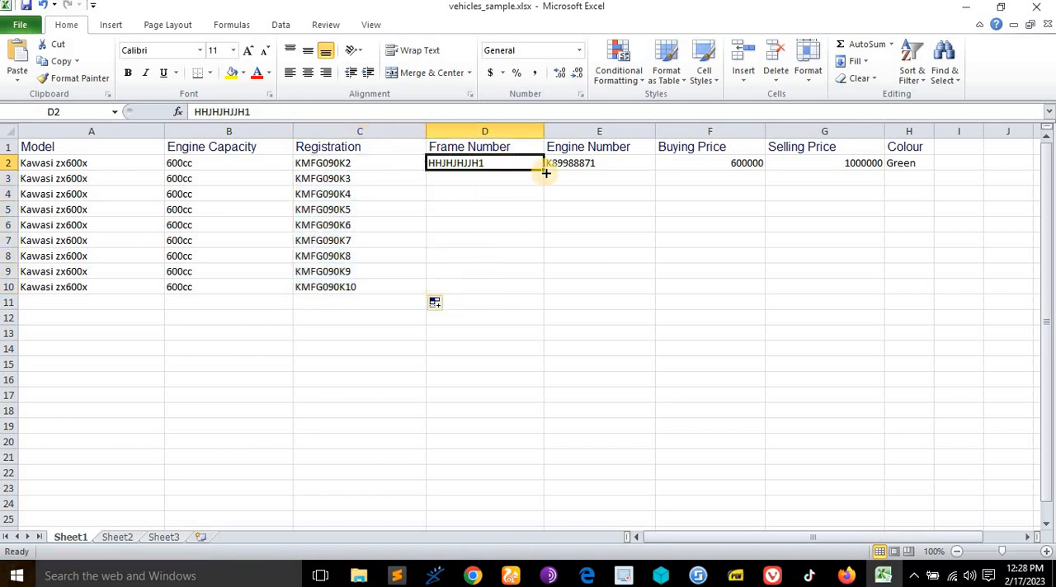
pyautogui.moveTo(543, 170); pyautogui.dragTo(547, 296)
pyautogui.click(624, 163)
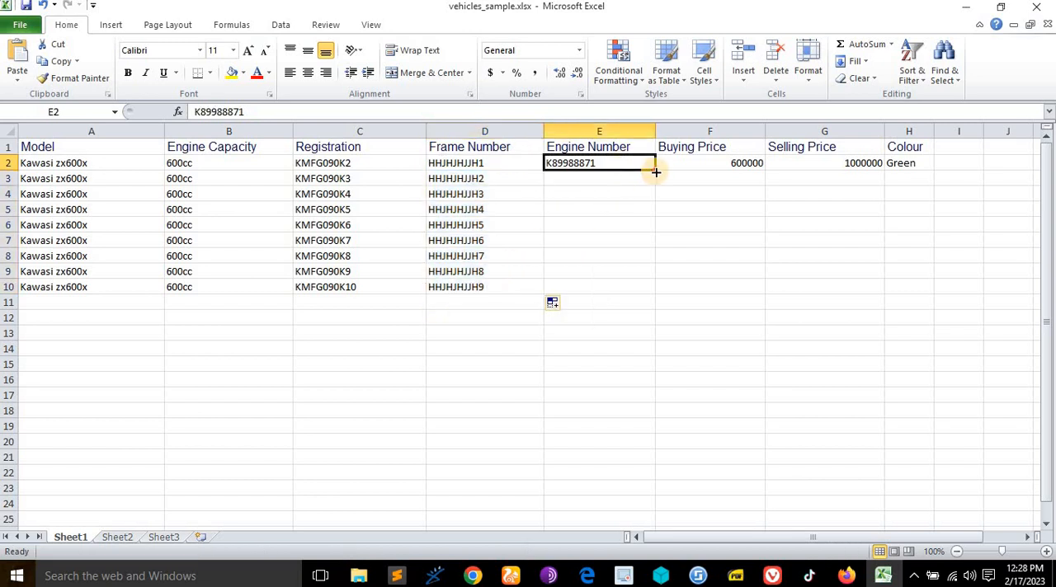
pyautogui.moveTo(656, 171); pyautogui.dragTo(652, 292)
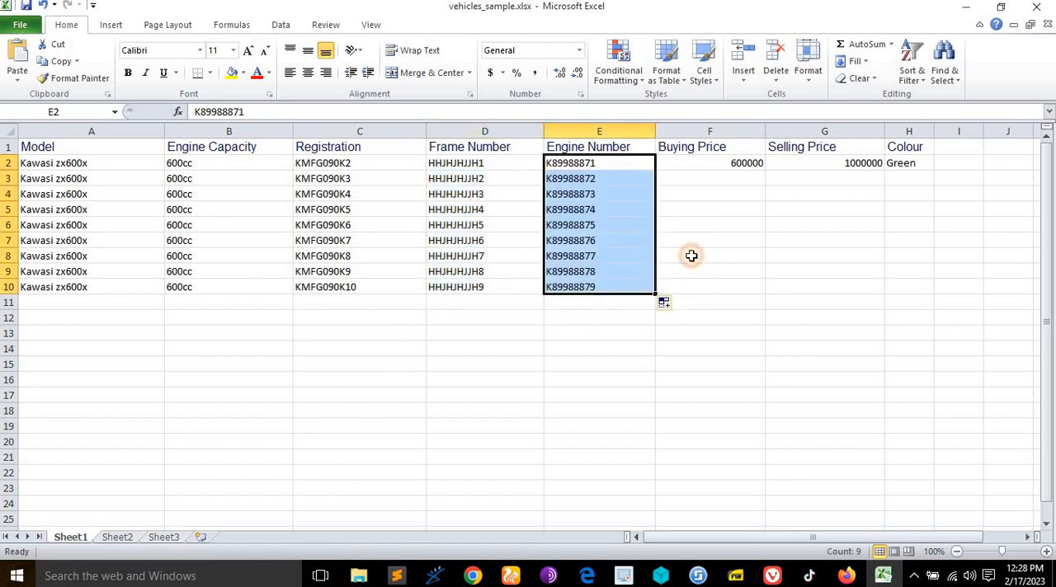
# - Fill the buying price, selling price and colour from F2, G2 and H2 down to row 10
pyautogui.click(758, 162)
pyautogui.moveTo(765, 171); pyautogui.dragTo(771, 295)
pyautogui.click(870, 163)
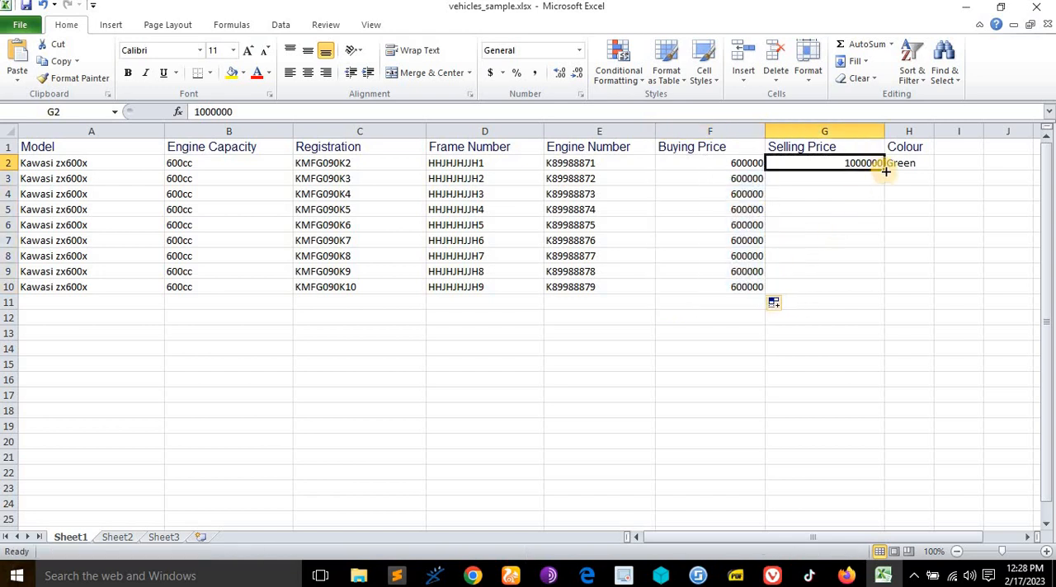
pyautogui.moveTo(884, 171); pyautogui.dragTo(883, 280)
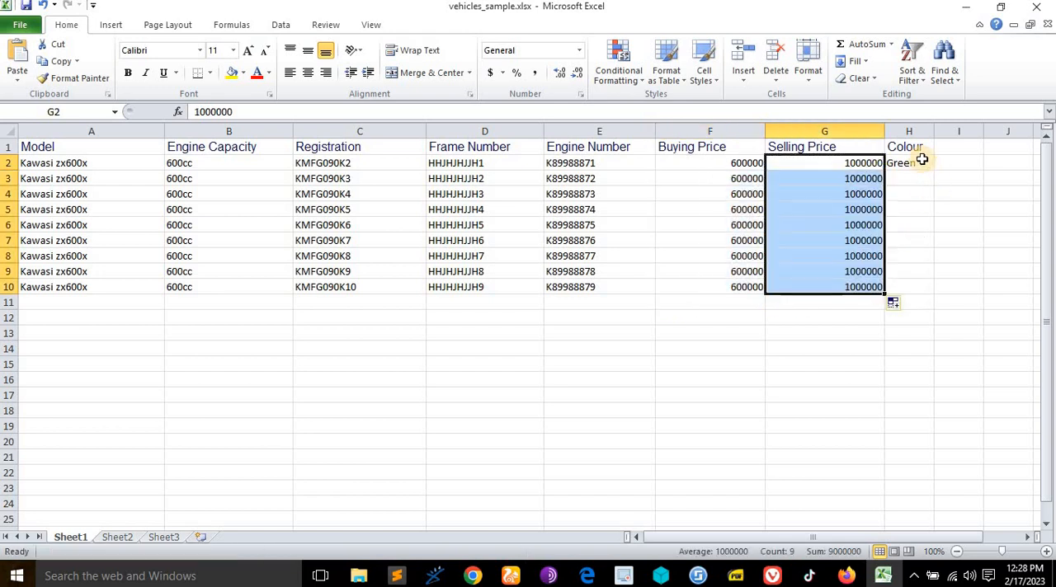
pyautogui.click(928, 169)
pyautogui.moveTo(932, 170); pyautogui.dragTo(926, 285)
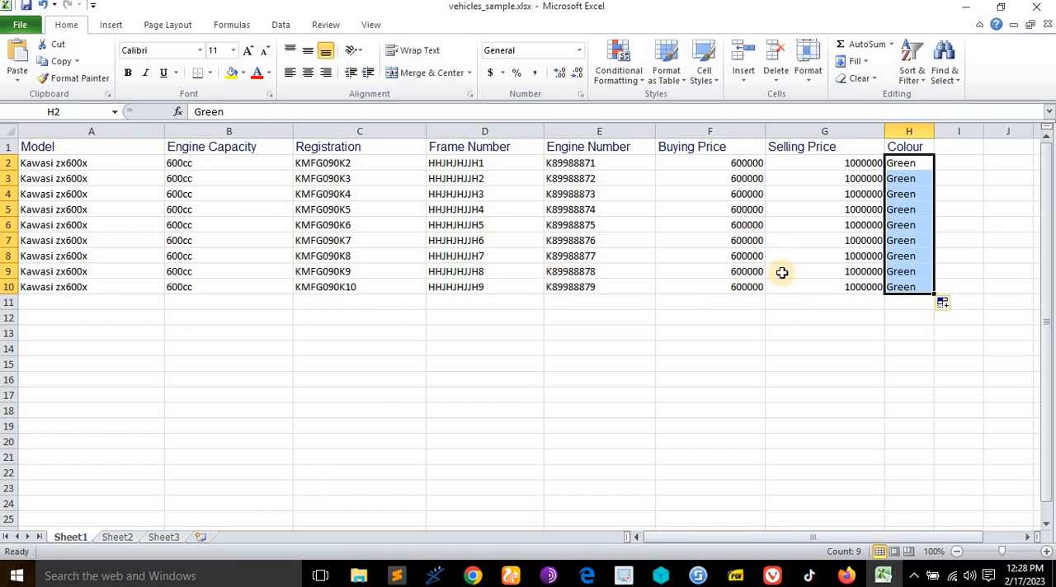
# - Clear all the column headings from row 1
pyautogui.click(5, 146)
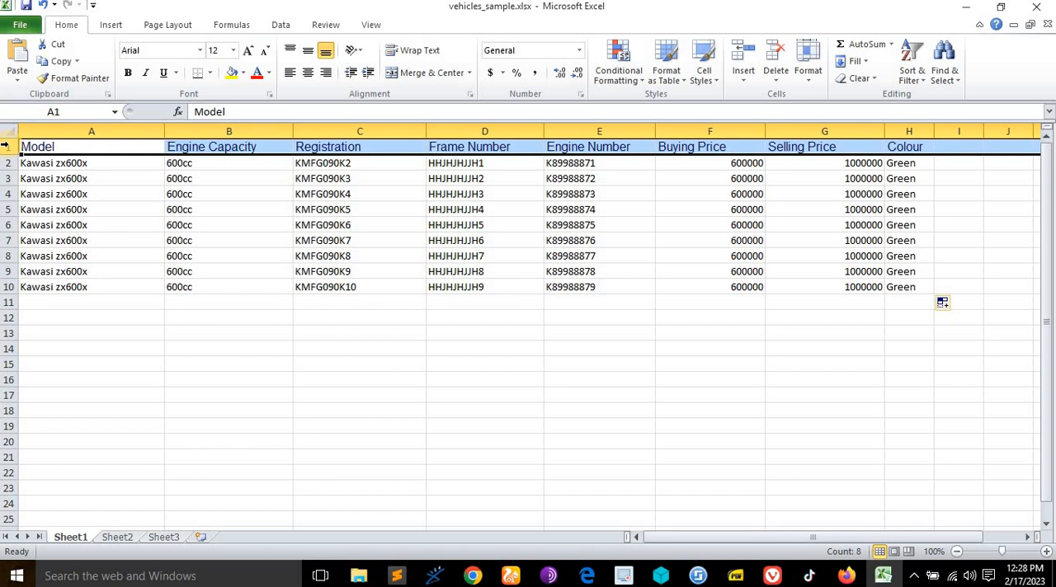
pyautogui.press('Delete')
pyautogui.click(41, 148)
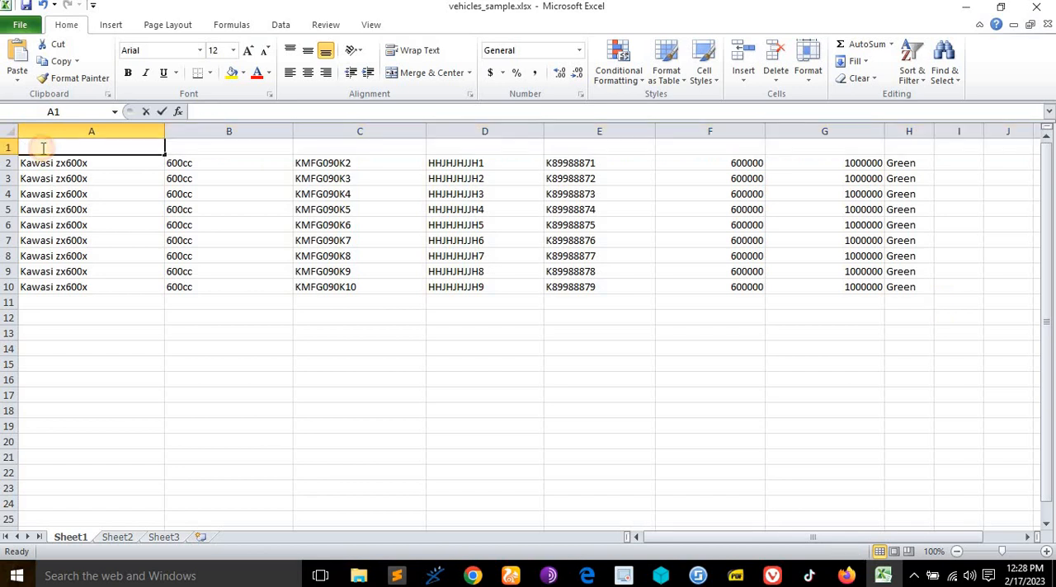
# - Fill the model and engine capacity from A2 and B2 up into the empty row 1
pyautogui.click(119, 168)
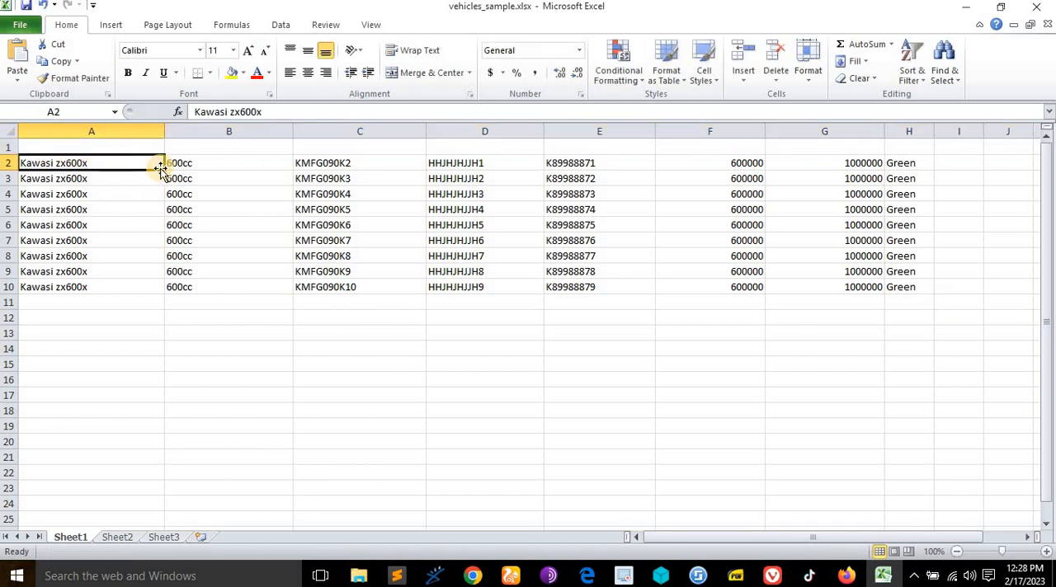
pyautogui.moveTo(164, 168); pyautogui.dragTo(157, 141)
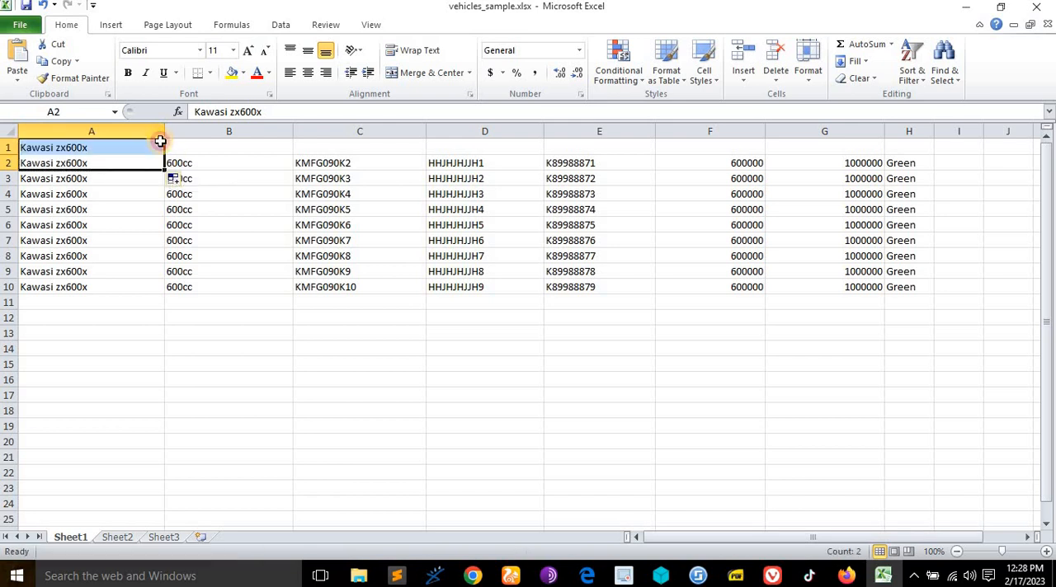
pyautogui.click(243, 163)
pyautogui.moveTo(295, 169); pyautogui.dragTo(290, 144)
# - Extend the registration, frame number and engine number series from C2, D2 and E2 up into row 1
pyautogui.click(375, 166)
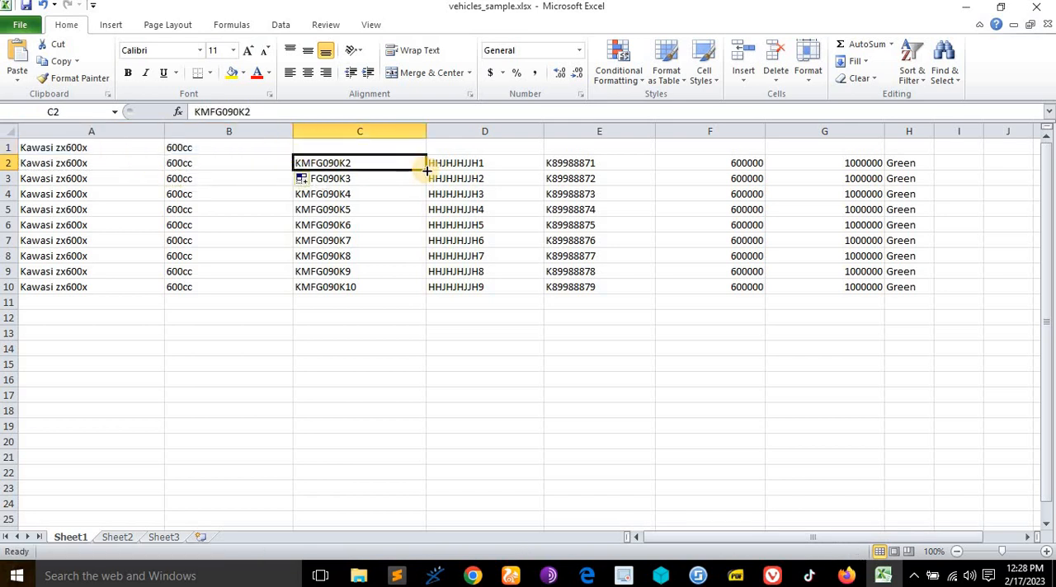
pyautogui.moveTo(425, 170); pyautogui.dragTo(425, 142)
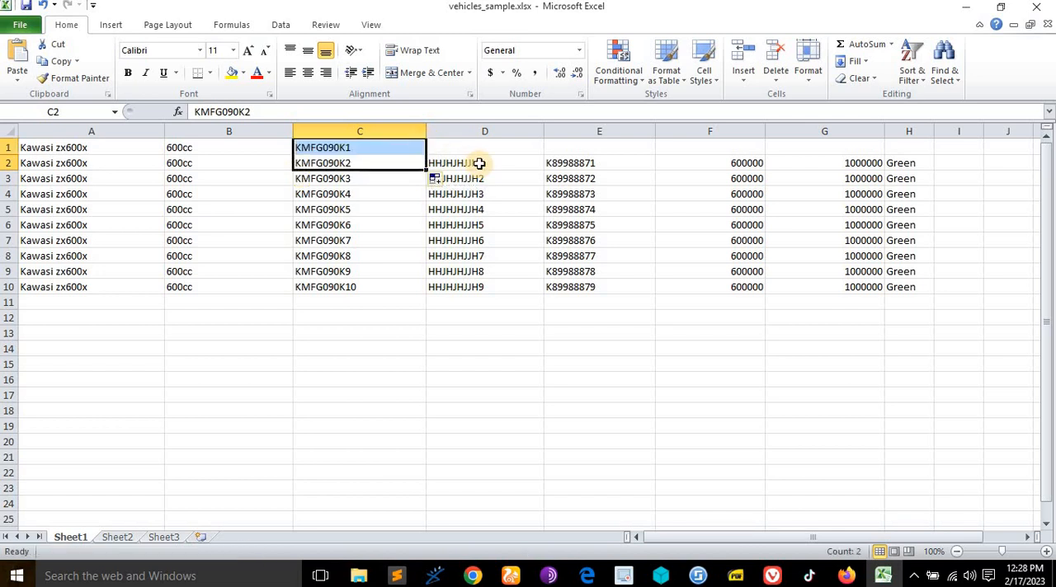
pyautogui.click(478, 162)
pyautogui.moveTo(541, 168); pyautogui.dragTo(542, 147)
pyautogui.click(603, 165)
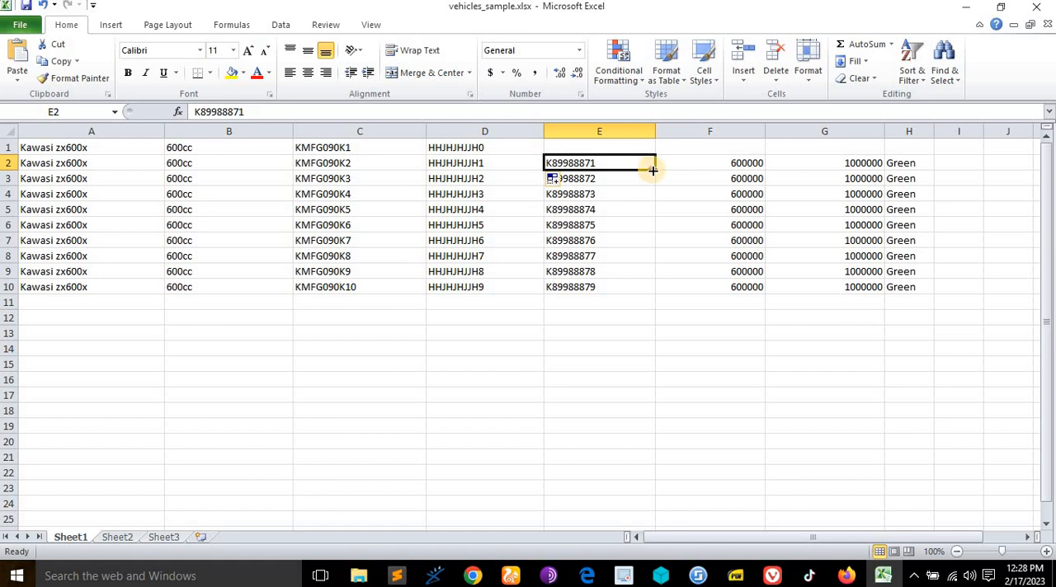
pyautogui.moveTo(653, 170); pyautogui.dragTo(683, 147)
# - Fill the buying price, selling price and colour from F2, G2 and H2 up into the empty row 1
pyautogui.click(728, 163)
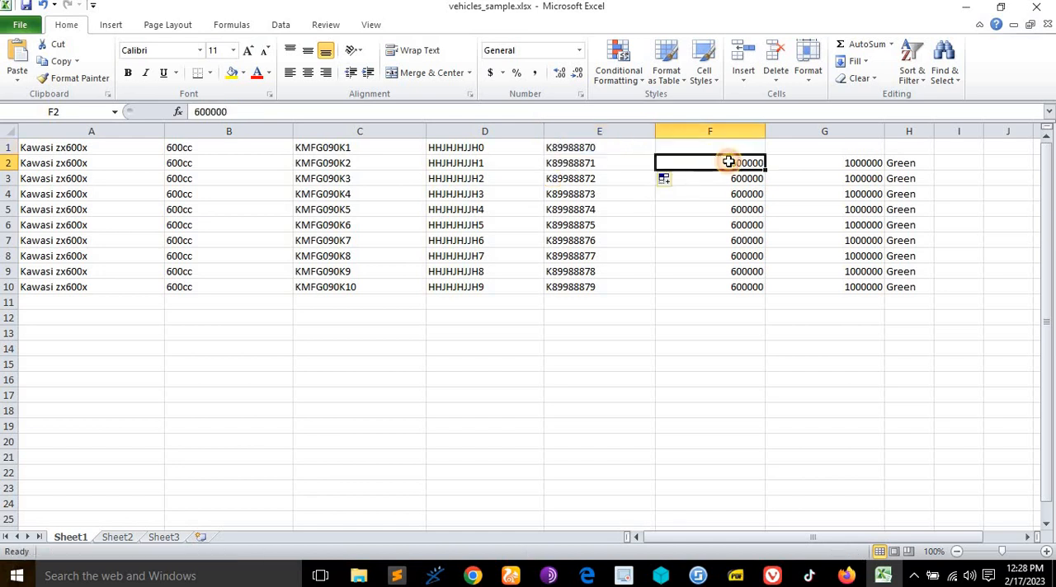
pyautogui.moveTo(766, 169); pyautogui.dragTo(759, 145)
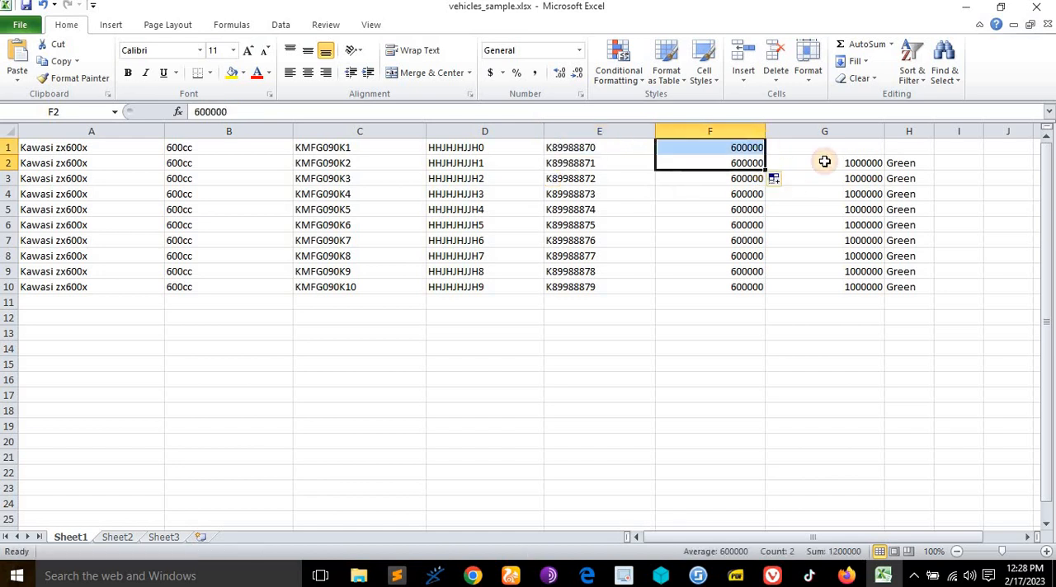
pyautogui.click(879, 165)
pyautogui.moveTo(885, 170); pyautogui.dragTo(884, 147)
pyautogui.click(924, 165)
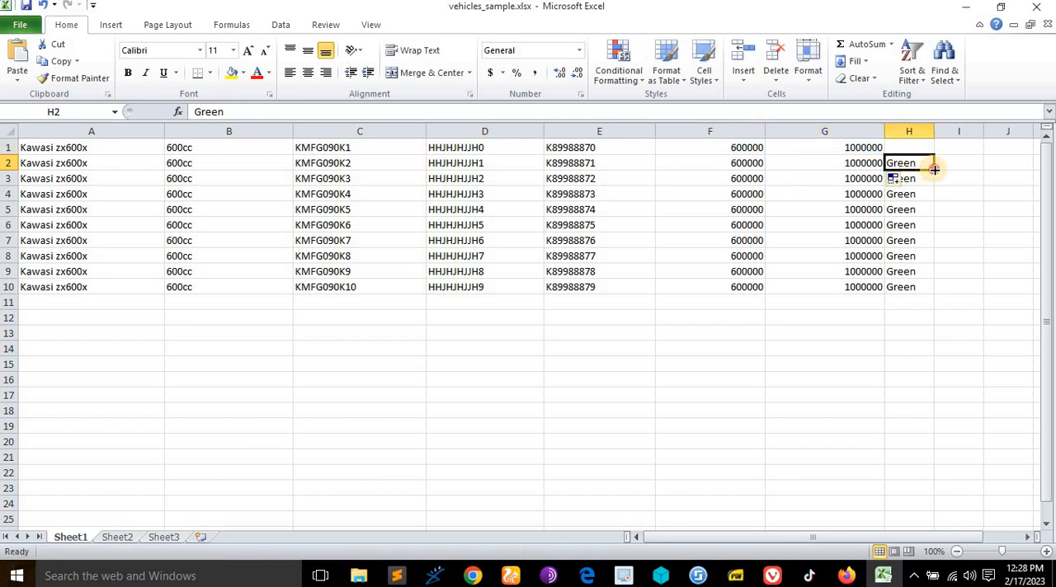
pyautogui.moveTo(933, 169); pyautogui.dragTo(910, 148)
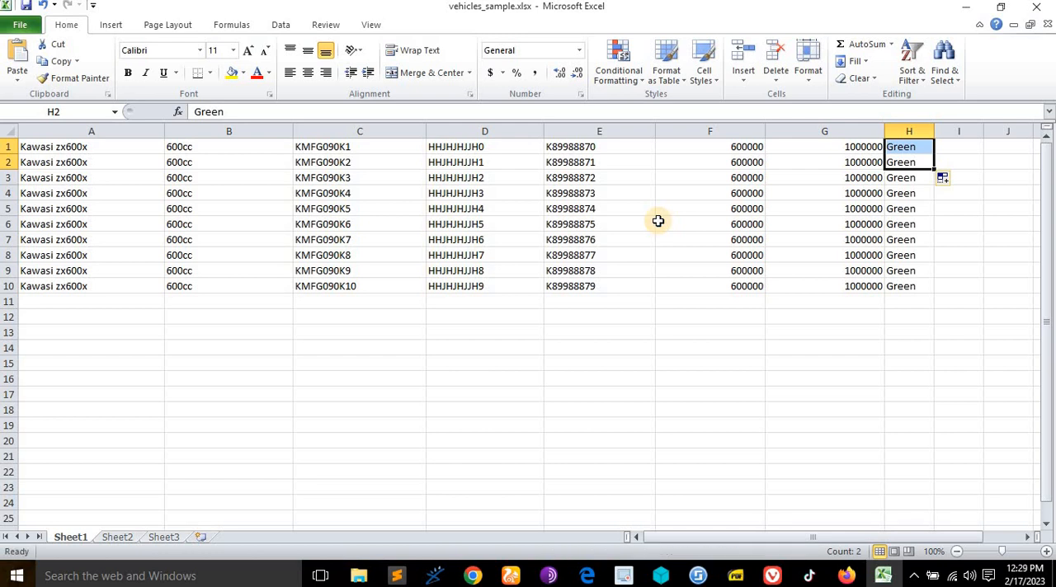
# - Switch to the AIO page in Vivaldi and choose vehicles_sample.xlsx from the Tutorials AIO folder as the upload file
pyautogui.click(965, 8)
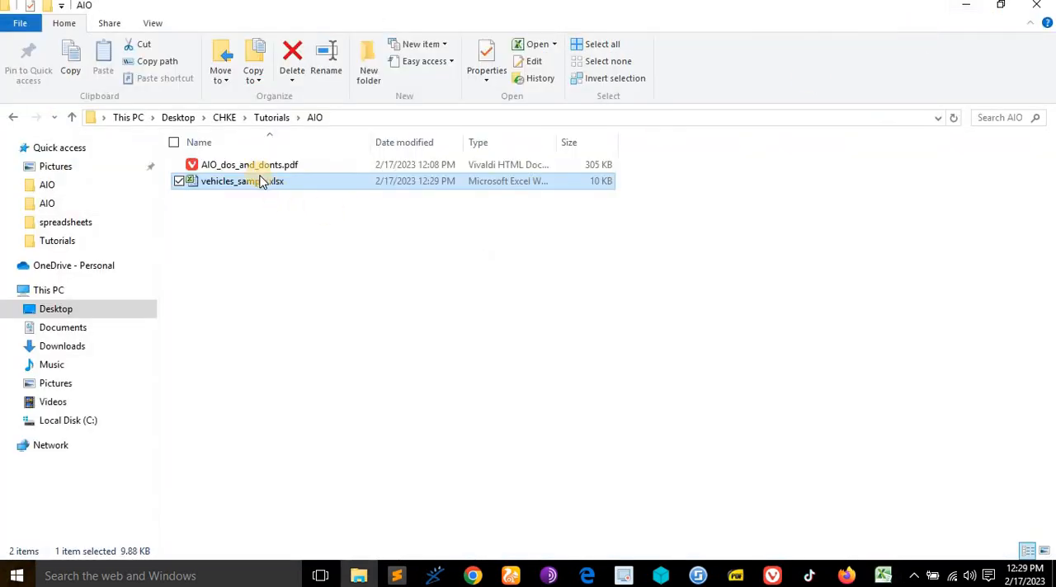
pyautogui.click(772, 576)
pyautogui.scroll(-1, 629, 336)
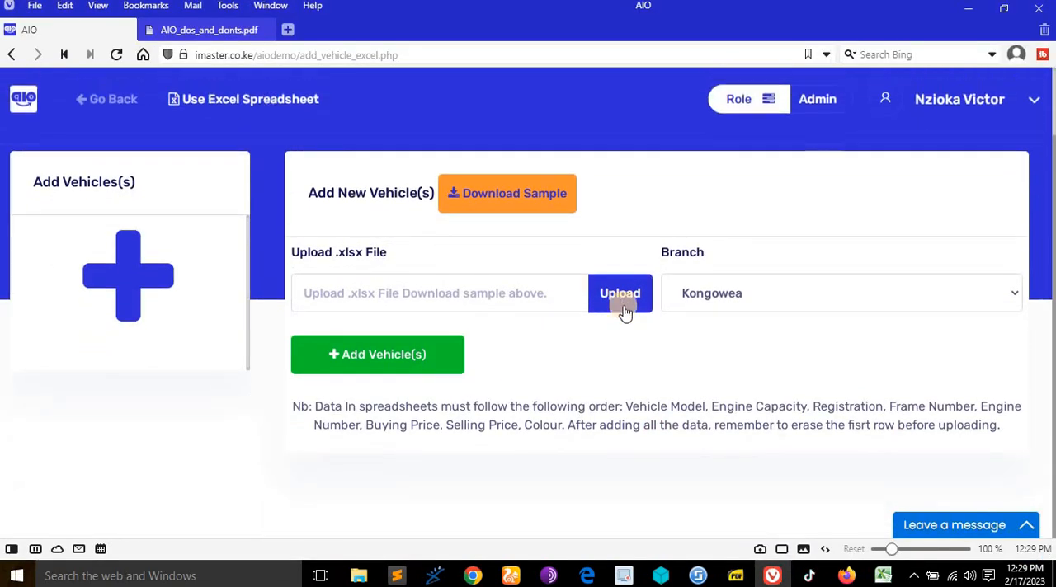
pyautogui.click(621, 299)
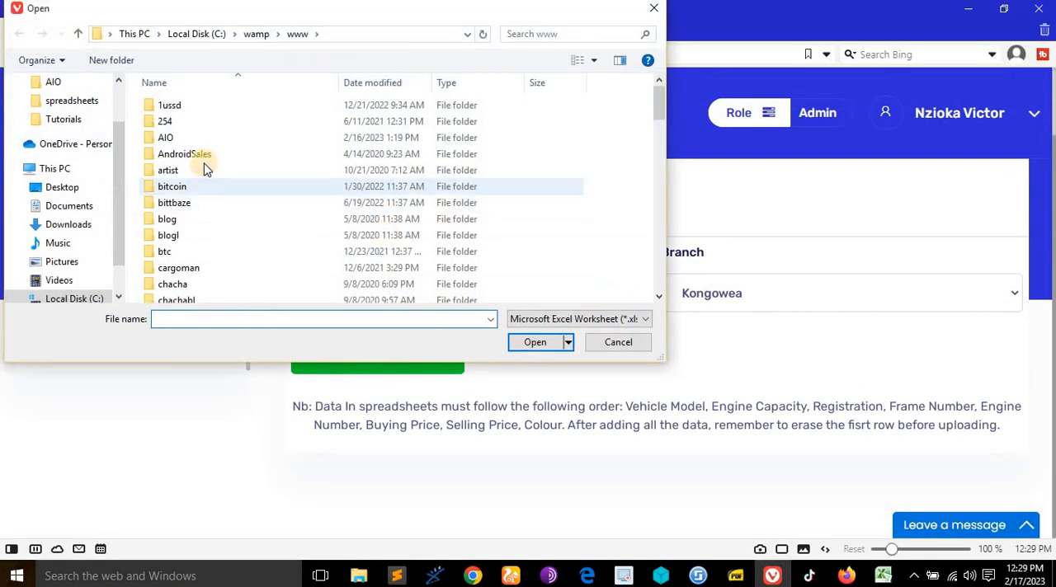
pyautogui.click(72, 127)
pyautogui.doubleClick(169, 128)
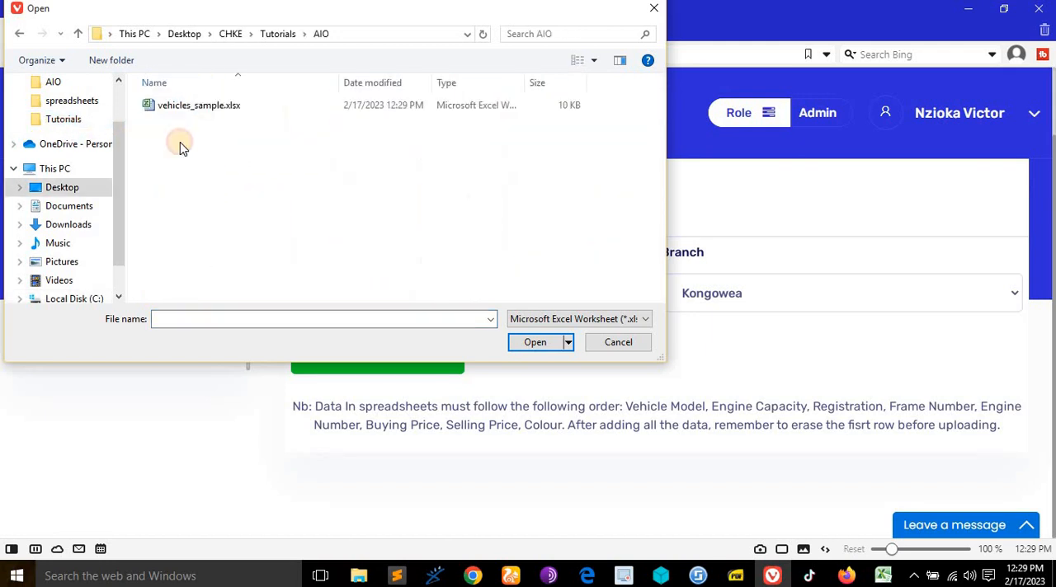
pyautogui.click(223, 115)
pyautogui.click(540, 344)
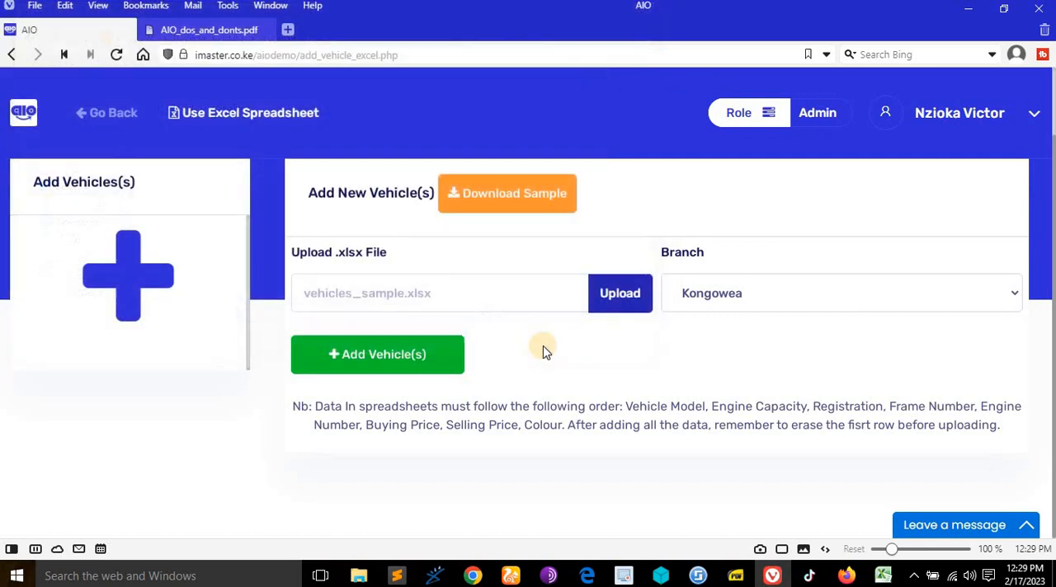
# - Set the branch to Nairobi and submit the spreadsheet to add its vehicles
pyautogui.click(806, 293)
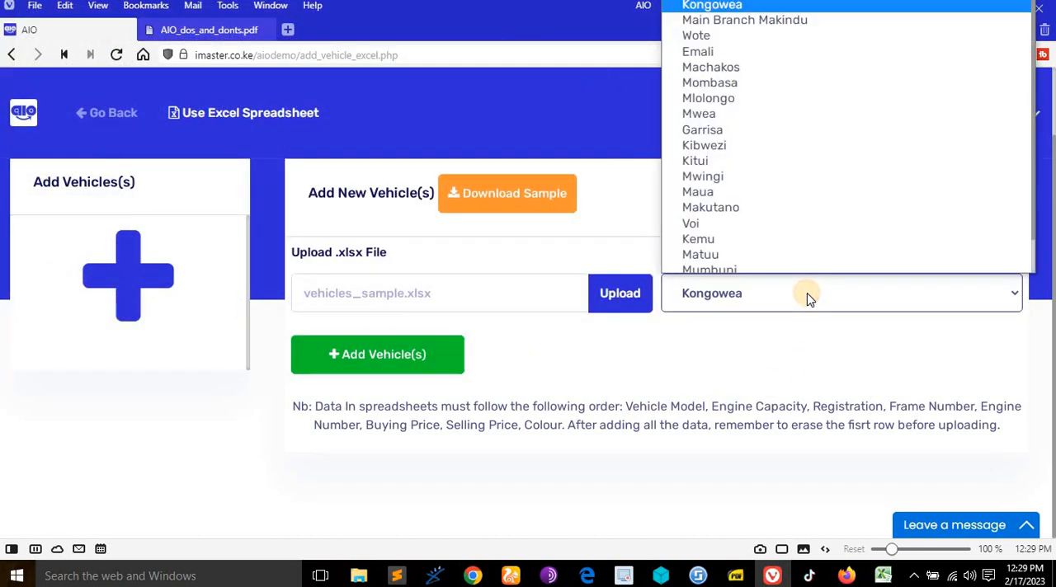
pyautogui.scroll(-2, 801, 170)
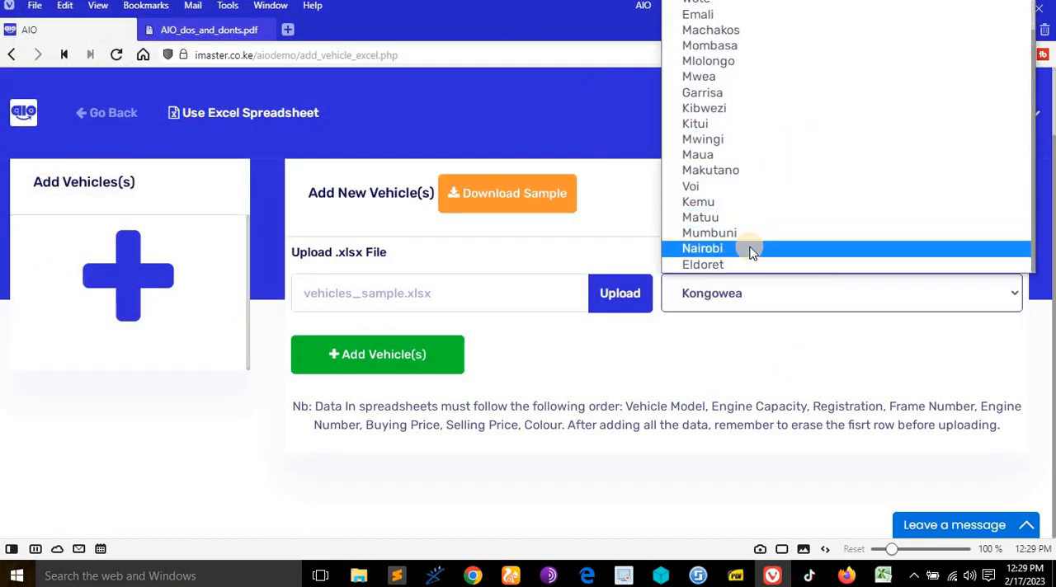
pyautogui.click(752, 250)
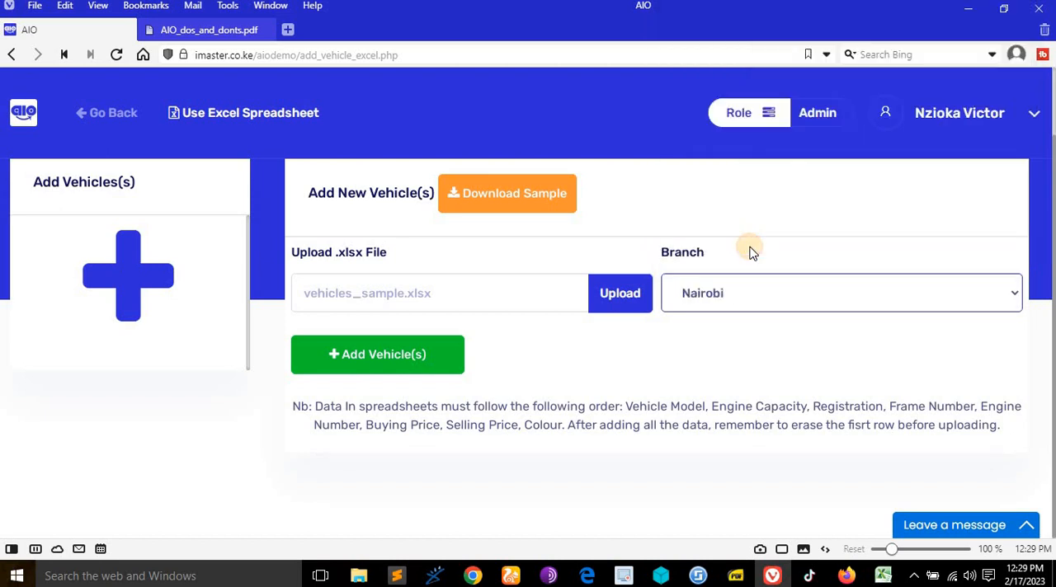
pyautogui.click(419, 364)
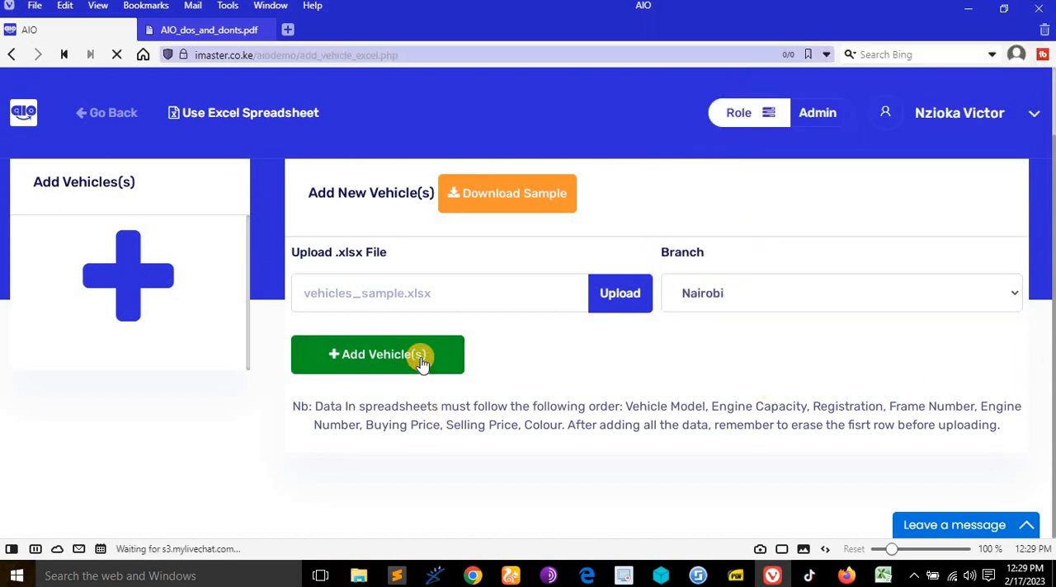
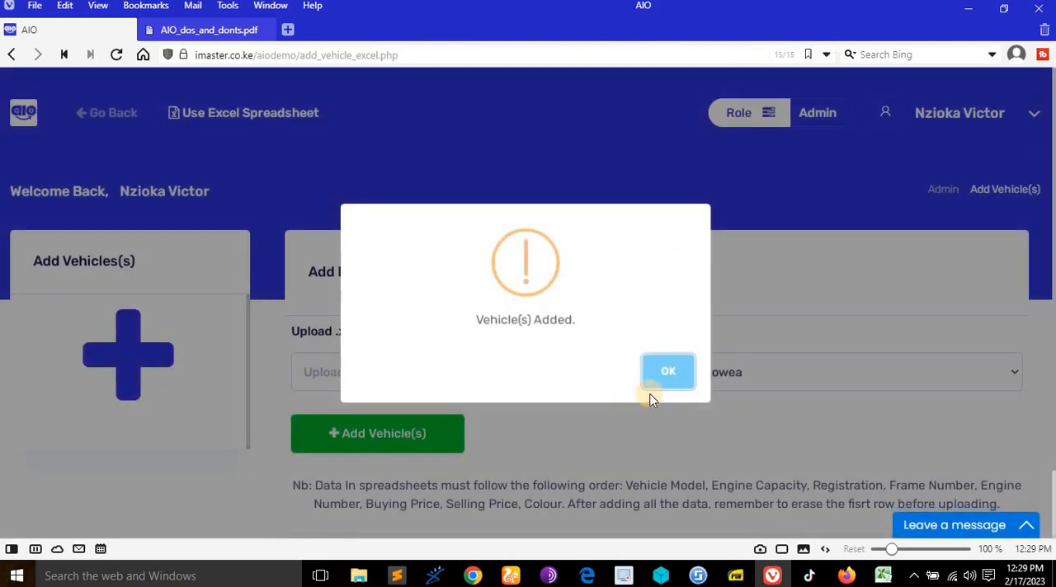
# - Acknowledge the upload message and go back from the spreadsheet upload page to the vehicles dashboard
pyautogui.click(666, 376)
pyautogui.click(92, 116)
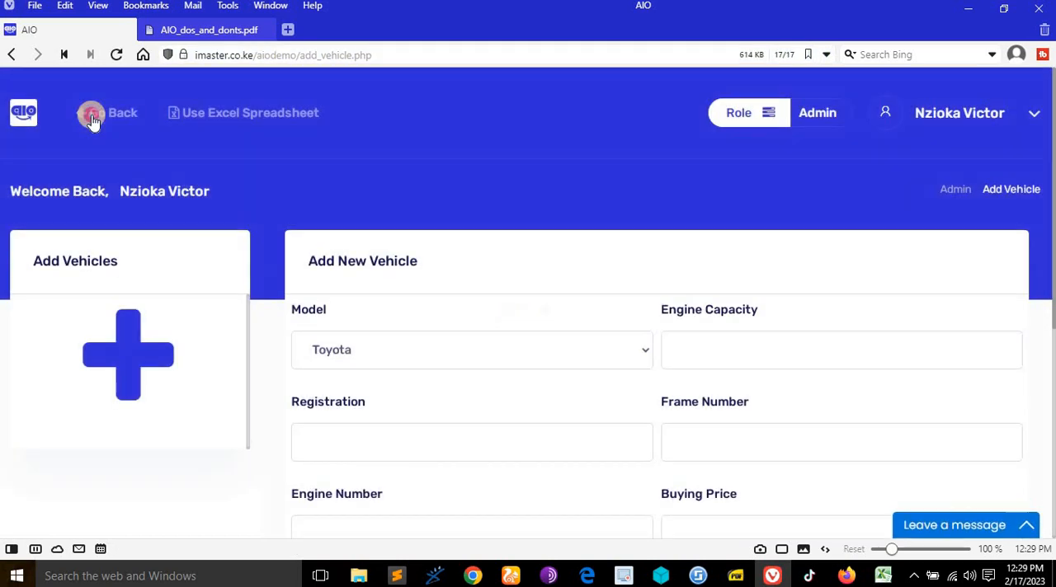
pyautogui.click(93, 120)
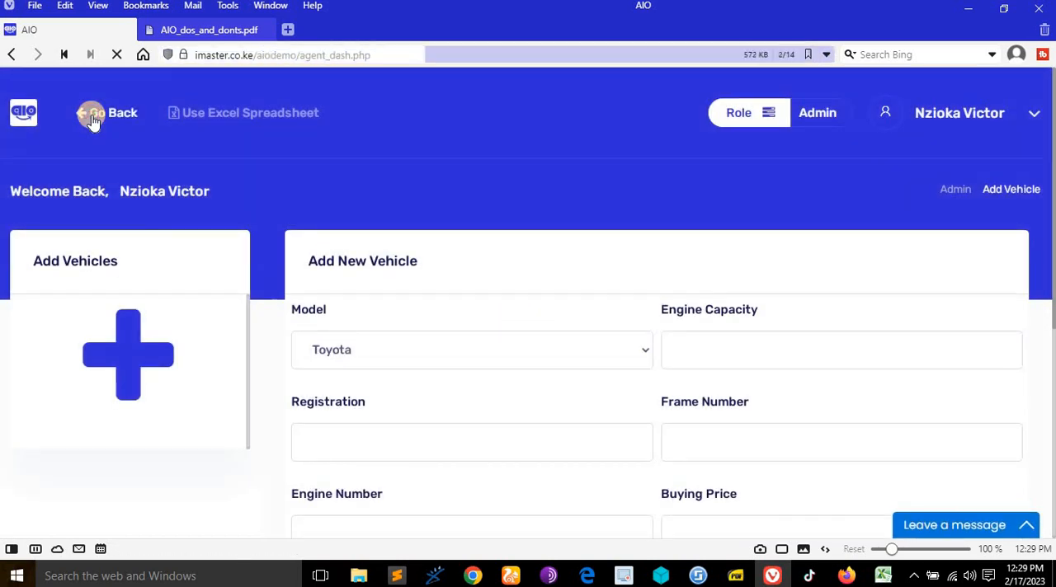
# - Examine the newly uploaded Kawasi zx600x entries in the All Vehicles list, comparing them with the older entries
pyautogui.scroll(-4, 551, 236)
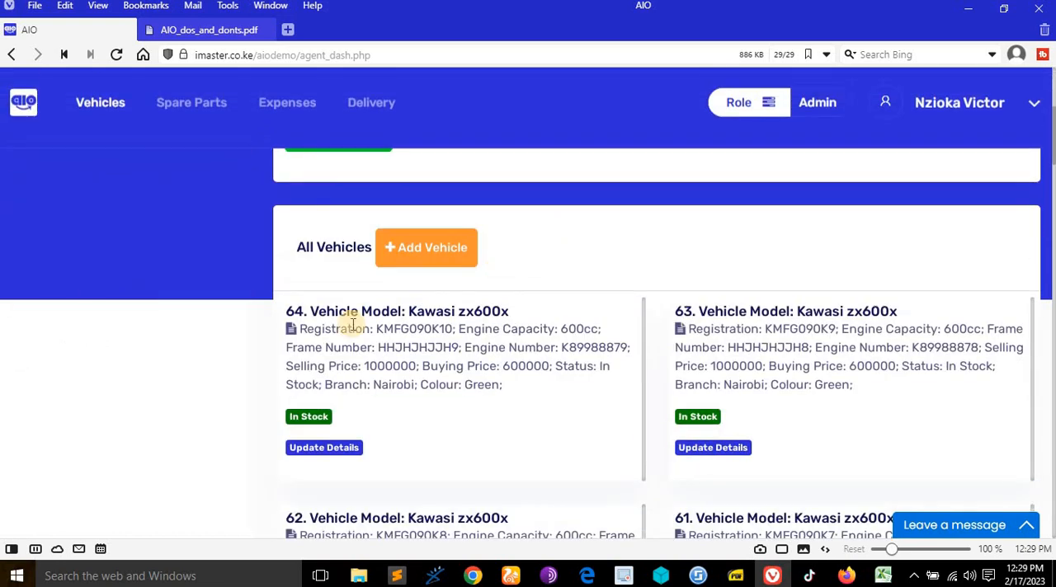
pyautogui.scroll(-1, 419, 313)
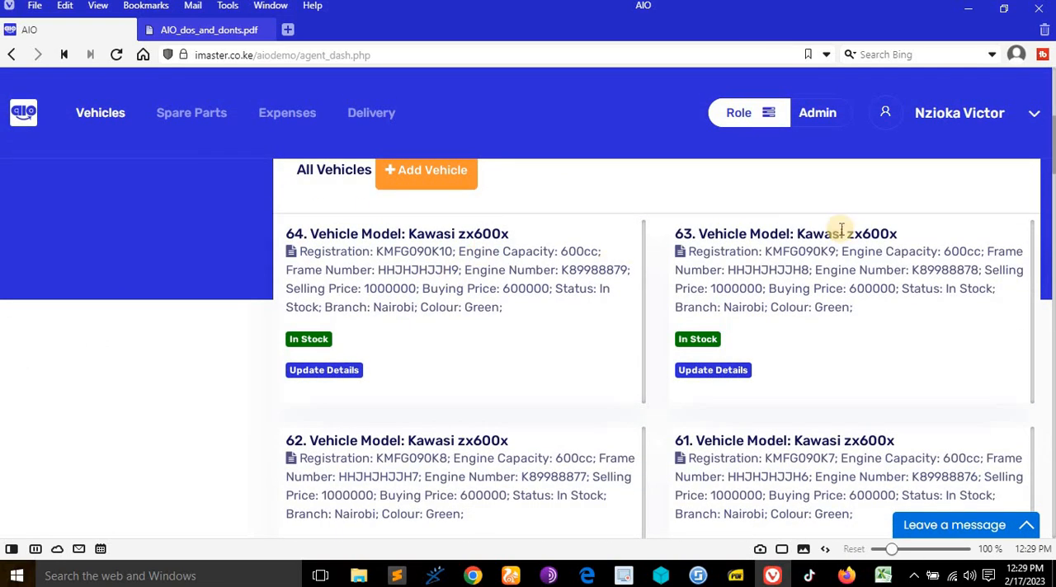
pyautogui.scroll(-2, 723, 259)
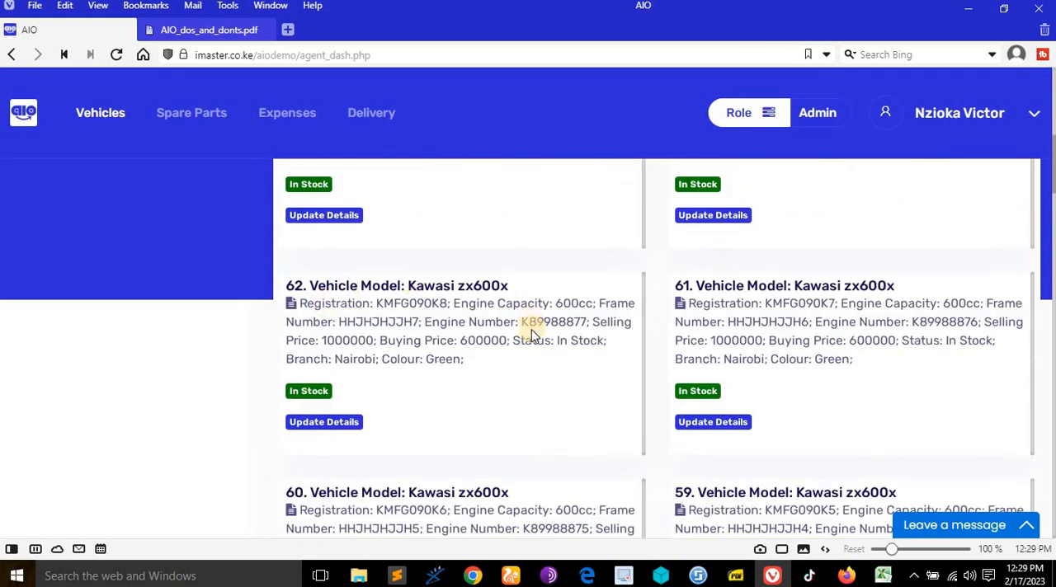
pyautogui.scroll(-2, 532, 334)
pyautogui.scroll(-1, 738, 329)
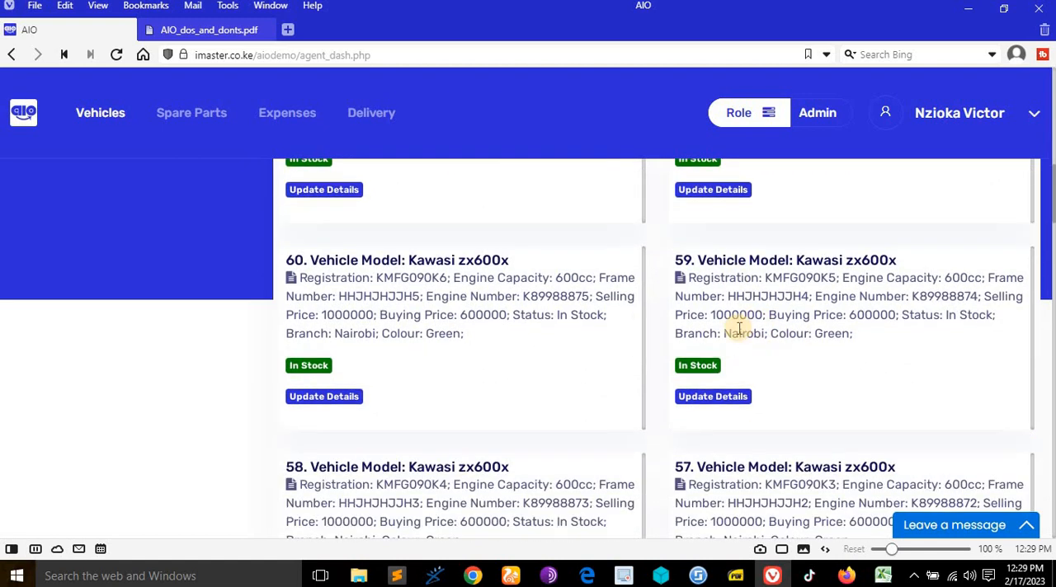
pyautogui.scroll(-3, 385, 329)
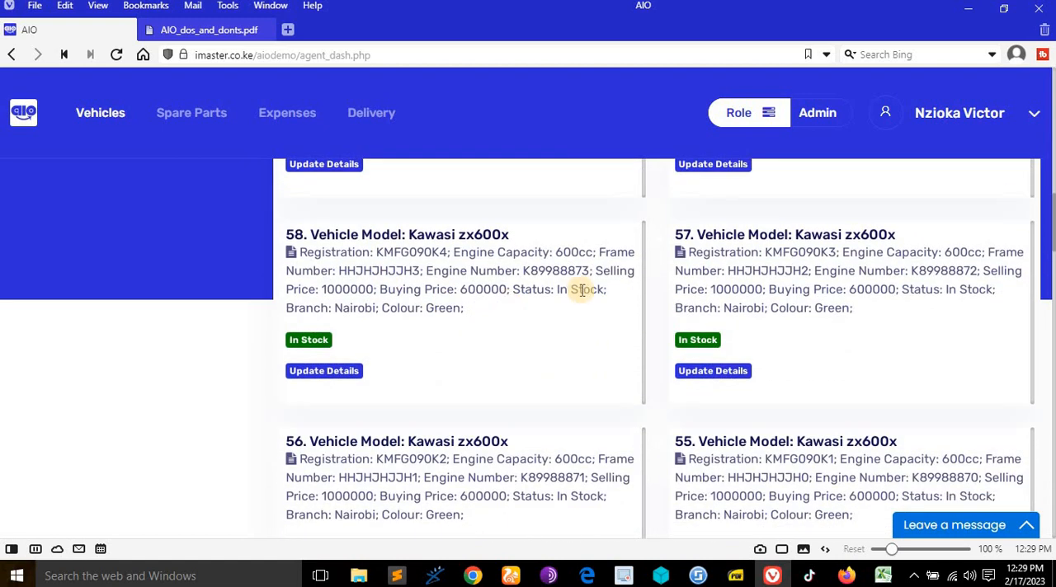
pyautogui.scroll(-6, 582, 293)
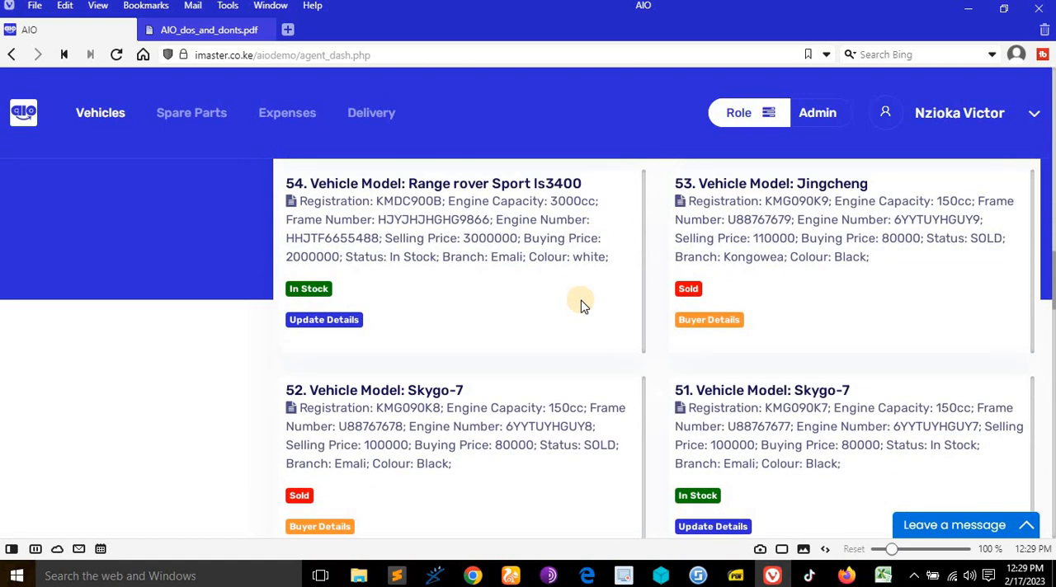
pyautogui.scroll(3, 580, 303)
pyautogui.scroll(4, 642, 373)
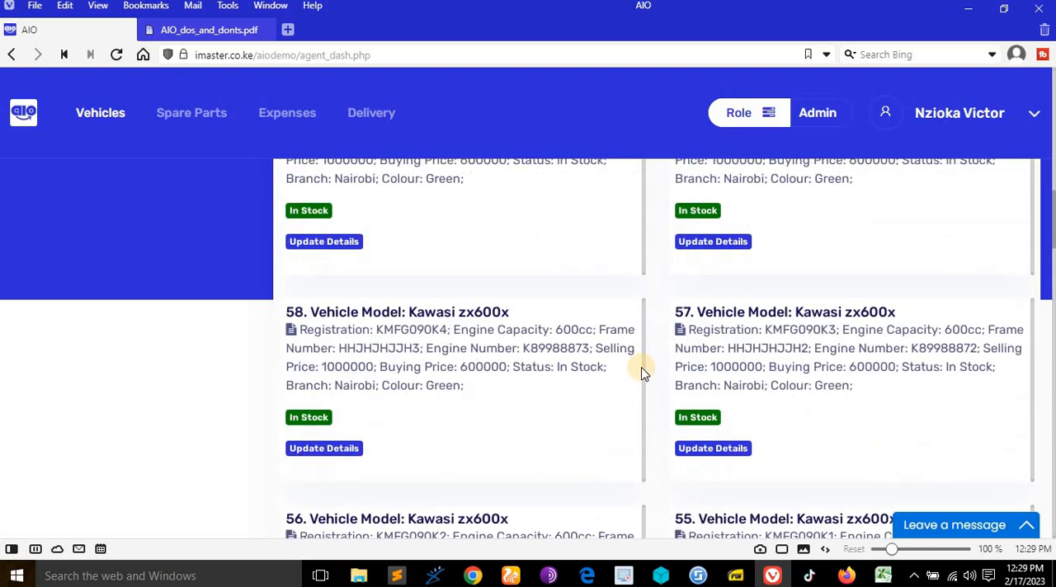
pyautogui.scroll(5, 642, 373)
pyautogui.scroll(5, 726, 427)
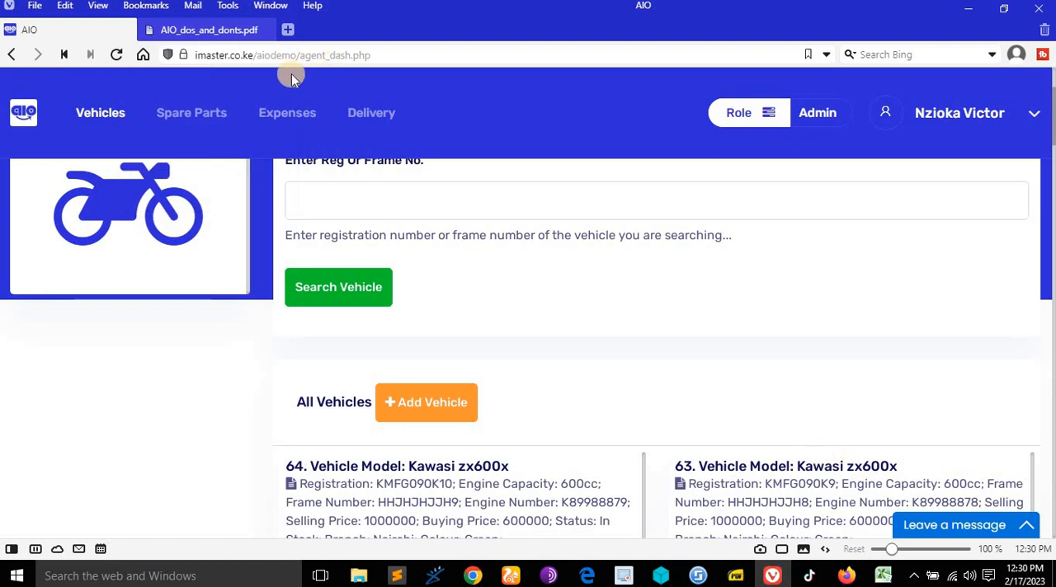
# - Read the Verified Admin rights in AIO_dos_and_donts.pdf and return to the All Vehicles list in AIO
pyautogui.click(212, 30)
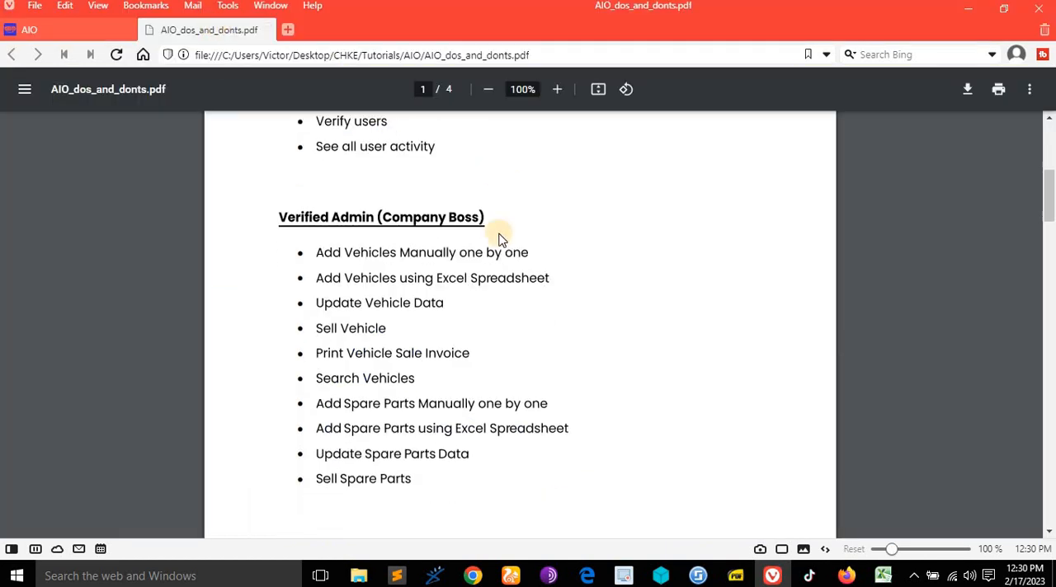
pyautogui.scroll(-1, 499, 238)
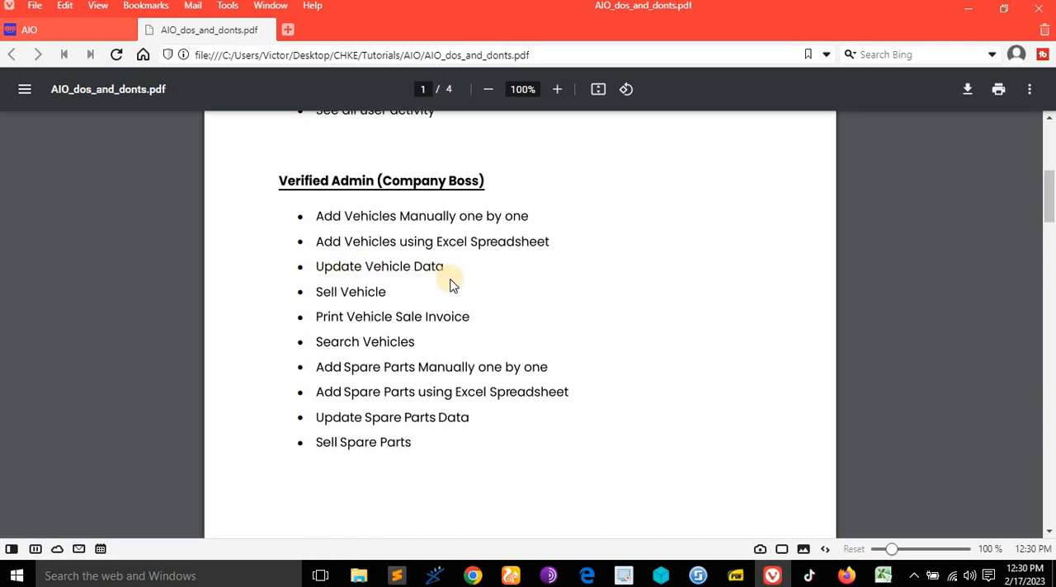
pyautogui.click(79, 31)
pyautogui.scroll(-5, 624, 283)
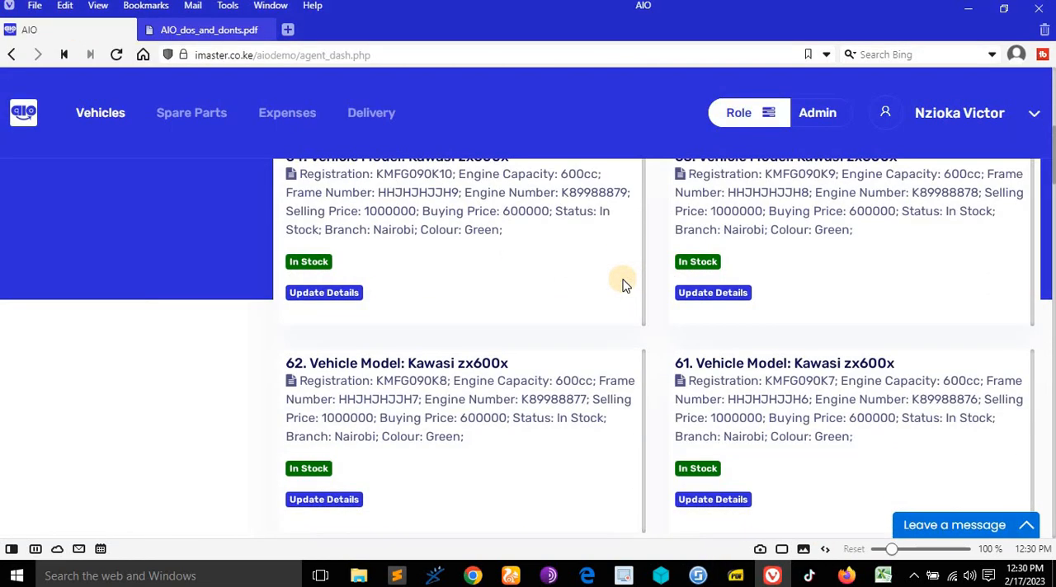
pyautogui.scroll(2, 495, 293)
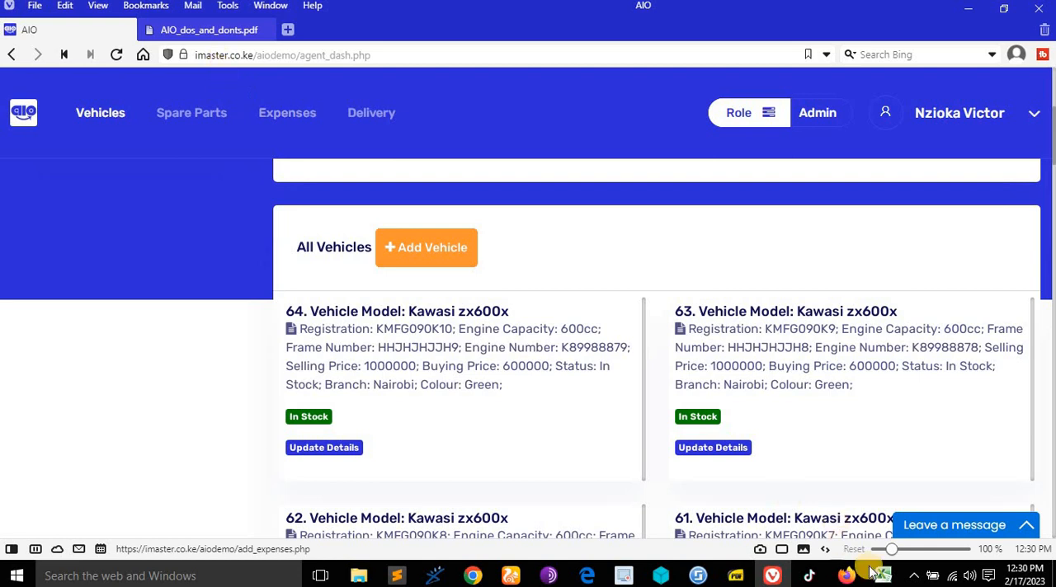
# - Switch to Excel to review the vehicle rows in vehicles_sample.xlsx, and return to AIO in Vivaldi
pyautogui.moveTo(887, 580)
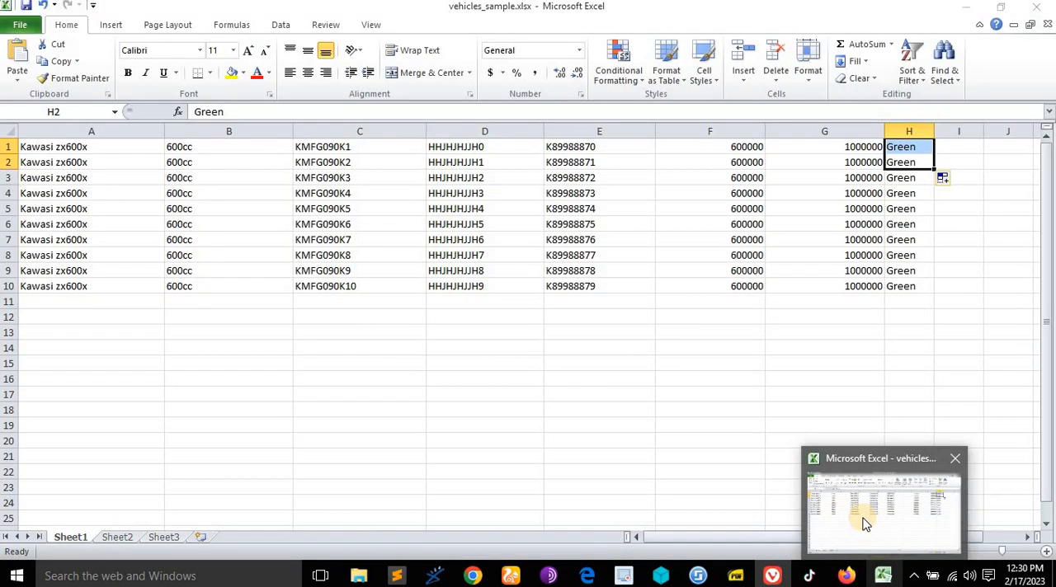
pyautogui.click(864, 524)
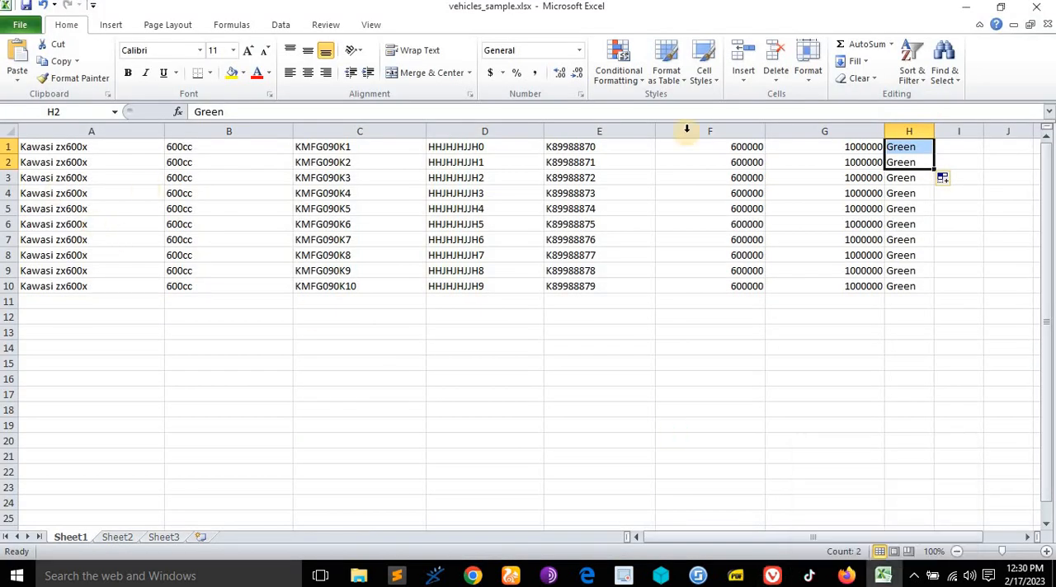
pyautogui.click(965, 7)
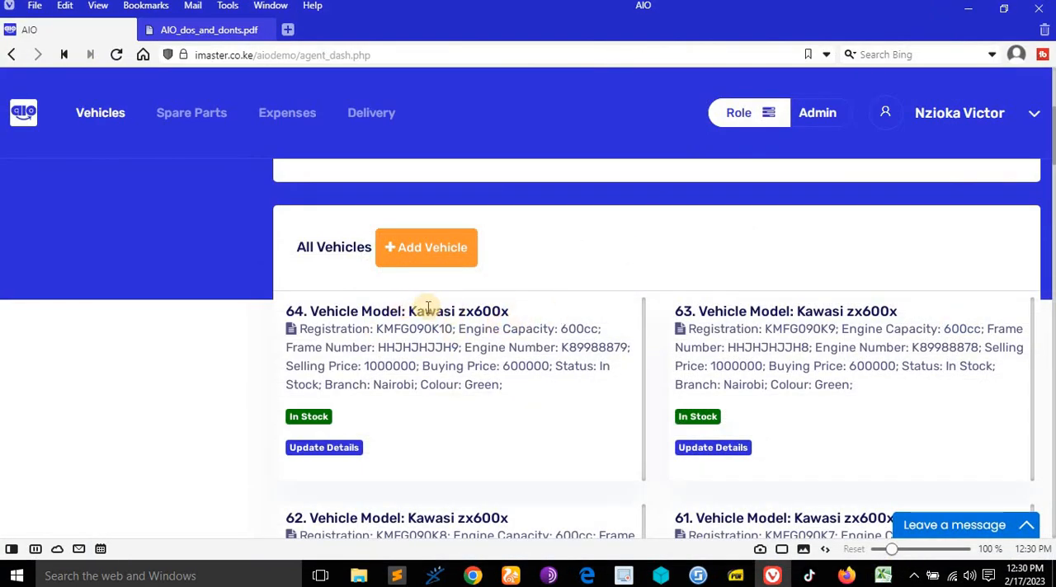
# - Open the update form for vehicle 64, the Kawasi zx600x, and review its detail fields
pyautogui.click(335, 454)
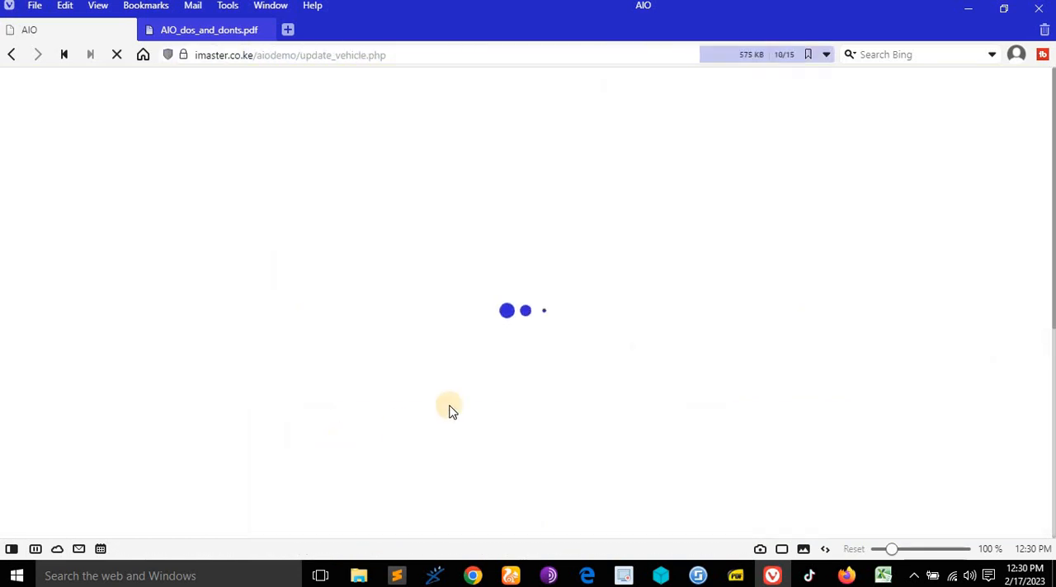
pyautogui.scroll(-3, 517, 332)
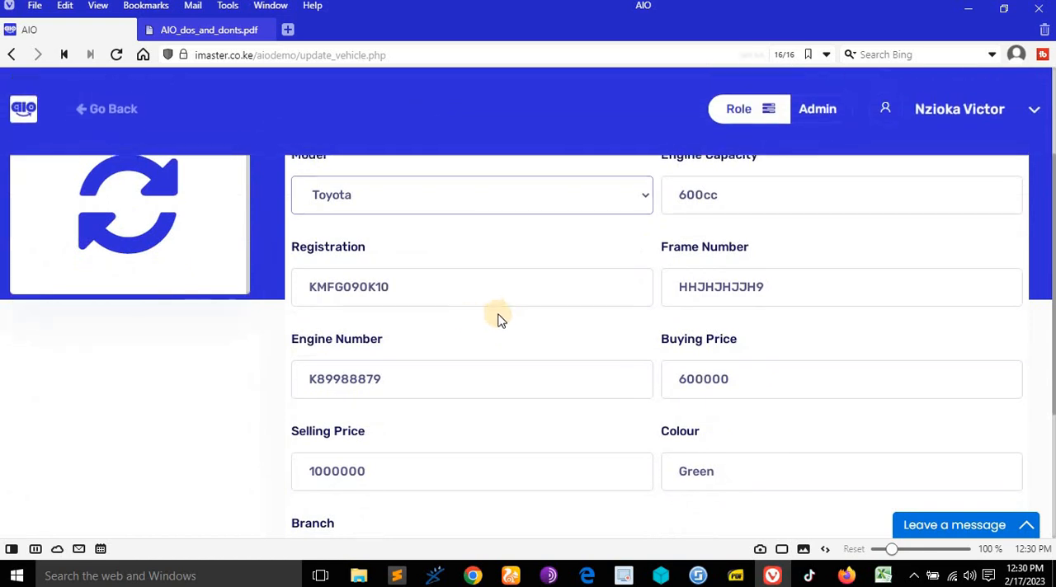
pyautogui.scroll(-1, 503, 311)
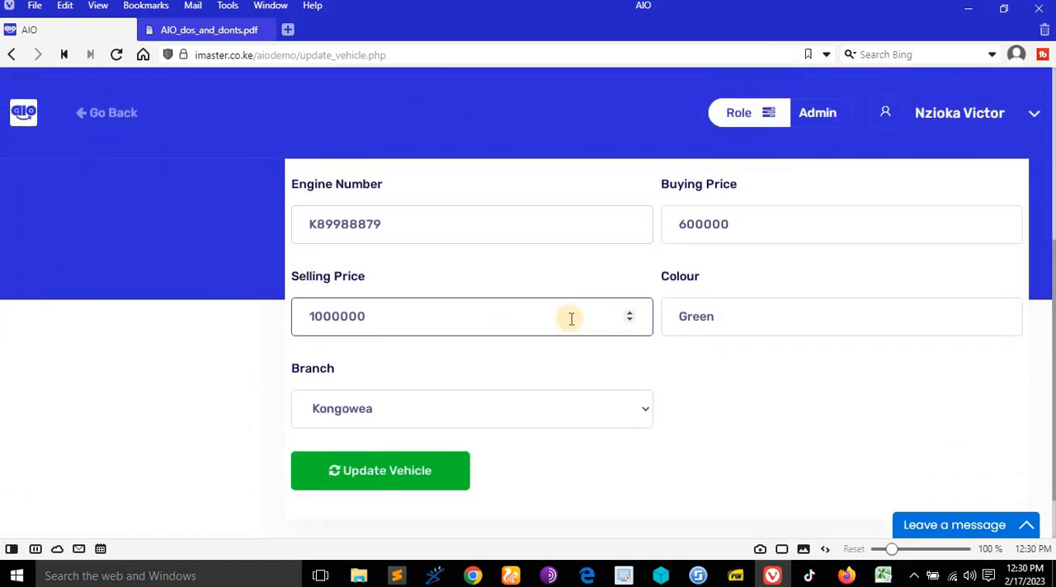
pyautogui.scroll(2, 569, 316)
pyautogui.scroll(-1, 585, 318)
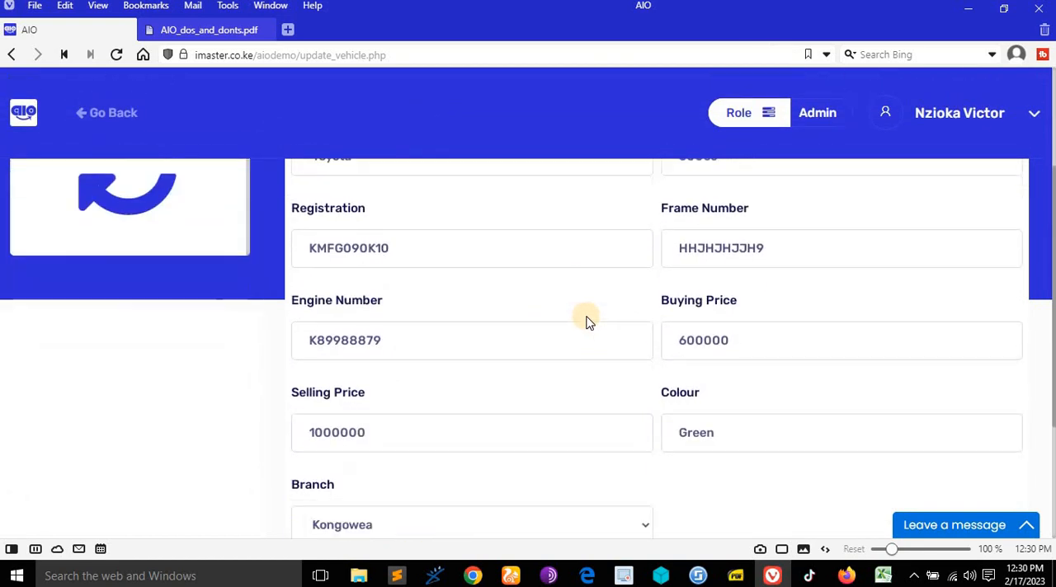
pyautogui.scroll(1, 587, 315)
pyautogui.scroll(-1, 587, 320)
pyautogui.scroll(3, 586, 320)
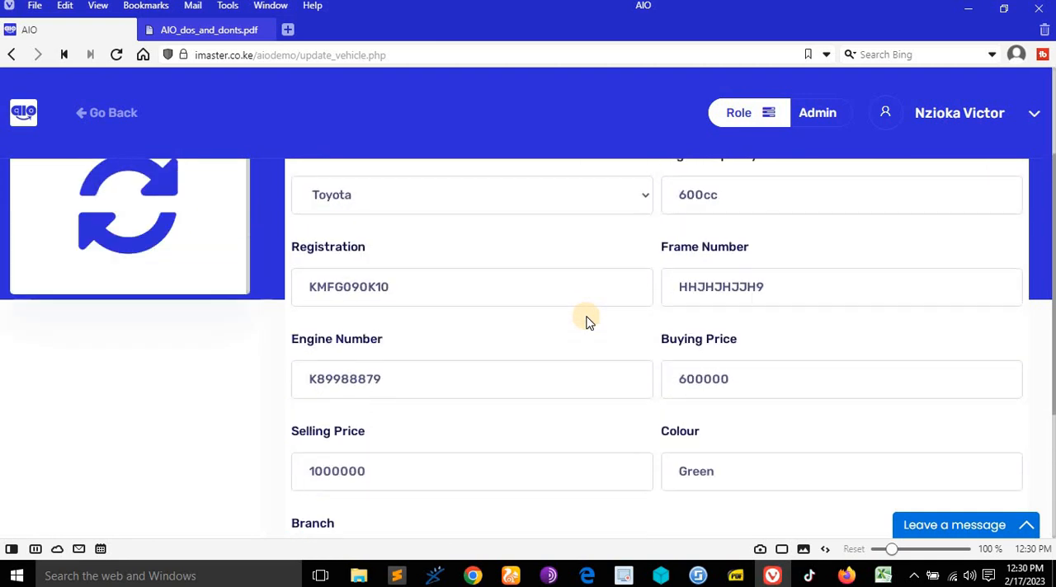
pyautogui.scroll(-1, 586, 320)
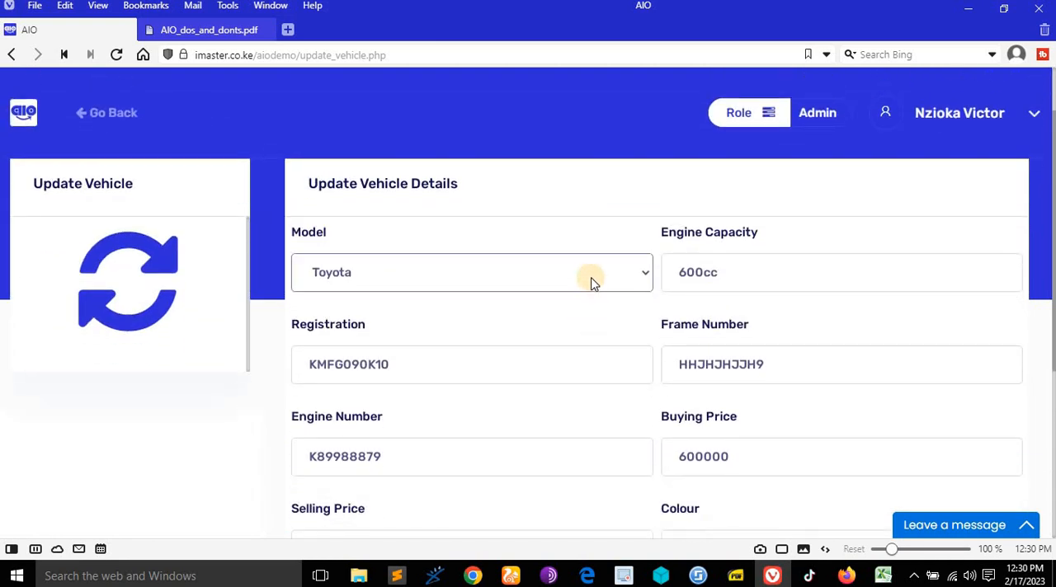
# - Set the vehicle's model to Suzuki Gixxer 600
pyautogui.click(592, 279)
pyautogui.scroll(-1, 561, 217)
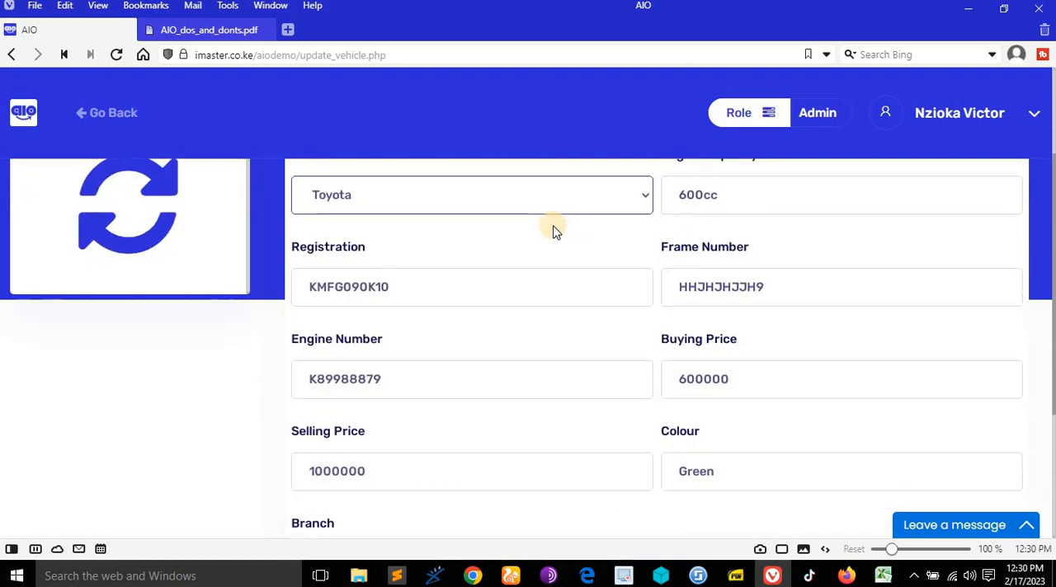
pyautogui.click(554, 198)
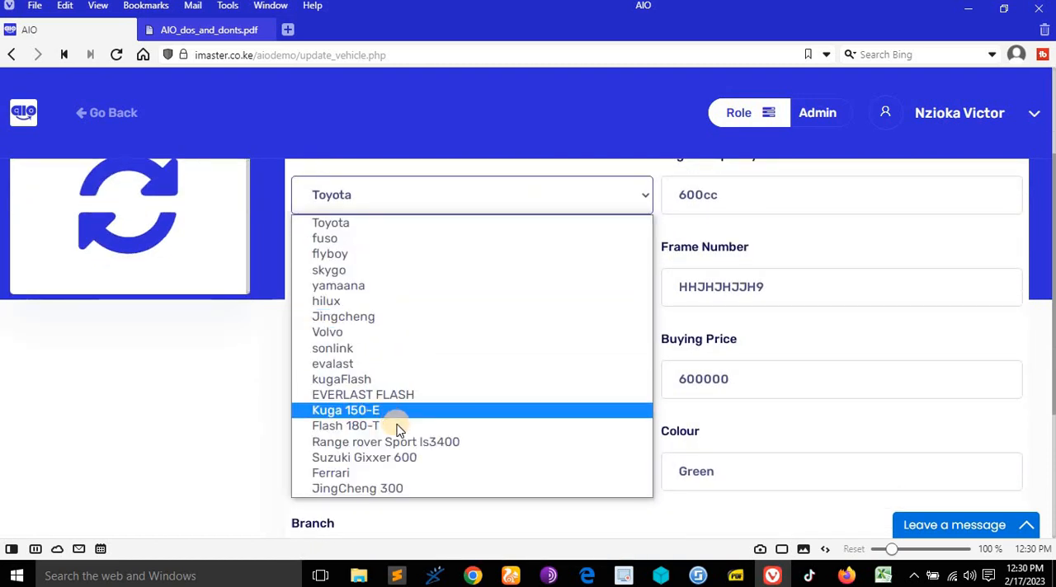
pyautogui.click(410, 463)
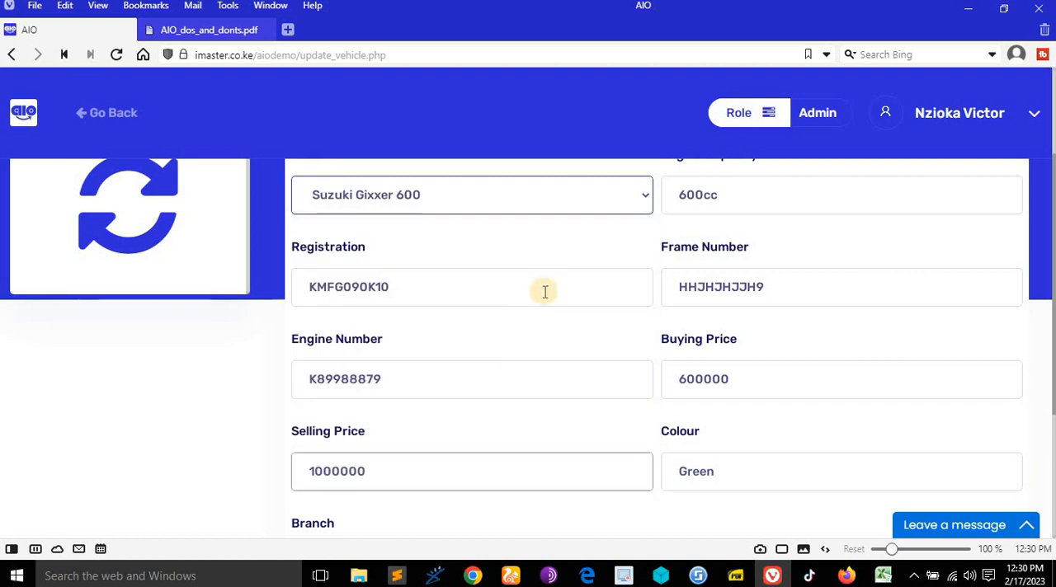
# - Set the vehicle's selling price to 1100000
pyautogui.scroll(-2, 512, 330)
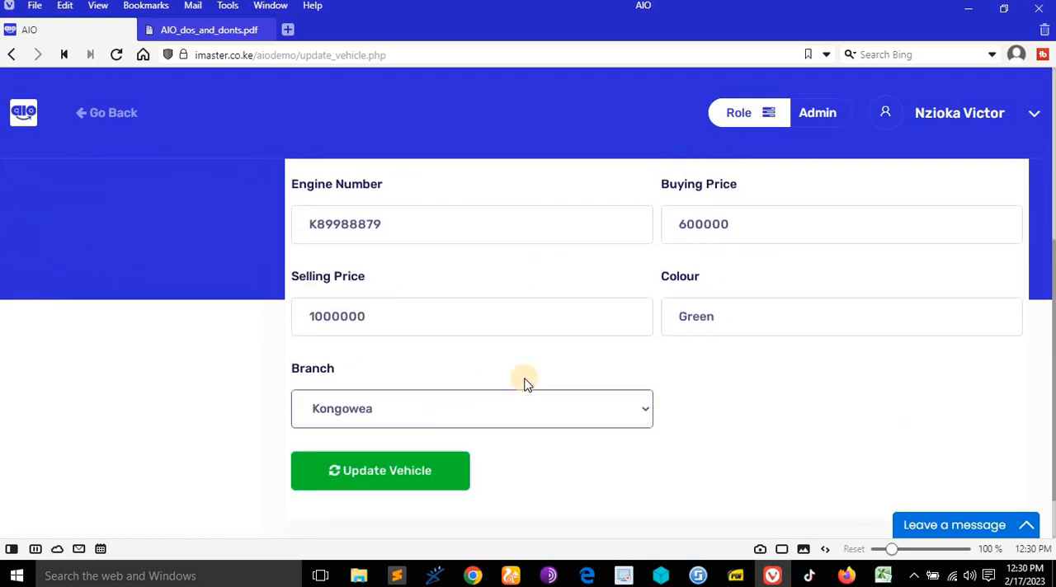
pyautogui.scroll(1, 709, 305)
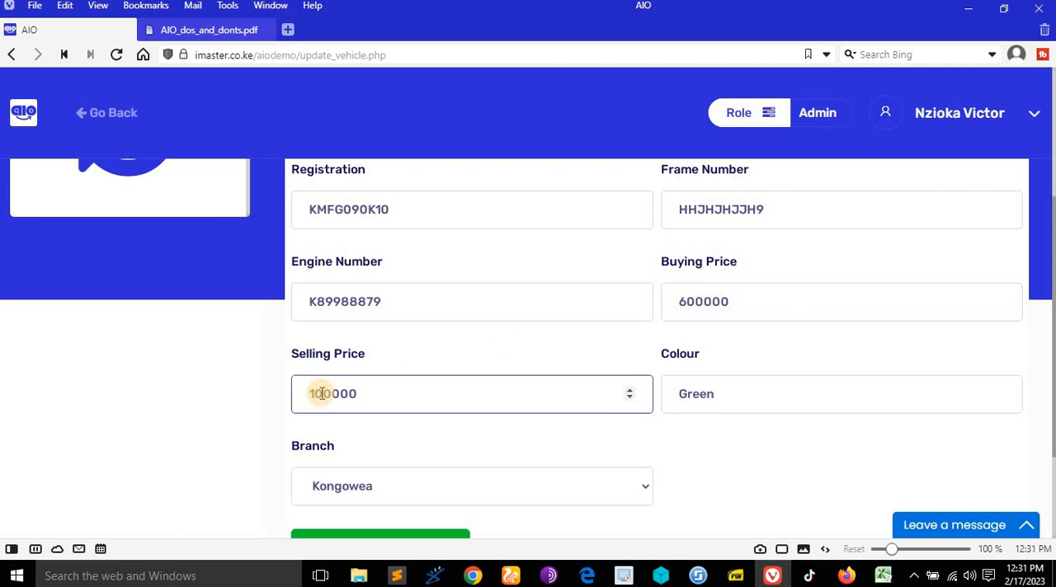
pyautogui.click(320, 393)
pyautogui.write('1')
pyautogui.scroll(-2, 660, 396)
# - Set the vehicle's branch to Nairobi and submit the updated details
pyautogui.click(627, 344)
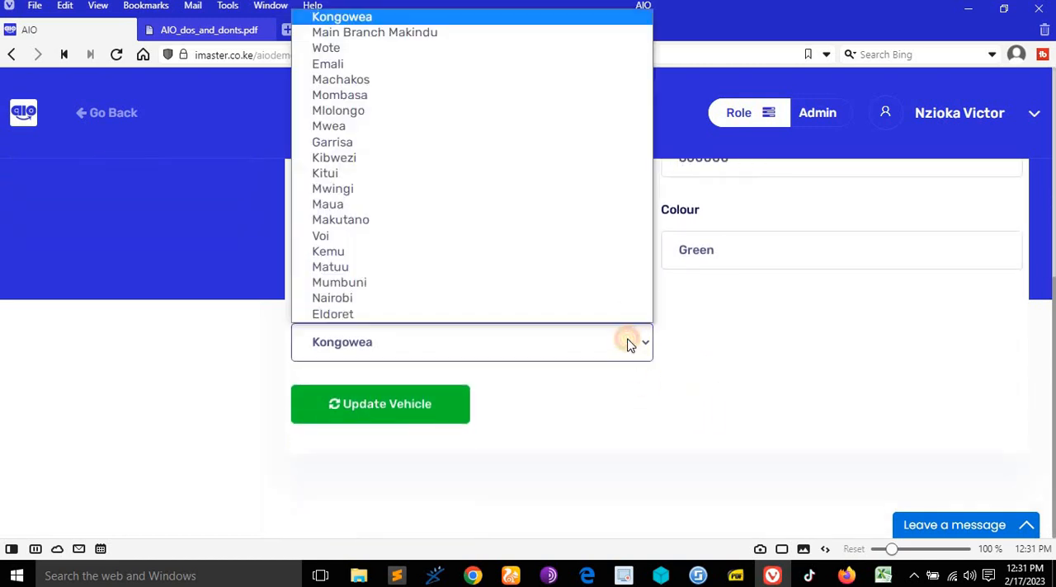
pyautogui.click(413, 298)
pyautogui.click(452, 411)
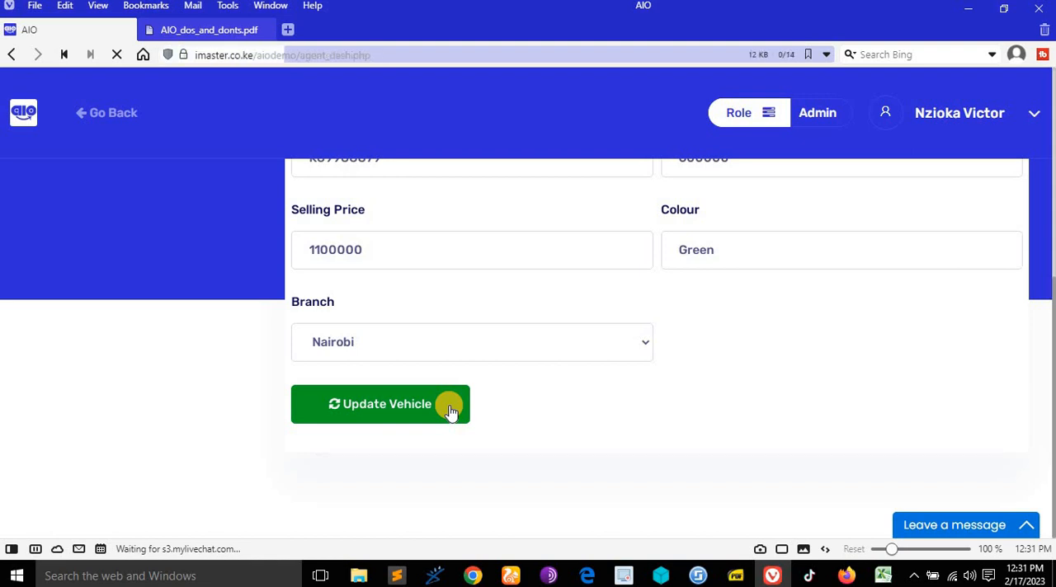
# - Check vehicle 64's updated entry against vehicles_sample.xlsx in Excel, and return to the Verified Admin rights in AIO_dos_and_donts.pdf in Vivaldi
pyautogui.scroll(-3, 495, 371)
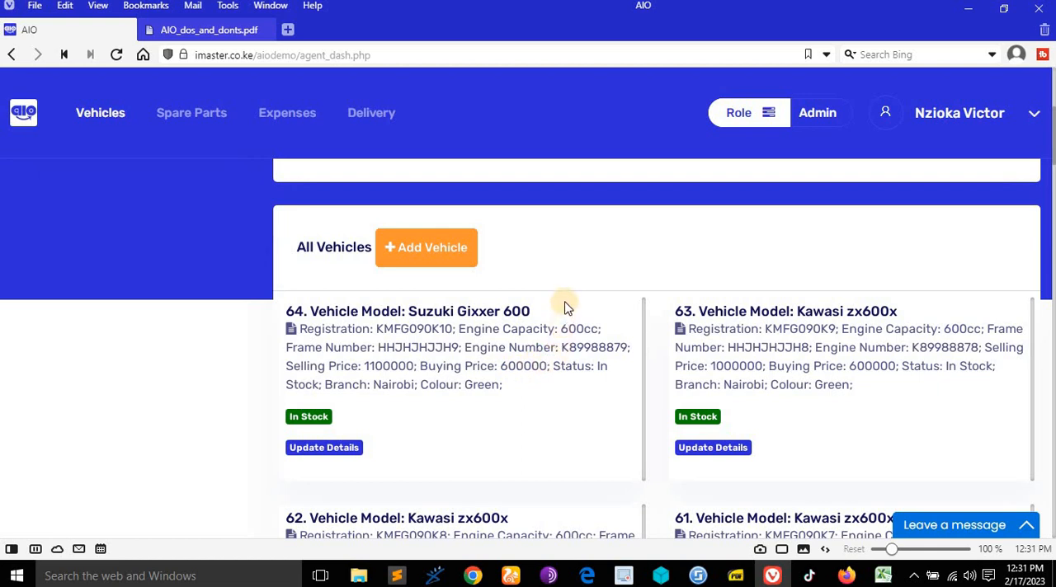
pyautogui.scroll(1, 566, 307)
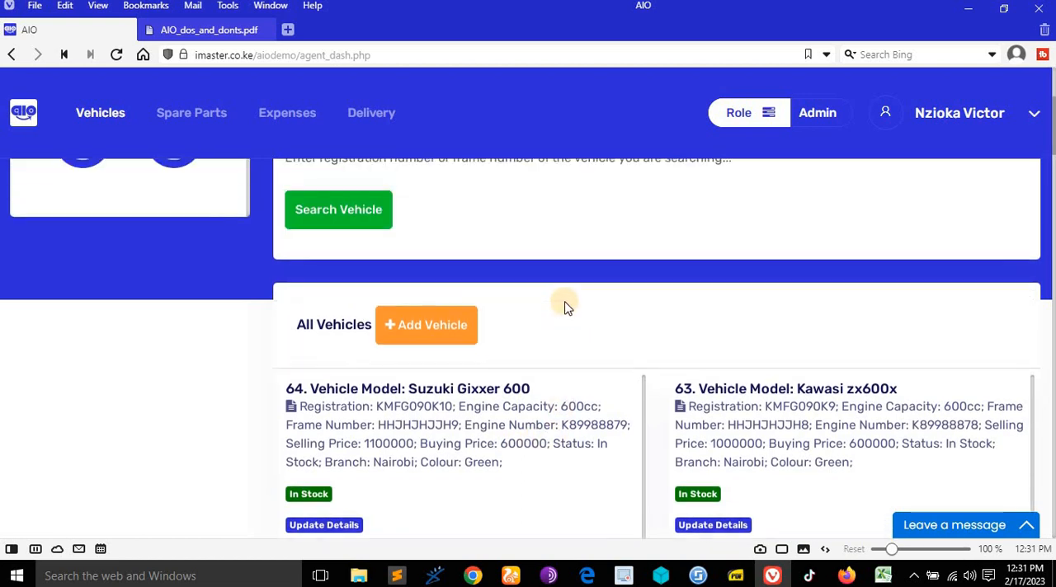
pyautogui.click(882, 575)
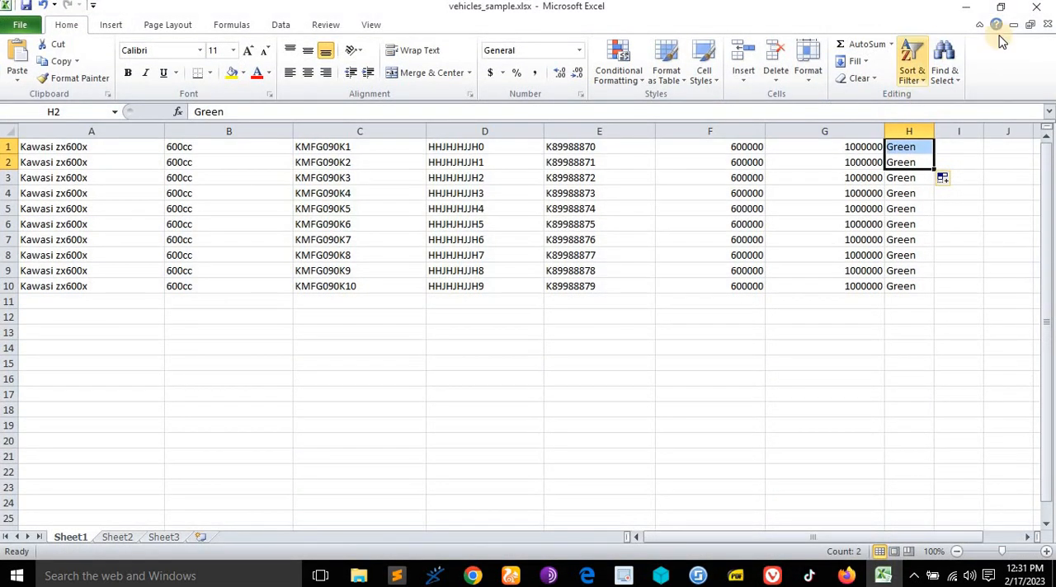
pyautogui.click(966, 7)
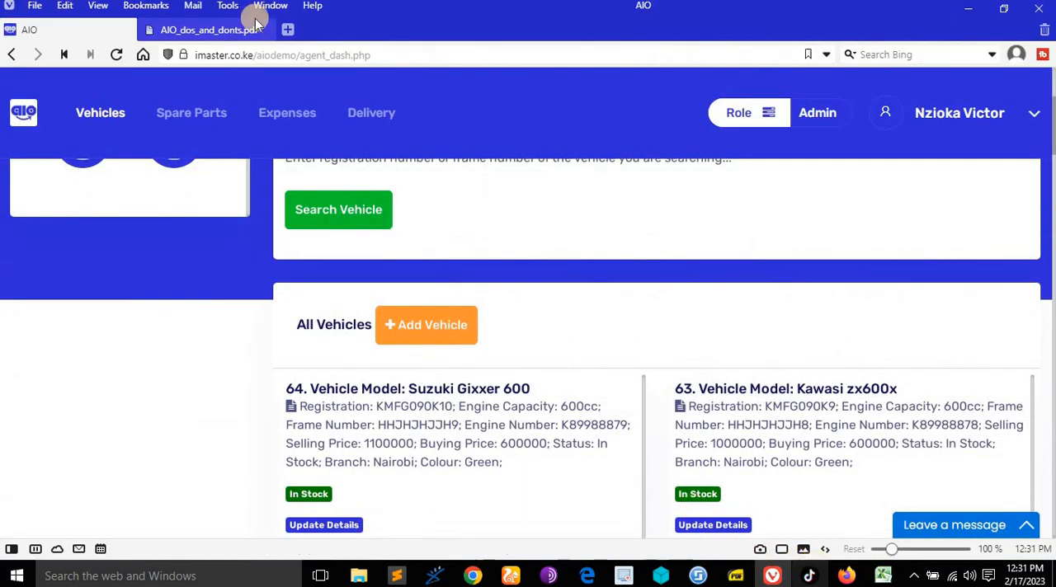
pyautogui.click(198, 30)
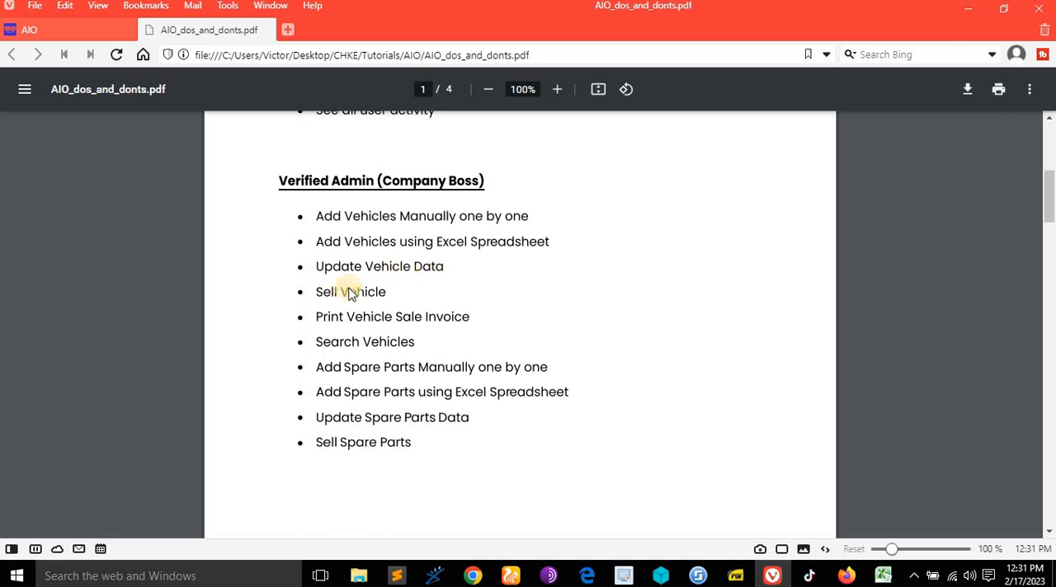
# - Return to the AIO vehicle list and open the sale form for vehicle 64, the in-stock Suzuki Gixxer 600
pyautogui.click(92, 30)
pyautogui.scroll(-3, 638, 254)
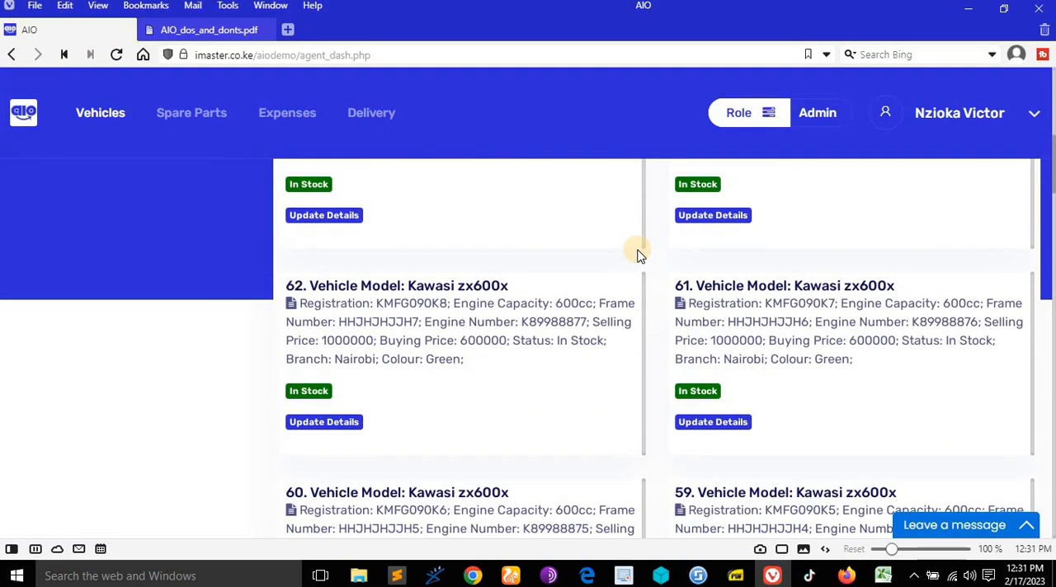
pyautogui.scroll(3, 537, 243)
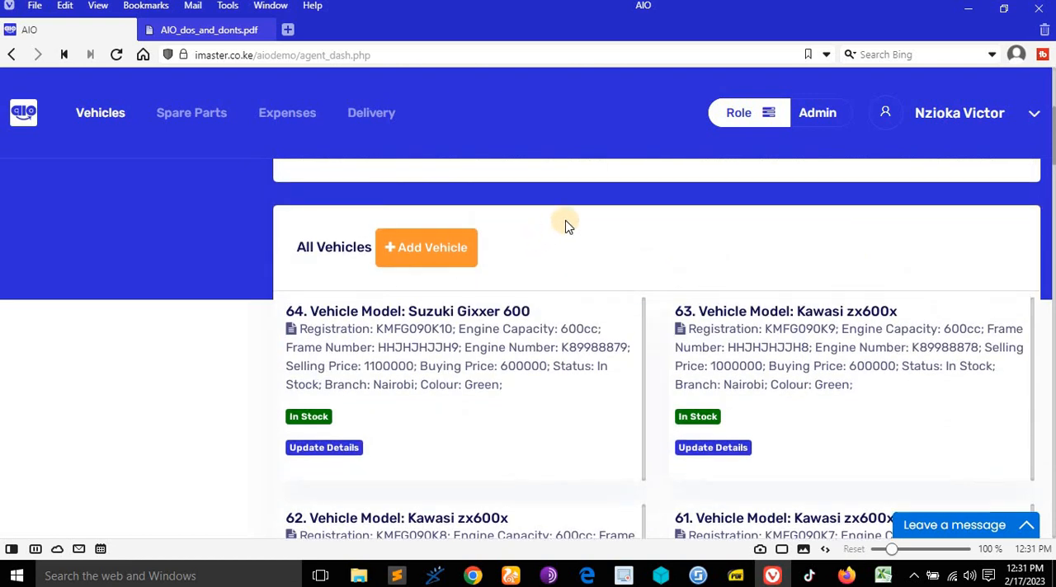
pyautogui.scroll(-3, 566, 229)
pyautogui.scroll(3, 556, 236)
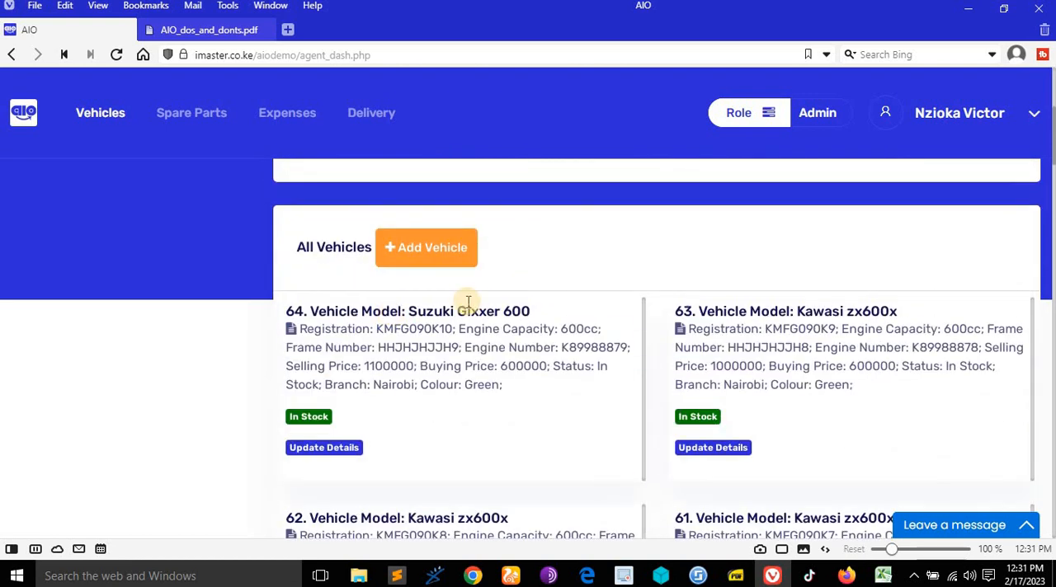
pyautogui.scroll(-1, 476, 305)
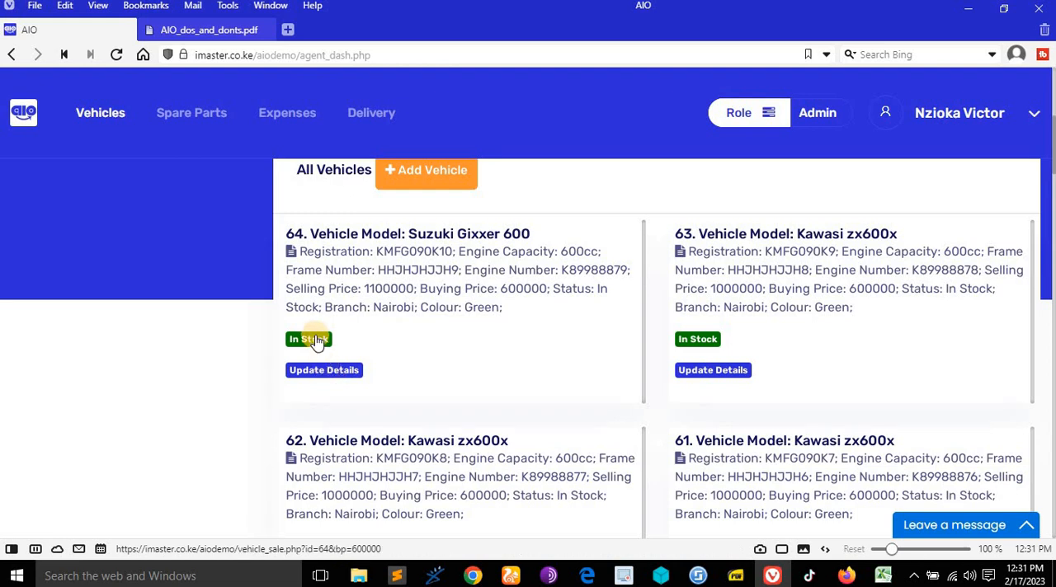
pyautogui.click(320, 342)
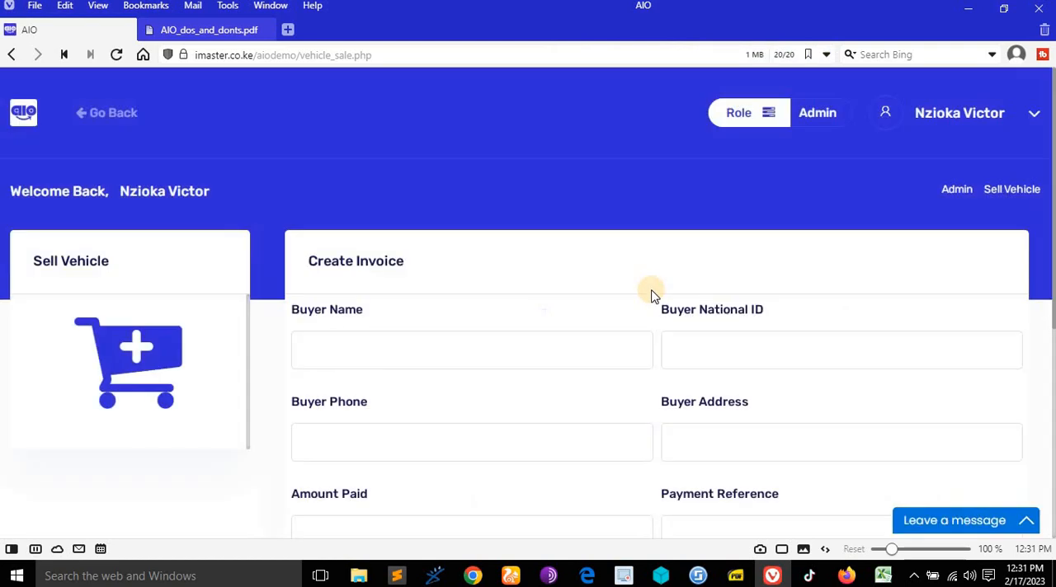
# - Fill in the buyer's name, national ID, phone number and address on the sale invoice form
pyautogui.click(499, 278)
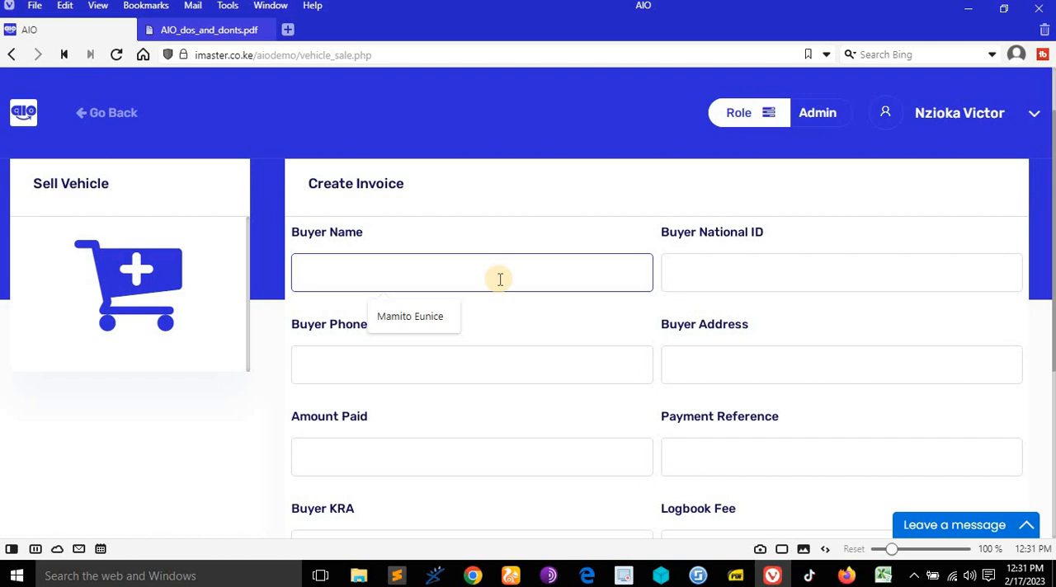
pyautogui.write('Donald Trump')
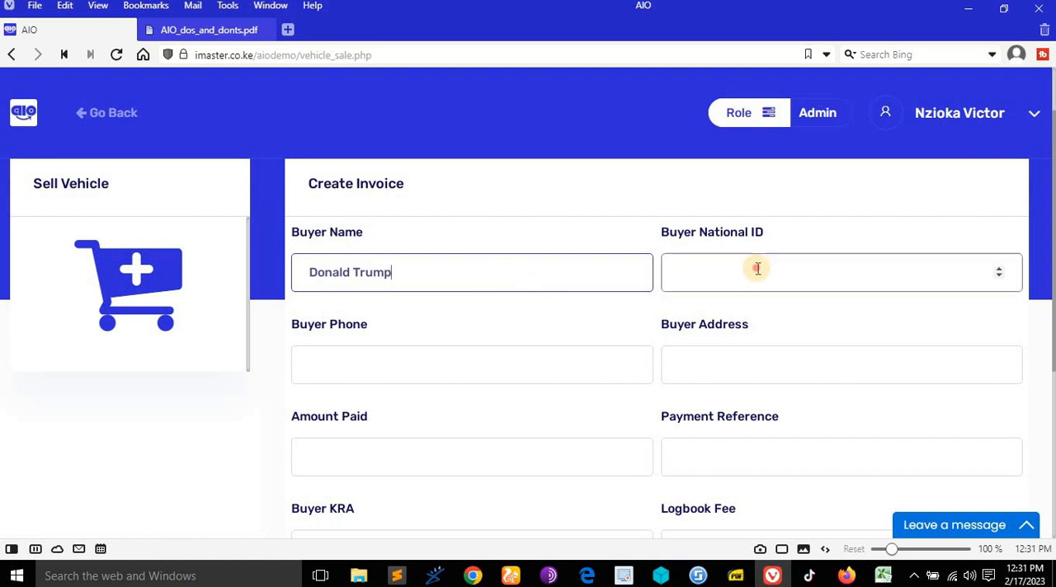
pyautogui.click(689, 272)
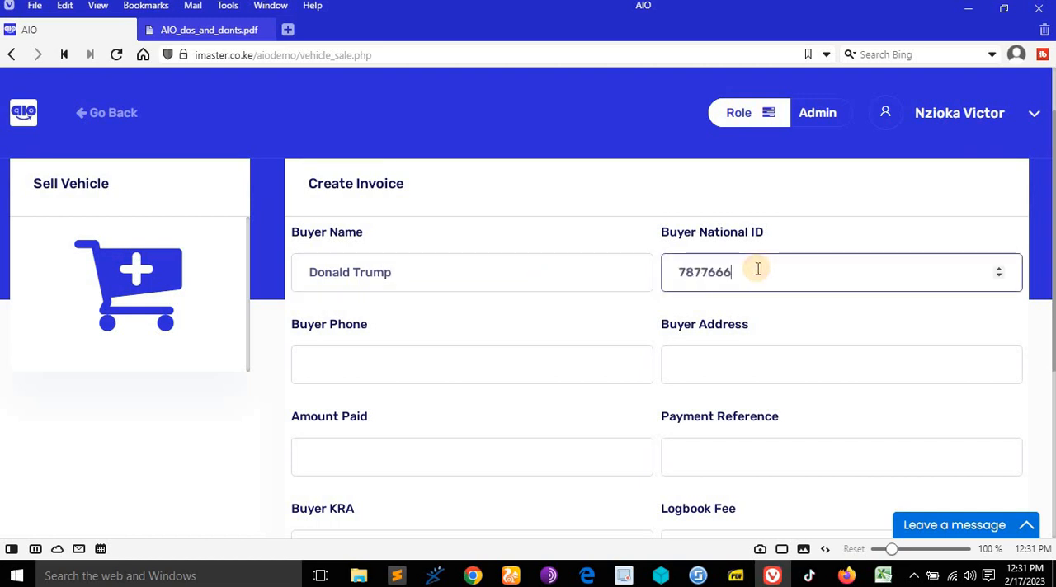
pyautogui.click(568, 375)
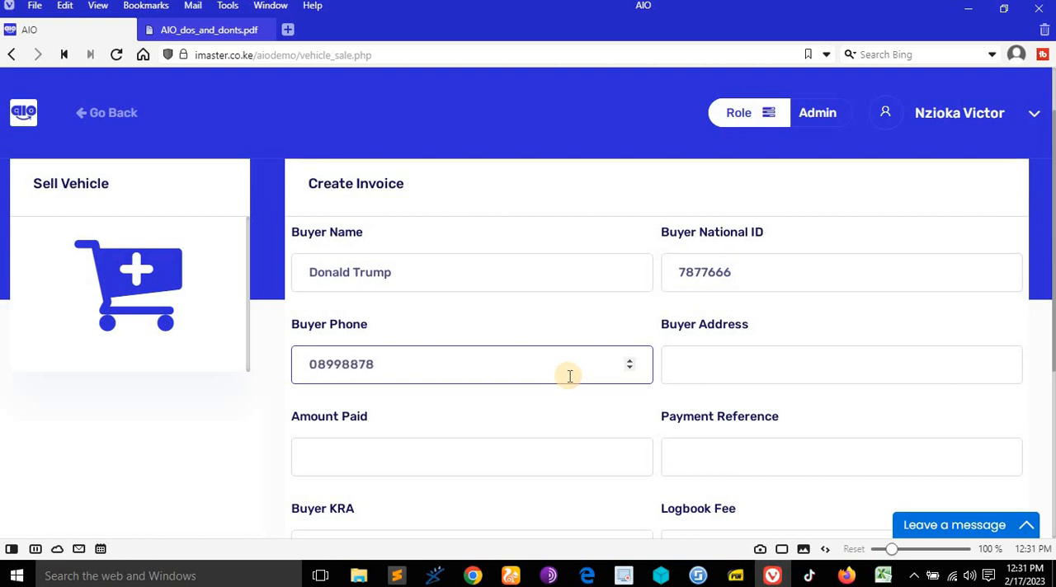
pyautogui.click(732, 372)
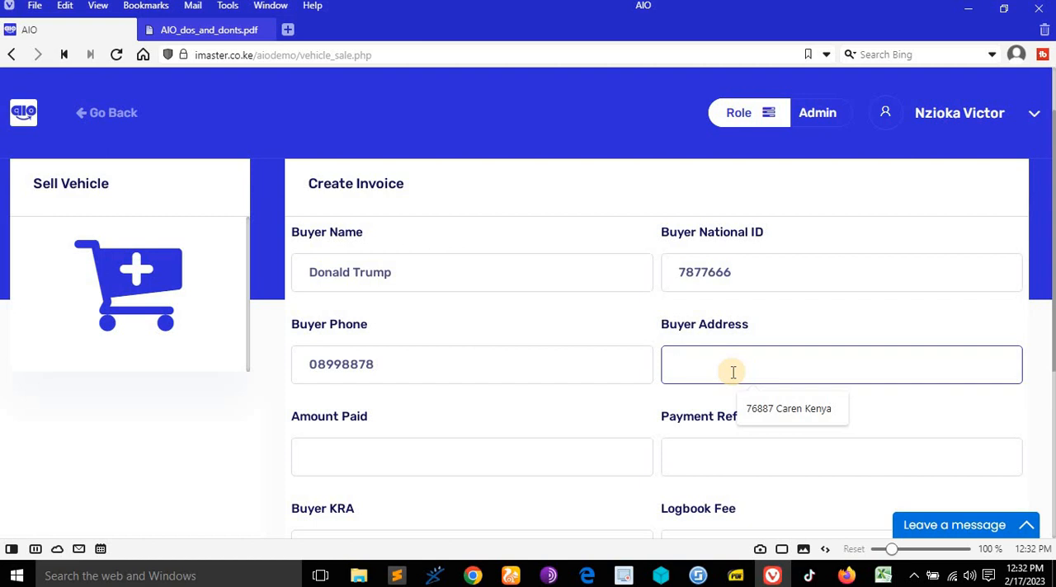
pyautogui.click(766, 410)
# - Set the amount paid to 1100000 and enter the Equity payment reference
pyautogui.scroll(-3, 441, 358)
pyautogui.click(440, 226)
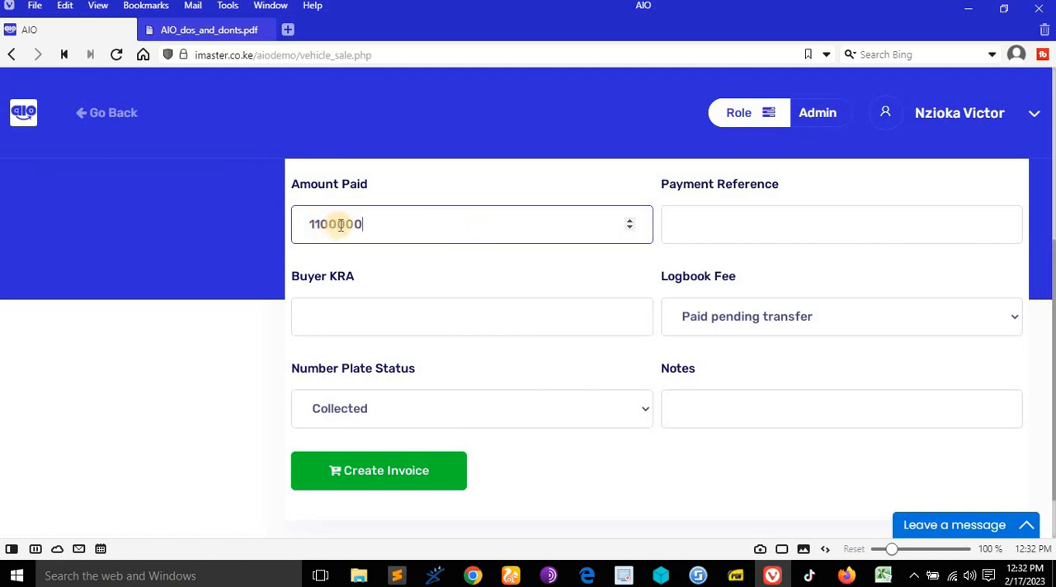
pyautogui.click(709, 226)
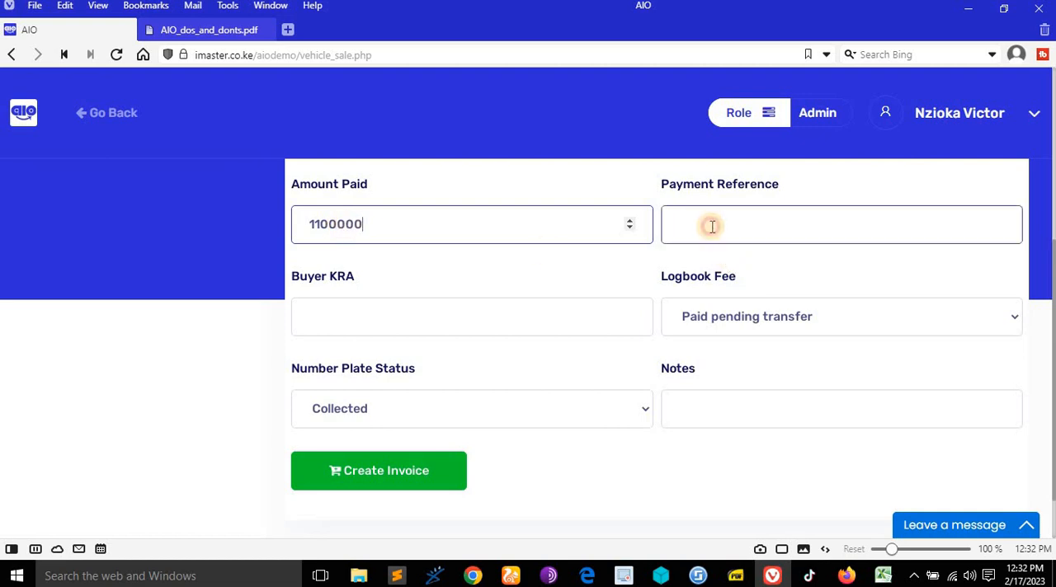
pyautogui.click(815, 275)
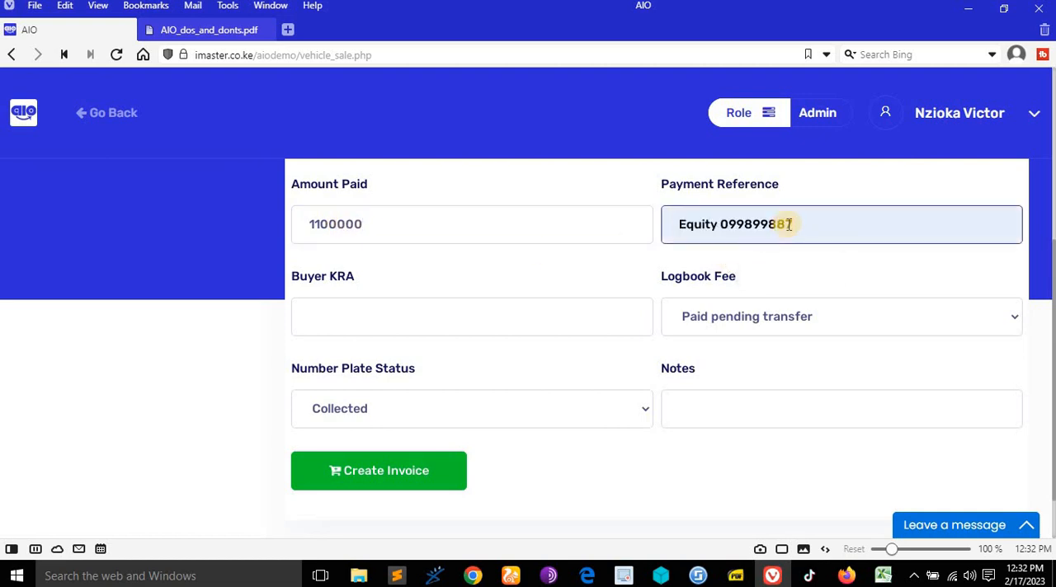
pyautogui.press('BackSpace')
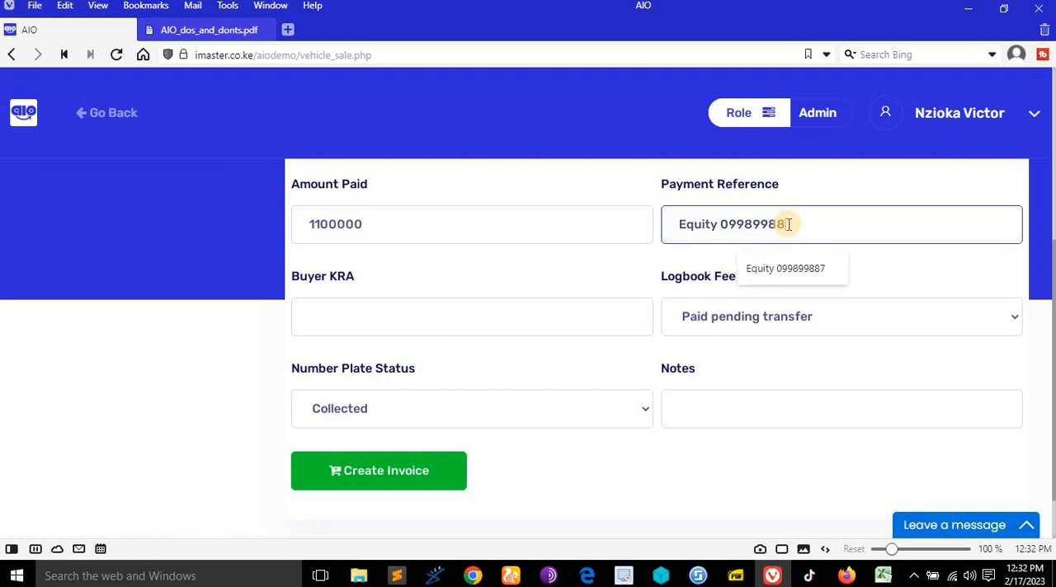
pyautogui.write('t')
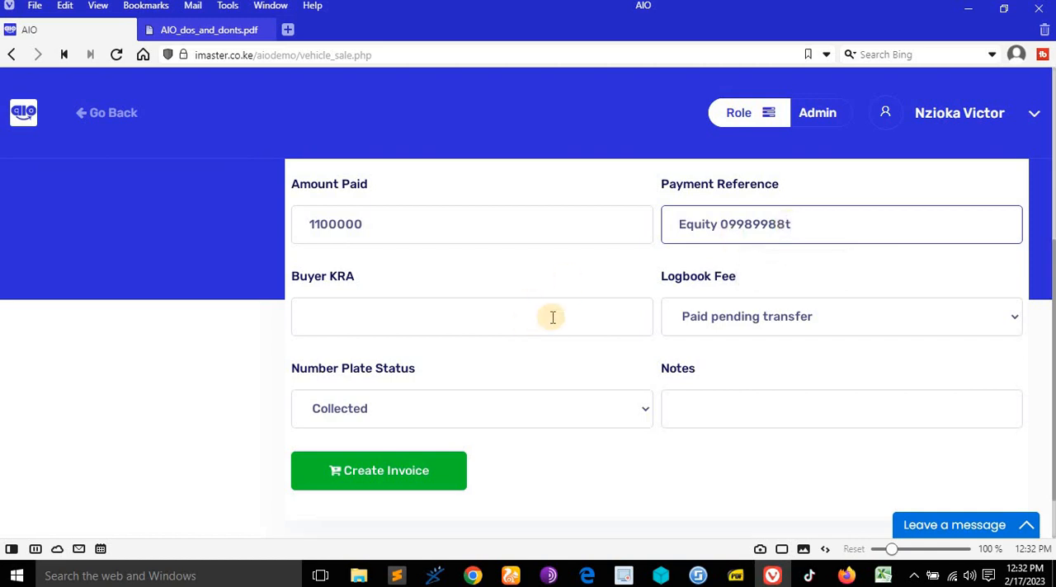
# - Enter the buyer's KRA number and set the logbook fee to Not Paid
pyautogui.click(482, 313)
pyautogui.click(424, 354)
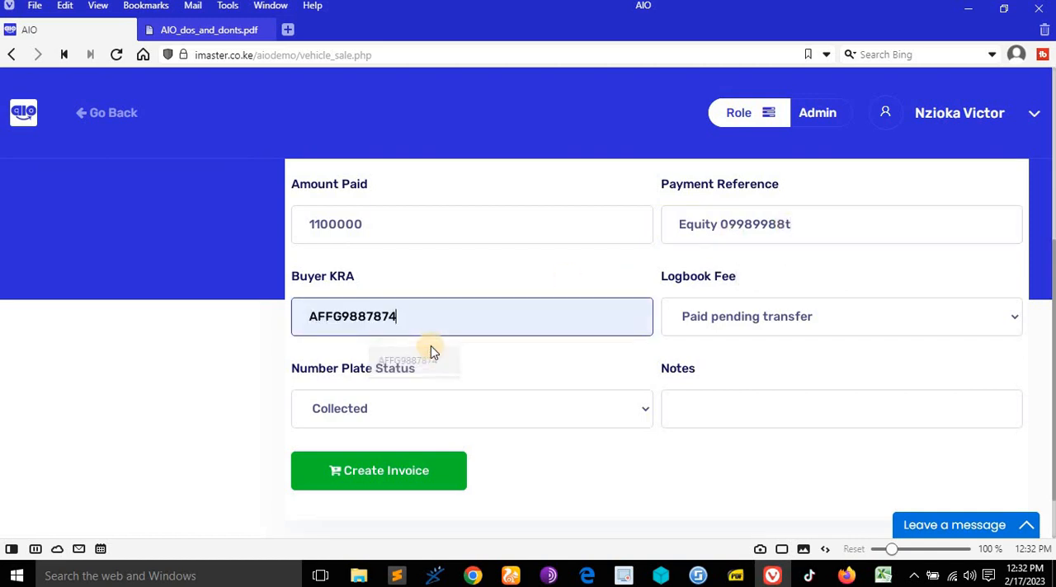
pyautogui.write('6')
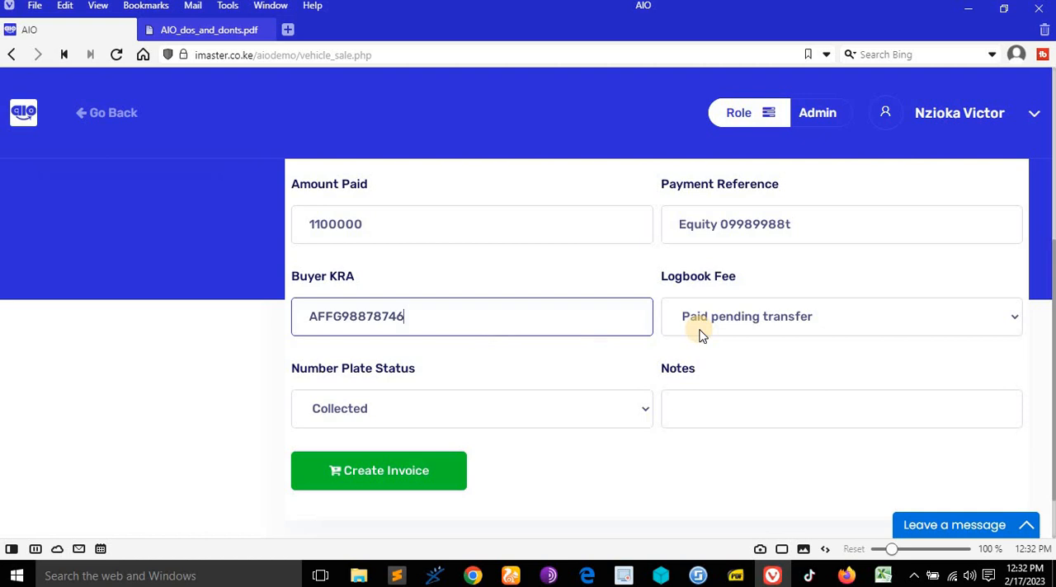
pyautogui.click(742, 315)
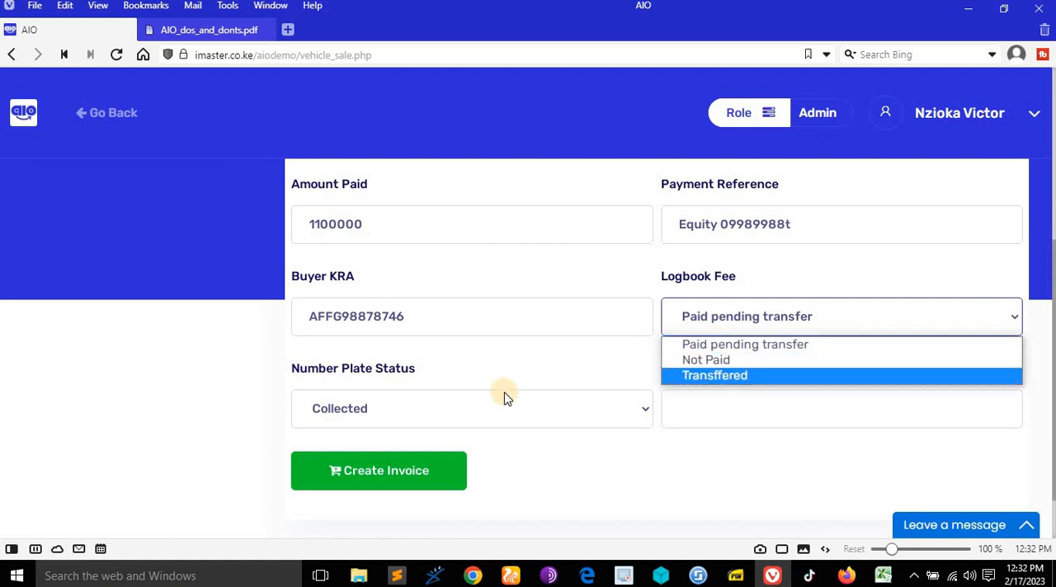
pyautogui.click(736, 361)
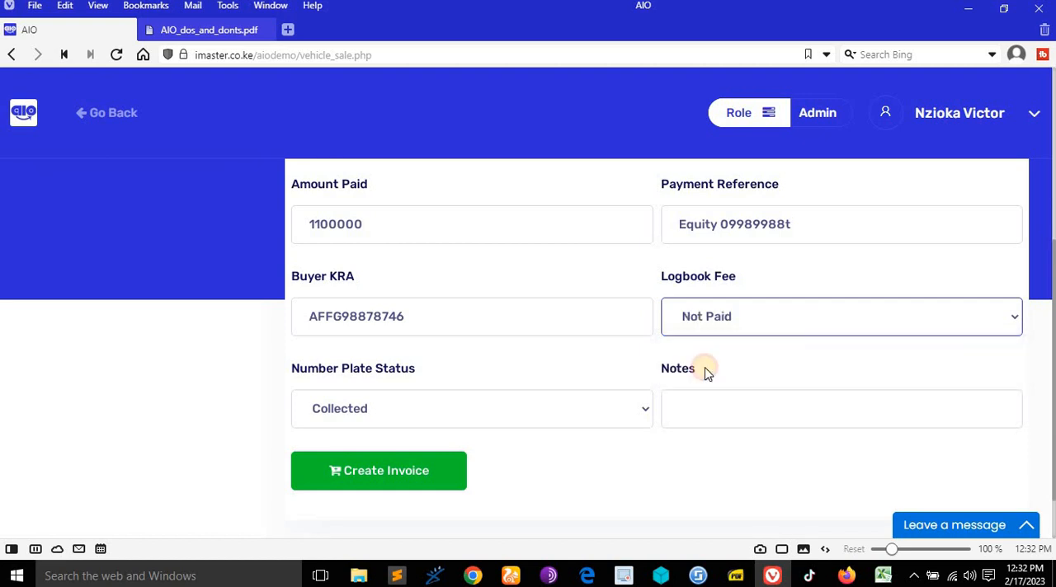
# - Keep the number plate status as Collected, add the note "Buyer is a clown" and create the invoice
pyautogui.click(583, 411)
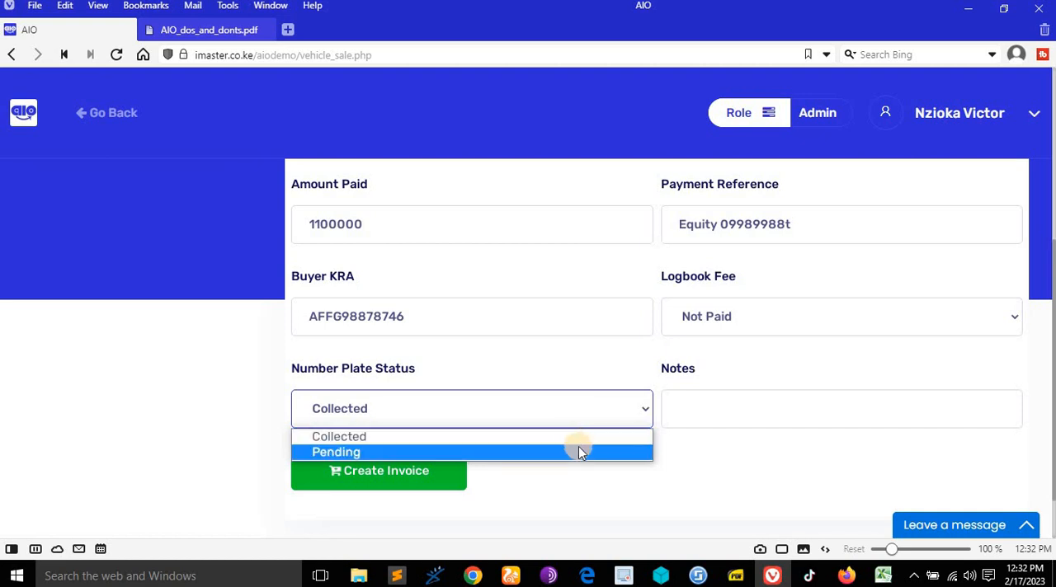
pyautogui.click(576, 444)
pyautogui.click(752, 402)
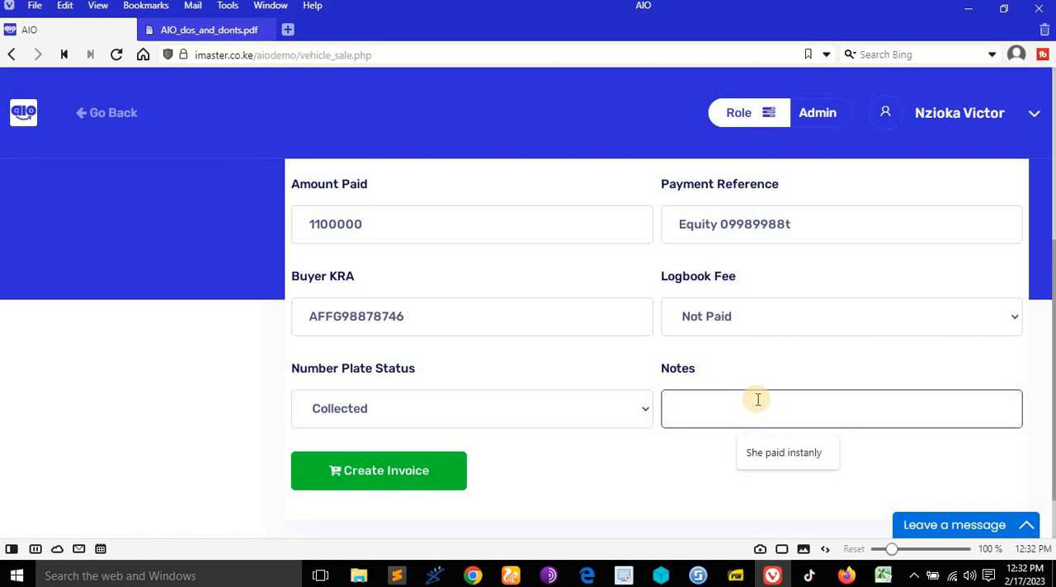
pyautogui.write('Buyer is a clown')
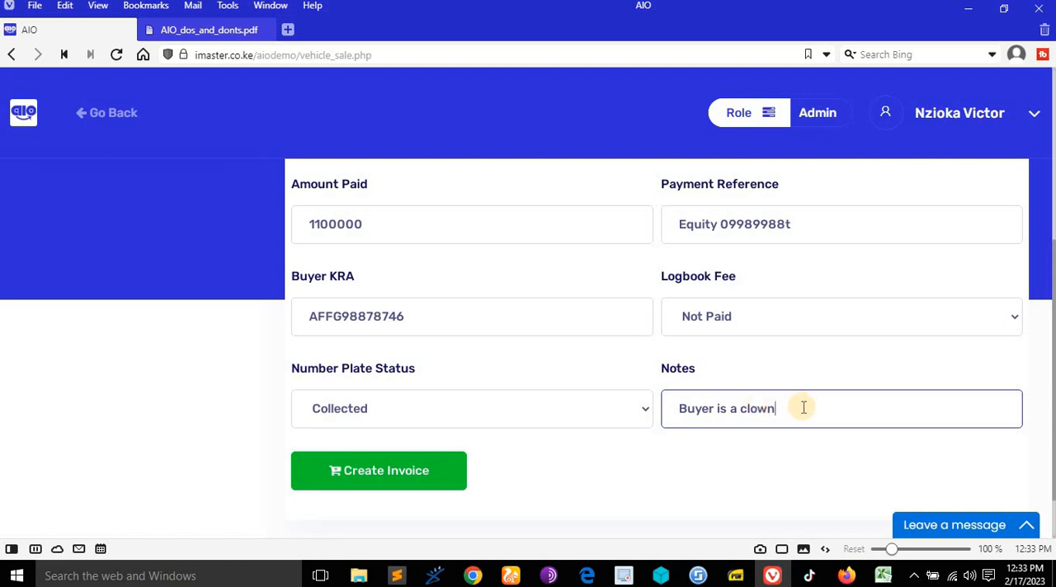
pyautogui.click(435, 478)
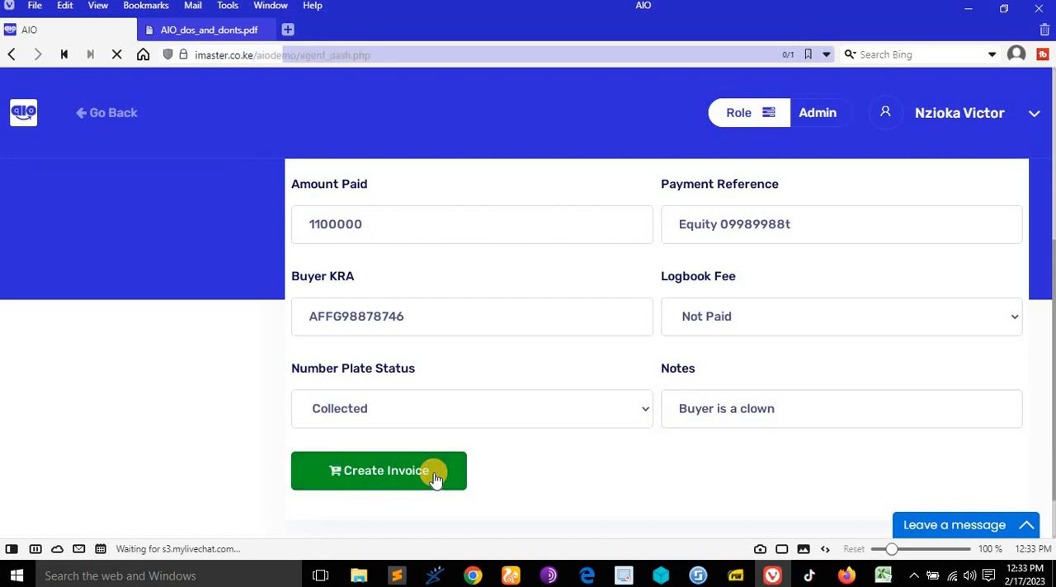
# - Check vehicle 64's sale status in the vehicle list, and consult the Verified Admin rights in AIO_dos_and_donts.pdf
pyautogui.scroll(-5, 482, 399)
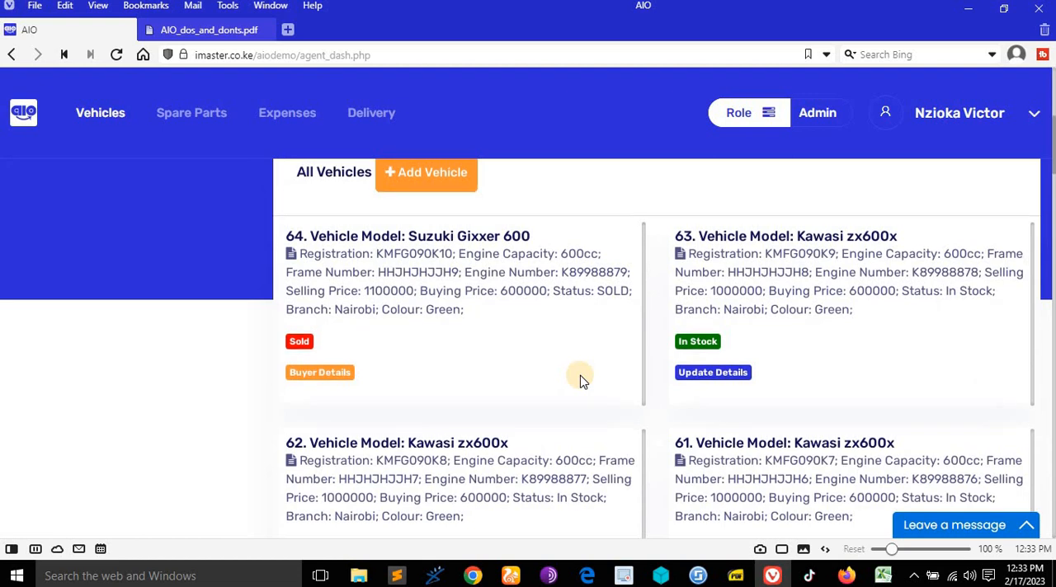
pyautogui.scroll(1, 580, 381)
pyautogui.scroll(-3, 582, 379)
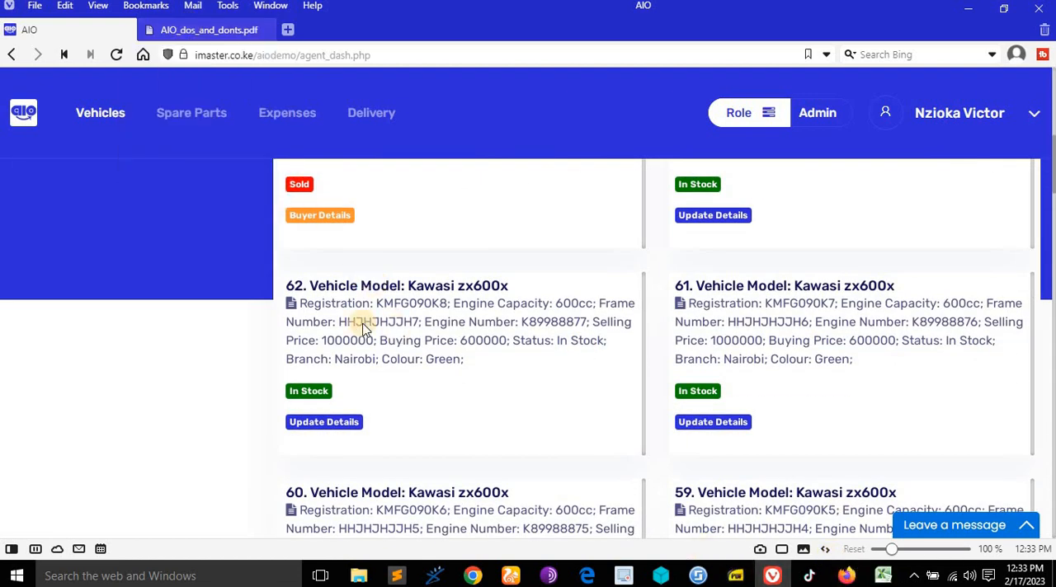
pyautogui.scroll(3, 433, 269)
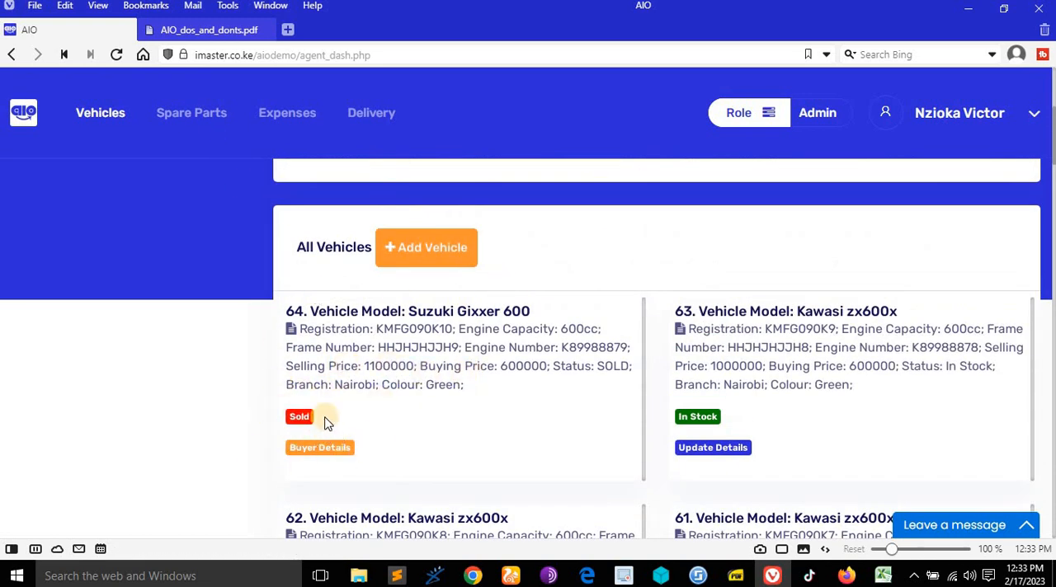
pyautogui.click(208, 28)
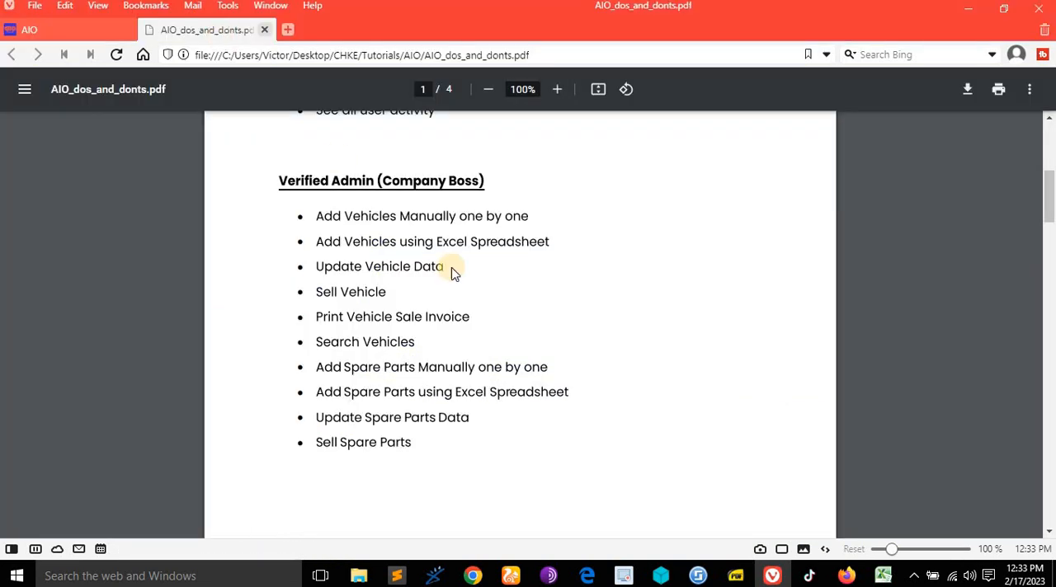
# - Return to the AIO vehicle list and open the buyer details invoice of the sold Suzuki Gixxer 600
pyautogui.click(80, 25)
pyautogui.scroll(-3, 507, 337)
pyautogui.scroll(2, 509, 343)
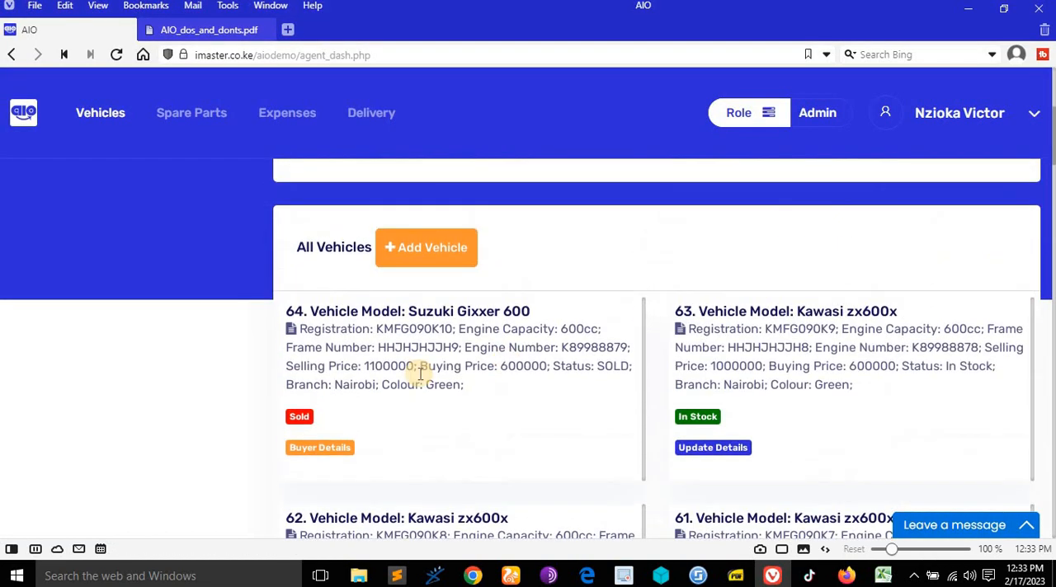
pyautogui.click(327, 456)
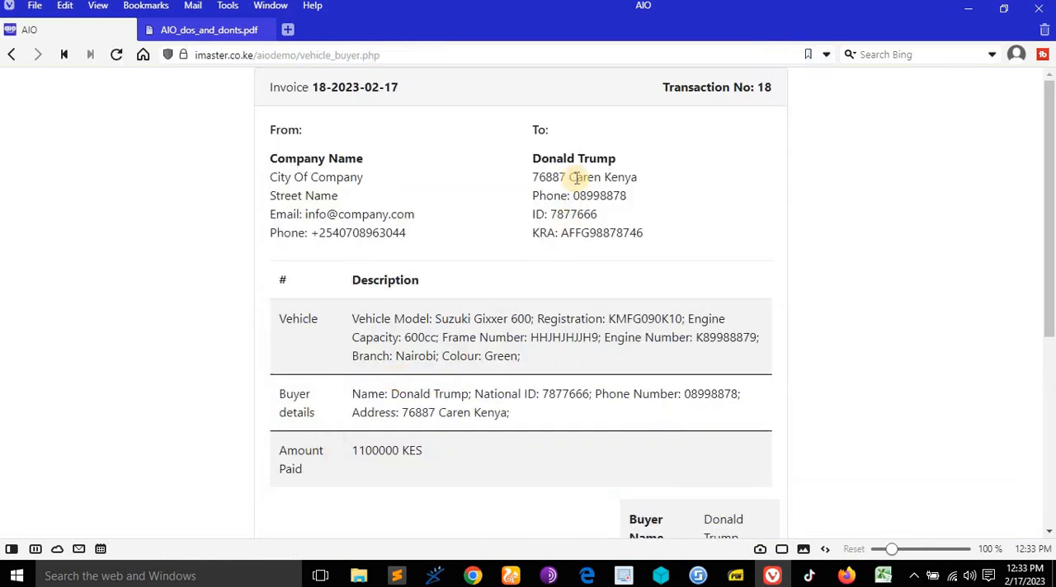
# - Print the vehicle sale invoice to a PDF, open the downloaded file without the Downloads panel, and review it
pyautogui.scroll(-4, 495, 248)
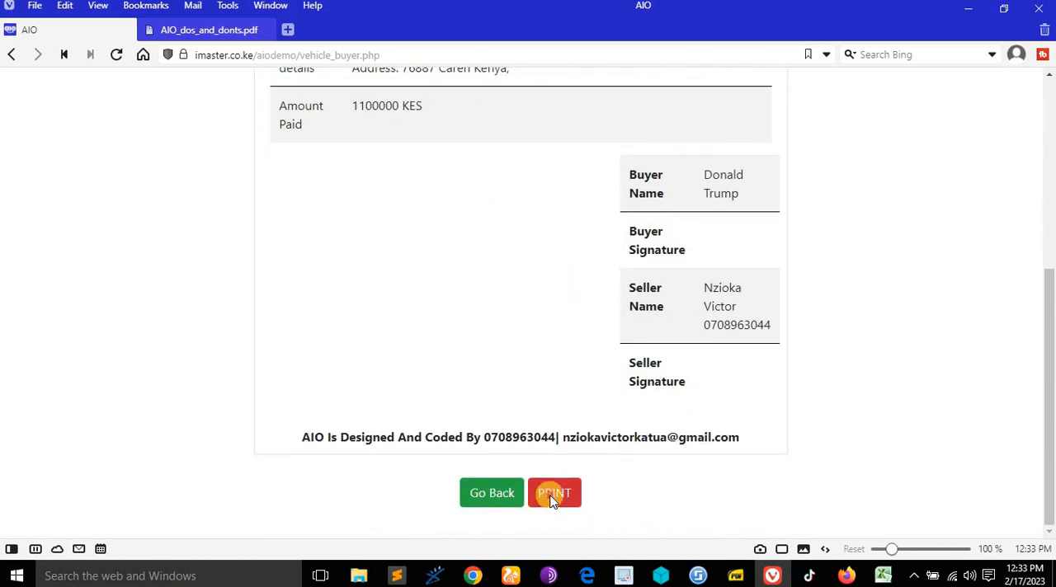
pyautogui.click(553, 495)
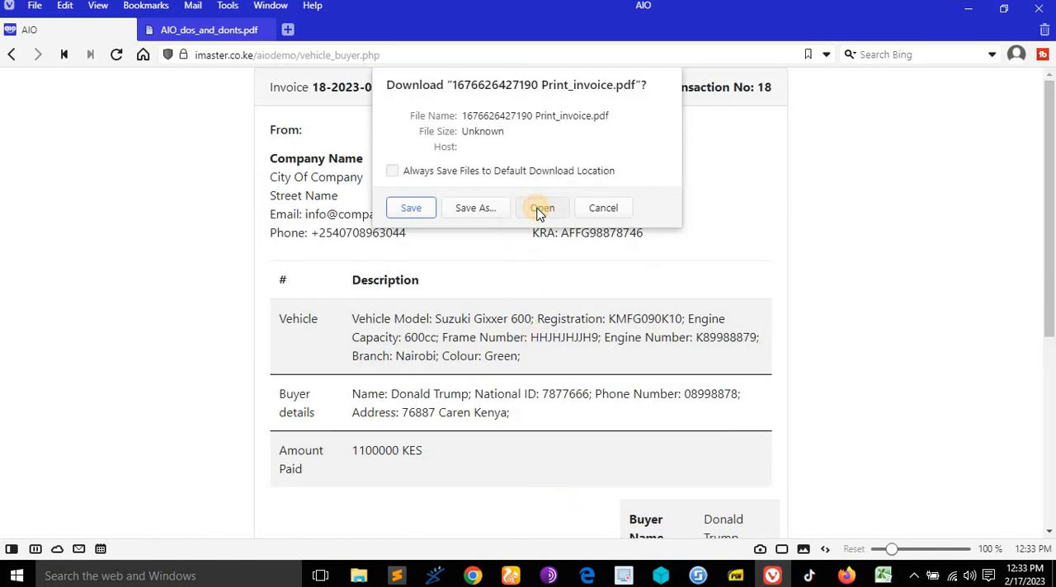
pyautogui.click(542, 208)
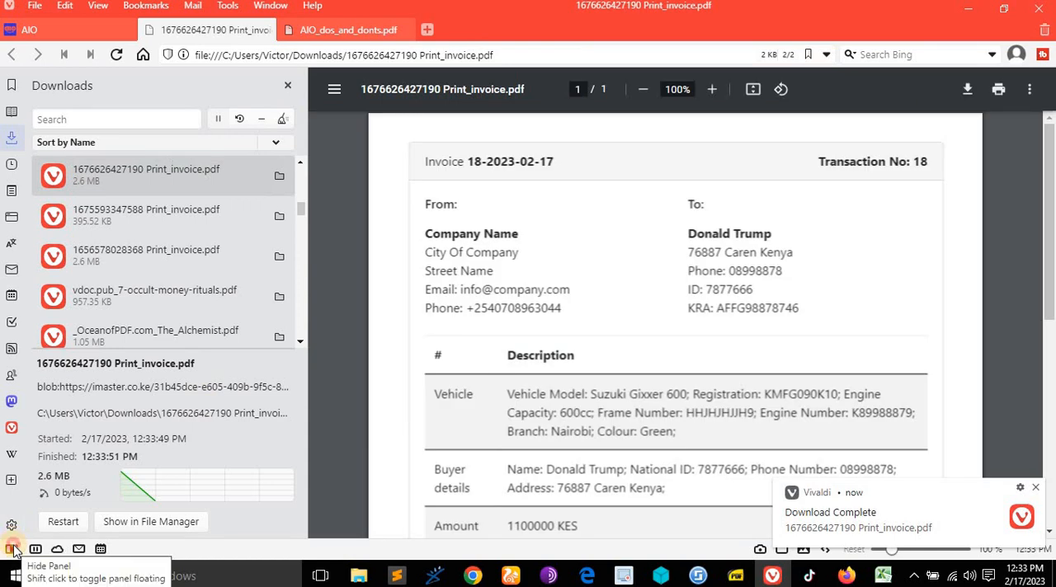
pyautogui.click(11, 548)
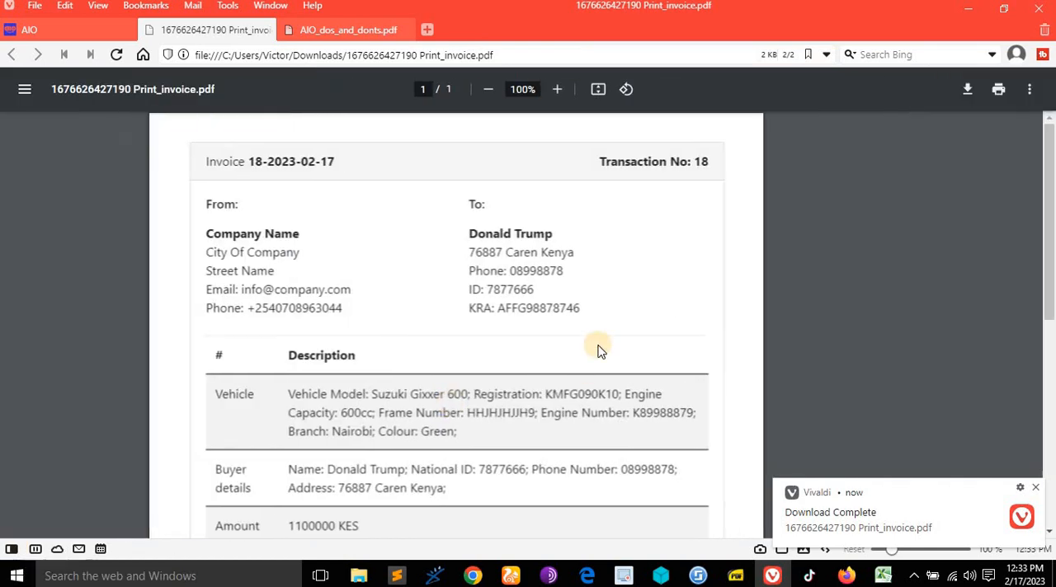
pyautogui.scroll(-10, 608, 332)
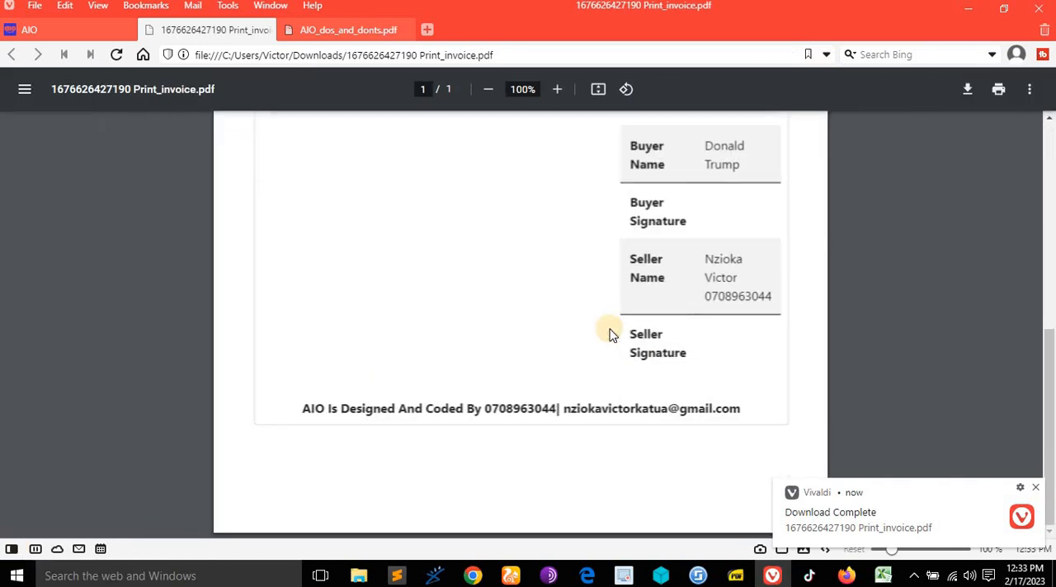
pyautogui.scroll(10, 754, 226)
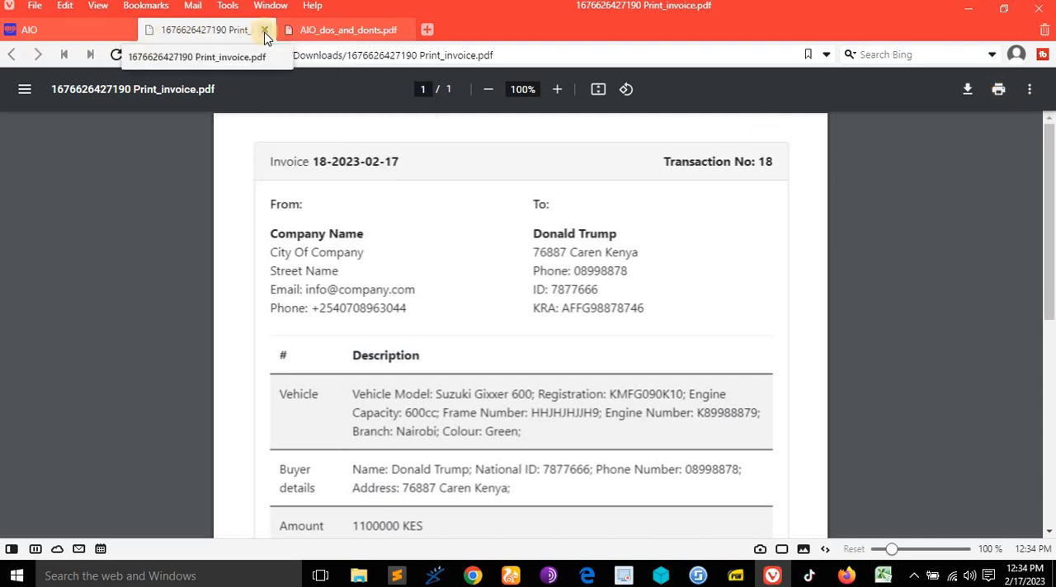
# - Close the printed invoice PDF and return from the Suzuki Gixxer 600 sale invoice to the AIO vehicle list
pyautogui.click(267, 31)
pyautogui.scroll(-4, 545, 477)
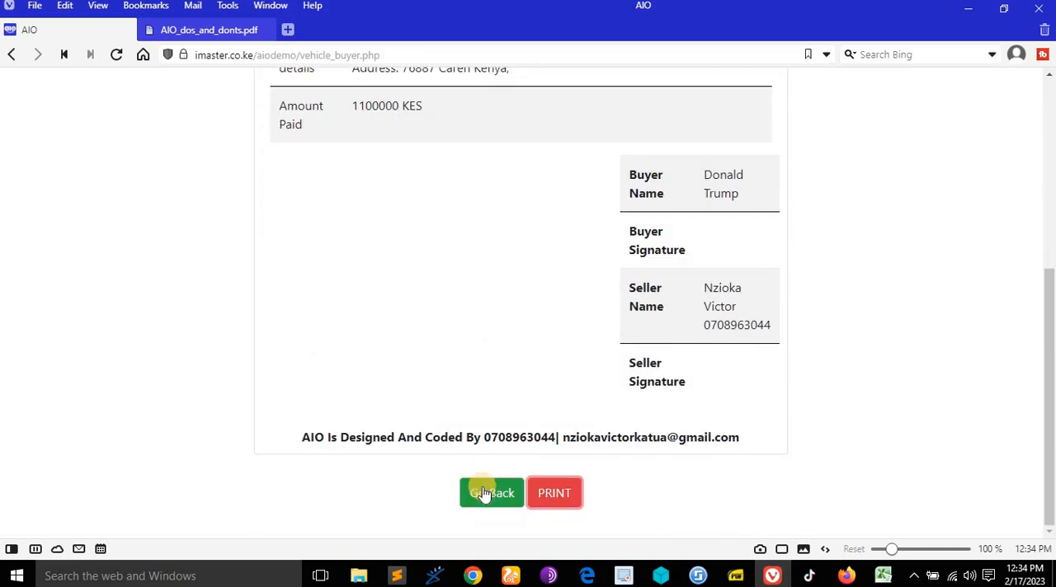
pyautogui.click(492, 495)
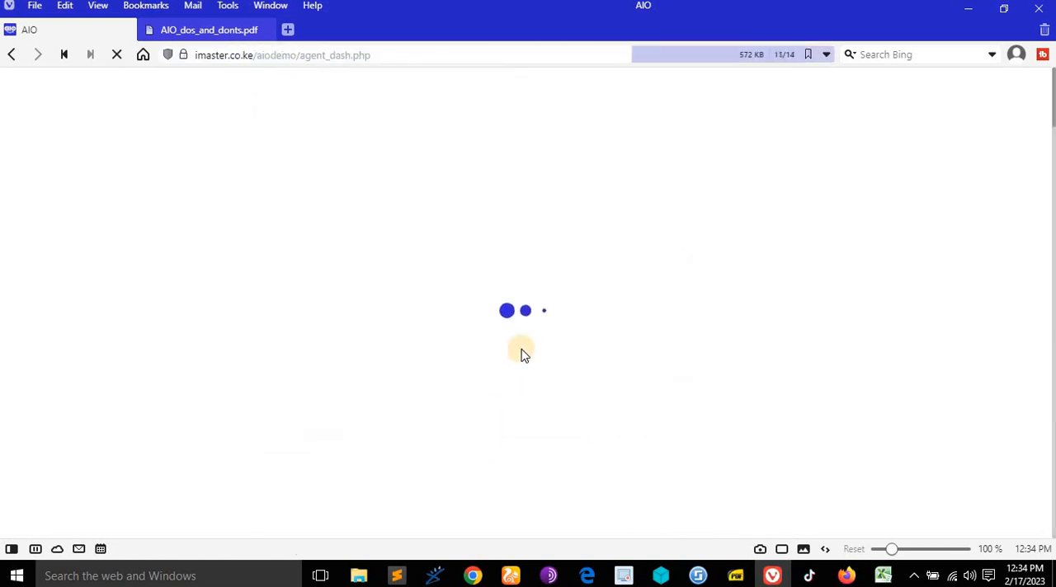
pyautogui.scroll(-3, 562, 332)
pyautogui.scroll(-3, 562, 331)
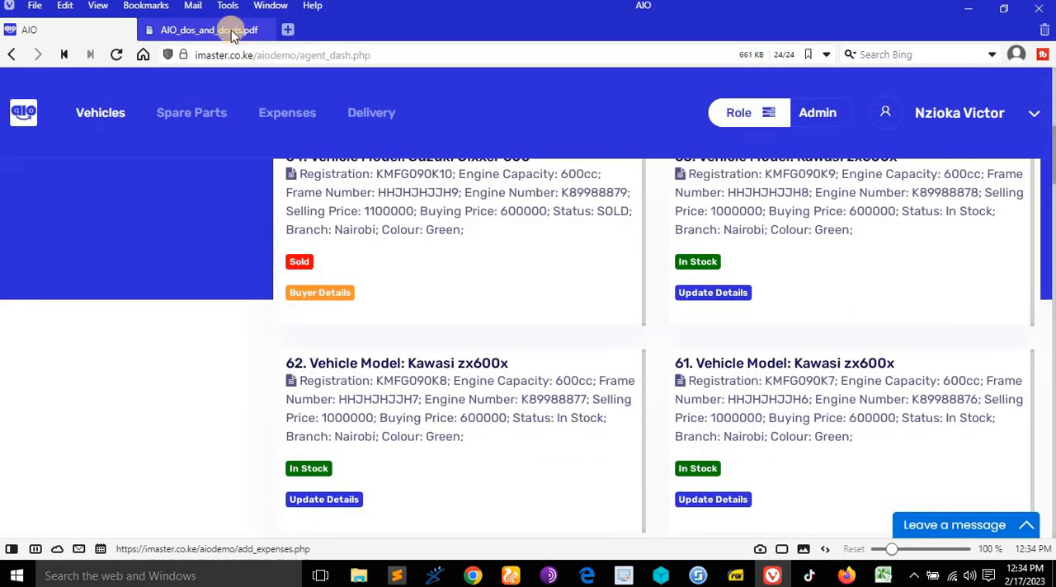
# - Consult the Verified Admin rights in AIO_dos_and_donts.pdf, and examine the search by registration or frame number in the AIO vehicle list
pyautogui.click(234, 27)
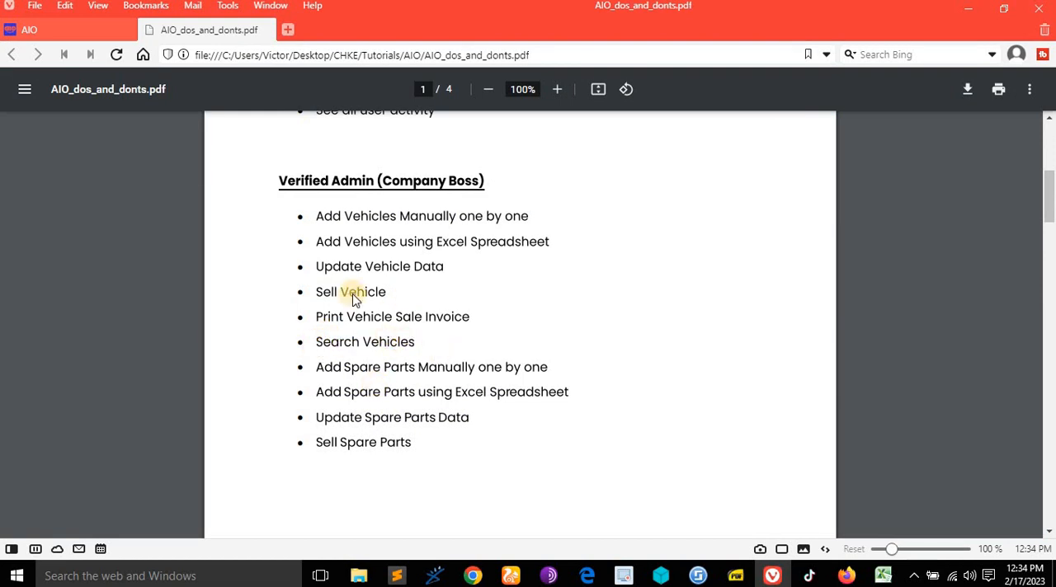
pyautogui.click(80, 34)
pyautogui.scroll(5, 523, 273)
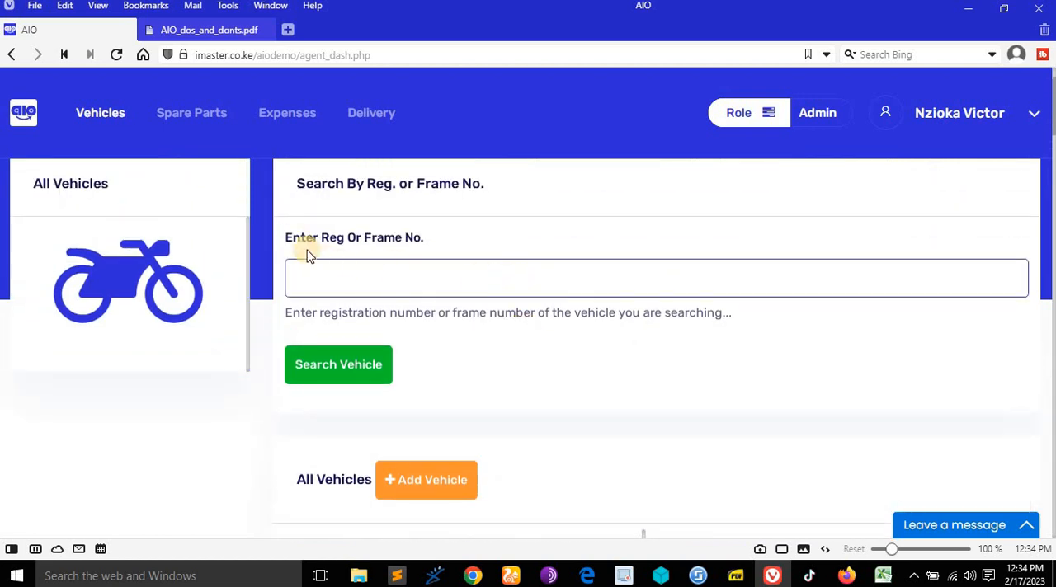
pyautogui.click(305, 238)
pyautogui.moveTo(305, 238); pyautogui.dragTo(462, 236)
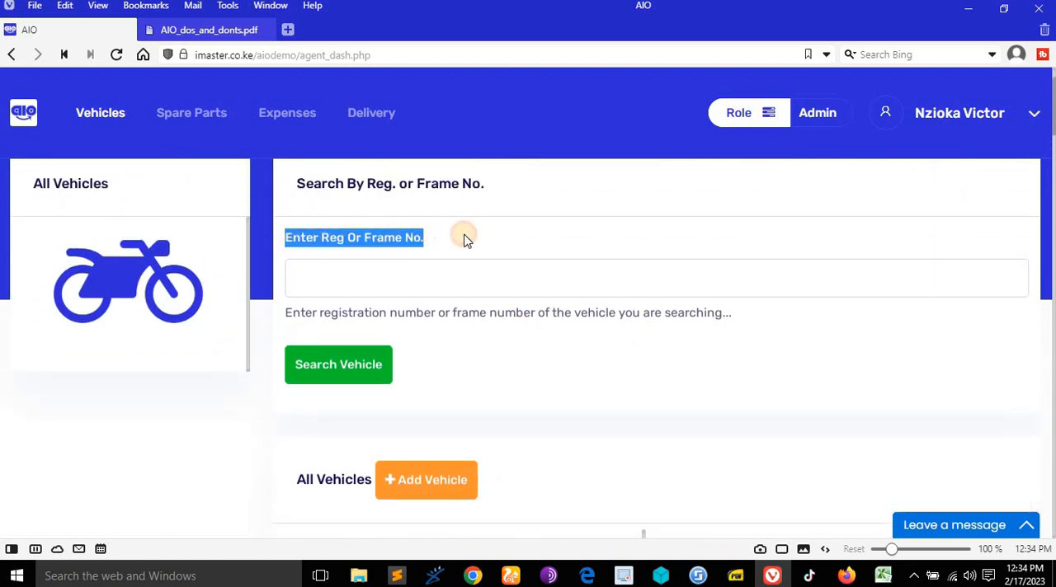
pyautogui.click(509, 302)
pyautogui.scroll(-2, 532, 331)
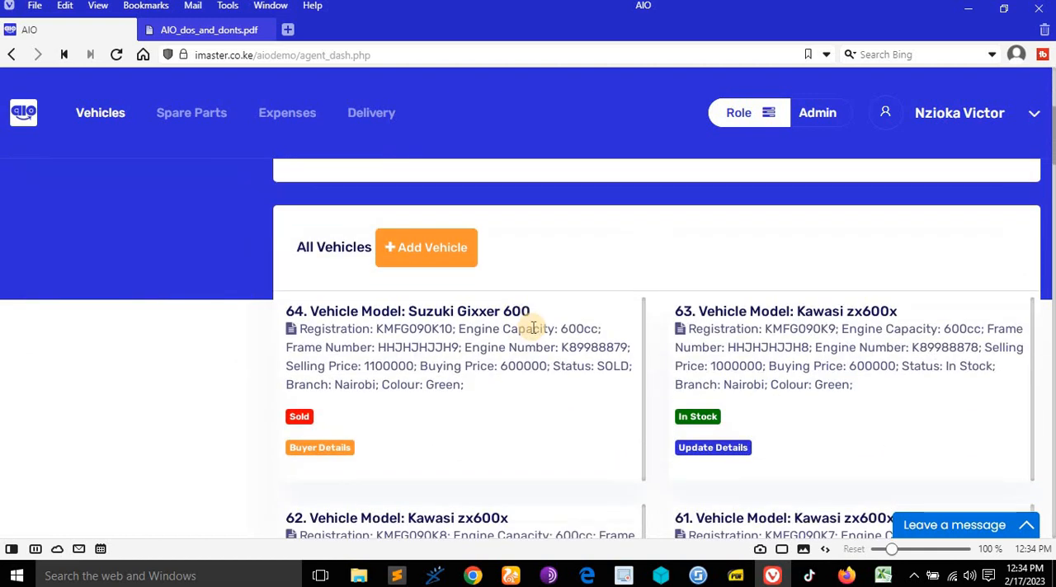
pyautogui.scroll(2, 532, 331)
# - Search the vehicles for "suzuki" and review the matches
pyautogui.click(413, 277)
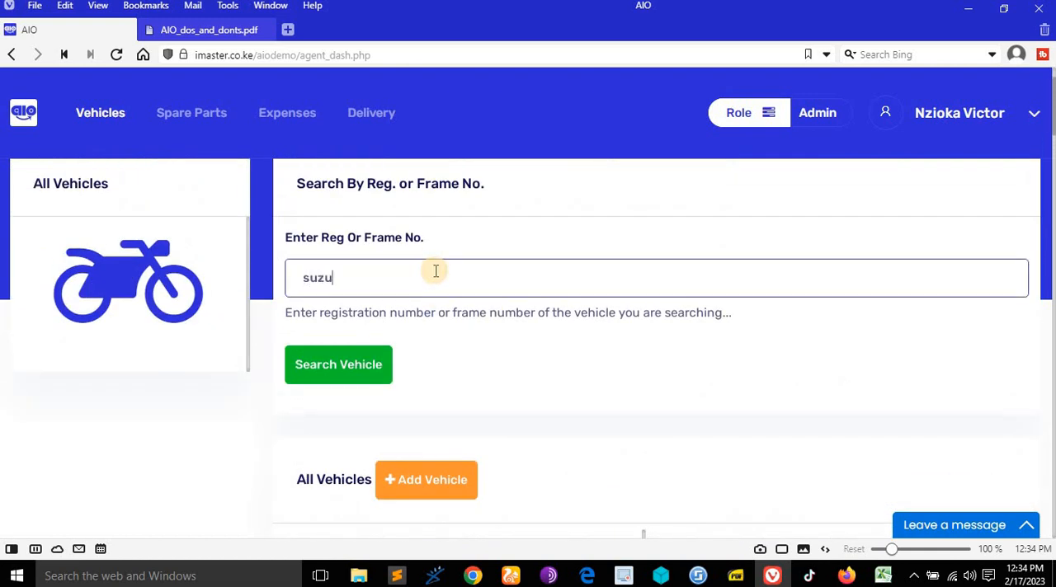
pyautogui.click(353, 363)
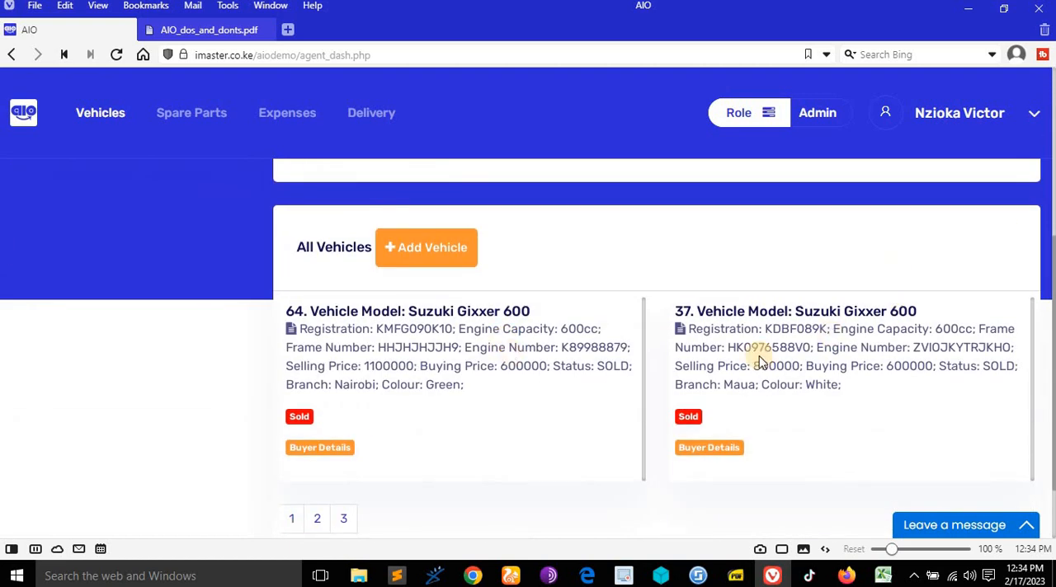
pyautogui.scroll(4, 568, 330)
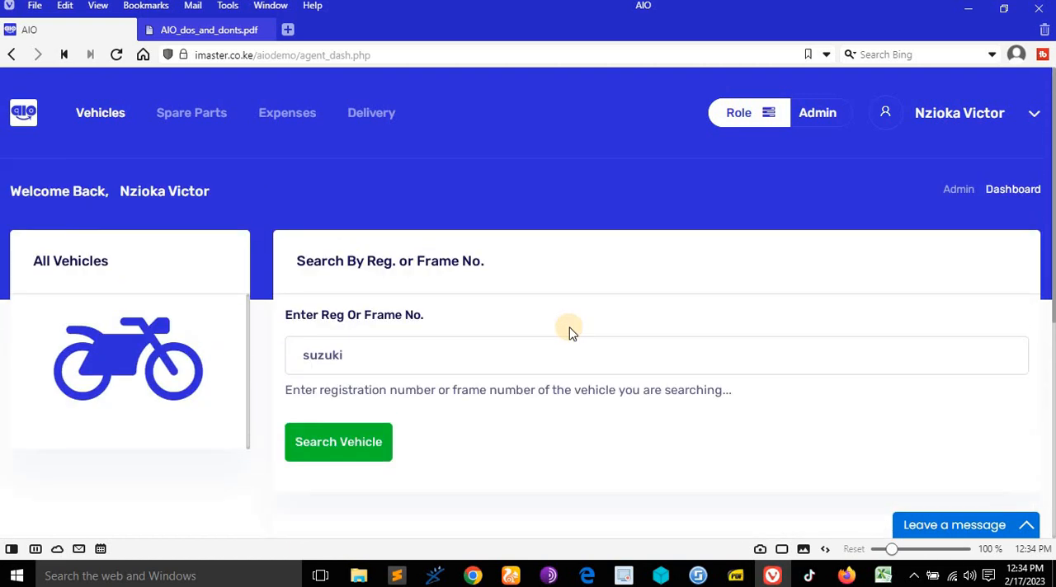
# - Replace the vehicle search term with a search for the Skygo model and look through the matching vehicles
pyautogui.scroll(-2, 347, 200)
pyautogui.click(347, 200)
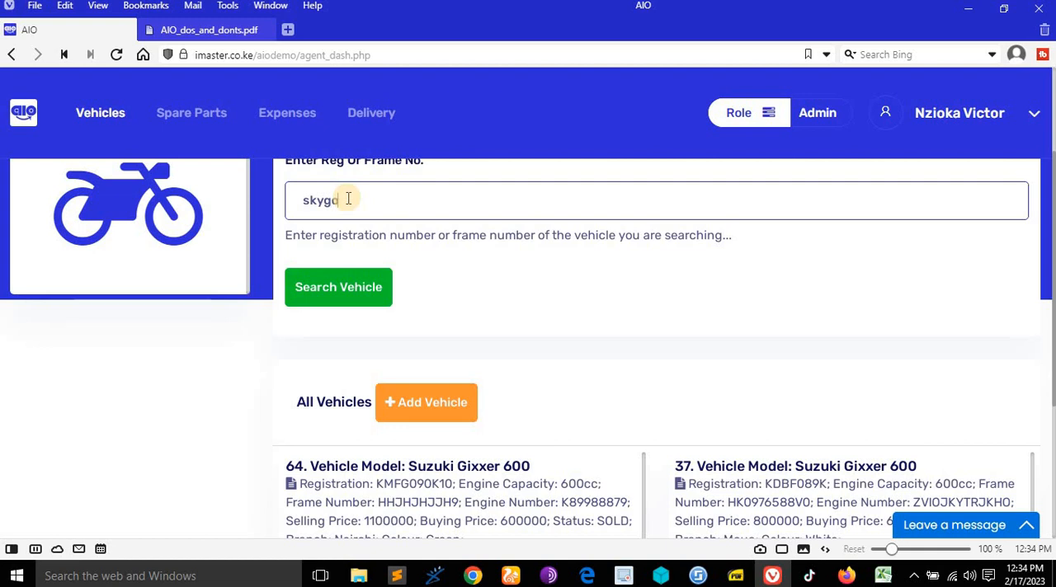
pyautogui.click(339, 288)
pyautogui.scroll(-3, 514, 289)
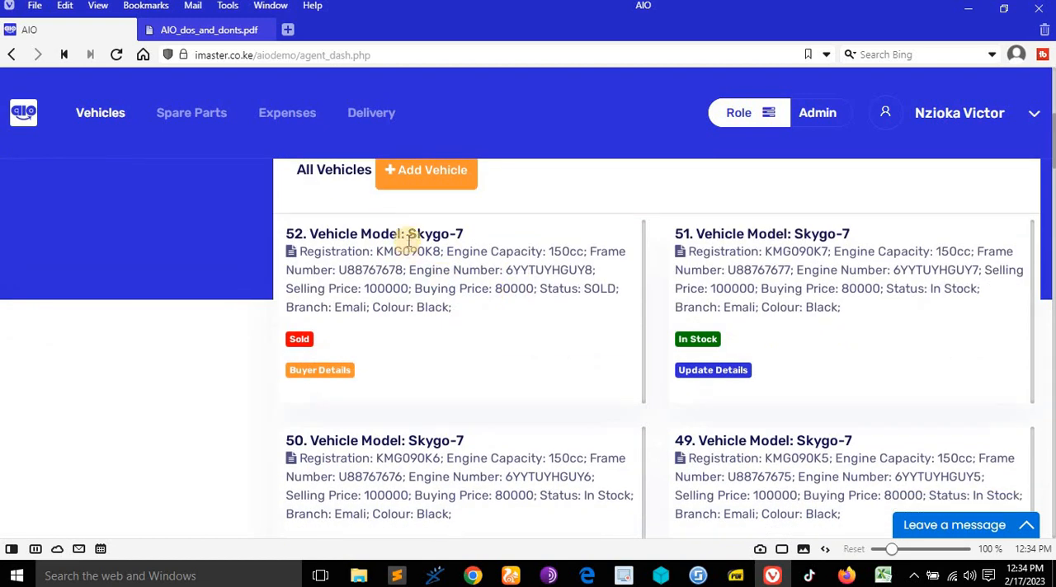
pyautogui.scroll(-2, 790, 405)
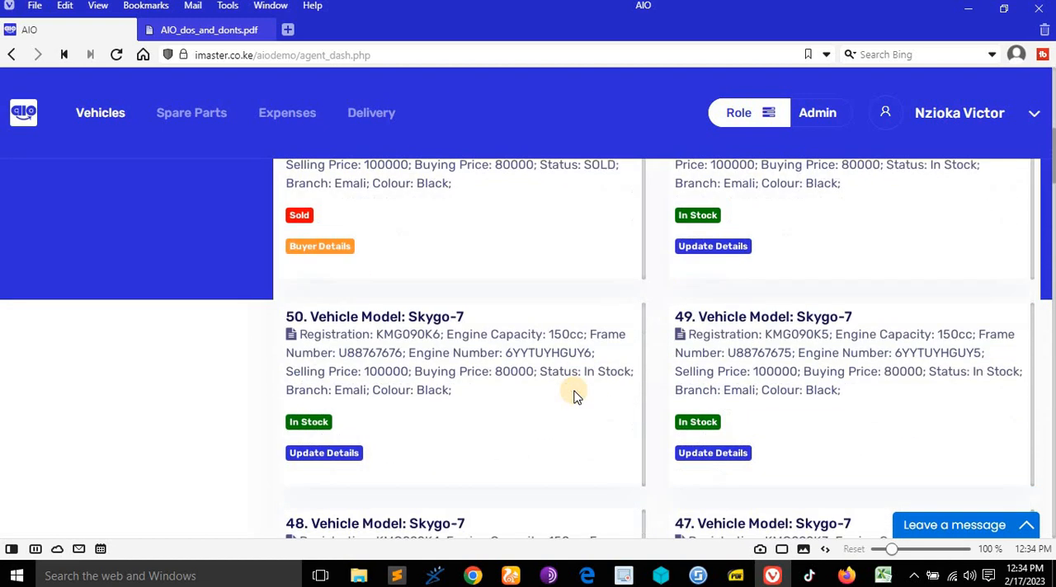
pyautogui.scroll(5, 536, 396)
pyautogui.scroll(-1, 484, 410)
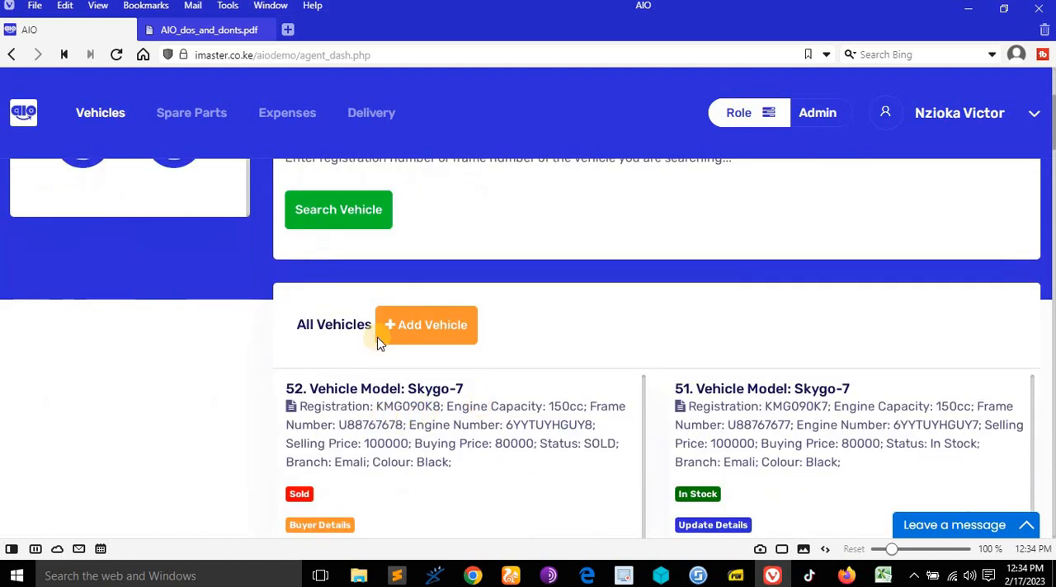
# - Search the vehicles by branch with "nairobi" and check the branch of the listed vehicles
pyautogui.scroll(2, 396, 426)
pyautogui.moveTo(367, 278); pyautogui.dragTo(216, 282)
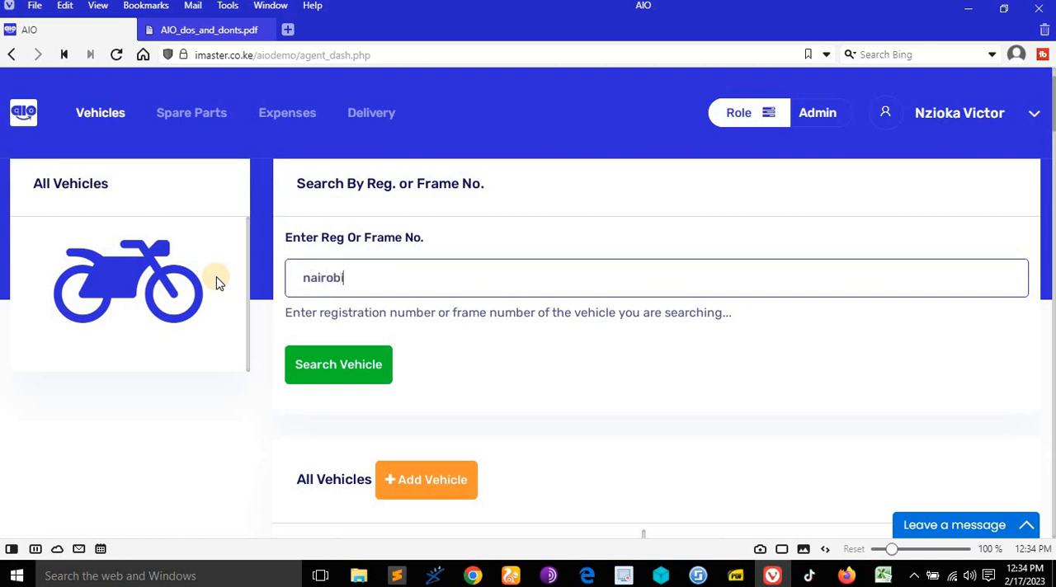
pyautogui.click(320, 353)
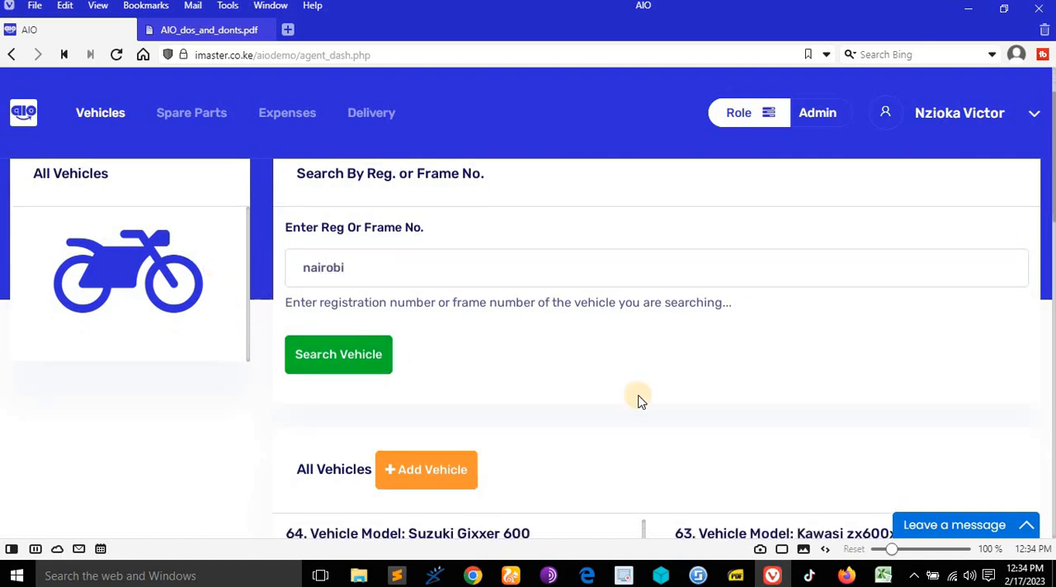
pyautogui.scroll(-2, 636, 403)
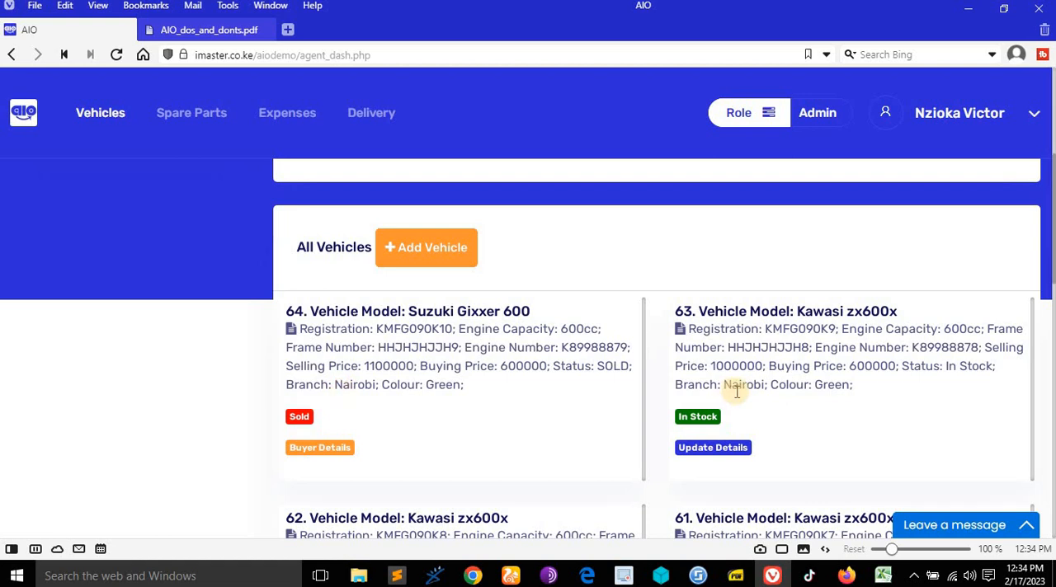
pyautogui.scroll(-2, 734, 394)
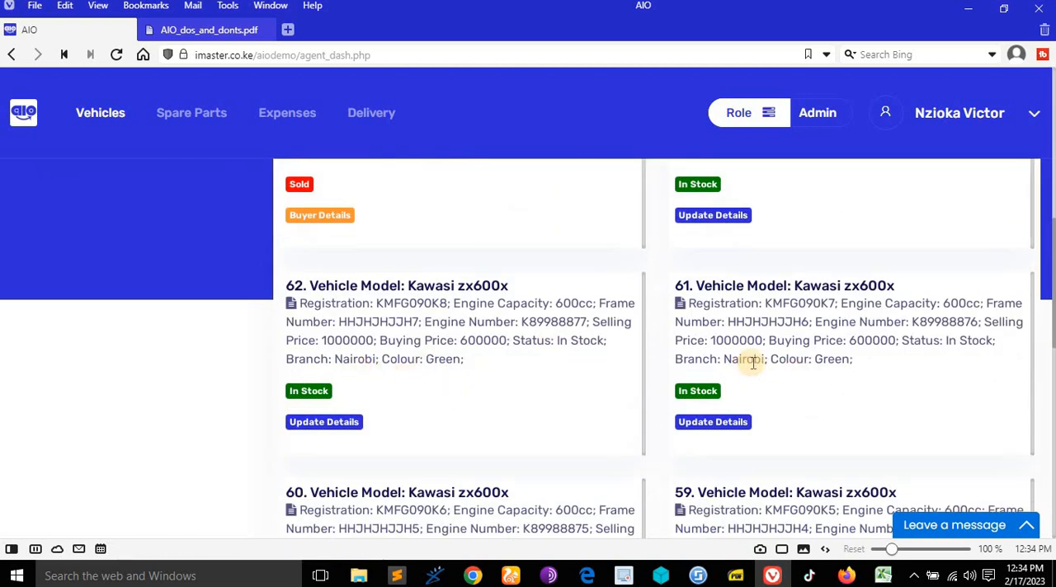
pyautogui.scroll(-3, 752, 363)
pyautogui.scroll(-3, 759, 274)
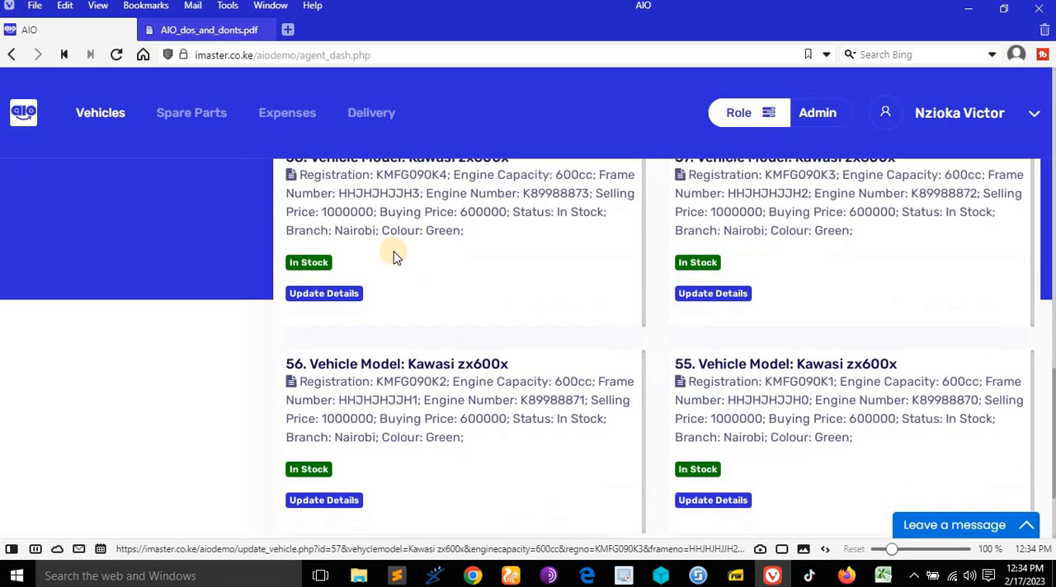
pyautogui.scroll(-2, 767, 271)
pyautogui.scroll(11, 585, 325)
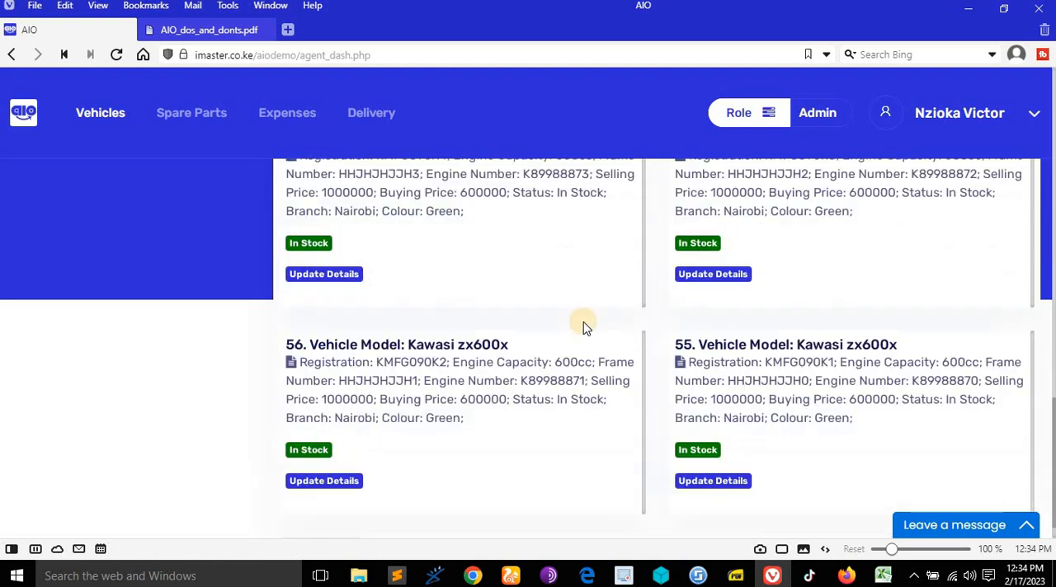
pyautogui.scroll(-4, 466, 342)
pyautogui.scroll(1, 466, 342)
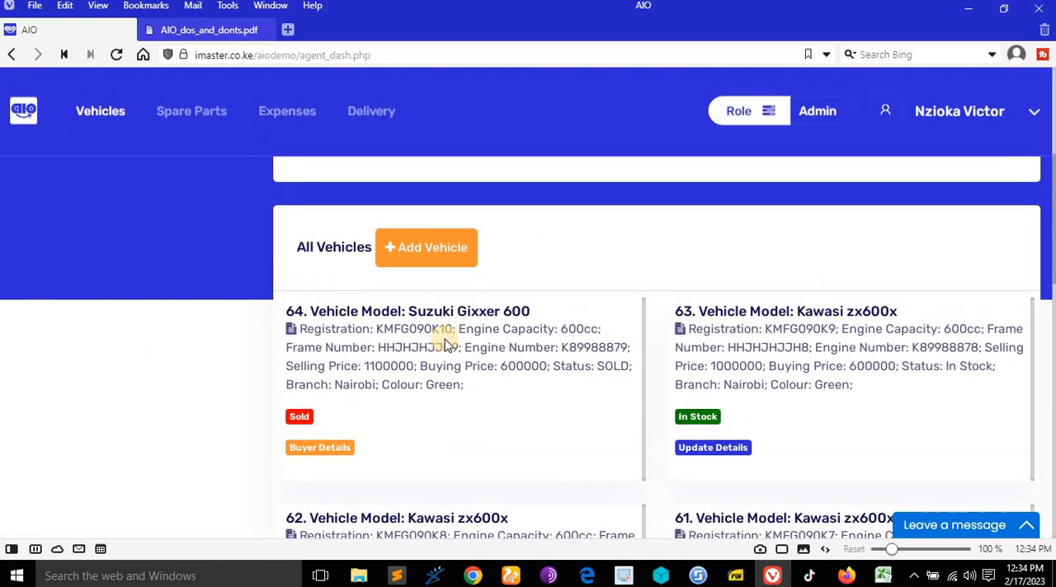
pyautogui.moveTo(377, 330); pyautogui.dragTo(438, 330)
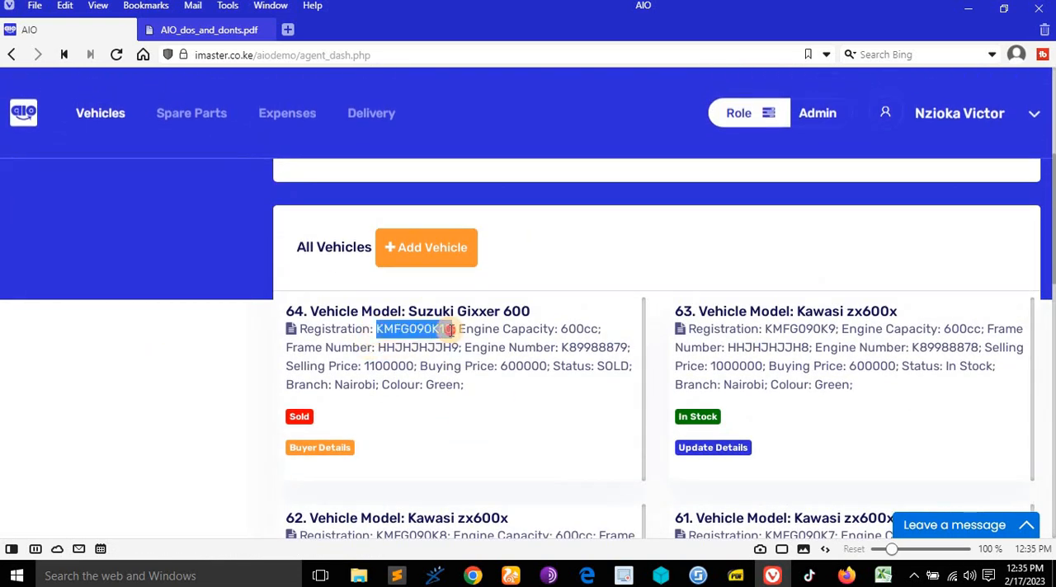
pyautogui.scroll(3, 455, 313)
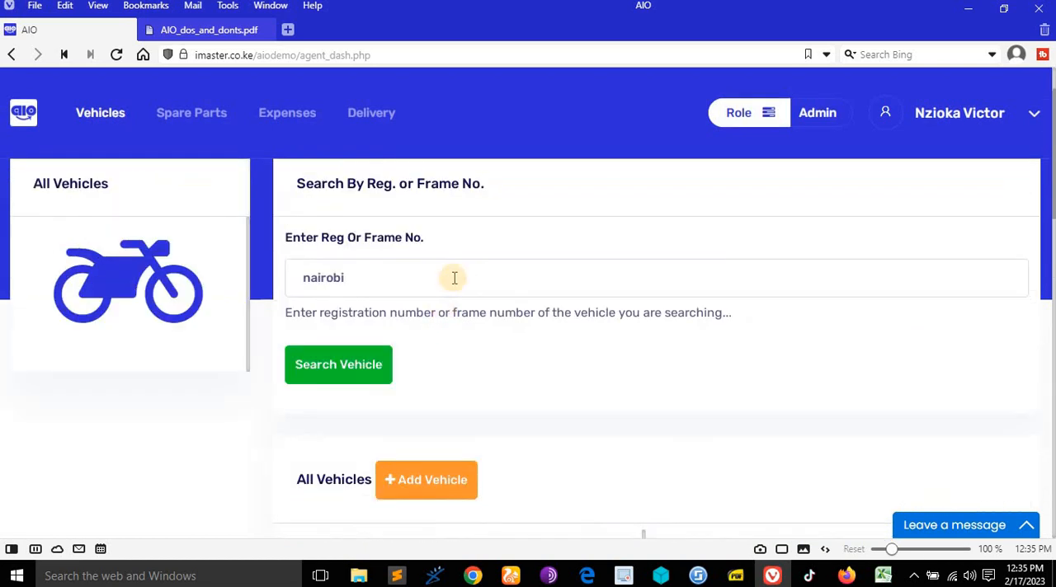
pyautogui.moveTo(457, 278); pyautogui.dragTo(259, 282)
pyautogui.write('KMFG090K10')
pyautogui.click(354, 360)
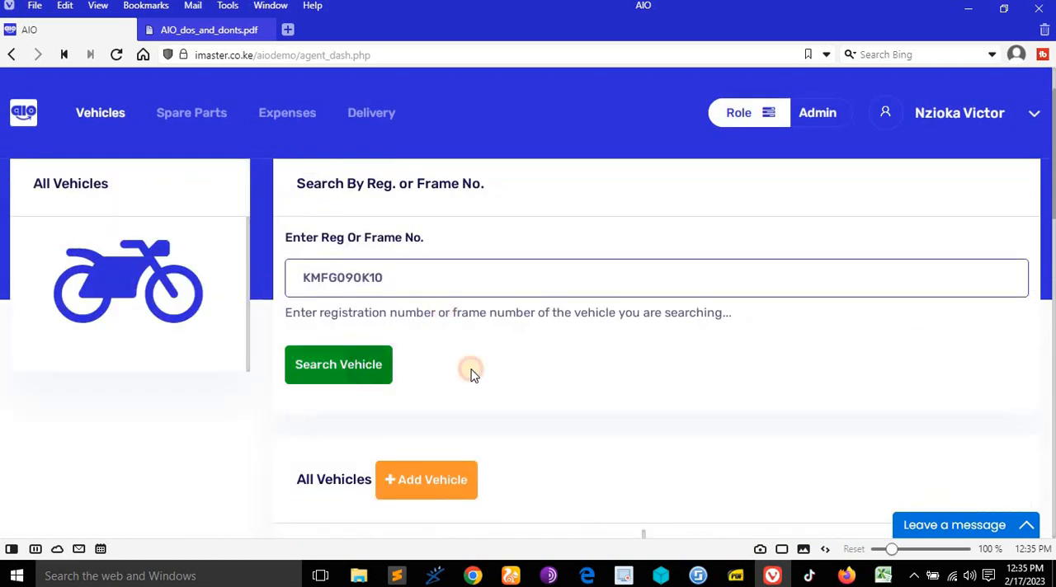
pyautogui.scroll(-3, 537, 372)
pyautogui.scroll(5, 666, 371)
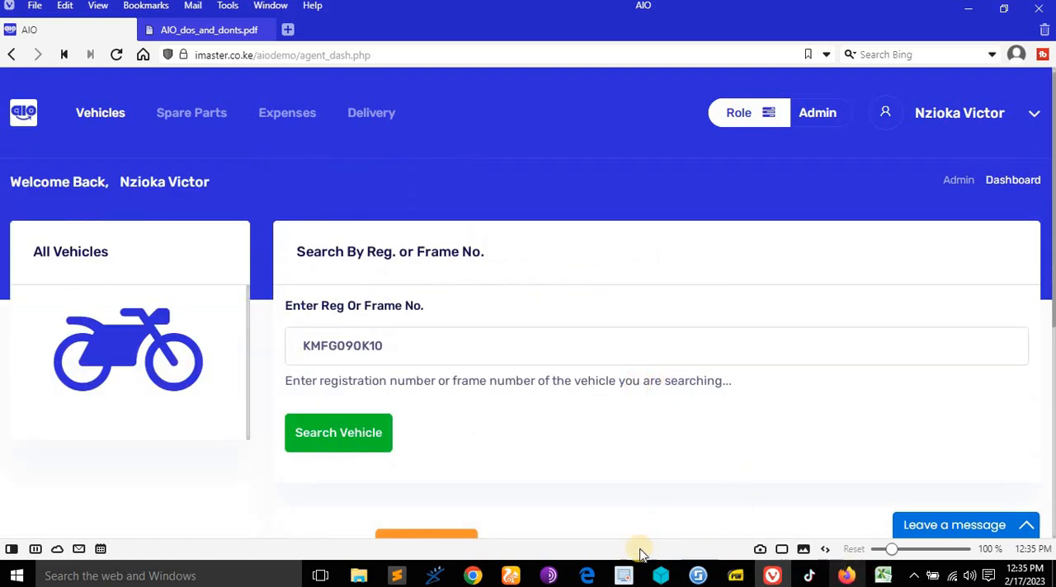
# - Read the Verified Admin's spare parts rights in AIO_dos_and_donts.pdf and switch back to the AIO dashboard
pyautogui.click(216, 31)
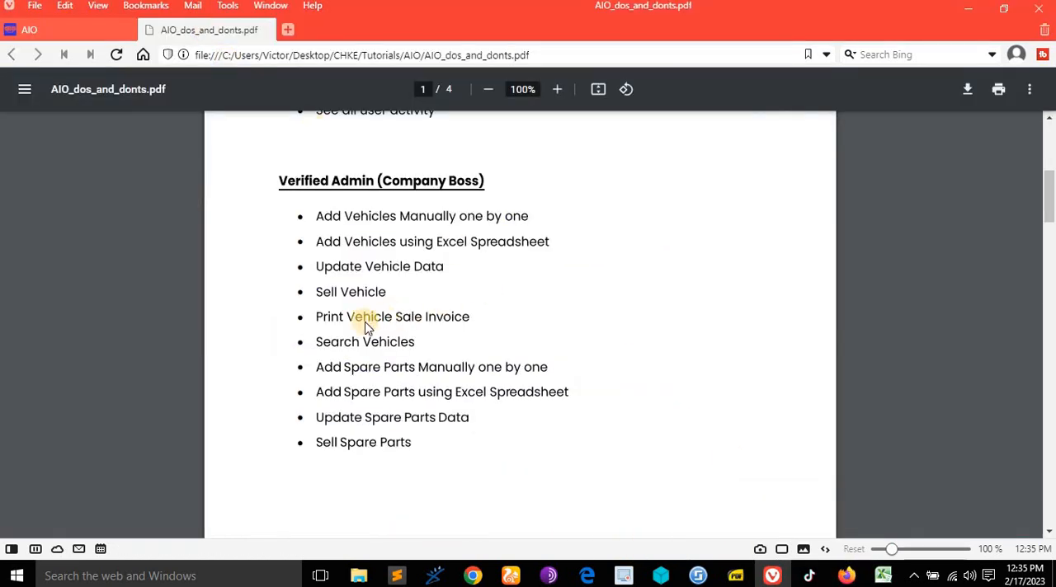
pyautogui.scroll(-2, 357, 353)
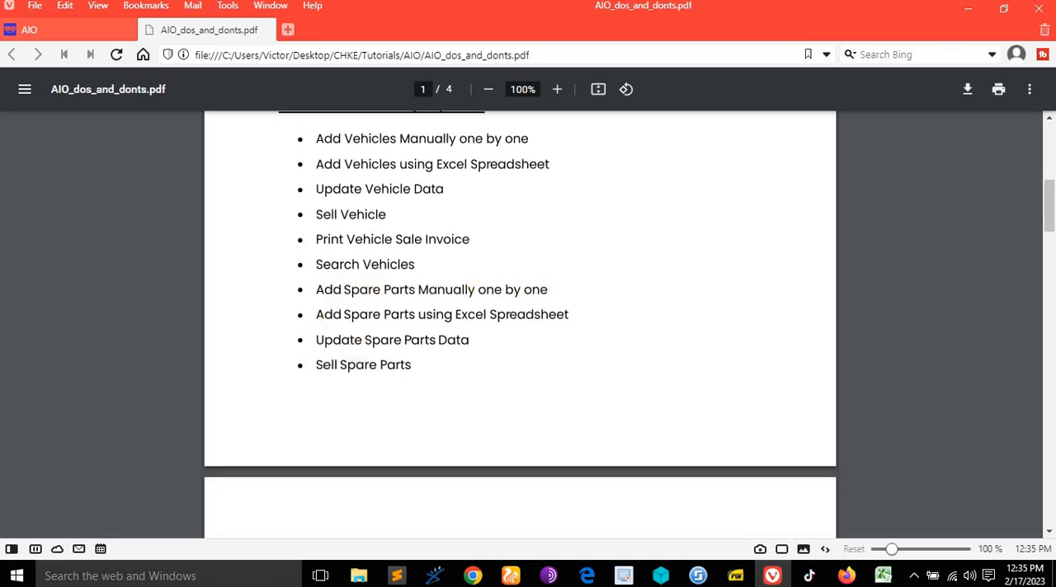
pyautogui.click(65, 28)
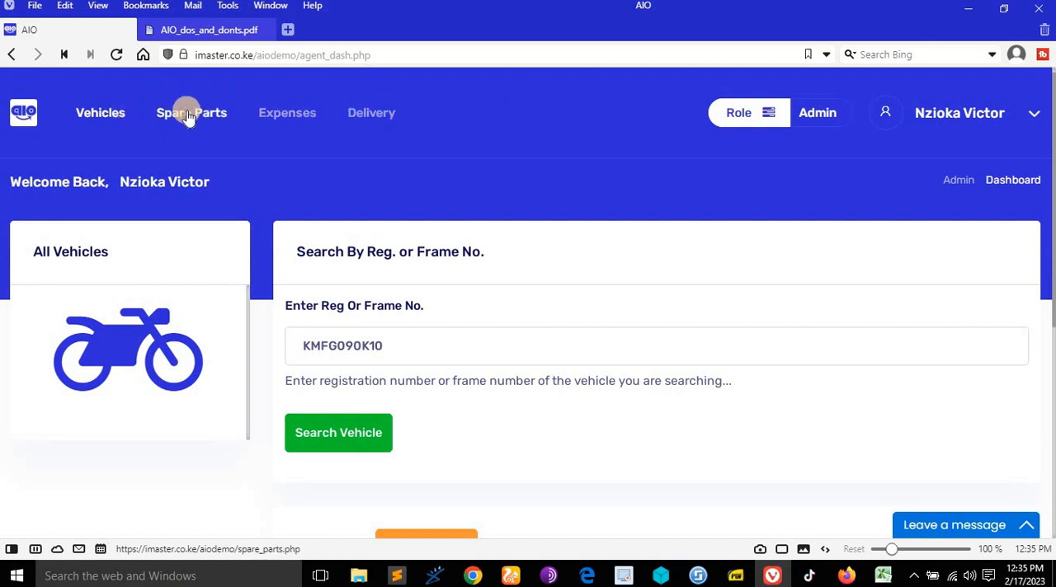
# - Examine the found vehicle 64, and browse pages 2 and 3 of the vehicle list
pyautogui.scroll(-2, 322, 182)
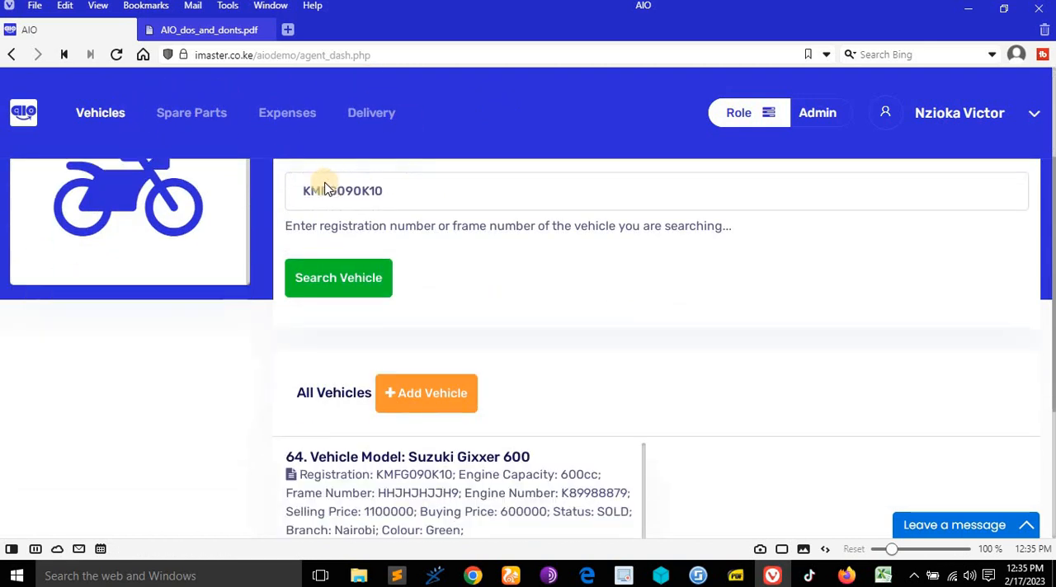
pyautogui.scroll(2, 322, 181)
pyautogui.scroll(-1, 324, 182)
pyautogui.scroll(-2, 323, 178)
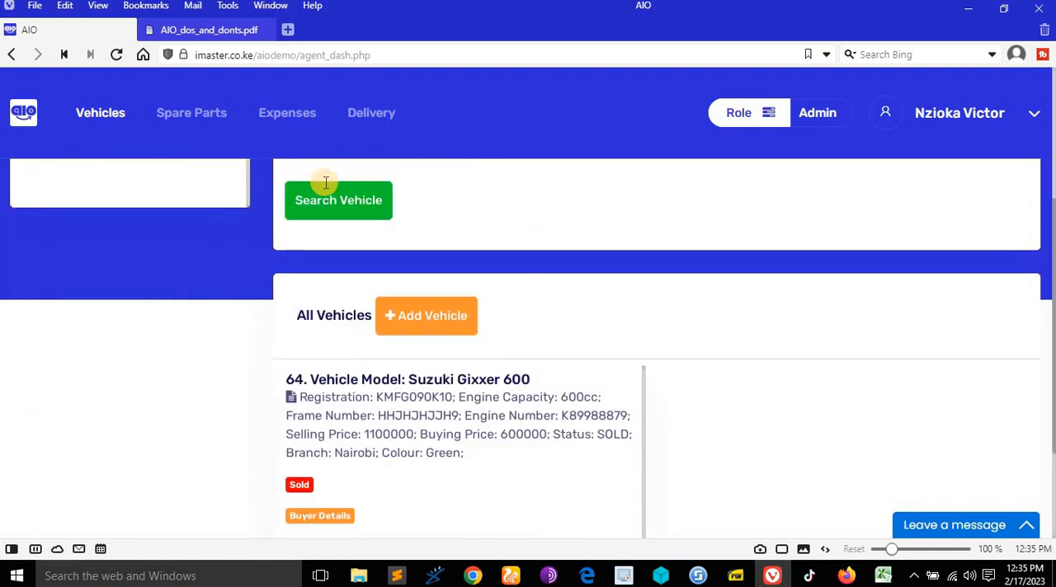
pyautogui.scroll(1, 323, 182)
pyautogui.scroll(-3, 322, 198)
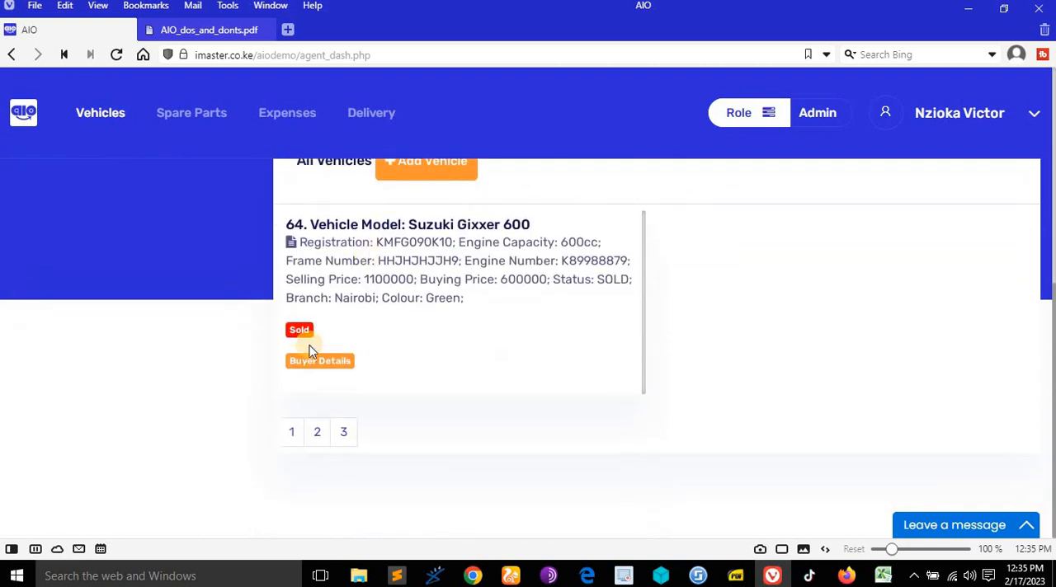
pyautogui.click(343, 437)
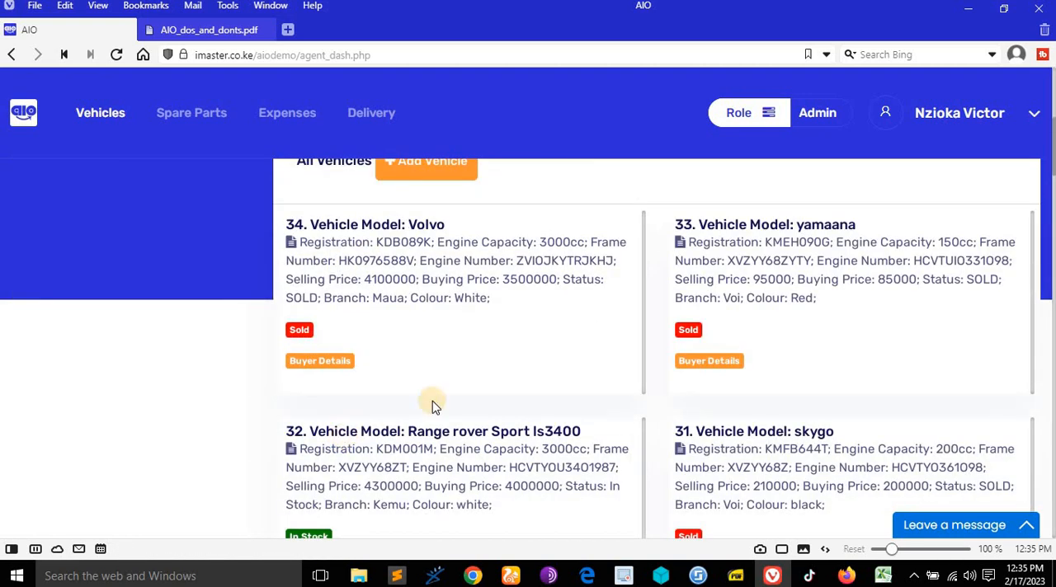
pyautogui.scroll(-10, 505, 388)
pyautogui.scroll(-20, 504, 387)
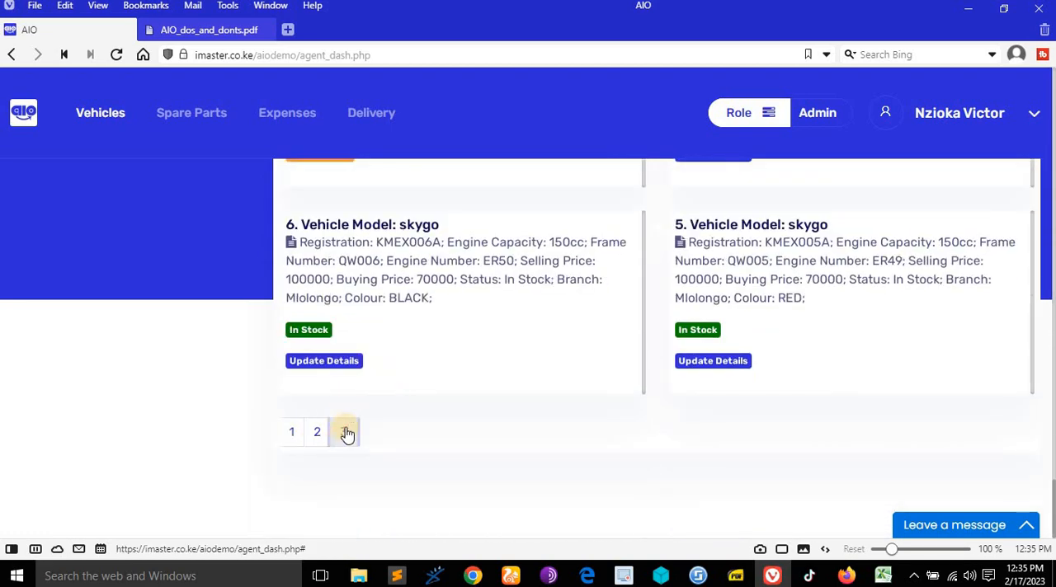
pyautogui.click(347, 435)
pyautogui.scroll(10, 417, 344)
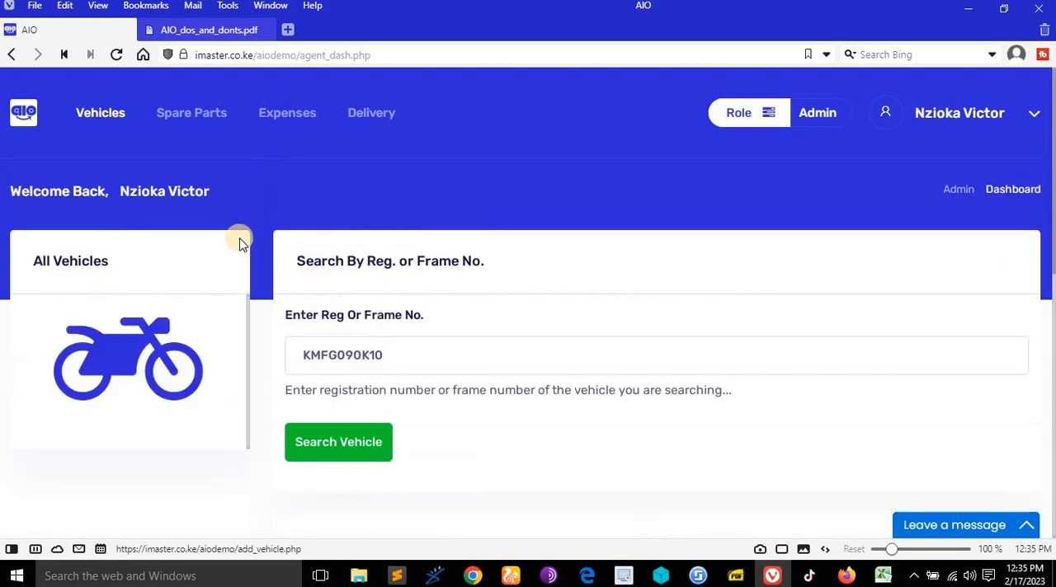
# - Open the Spare Parts section of AIO
pyautogui.click(186, 118)
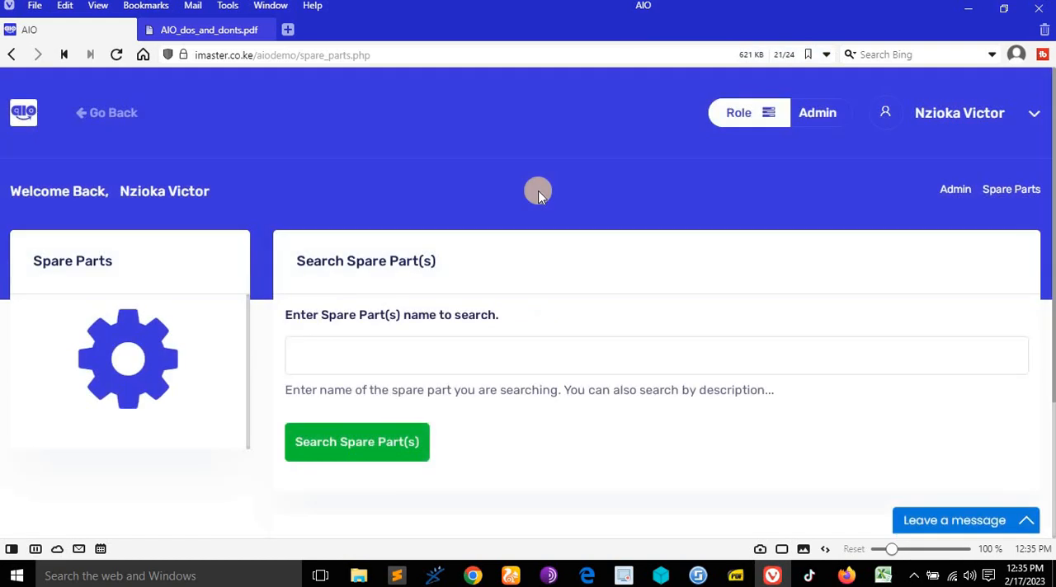
# - Examine the spare parts list and its options for adding parts and printing receipts
pyautogui.scroll(-4, 560, 190)
pyautogui.scroll(3, 560, 191)
pyautogui.scroll(-4, 560, 194)
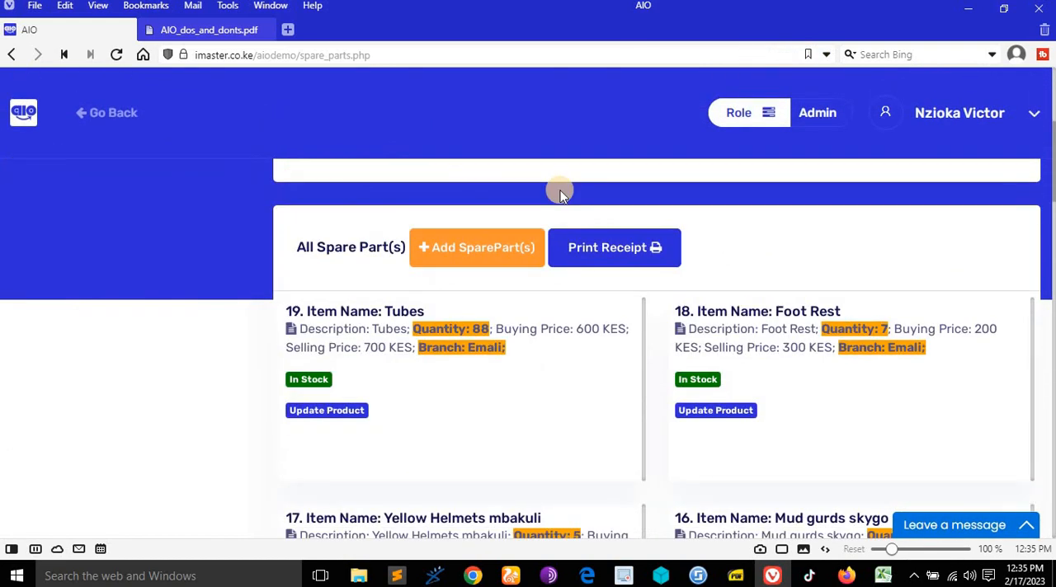
pyautogui.scroll(1, 561, 193)
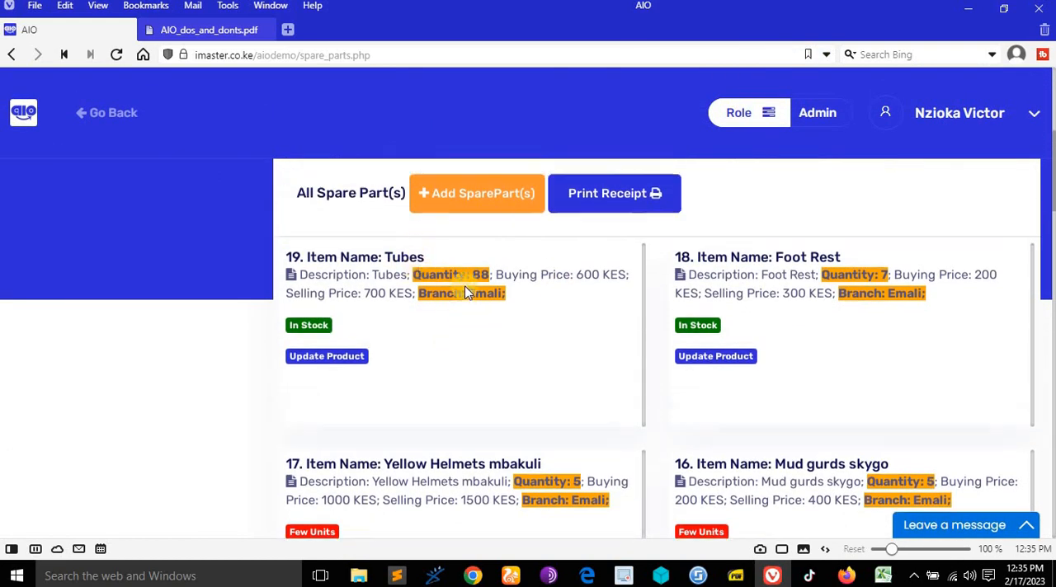
pyautogui.scroll(1, 475, 285)
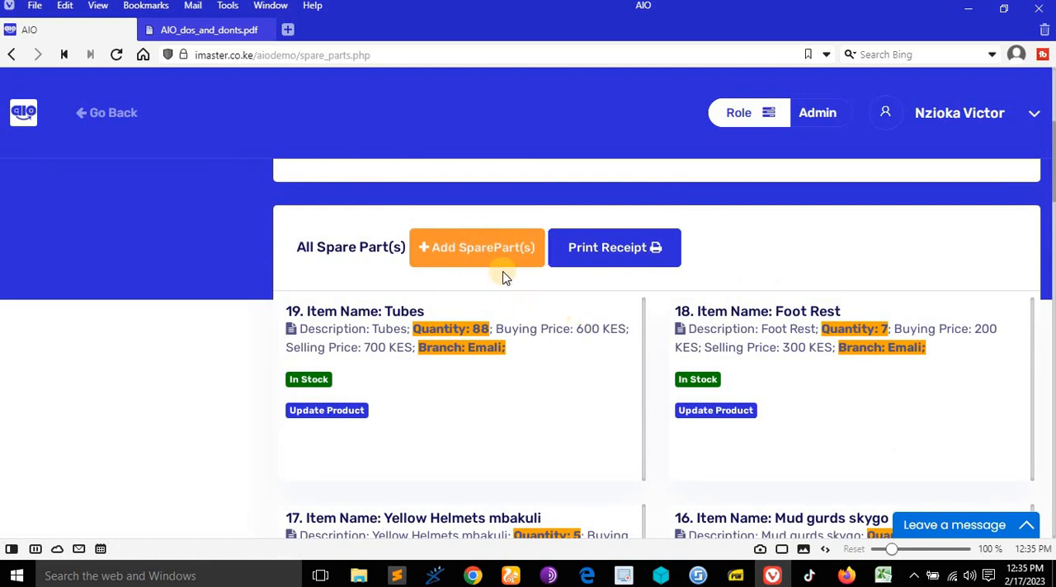
# - Read the Verified Admin's spare parts rights in AIO_dos_and_donts.pdf and return to the AIO spare parts page
pyautogui.click(195, 30)
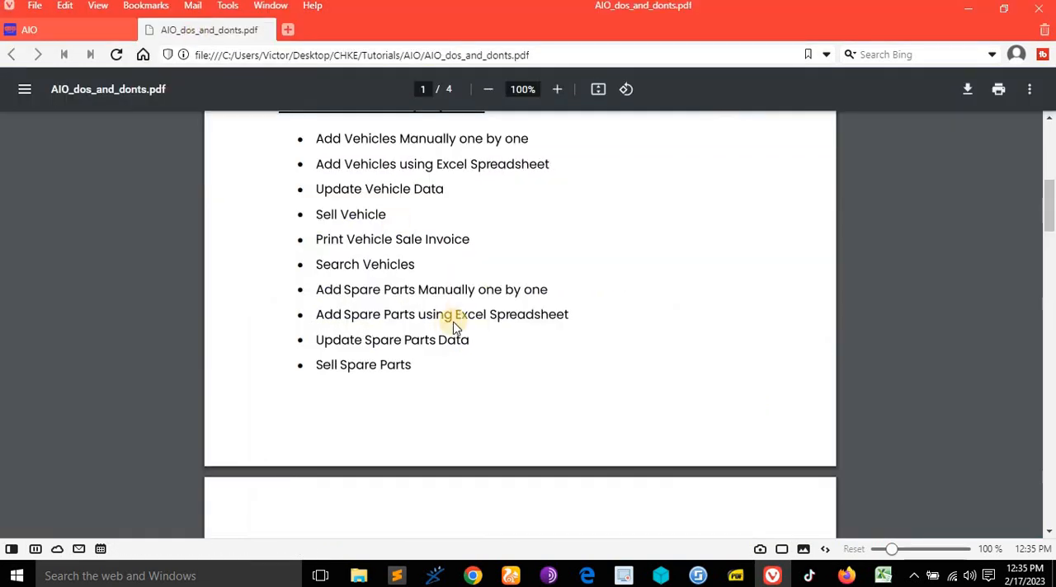
pyautogui.scroll(1, 450, 330)
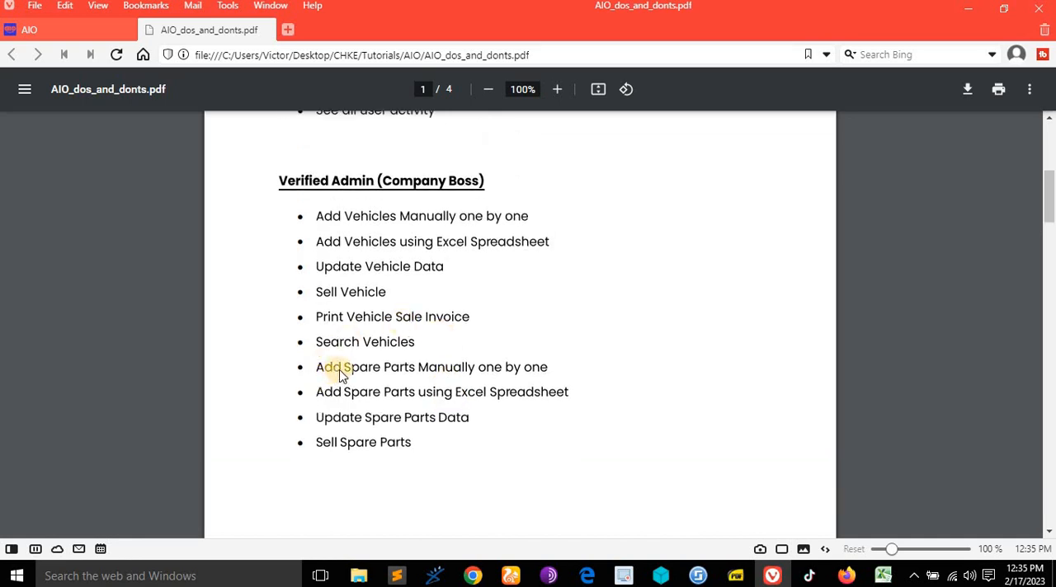
pyautogui.click(90, 31)
pyautogui.click(491, 259)
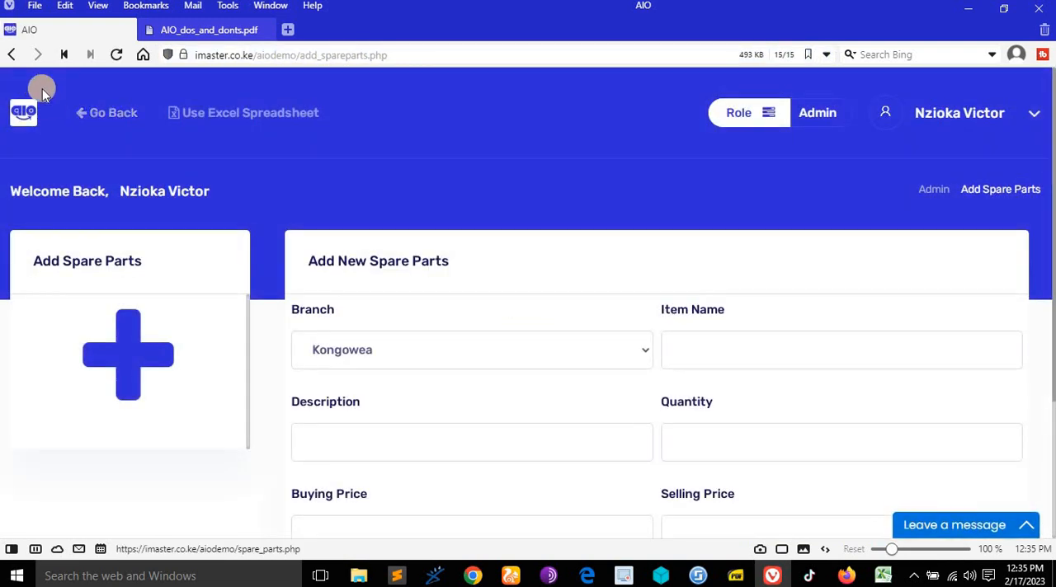
pyautogui.click(91, 113)
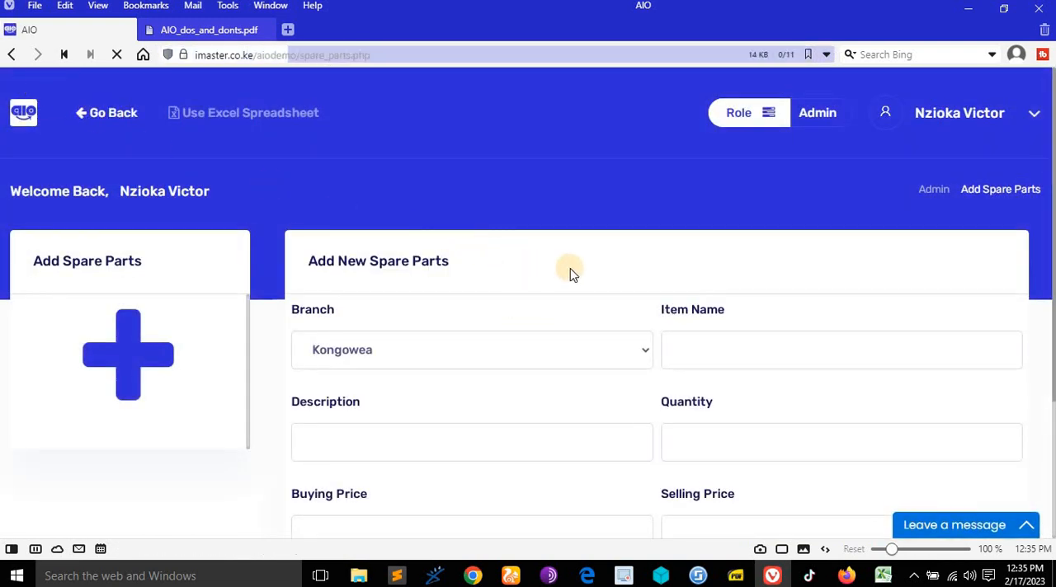
pyautogui.scroll(-3, 570, 273)
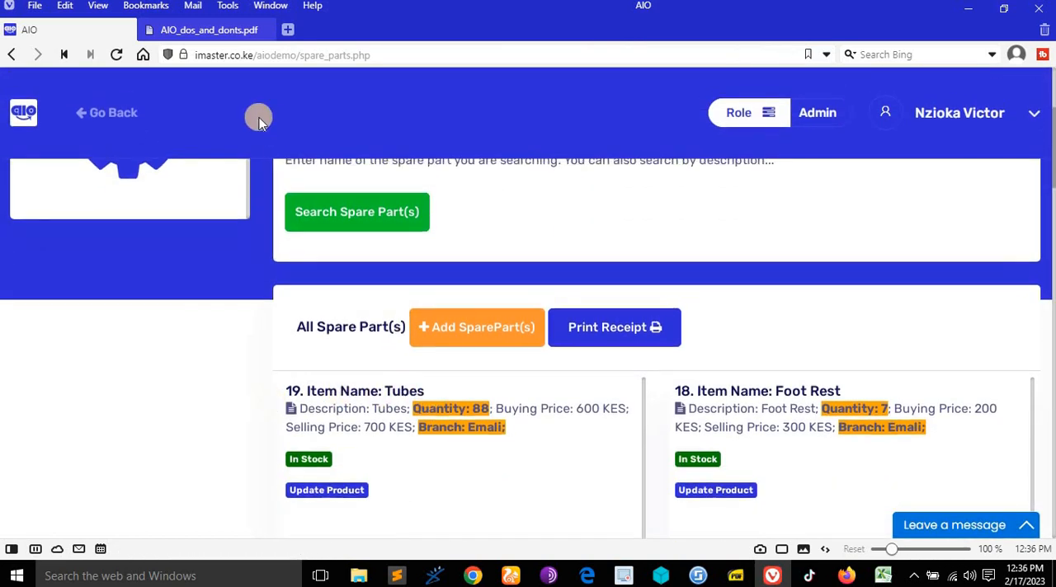
pyautogui.scroll(3, 259, 118)
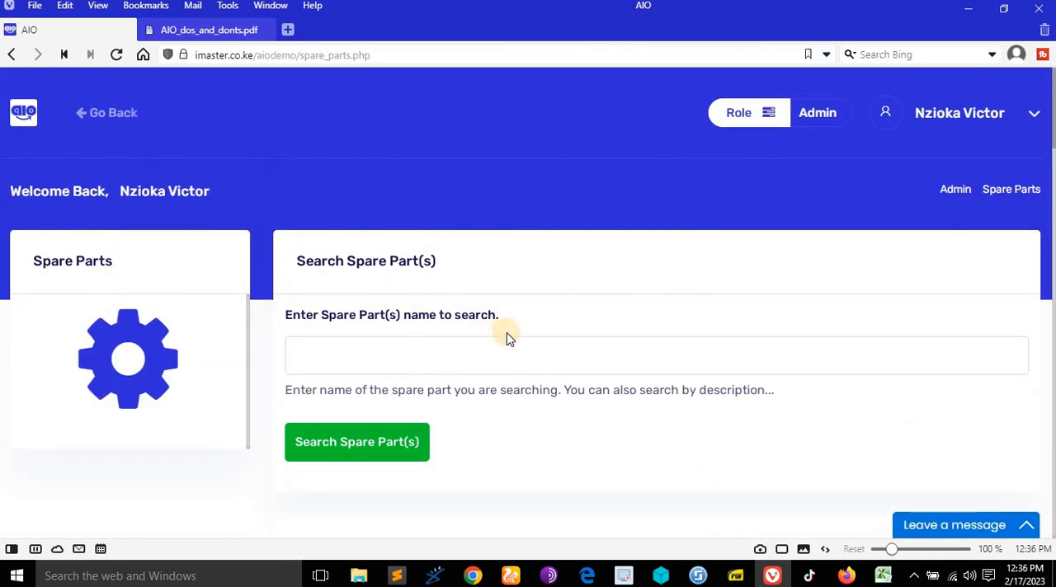
# - Open the form for adding a spare part manually and set its branch to Nairobi
pyautogui.scroll(-3, 476, 332)
pyautogui.click(476, 327)
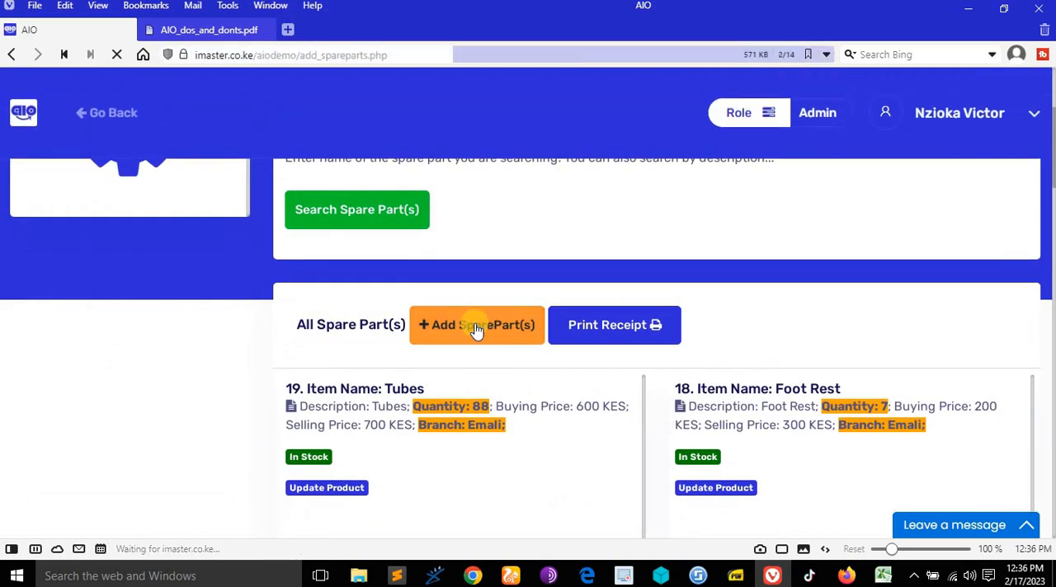
pyautogui.scroll(-1, 492, 304)
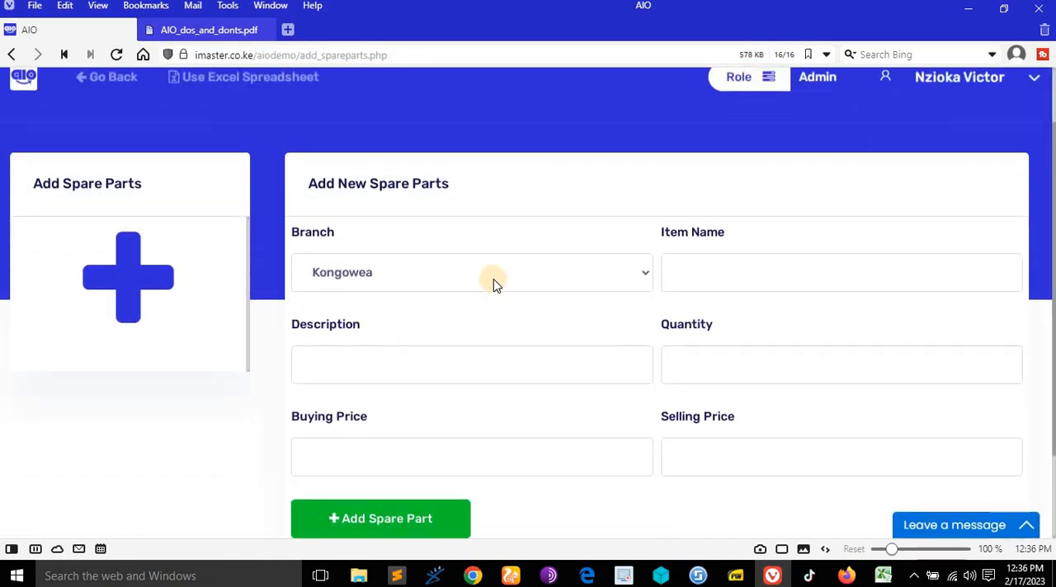
pyautogui.click(497, 280)
pyautogui.scroll(-2, 497, 358)
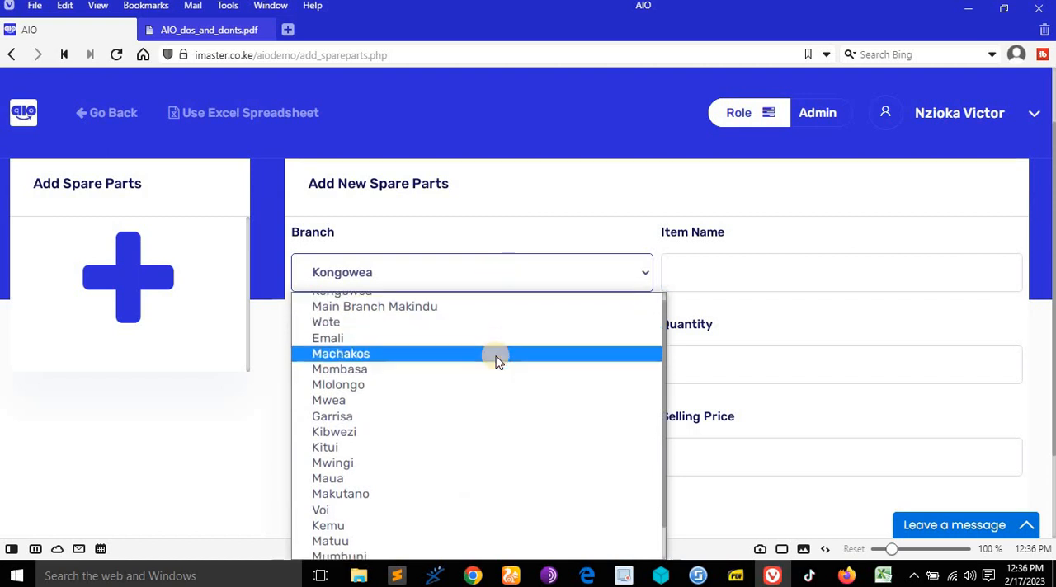
pyautogui.click(373, 535)
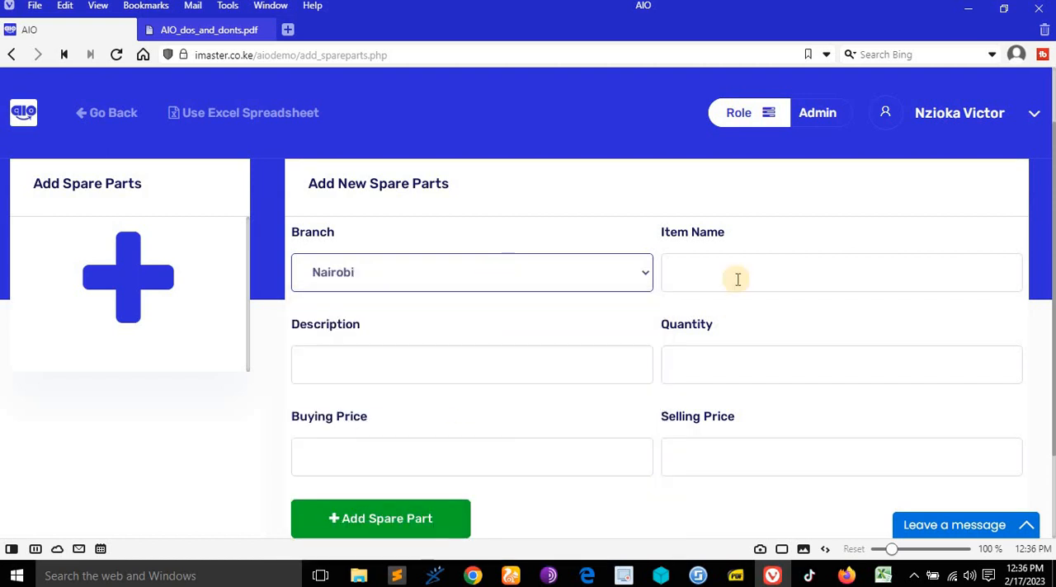
# - Enter "Range rover Headlights" as both the item name and the description of the new spare part
pyautogui.click(738, 279)
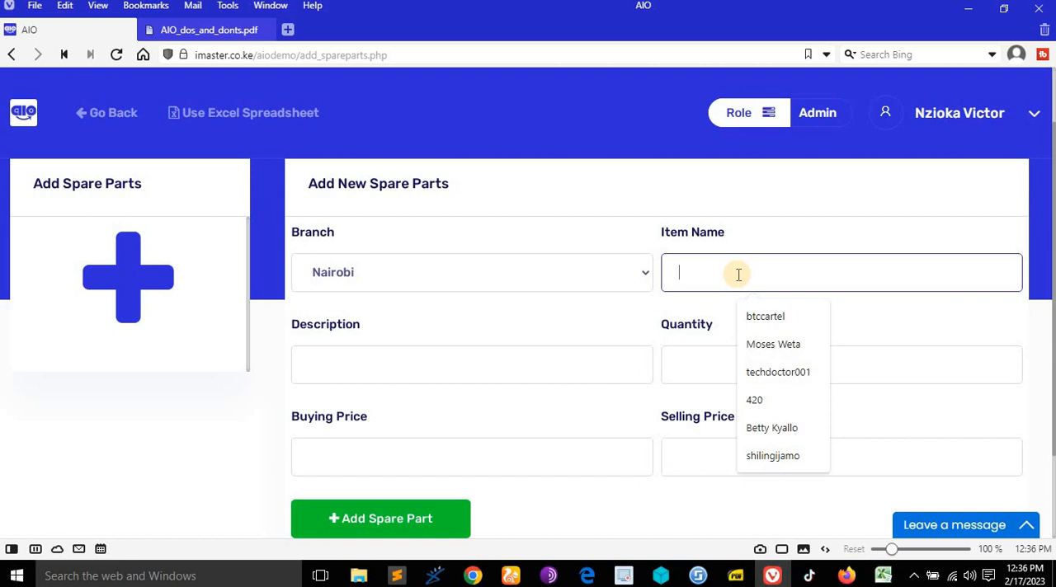
pyautogui.write('Range rover Headlights')
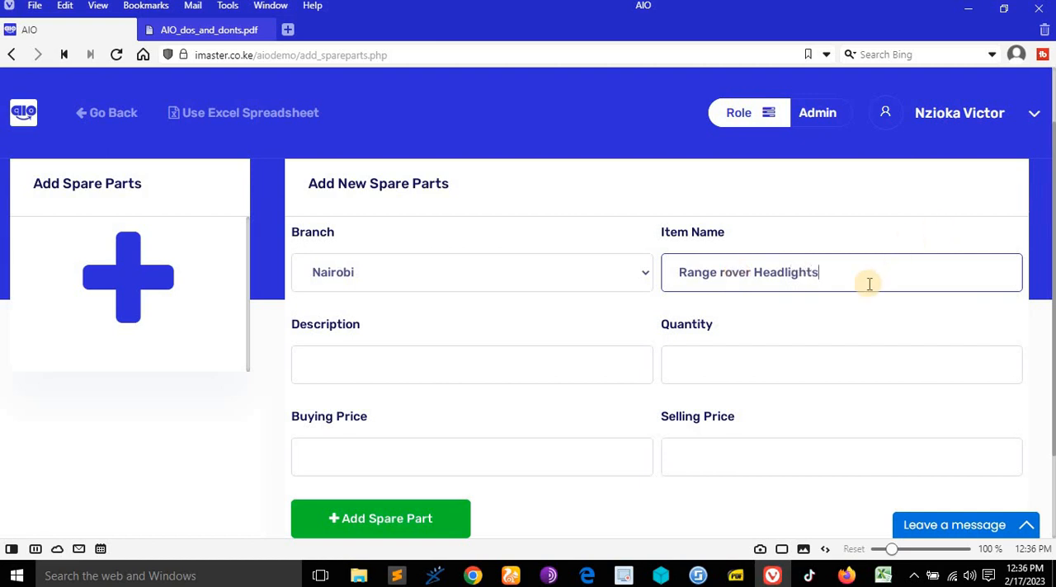
pyautogui.moveTo(867, 283); pyautogui.dragTo(490, 269)
pyautogui.hotkey('ctrl', 'c')
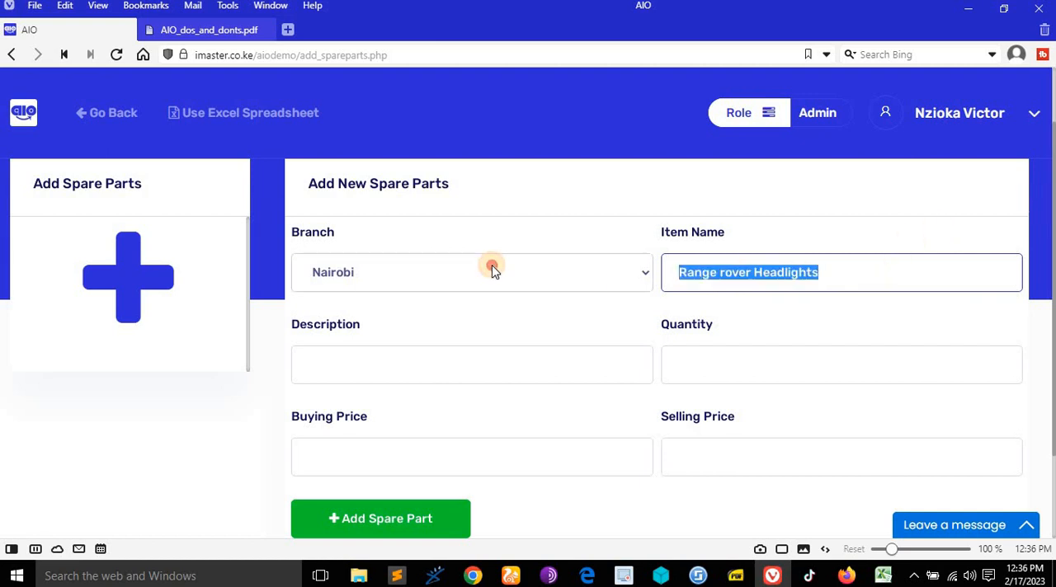
pyautogui.click(478, 360)
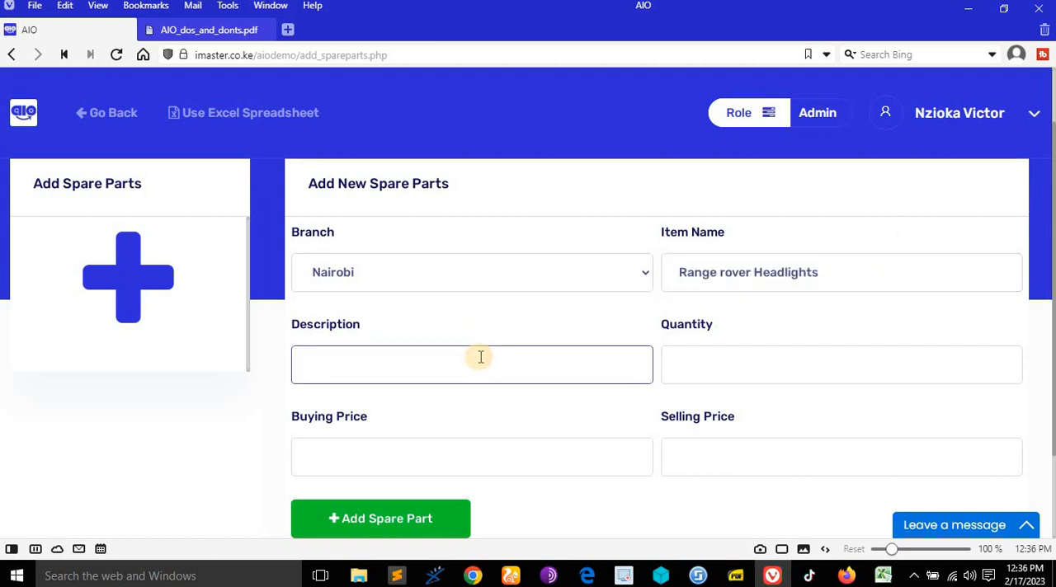
pyautogui.hotkey('ctrl', 'v')
# - Set the new spare part's quantity to 6, buying price to 98000 and selling price to 150000
pyautogui.click(710, 372)
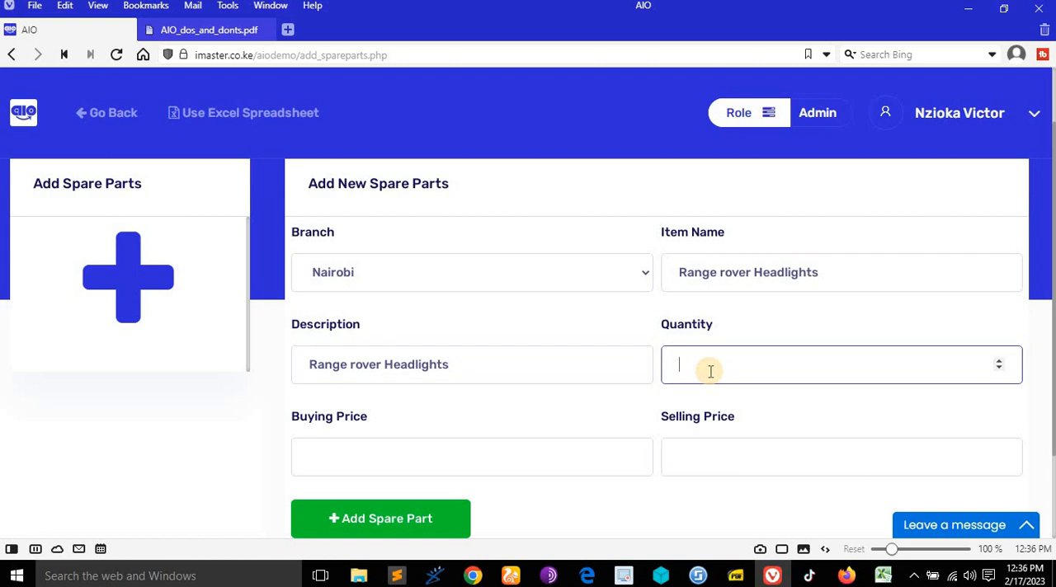
pyautogui.write('6')
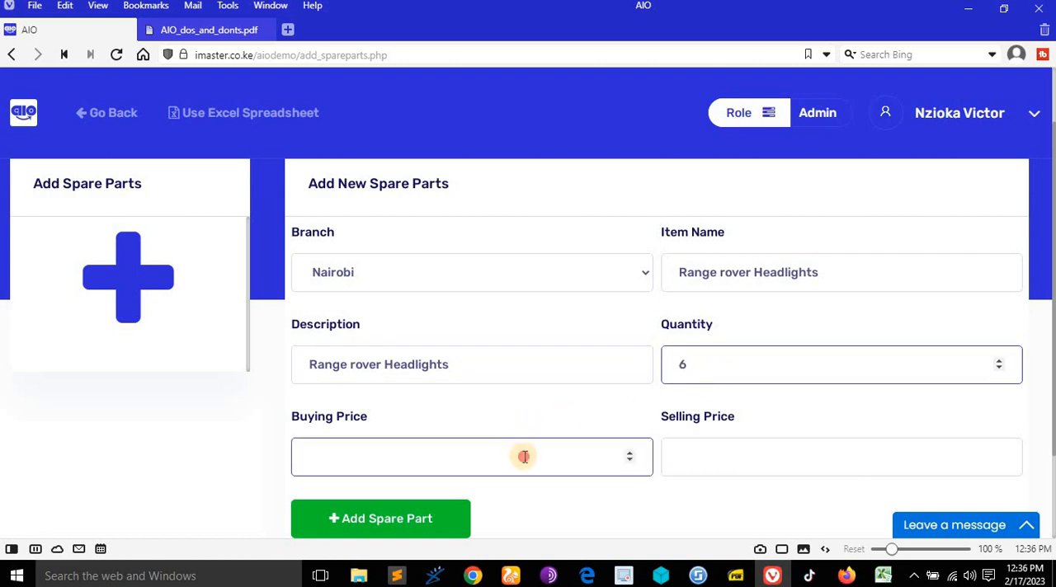
pyautogui.click(528, 450)
pyautogui.scroll(-1, 520, 390)
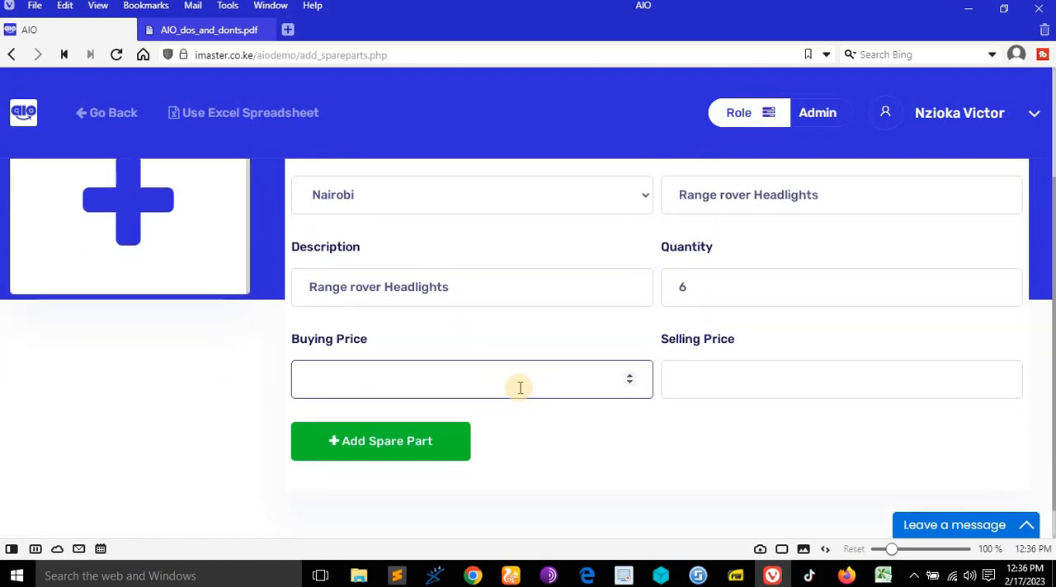
pyautogui.write('98000')
pyautogui.click(719, 383)
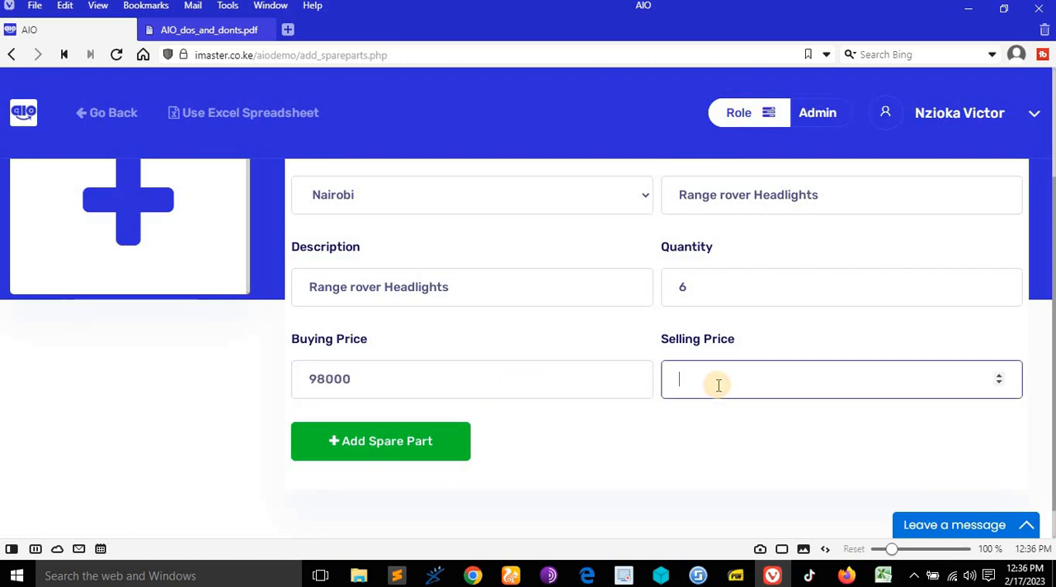
pyautogui.write('150000')
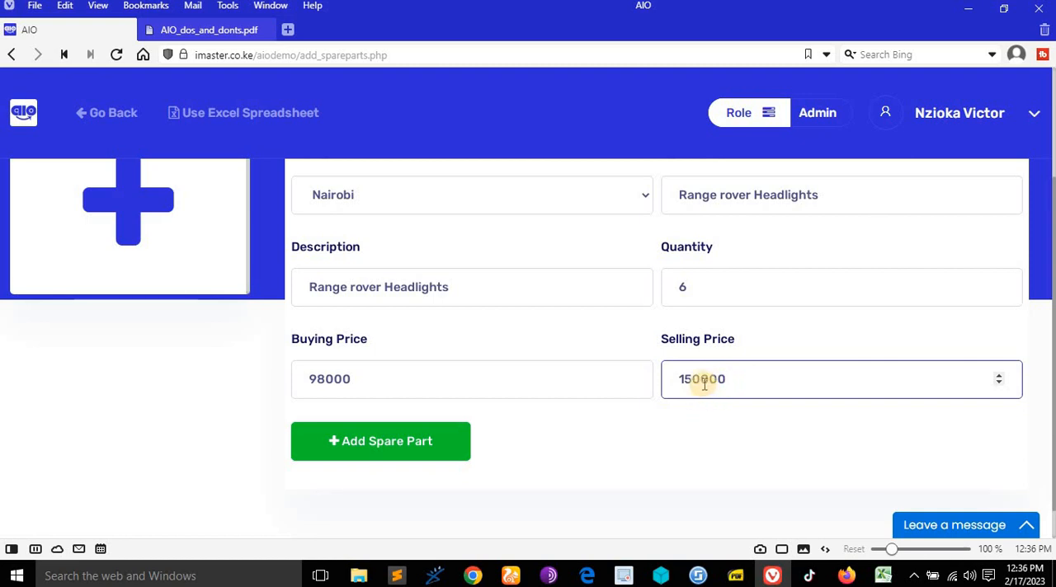
# - Submit the new spare part and return to the spare parts list
pyautogui.click(436, 448)
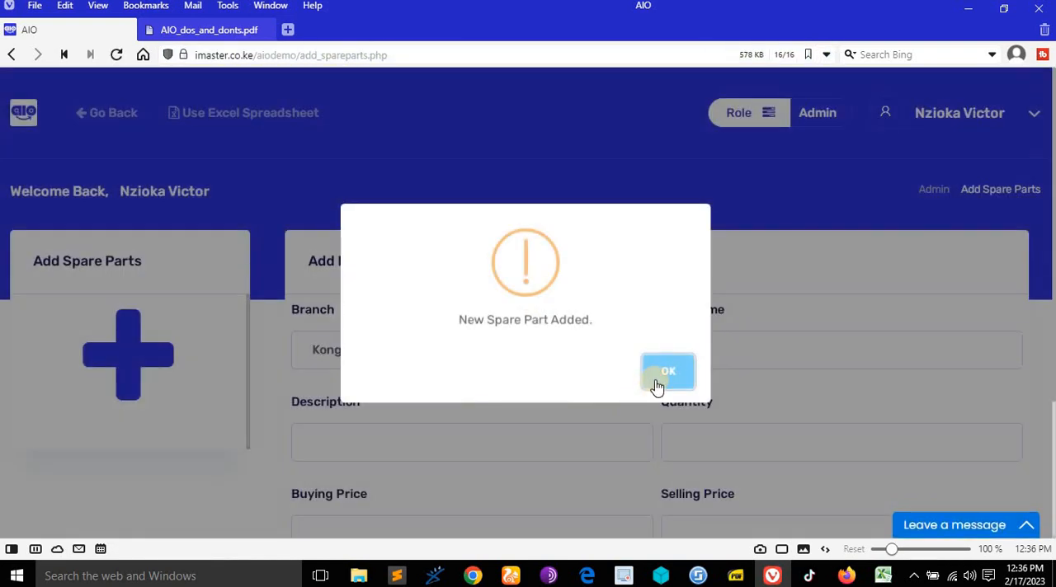
pyautogui.click(655, 382)
pyautogui.click(87, 121)
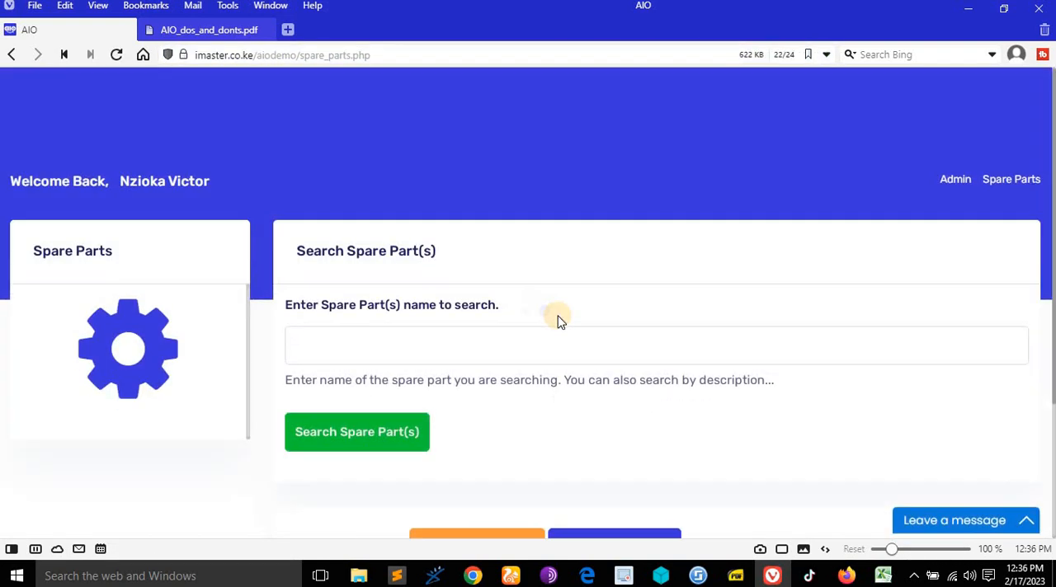
# - Examine the new Range rover Headlights entry and the stock labels of the other spare parts
pyautogui.scroll(-4, 558, 321)
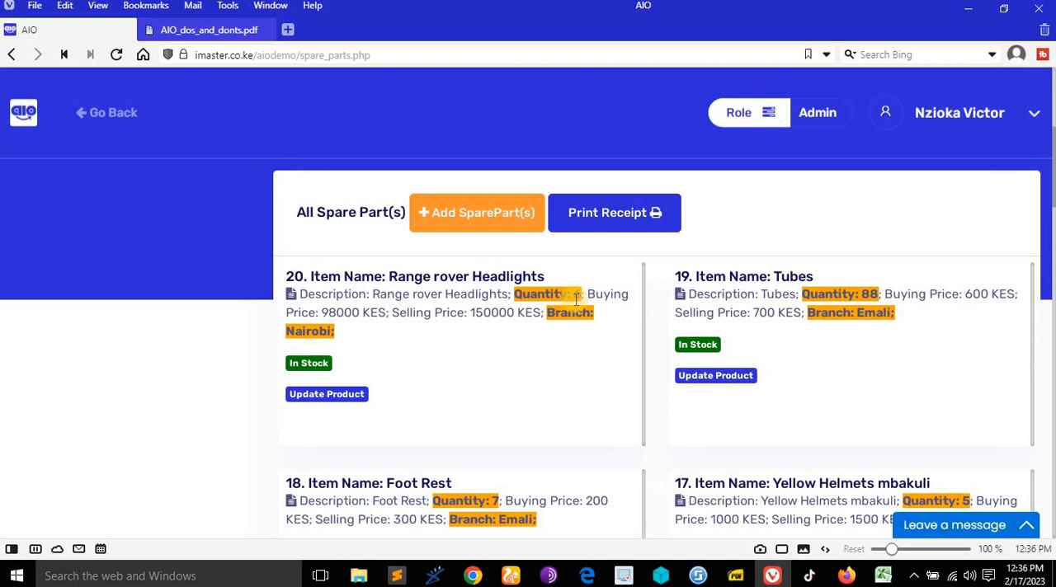
pyautogui.scroll(-4, 576, 299)
pyautogui.scroll(1, 702, 306)
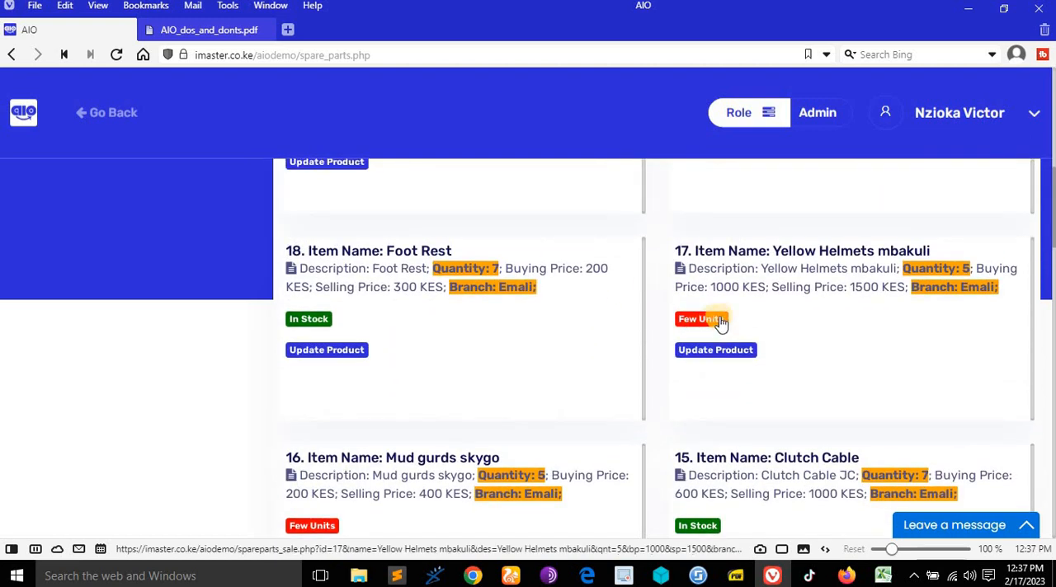
pyautogui.scroll(4, 696, 325)
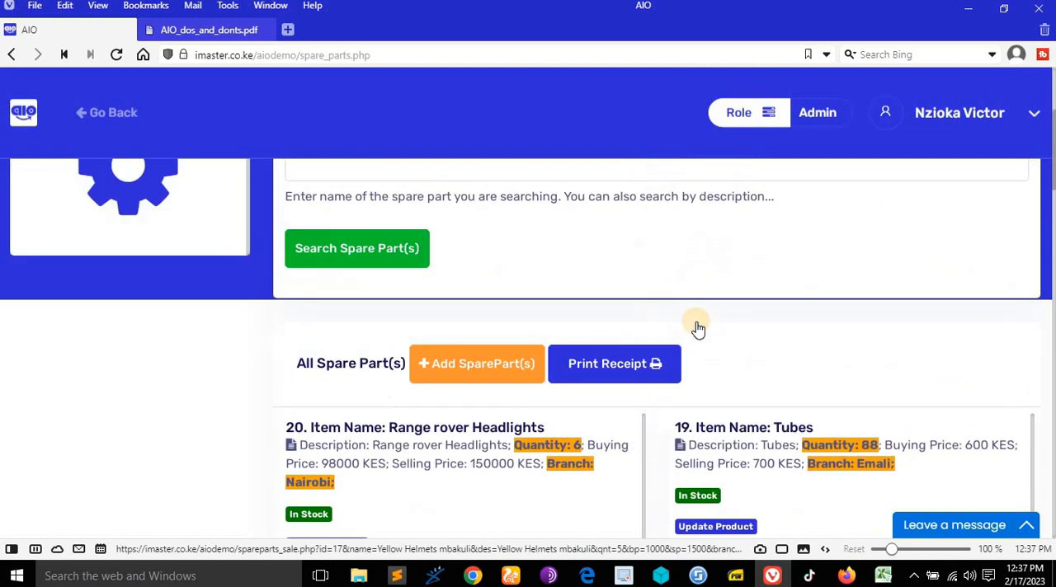
pyautogui.scroll(-1, 482, 318)
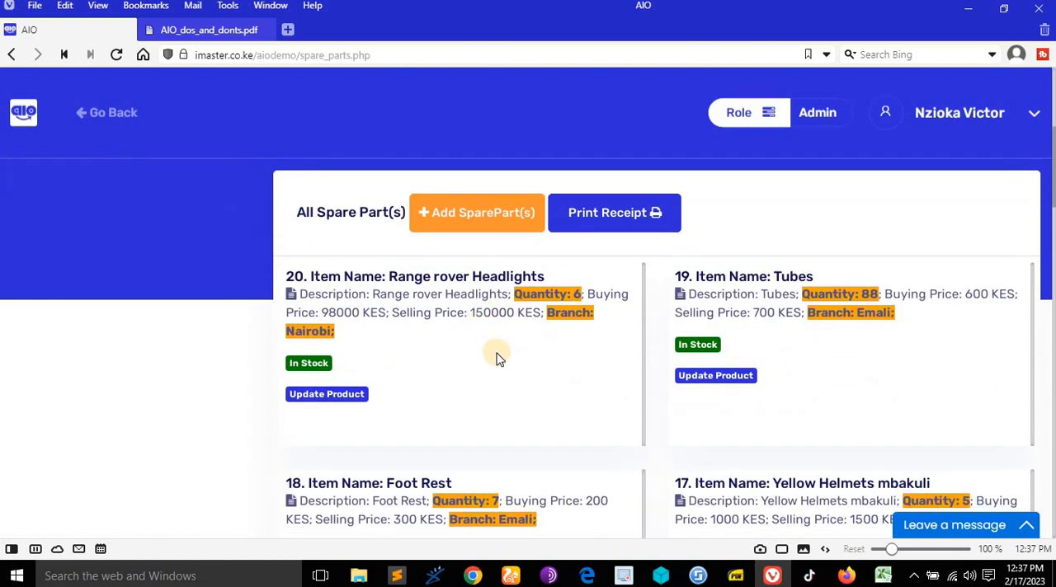
pyautogui.scroll(1, 492, 348)
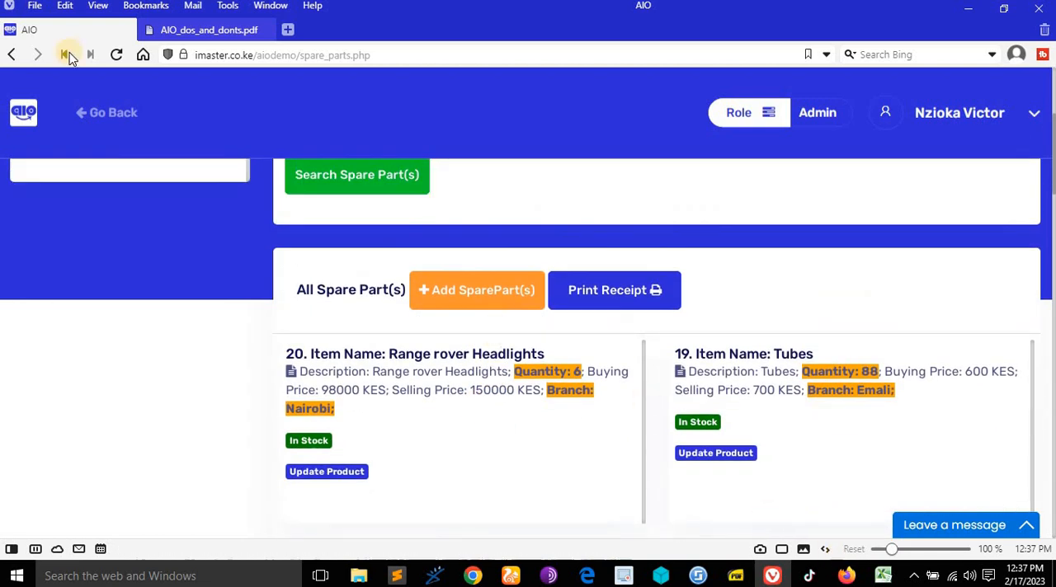
# - Check the next spare parts right in AIO_dos_and_donts.pdf, and open AIO's Excel spreadsheet upload form for adding spare parts
pyautogui.click(182, 33)
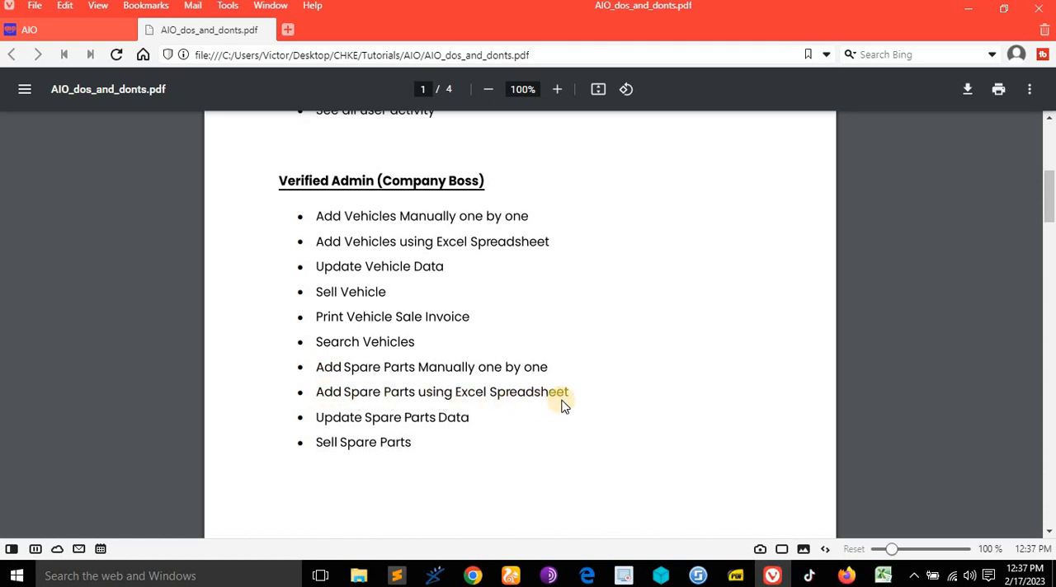
pyautogui.click(52, 28)
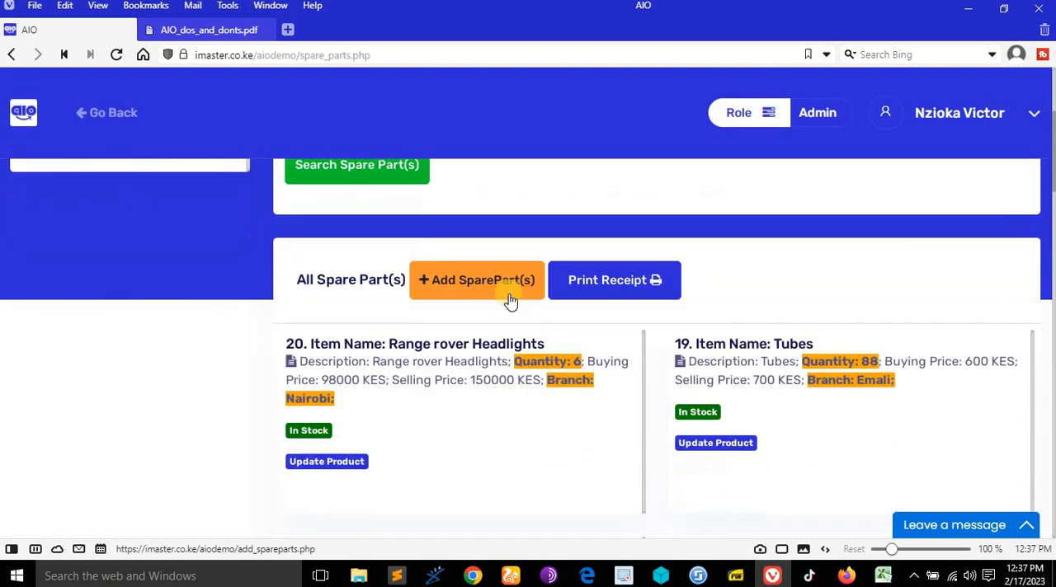
pyautogui.scroll(1, 510, 299)
pyautogui.click(499, 367)
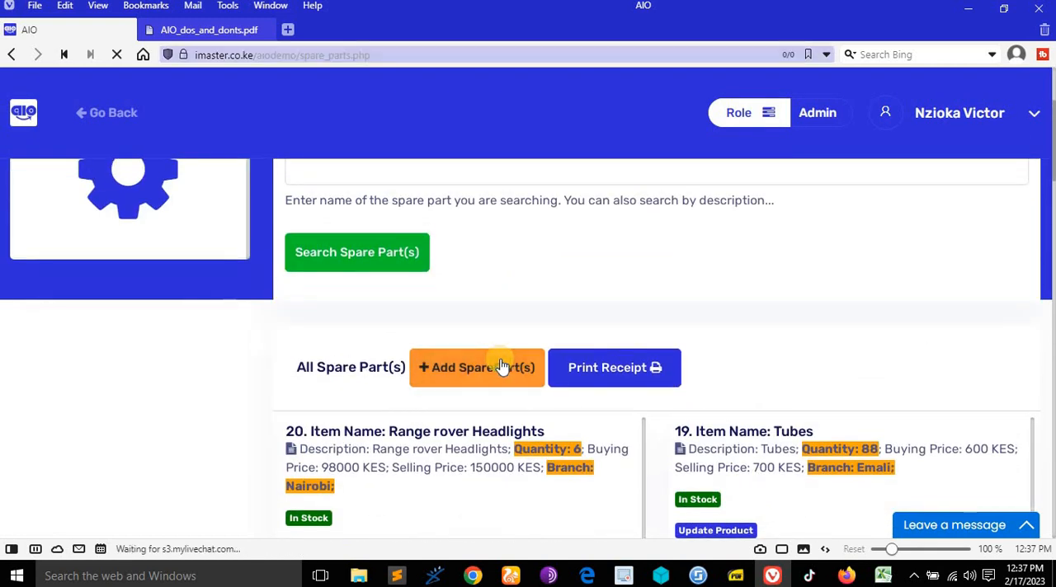
pyautogui.scroll(-1, 609, 259)
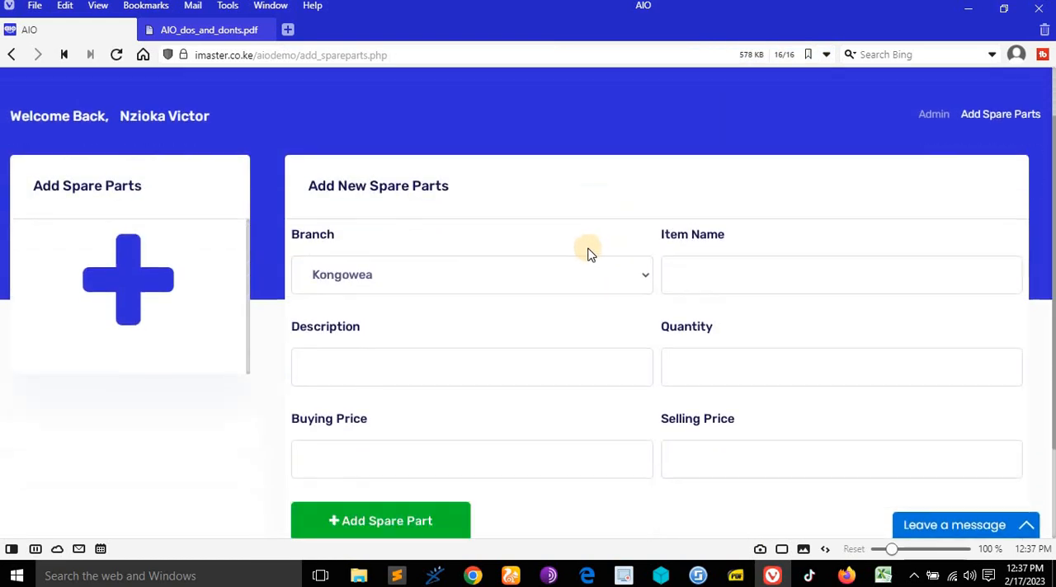
pyautogui.scroll(1, 588, 251)
pyautogui.click(234, 115)
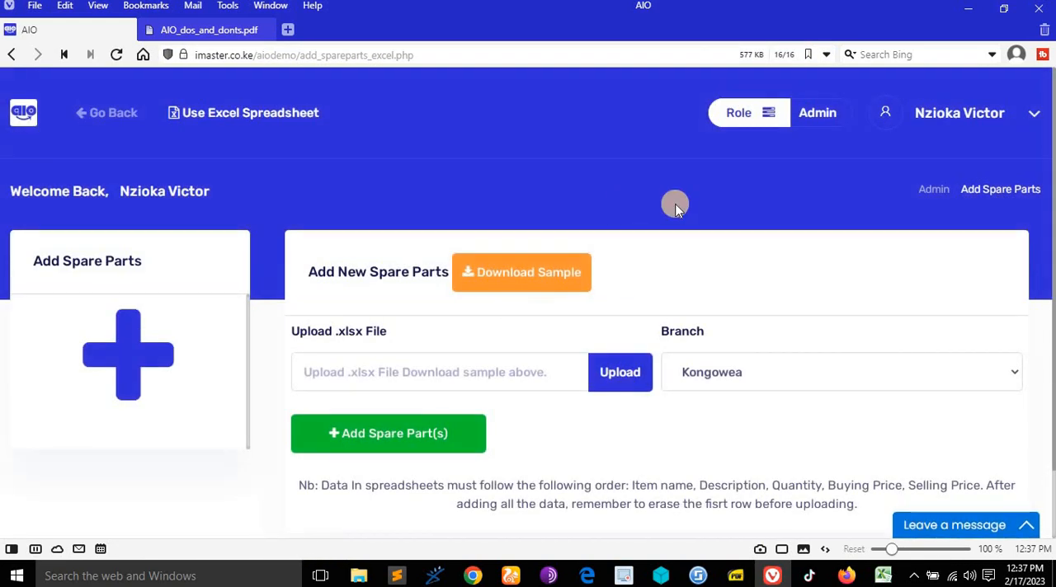
pyautogui.scroll(-1, 651, 206)
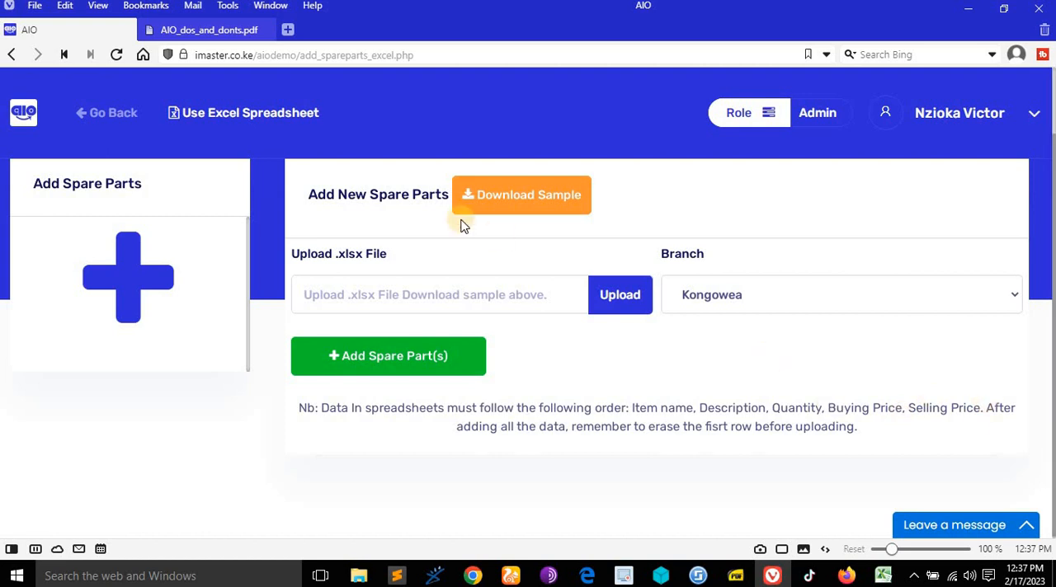
# - Download the sample spare parts spreadsheet spares_sample.xlsx into the Tutorials > AIO folder and hide the Downloads panel
pyautogui.click(526, 198)
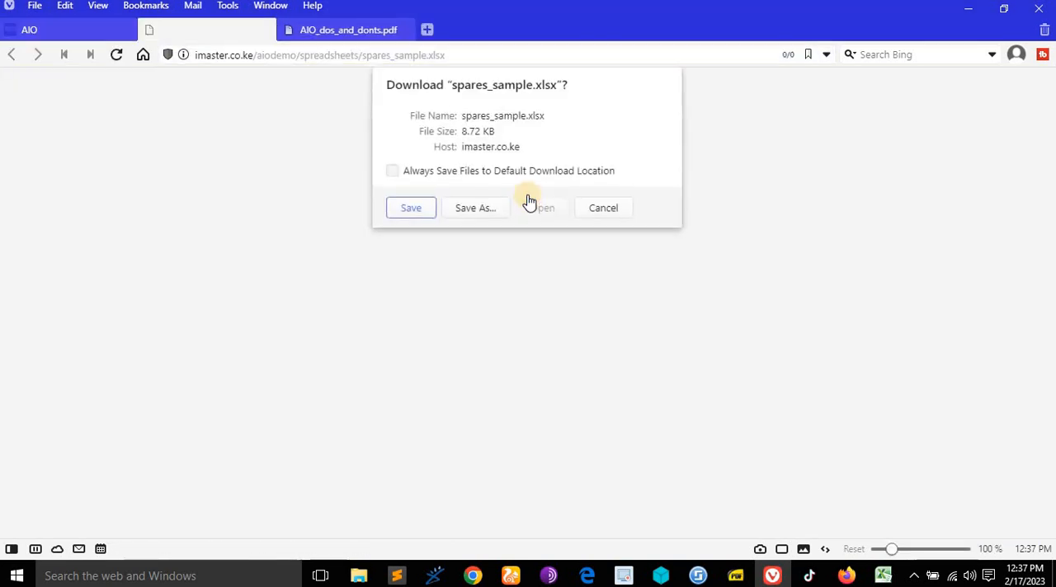
pyautogui.click(482, 208)
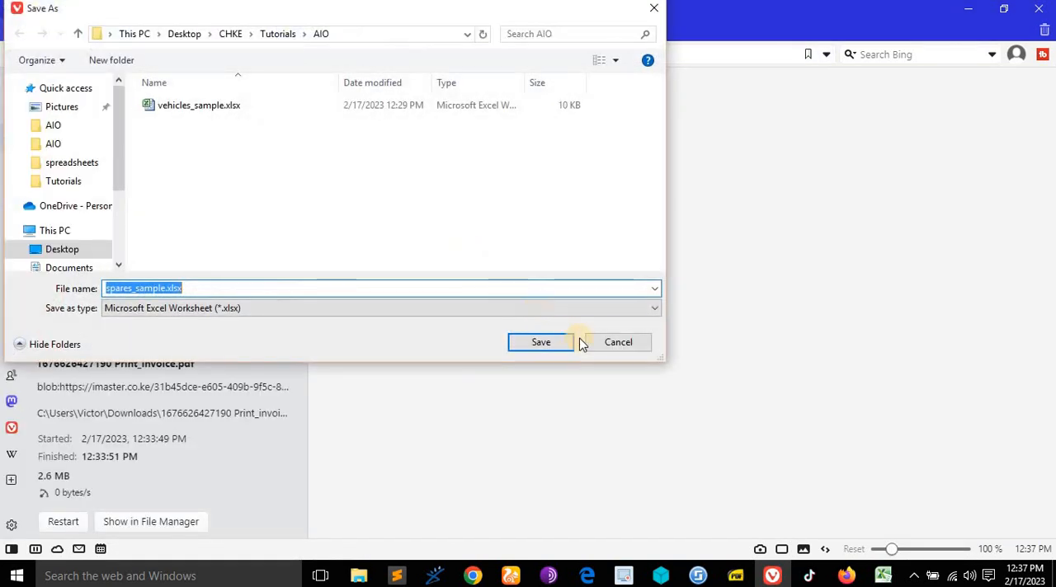
pyautogui.click(554, 342)
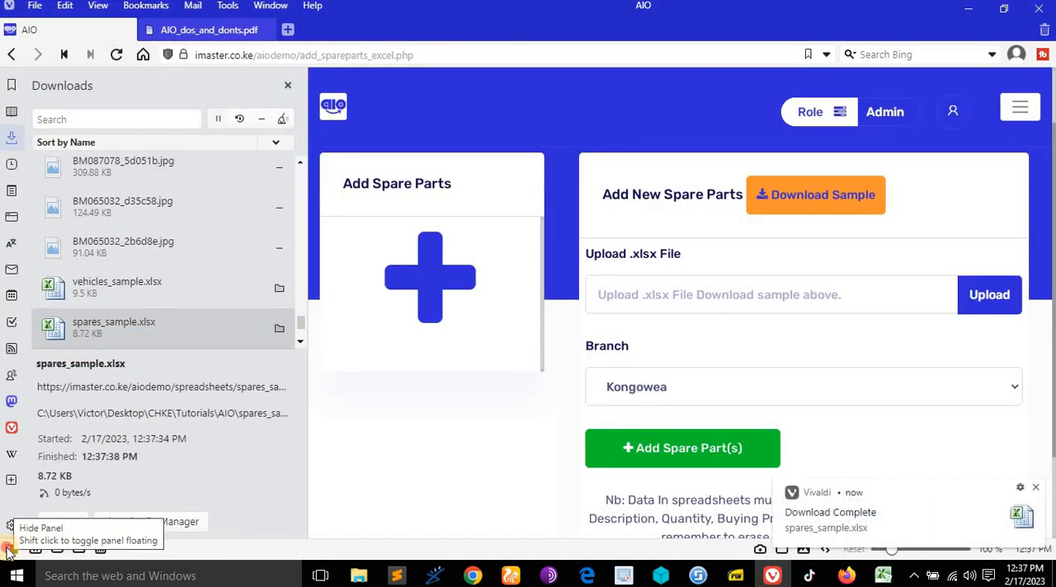
pyautogui.click(7, 549)
# - Open spares_sample.xlsx from the AIO folder in Excel and enable editing
pyautogui.click(353, 571)
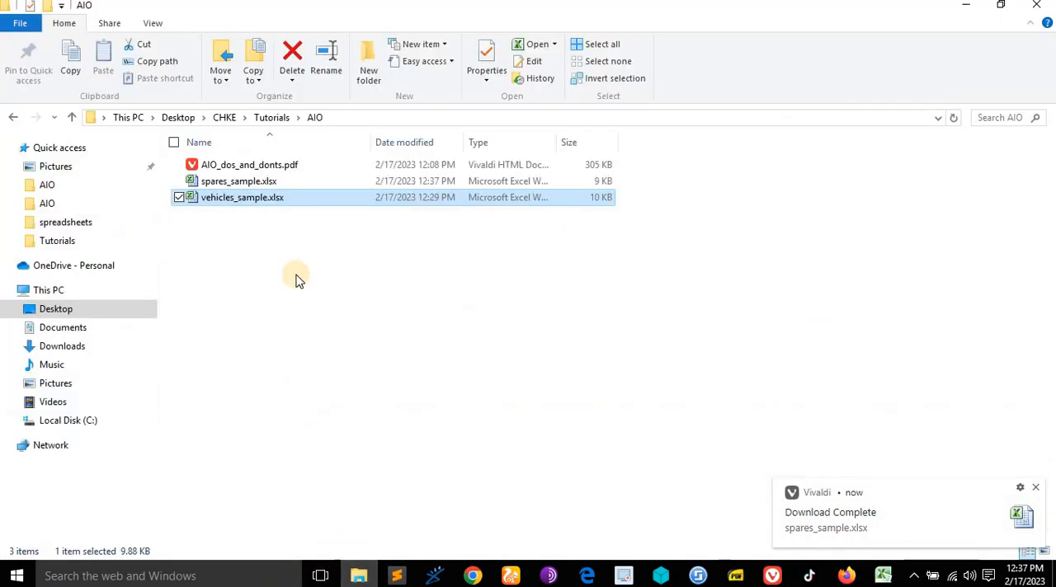
pyautogui.doubleClick(282, 182)
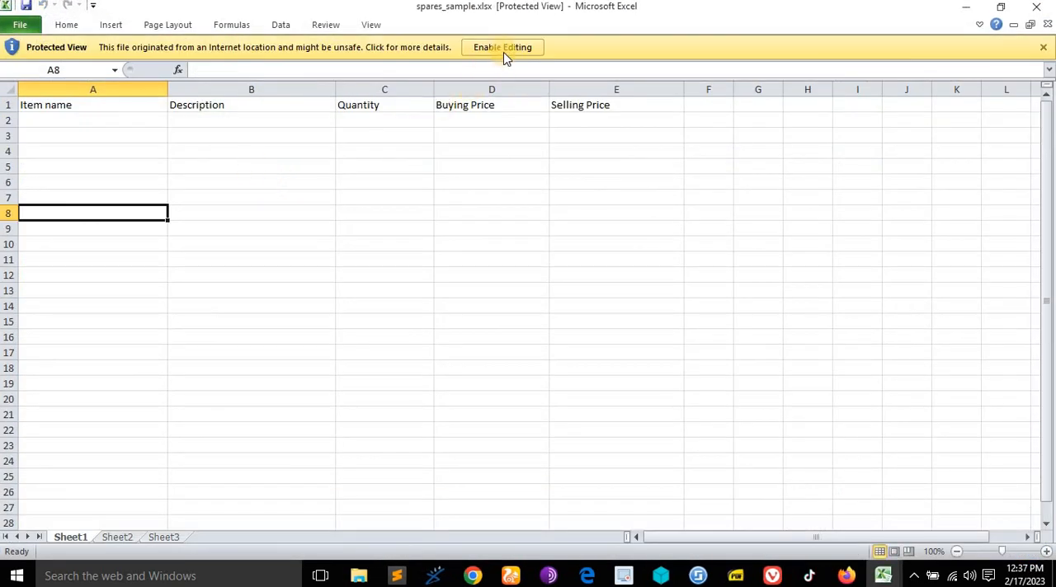
pyautogui.click(505, 48)
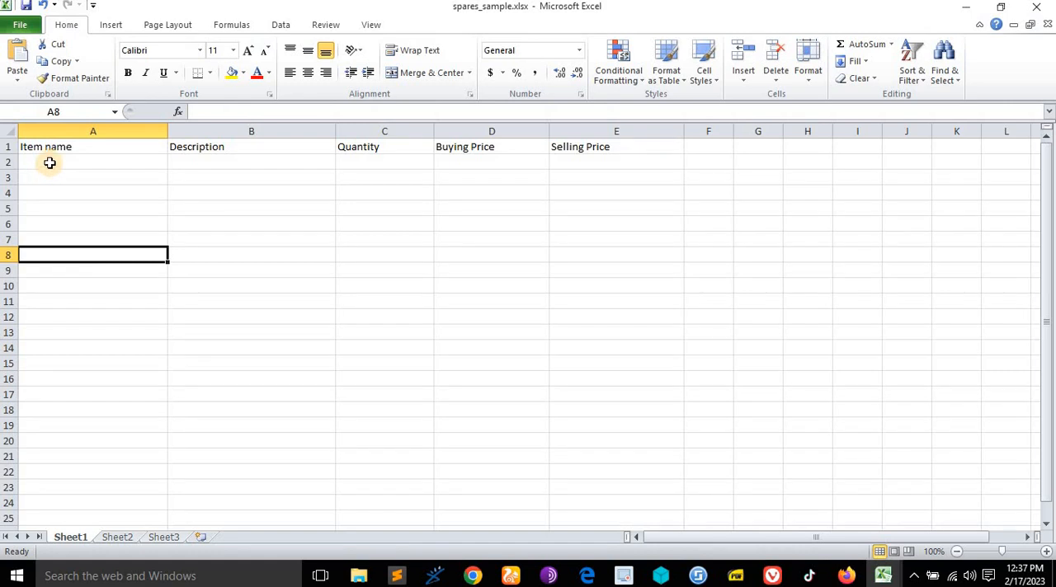
# - Enter "Michigani tires" as the first item name in cell A2
pyautogui.doubleClick(49, 162)
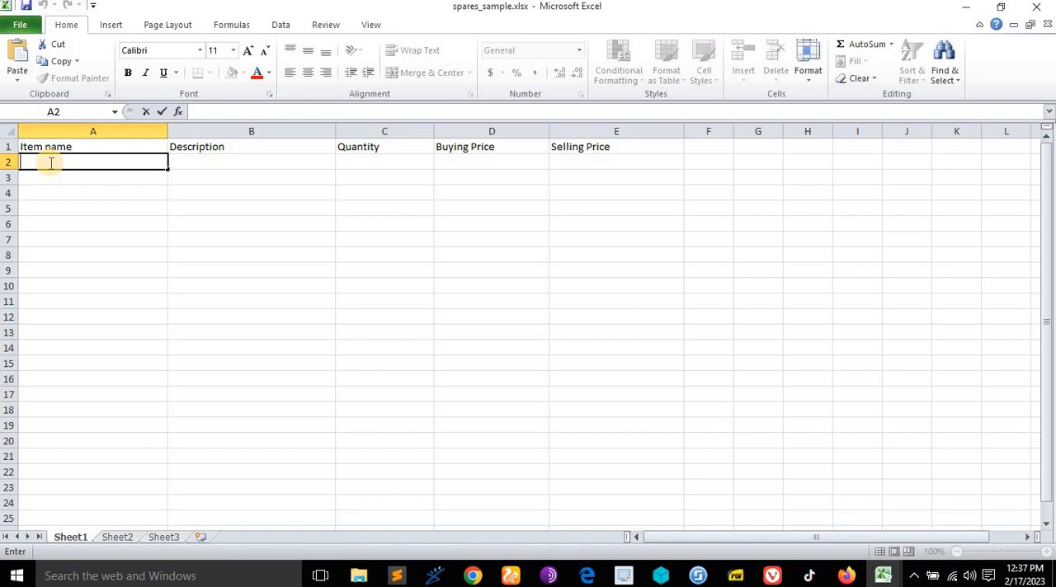
pyautogui.write('Michigani')
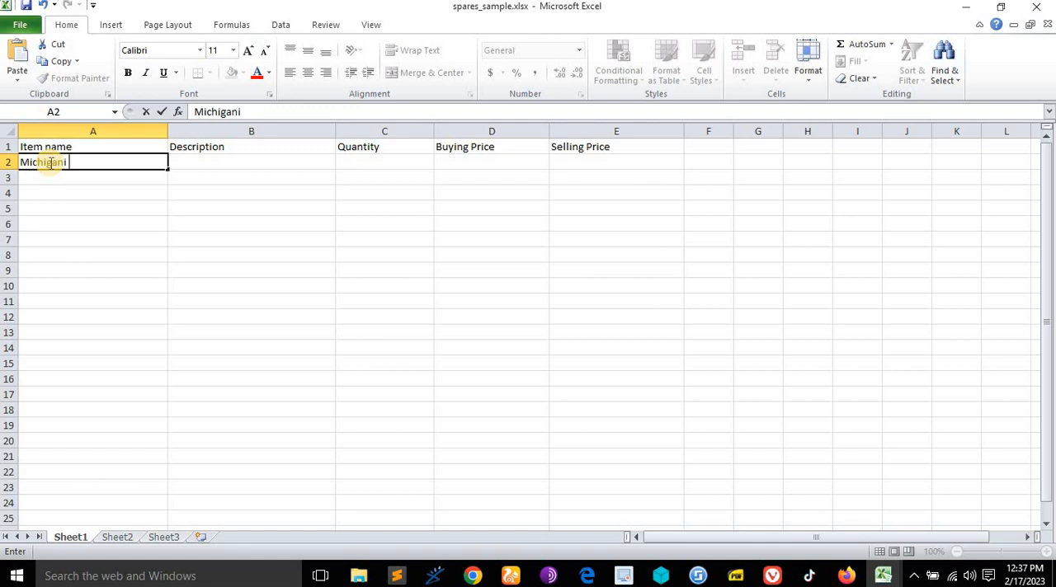
pyautogui.write(' tyes')
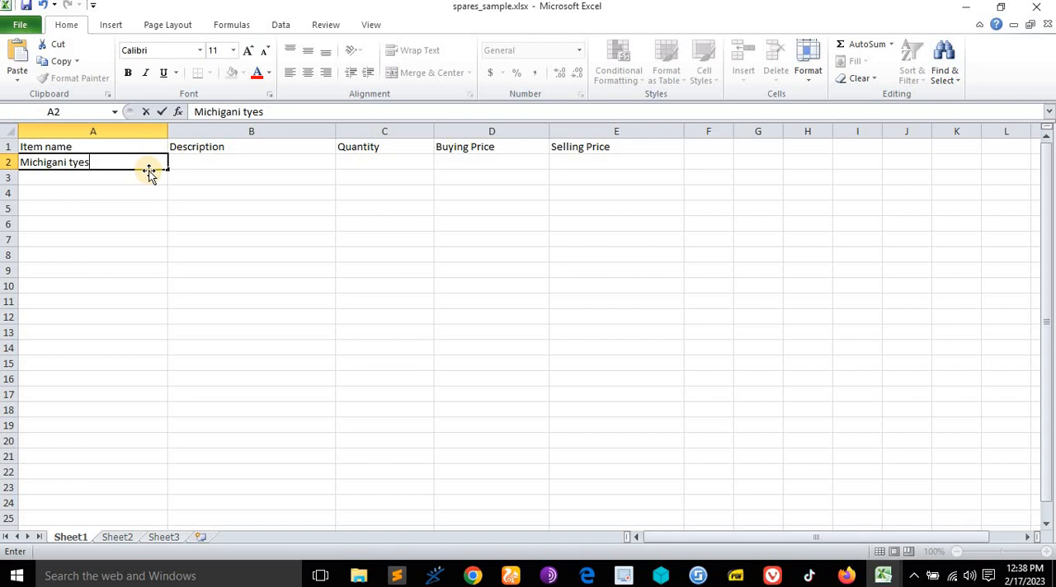
pyautogui.press('BackSpace')
pyautogui.press('BackSpace')
pyautogui.write('res')
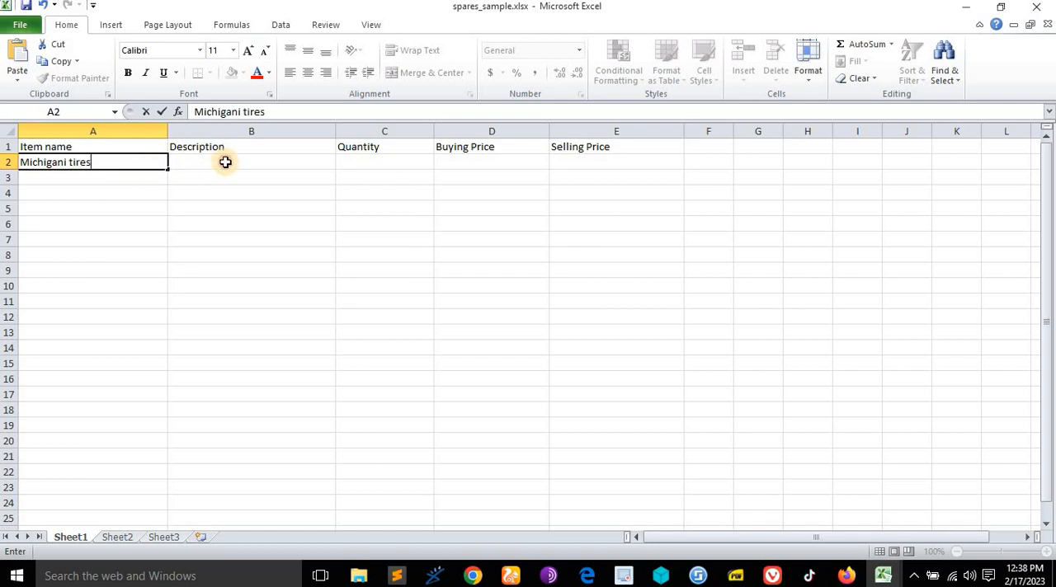
pyautogui.click(223, 161)
pyautogui.doubleClick(113, 162)
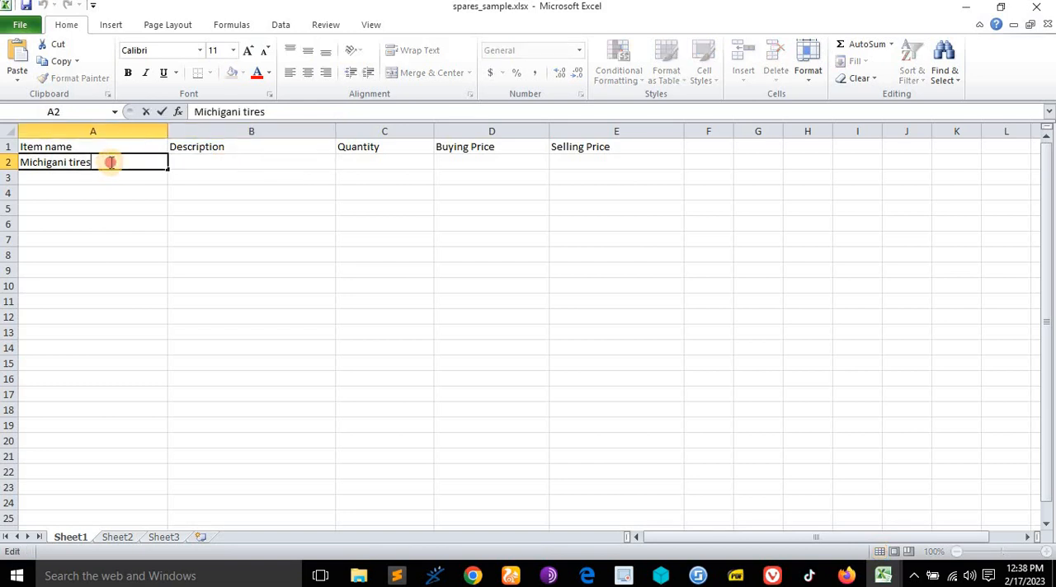
pyautogui.hotkey('shift', 'Home')
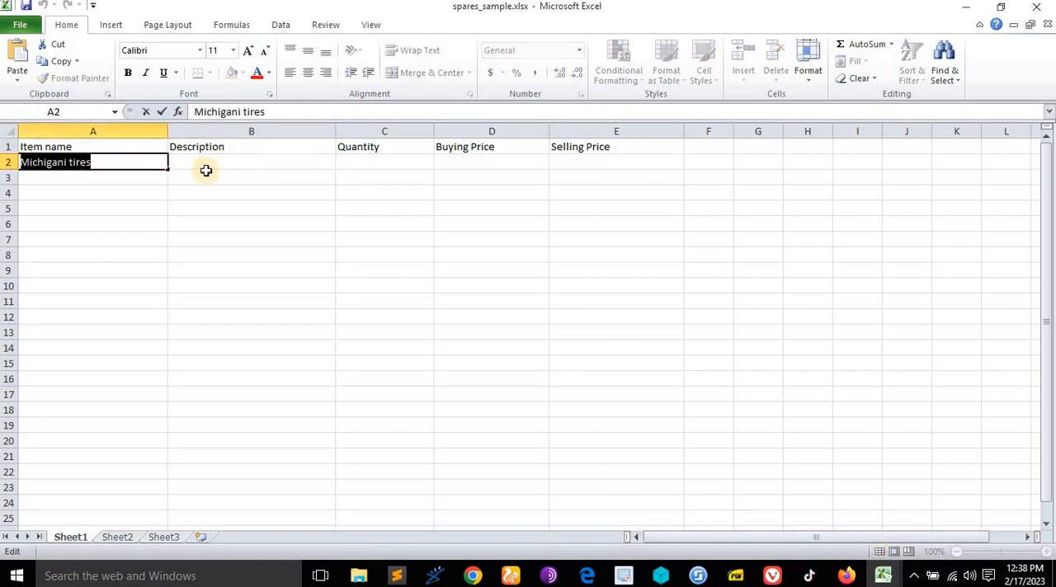
# - Enter "19 inch rims" as the second item name in cell A3
pyautogui.click(116, 181)
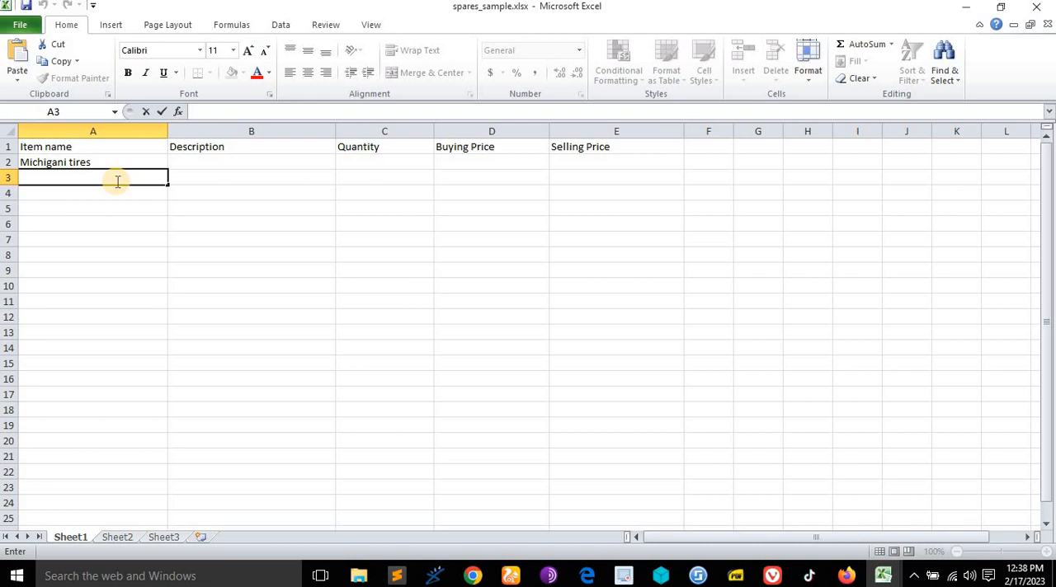
pyautogui.write('19 inch rims')
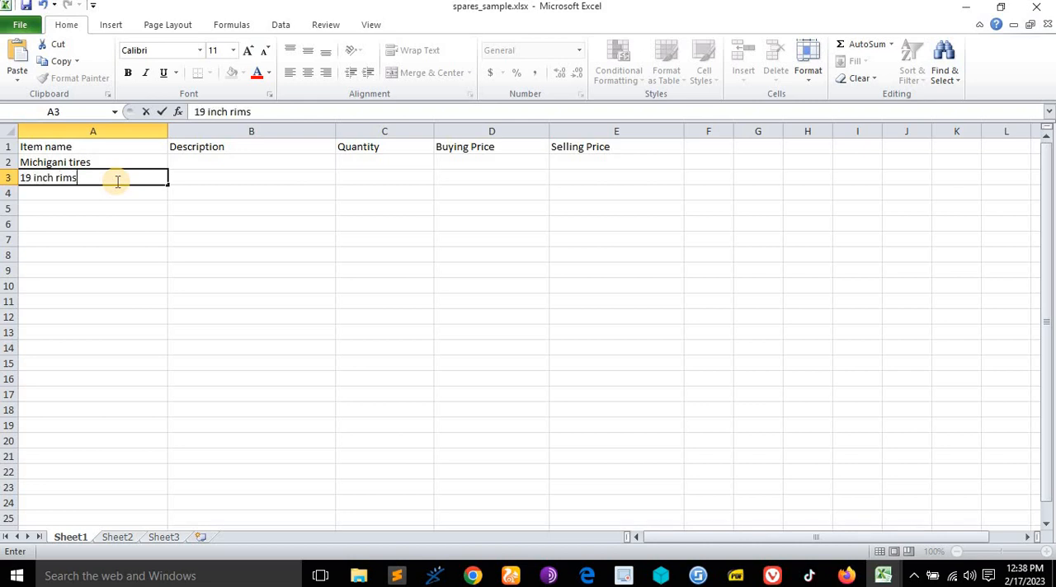
# - Enter "Motorcycle mudgards" as the third item name in cell A4
pyautogui.click(82, 195)
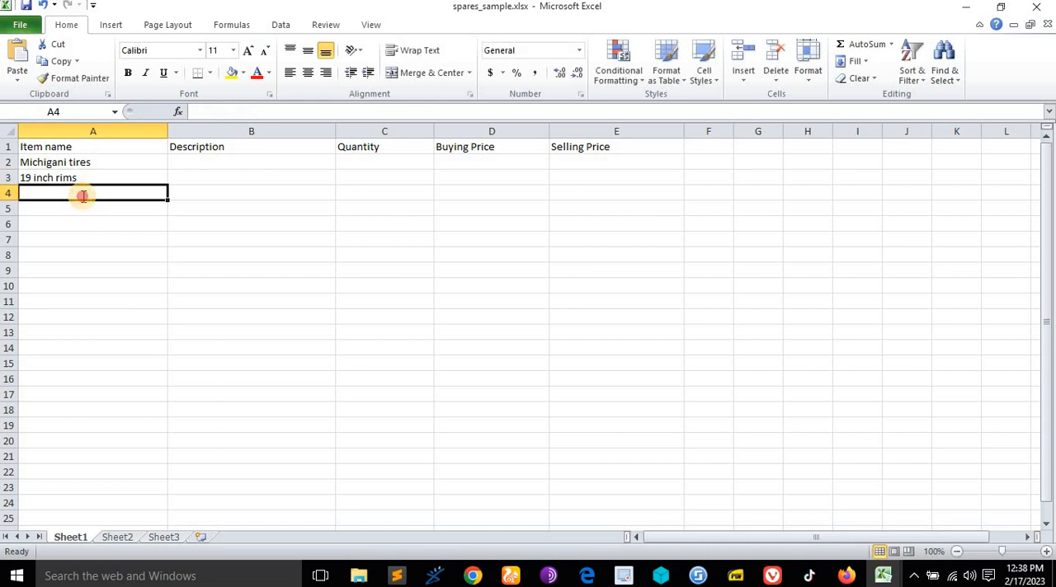
pyautogui.doubleClick(82, 196)
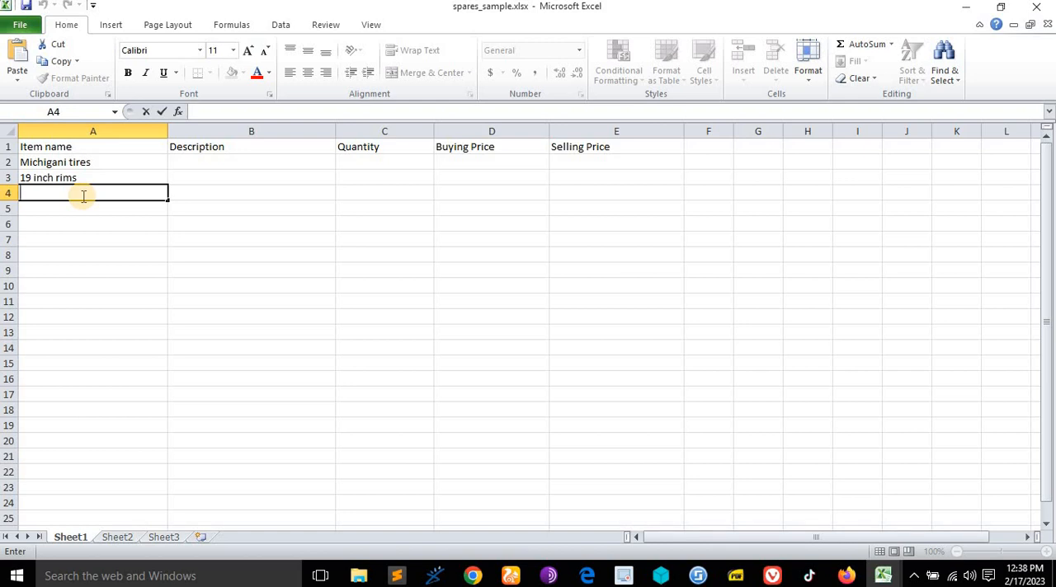
pyautogui.write('Motorcyc')
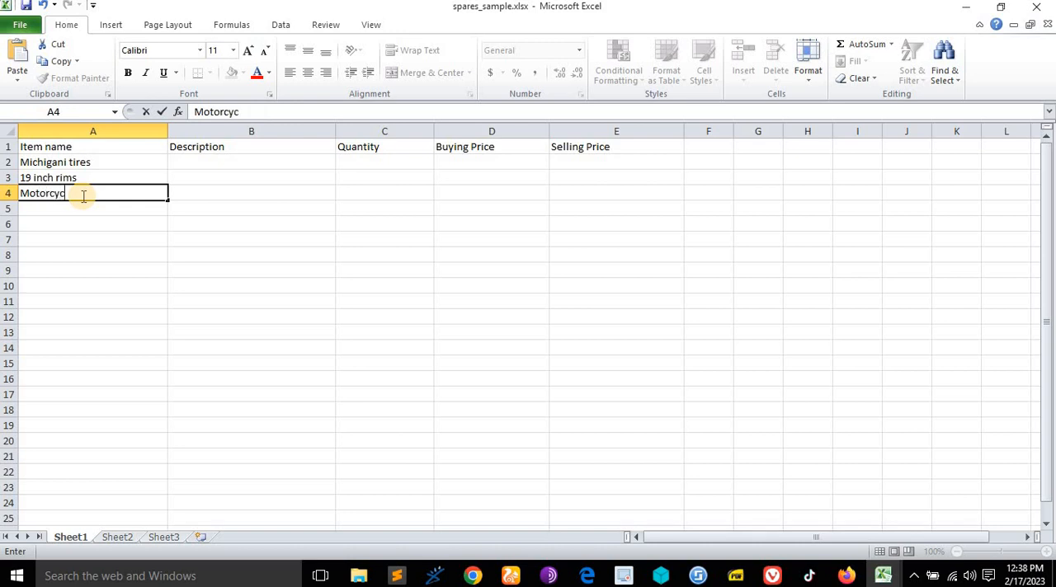
pyautogui.write('le mudgards')
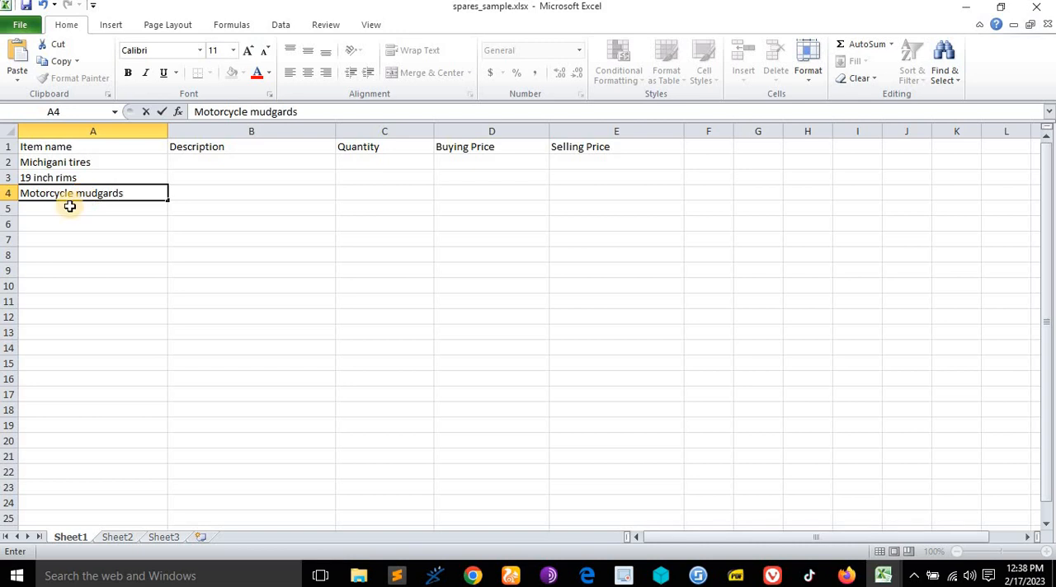
# - Enter "Side mirrrors" as the fourth item name in cell A5
pyautogui.doubleClick(71, 207)
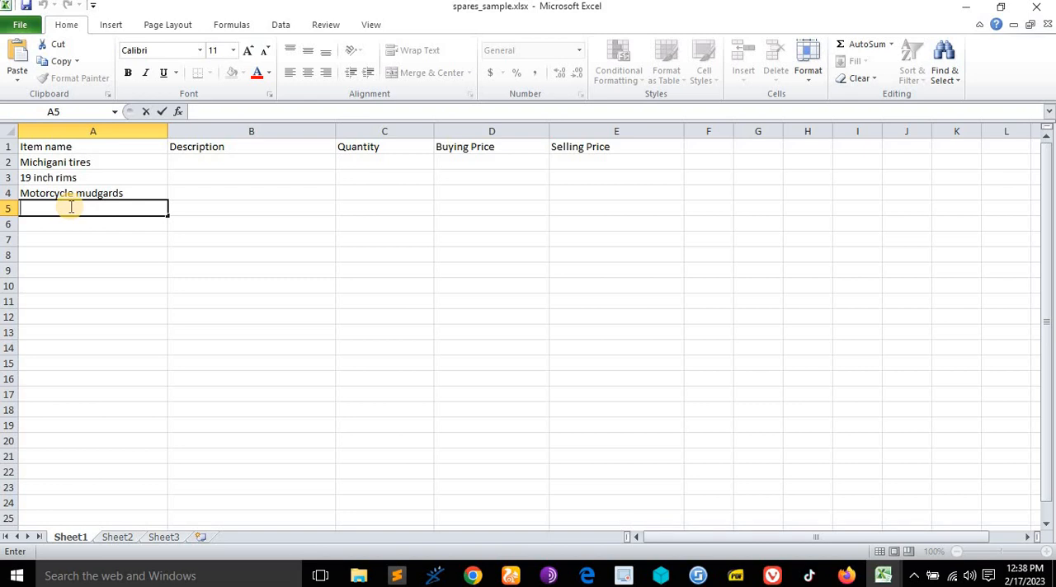
pyautogui.write('Side mirrrors')
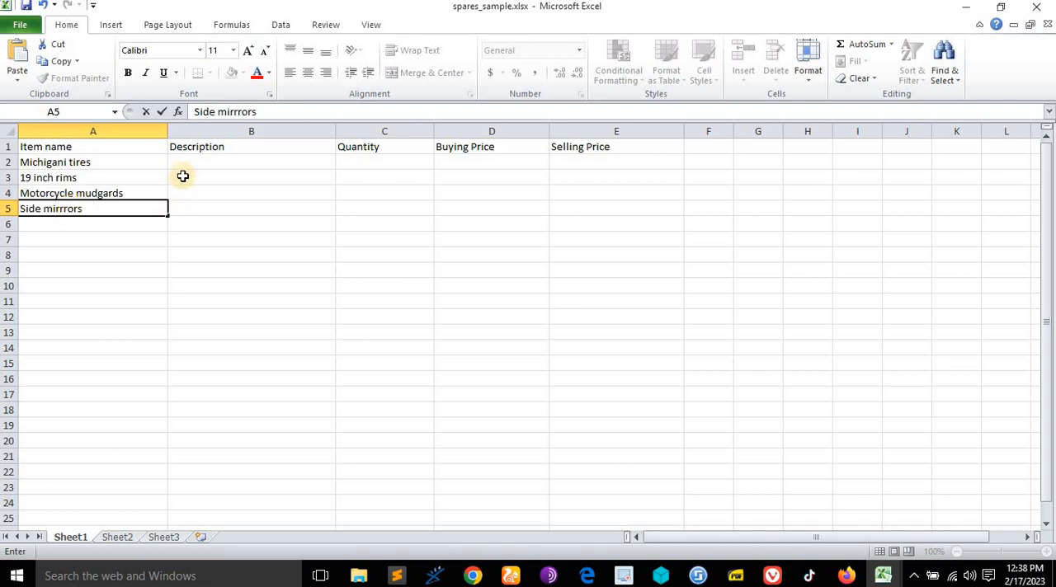
# - Copy the item name "Michigani tires" into its description cell B2
pyautogui.doubleClick(119, 167)
pyautogui.click(124, 160)
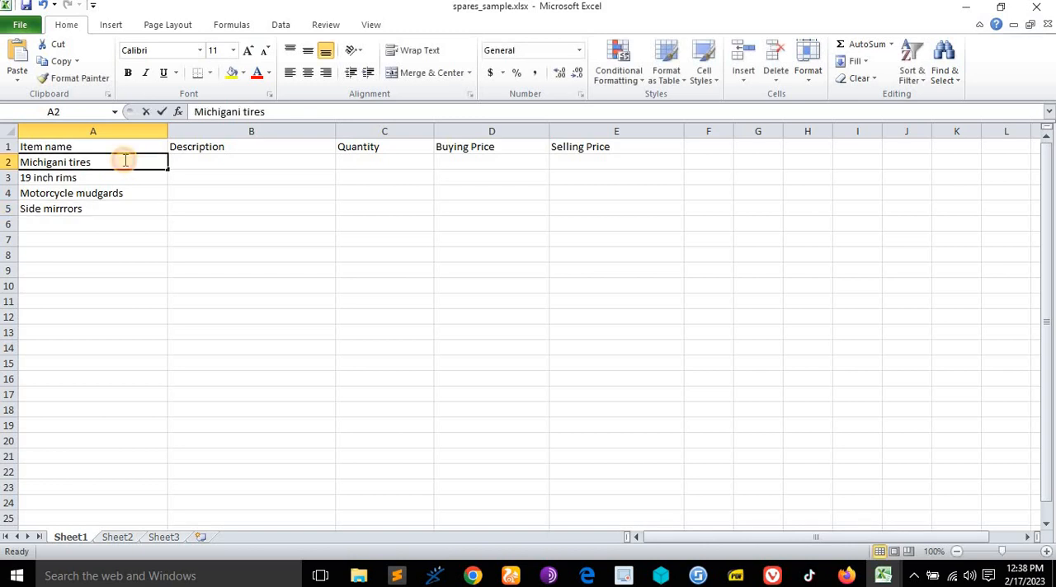
pyautogui.doubleClick(124, 161)
pyautogui.moveTo(124, 161); pyautogui.dragTo(3, 163)
pyautogui.hotkey('ctrl', 'c')
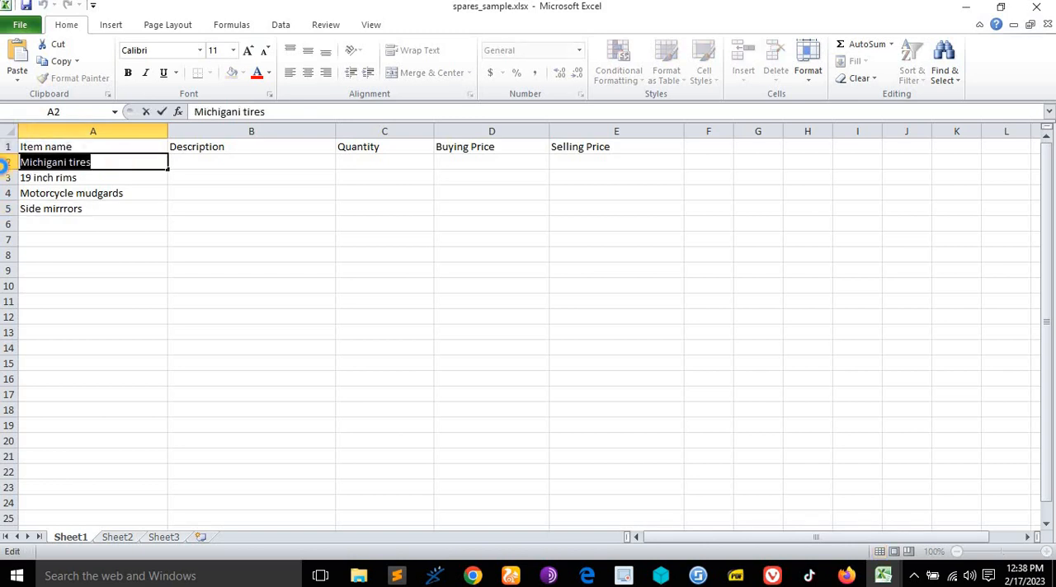
pyautogui.click(234, 163)
pyautogui.doubleClick(234, 163)
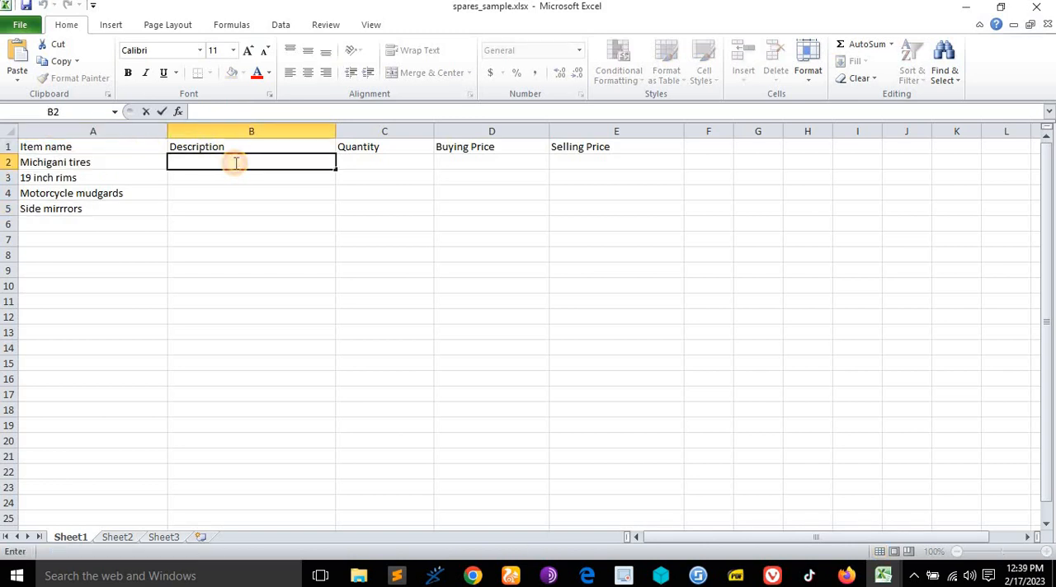
pyautogui.hotkey('ctrl', 'v')
# - Copy the item name "19 inch rims" into its description cell B3
pyautogui.click(112, 204)
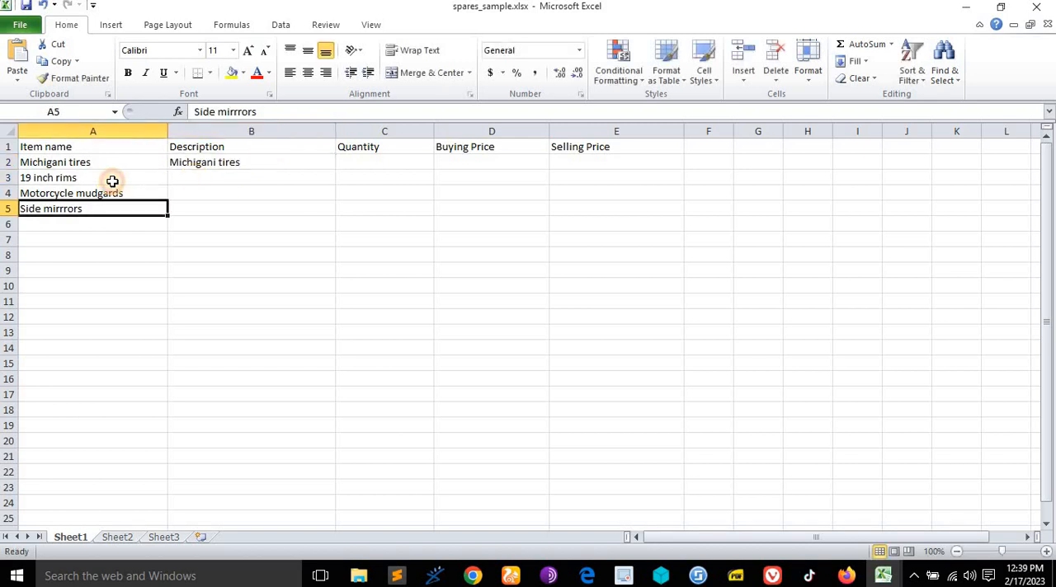
pyautogui.doubleClick(113, 180)
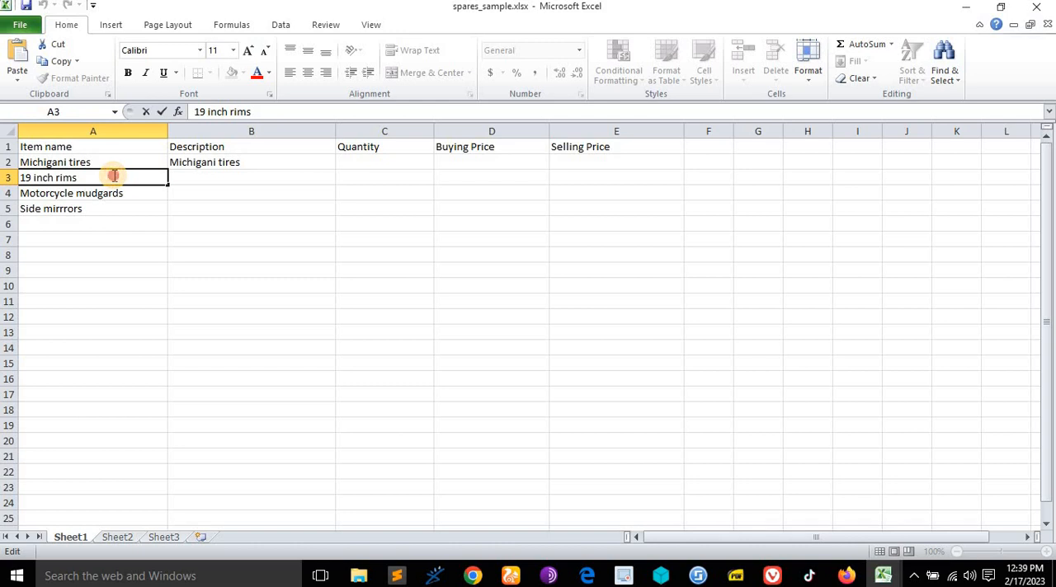
pyautogui.doubleClick(114, 176)
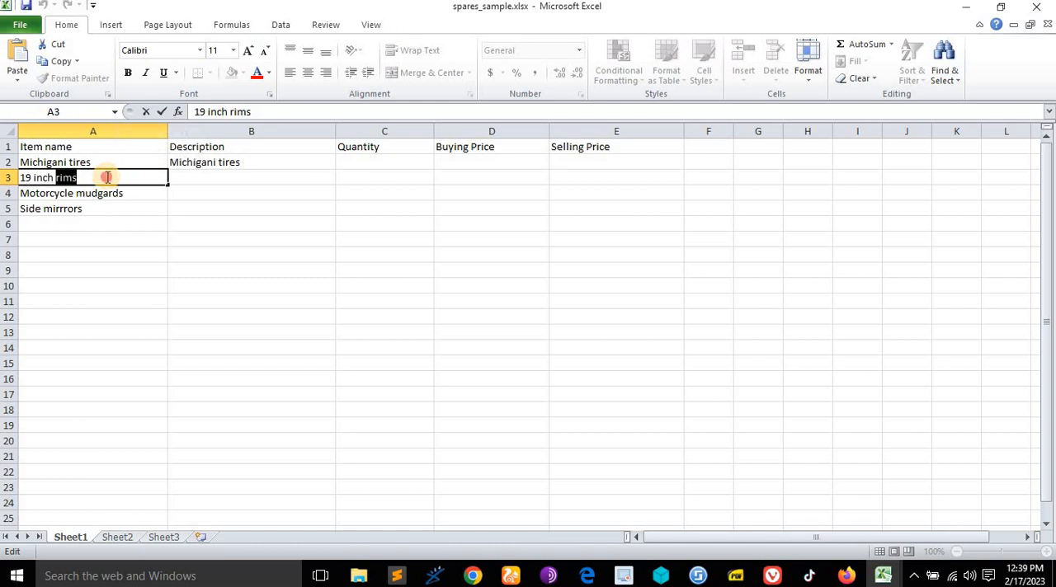
pyautogui.moveTo(104, 175); pyautogui.dragTo(12, 179)
pyautogui.hotkey('ctrl', 'c')
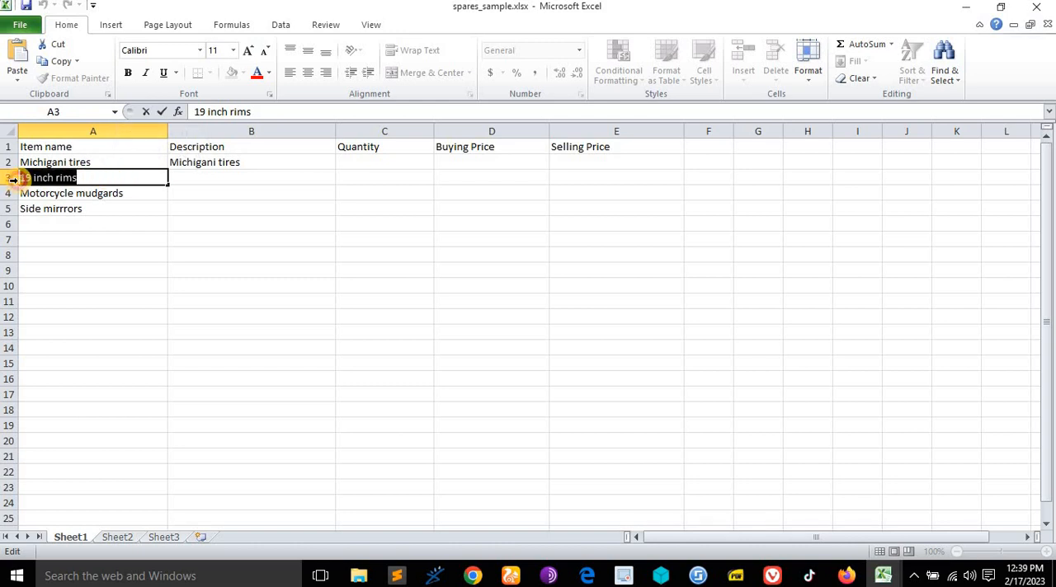
pyautogui.click(238, 179)
pyautogui.doubleClick(238, 179)
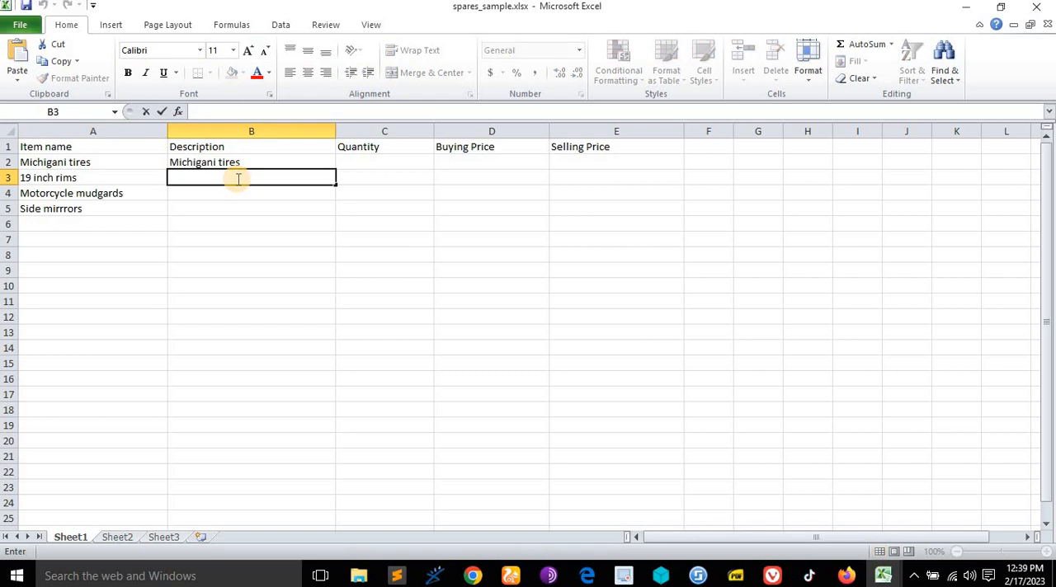
pyautogui.hotkey('ctrl', 'v')
# - Copy the item name "Motorcycle mudgards" into its description cell B4
pyautogui.click(123, 193)
pyautogui.doubleClick(132, 193)
pyautogui.moveTo(132, 193); pyautogui.dragTo(4, 191)
pyautogui.click(231, 192)
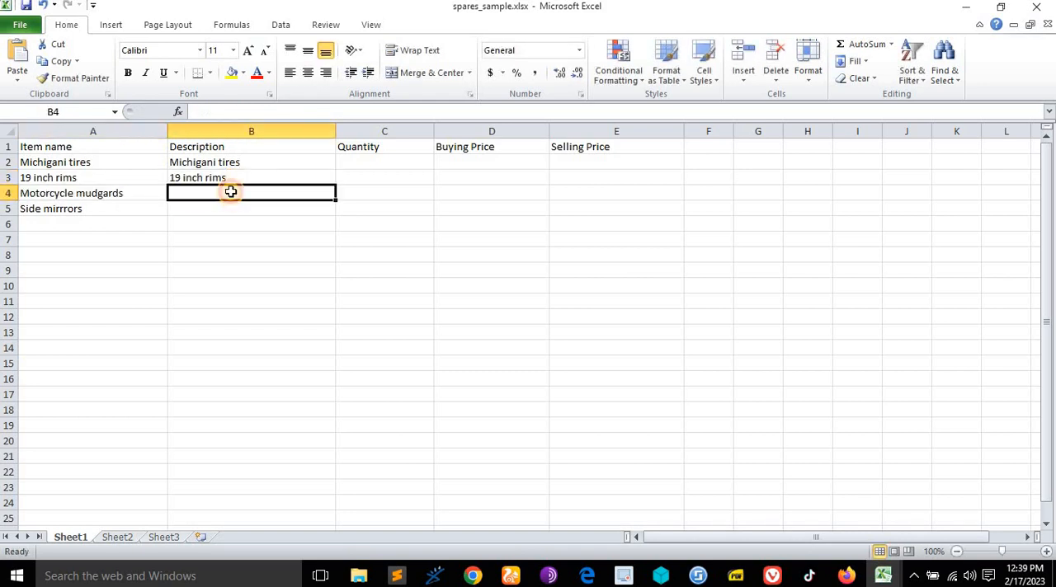
pyautogui.doubleClick(231, 192)
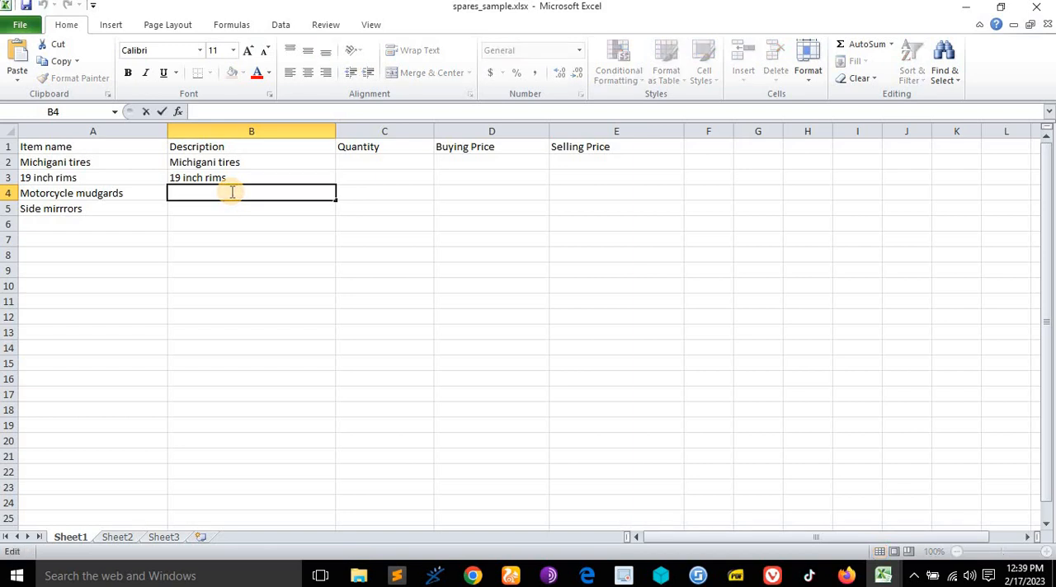
pyautogui.write('Motorcycle mudgards')
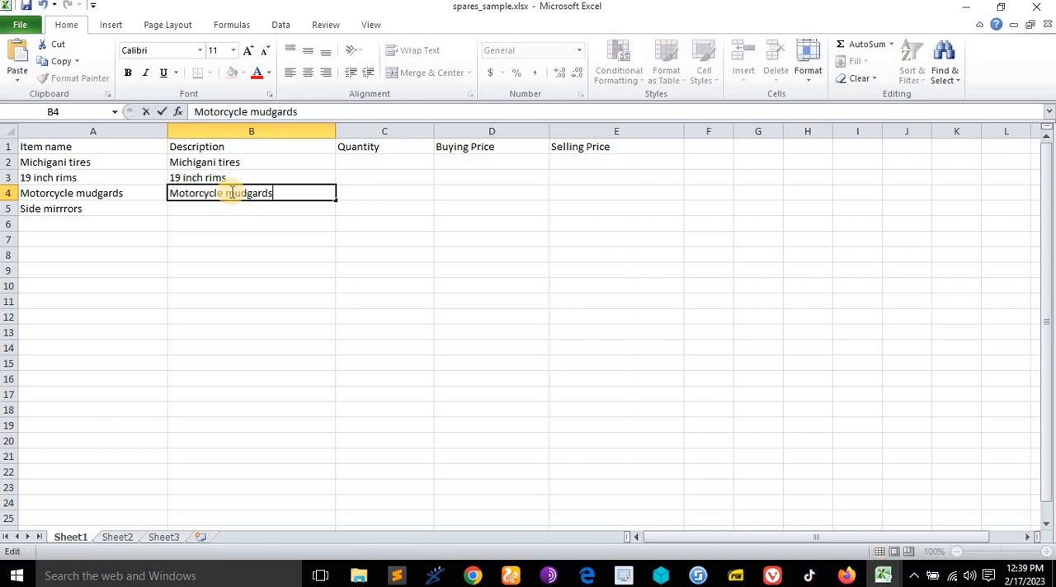
# - Copy the item name "Side mirrrors" into its description cell B5
pyautogui.doubleClick(85, 207)
pyautogui.moveTo(85, 208); pyautogui.dragTo(10, 208)
pyautogui.hotkey('ctrl', 'c')
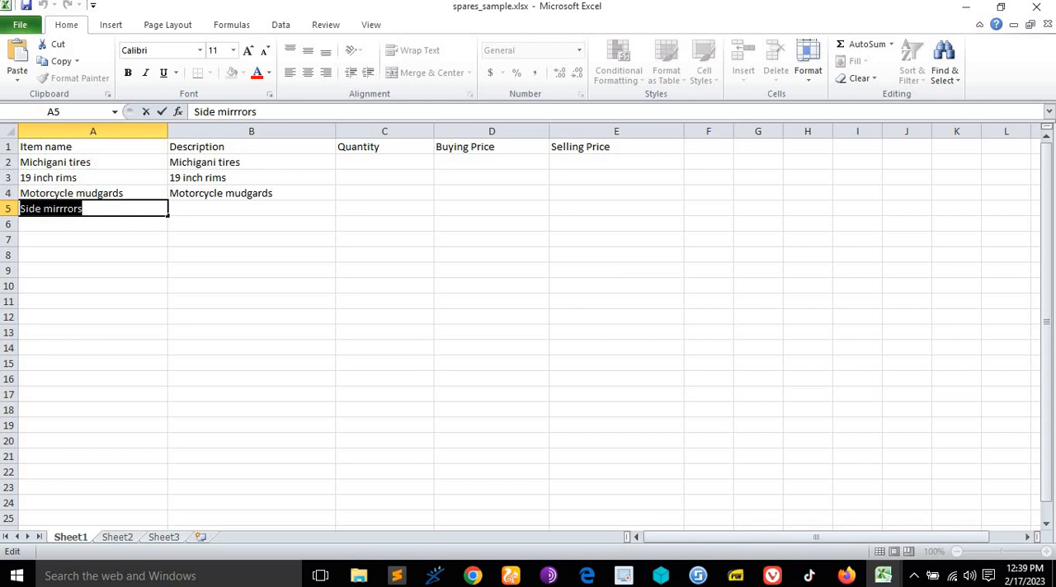
pyautogui.doubleClick(202, 208)
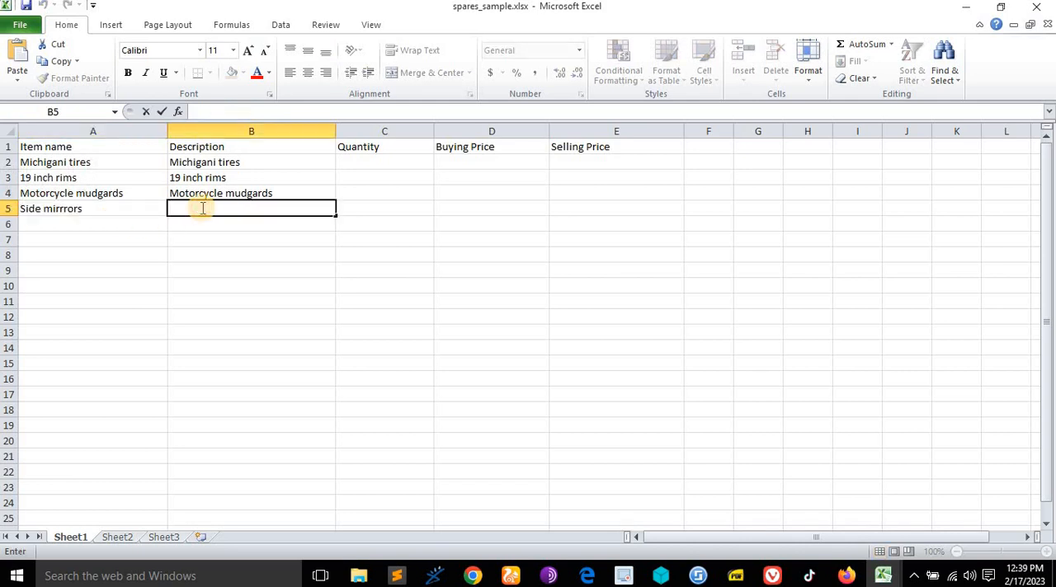
pyautogui.hotkey('ctrl', 'v')
# - Set the quantity of the Michigani tires to 6 in cell C2
pyautogui.click(358, 150)
pyautogui.click(361, 162)
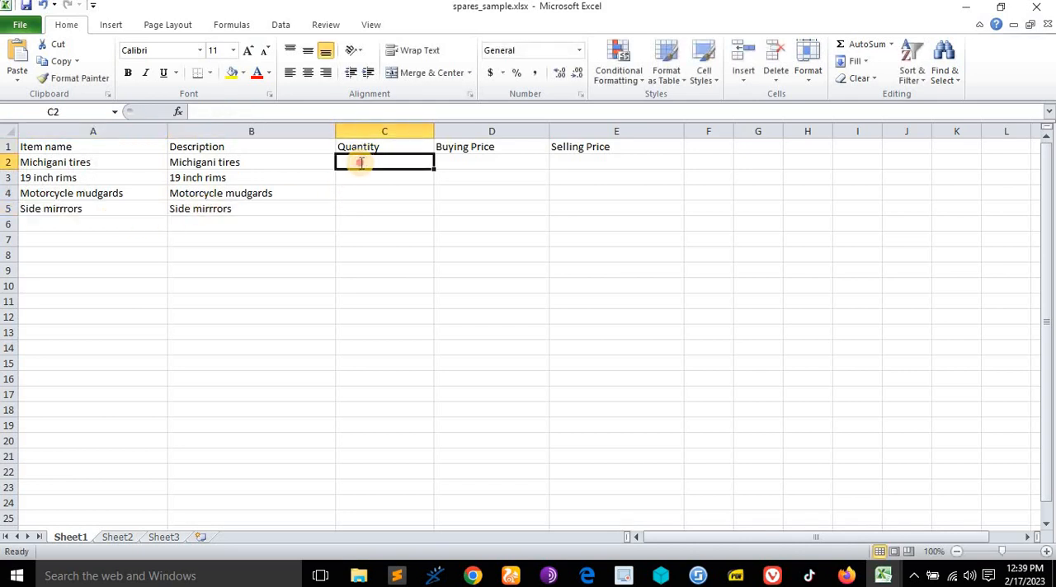
pyautogui.doubleClick(360, 163)
pyautogui.write('6')
pyautogui.click(362, 179)
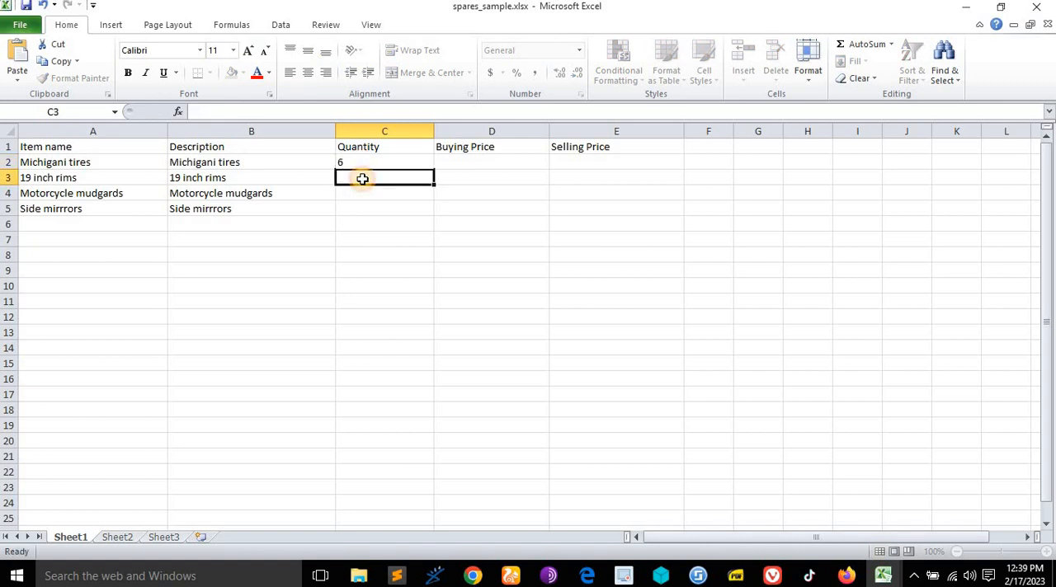
# - Set the quantities to 7 for the 19 inch rims, 8 for the motorcycle mudgards and 9 for the side mirrors
pyautogui.write('7')
pyautogui.doubleClick(364, 192)
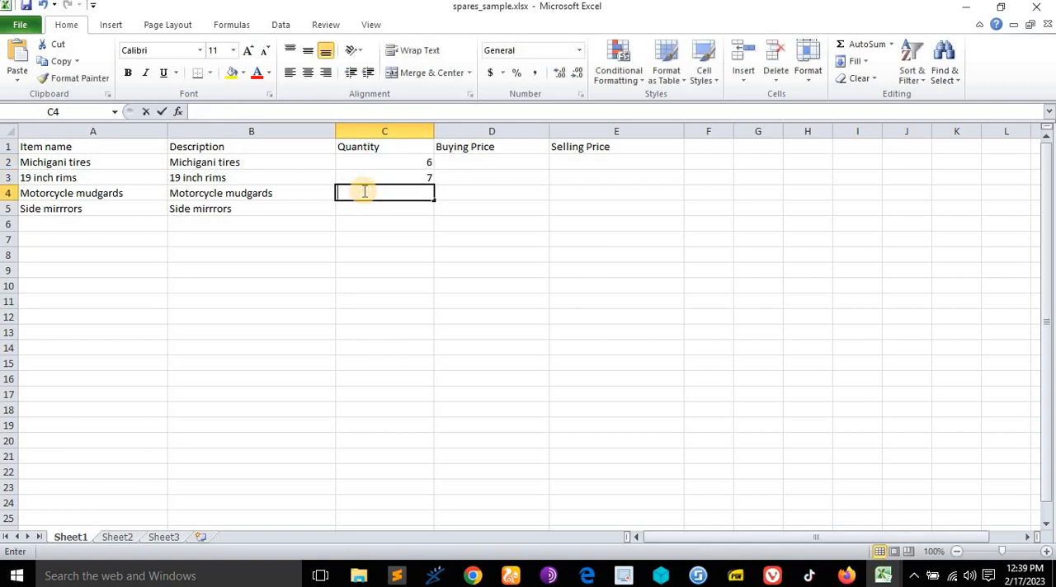
pyautogui.write('8')
pyautogui.click(363, 209)
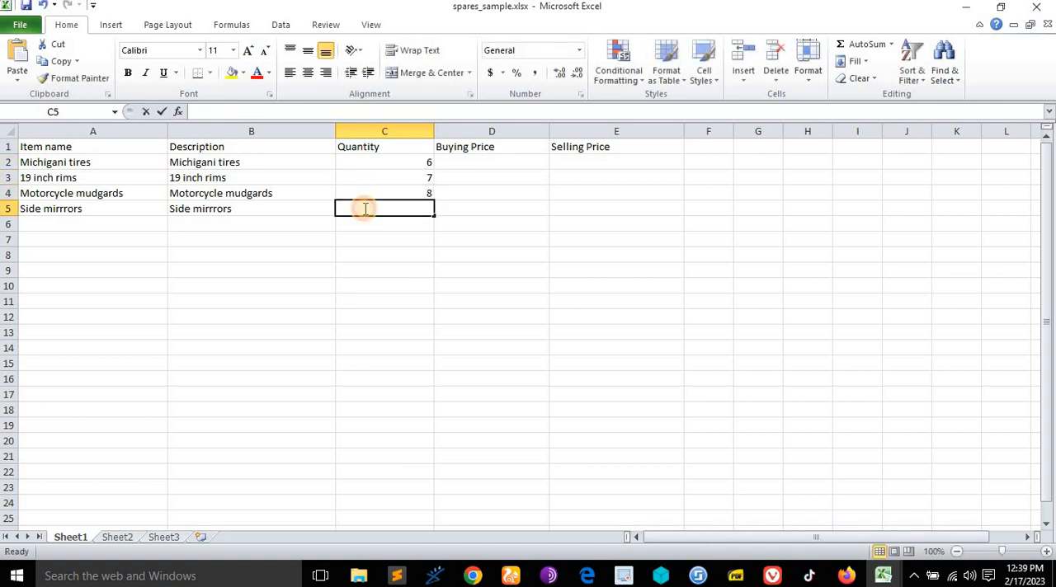
pyautogui.doubleClick(365, 208)
pyautogui.write('9')
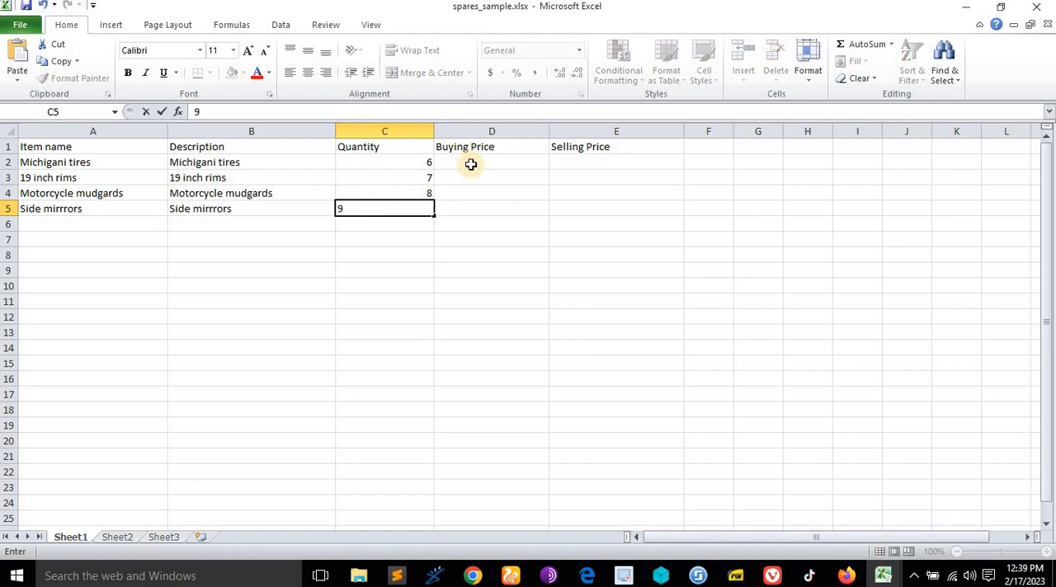
# - Give the Michigani tires a buying price of 2000 and a selling price of 3000 in row 2
pyautogui.click(470, 164)
pyautogui.doubleClick(471, 164)
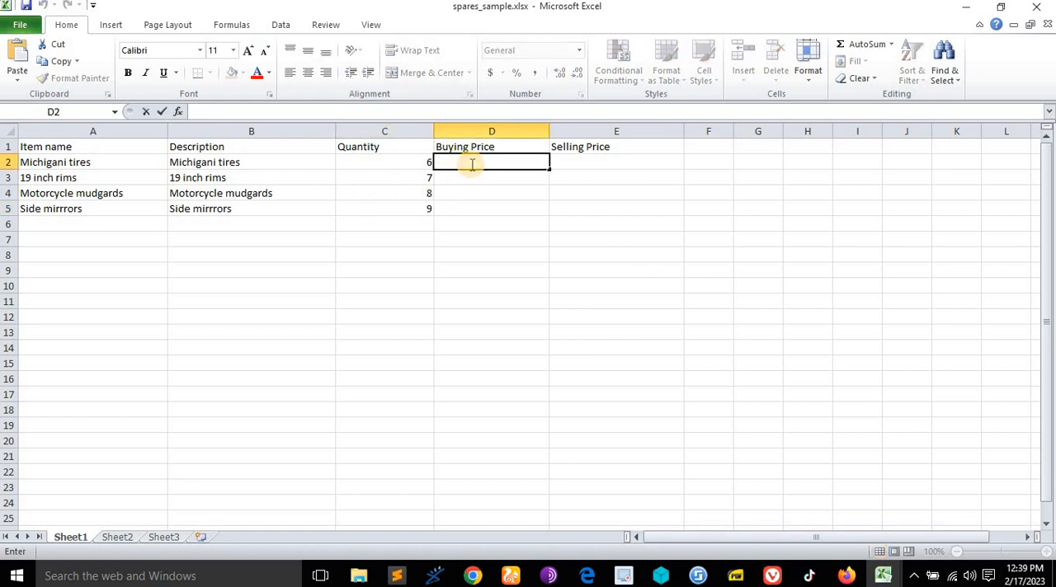
pyautogui.write('2000')
pyautogui.click(594, 166)
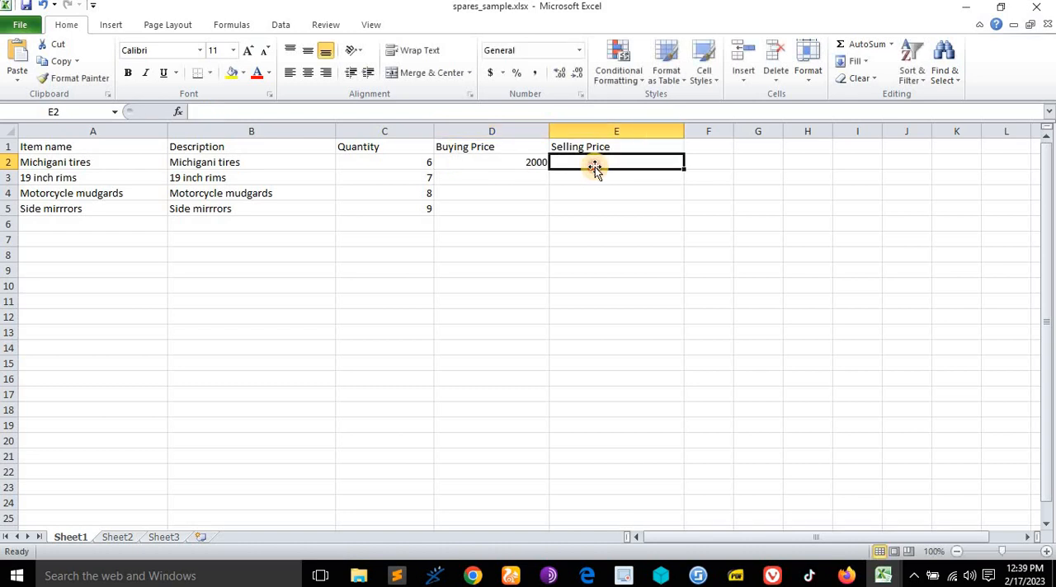
pyautogui.doubleClick(596, 166)
pyautogui.write('3')
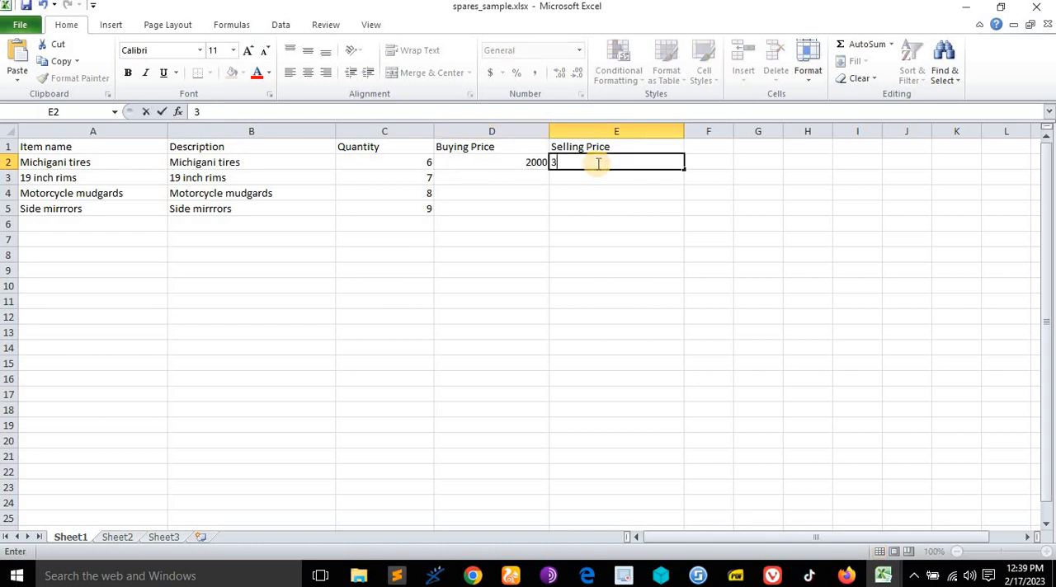
pyautogui.write('000')
# - Give the 19 inch rims a buying price of 3000 and a selling price of 4000 in row 3
pyautogui.click(485, 178)
pyautogui.doubleClick(487, 181)
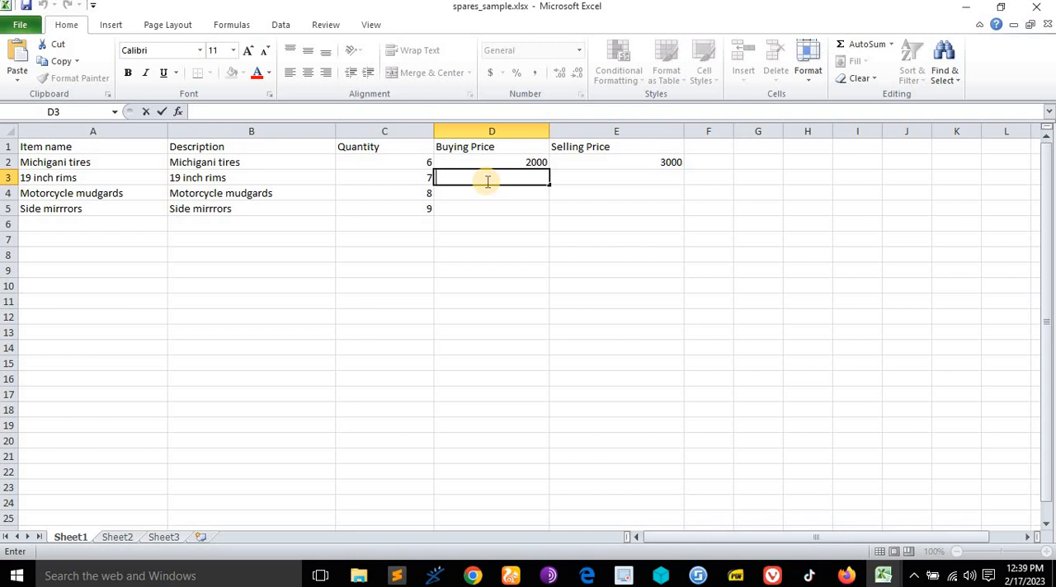
pyautogui.write('3000')
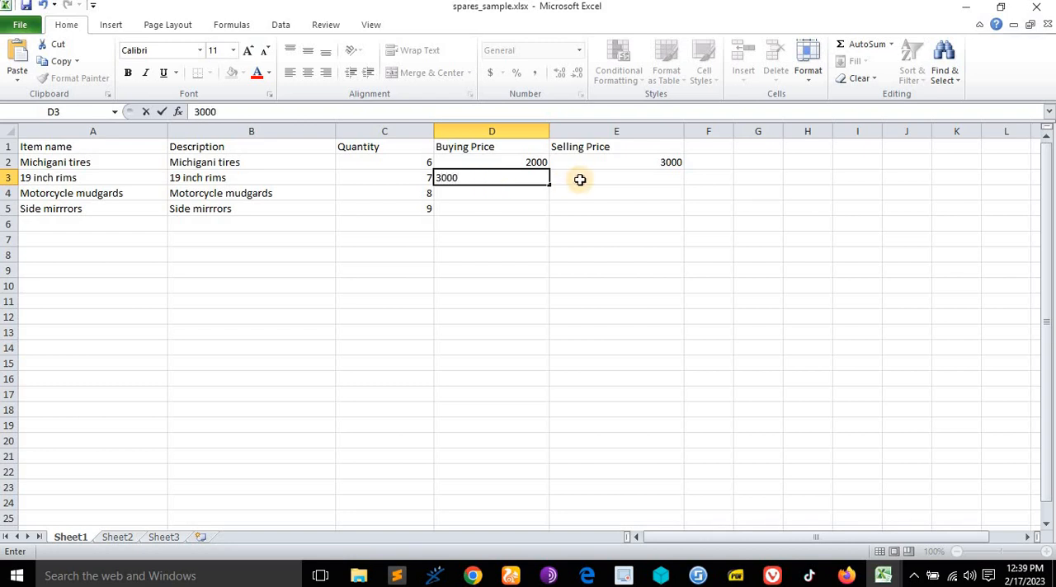
pyautogui.click(581, 179)
pyautogui.write('4000')
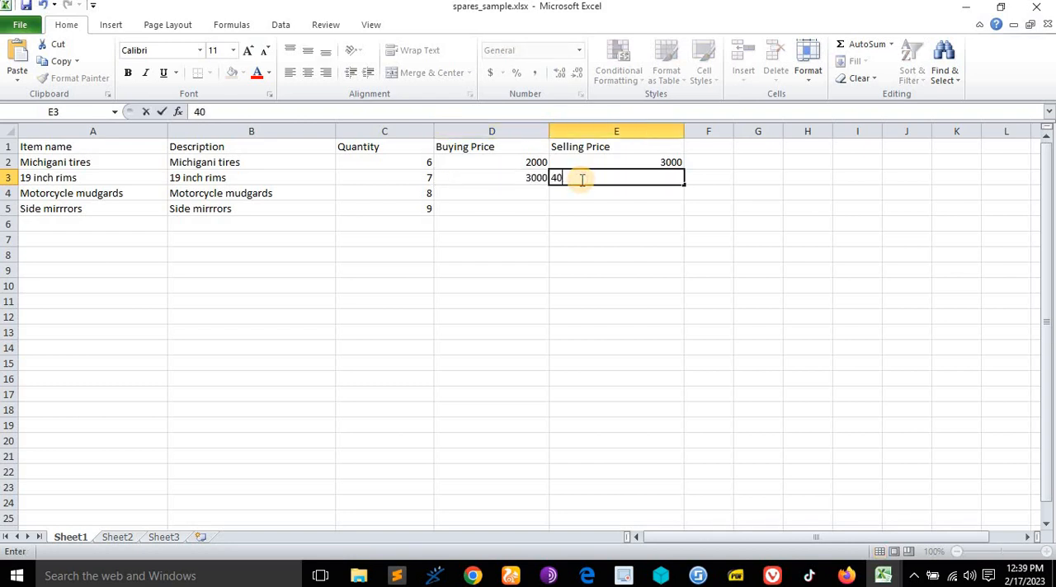
# - Give the motorcycle mudgards a buying price of 300 and a selling price of 400 in row 4
pyautogui.click(517, 193)
pyautogui.doubleClick(517, 193)
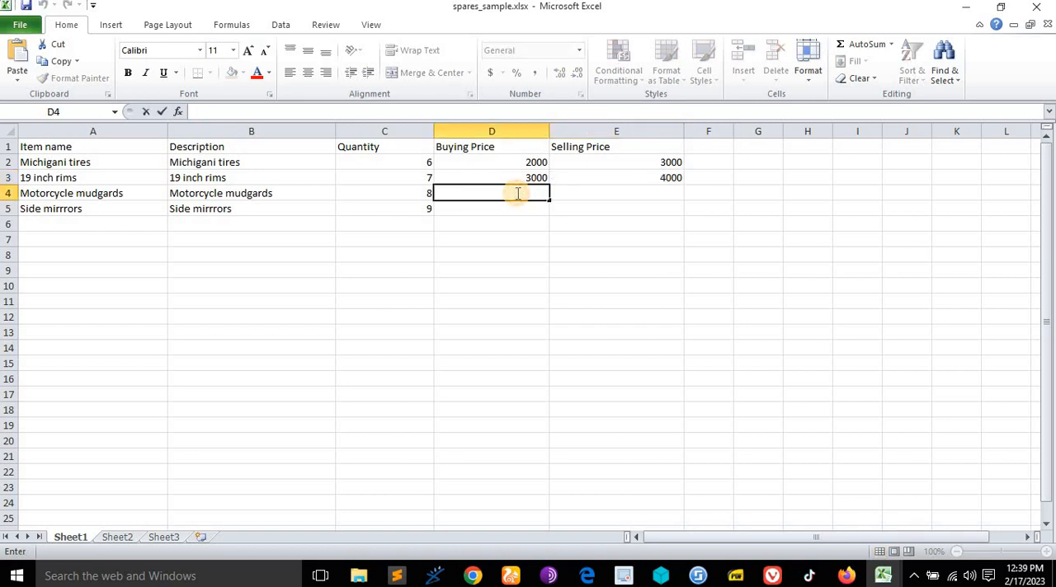
pyautogui.write('300')
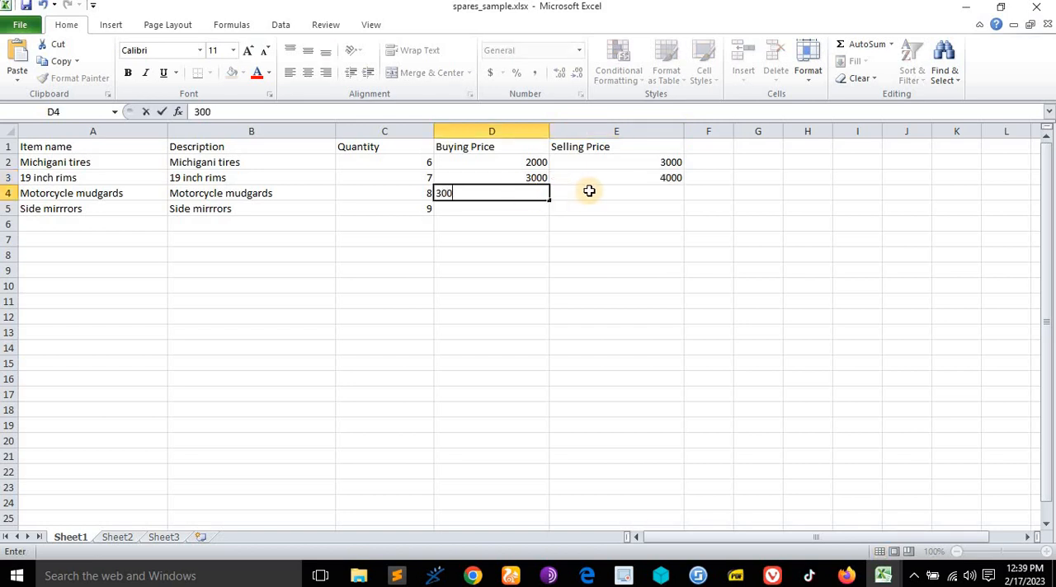
pyautogui.click(591, 191)
pyautogui.doubleClick(593, 191)
pyautogui.write('400')
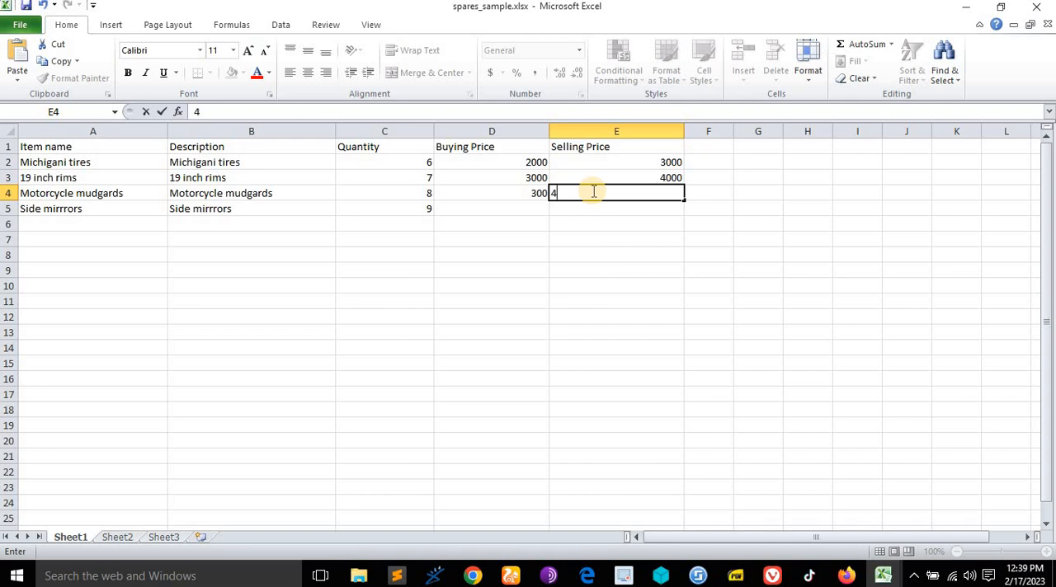
# - Give the side mirrors a buying price of 1000 and a selling price of 1200 in row 5
pyautogui.click(499, 209)
pyautogui.doubleClick(498, 208)
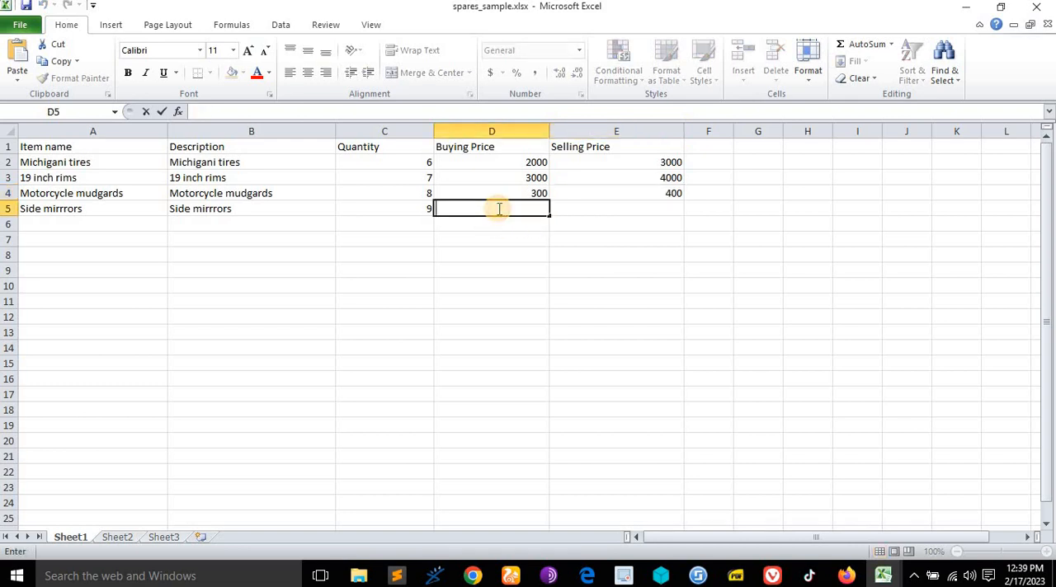
pyautogui.write('1000')
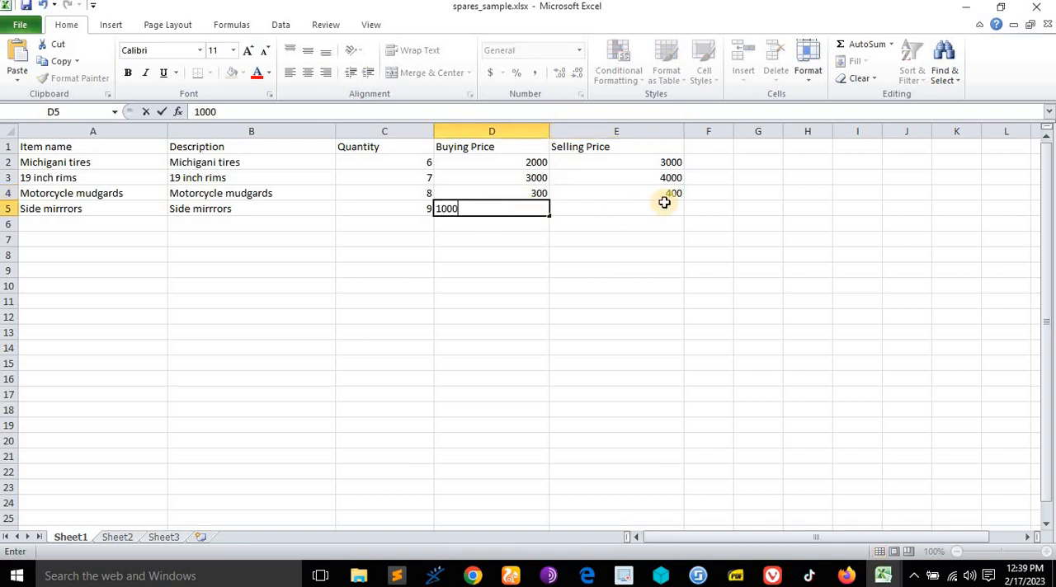
pyautogui.doubleClick(664, 204)
pyautogui.click(662, 205)
pyautogui.doubleClick(663, 206)
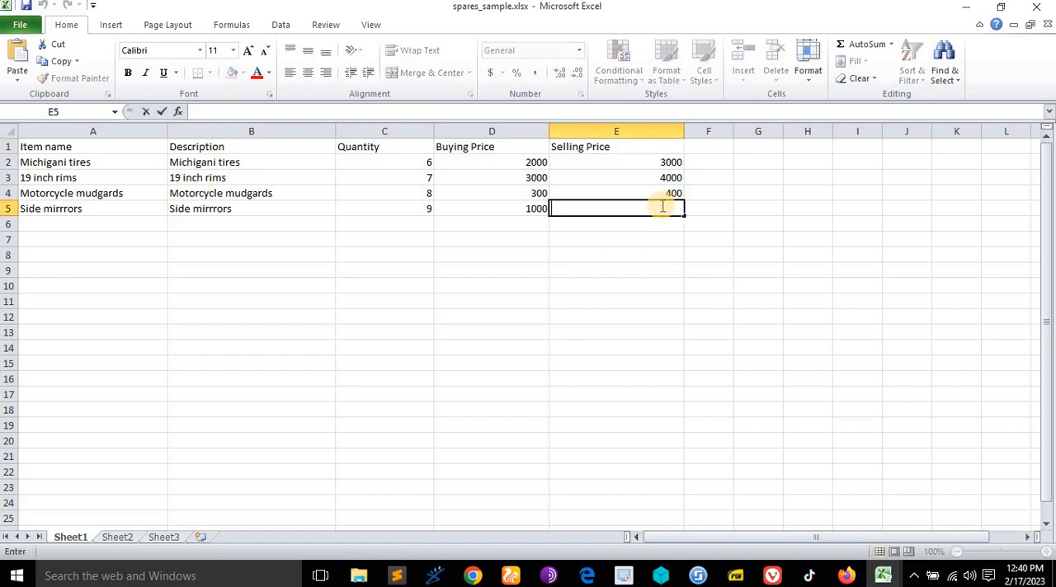
pyautogui.write('1200')
pyautogui.hotkey('ctrl', 'Left')
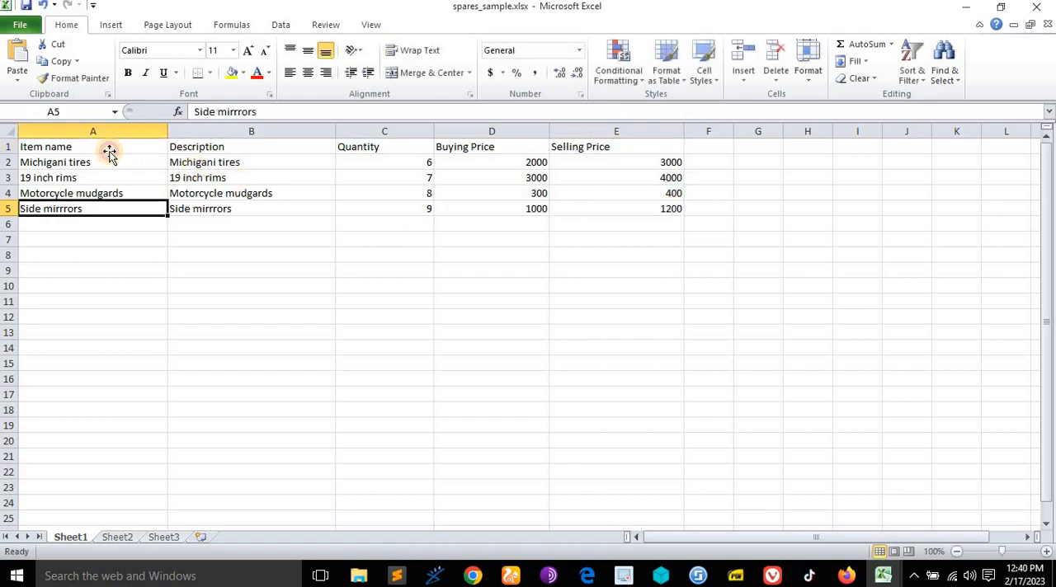
# - Erase all the column headings from row 1 of the spare parts sheet
pyautogui.click(108, 148)
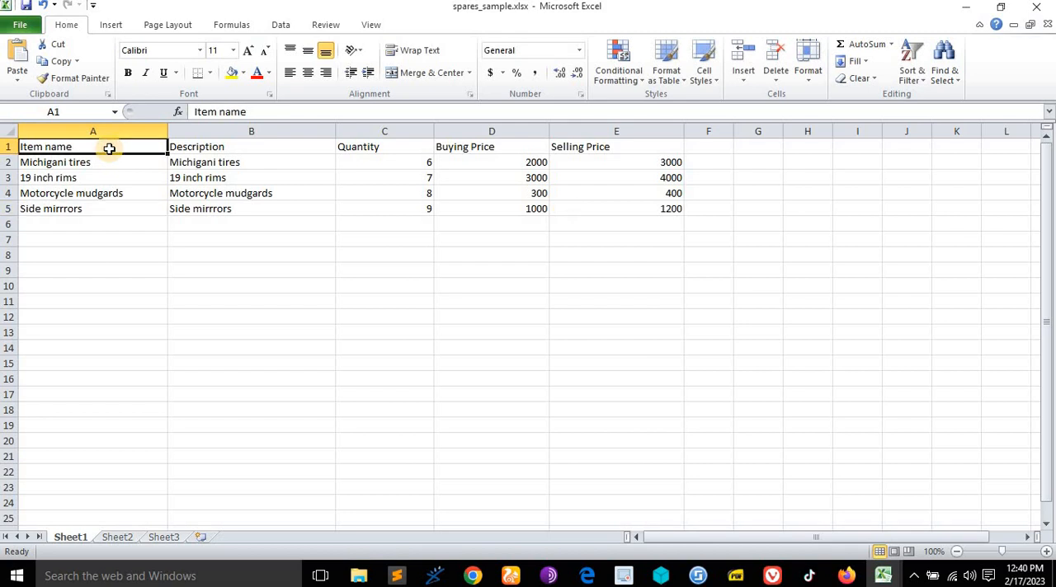
pyautogui.doubleClick(109, 149)
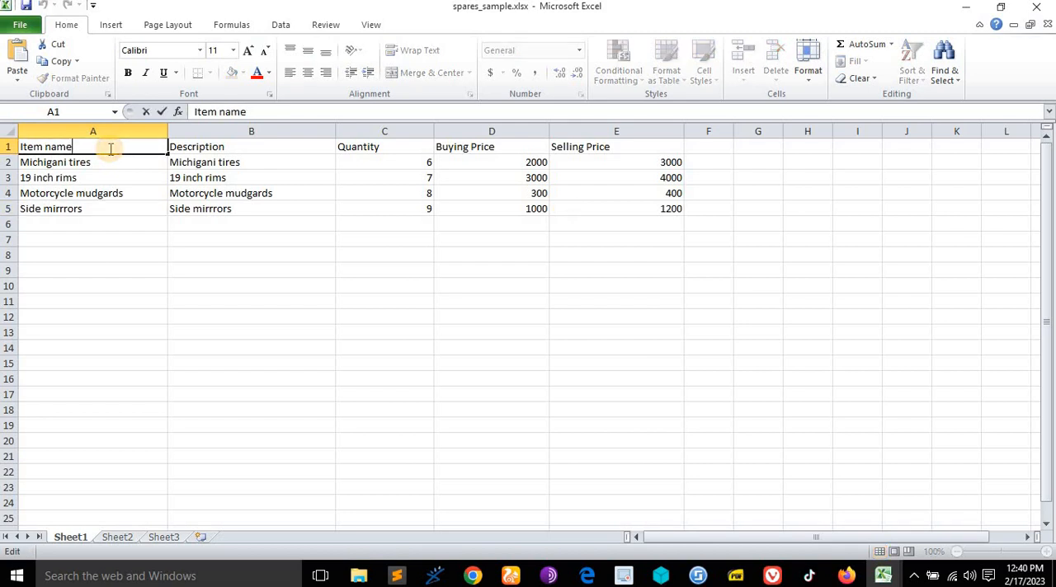
pyautogui.moveTo(110, 149); pyautogui.dragTo(18, 148)
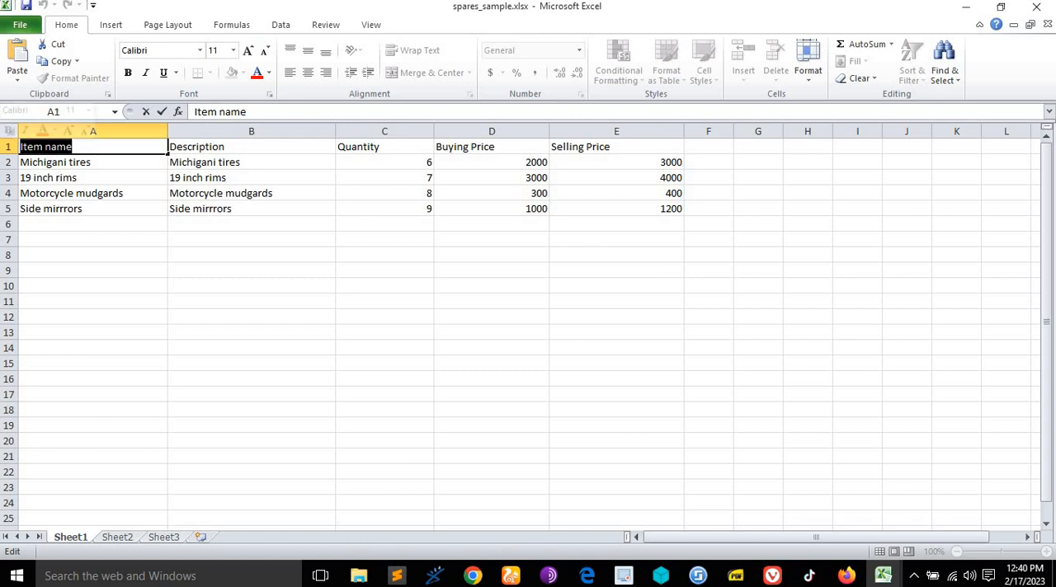
pyautogui.press('BackSpace')
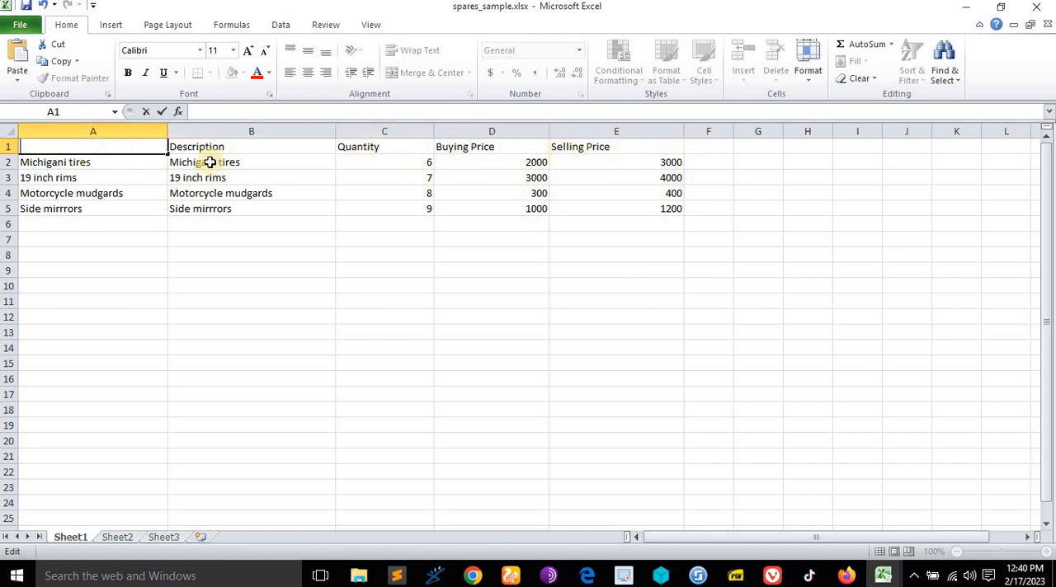
pyautogui.click(5, 146)
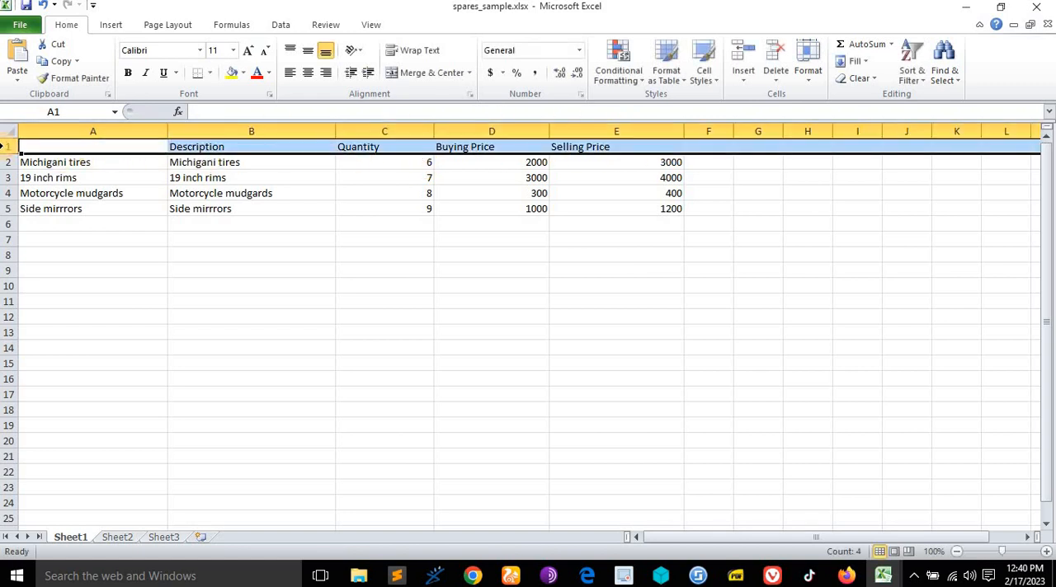
pyautogui.press('Delete')
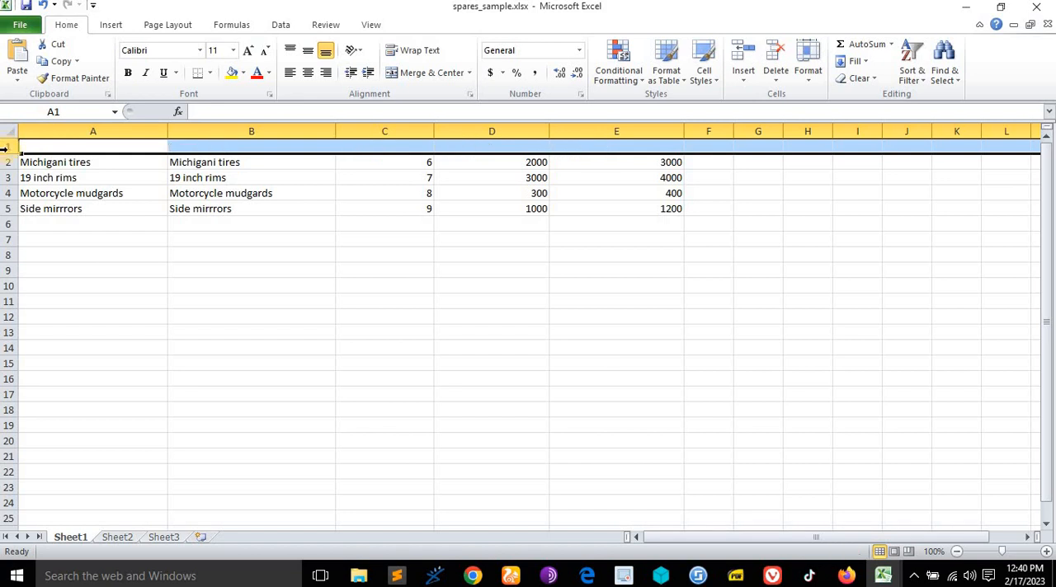
# - Enter "Monkey Handlebars" as the item name in the emptied cell A1
pyautogui.doubleClick(36, 146)
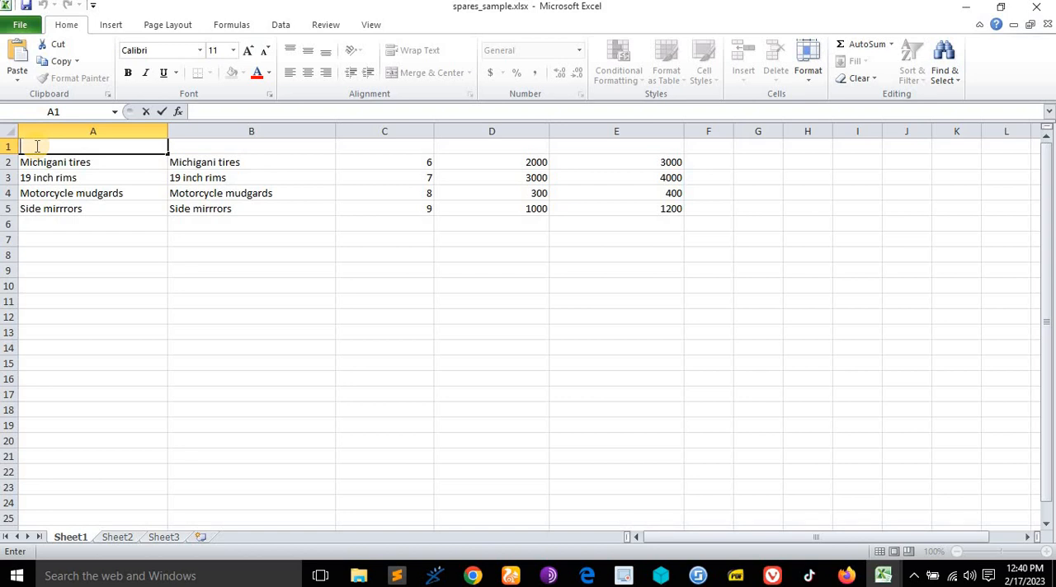
pyautogui.write('Monkey Ha')
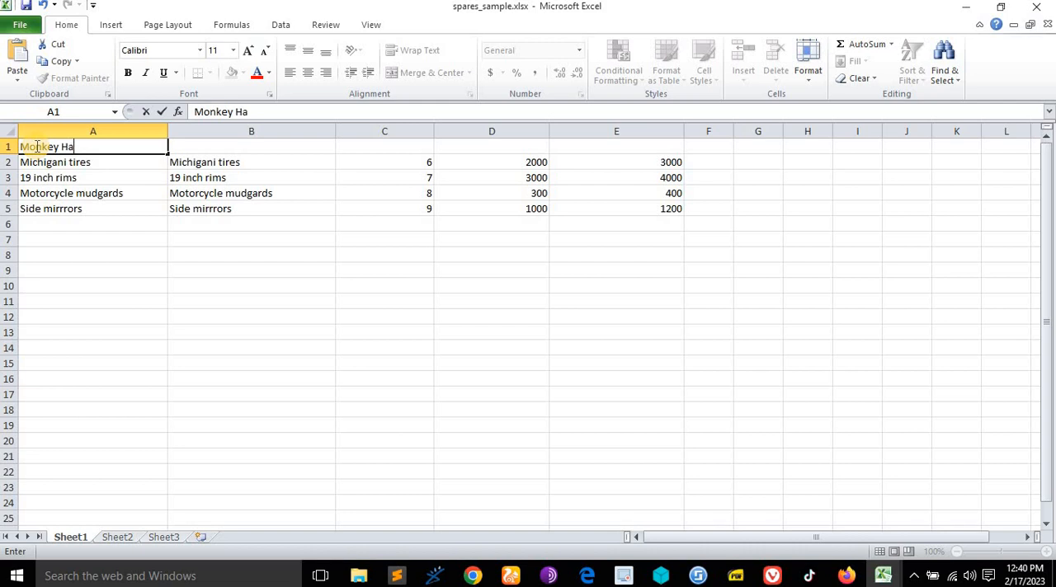
pyautogui.write('ndlebars')
# - Copy the item name "Monkey Handlebars" into its description cell B1
pyautogui.click(202, 145)
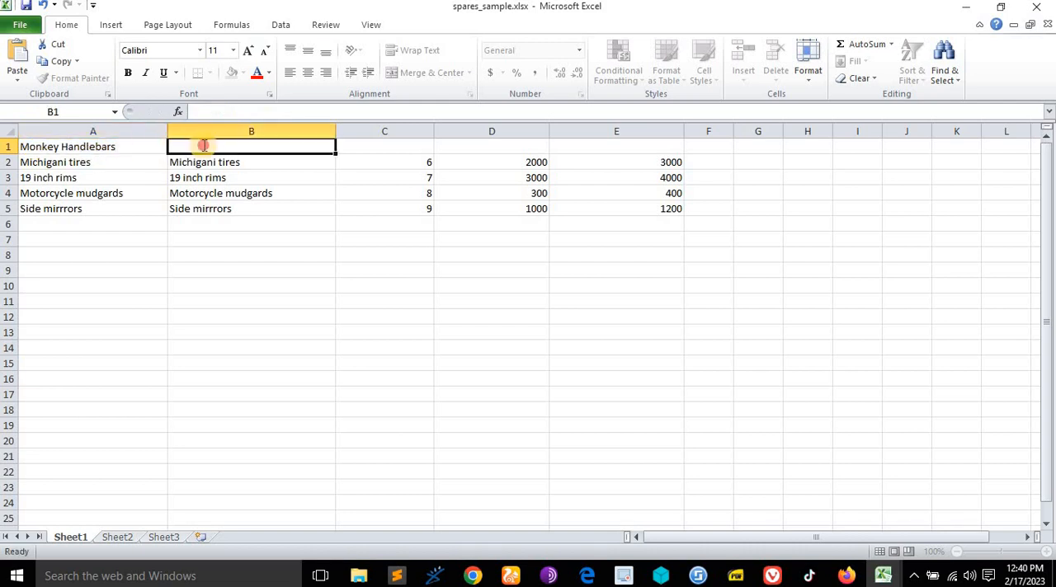
pyautogui.doubleClick(136, 146)
pyautogui.moveTo(138, 147); pyautogui.dragTo(8, 138)
pyautogui.hotkey('ctrl', 'c')
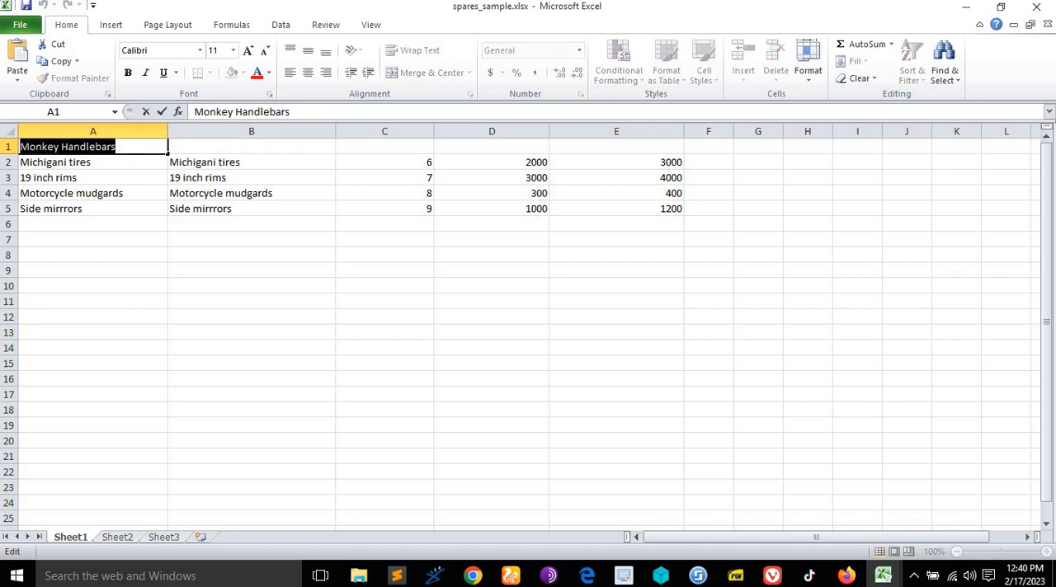
pyautogui.doubleClick(202, 144)
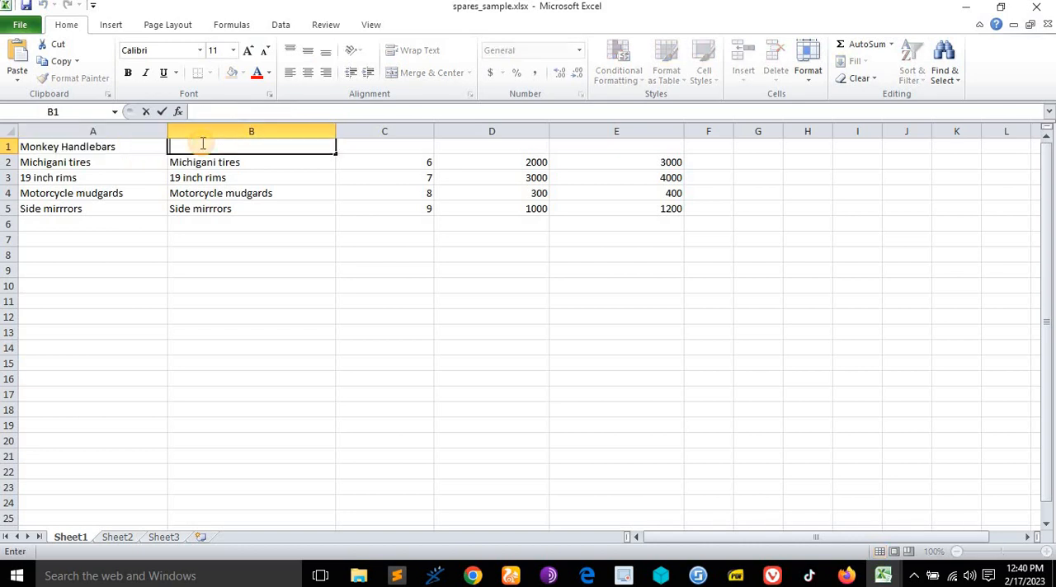
pyautogui.hotkey('ctrl', 'v')
# - Complete the Monkey Handlebars row with quantity 10, buying price 200 and selling price 400
pyautogui.click(420, 146)
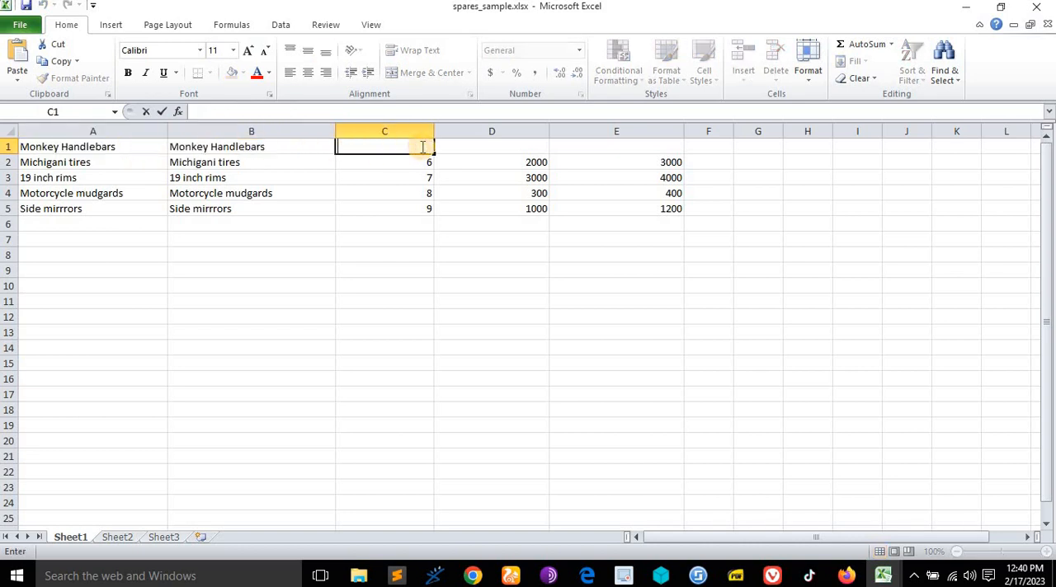
pyautogui.write('10')
pyautogui.doubleClick(513, 146)
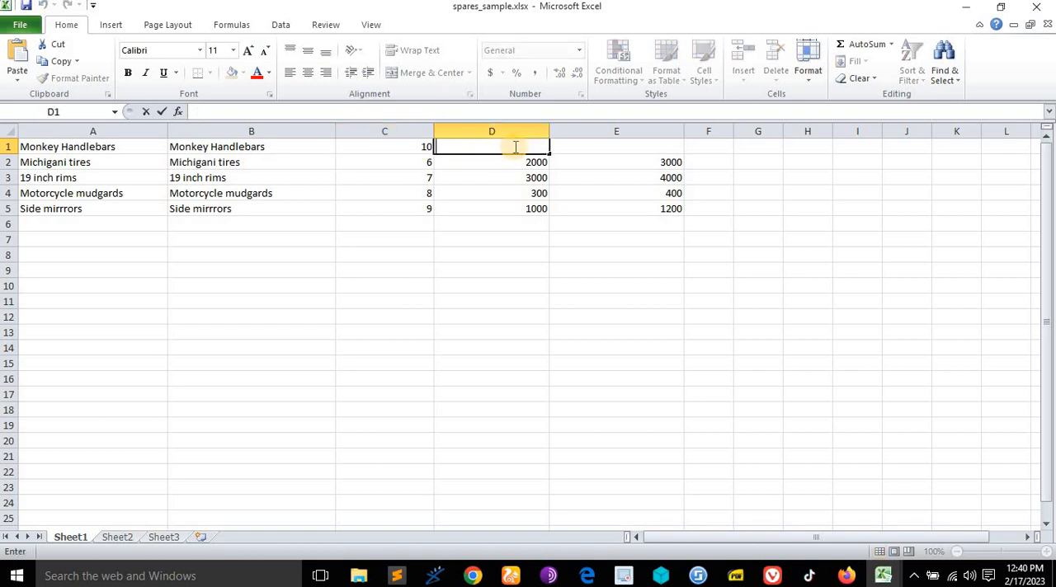
pyautogui.write('200')
pyautogui.click(666, 146)
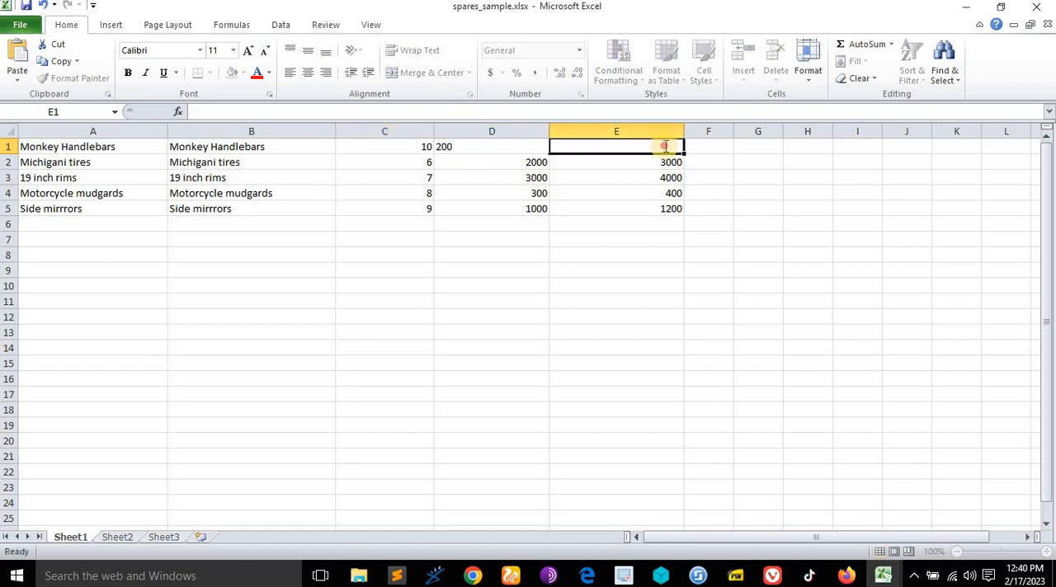
pyautogui.doubleClick(665, 146)
pyautogui.write('400')
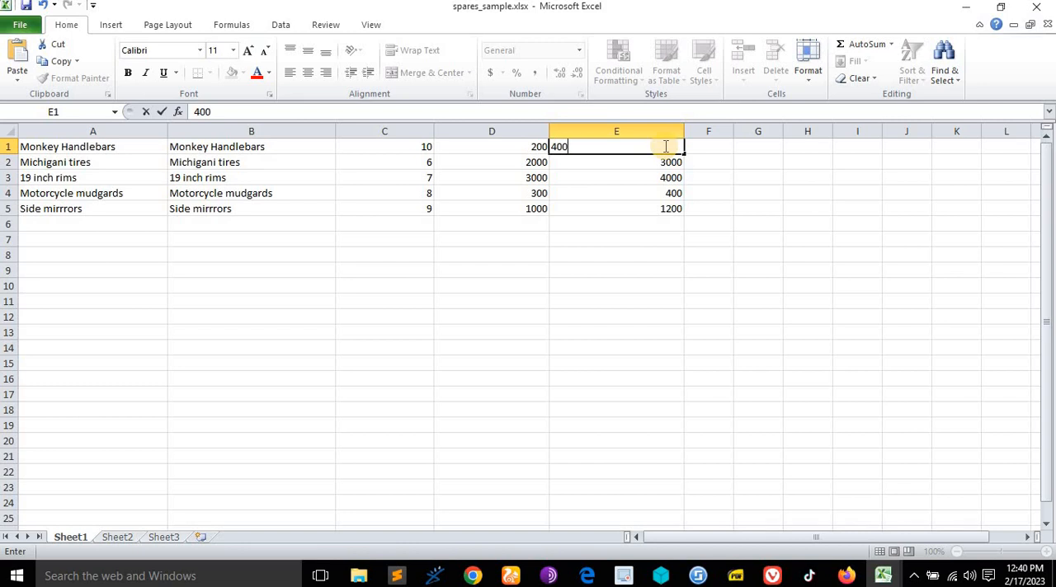
pyautogui.hotkey('ctrl', 'Return')
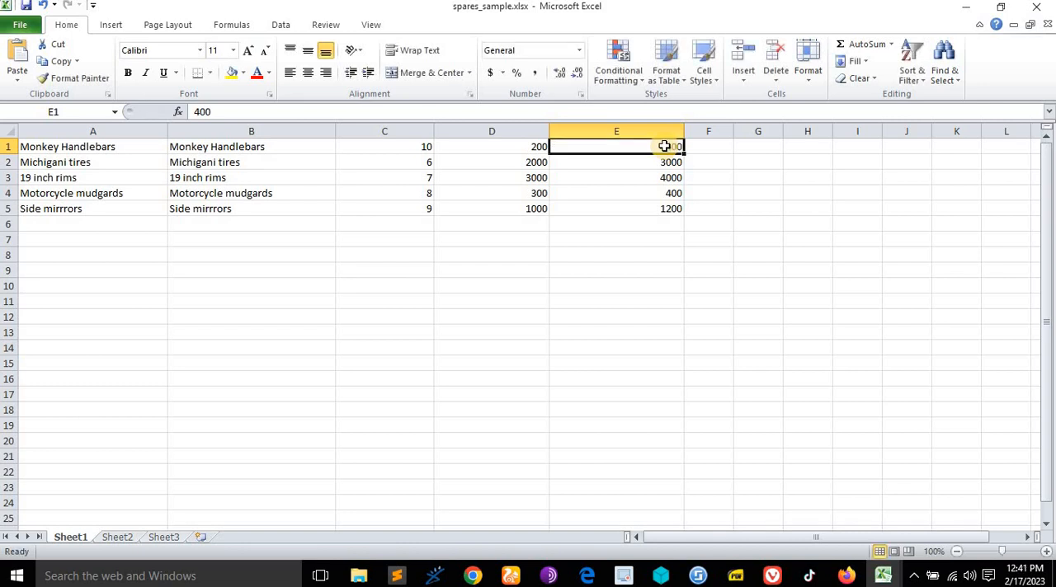
# - Close the spares spreadsheet, switch to the Vivaldi browser and select spares_sample.xlsx as the file to upload
pyautogui.click(1040, 8)
pyautogui.click(1041, 8)
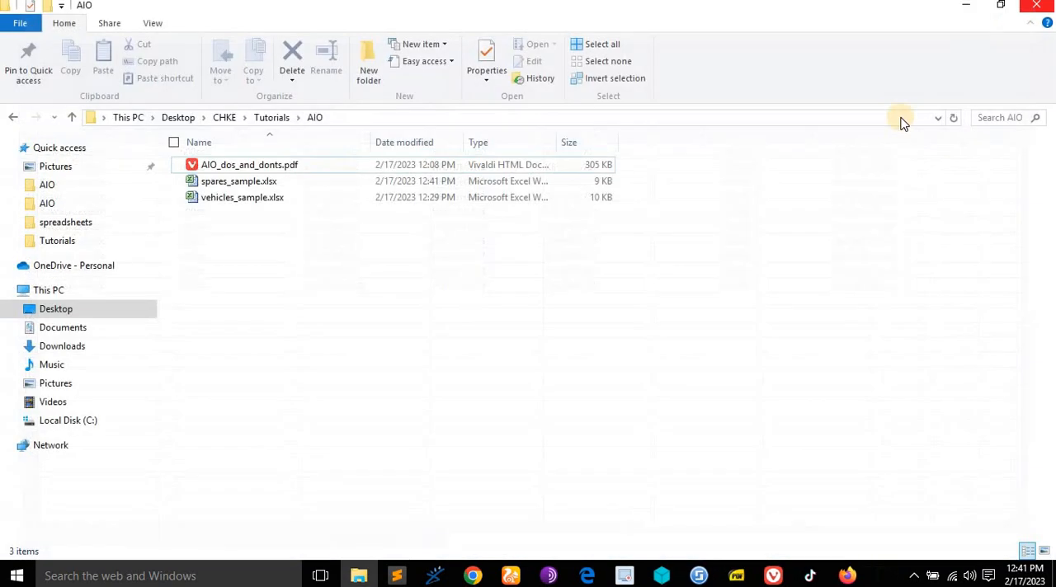
pyautogui.click(777, 575)
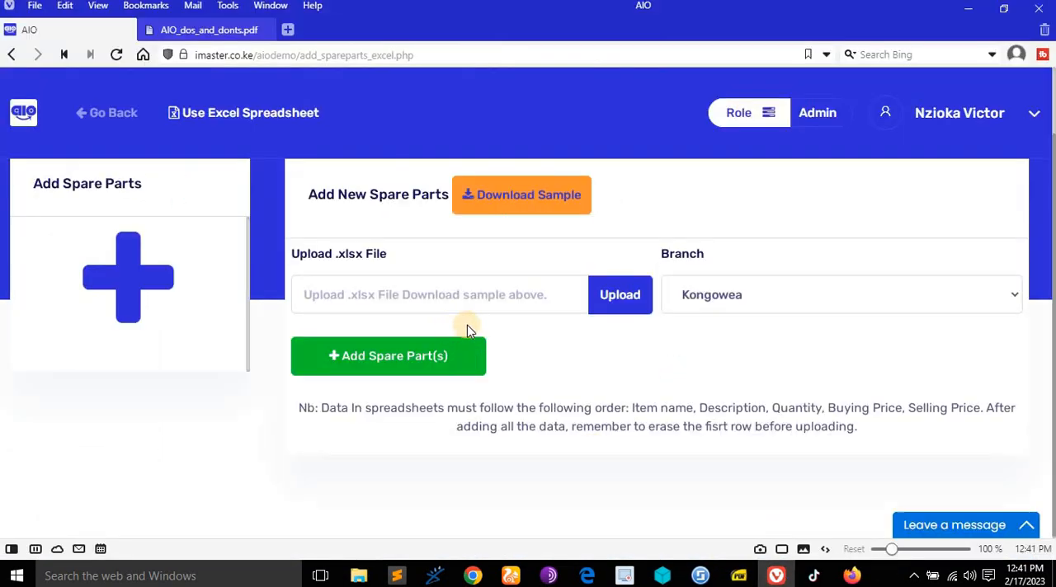
pyautogui.click(633, 297)
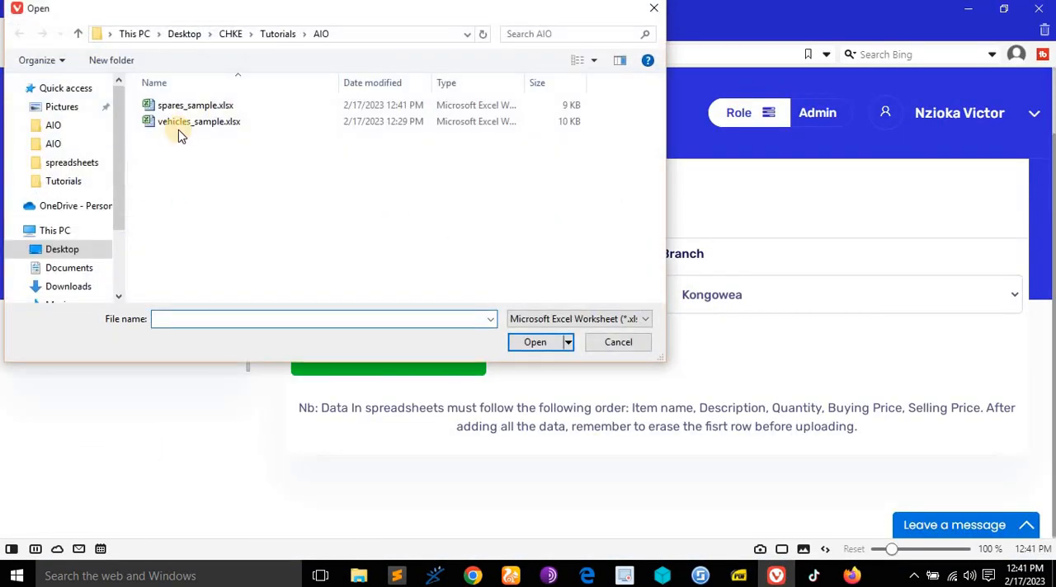
pyautogui.click(183, 114)
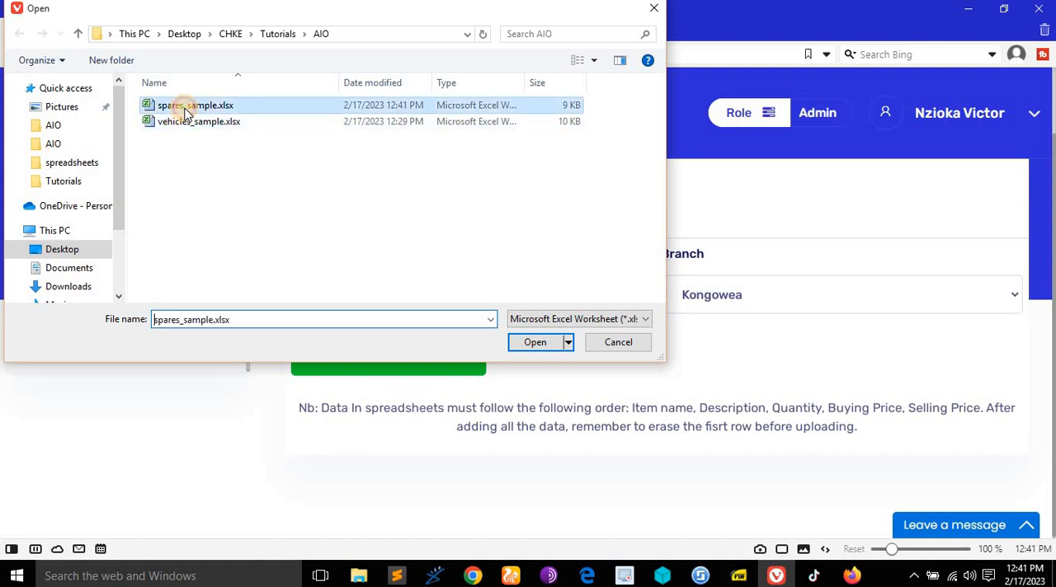
pyautogui.click(520, 346)
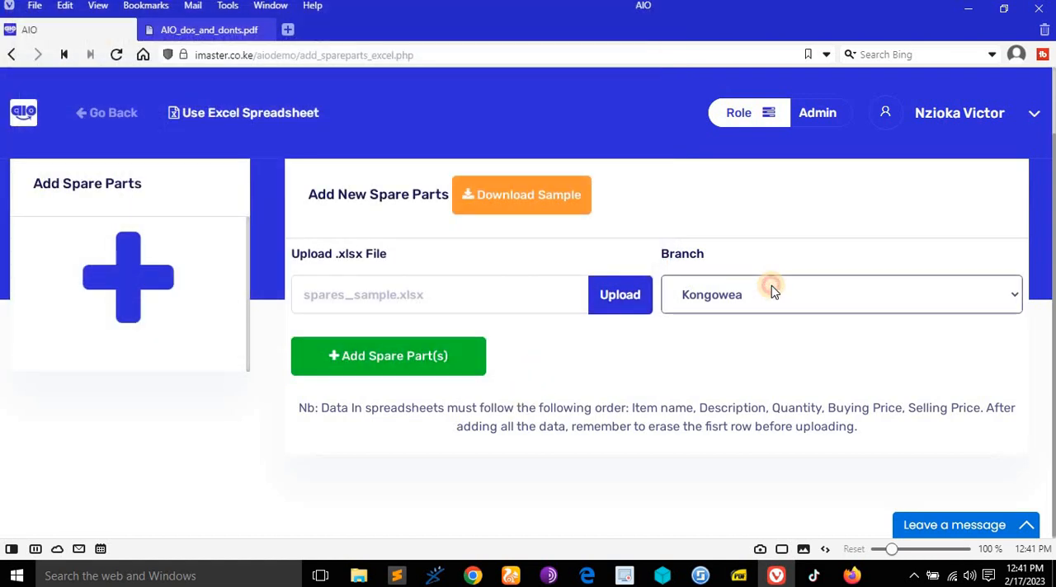
# - Assign the uploaded spreadsheet to the Nairobi branch, add its spare parts and acknowledge the message
pyautogui.click(763, 297)
pyautogui.scroll(-1, 725, 210)
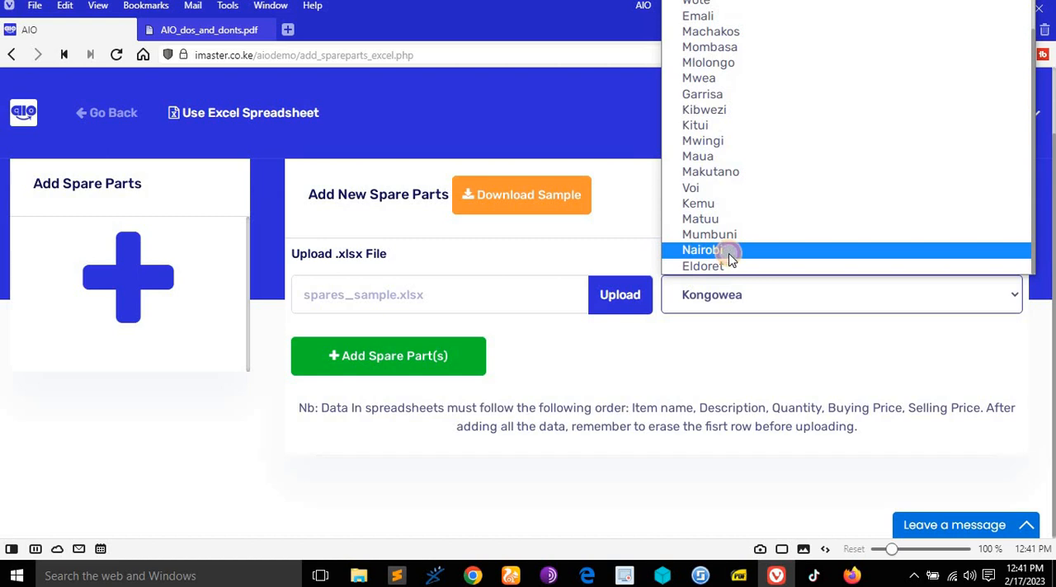
pyautogui.click(728, 252)
pyautogui.click(389, 363)
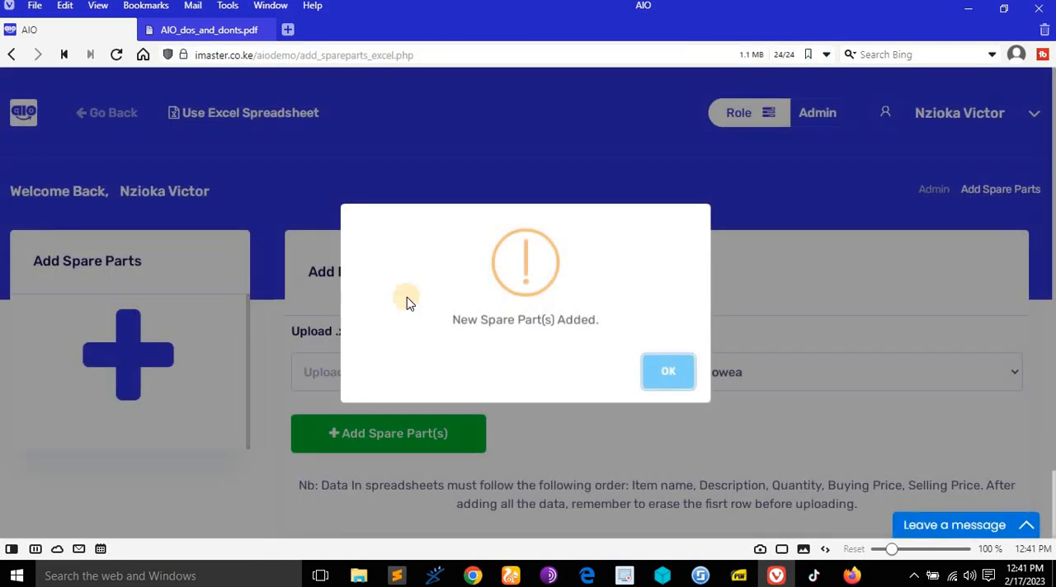
pyautogui.click(664, 375)
# - Return to the spare parts overview and examine the names, quantities, prices and branches of the newly uploaded items
pyautogui.click(94, 112)
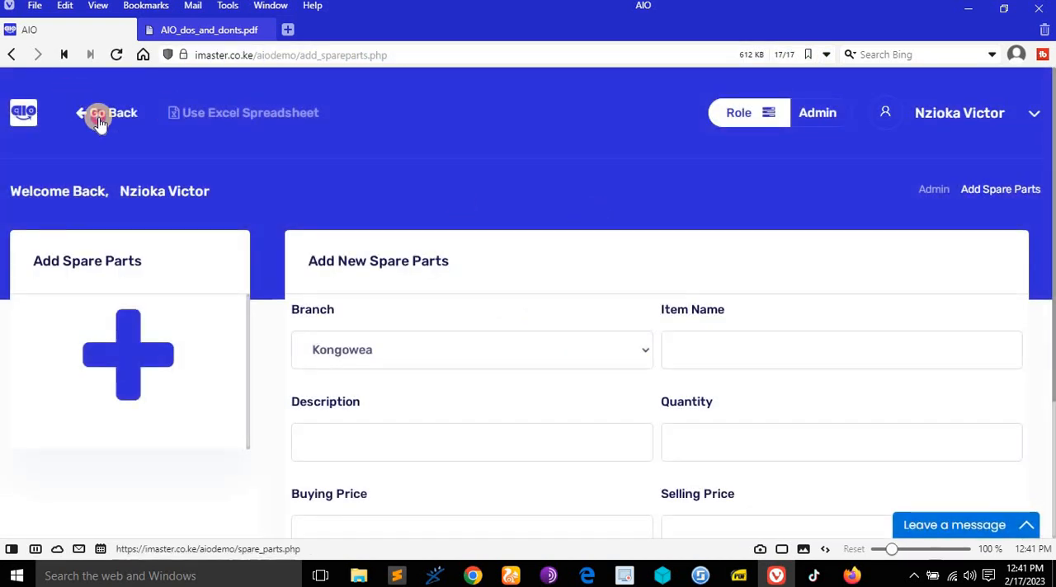
pyautogui.click(94, 112)
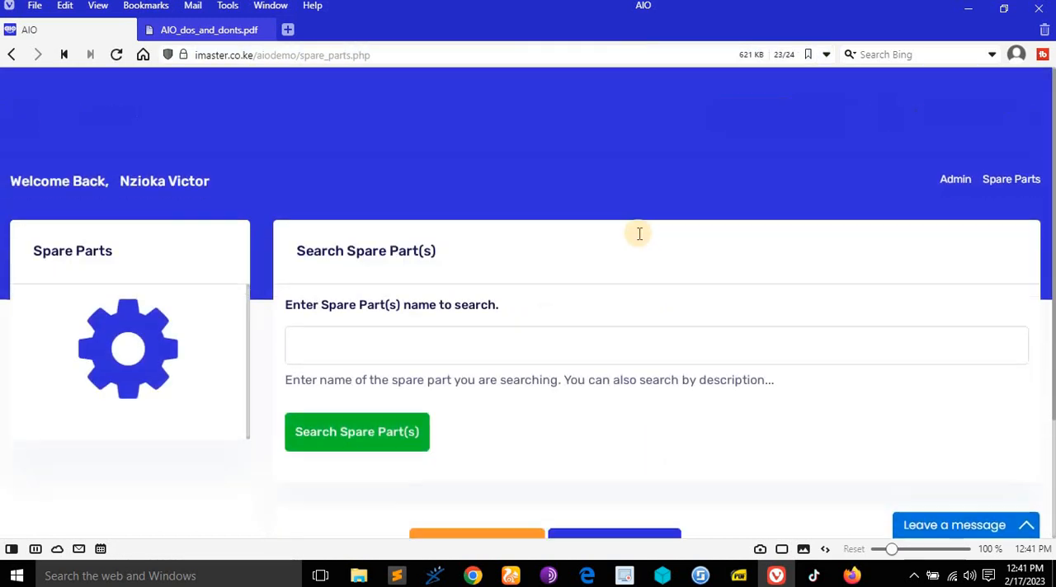
pyautogui.scroll(-5, 635, 231)
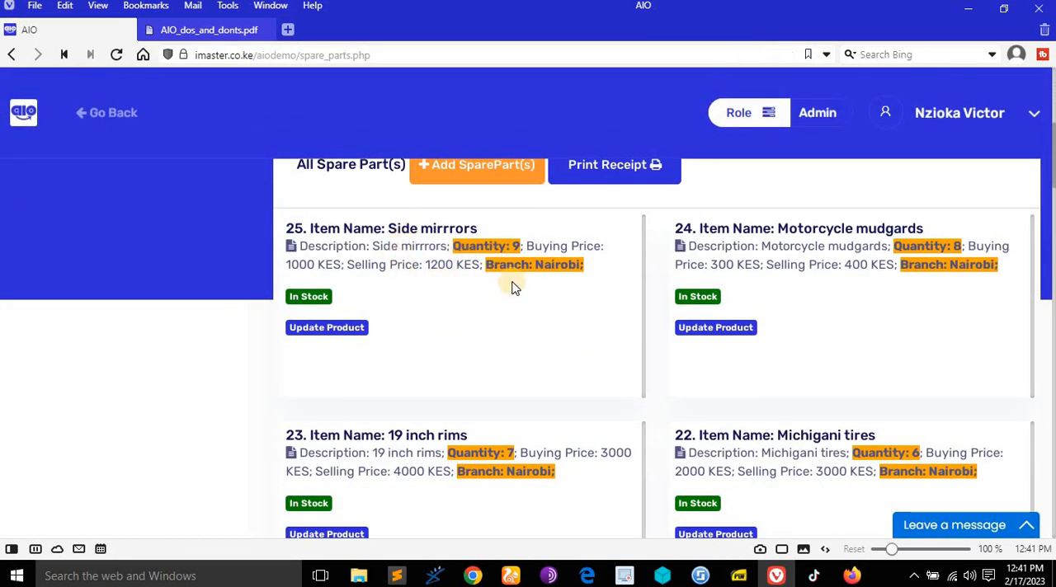
pyautogui.scroll(-2, 602, 322)
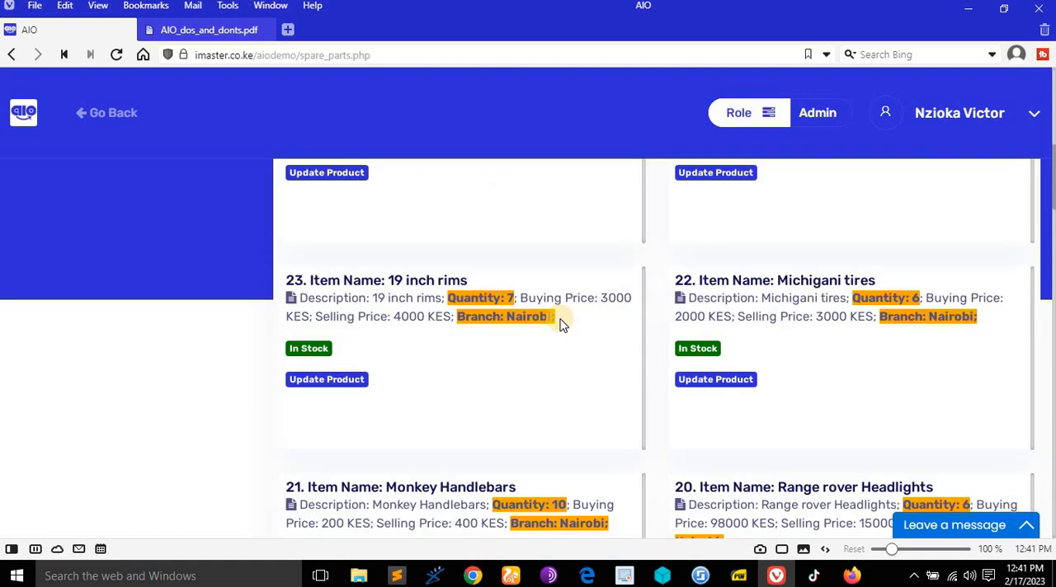
pyautogui.scroll(-2, 632, 365)
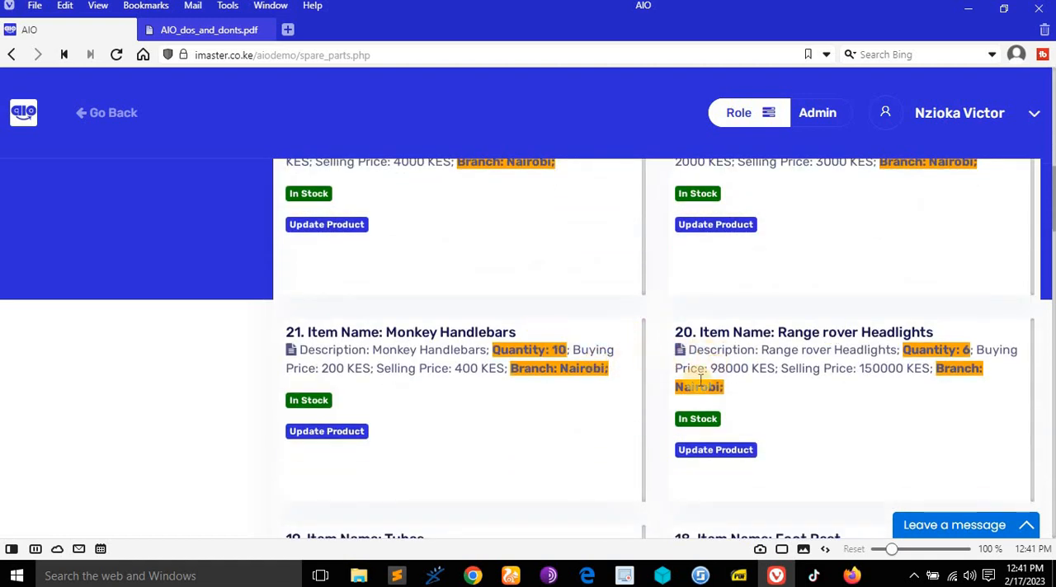
pyautogui.scroll(-3, 699, 381)
pyautogui.scroll(3, 601, 348)
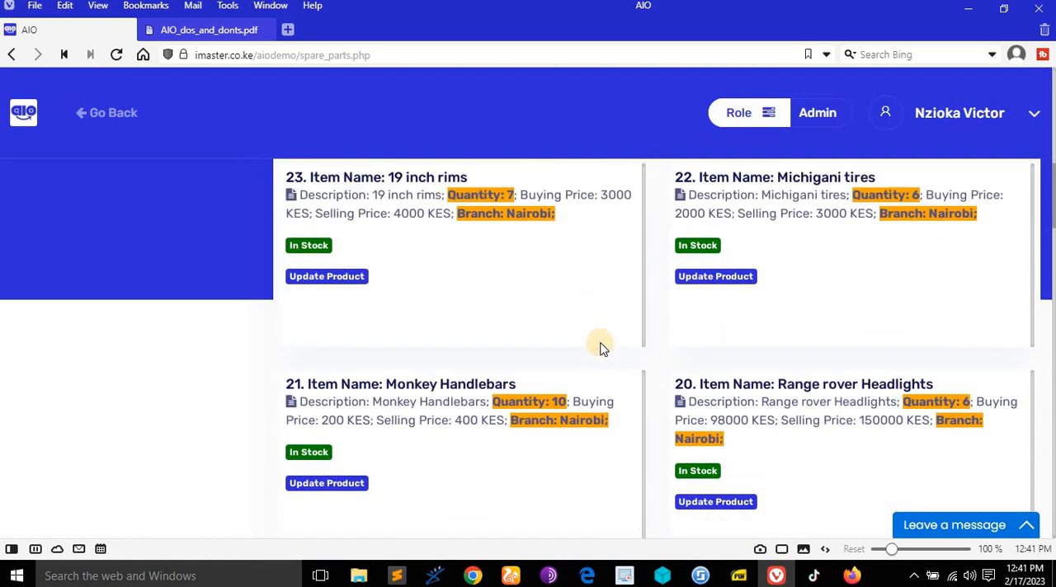
pyautogui.scroll(5, 601, 348)
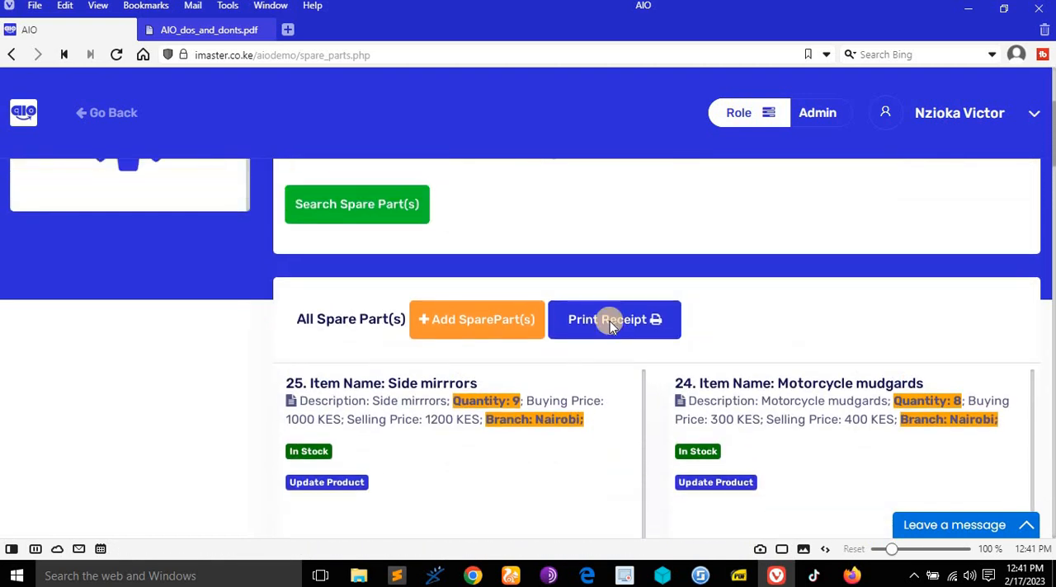
pyautogui.scroll(2, 611, 326)
# - Review the Verified Admin rights on spare parts in AIO_dos_and_donts.pdf and return to the AIO spare parts page
pyautogui.click(209, 30)
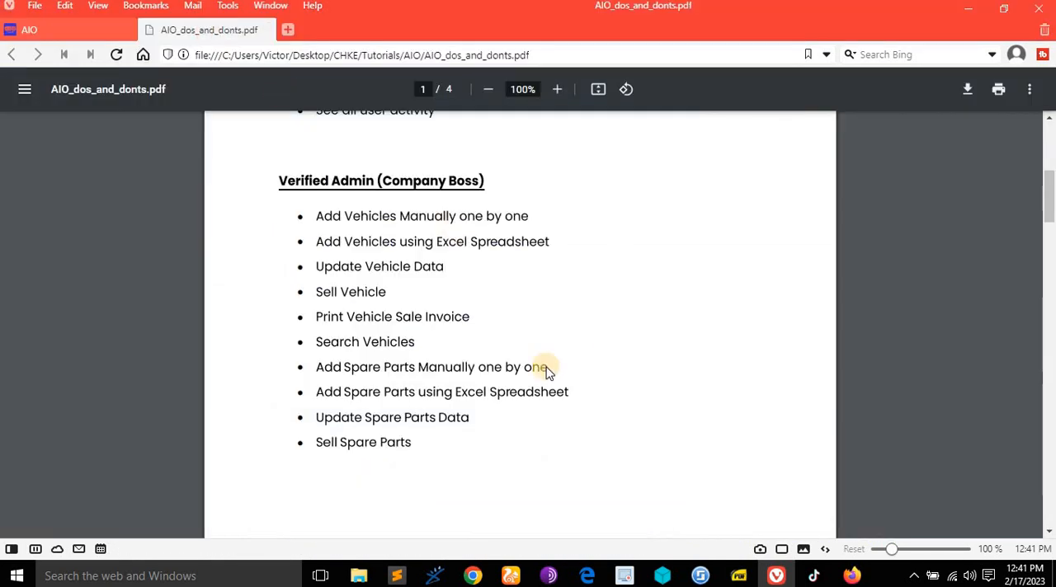
pyautogui.scroll(-2, 375, 404)
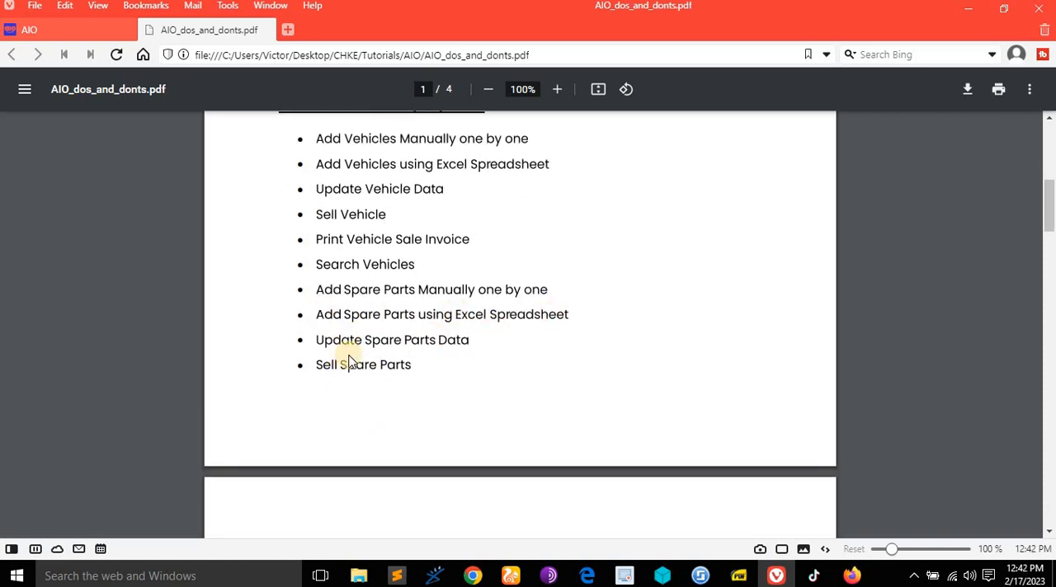
pyautogui.click(87, 29)
# - Update the Side mirrrors spare part of the Nairobi branch to a quantity of 10
pyautogui.scroll(-3, 577, 353)
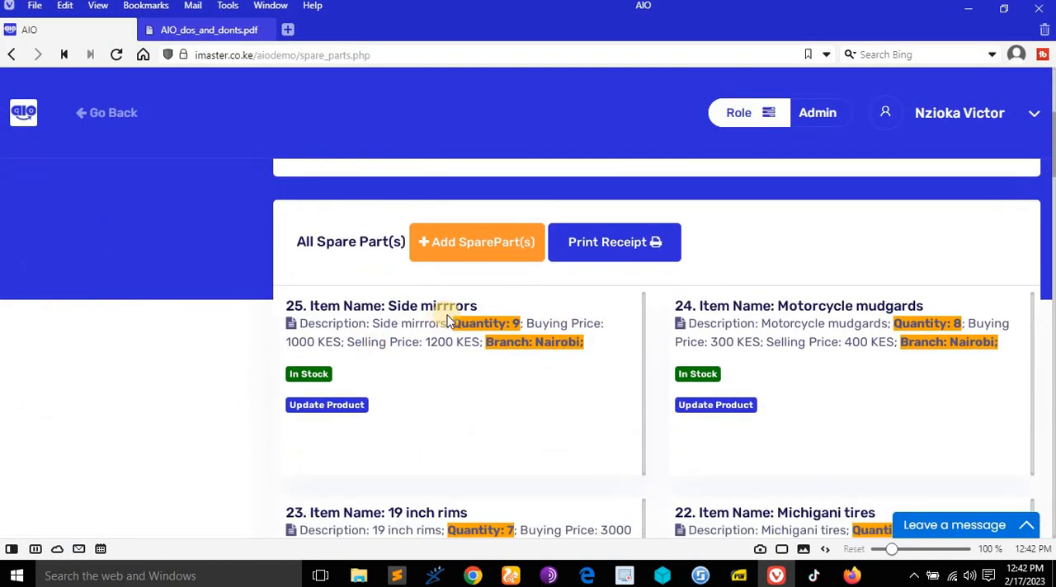
pyautogui.click(337, 406)
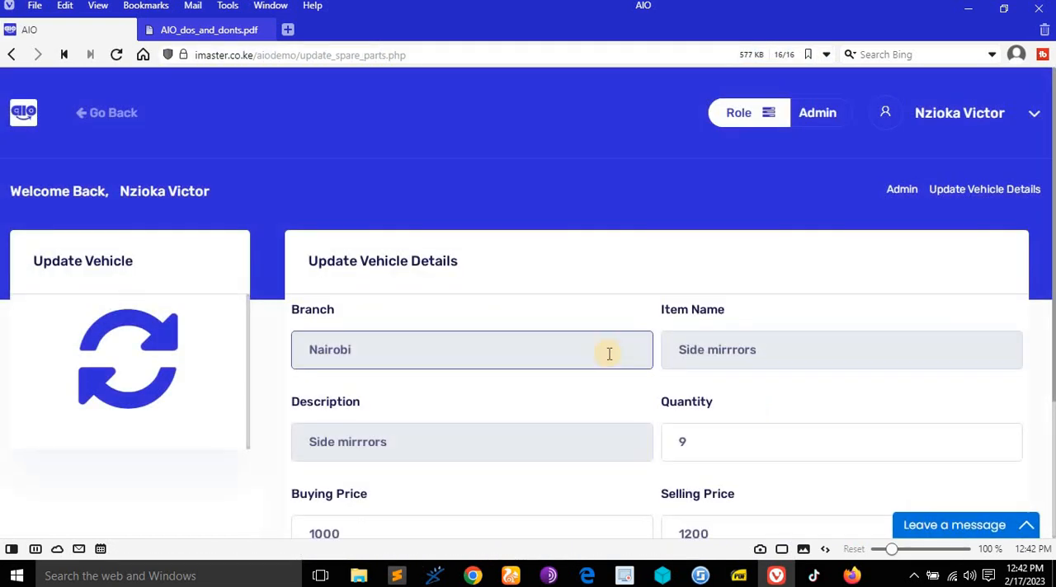
pyautogui.scroll(-2, 609, 354)
pyautogui.click(704, 288)
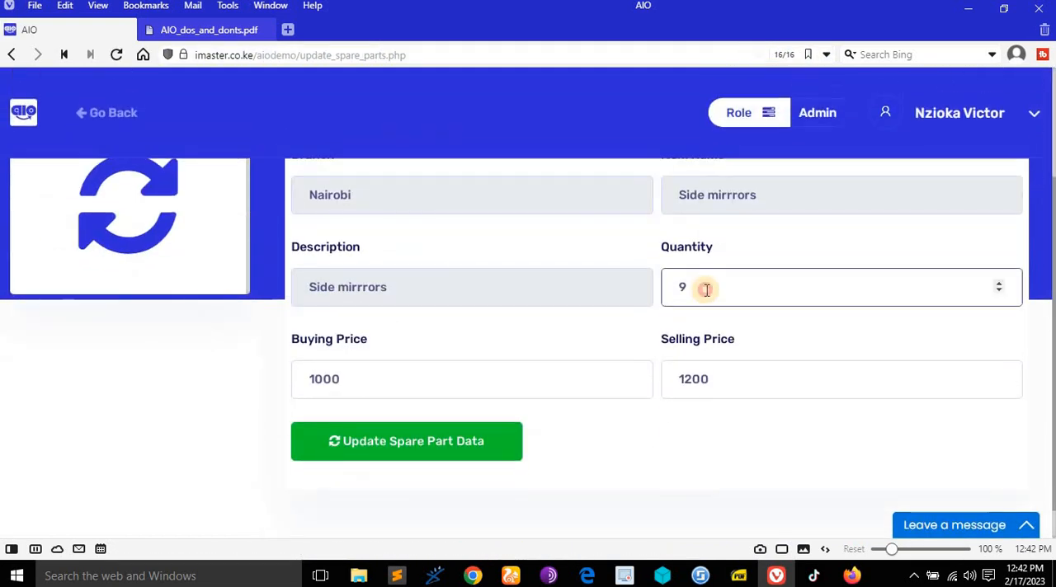
pyautogui.write('1')
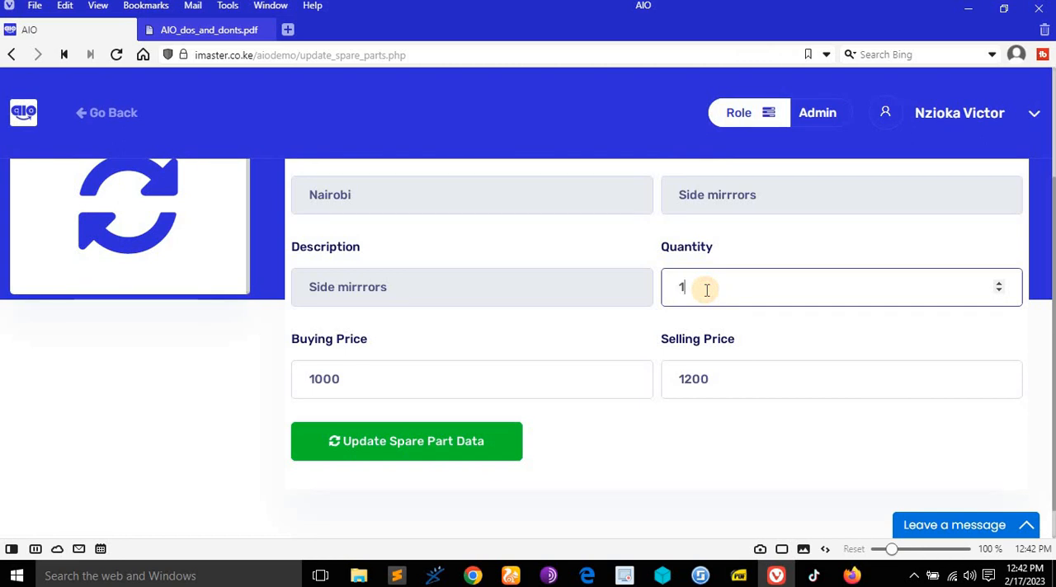
pyautogui.write('0')
pyautogui.click(468, 443)
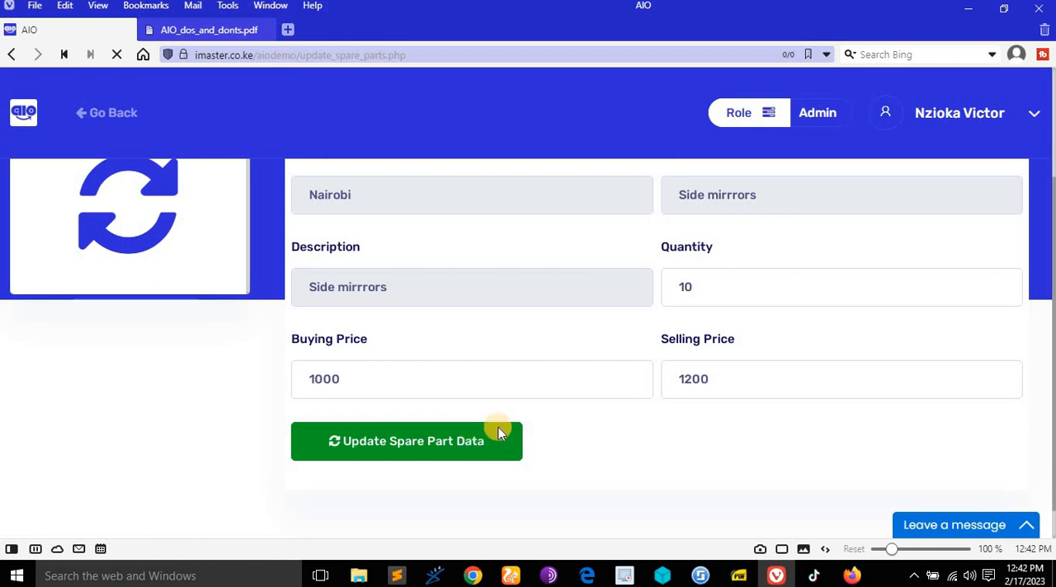
pyautogui.scroll(-4, 572, 395)
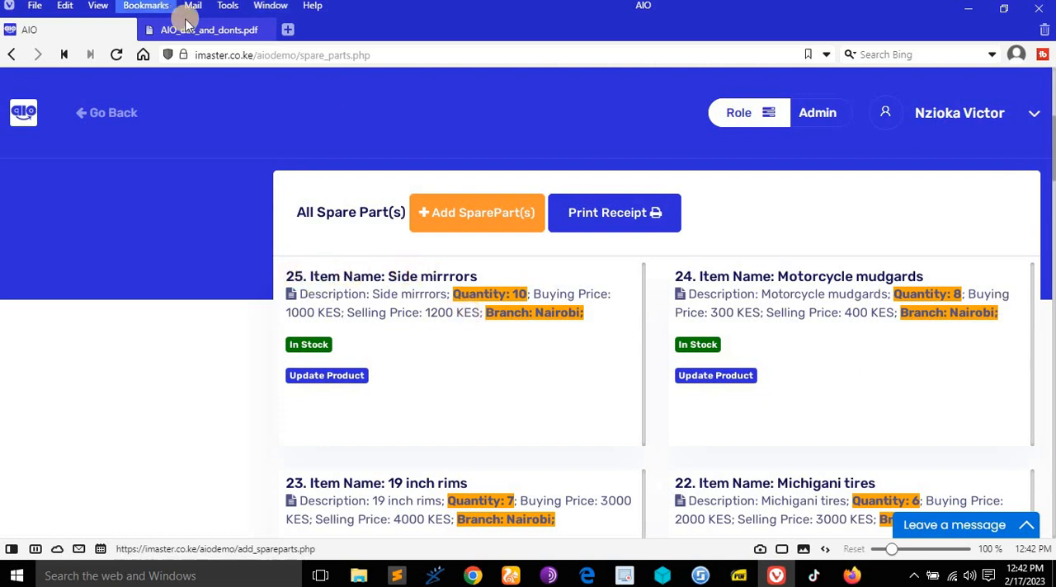
# - Consult the rights document for the entry on selling spare parts, and go back to the spare parts list
pyautogui.click(188, 27)
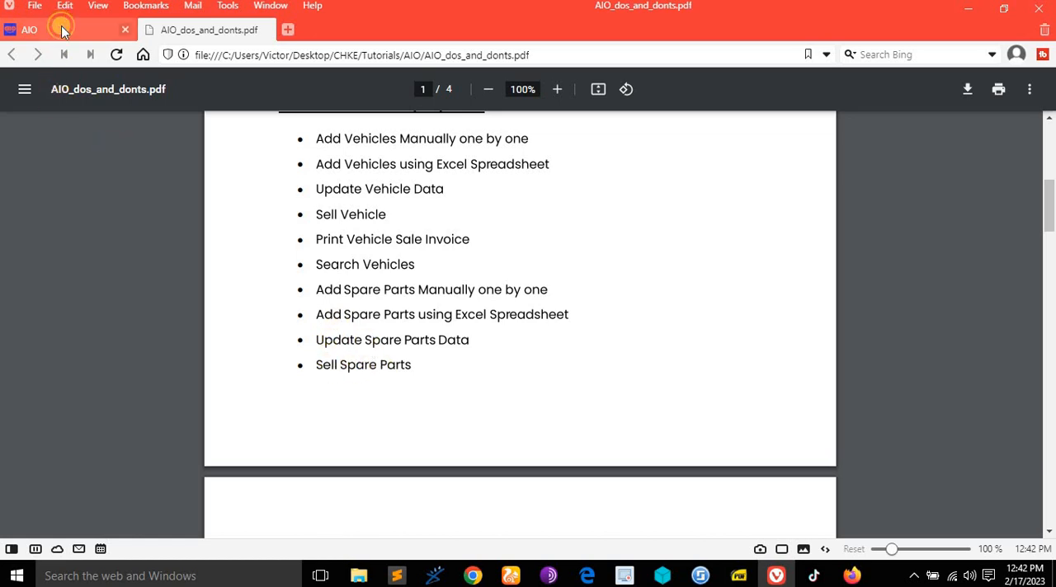
pyautogui.click(62, 28)
pyautogui.scroll(-1, 396, 295)
pyautogui.scroll(1, 389, 292)
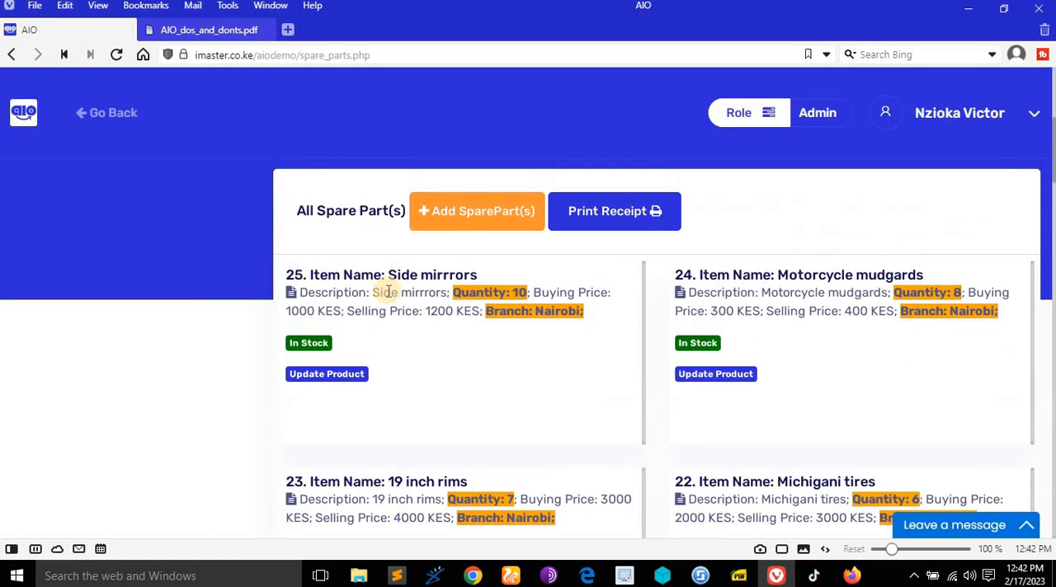
# - View the sale form of the in-stock Side mirrrors item and return to the spare parts list without selling
pyautogui.click(300, 349)
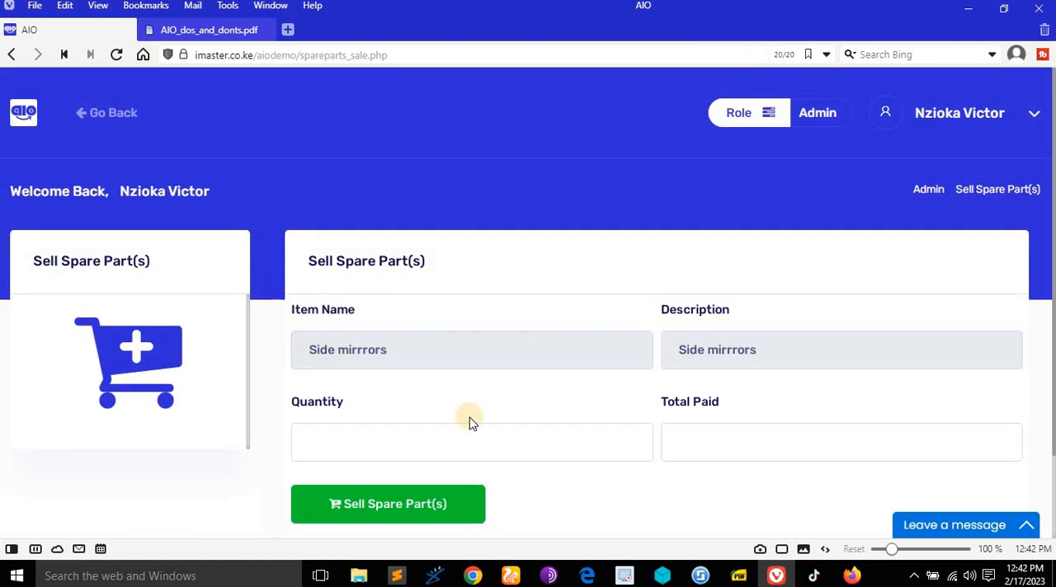
pyautogui.scroll(-1, 470, 422)
pyautogui.click(109, 113)
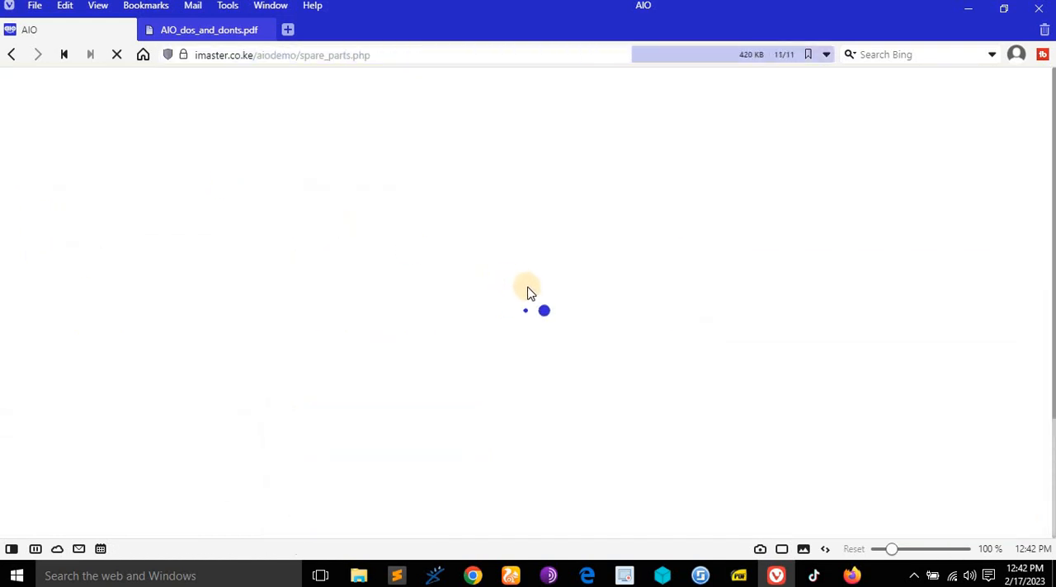
# - Try to print a receipt for sold spare parts and dismiss the resulting message
pyautogui.scroll(-3, 549, 283)
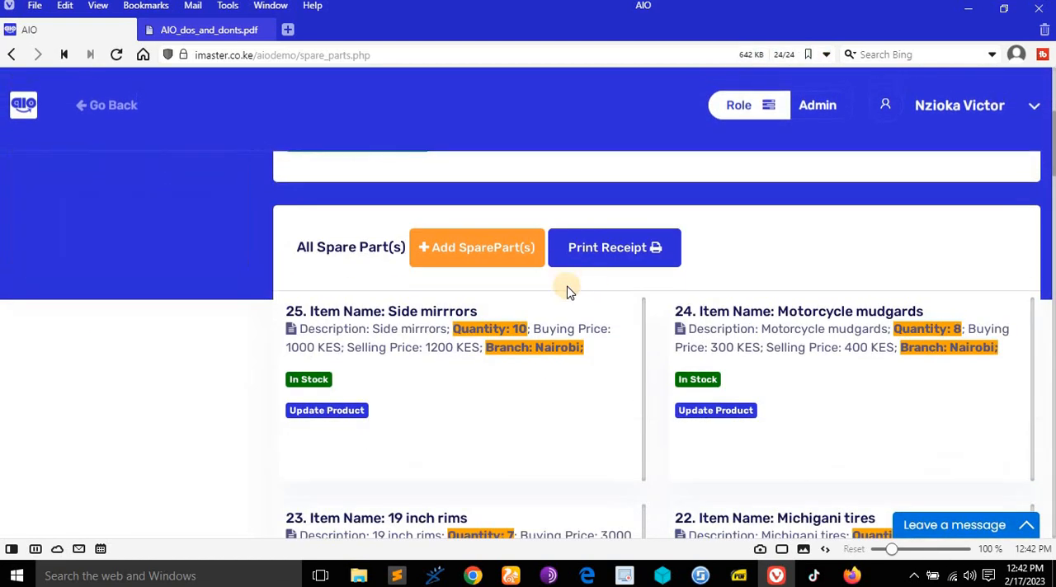
pyautogui.click(592, 255)
pyautogui.click(465, 376)
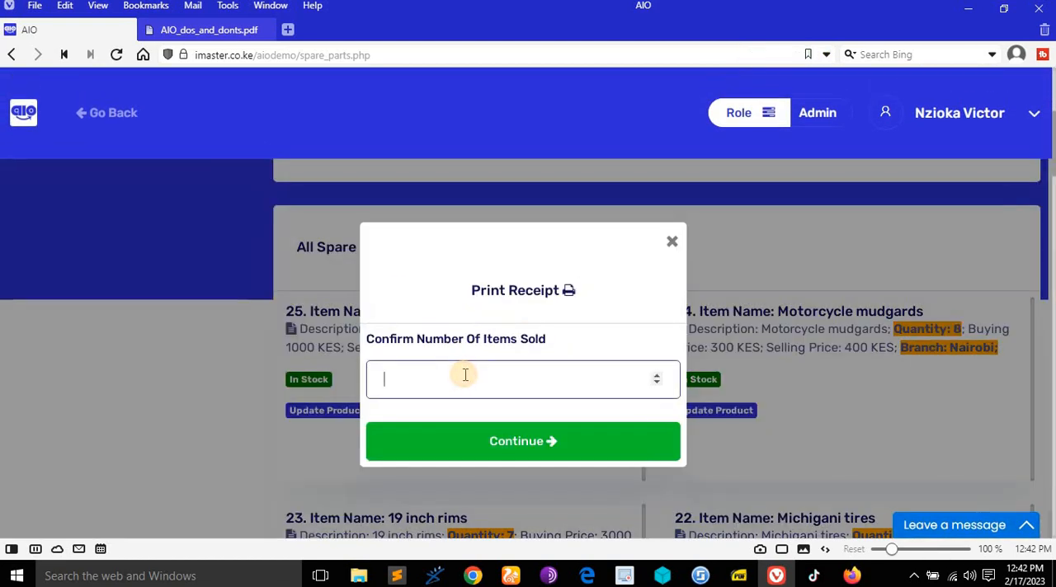
pyautogui.click(583, 440)
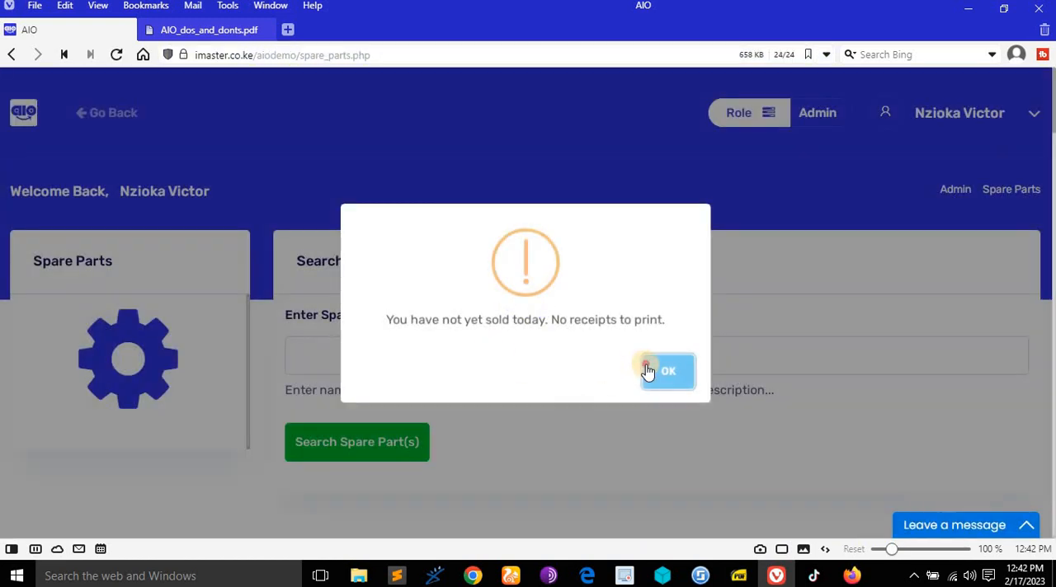
pyautogui.click(647, 371)
# - Sell 1 unit of the Side mirrrors spare part with a total paid of 1200 and check its list entry
pyautogui.scroll(-3, 365, 372)
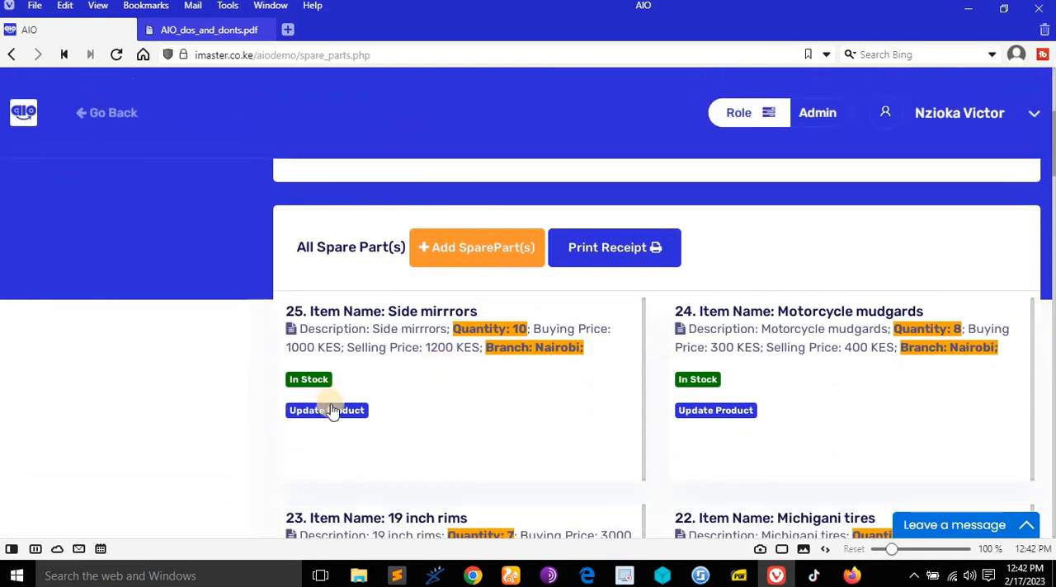
pyautogui.click(306, 380)
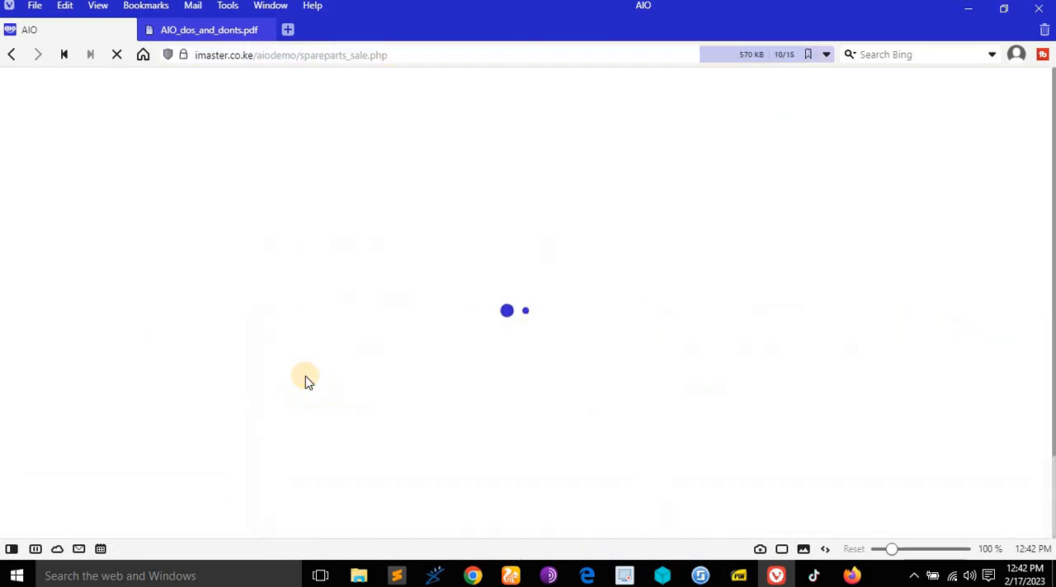
pyautogui.click(441, 366)
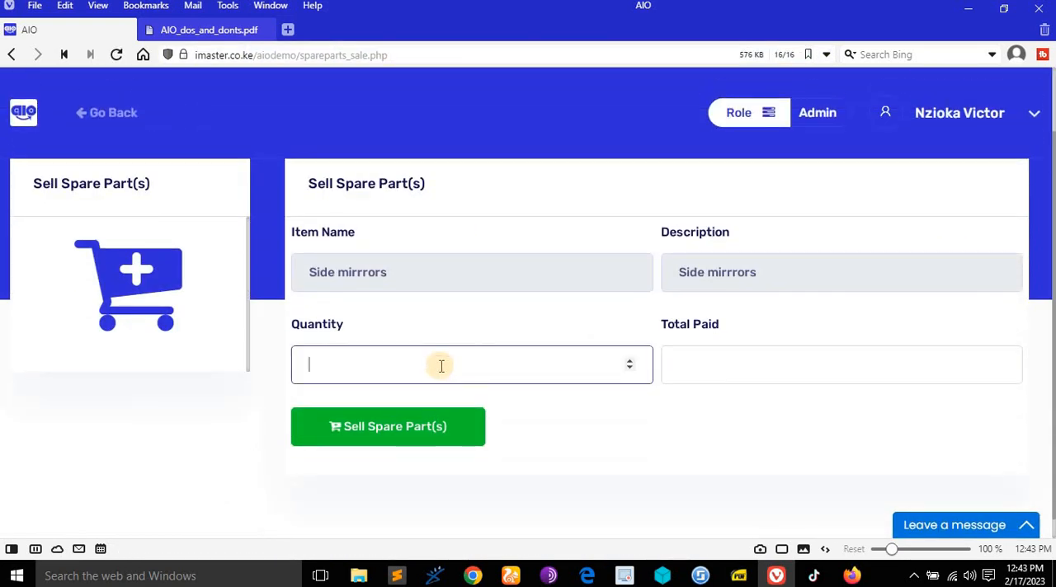
pyautogui.write('1')
pyautogui.click(767, 364)
pyautogui.write('1200')
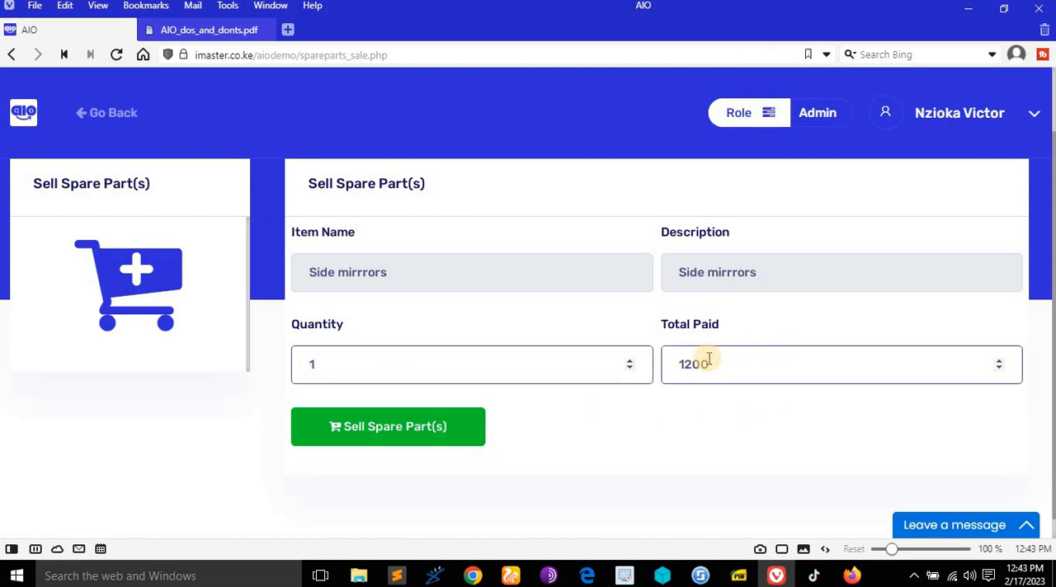
pyautogui.scroll(-1, 538, 407)
pyautogui.click(390, 406)
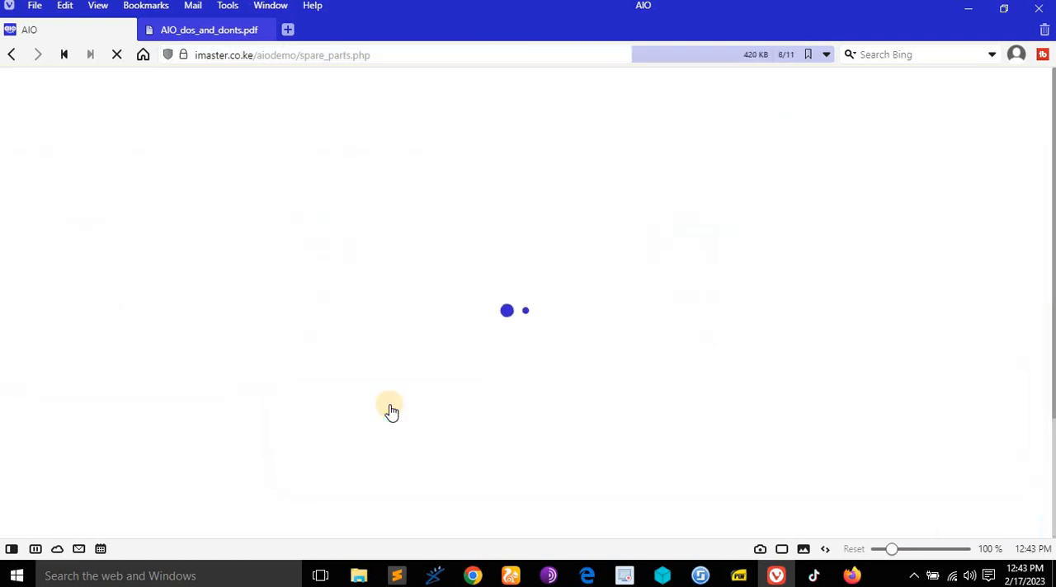
pyautogui.scroll(-4, 462, 349)
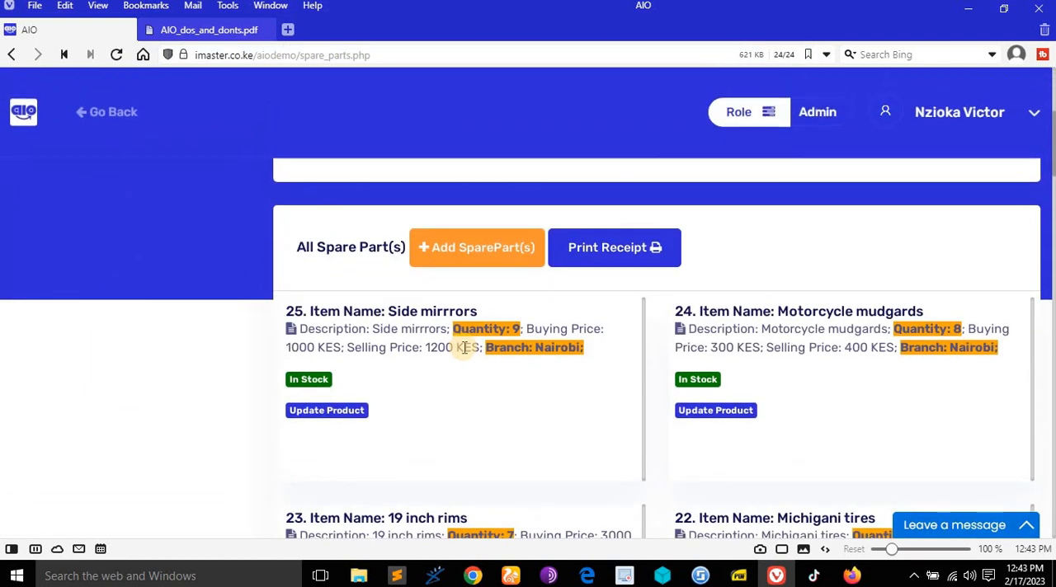
# - Enter 1 as the number of items sold in the spare parts receipt form and close it without printing
pyautogui.scroll(2, 578, 347)
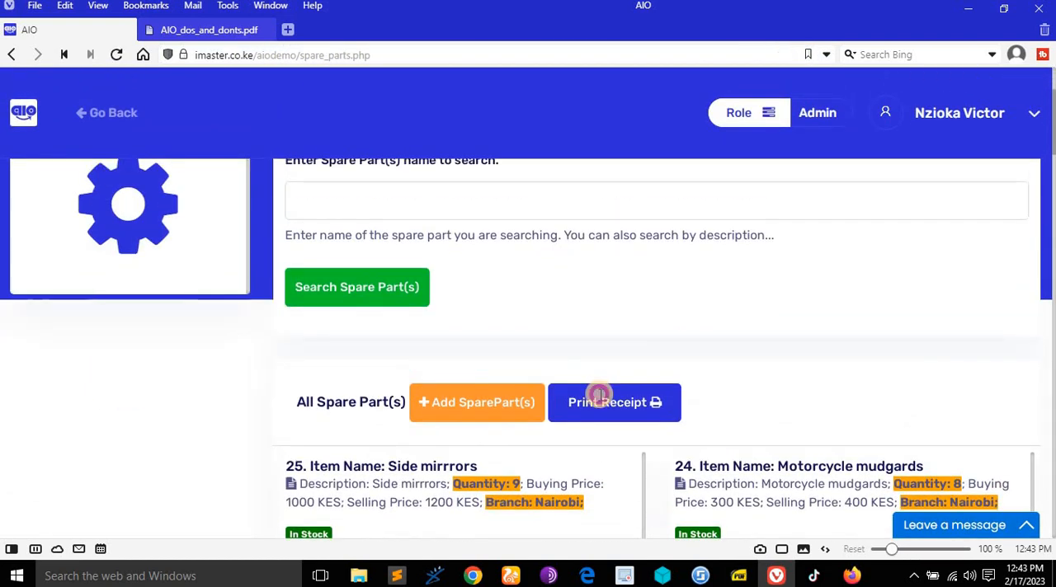
pyautogui.click(599, 399)
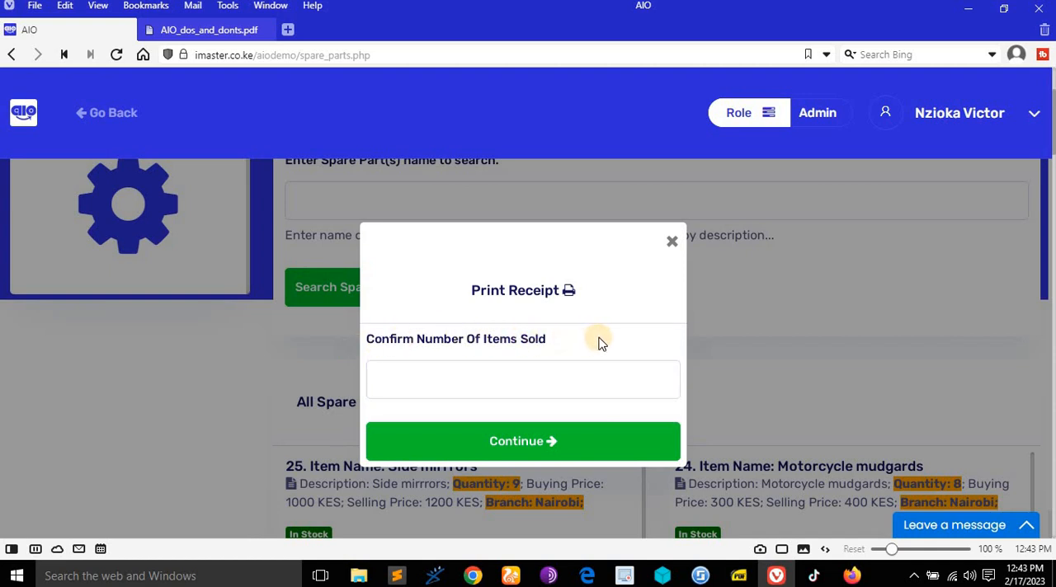
pyautogui.click(564, 356)
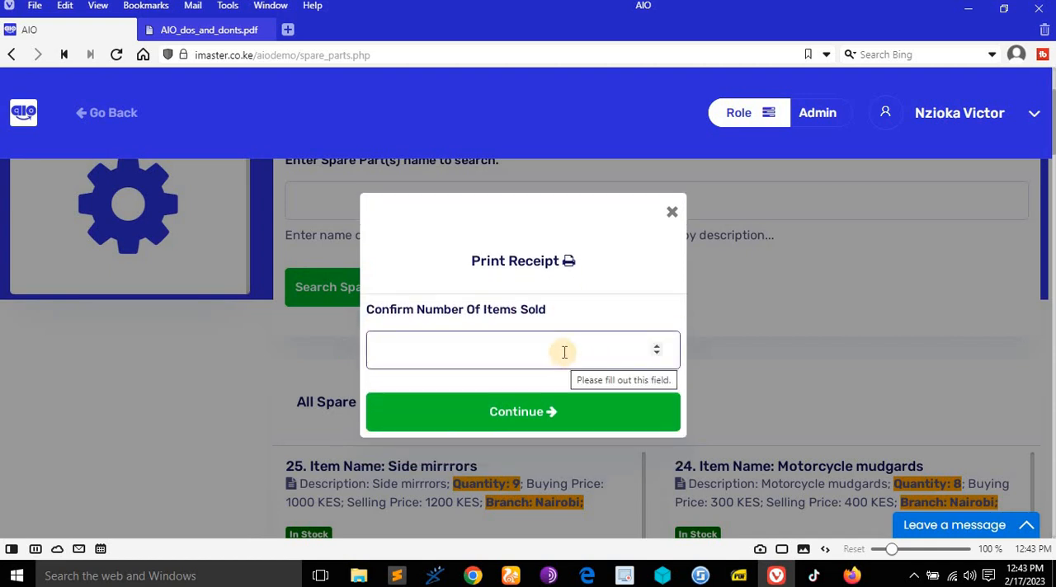
pyautogui.click(563, 349)
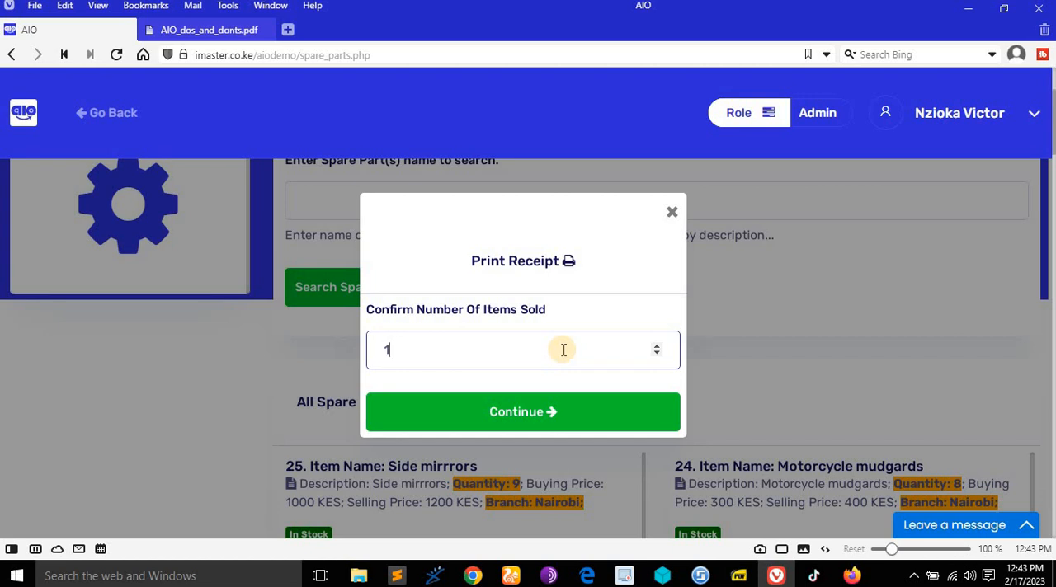
pyautogui.click(676, 213)
pyautogui.scroll(-3, 509, 261)
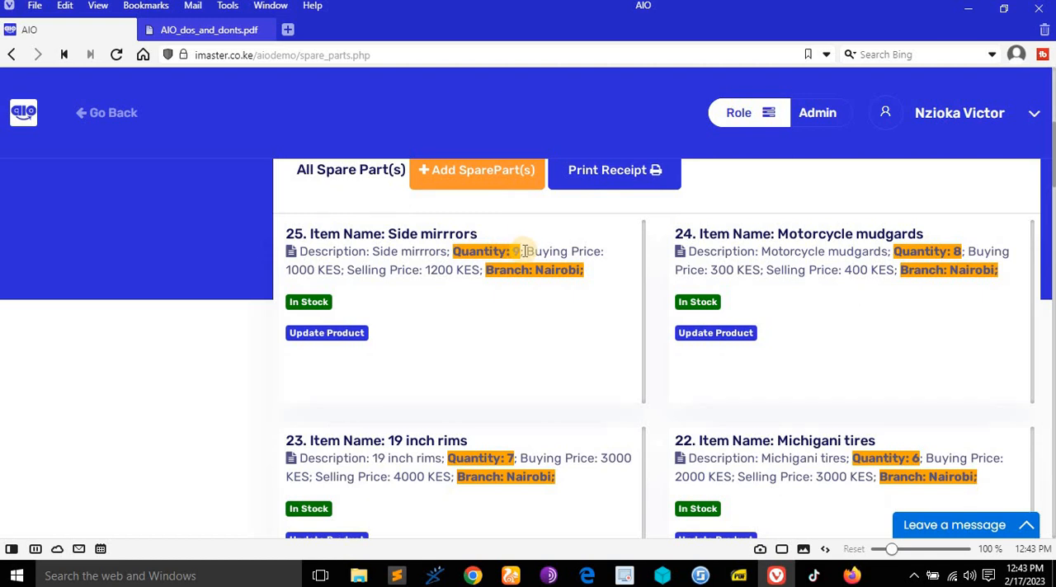
pyautogui.scroll(1, 508, 247)
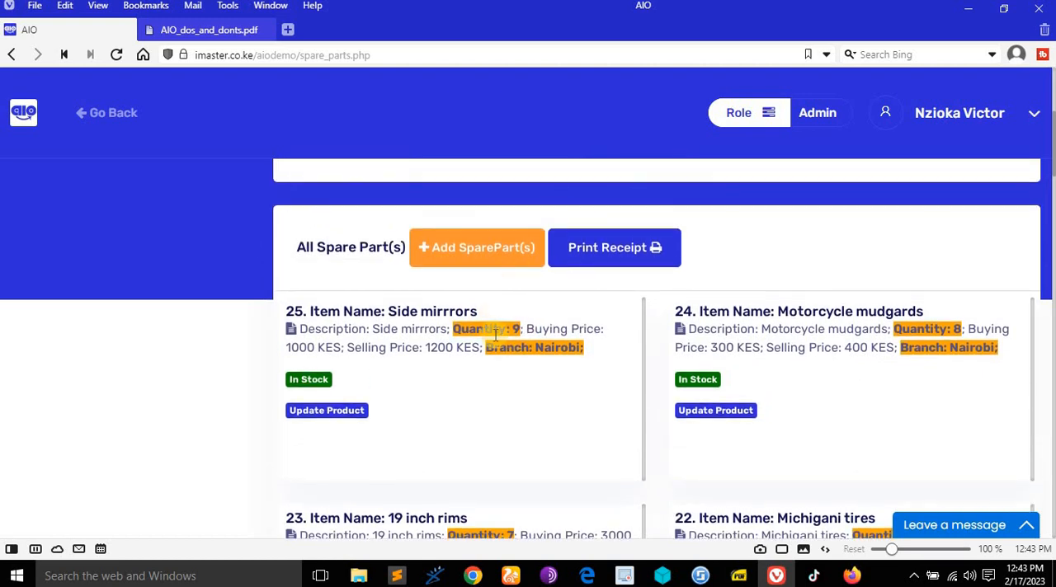
pyautogui.scroll(1, 566, 327)
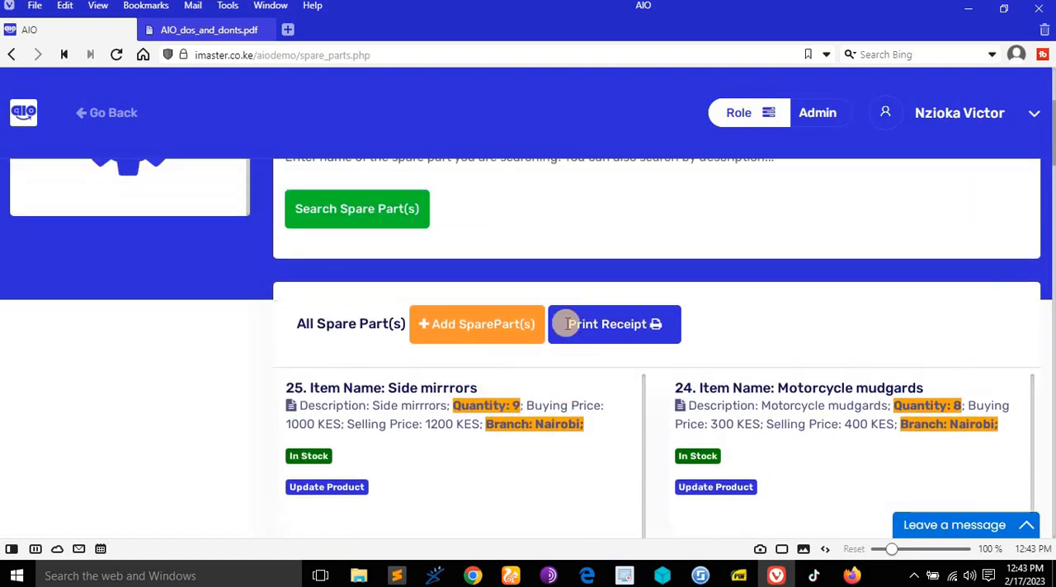
# - Consult the rights document for the entry on printing spare part sale invoices, and view the spare parts receipt form without printing
pyautogui.click(188, 30)
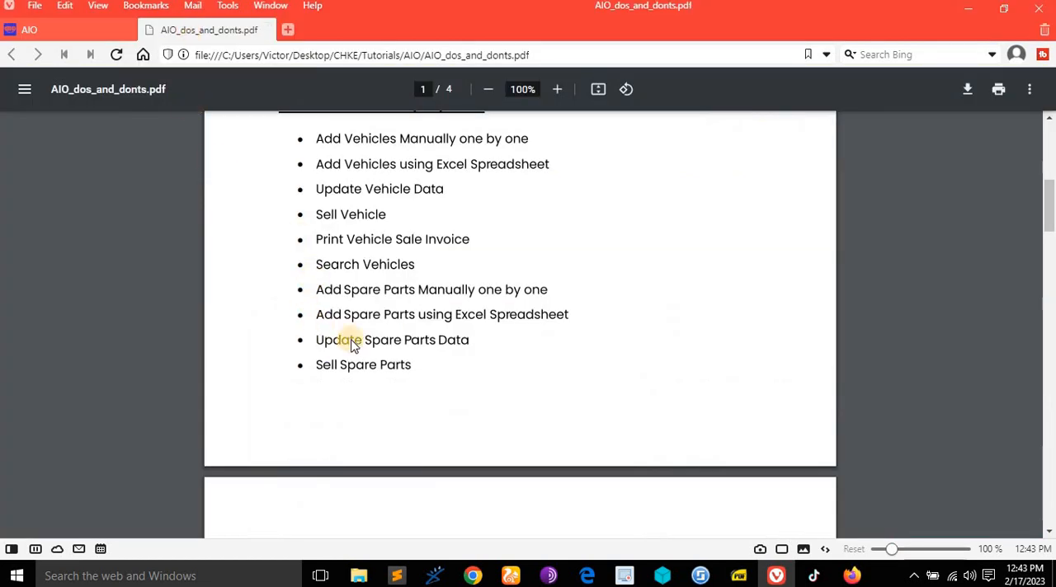
pyautogui.scroll(-4, 367, 363)
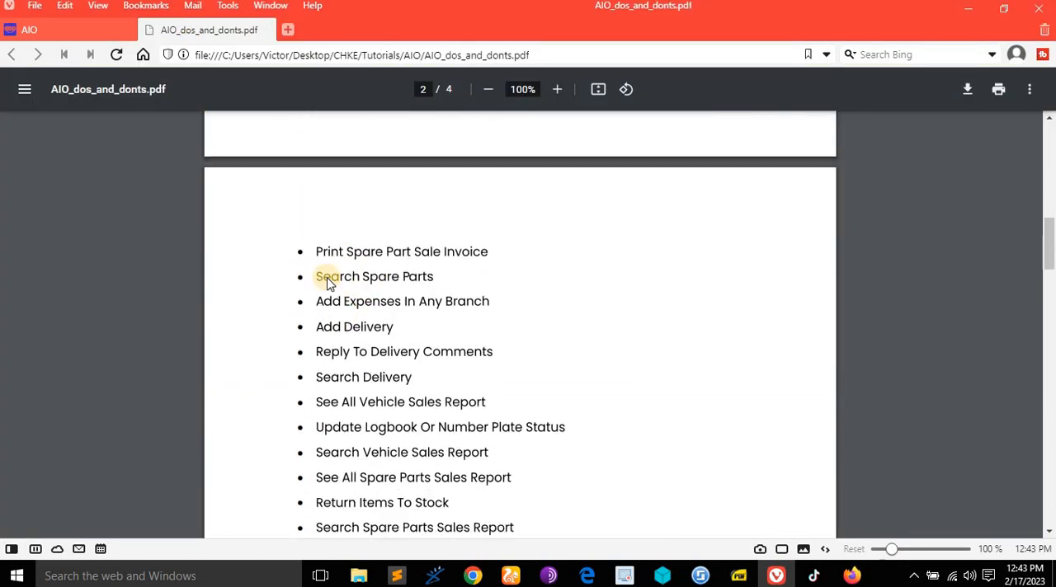
pyautogui.click(32, 29)
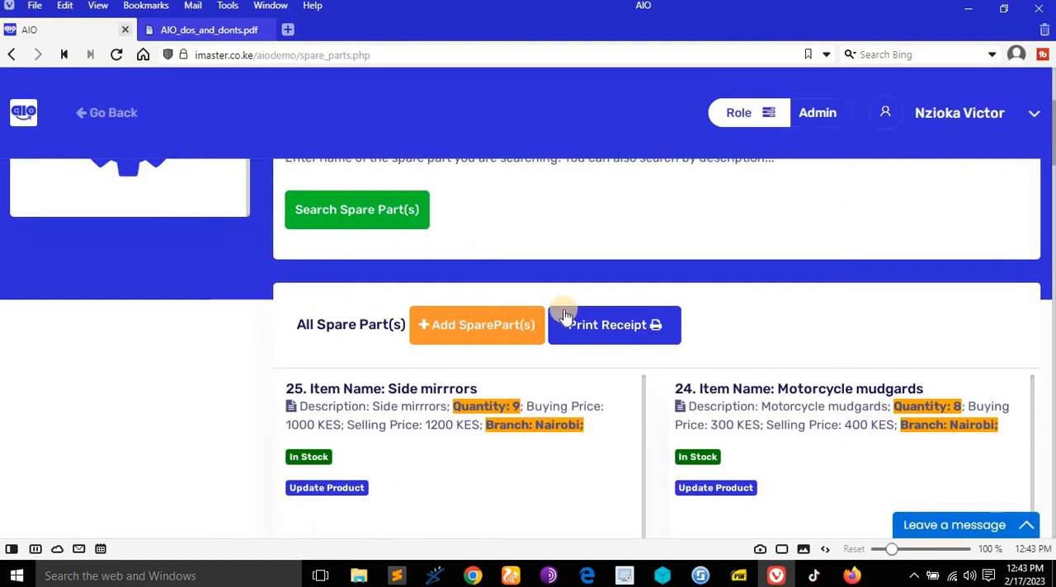
pyautogui.click(622, 333)
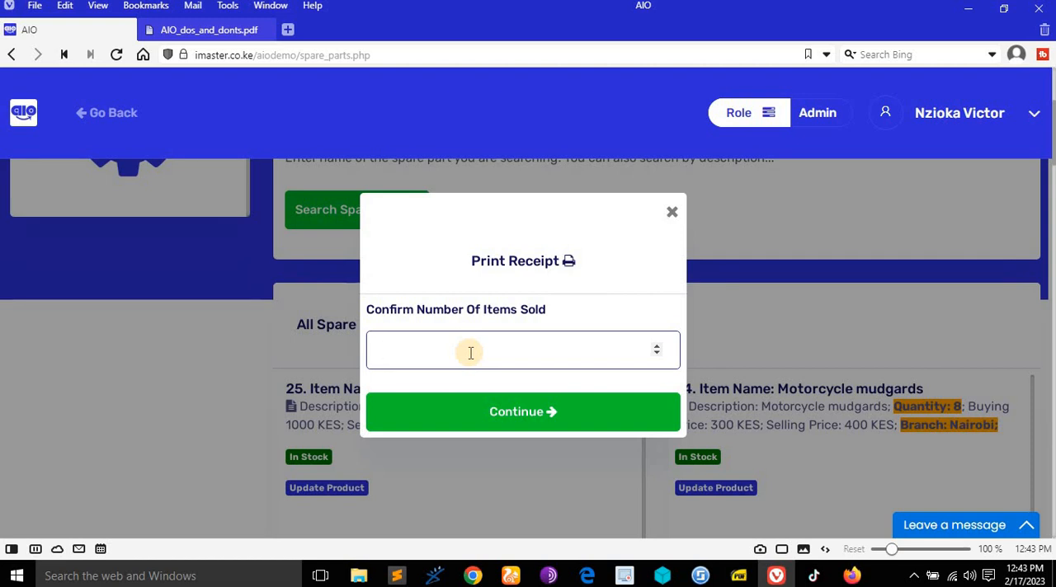
pyautogui.click(675, 211)
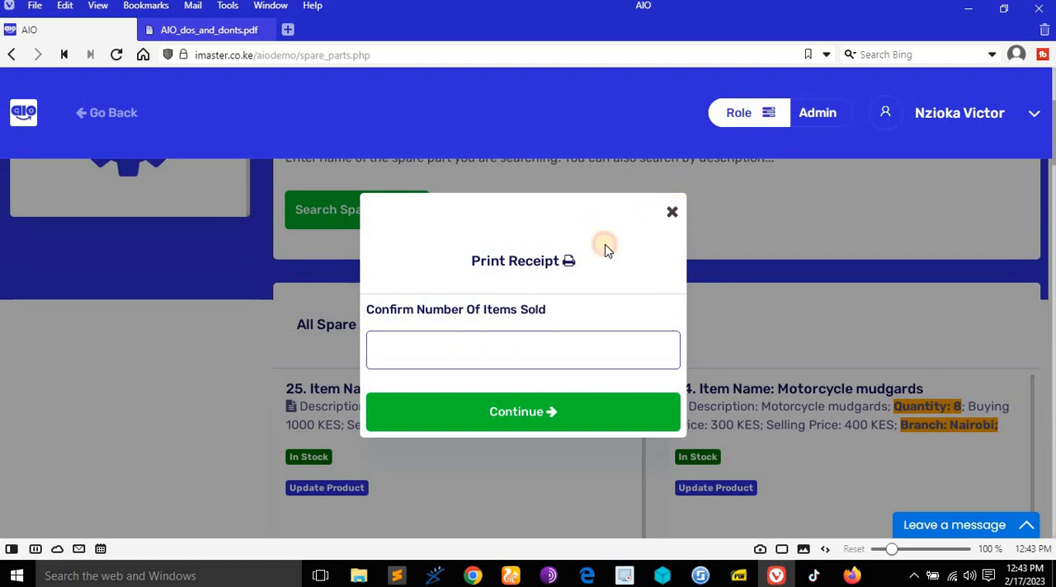
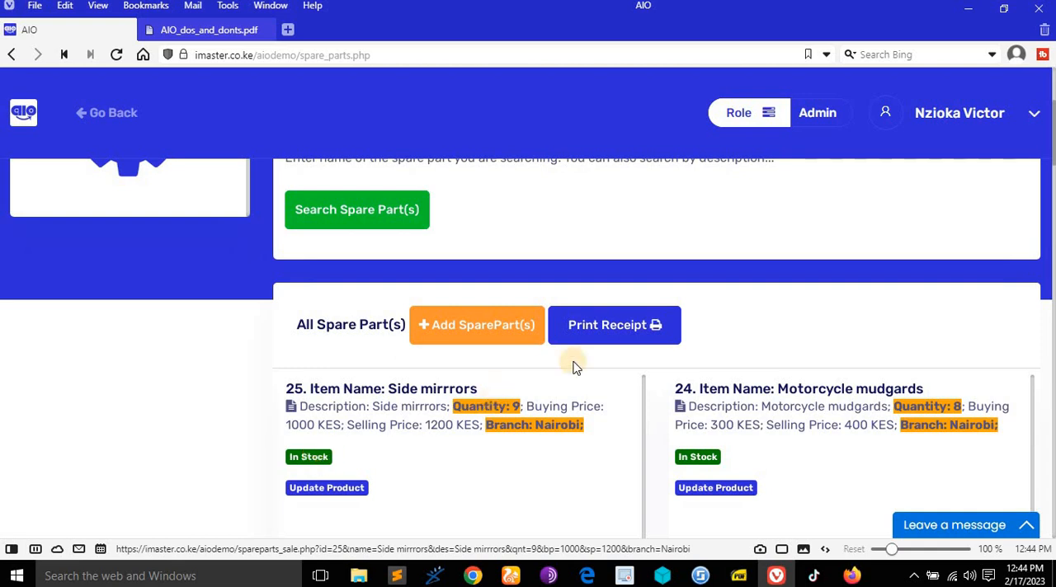
pyautogui.click(639, 322)
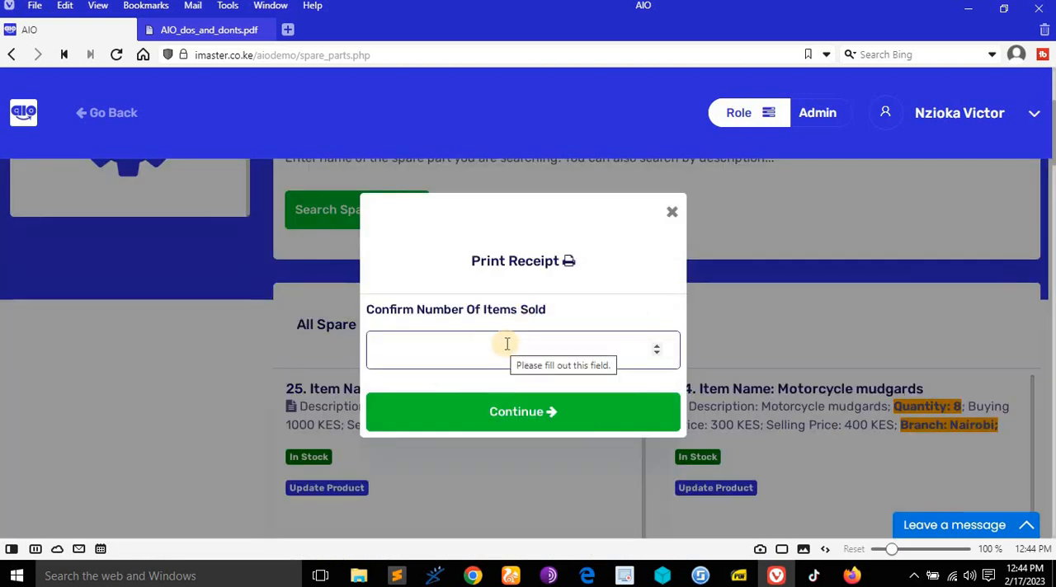
pyautogui.click(671, 212)
pyautogui.scroll(-2, 330, 305)
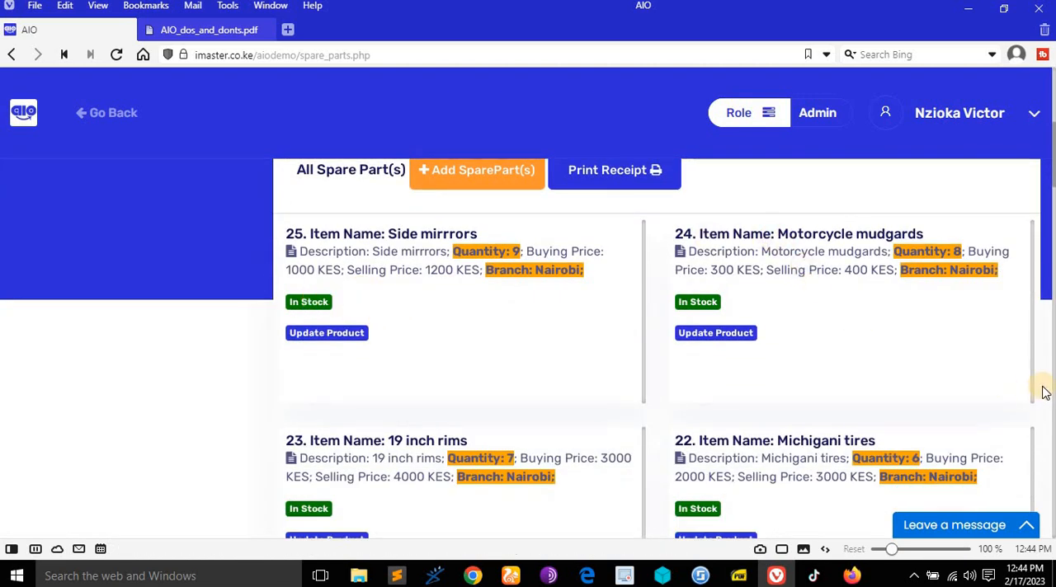
pyautogui.scroll(2, 767, 337)
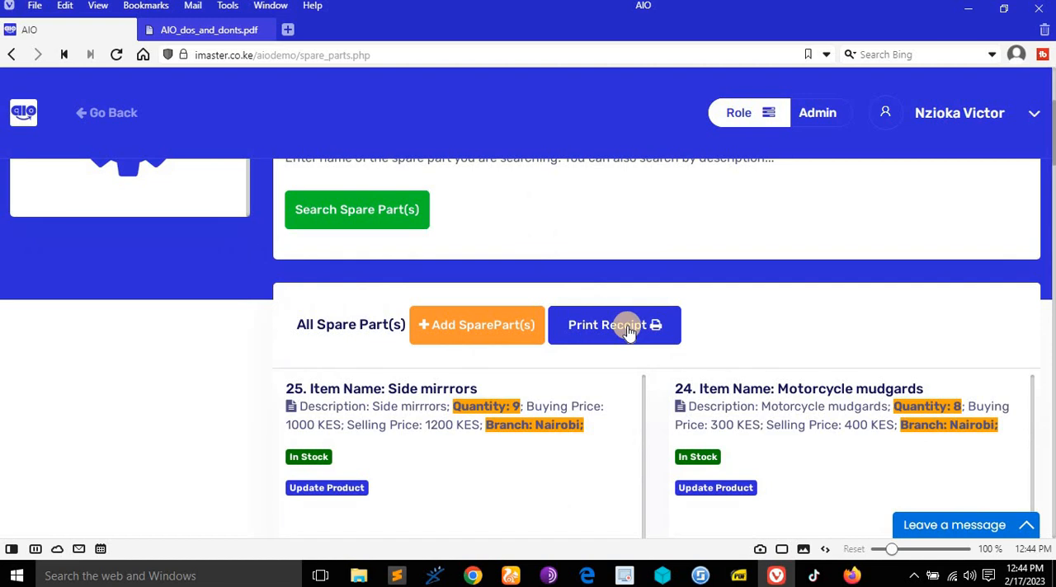
# - Generate the receipt for the Side mirrrors sale, review it and return to the spare parts list without printing
pyautogui.click(628, 330)
pyautogui.click(532, 345)
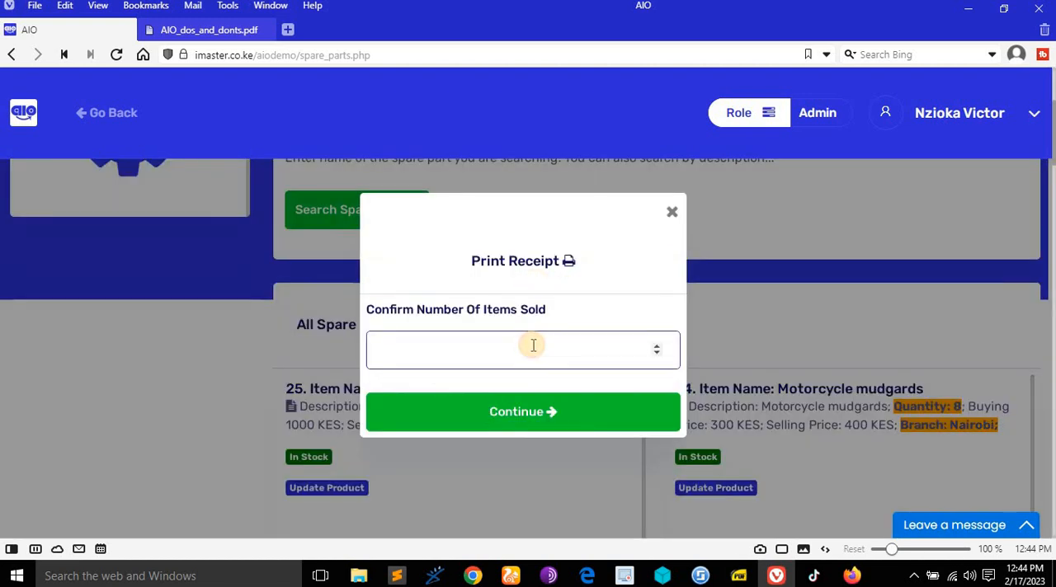
pyautogui.write('2')
pyautogui.click(569, 412)
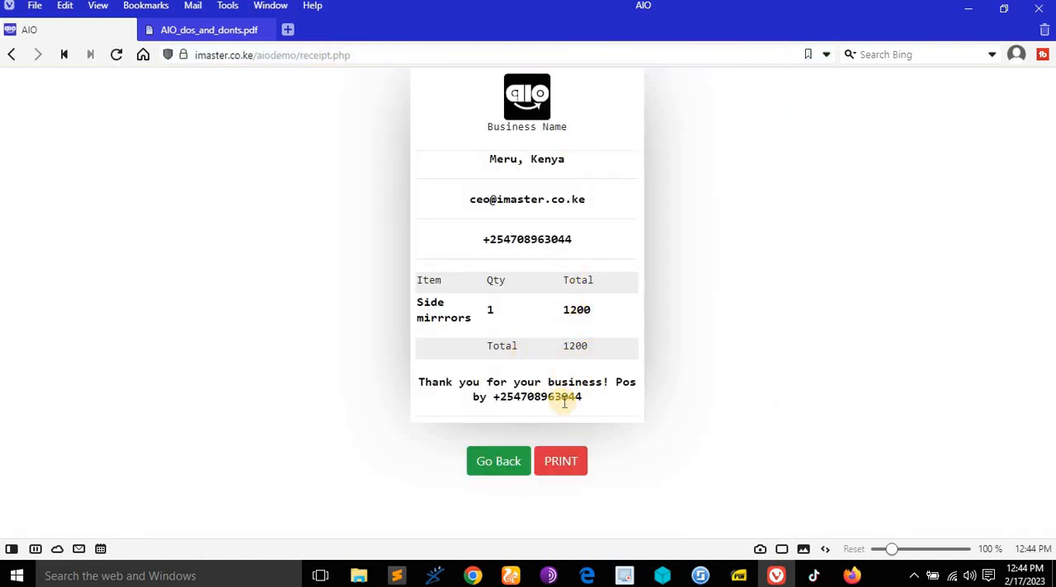
pyautogui.click(504, 467)
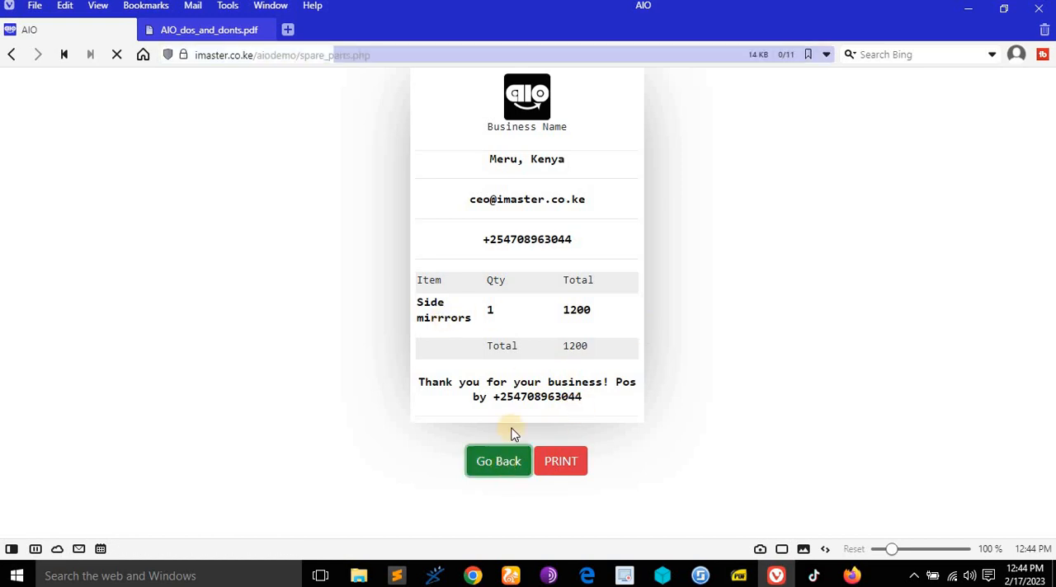
# - Sell 2 units of the Motorcycle mudgards spare part with a total paid of 800
pyautogui.scroll(-5, 661, 344)
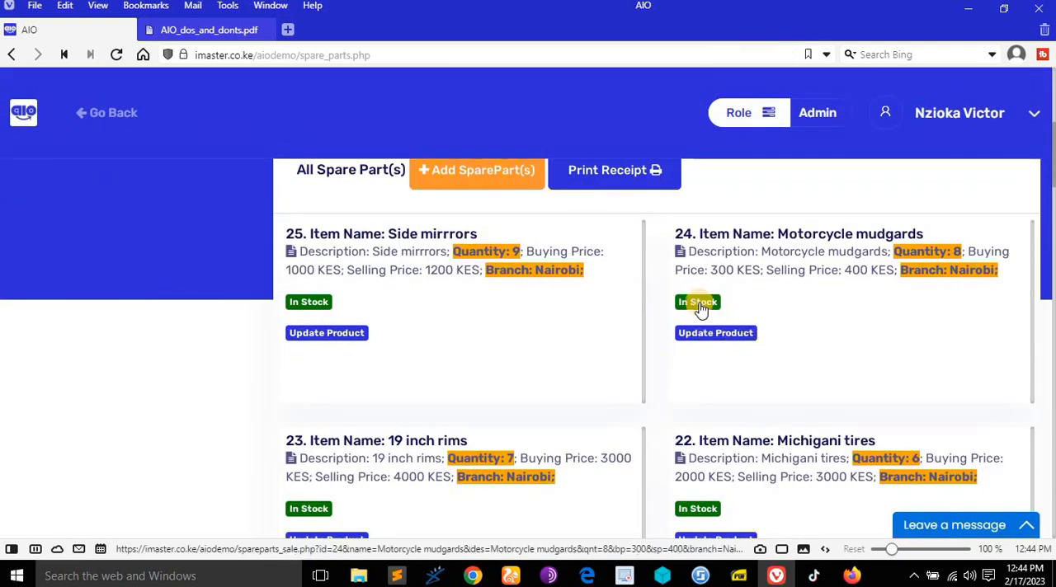
pyautogui.click(700, 305)
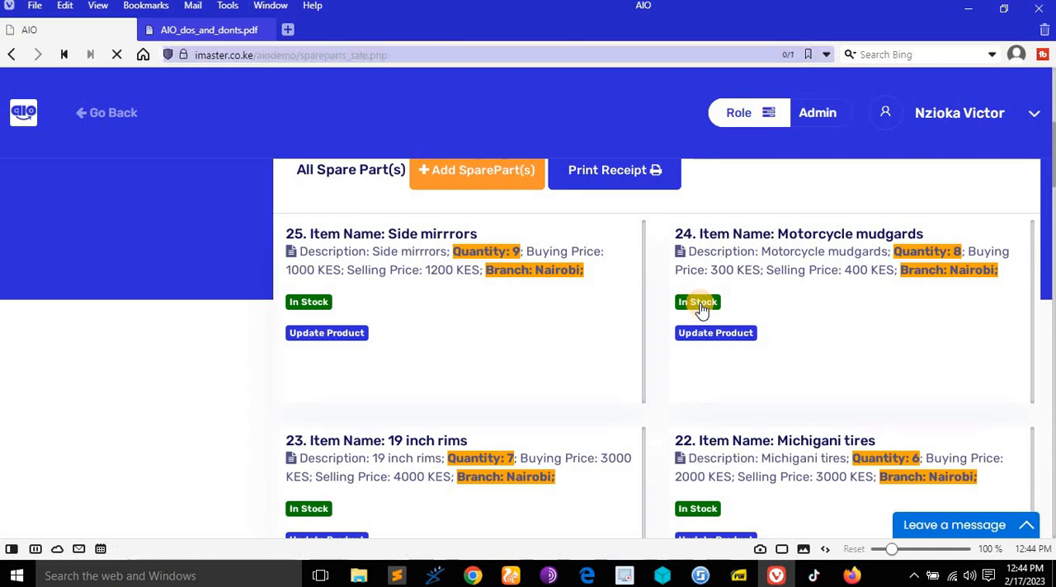
pyautogui.scroll(-2, 554, 358)
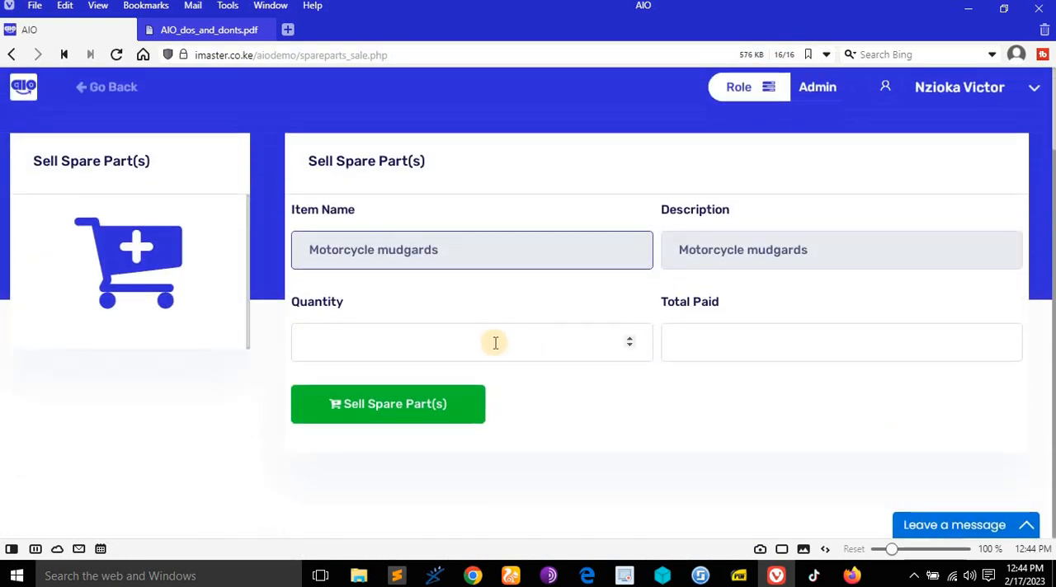
pyautogui.click(495, 342)
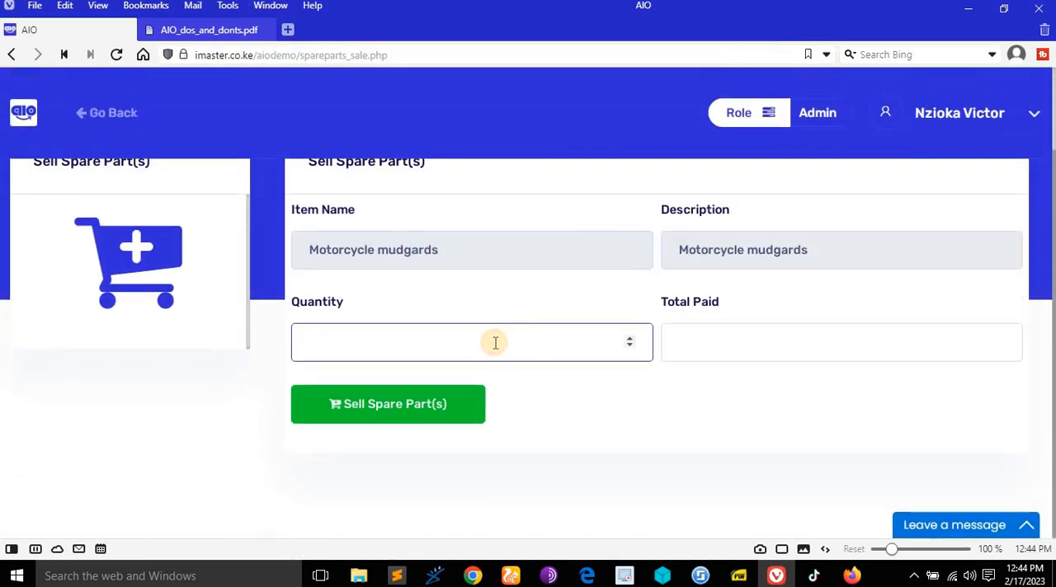
pyautogui.write('2')
pyautogui.click(719, 341)
pyautogui.write('800')
pyautogui.click(448, 404)
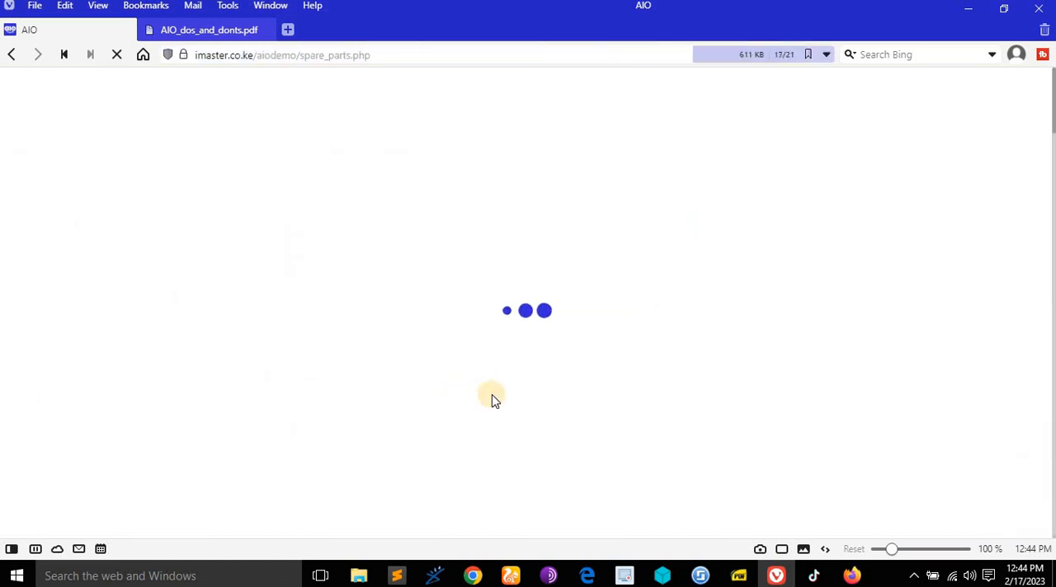
# - Check the Motorcycle mudgards entry in the list and generate a receipt for 2 items sold
pyautogui.scroll(-3, 664, 363)
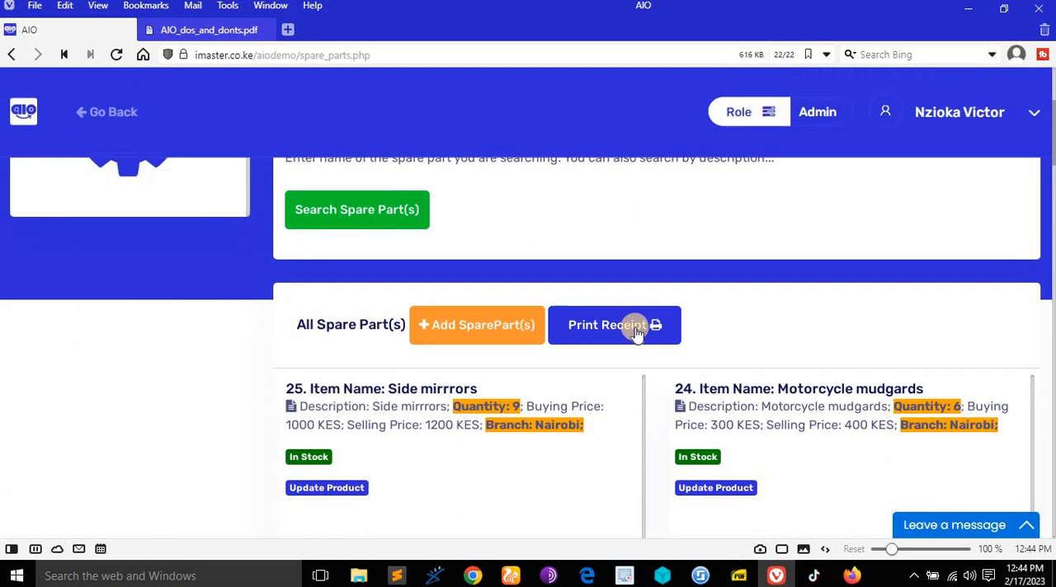
pyautogui.scroll(-2, 371, 313)
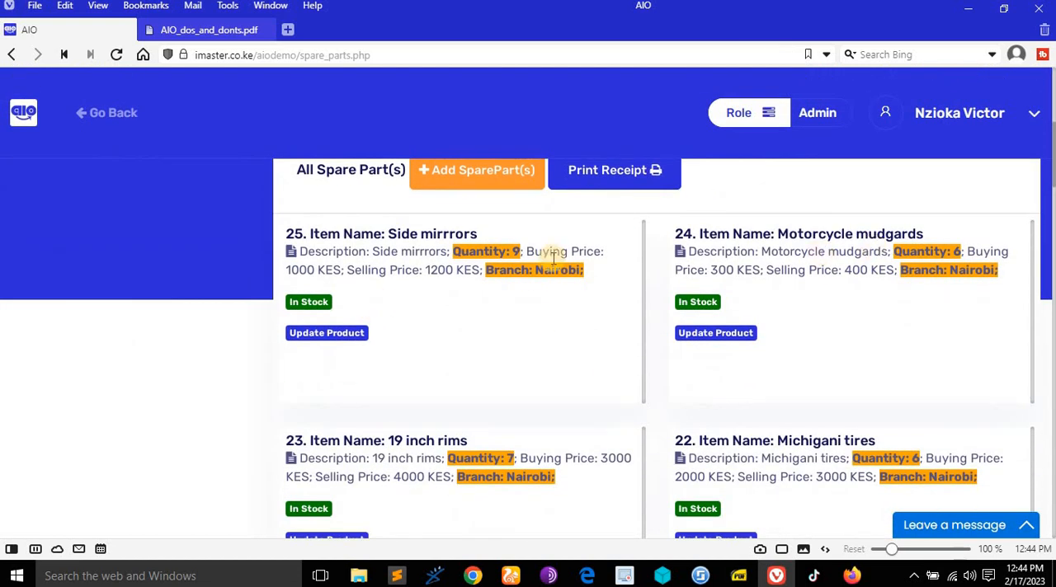
pyautogui.scroll(1, 643, 280)
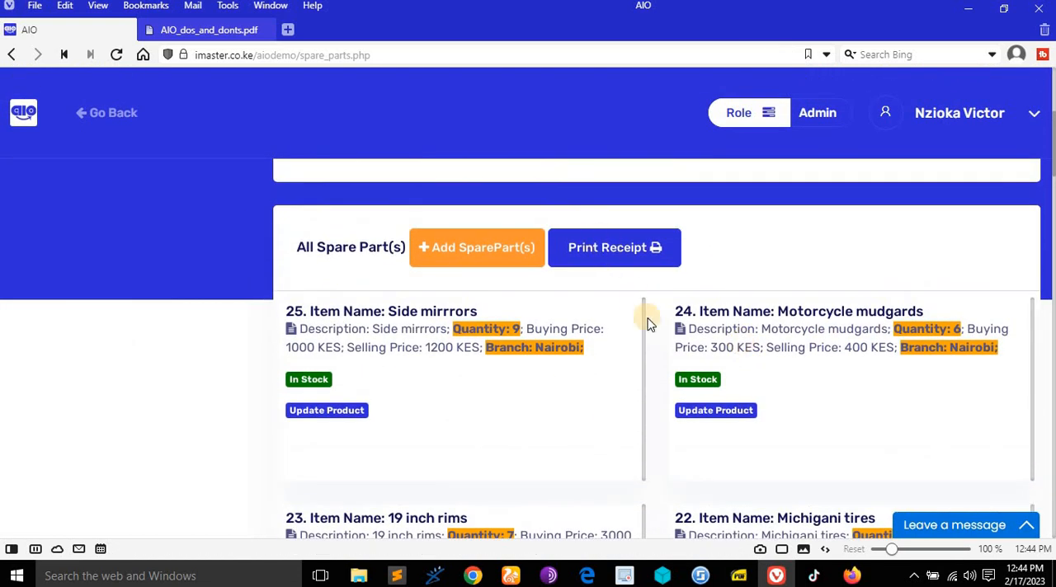
pyautogui.scroll(2, 648, 324)
pyautogui.click(636, 405)
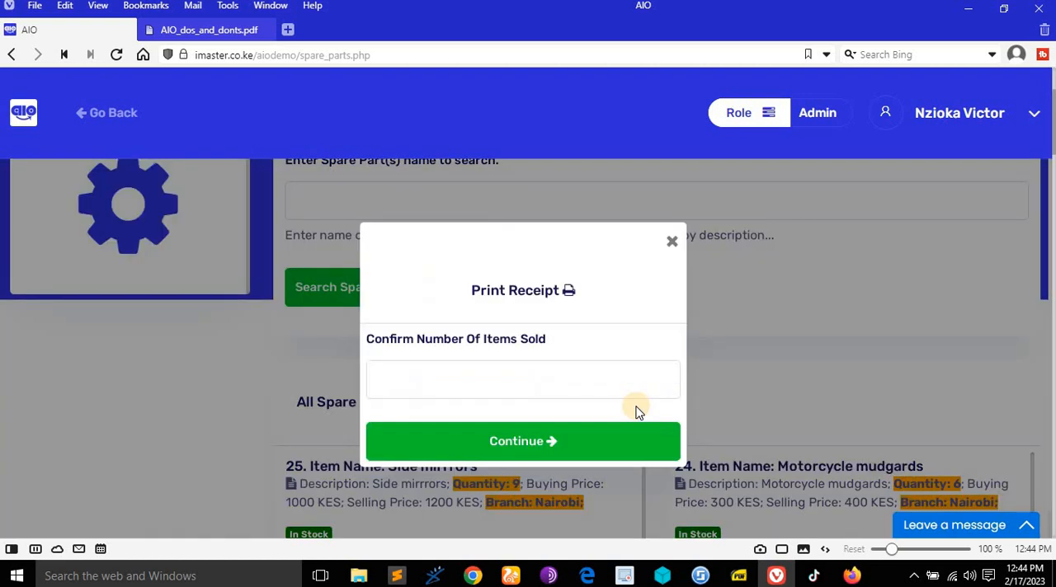
pyautogui.click(540, 369)
pyautogui.write('2')
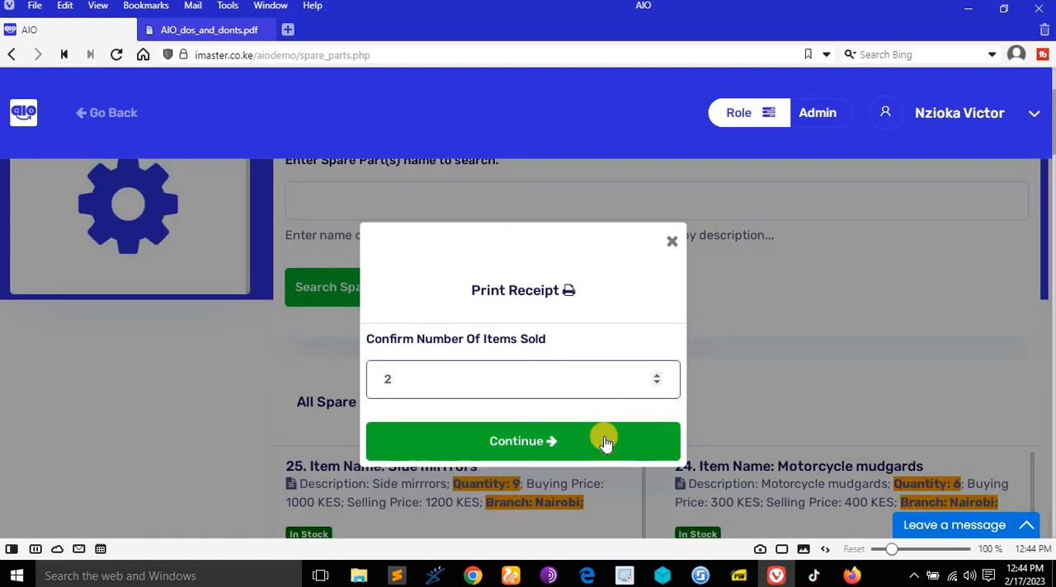
pyautogui.click(606, 442)
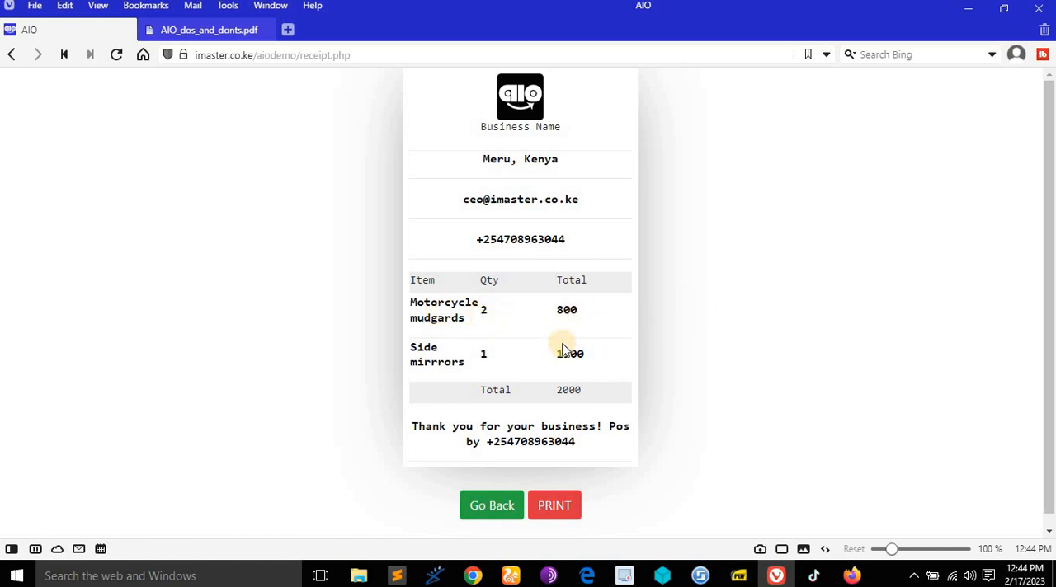
pyautogui.scroll(-1, 622, 459)
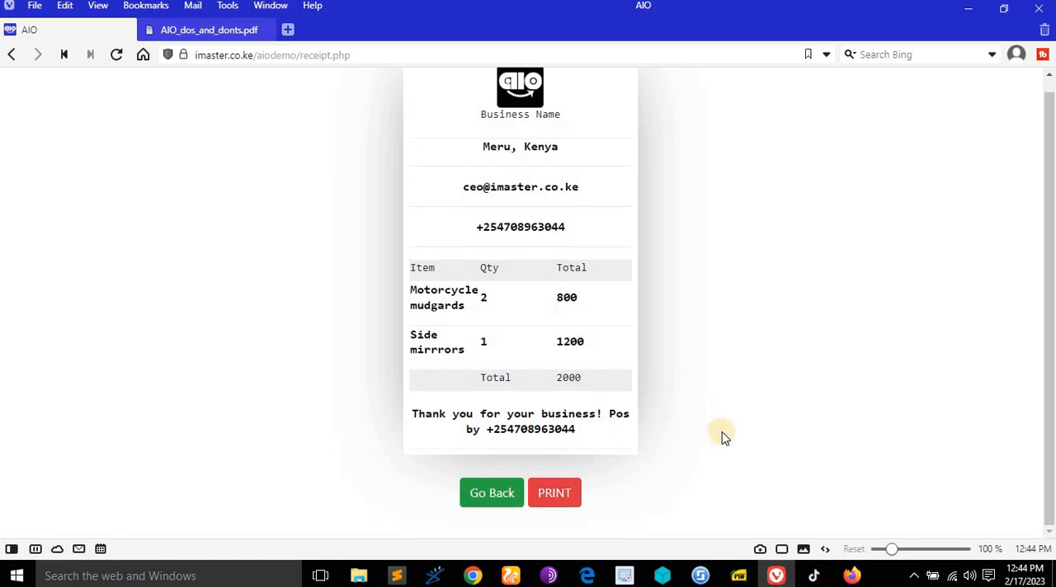
# - Print the receipt to a PDF, open the downloaded file and review it with the downloads panel hidden
pyautogui.click(561, 493)
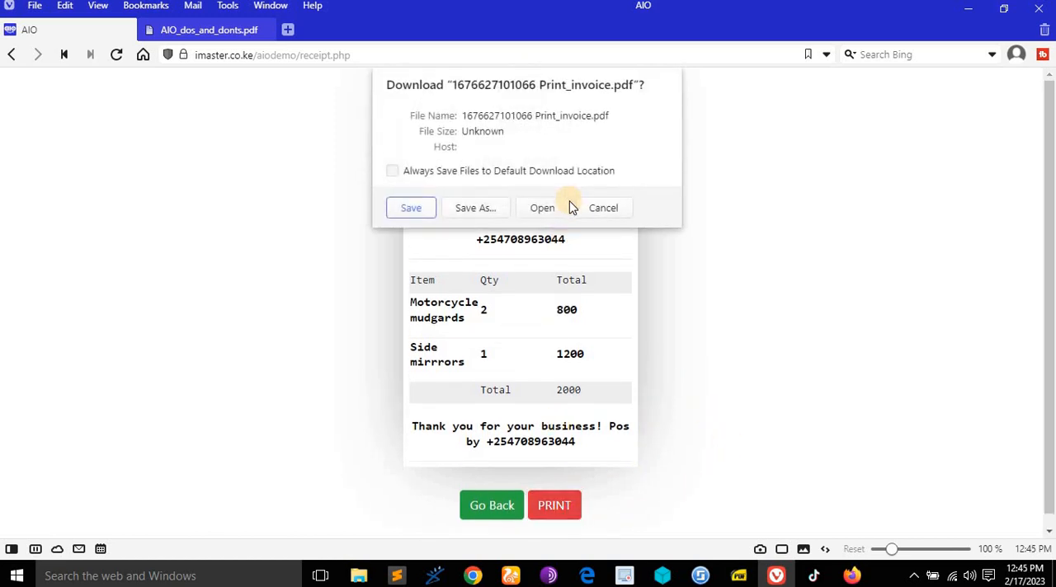
pyautogui.click(532, 211)
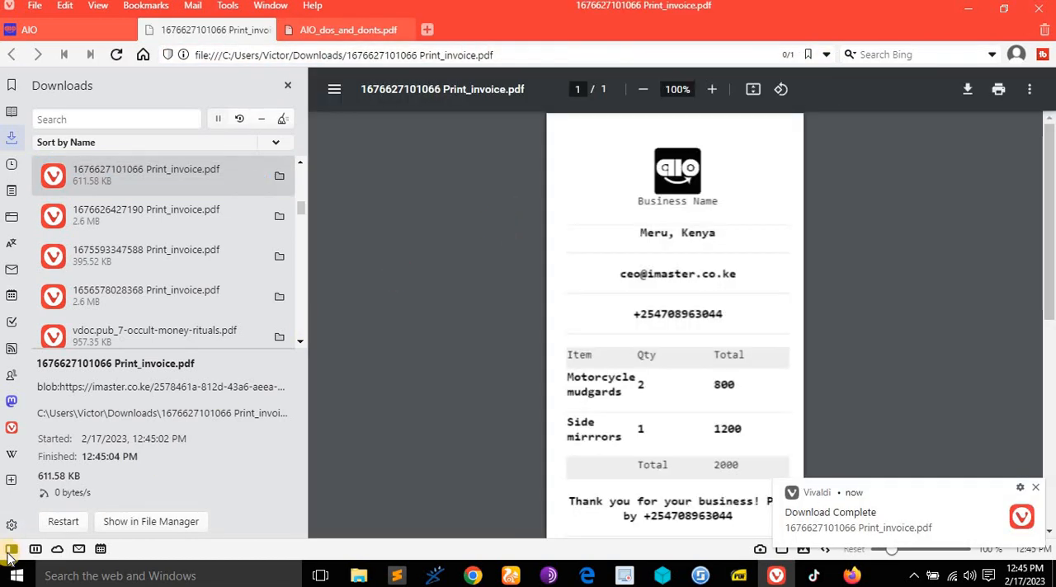
pyautogui.click(10, 550)
pyautogui.scroll(-5, 487, 366)
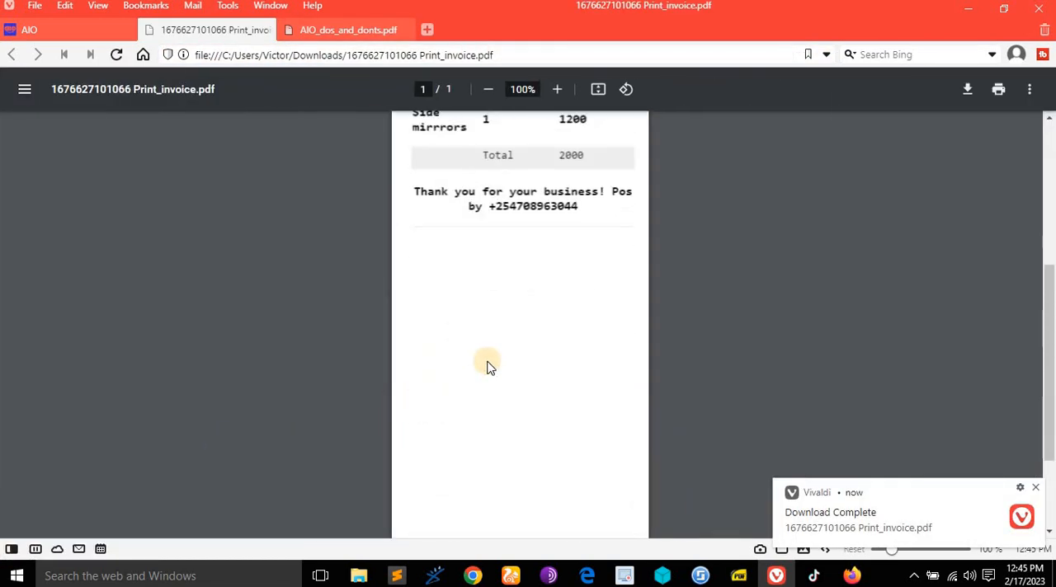
pyautogui.scroll(5, 488, 366)
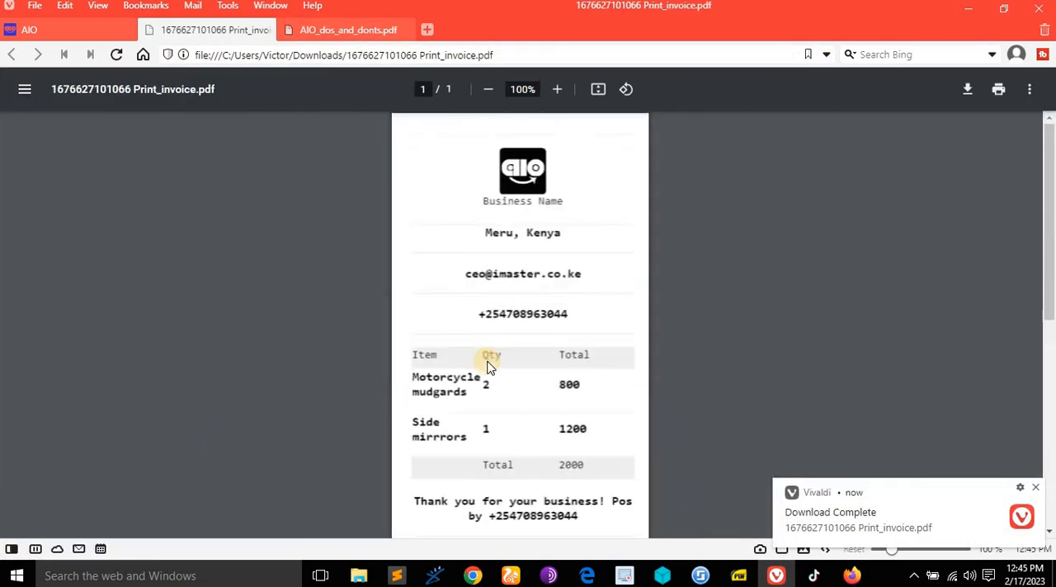
# - Close the receipt PDF and return from the receipt page to the spare parts list
pyautogui.click(267, 30)
pyautogui.scroll(-1, 551, 384)
pyautogui.click(493, 495)
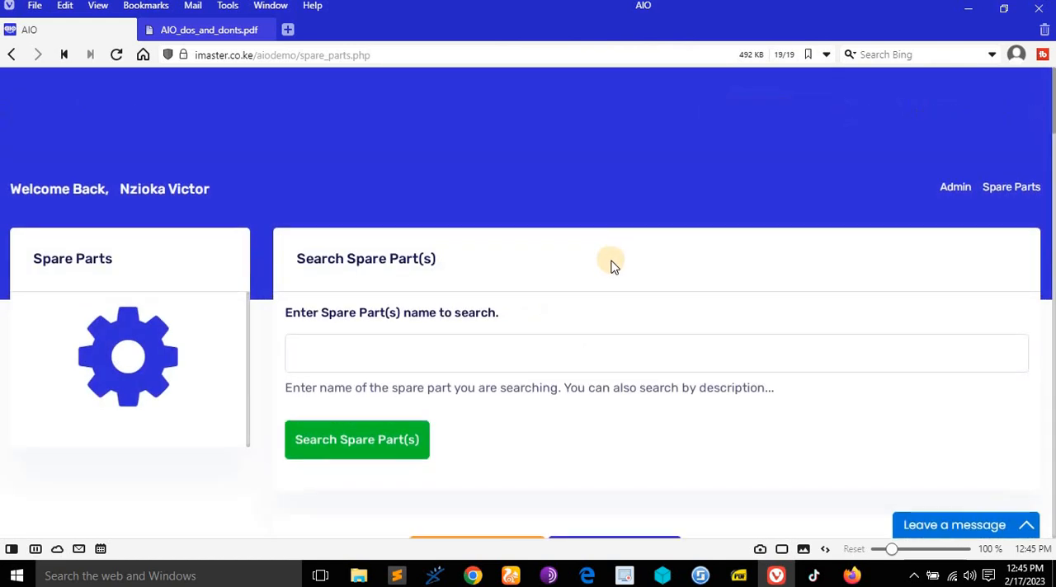
# - Consult the rights document on searching spare parts, search the spare parts for "nair" and review the matching items
pyautogui.click(208, 30)
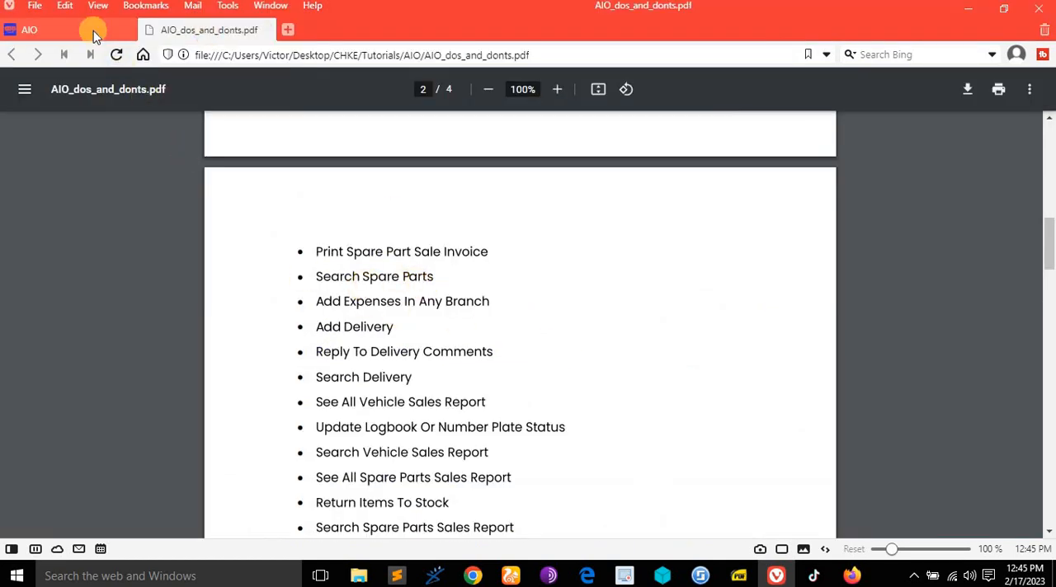
pyautogui.click(124, 72)
pyautogui.scroll(3, 471, 288)
pyautogui.click(458, 279)
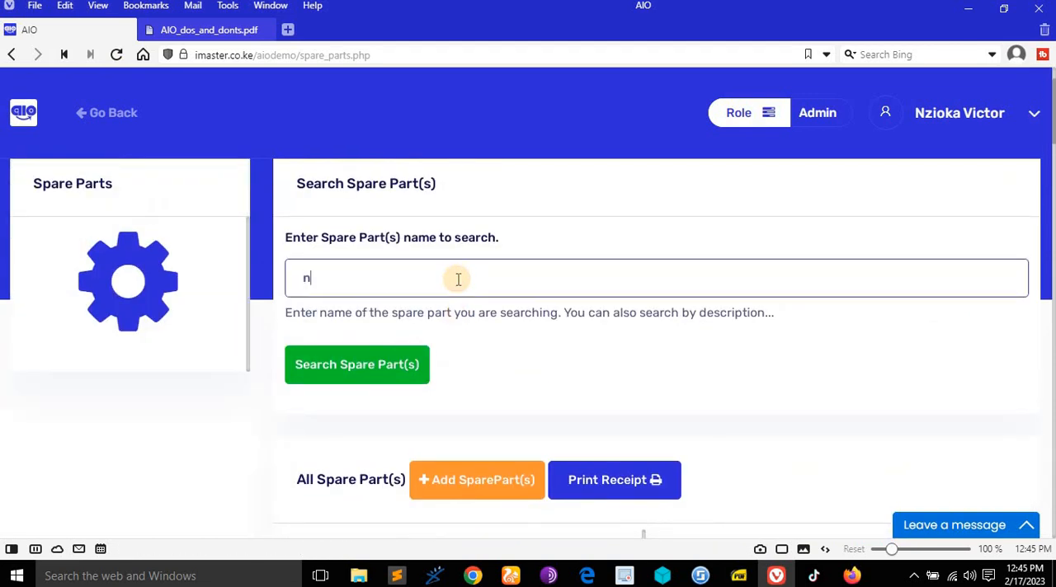
pyautogui.write('nair')
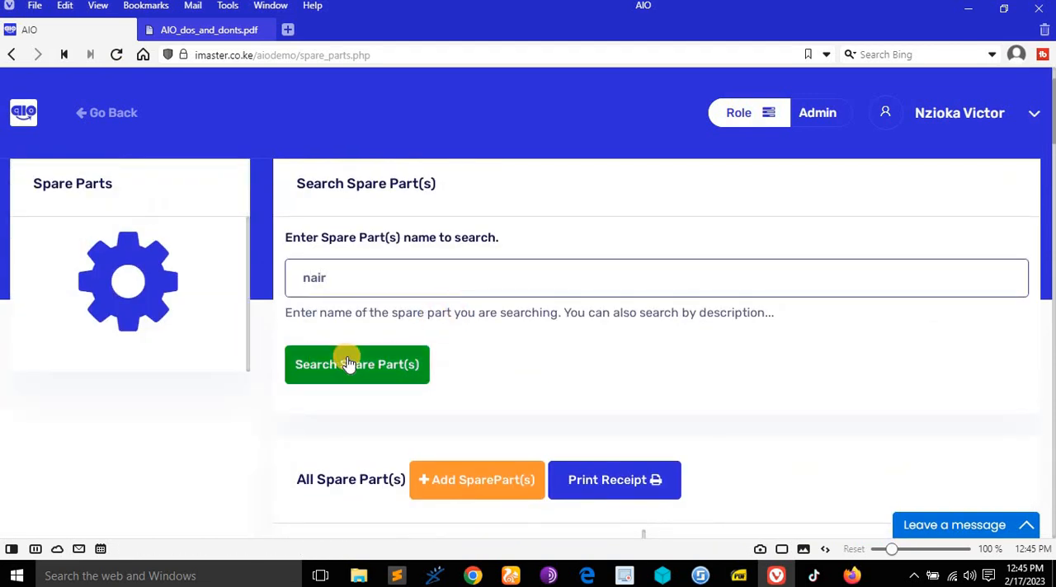
pyautogui.click(349, 364)
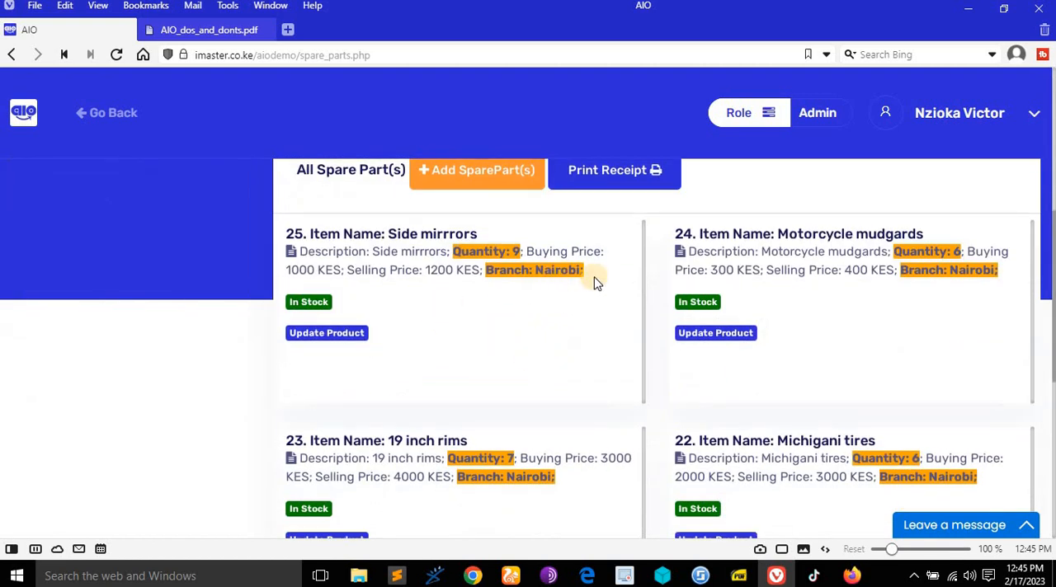
pyautogui.scroll(-5, 595, 282)
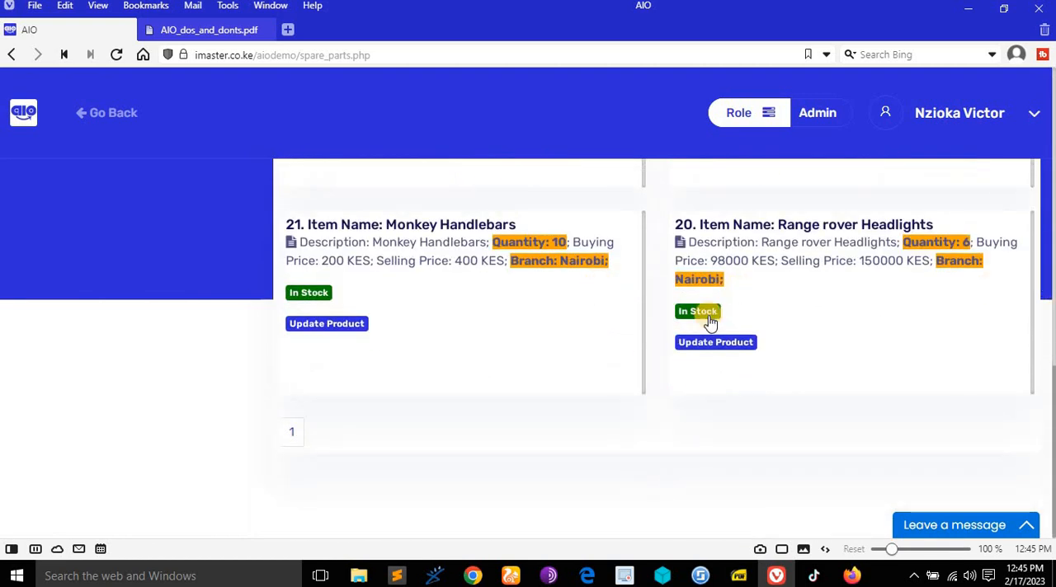
pyautogui.scroll(10, 542, 322)
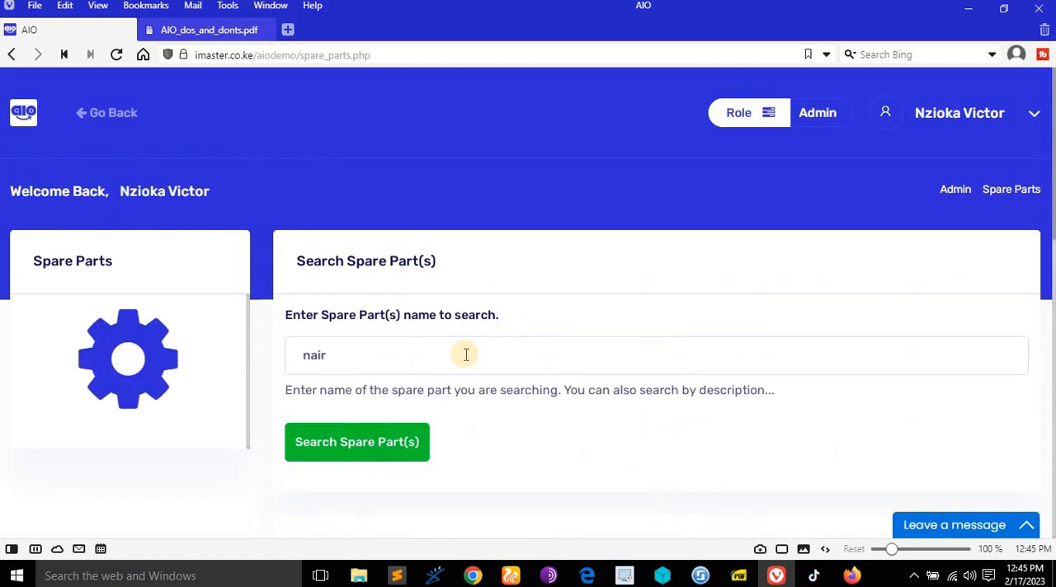
# - Replace the search term with "headlig" and search the spare parts
pyautogui.doubleClick(466, 354)
pyautogui.scroll(-2, 394, 302)
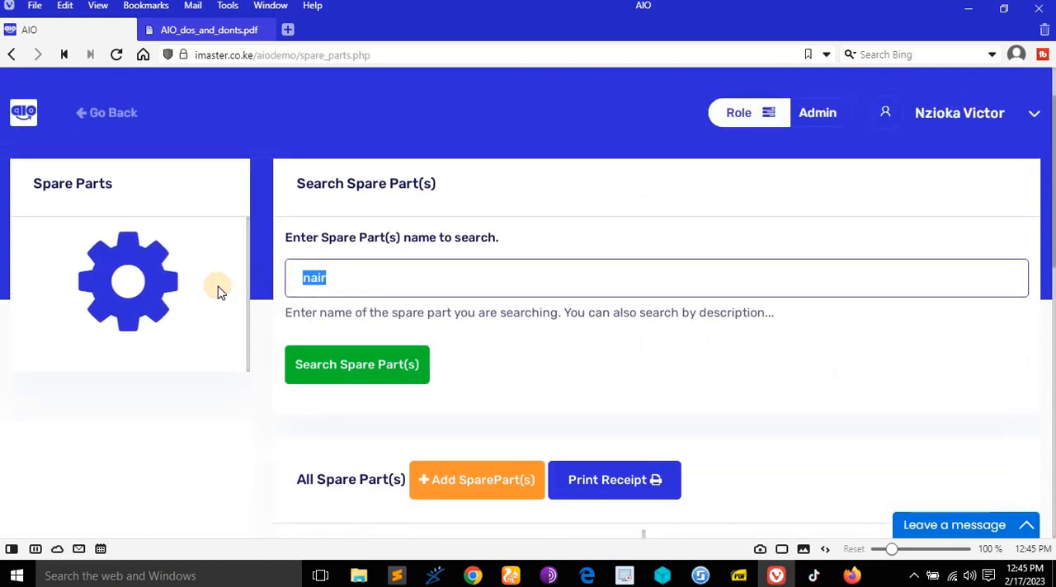
pyautogui.write('headlig')
pyautogui.click(342, 364)
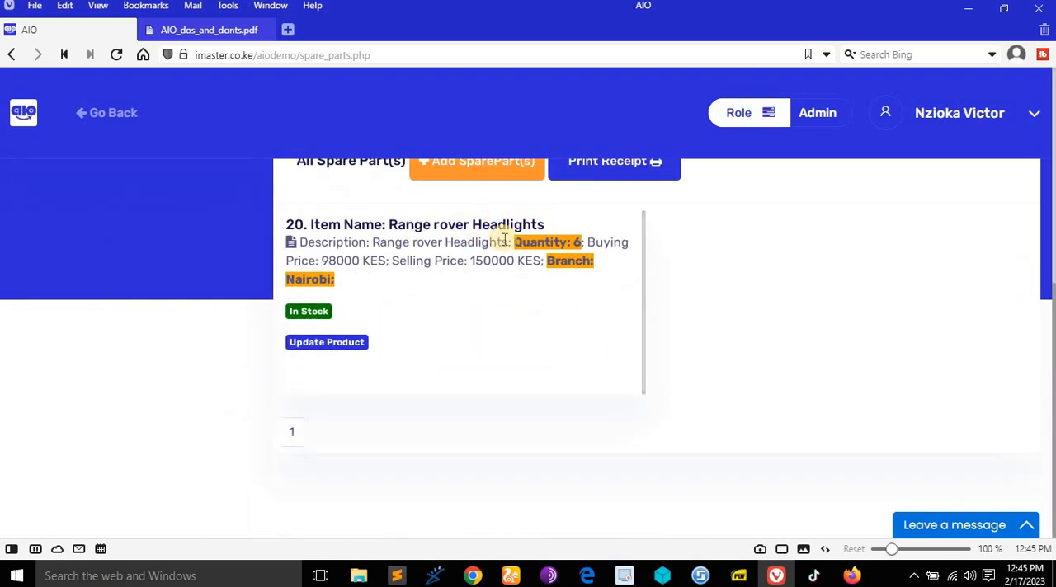
# - Clear the spare part search term and bring back the full spare parts list from its first page
pyautogui.scroll(4, 505, 239)
pyautogui.moveTo(423, 264); pyautogui.dragTo(236, 275)
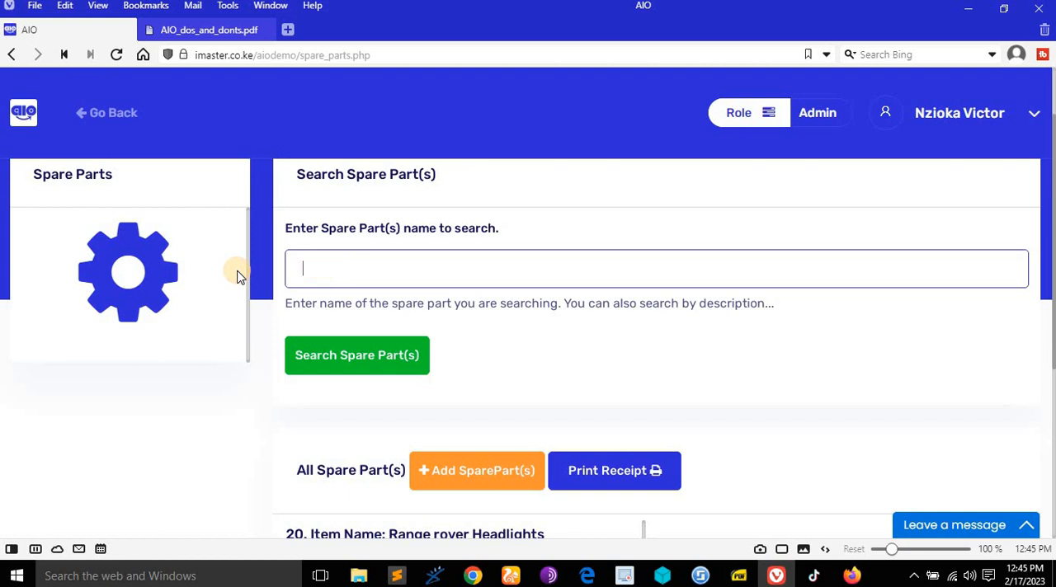
pyautogui.click(488, 327)
pyautogui.scroll(-2, 443, 382)
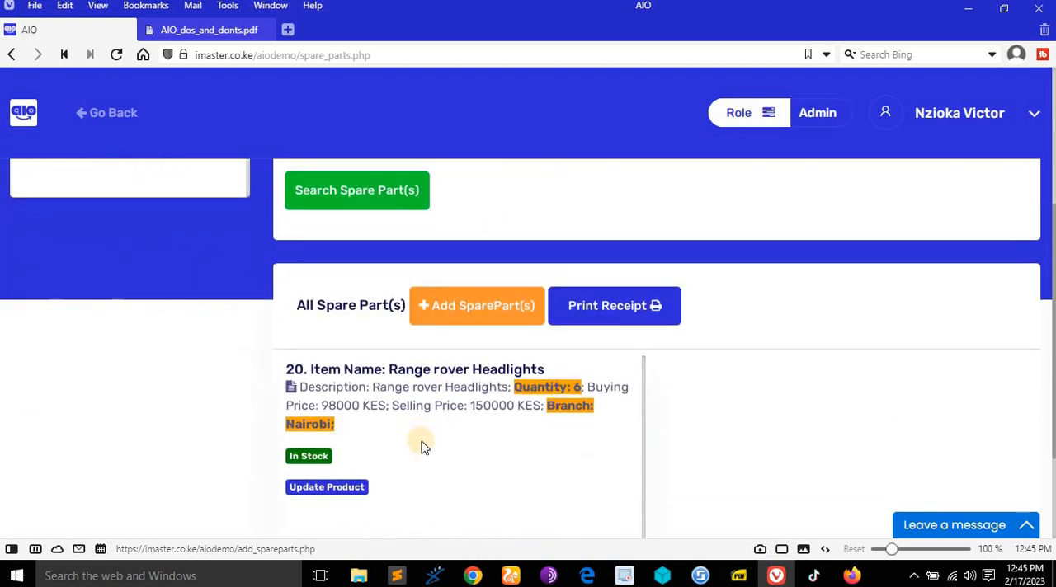
pyautogui.scroll(-2, 420, 446)
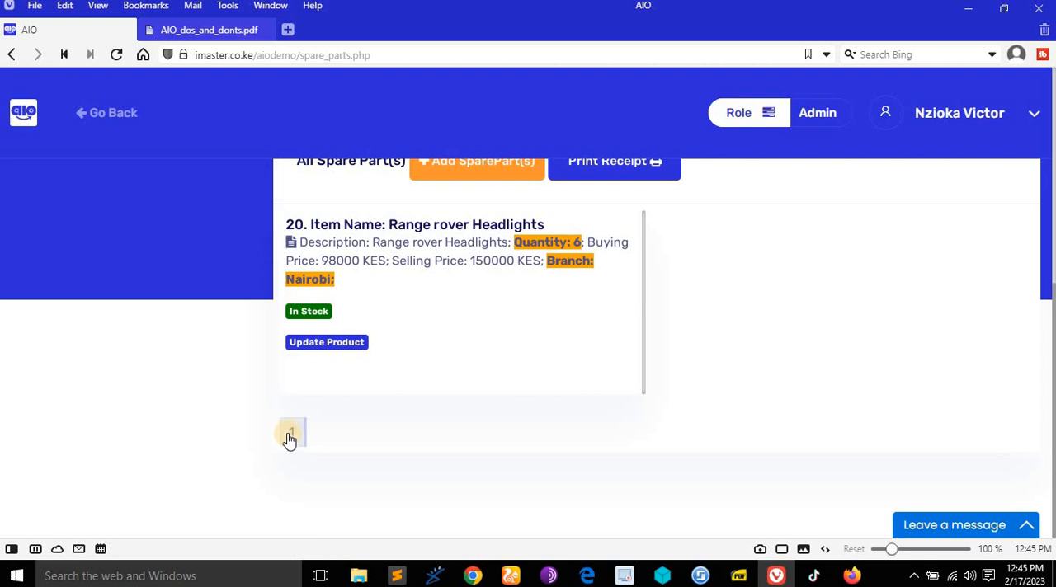
pyautogui.click(285, 432)
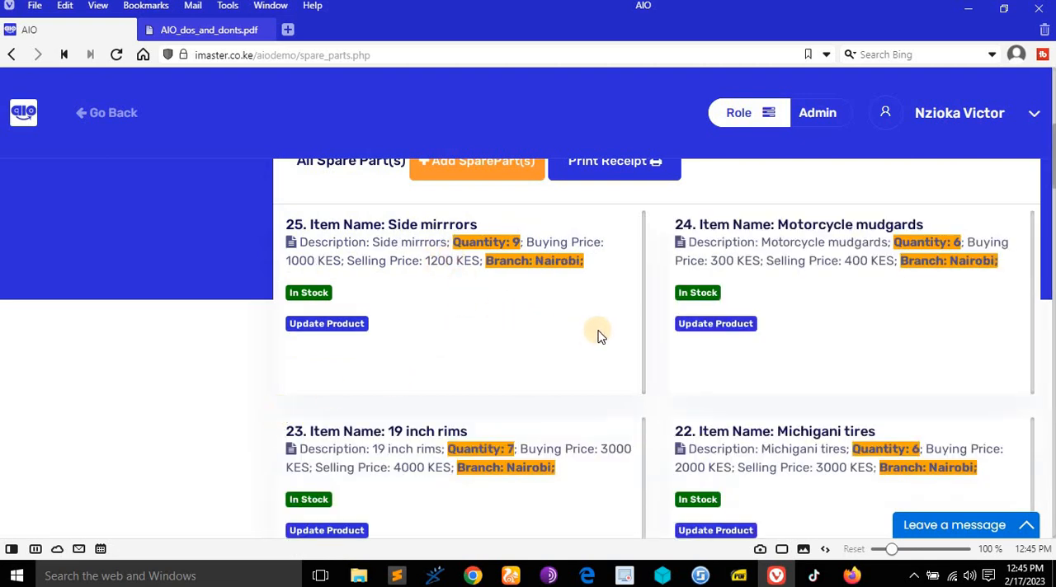
# - Check the rights document for the admin right that follows searching spare parts, and return to the spare parts page
pyautogui.scroll(5, 599, 334)
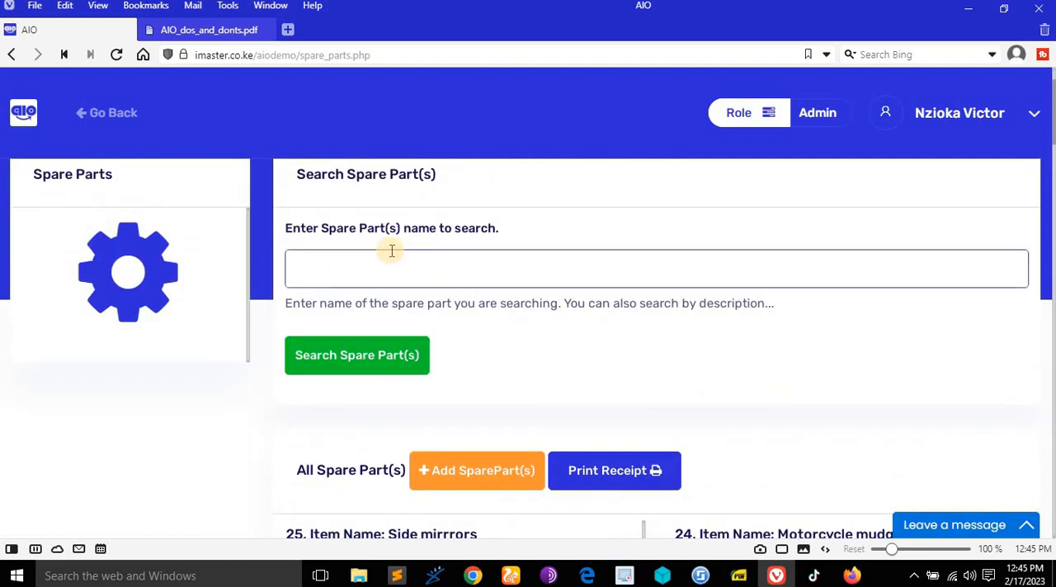
pyautogui.scroll(-1, 507, 346)
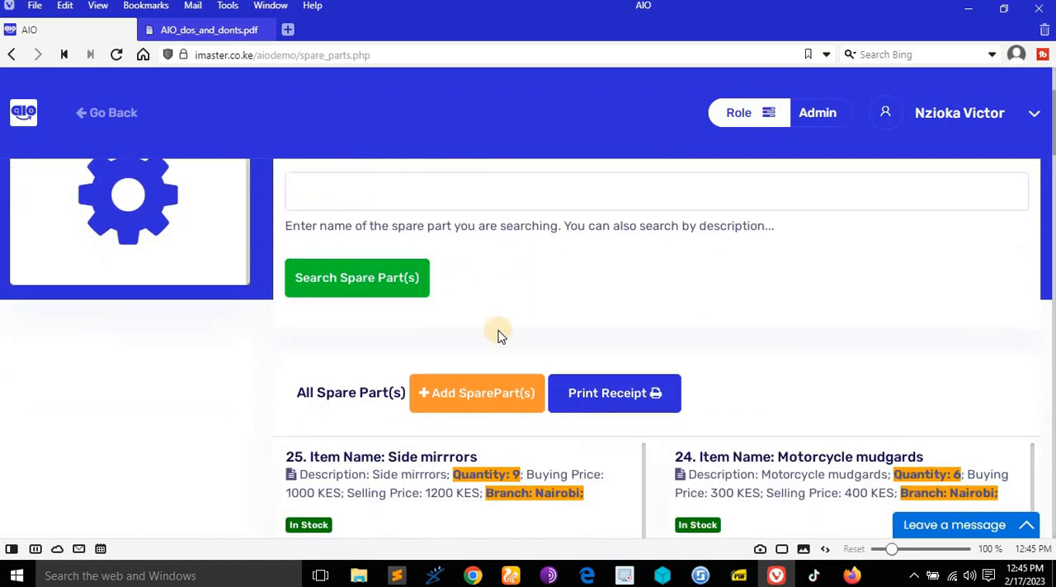
pyautogui.click(190, 30)
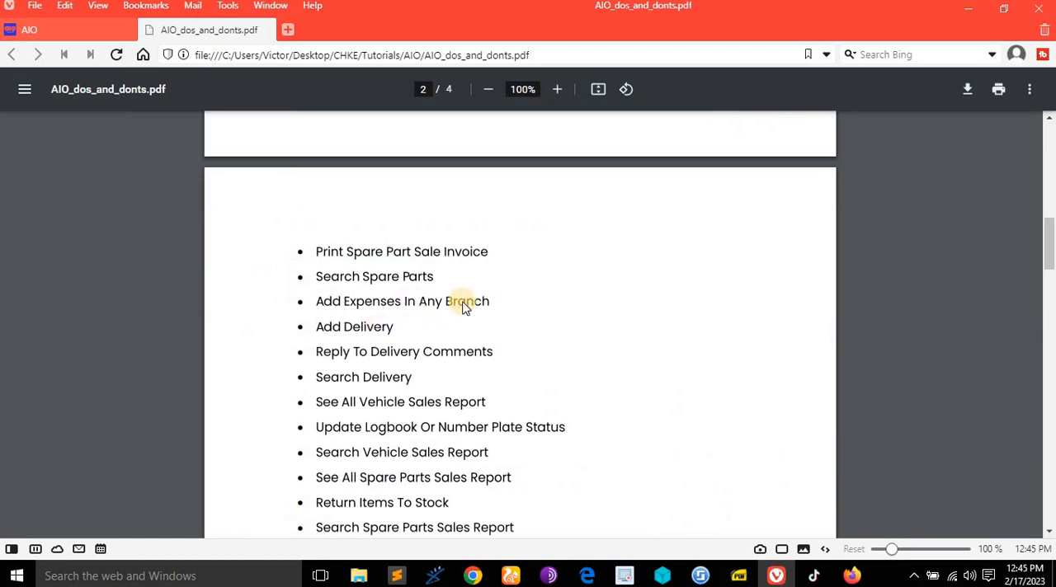
pyautogui.click(83, 31)
pyautogui.scroll(2, 253, 160)
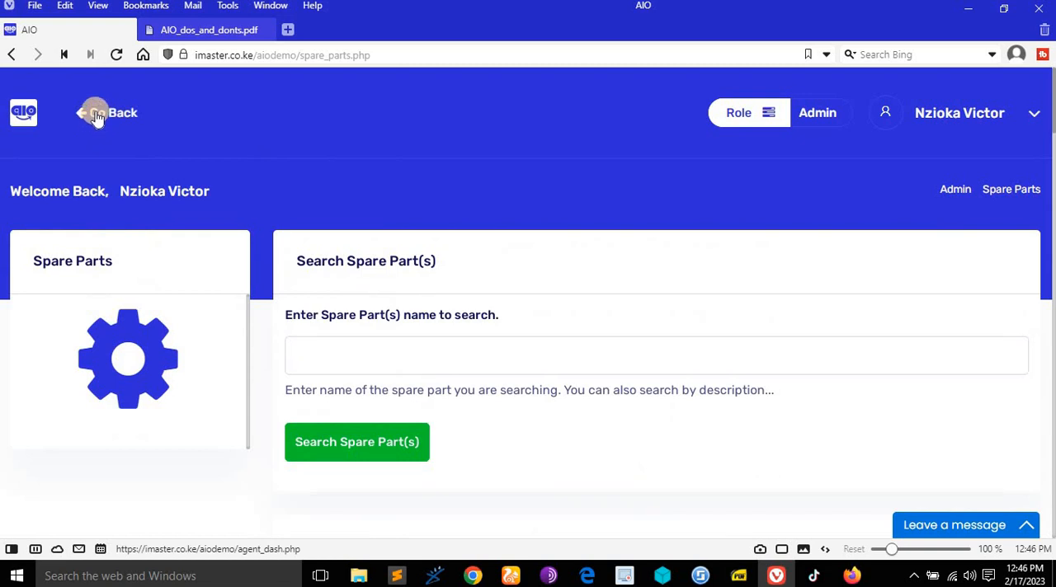
# - Go back to the vehicles dashboard, revisit the spare parts page from it and return to the dashboard
pyautogui.click(97, 117)
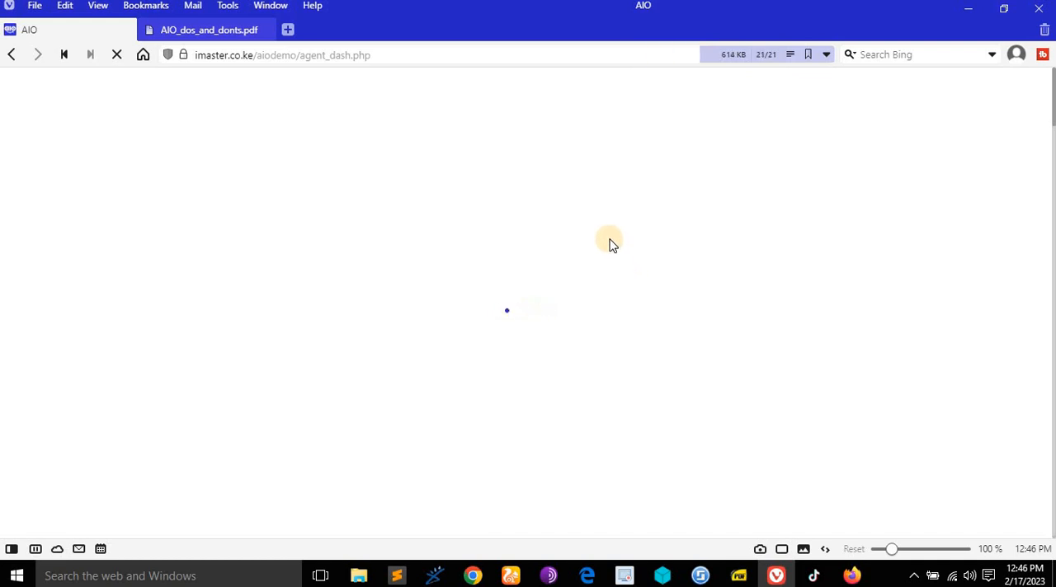
pyautogui.scroll(-4, 629, 266)
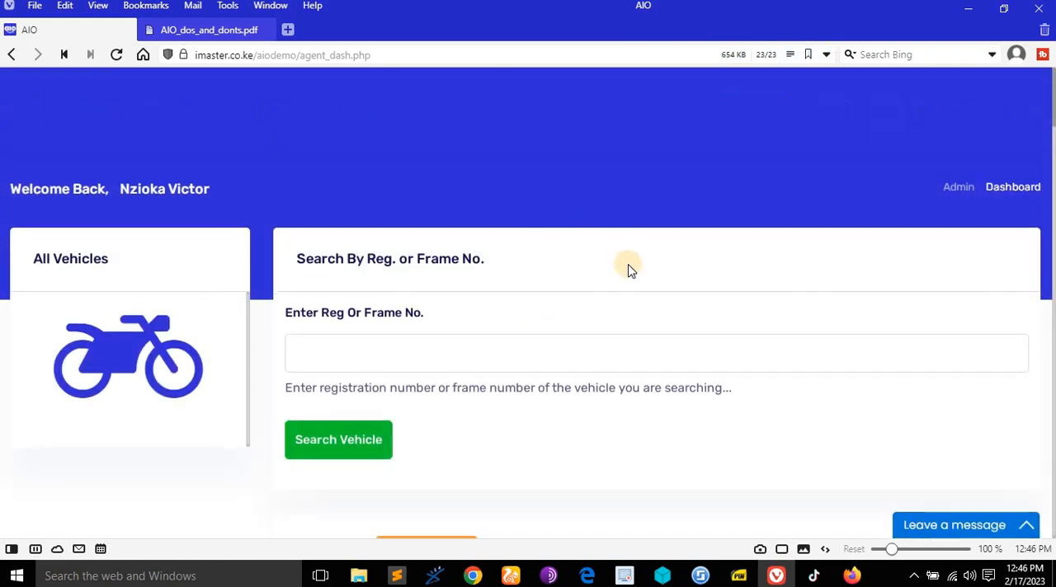
pyautogui.scroll(4, 630, 266)
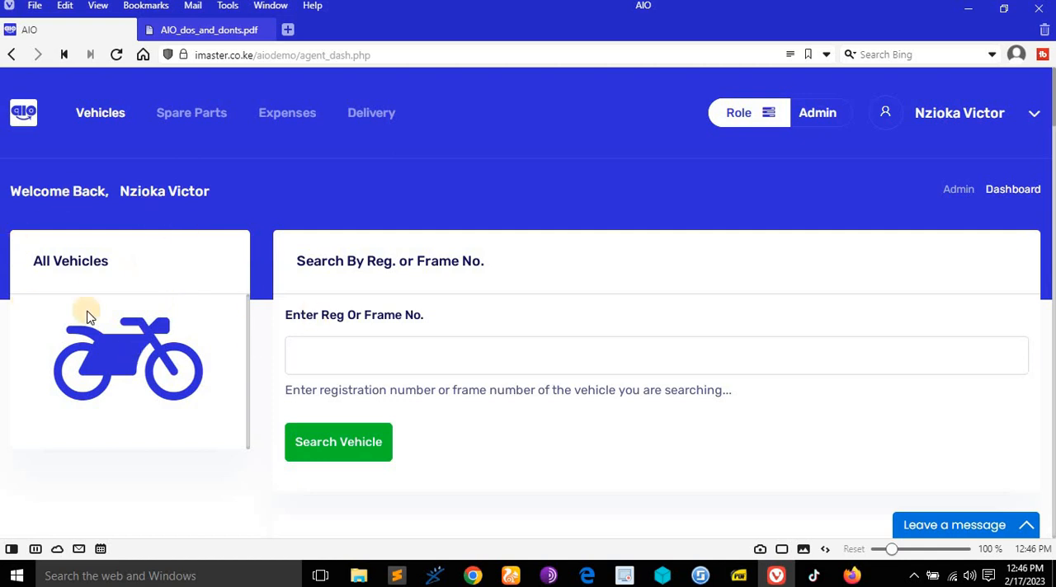
pyautogui.click(195, 114)
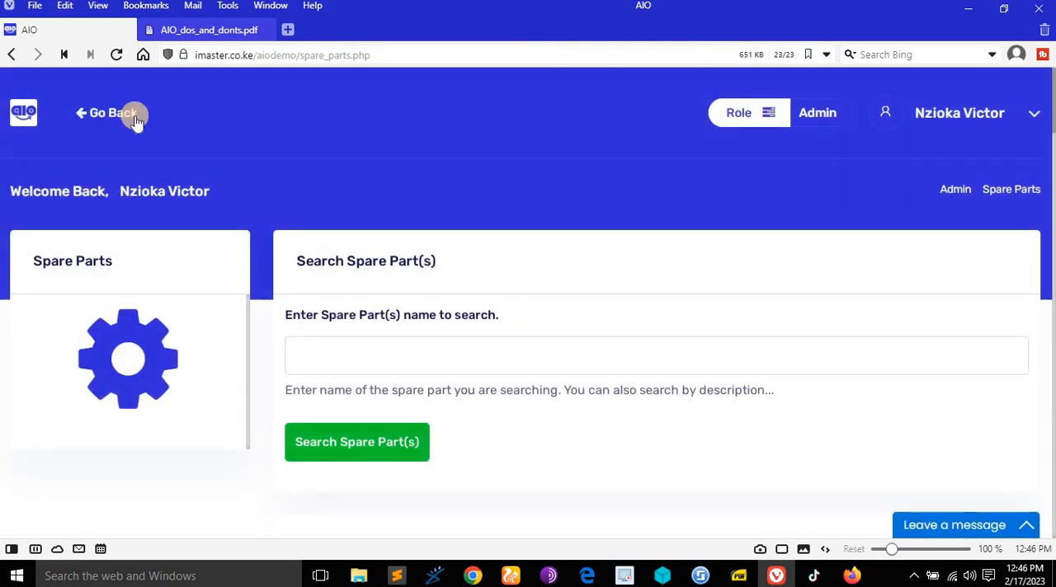
pyautogui.click(137, 120)
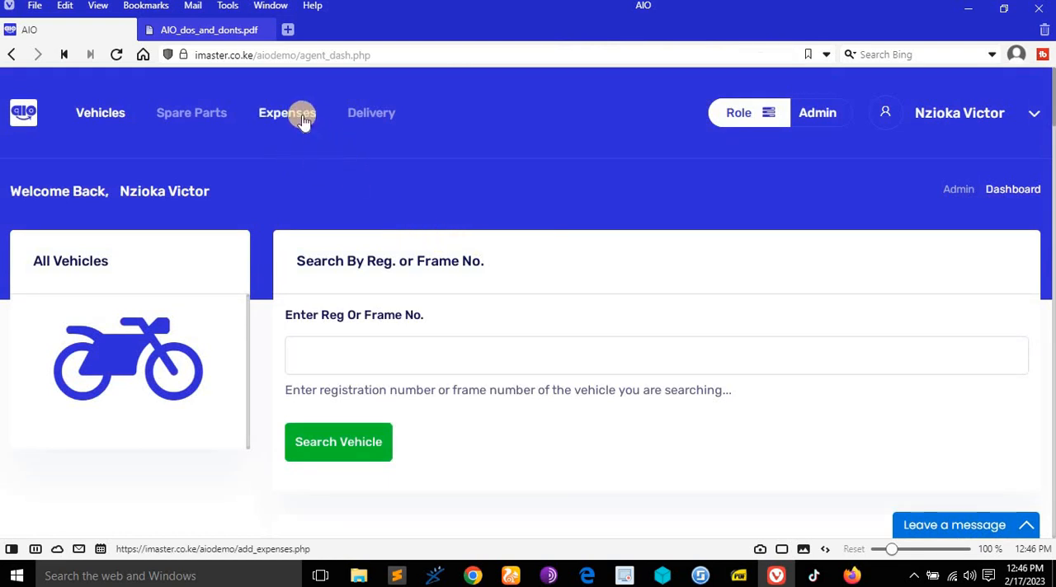
# - Open the expenses page and look through its entry form and the recent expenses
pyautogui.click(302, 116)
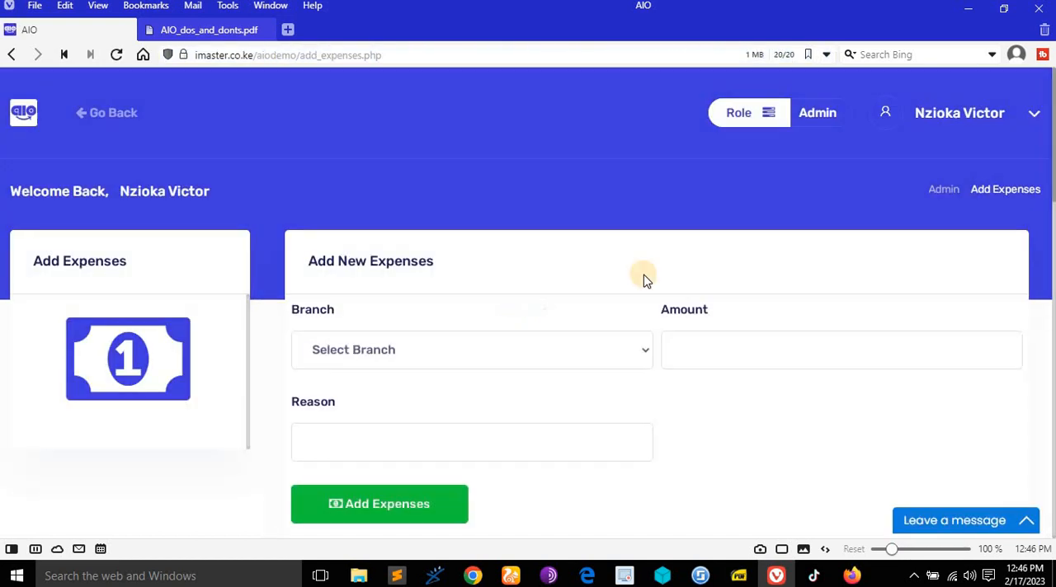
pyautogui.scroll(-5, 643, 278)
pyautogui.scroll(-10, 651, 289)
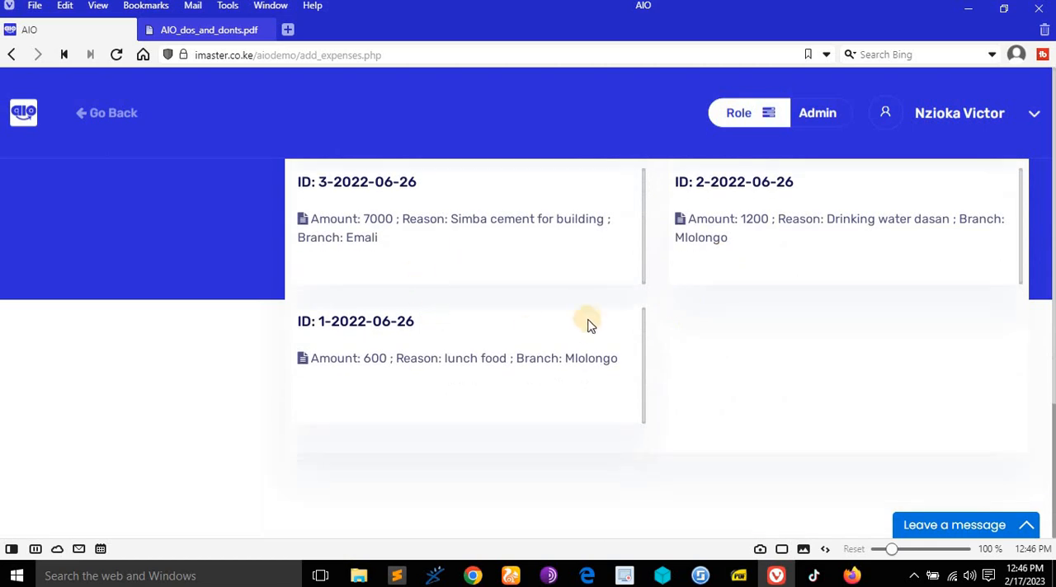
pyautogui.scroll(12, 585, 320)
pyautogui.scroll(3, 585, 320)
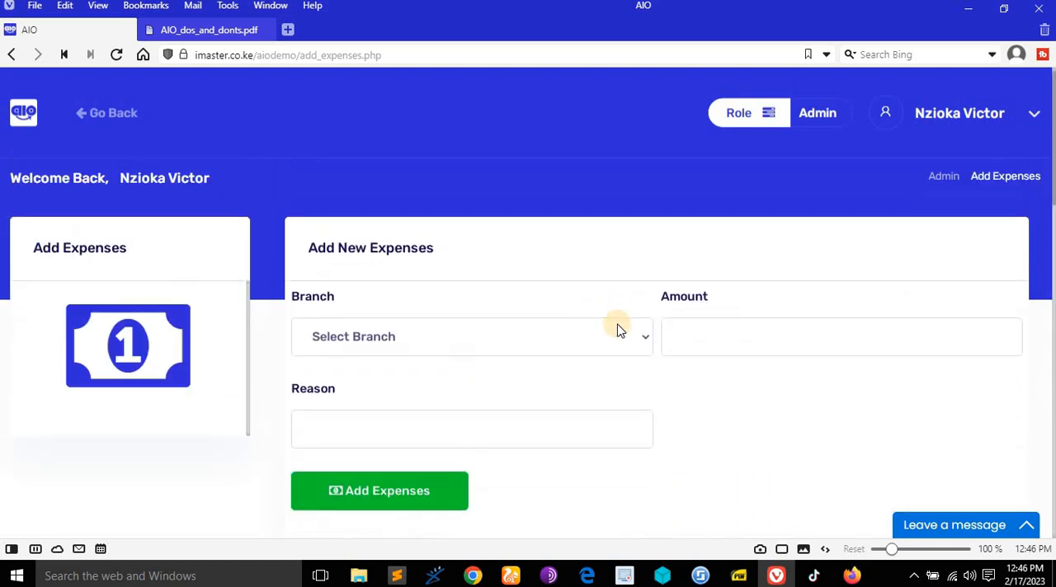
pyautogui.scroll(-2, 582, 332)
pyautogui.scroll(1, 553, 259)
# - Set the new expense's branch to Nairobi and its amount to 1000
pyautogui.click(552, 259)
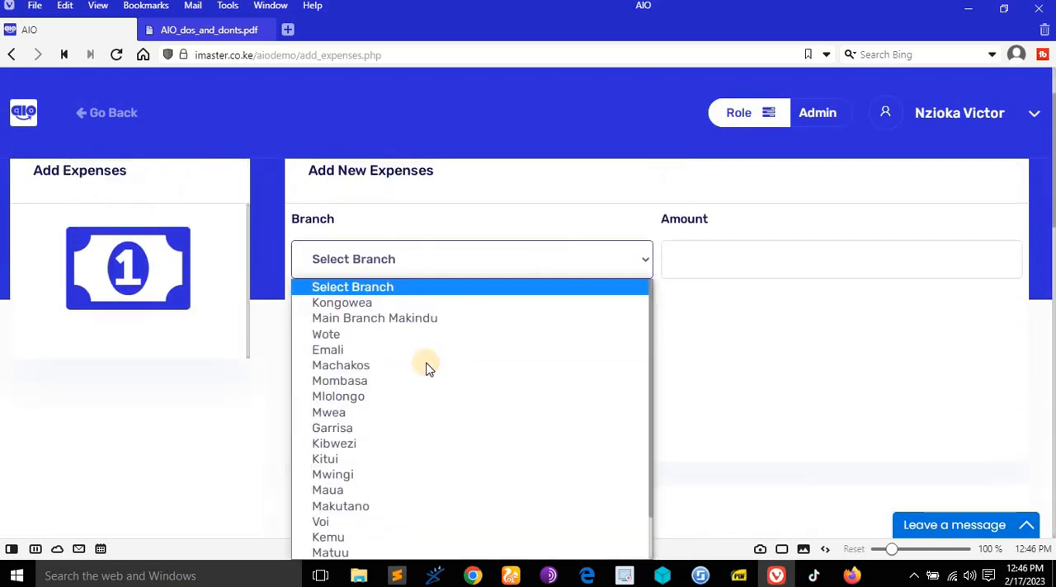
pyautogui.scroll(-3, 424, 366)
pyautogui.press('Return')
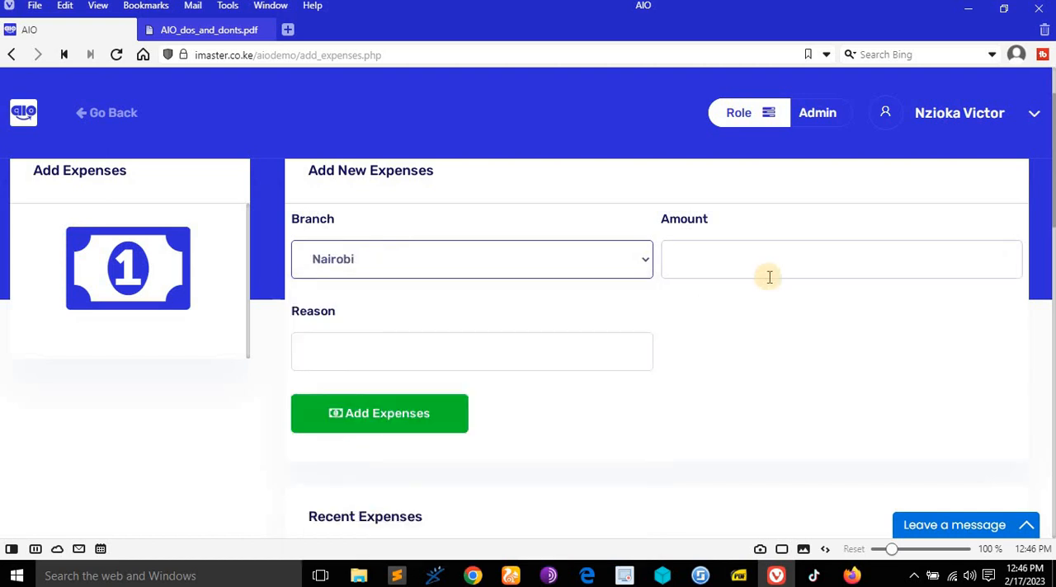
pyautogui.click(767, 268)
pyautogui.write('10')
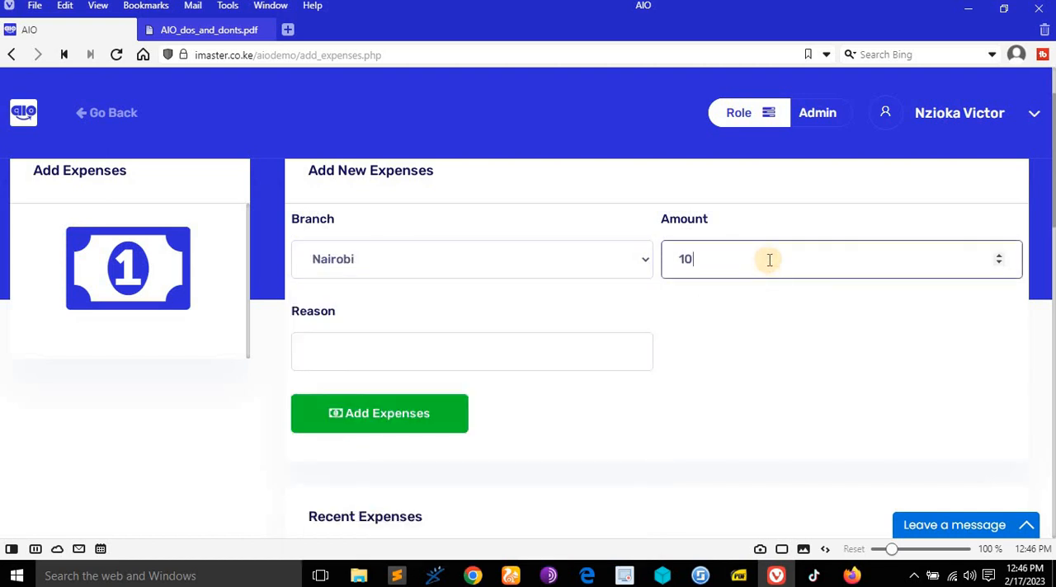
pyautogui.write('00')
# - Give the expense the reason "lunch and refreshment", submit it and dismiss the confirmation message
pyautogui.click(504, 341)
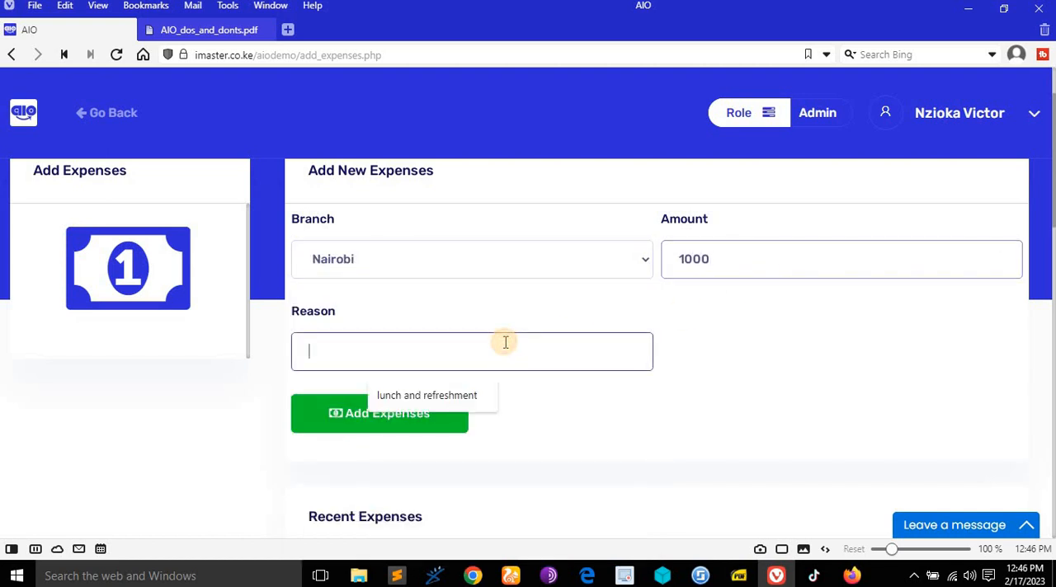
pyautogui.click(494, 394)
pyautogui.click(396, 414)
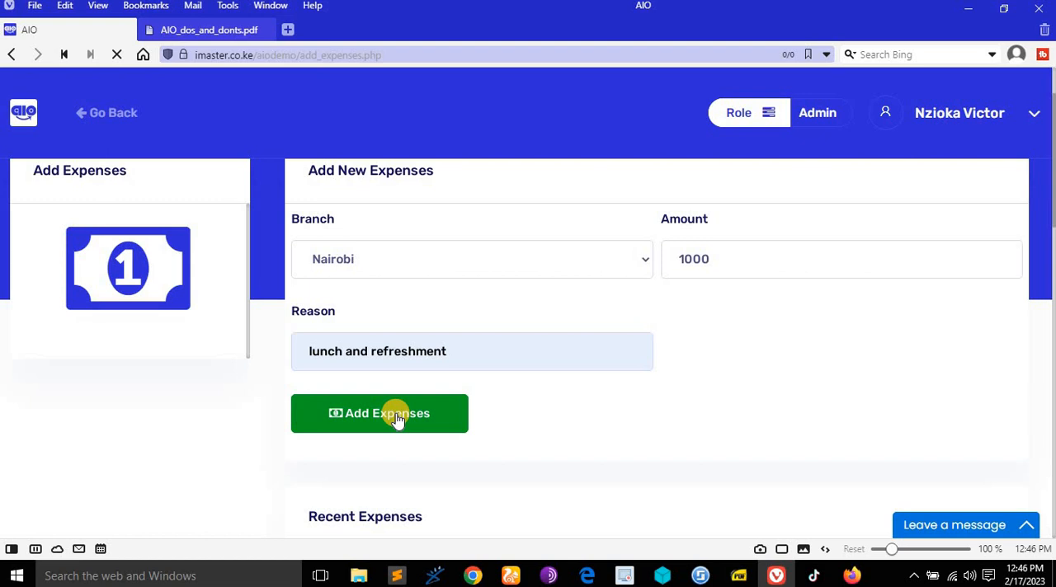
pyautogui.scroll(-3, 462, 470)
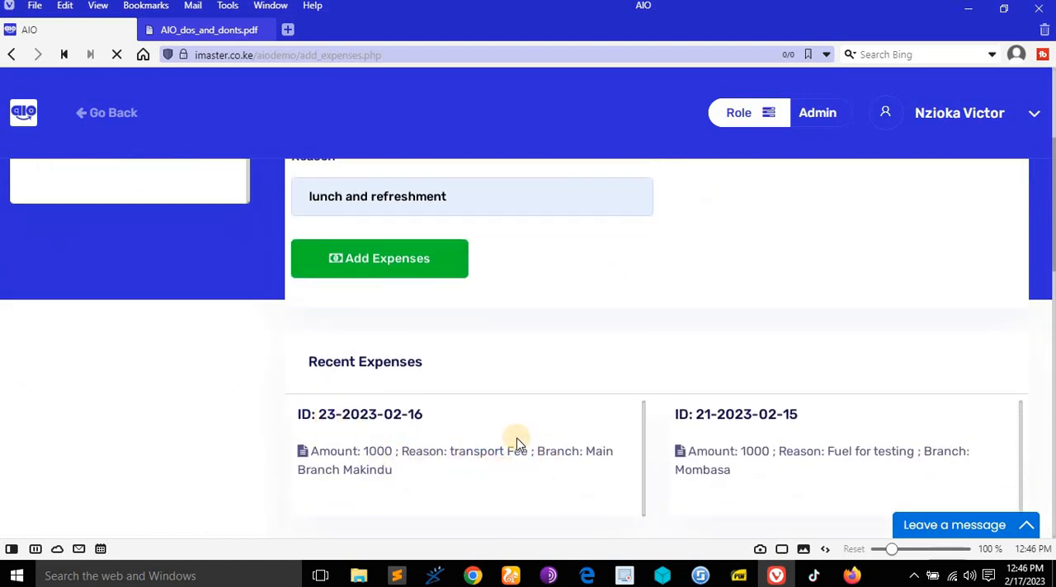
pyautogui.scroll(1, 481, 375)
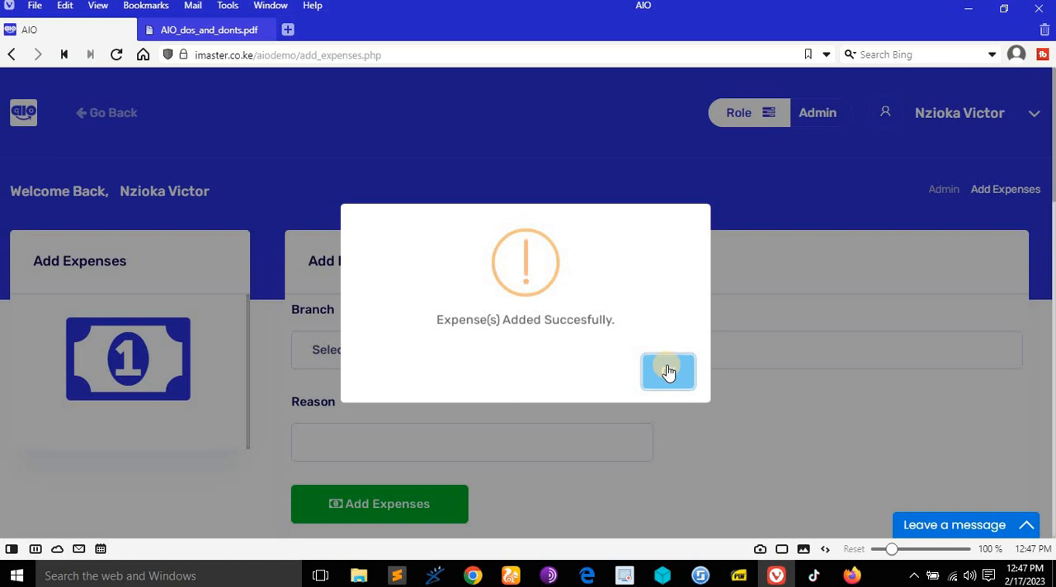
pyautogui.click(670, 371)
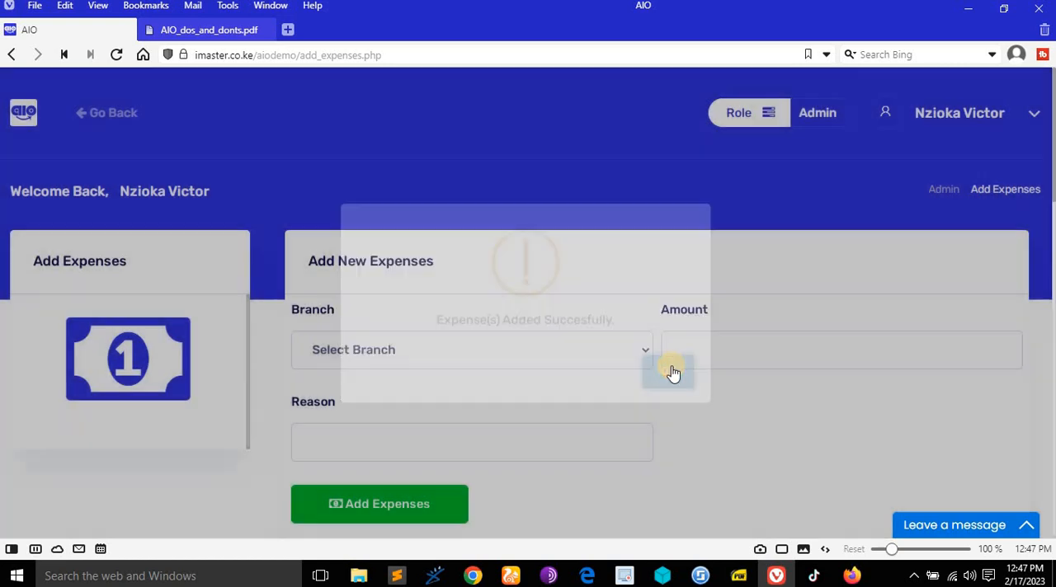
# - Check the newly added Nairobi expense in the recent expenses and look through the older entries
pyautogui.scroll(-5, 672, 371)
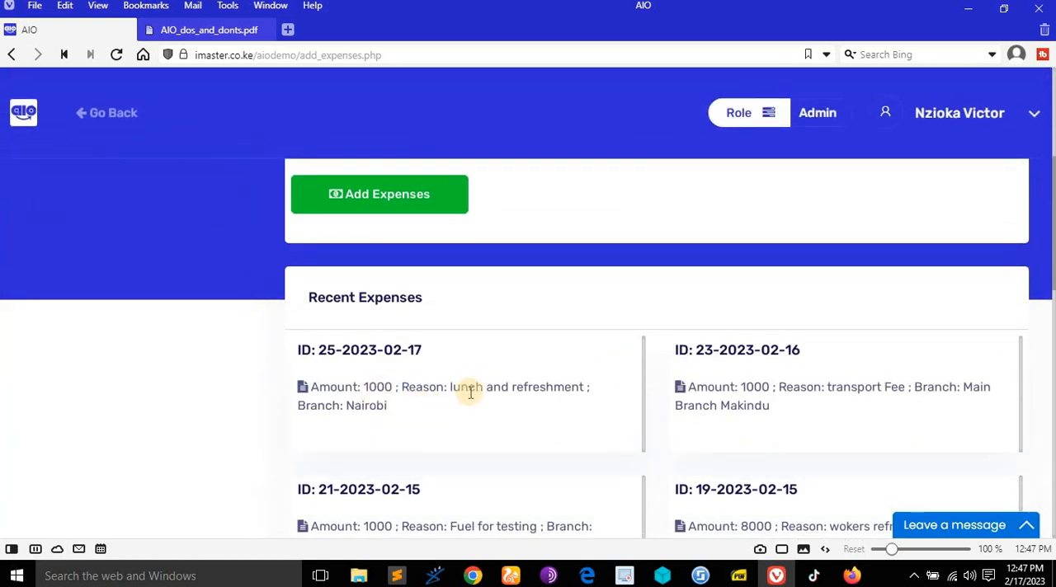
pyautogui.scroll(-6, 470, 405)
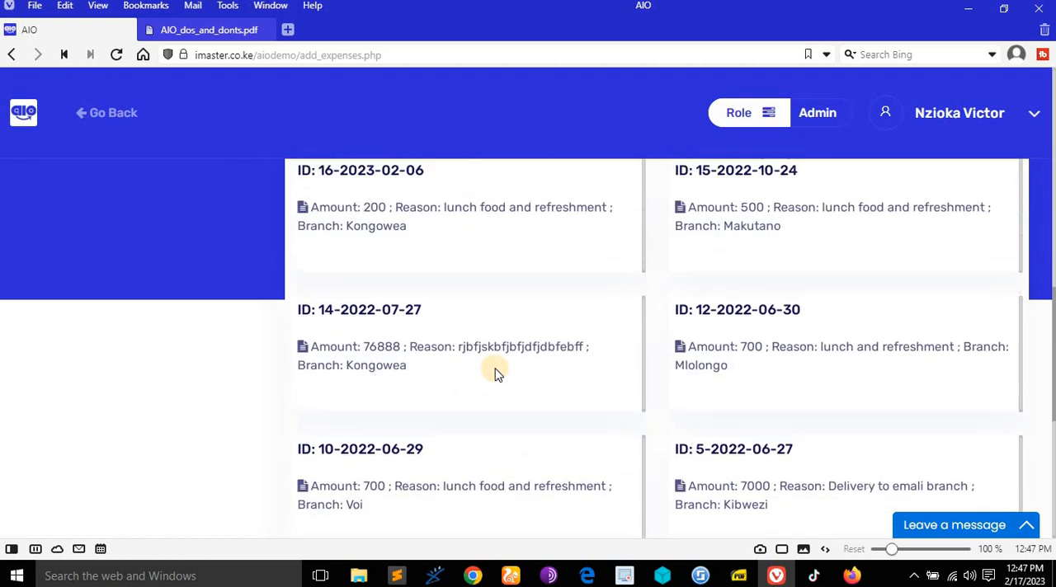
pyautogui.scroll(10, 494, 373)
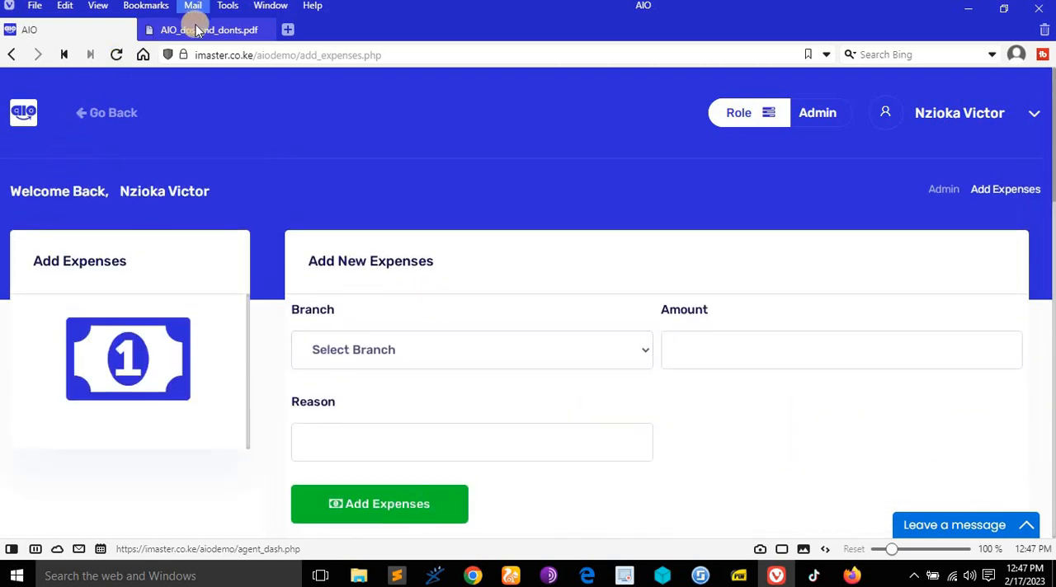
# - Consult the rights document on adding expenses and the delivery rights that follow, and return to the AIO demo
pyautogui.click(198, 31)
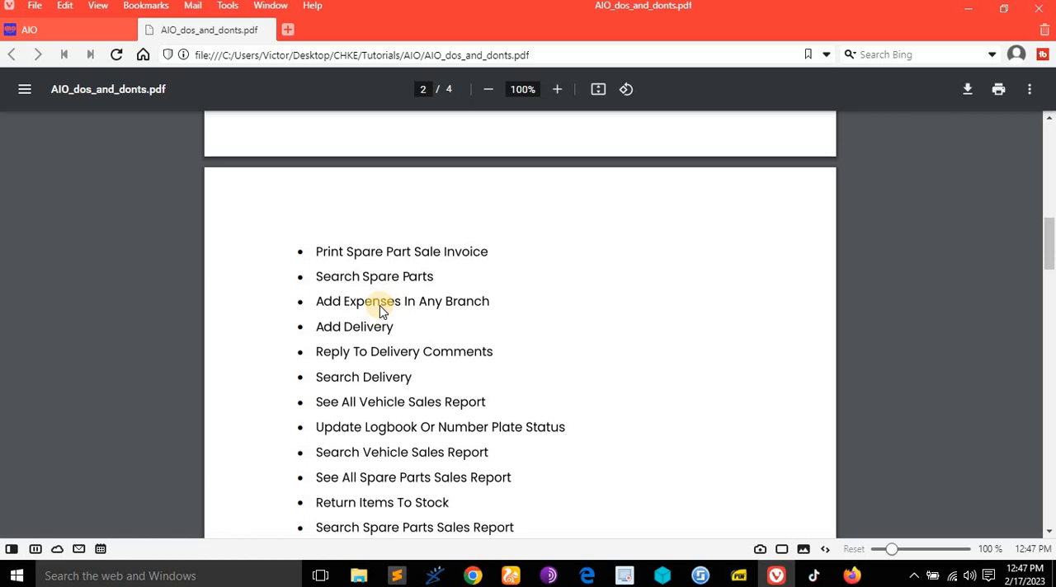
pyautogui.scroll(-1, 381, 311)
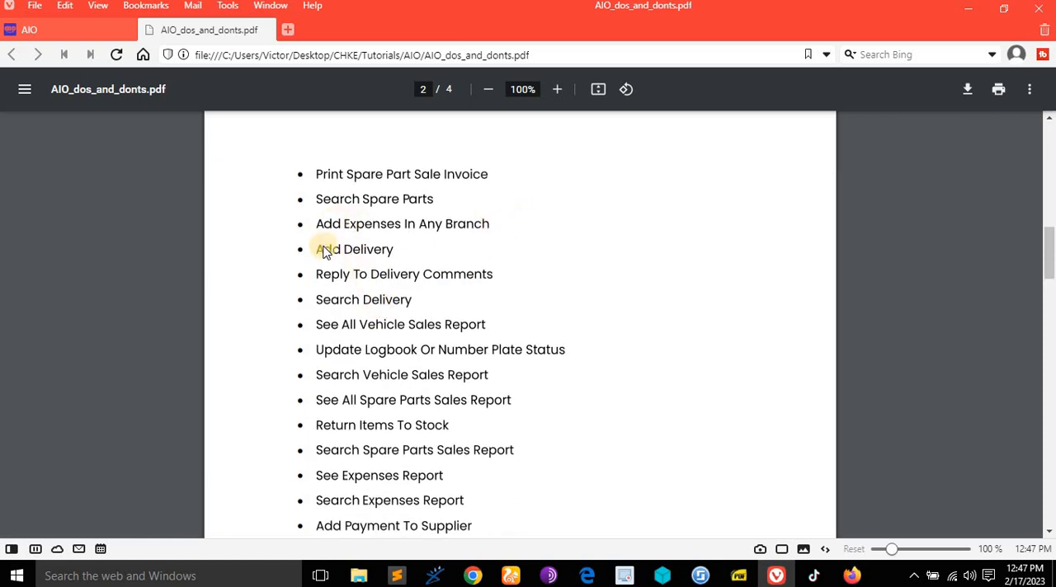
pyautogui.click(80, 28)
# - Go back to the dashboard, open the delivery page and review the listed deliveries and their comments
pyautogui.click(114, 113)
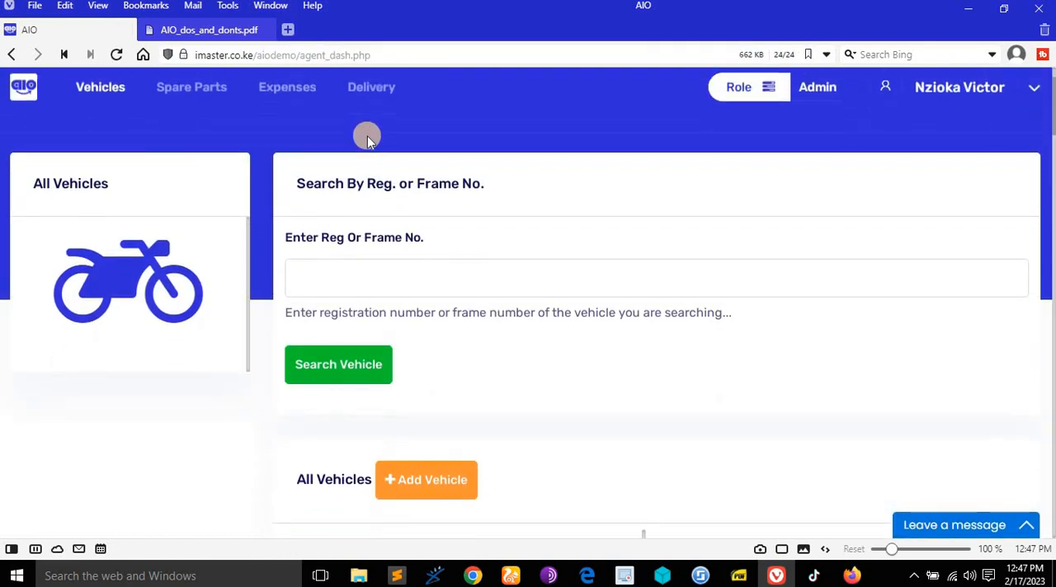
pyautogui.click(371, 116)
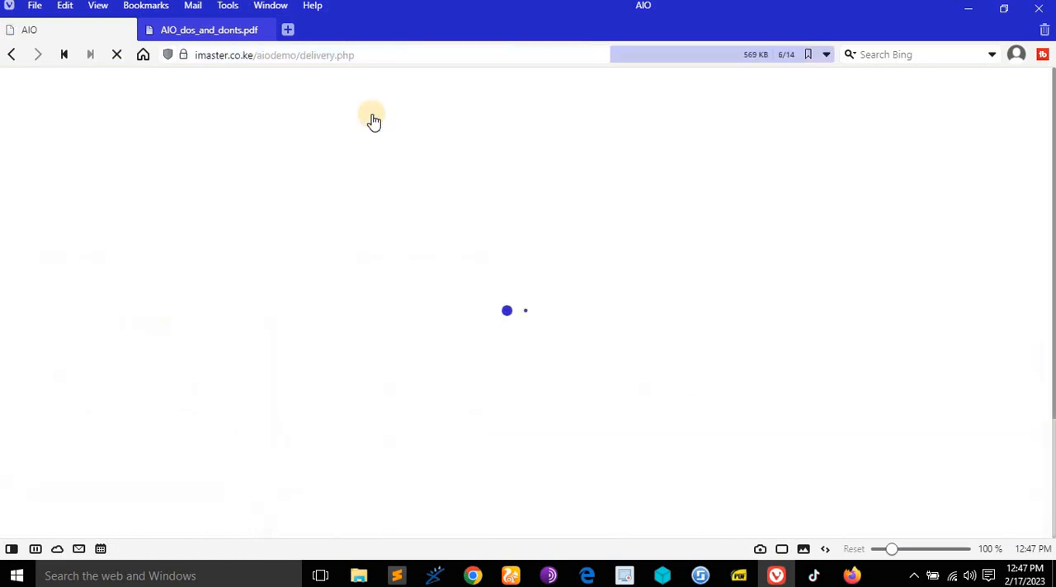
pyautogui.scroll(-4, 688, 250)
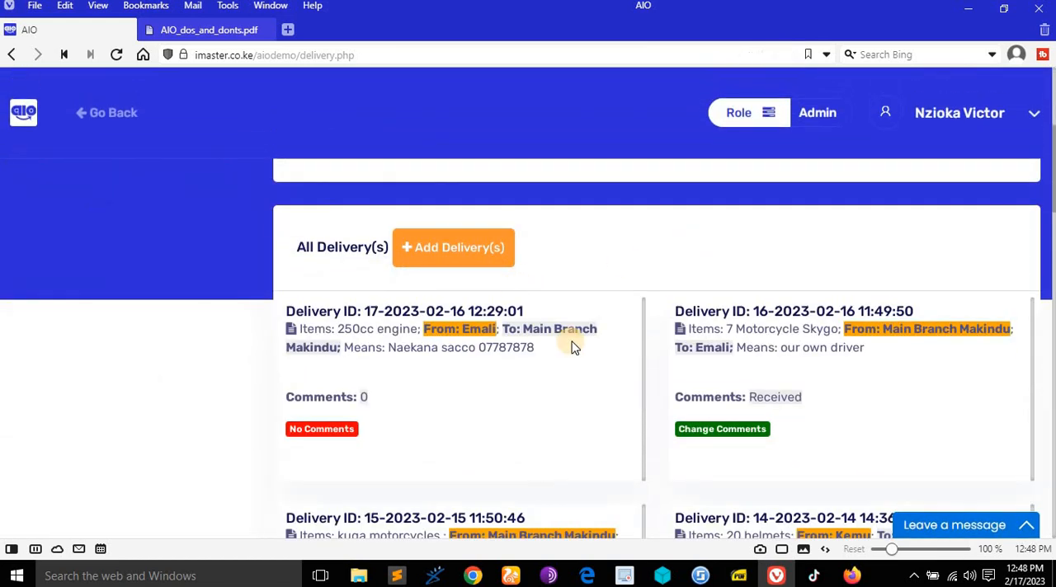
pyautogui.scroll(-3, 612, 292)
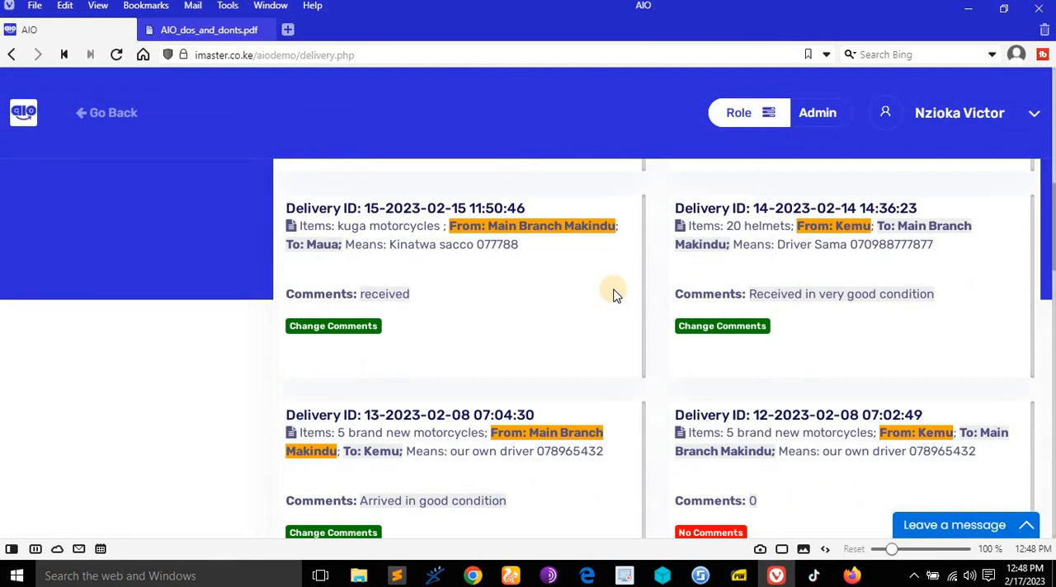
pyautogui.scroll(2, 613, 292)
pyautogui.scroll(2, 613, 295)
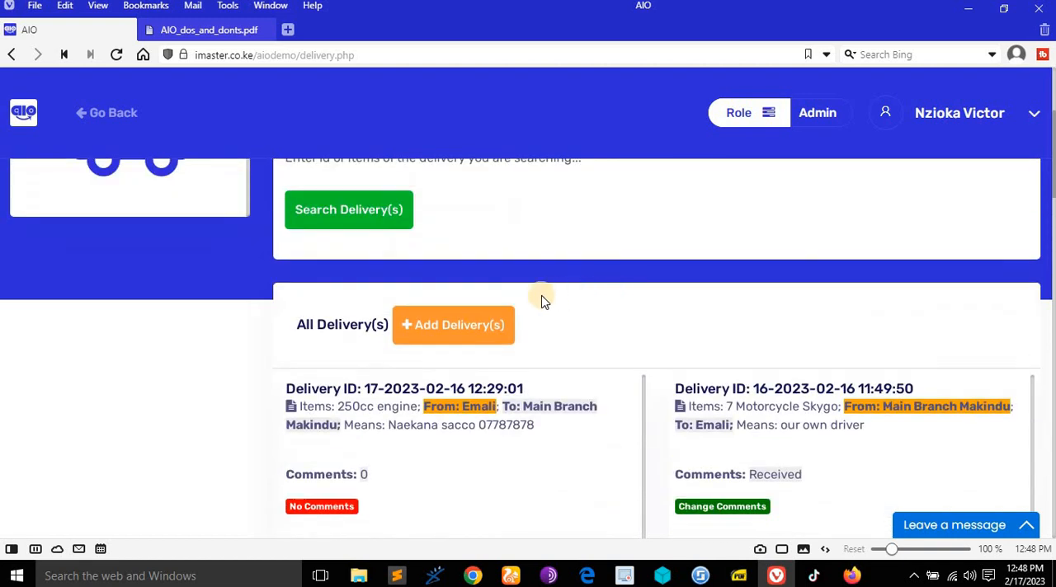
# - Start a new delivery from Nairobi to Emali with the items "6 skygo -7 motorcycles"
pyautogui.click(492, 327)
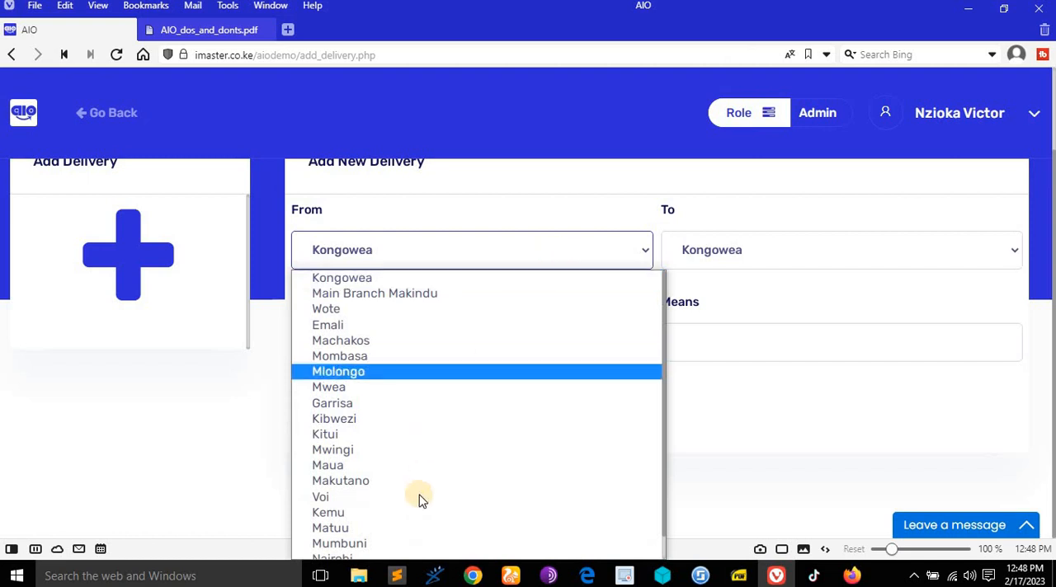
pyautogui.scroll(-1, 388, 538)
pyautogui.press('Return')
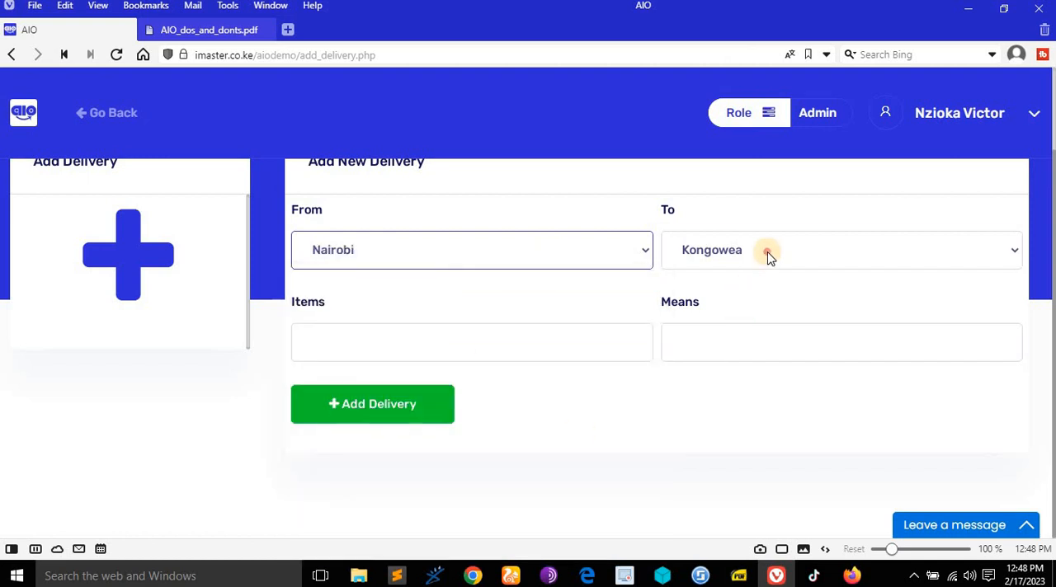
pyautogui.click(763, 251)
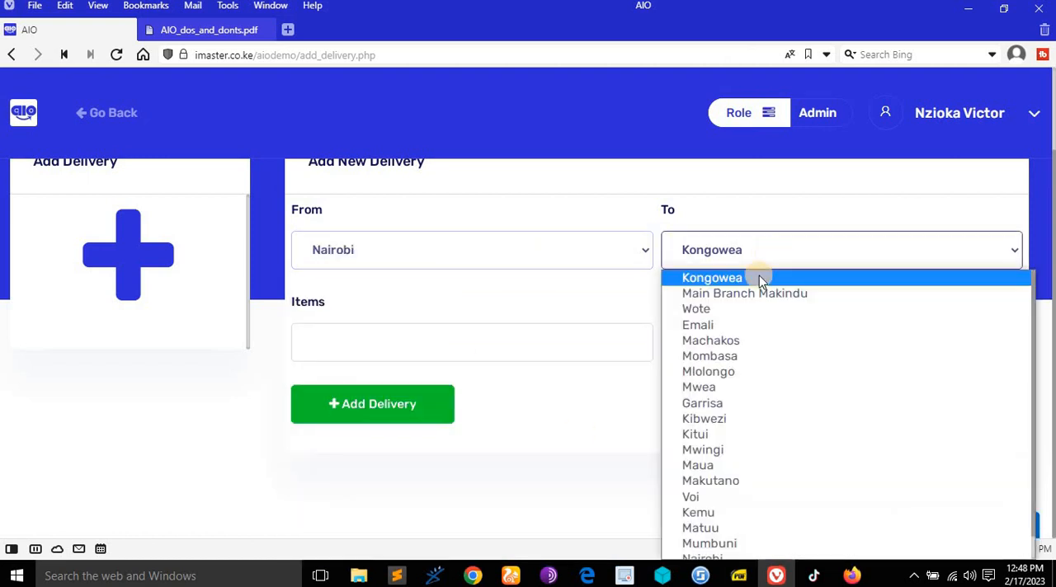
pyautogui.click(732, 323)
pyautogui.click(472, 337)
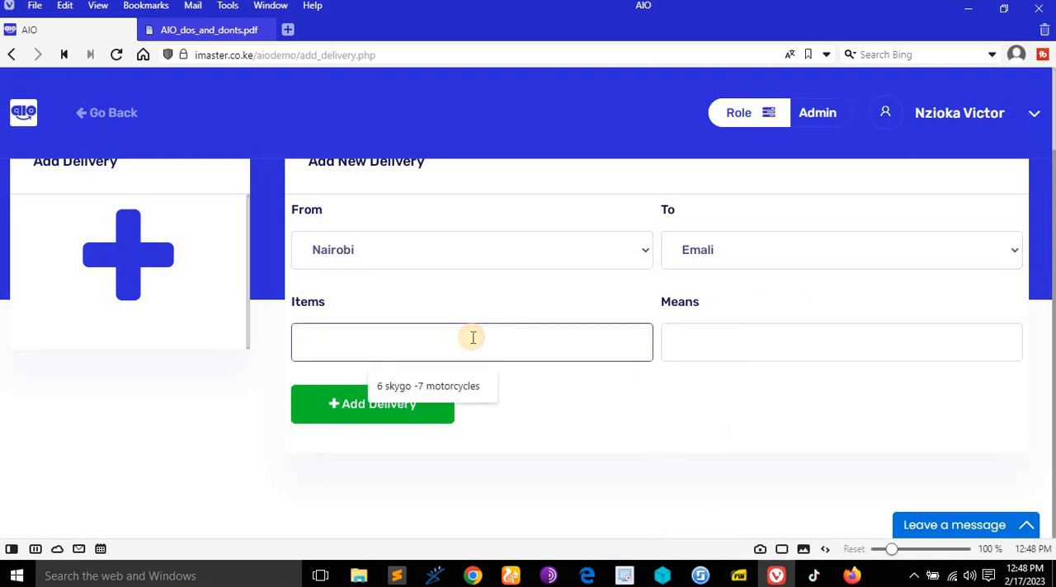
pyautogui.click(468, 384)
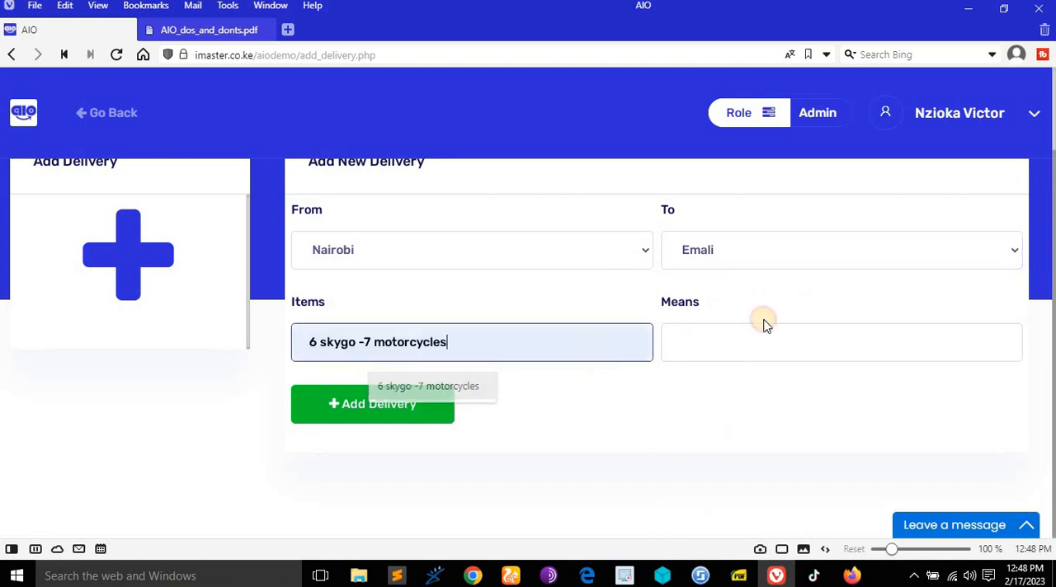
# - Enter the own driver and the driver's phone number as the delivery's means, add the delivery and acknowledge the confirmation
pyautogui.click(759, 339)
pyautogui.click(838, 403)
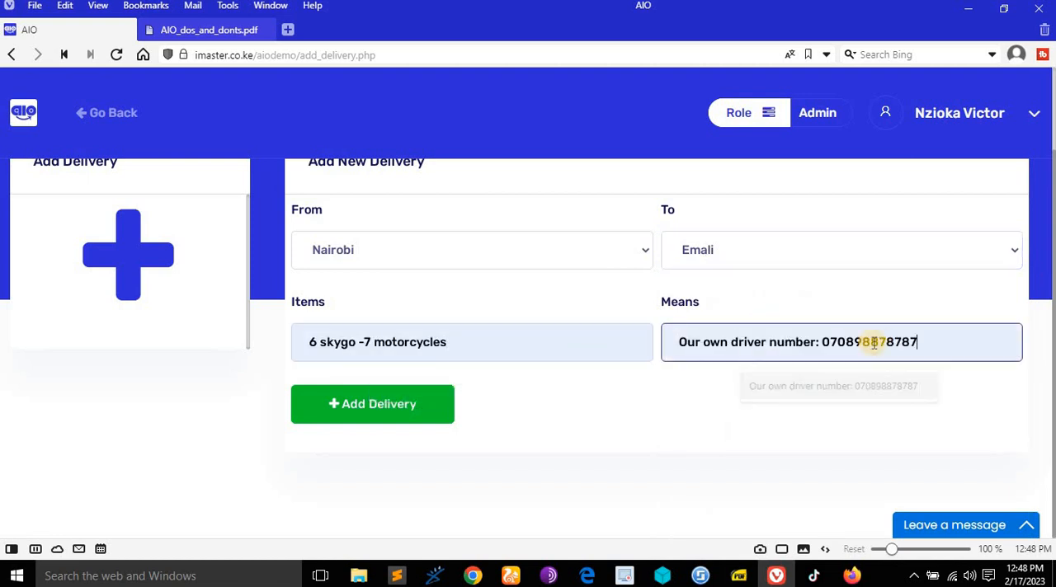
pyautogui.click(416, 404)
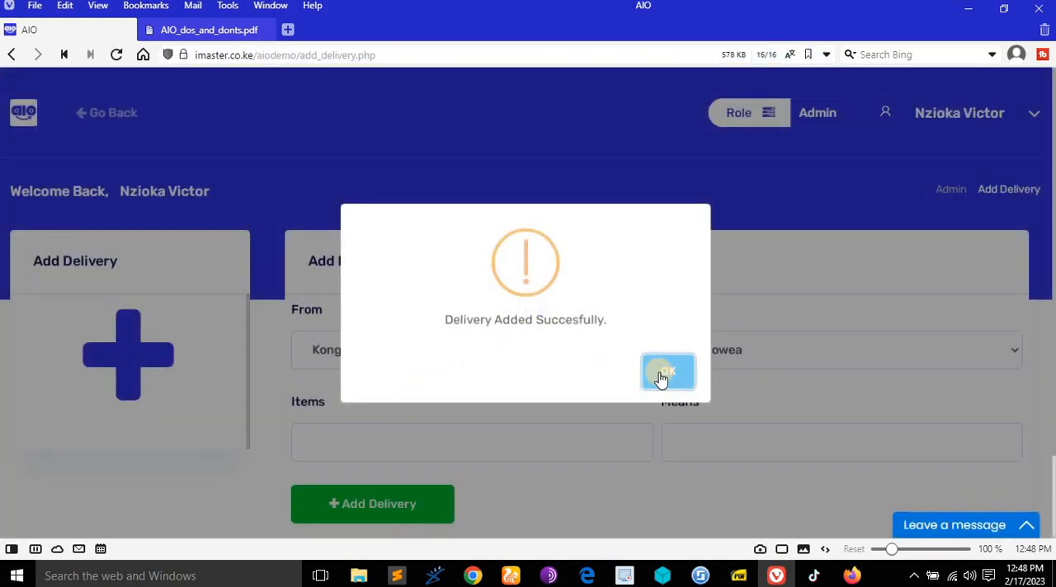
pyautogui.click(660, 375)
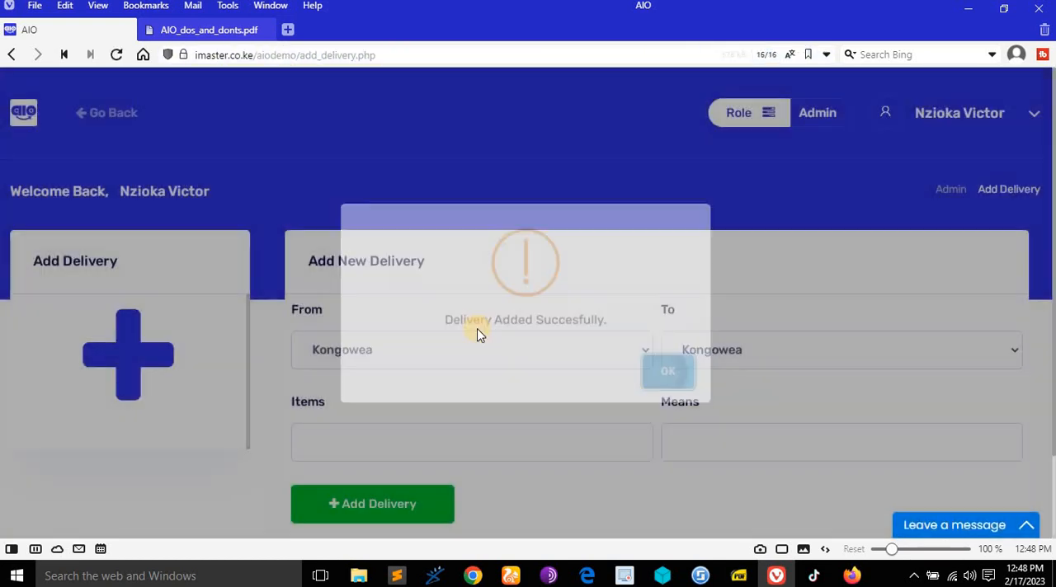
# - Check the new Nairobi to Emali delivery in the delivery list and consult the rights document on replying to delivery comments
pyautogui.click(117, 120)
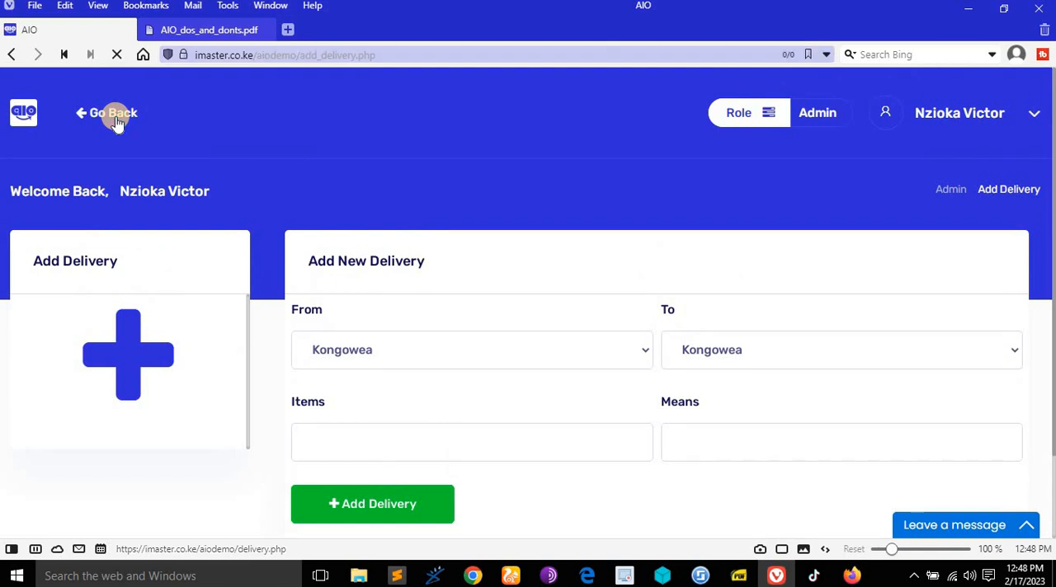
pyautogui.scroll(-4, 608, 259)
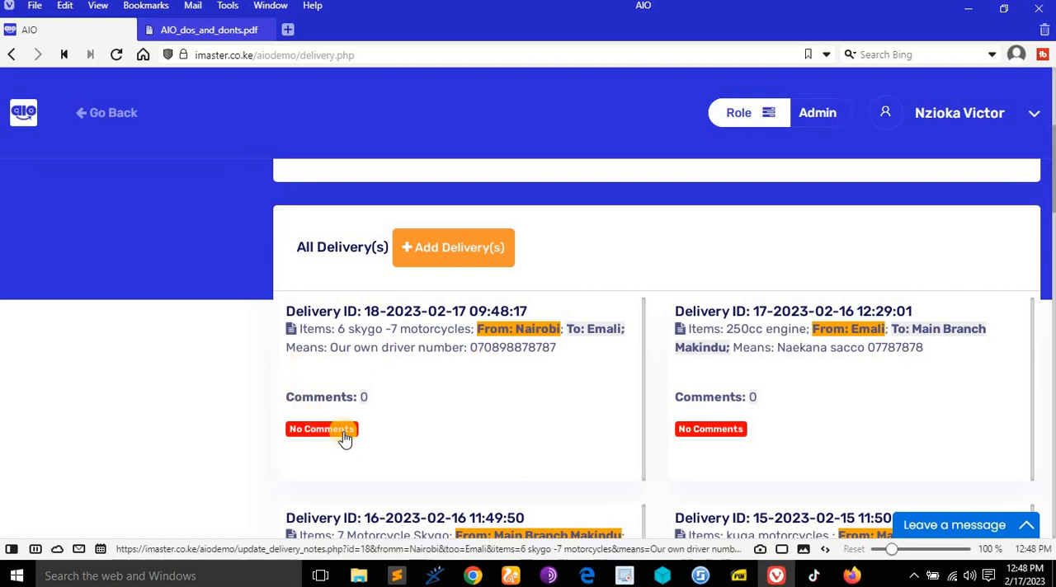
pyautogui.click(183, 30)
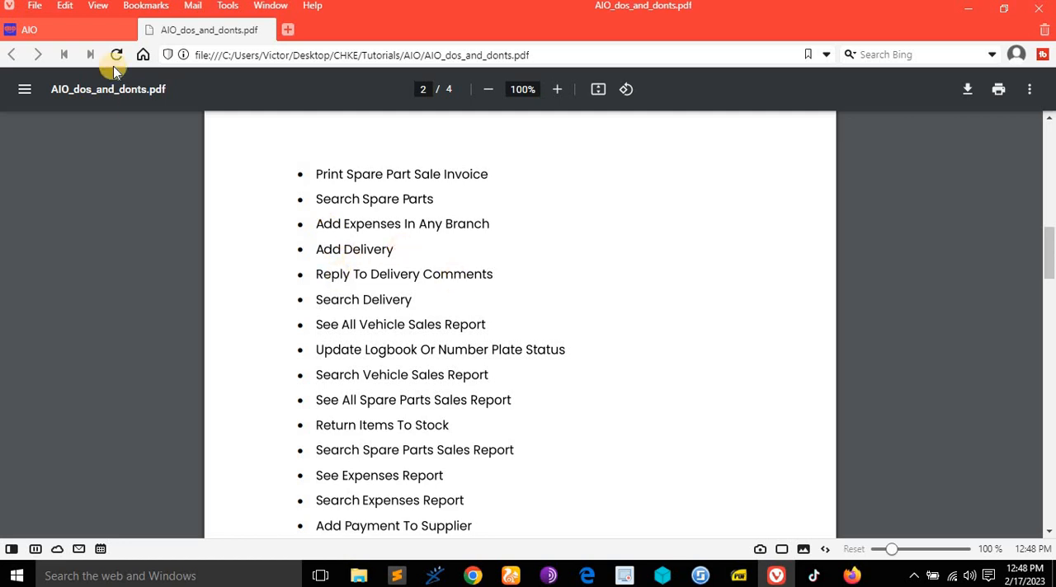
pyautogui.click(64, 23)
# - Update the comment of the 250cc engine delivery from Emali to Main Branch Makindu to "received in good condition"
pyautogui.scroll(-3, 707, 370)
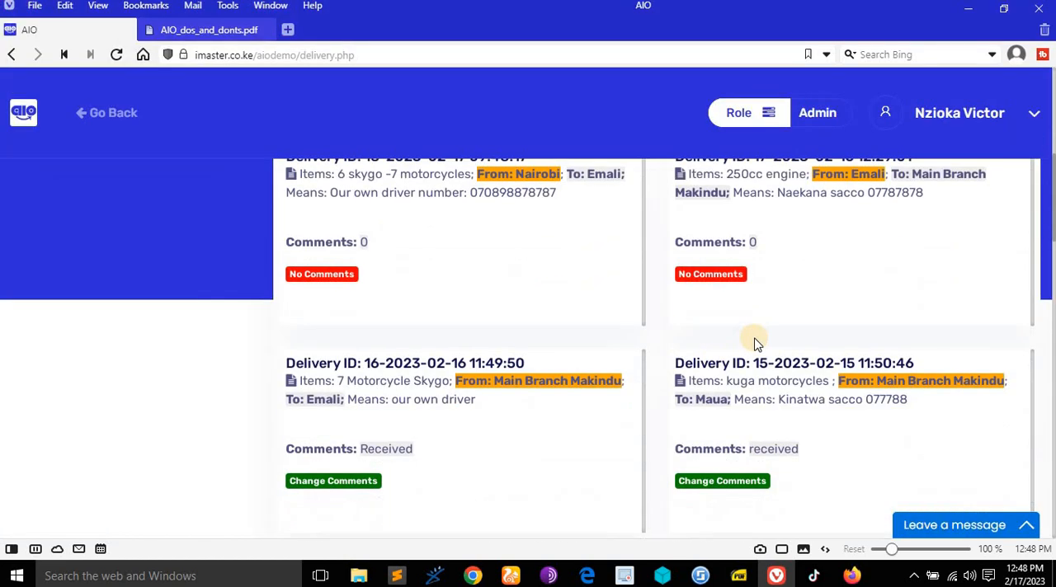
pyautogui.scroll(2, 757, 343)
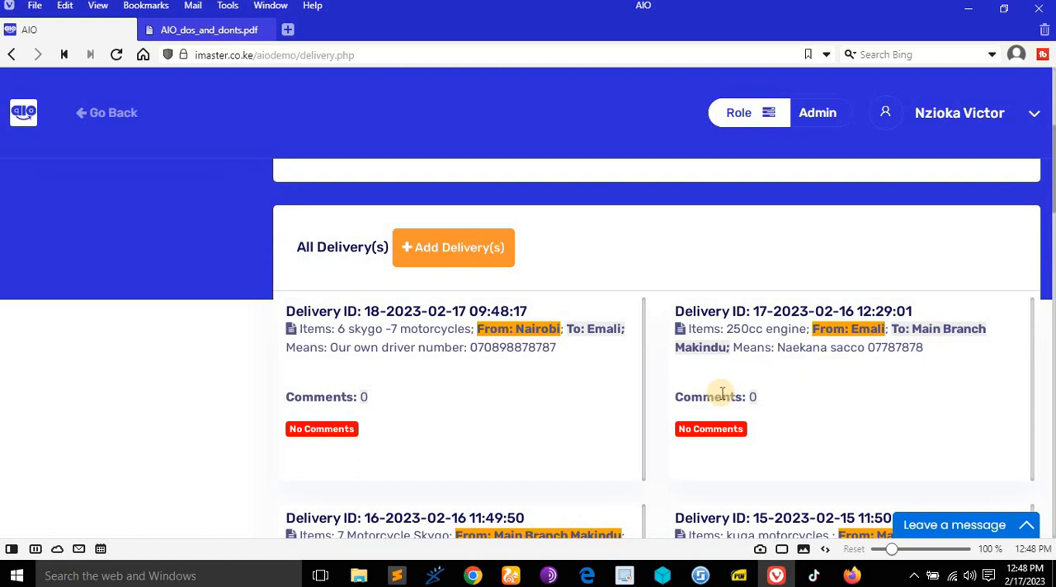
pyautogui.scroll(-2, 716, 398)
pyautogui.scroll(-3, 729, 365)
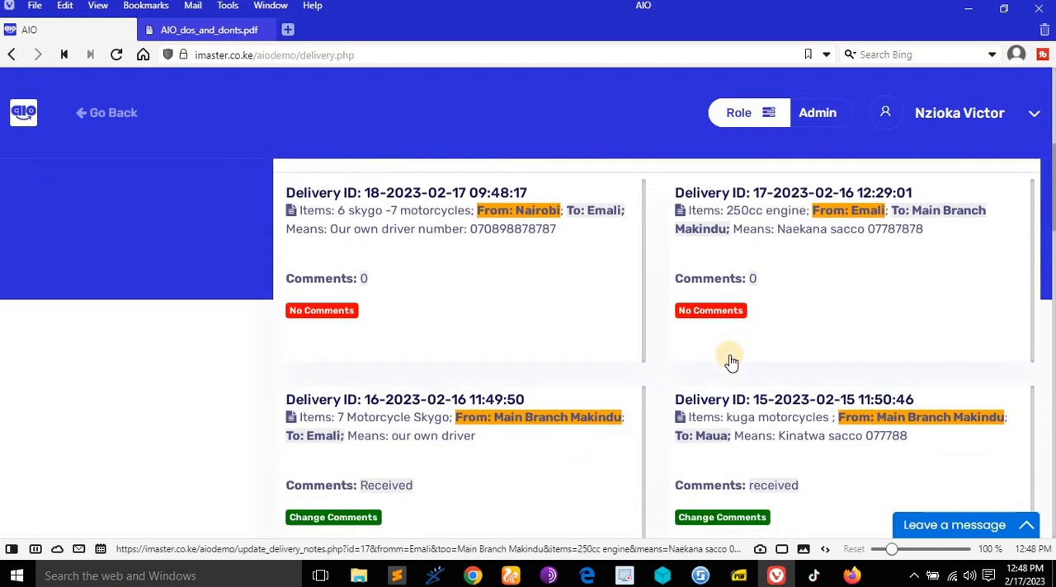
pyautogui.scroll(2, 730, 313)
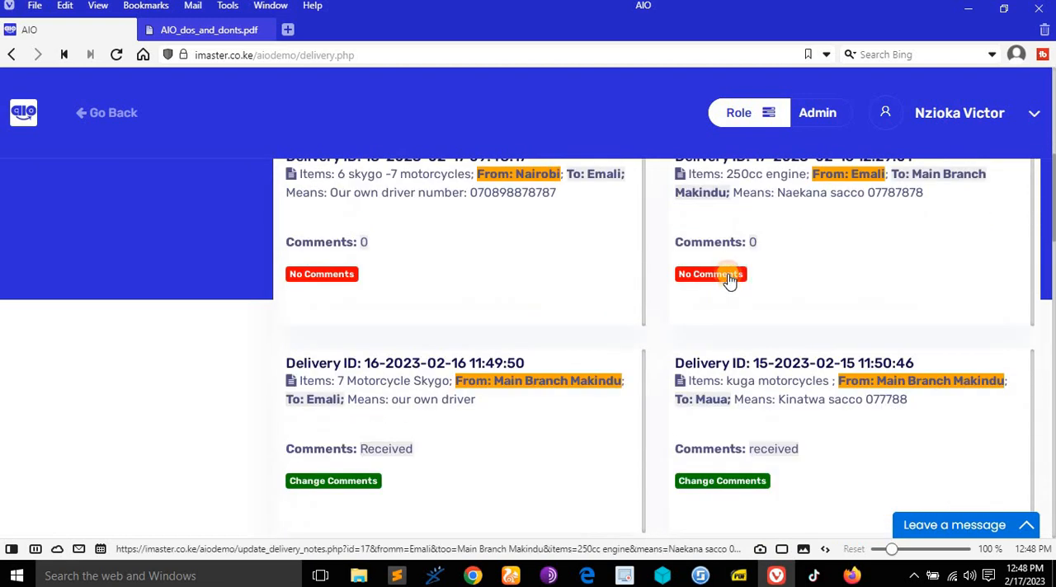
pyautogui.click(729, 280)
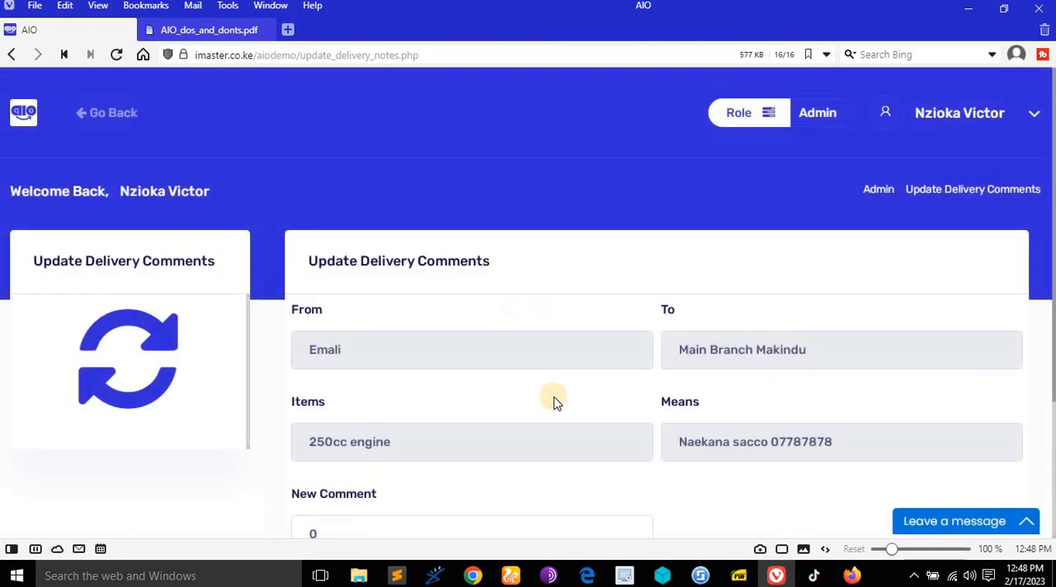
pyautogui.scroll(-3, 553, 403)
pyautogui.click(500, 343)
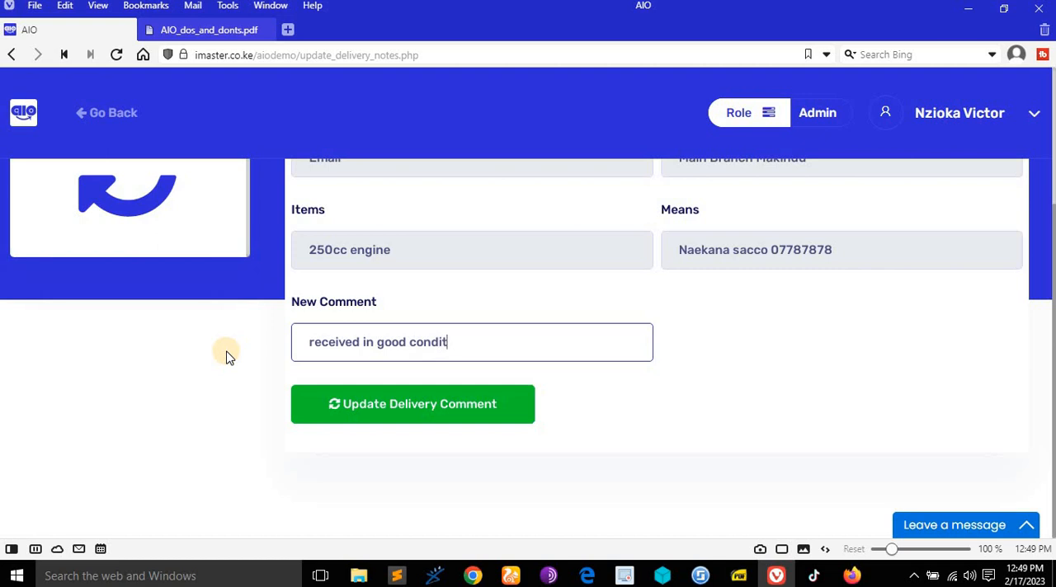
pyautogui.click(394, 413)
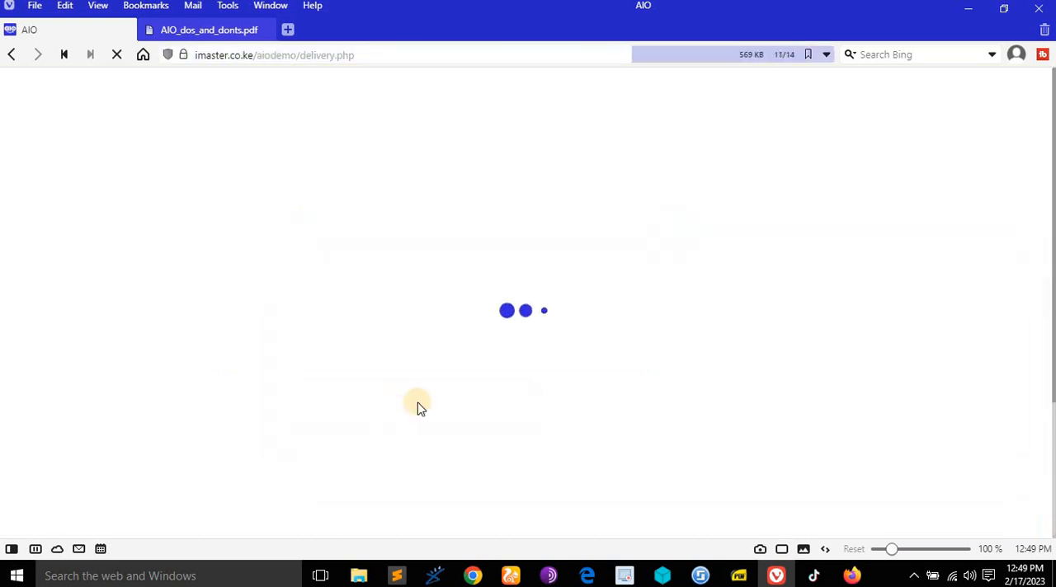
# - Check the updated delivery comment, then consult the rights document on searching deliveries and return to the AIO demo
pyautogui.scroll(-4, 793, 387)
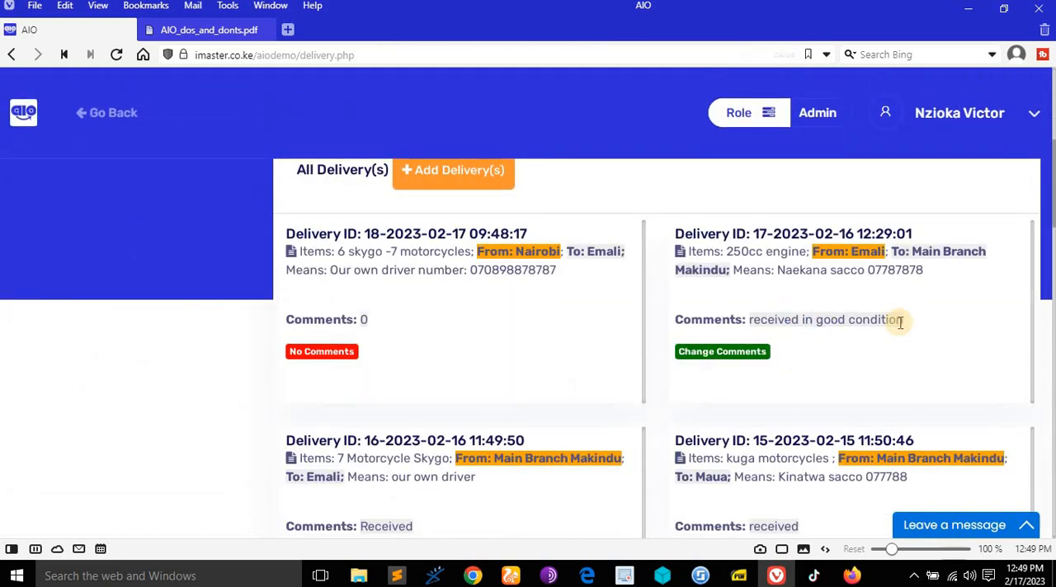
pyautogui.scroll(-3, 820, 339)
pyautogui.scroll(5, 811, 345)
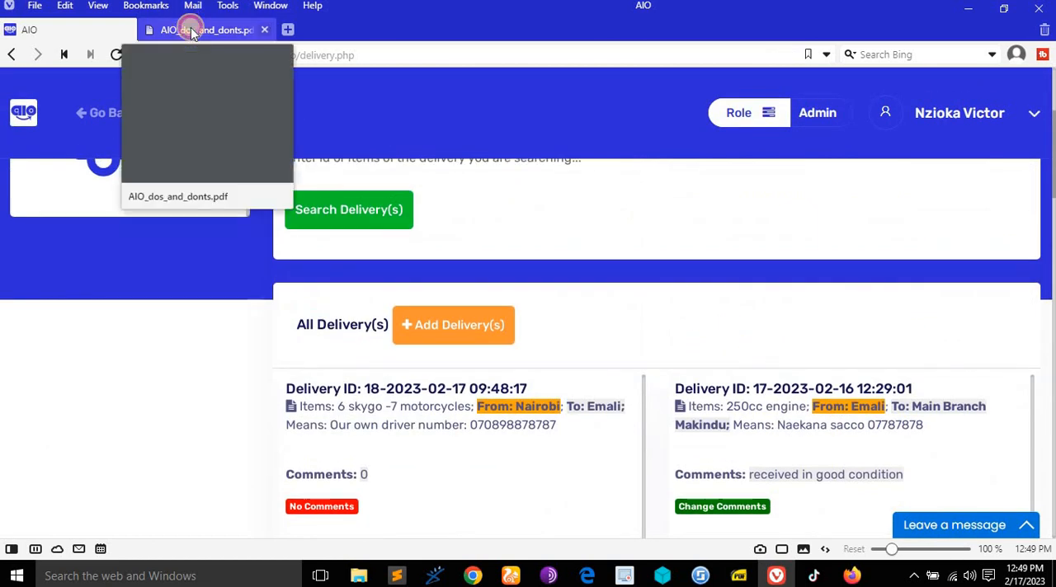
pyautogui.click(188, 26)
pyautogui.scroll(-1, 368, 289)
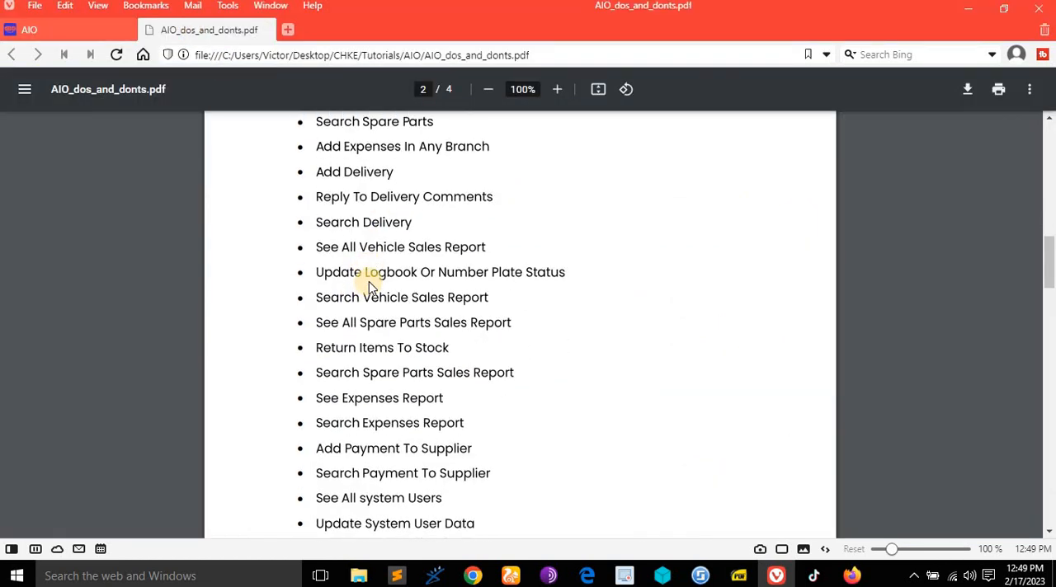
pyautogui.click(82, 33)
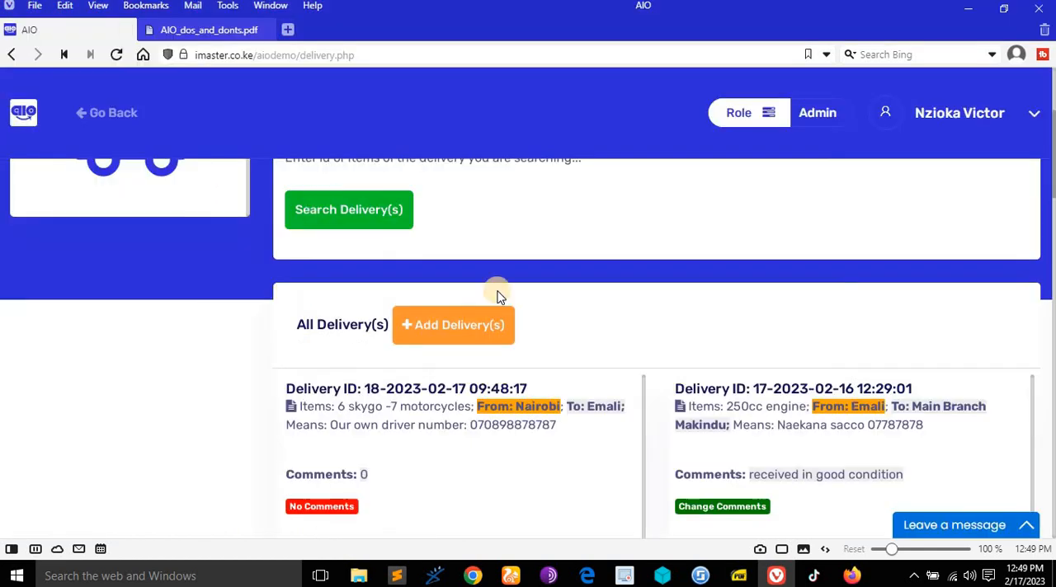
# - Search the deliveries by item for "sky" and review the matching deliveries
pyautogui.scroll(5, 494, 290)
pyautogui.scroll(-1, 474, 283)
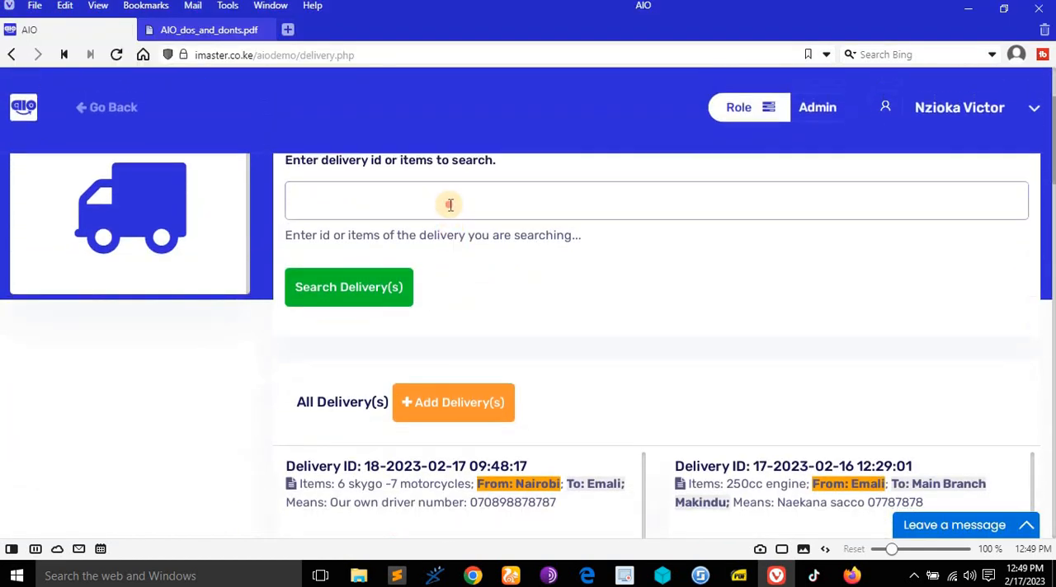
pyautogui.click(450, 204)
pyautogui.write('sky')
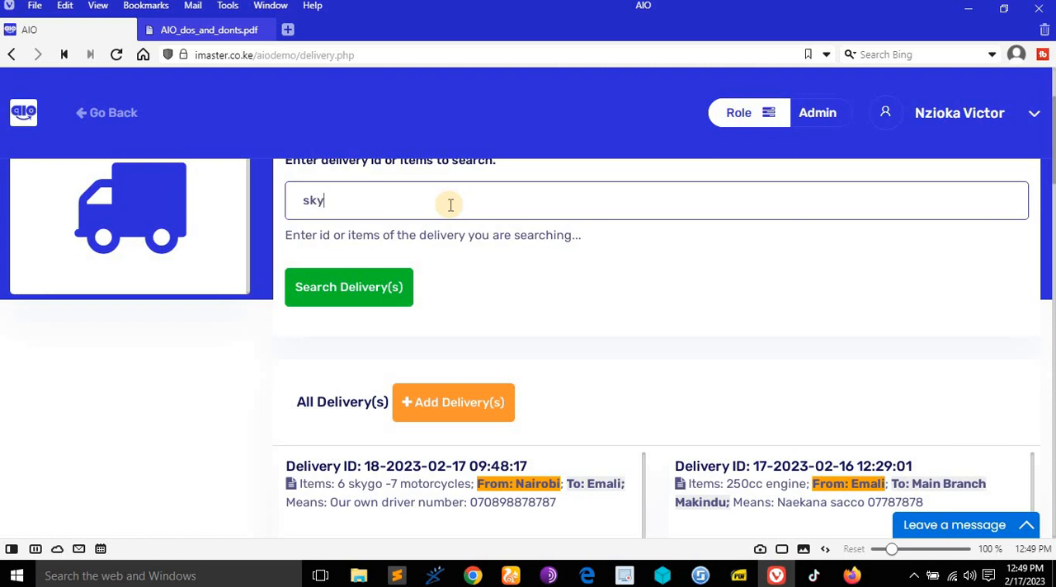
pyautogui.click(349, 281)
pyautogui.scroll(-3, 511, 322)
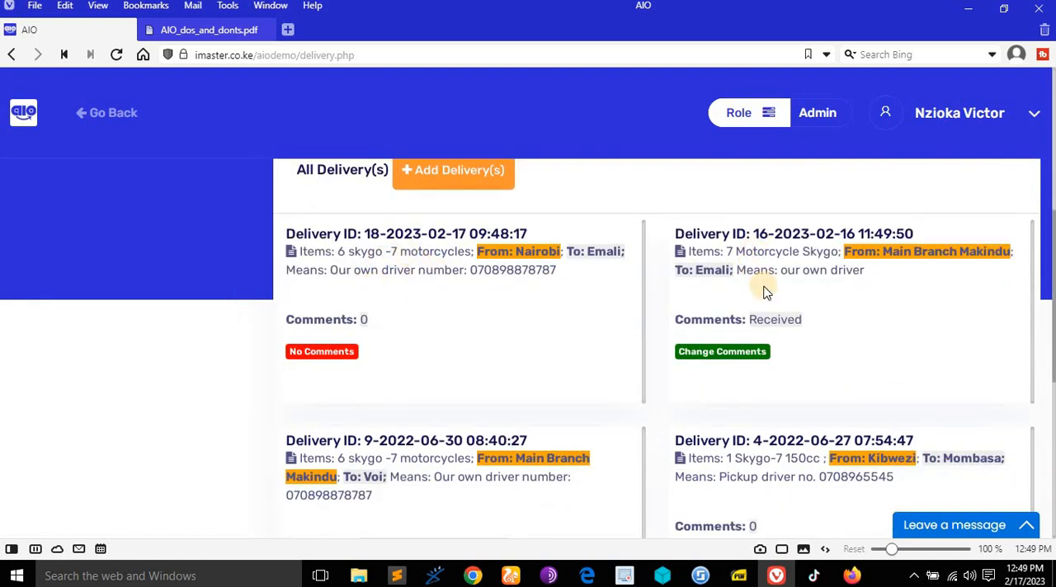
# - Search the deliveries by delivery ID 18, check the match and bring back the full delivery list
pyautogui.scroll(3, 528, 310)
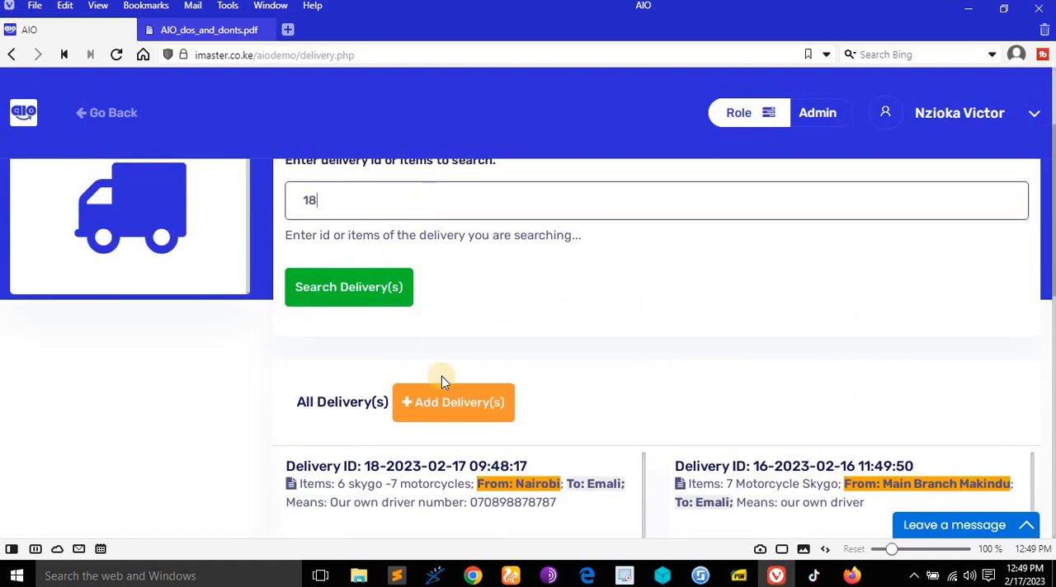
pyautogui.scroll(-2, 441, 377)
pyautogui.scroll(2, 426, 260)
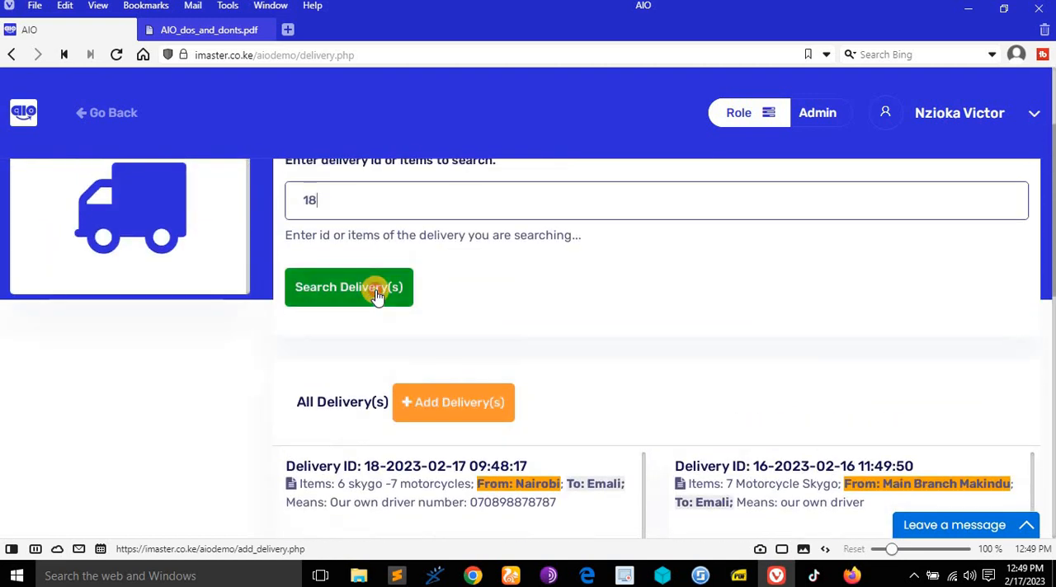
pyautogui.click(375, 294)
pyautogui.scroll(-2, 481, 283)
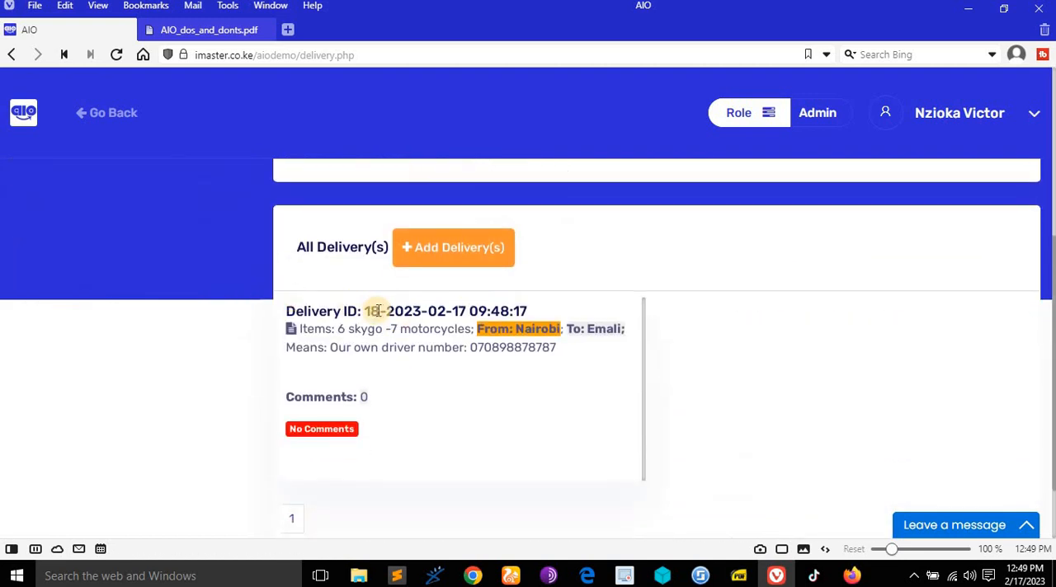
pyautogui.scroll(2, 375, 311)
pyautogui.scroll(-3, 377, 306)
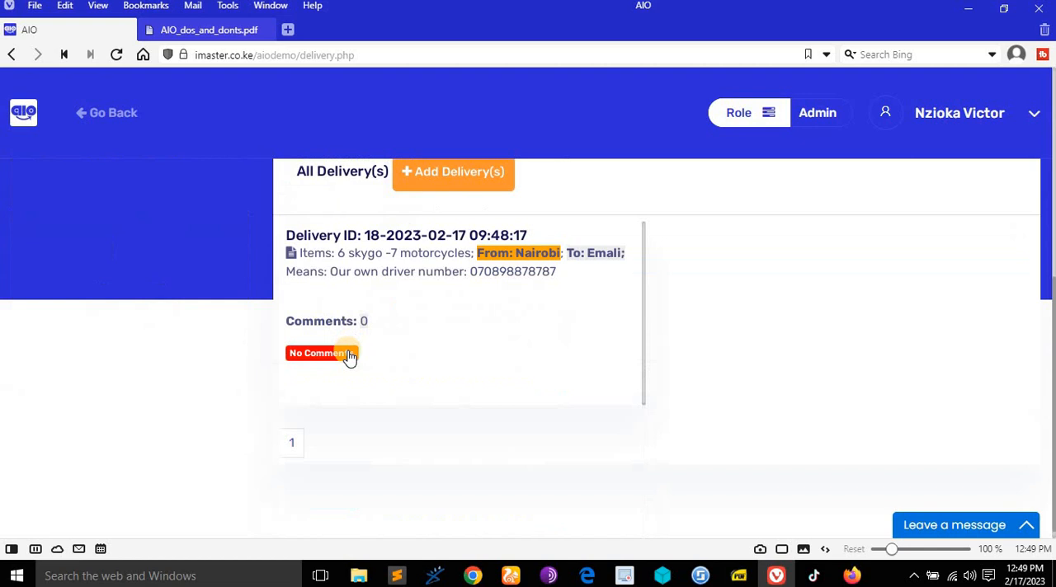
pyautogui.click(289, 442)
# - Consult the rights document on seeing all vehicle sales reports and return to the delivery list
pyautogui.click(202, 29)
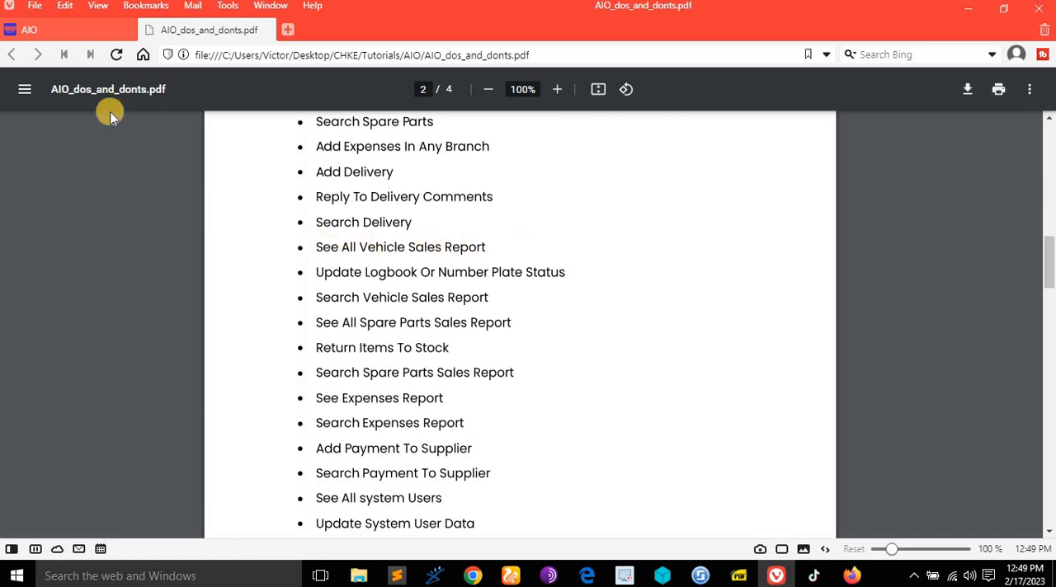
pyautogui.click(58, 35)
pyautogui.scroll(5, 513, 220)
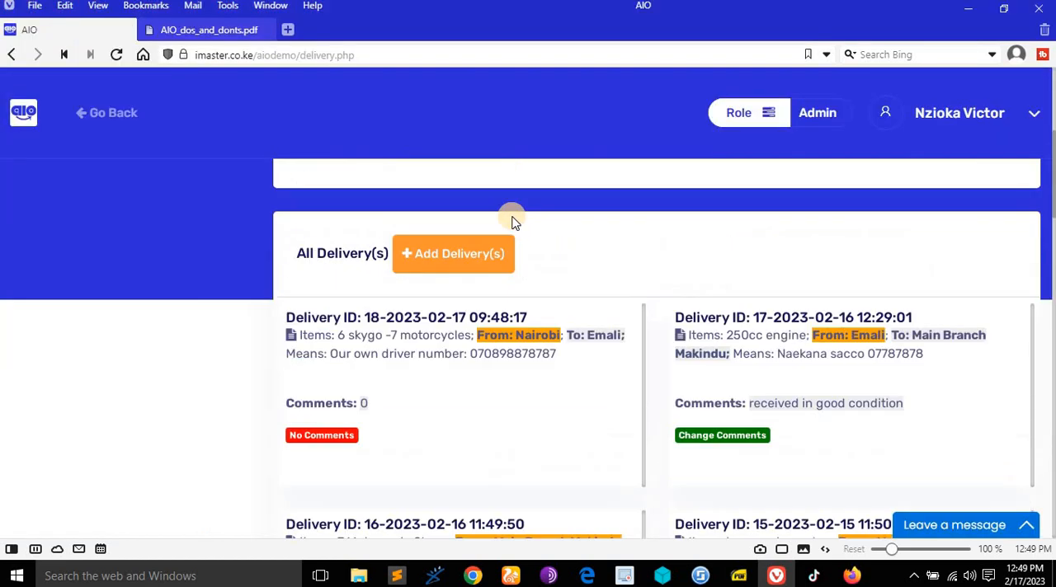
# - Go back to the dashboard and open the vehicle sales report
pyautogui.click(109, 120)
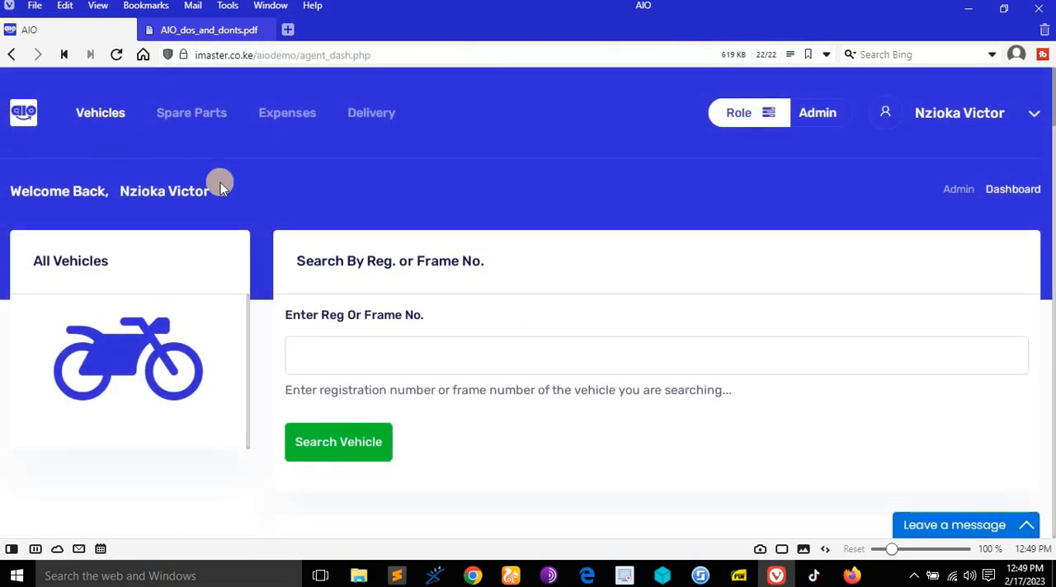
pyautogui.scroll(-1, 441, 184)
pyautogui.scroll(1, 436, 173)
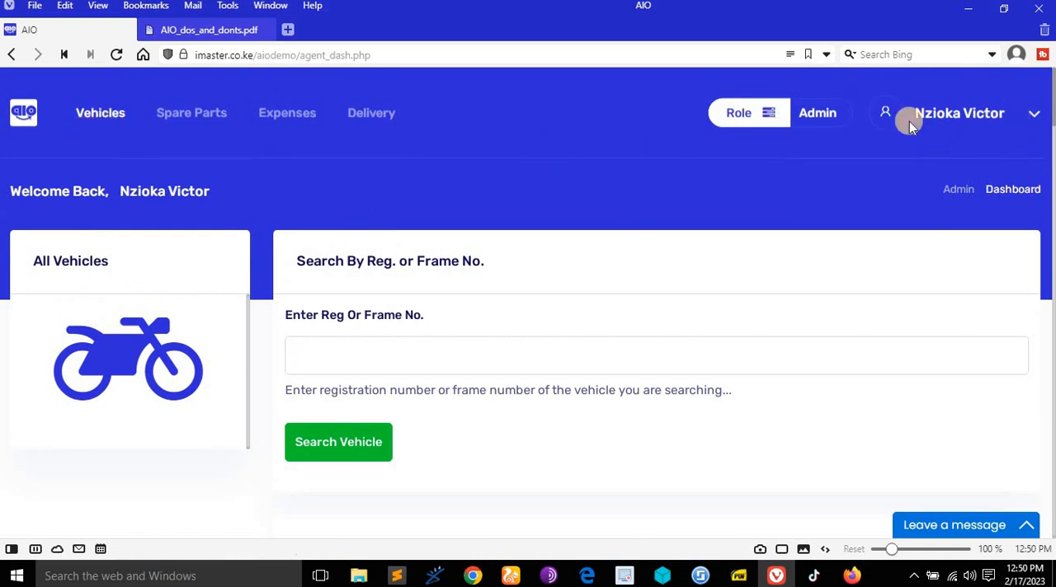
pyautogui.click(995, 109)
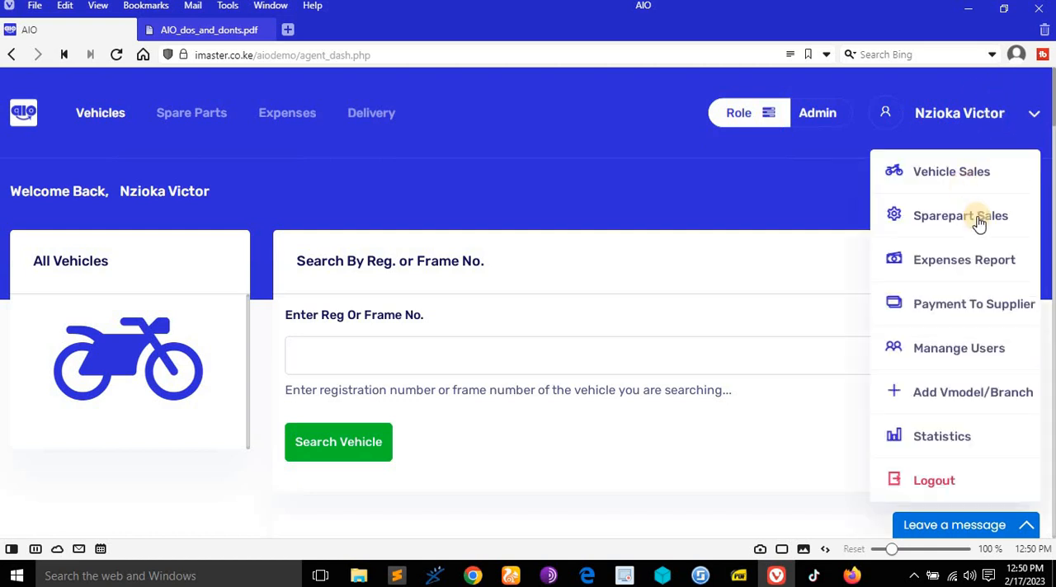
pyautogui.click(983, 174)
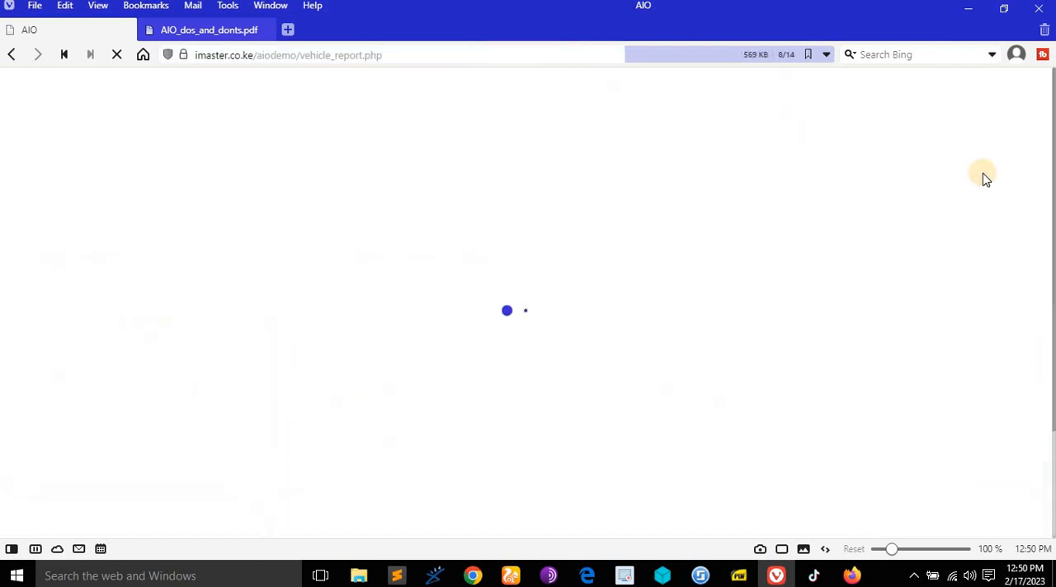
# - Look through the sold vehicles, examining their vehicle details, buyer details, logbook status and number plate status
pyautogui.scroll(-4, 636, 266)
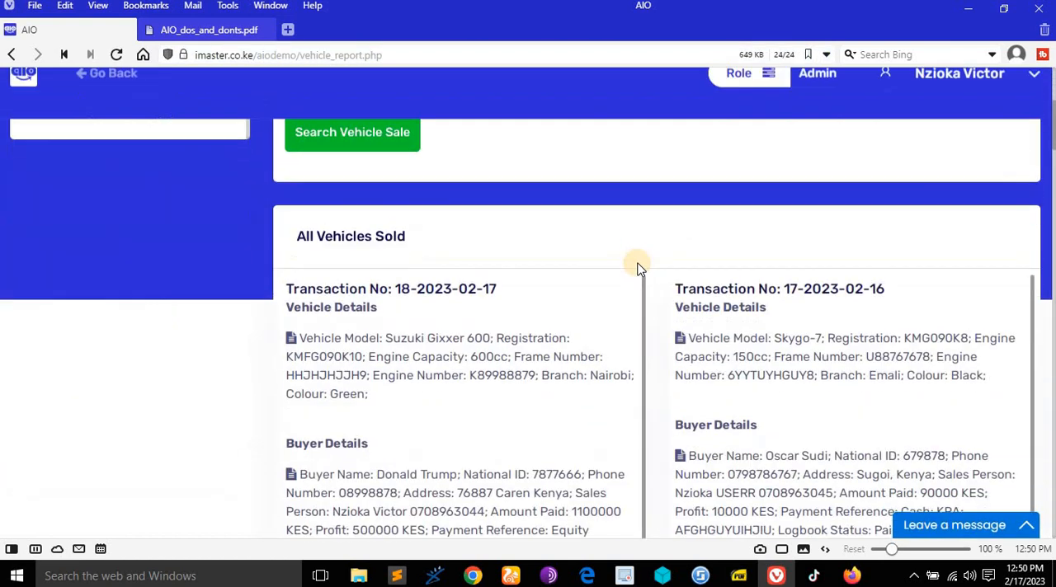
pyautogui.scroll(-1, 322, 333)
pyautogui.scroll(1, 488, 297)
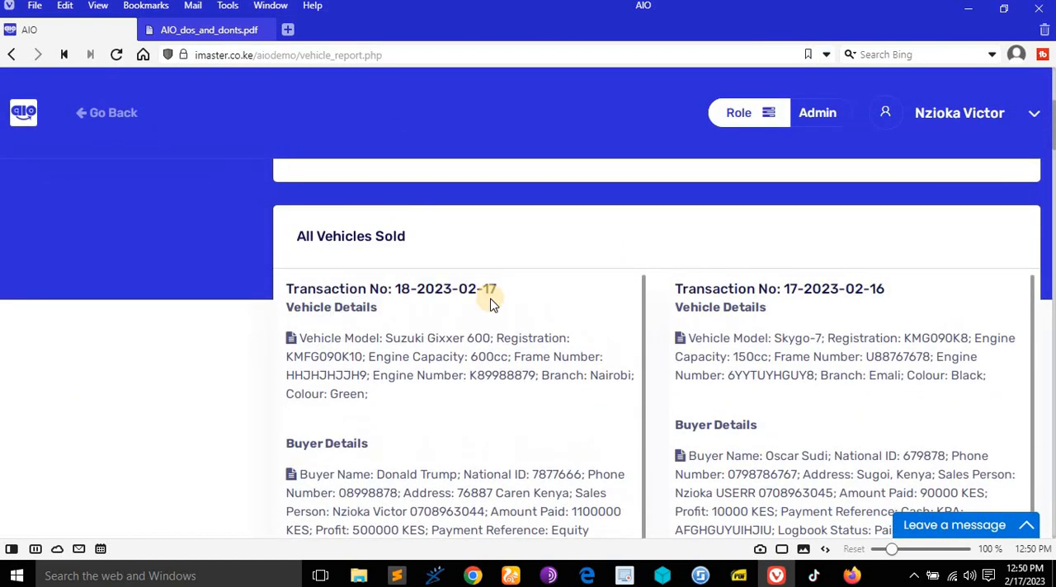
pyautogui.scroll(-1, 490, 303)
pyautogui.scroll(1, 490, 303)
pyautogui.scroll(-3, 415, 391)
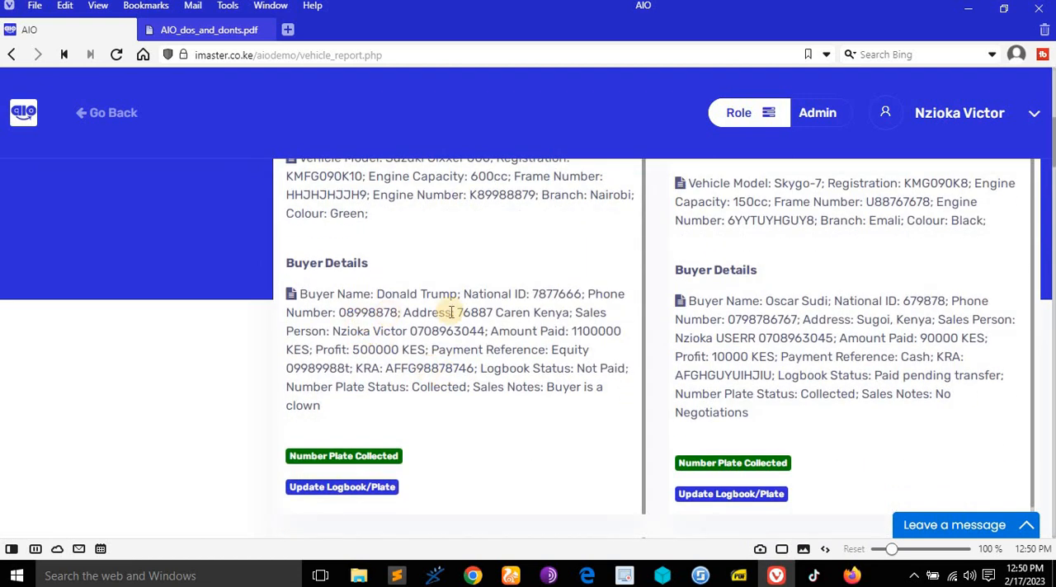
pyautogui.scroll(-2, 571, 375)
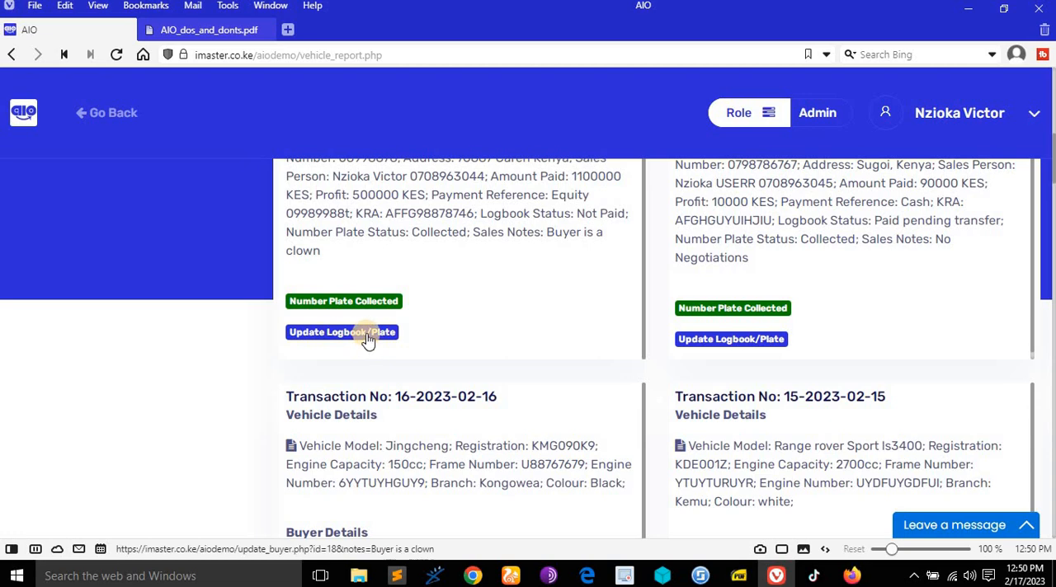
pyautogui.scroll(-12, 459, 326)
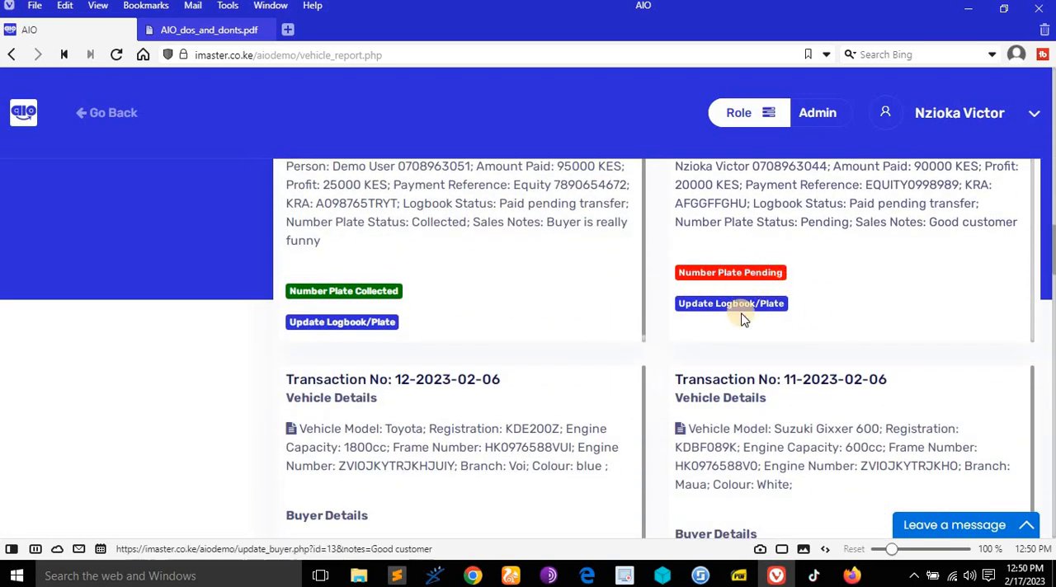
# - Examine the buyer details of the Jingcheng sale in the sold vehicles list, particularly the recorded profit
pyautogui.scroll(3, 745, 318)
pyautogui.scroll(5, 743, 320)
pyautogui.scroll(2, 459, 305)
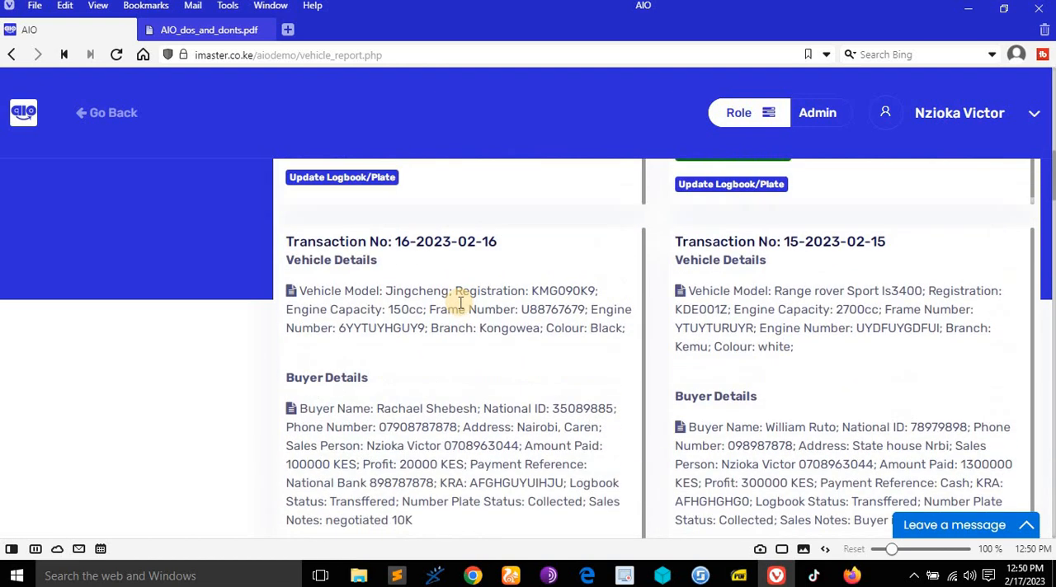
pyautogui.scroll(-1, 459, 302)
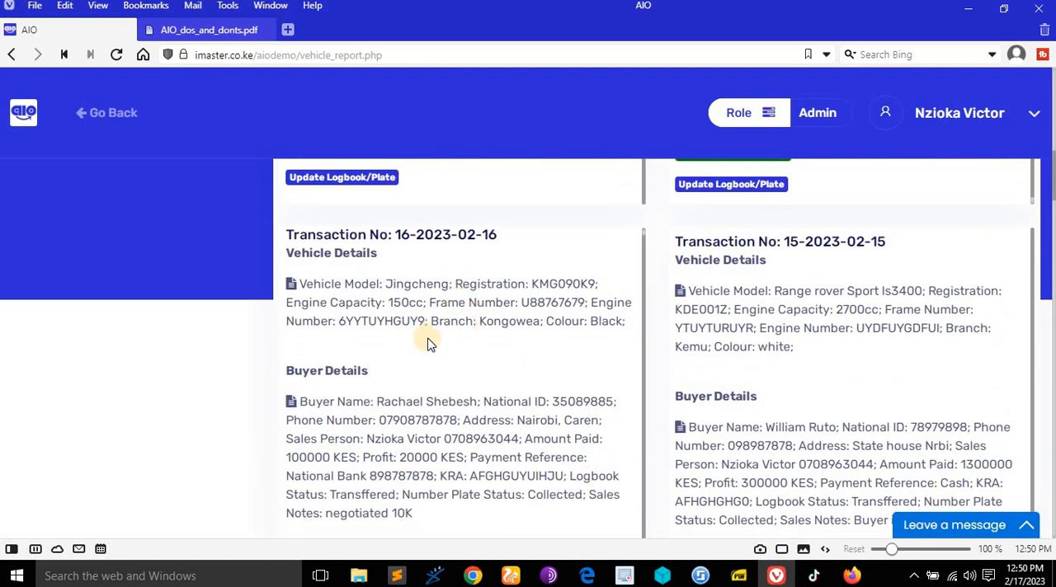
pyautogui.scroll(-1, 429, 344)
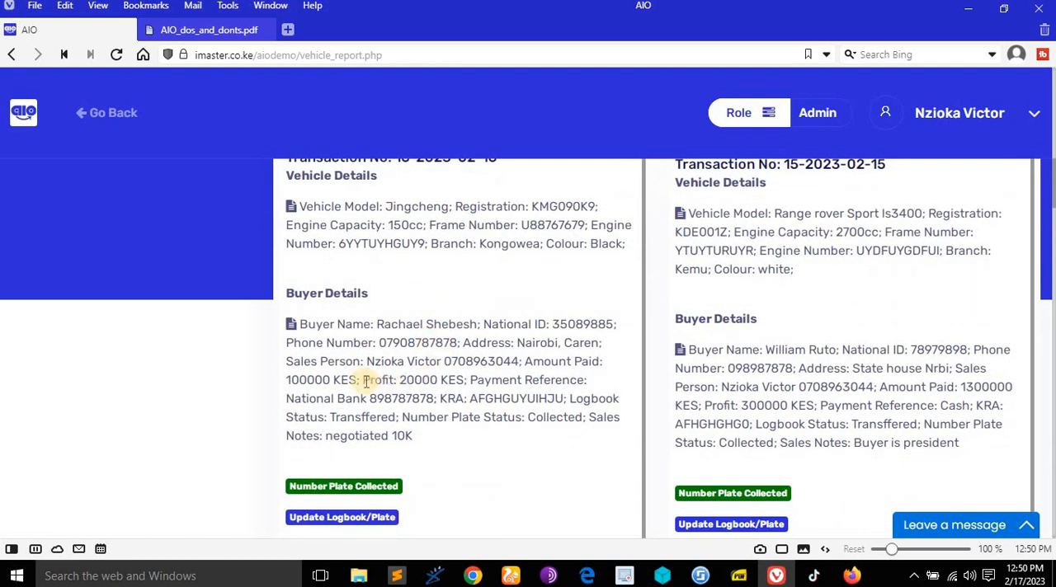
pyautogui.moveTo(363, 380); pyautogui.dragTo(443, 384)
pyautogui.click(443, 380)
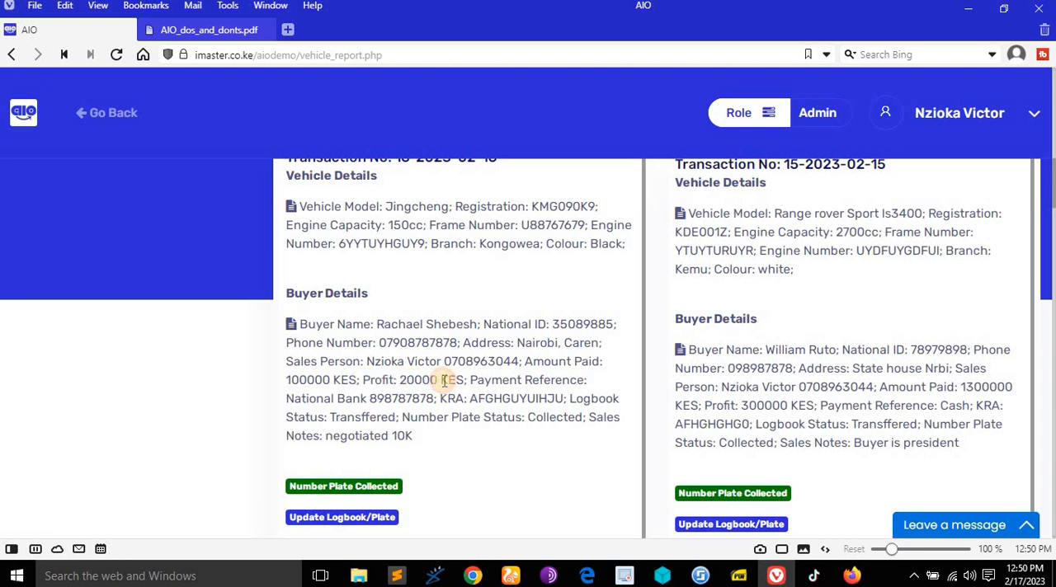
# - Consult the rights document on updating logbook or number plate status and return to the vehicle sales report
pyautogui.click(212, 30)
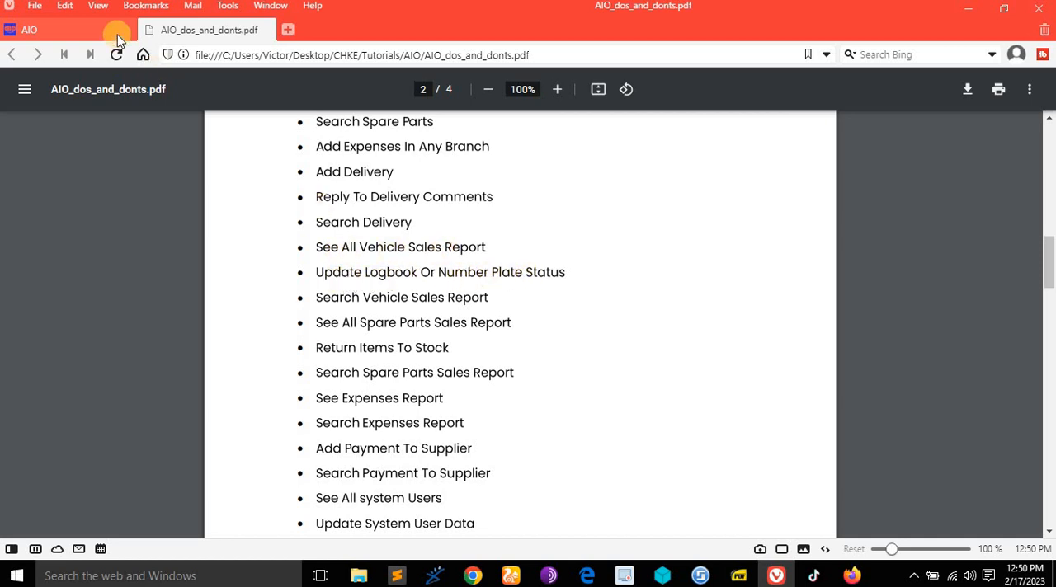
pyautogui.click(91, 31)
pyautogui.scroll(-2, 501, 313)
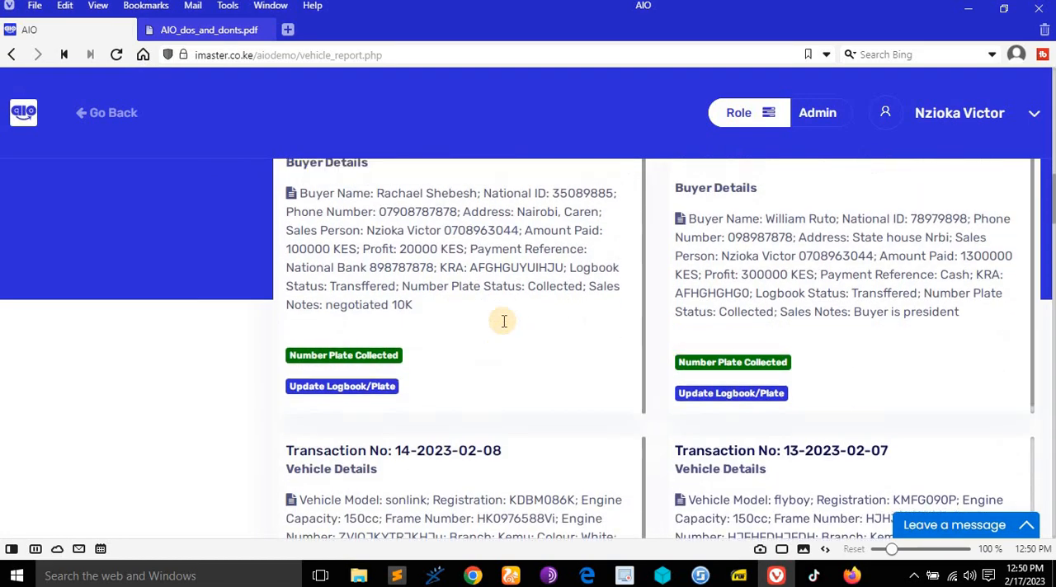
# - Update the logbook status of the green Suzuki Gixxer 600 sale to Transffered, keeping the number plate status Collected
pyautogui.scroll(3, 503, 320)
pyautogui.scroll(-2, 503, 321)
pyautogui.scroll(7, 499, 318)
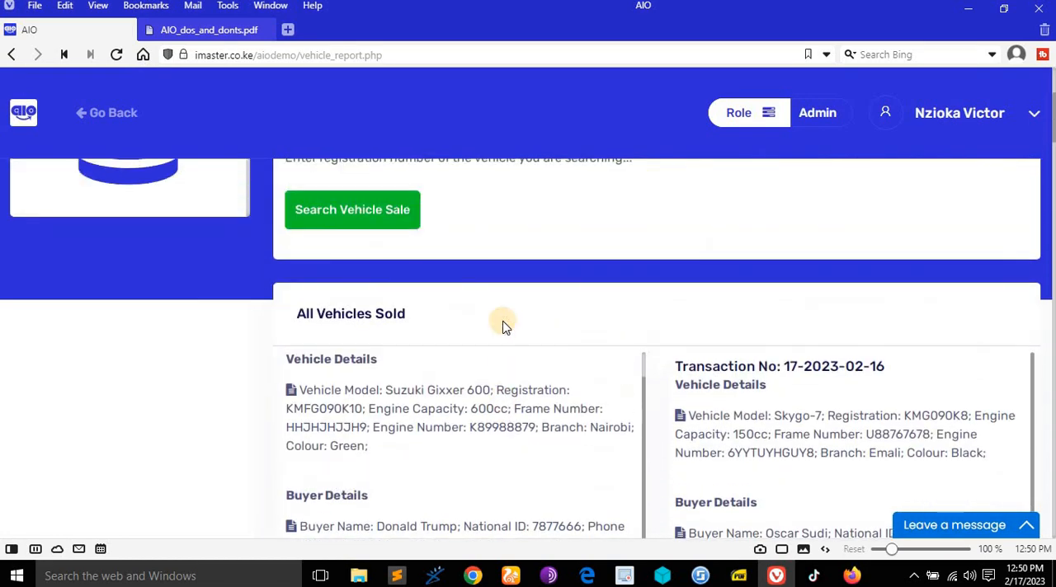
pyautogui.scroll(-3, 479, 338)
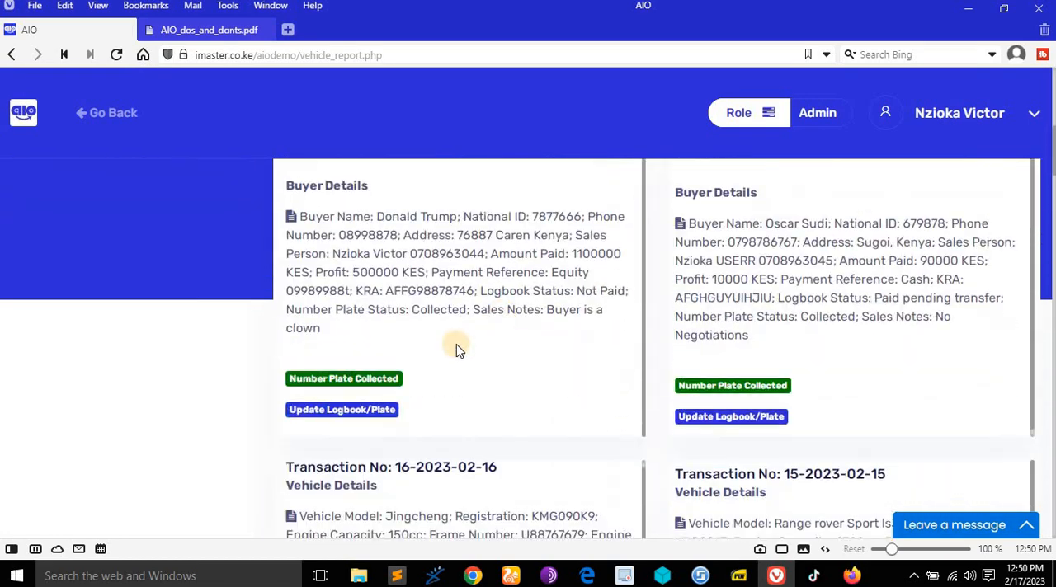
pyautogui.click(366, 416)
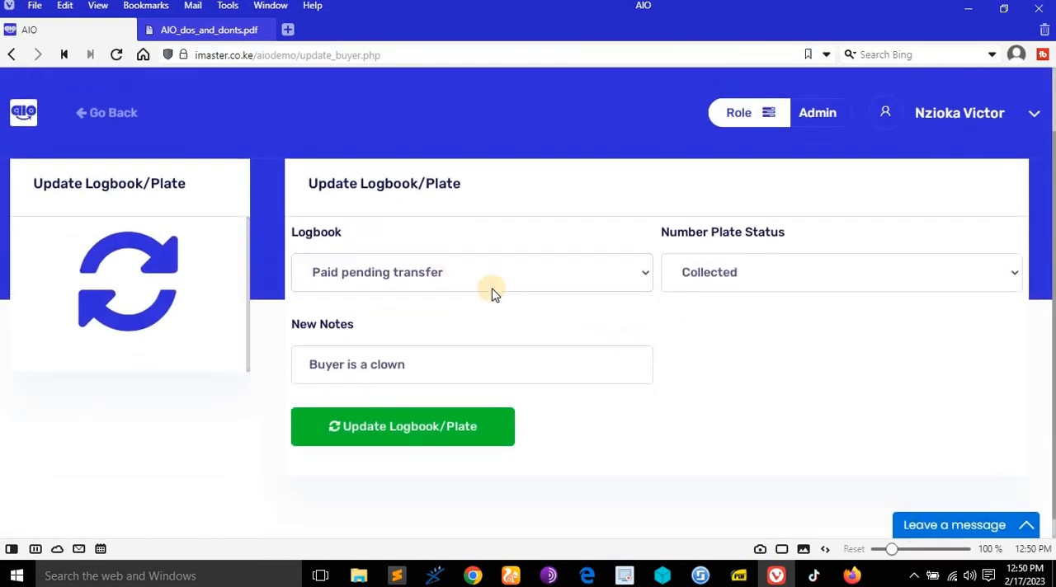
pyautogui.click(497, 280)
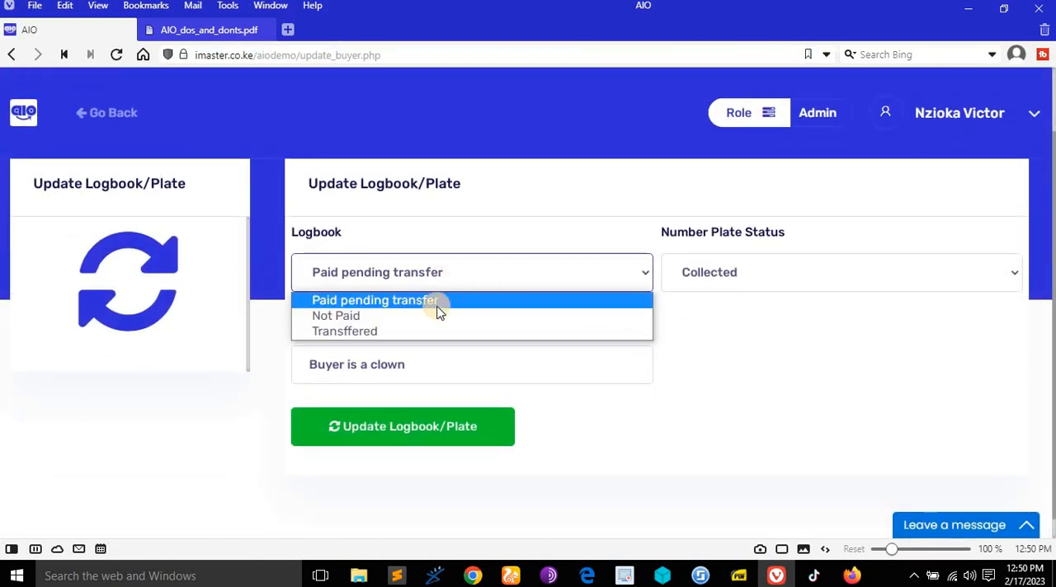
pyautogui.click(363, 330)
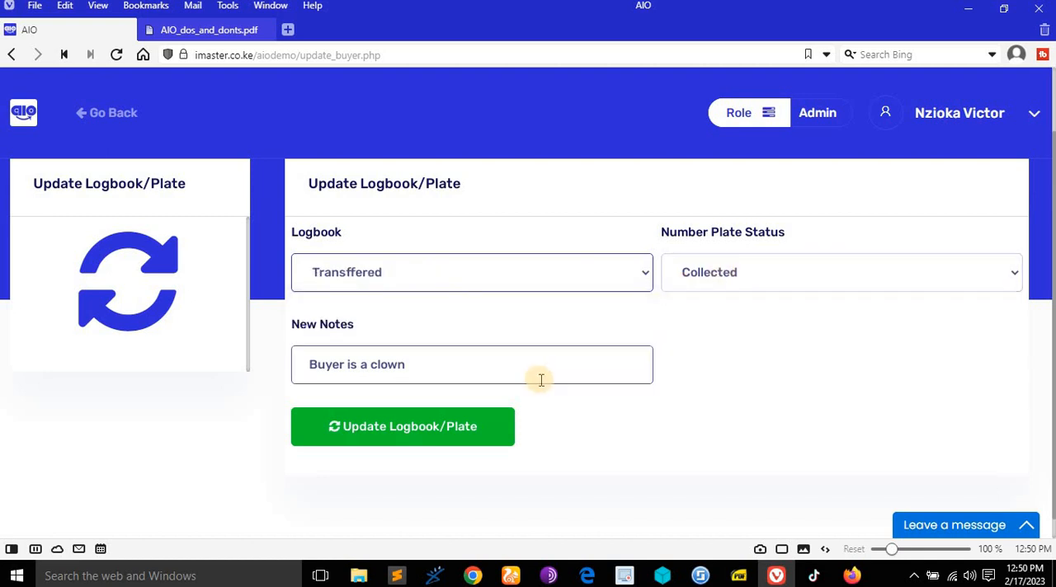
pyautogui.click(454, 429)
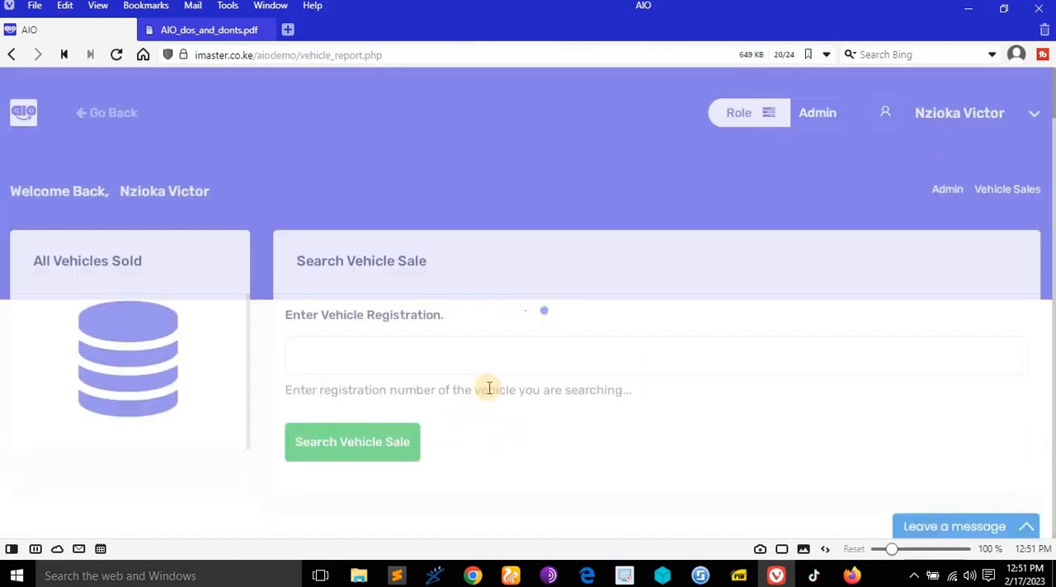
# - Check the logbook status in the buyer details of the green Suzuki Gixxer 600 sale
pyautogui.scroll(-4, 487, 388)
pyautogui.scroll(-3, 488, 385)
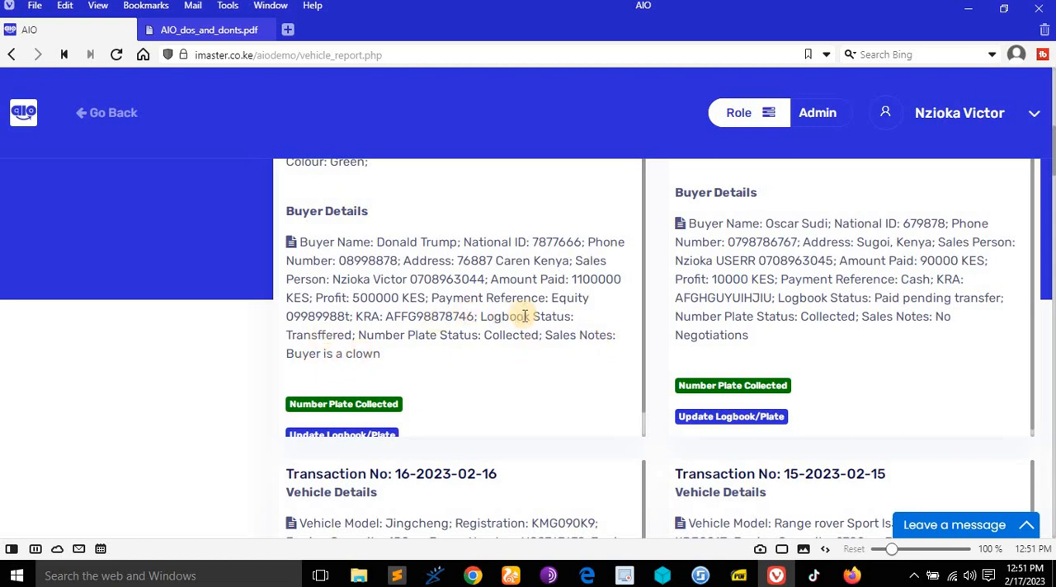
pyautogui.scroll(-1, 445, 338)
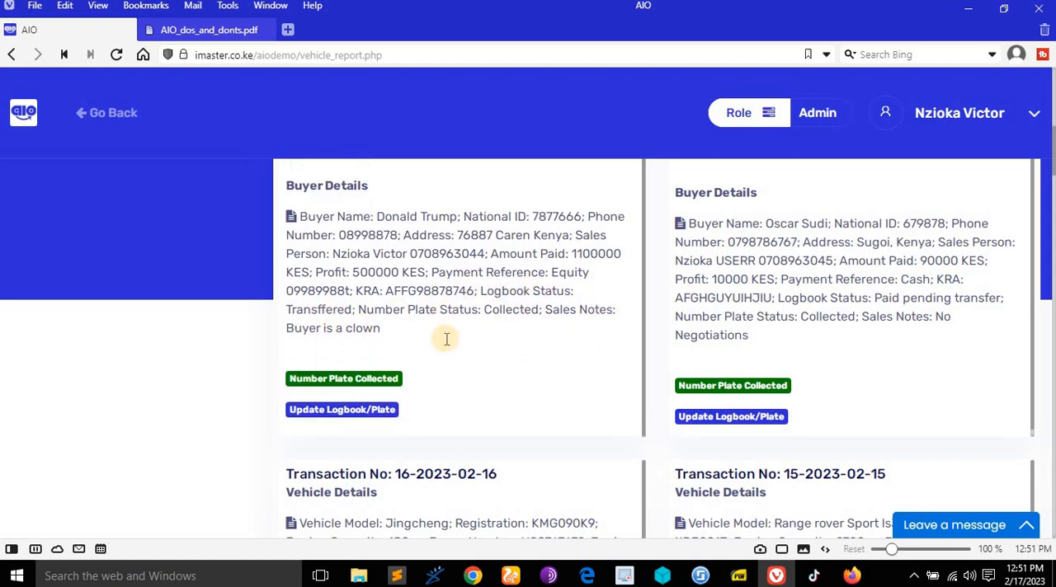
pyautogui.scroll(-2, 594, 354)
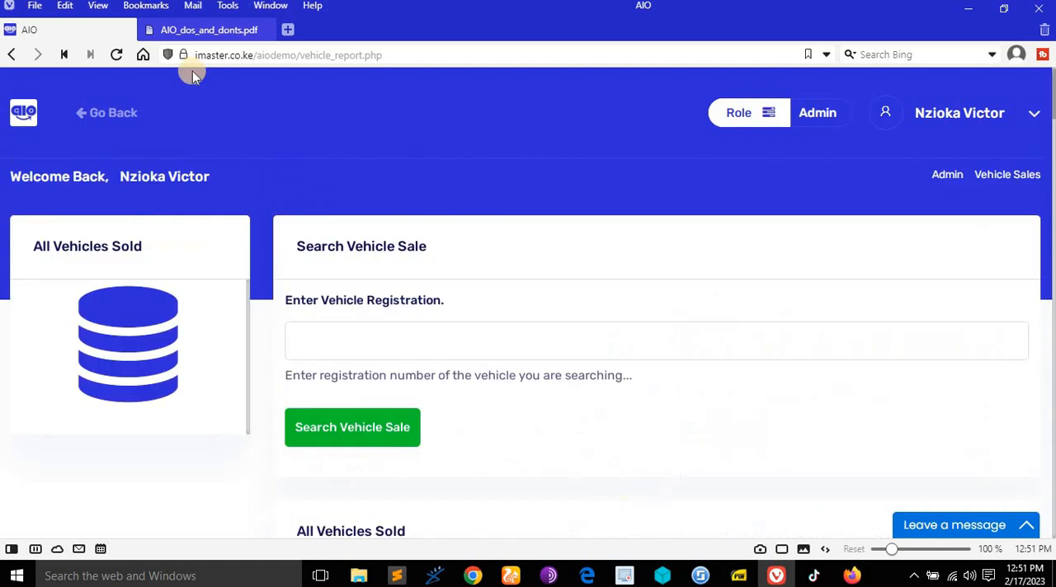
# - Consult the rights document on searching the vehicle sales report and return to the report
pyautogui.click(211, 30)
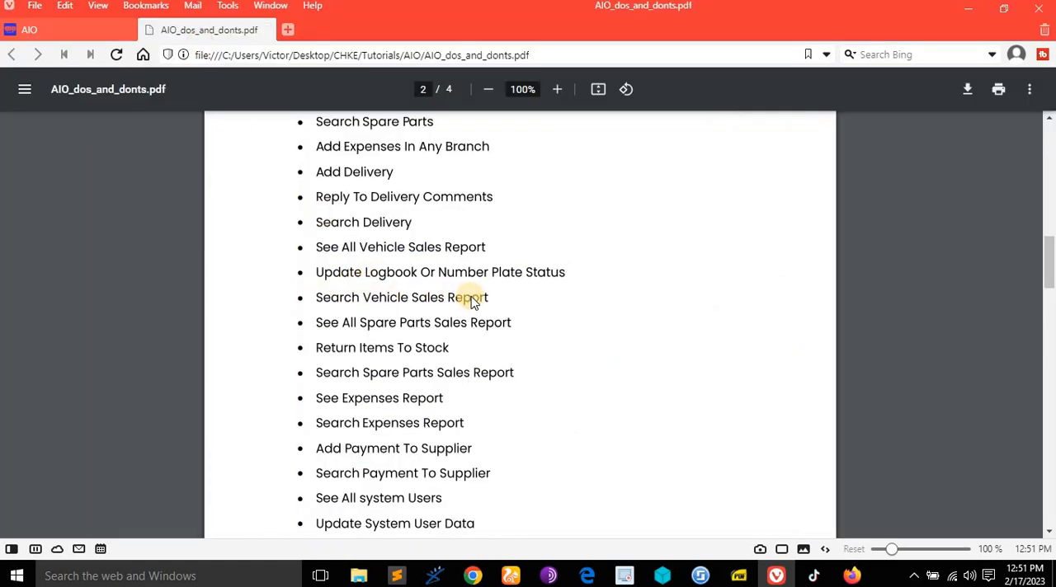
pyautogui.scroll(-1, 472, 302)
pyautogui.click(90, 29)
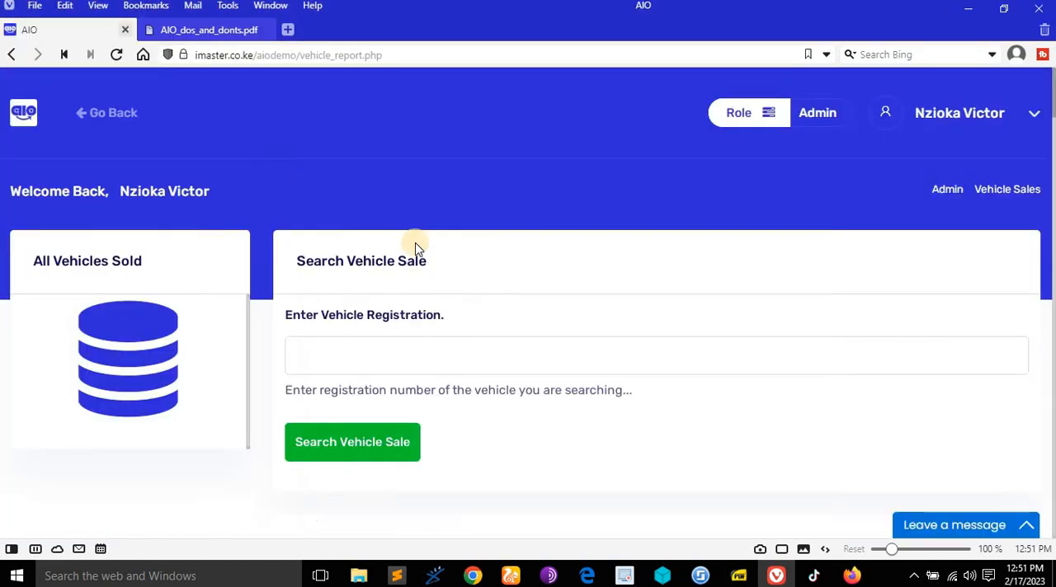
pyautogui.scroll(-2, 461, 273)
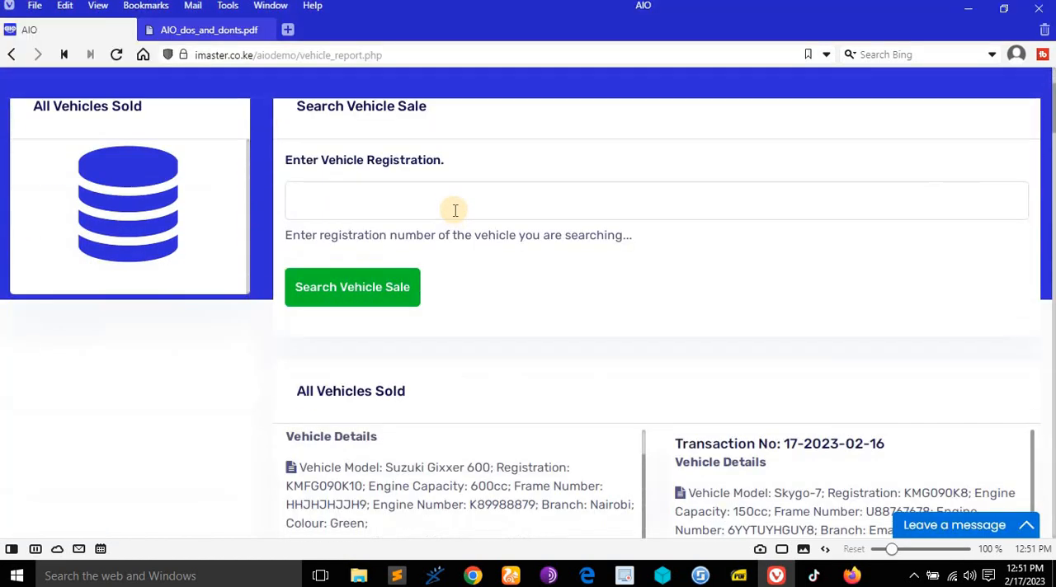
pyautogui.click(412, 202)
pyautogui.scroll(-1, 355, 429)
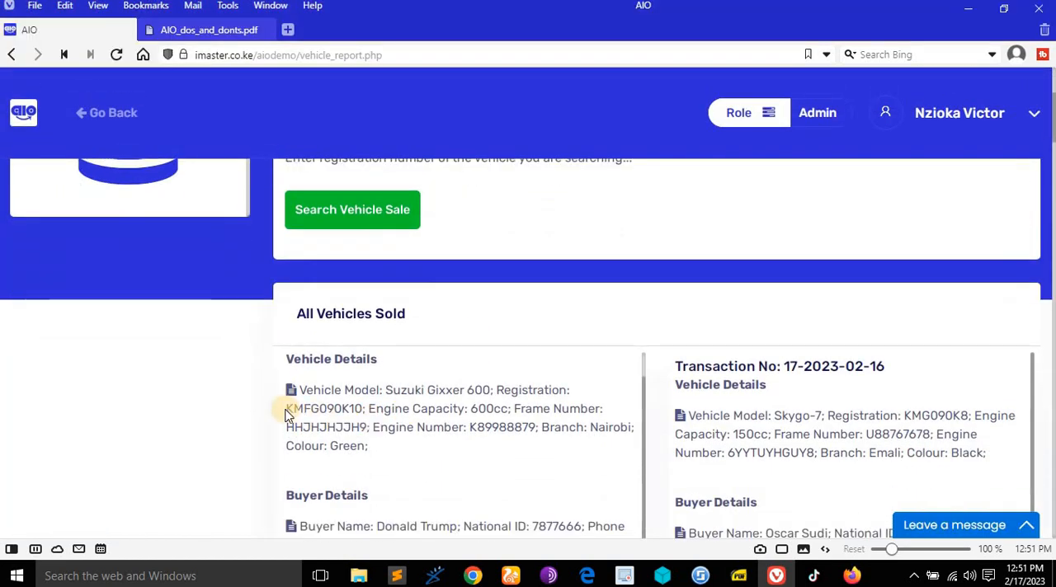
pyautogui.moveTo(310, 409); pyautogui.dragTo(355, 410)
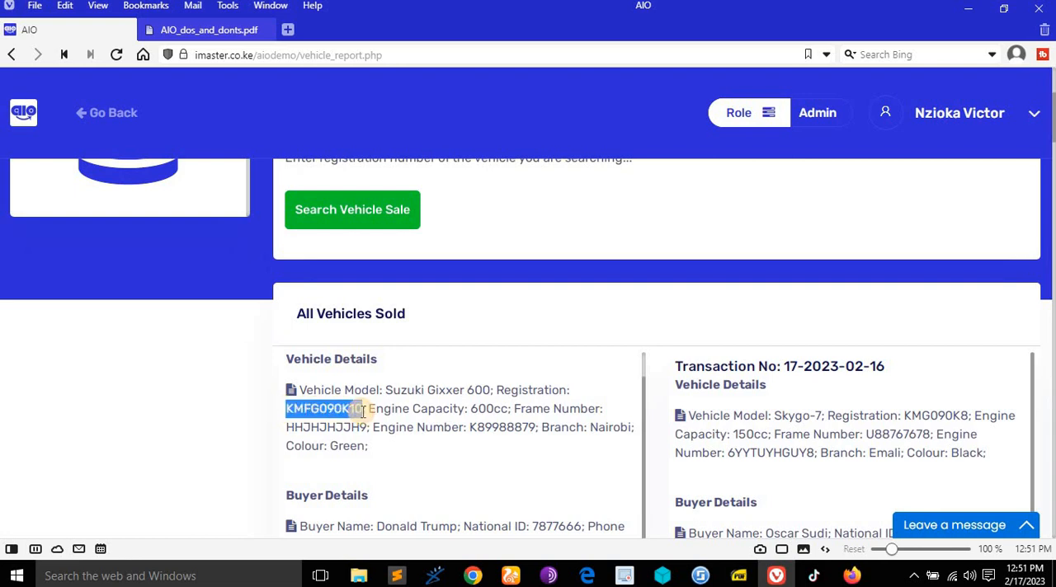
pyautogui.scroll(3, 465, 374)
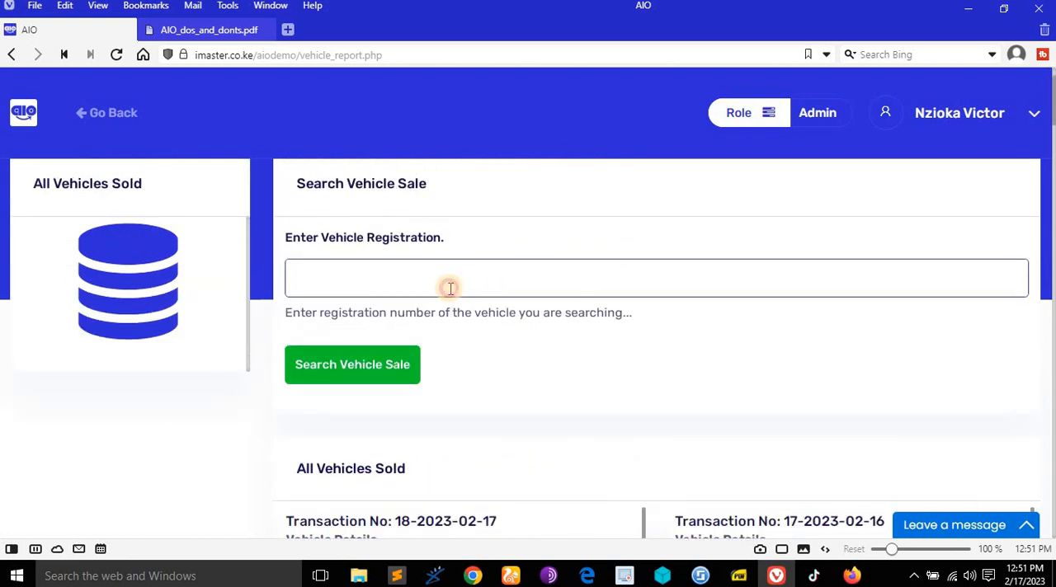
pyautogui.write('KMFG090K10')
pyautogui.click(368, 368)
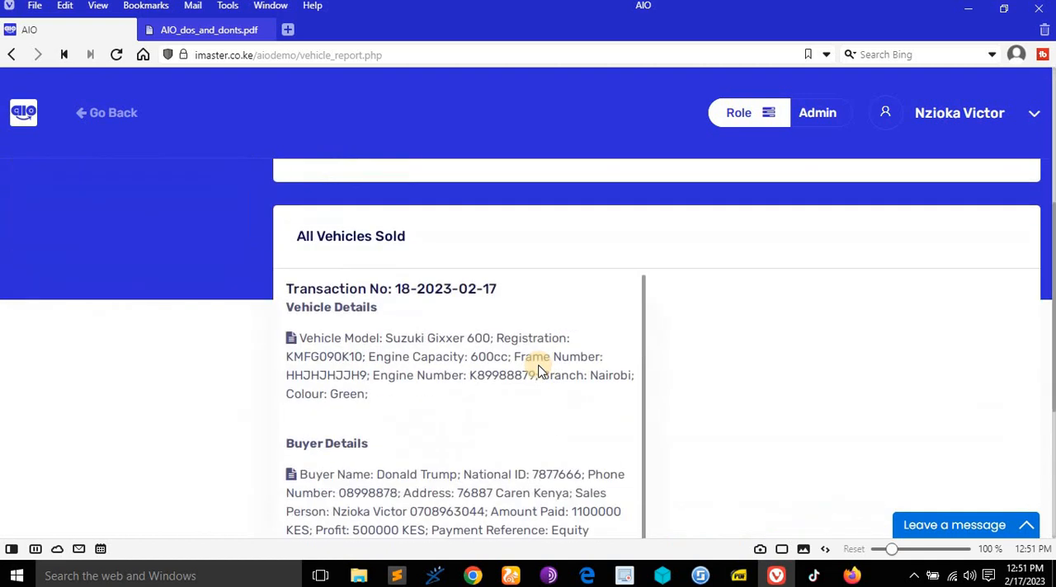
pyautogui.scroll(-1, 618, 352)
pyautogui.scroll(-4, 721, 346)
pyautogui.scroll(5, 721, 346)
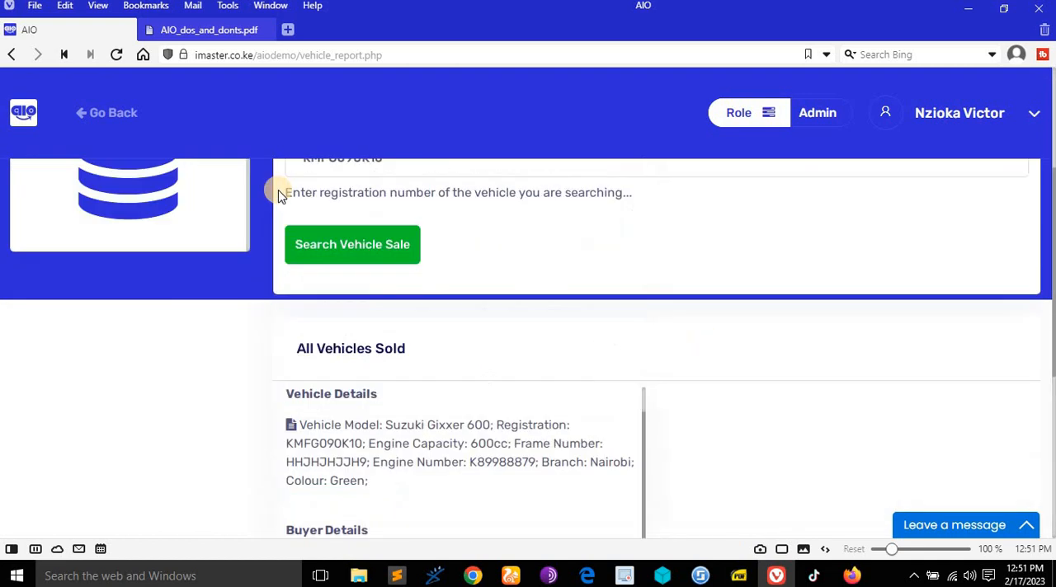
# - Consult the rights document on the spare parts sales report and return to the vehicle sale search result
pyautogui.click(197, 30)
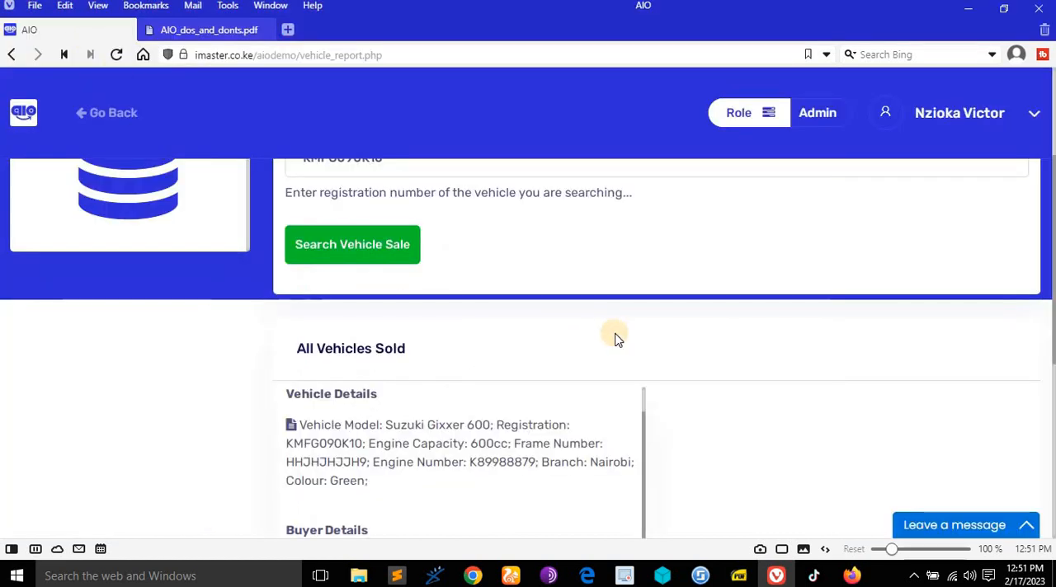
pyautogui.scroll(-2, 611, 330)
pyautogui.scroll(1, 577, 313)
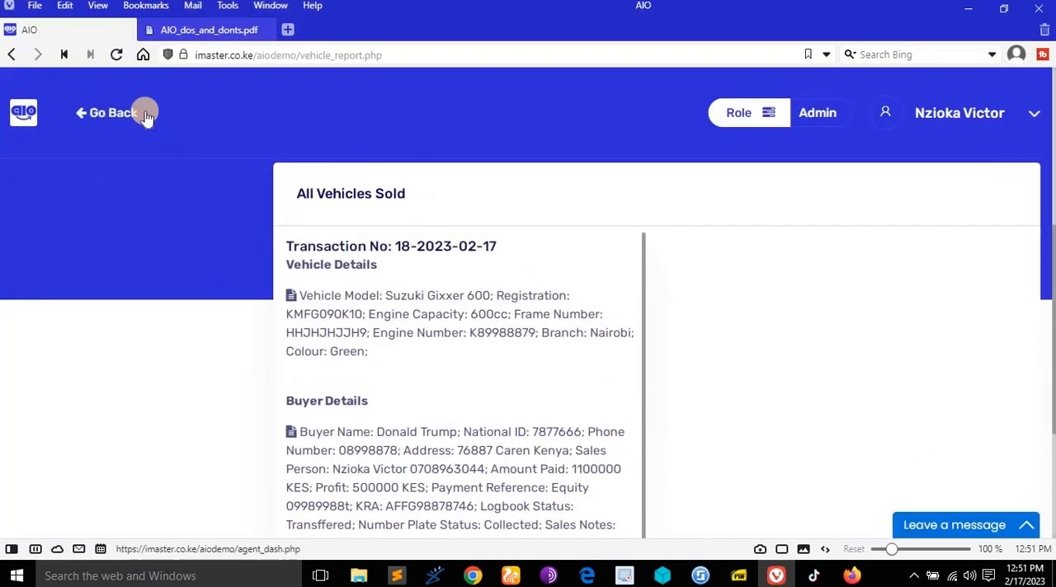
# - Go back to the dashboard and open the spare parts page to view the items in stock
pyautogui.click(144, 113)
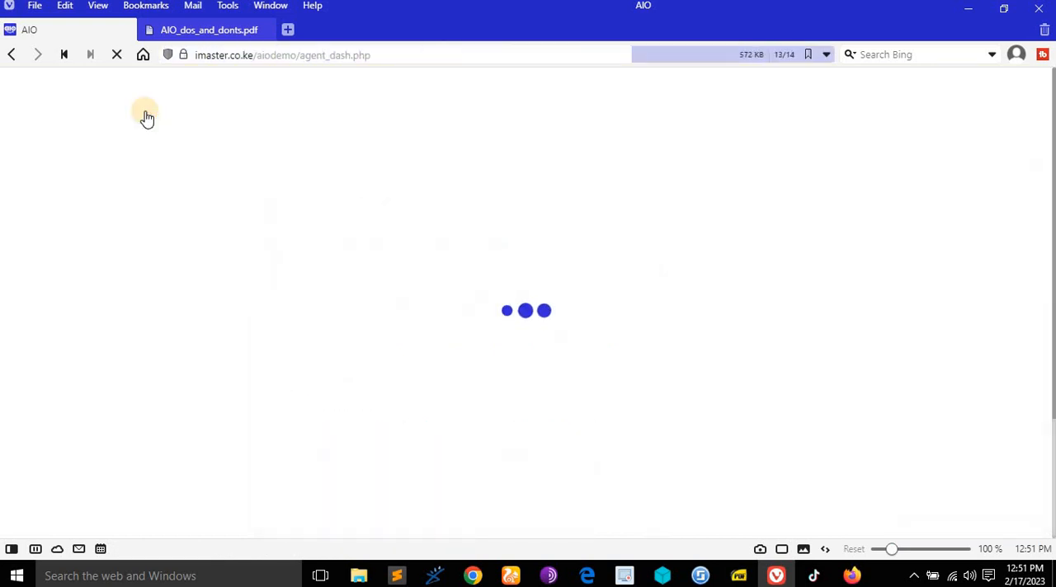
pyautogui.scroll(-2, 618, 330)
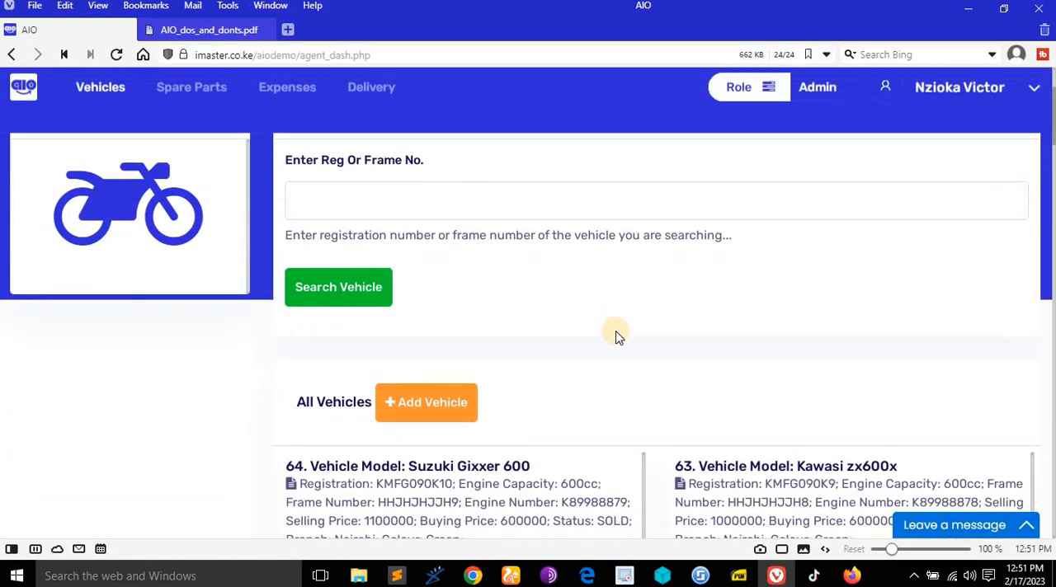
pyautogui.scroll(-3, 624, 341)
pyautogui.scroll(3, 624, 342)
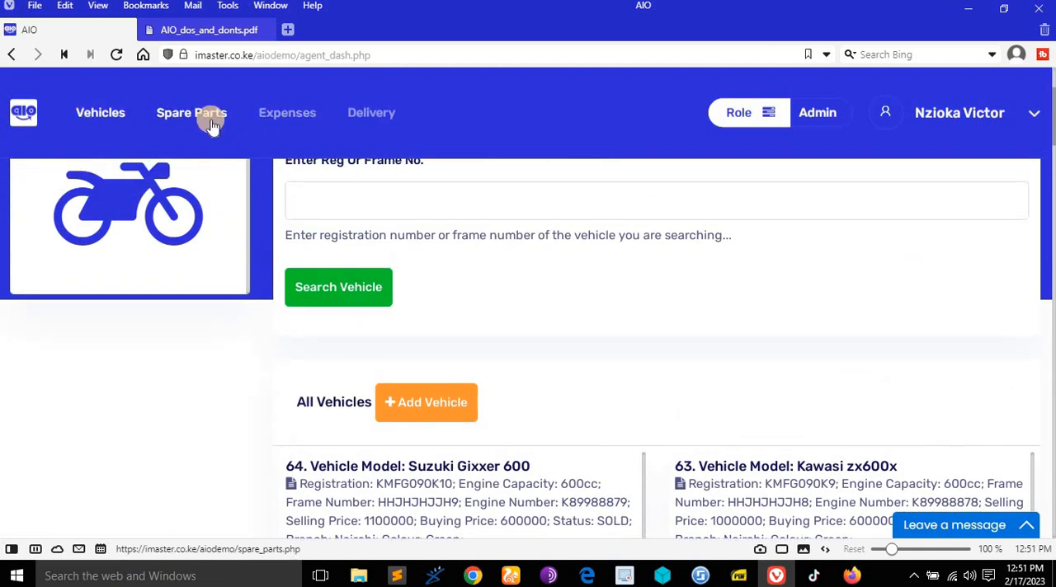
pyautogui.click(212, 124)
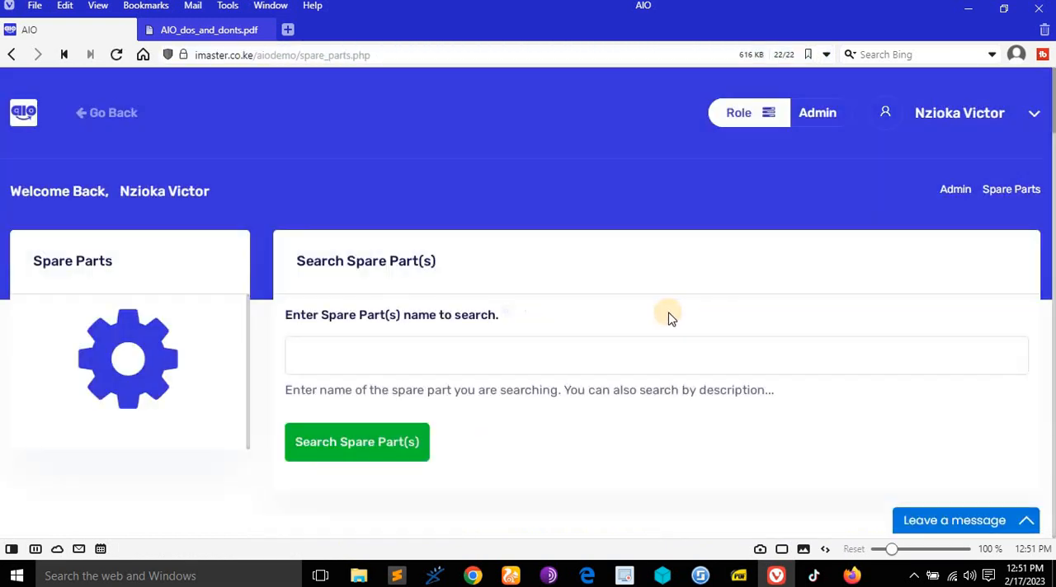
pyautogui.scroll(-5, 670, 318)
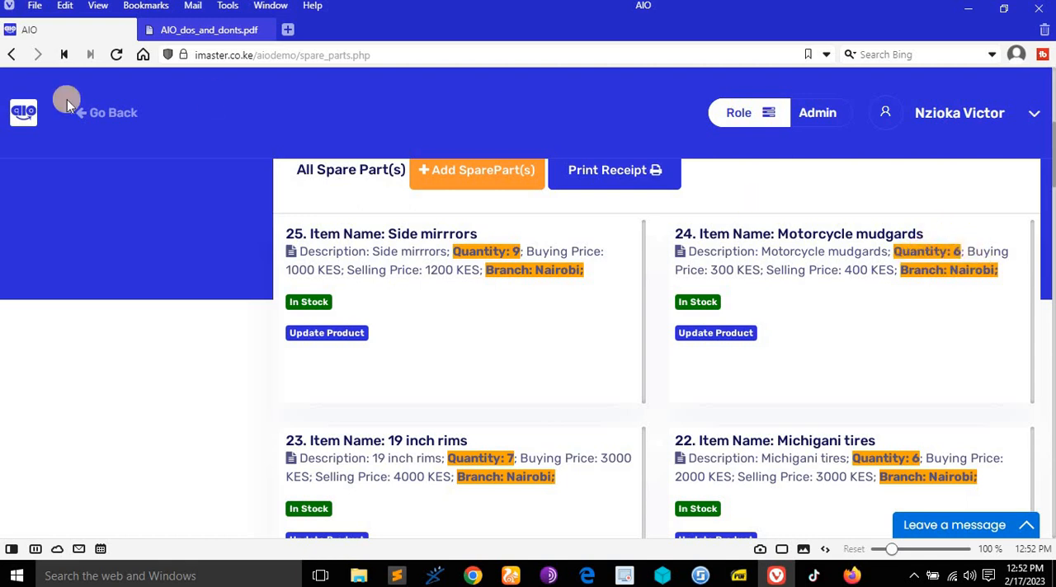
# - Open the spare parts sales report from the dashboard and examine the purchase details of the sold items
pyautogui.click(113, 120)
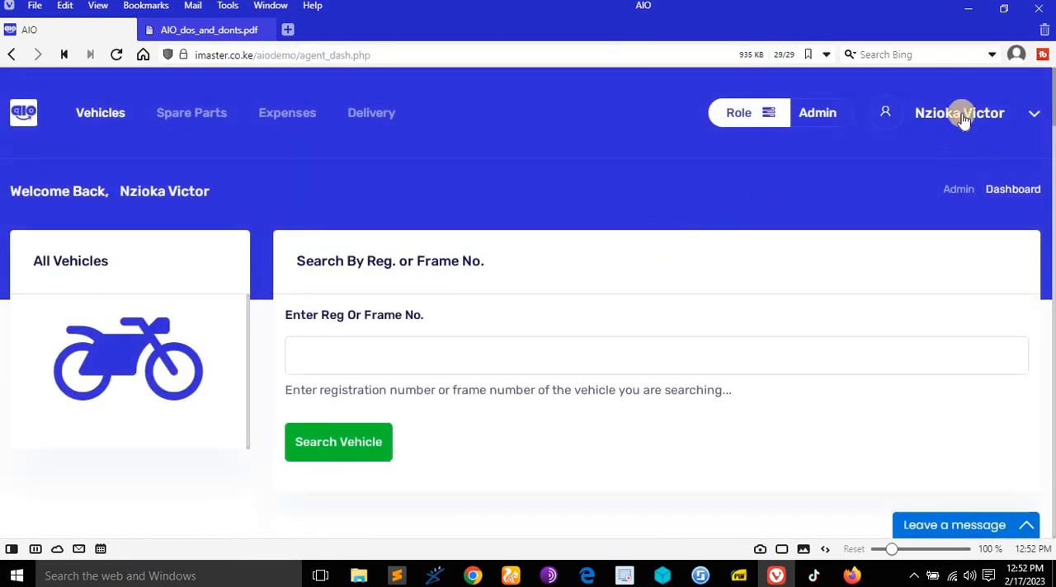
pyautogui.click(963, 112)
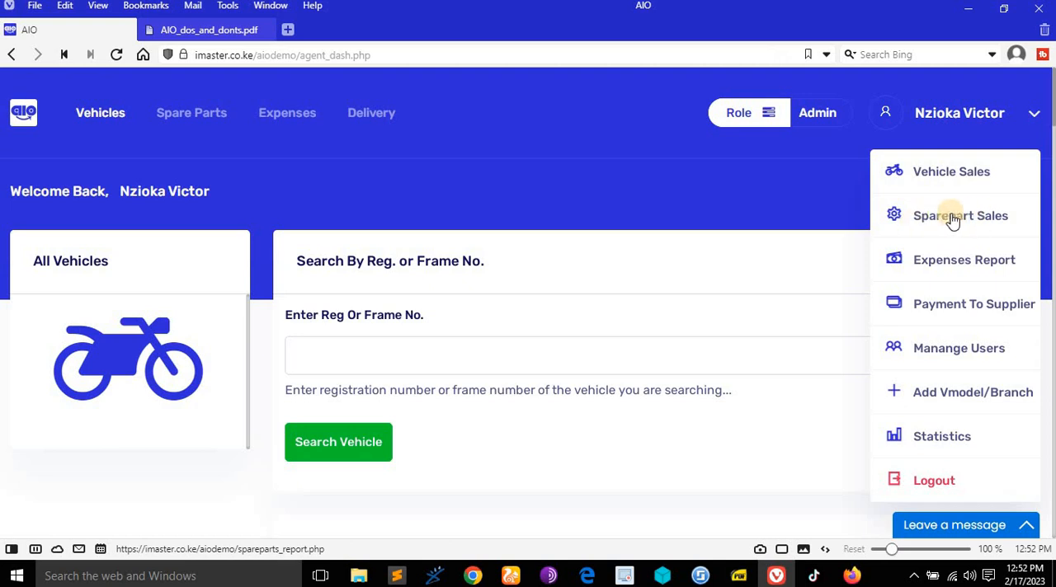
pyautogui.click(950, 217)
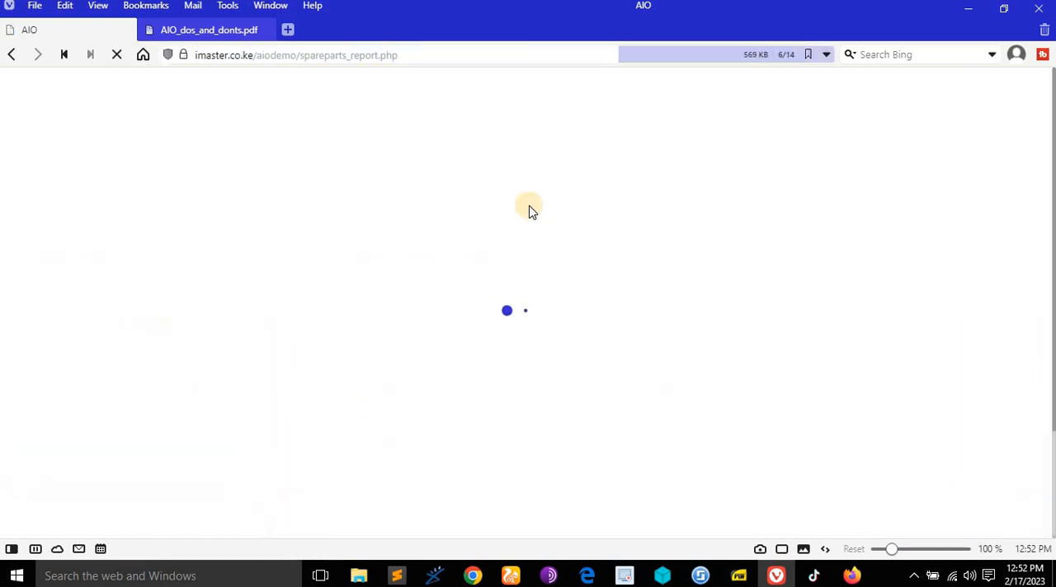
pyautogui.scroll(-4, 623, 221)
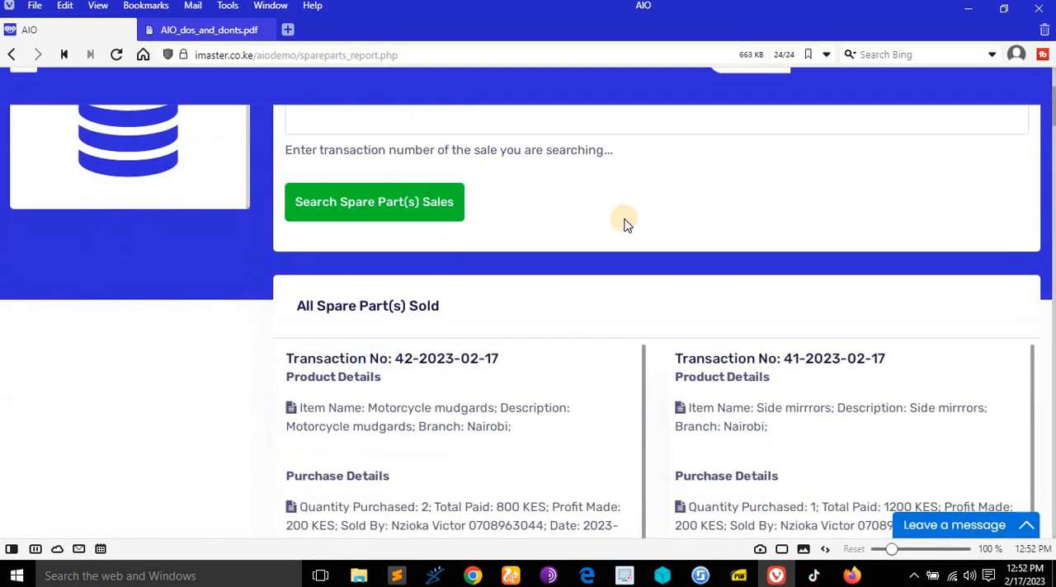
pyautogui.scroll(-3, 625, 224)
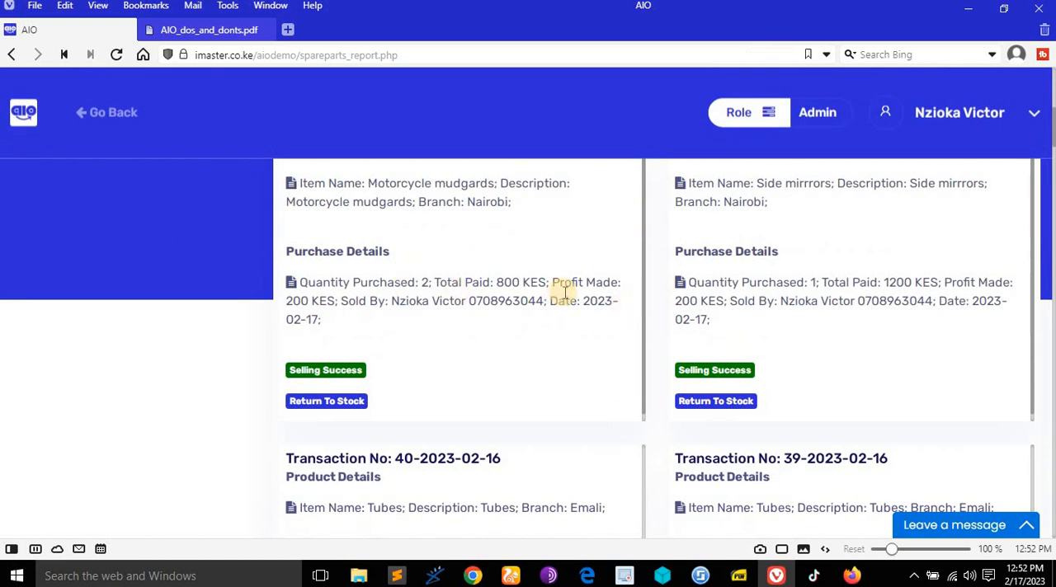
# - Review the product and purchase details of the Motorcycle mudgards sale in the spare parts sales report
pyautogui.scroll(3, 329, 338)
pyautogui.scroll(-1, 334, 338)
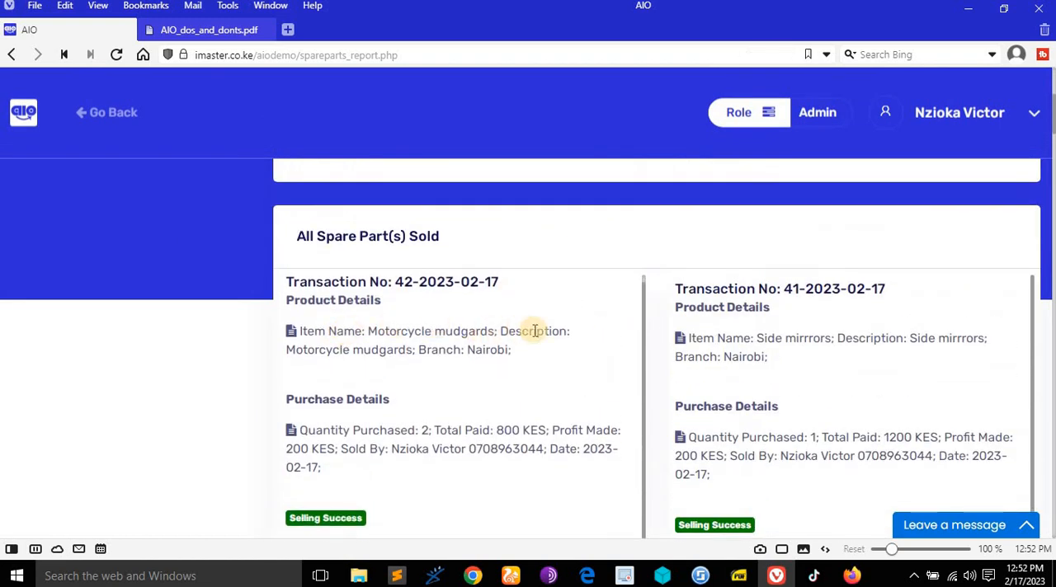
pyautogui.scroll(-1, 454, 318)
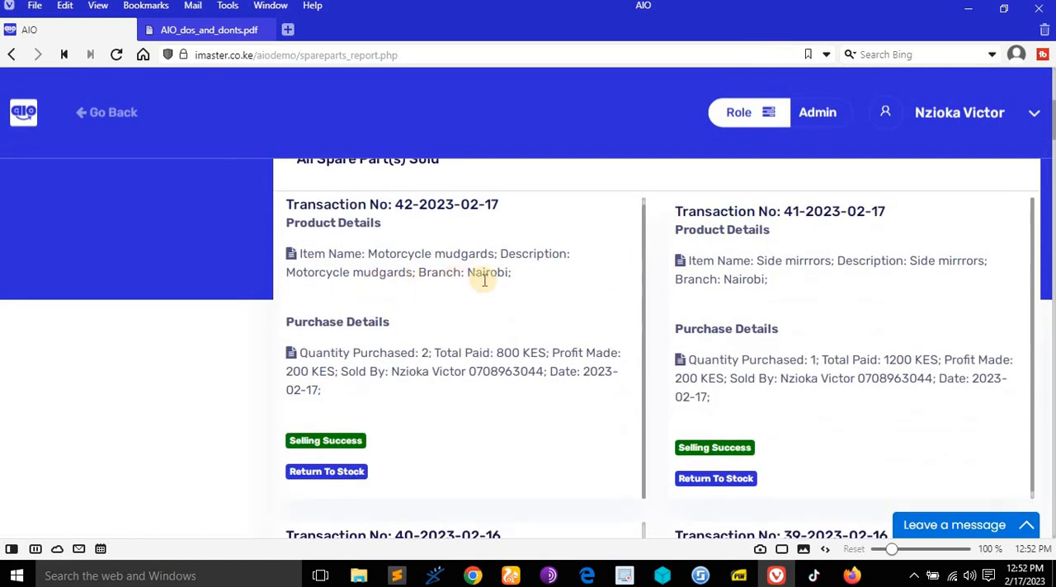
pyautogui.scroll(-1, 520, 363)
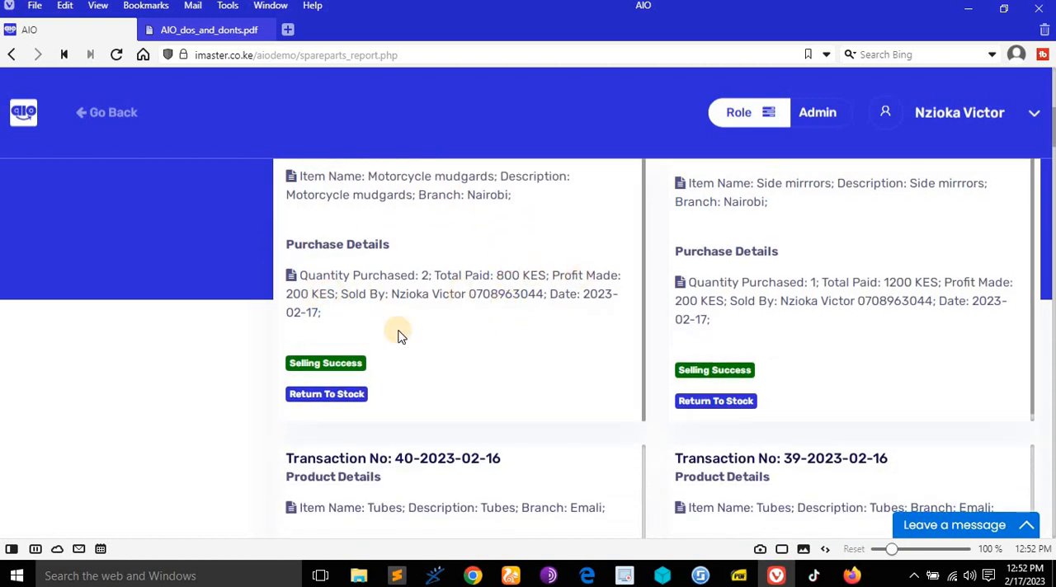
pyautogui.scroll(3, 424, 327)
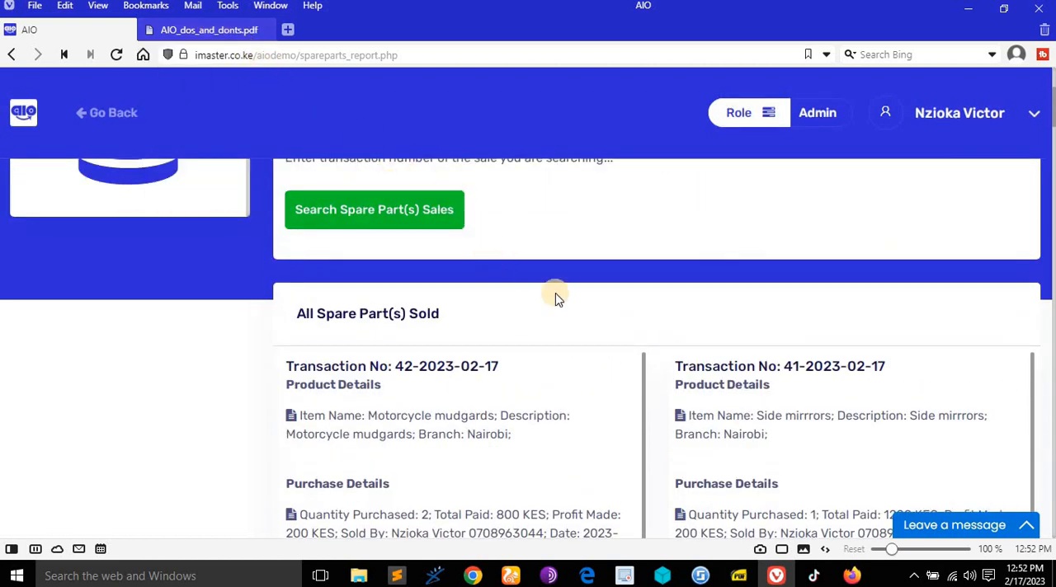
# - Check the rights document for the spare parts sales report and return-to-stock rights, browsing the report's sales in between
pyautogui.click(238, 32)
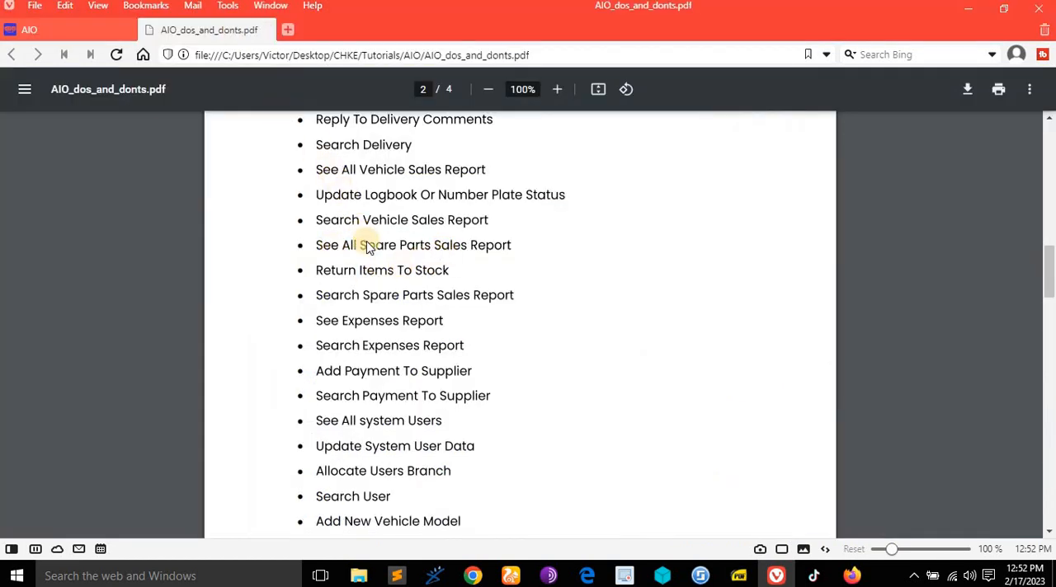
pyautogui.click(83, 29)
pyautogui.scroll(-10, 738, 313)
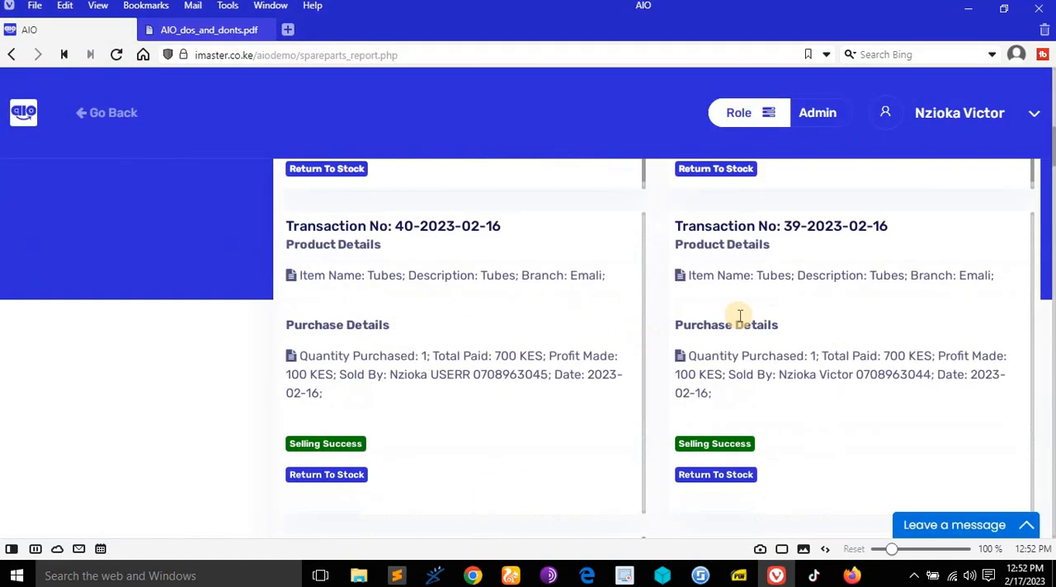
pyautogui.scroll(5, 745, 327)
pyautogui.scroll(-4, 707, 297)
pyautogui.scroll(2, 706, 302)
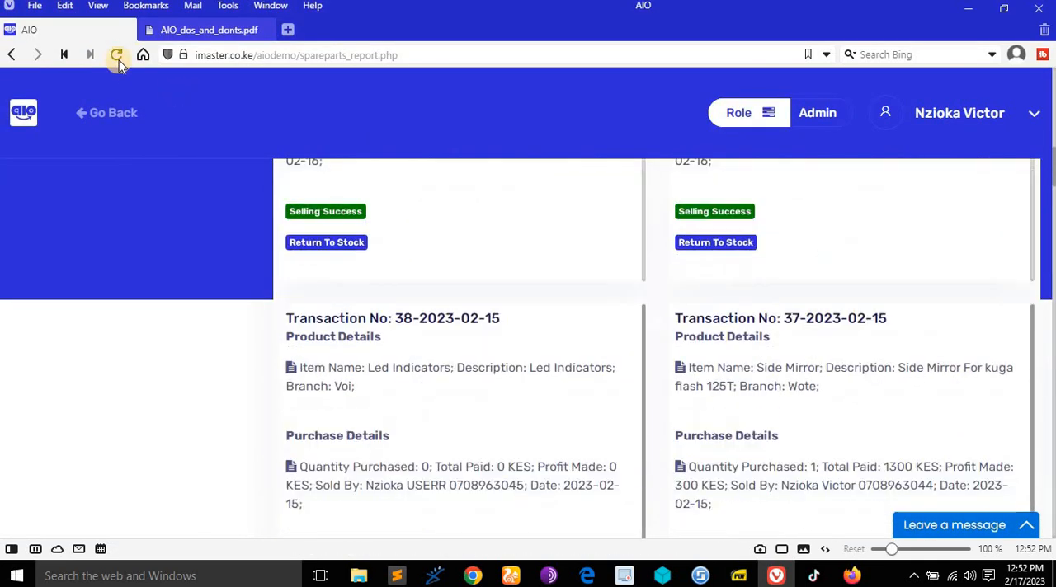
pyautogui.click(186, 30)
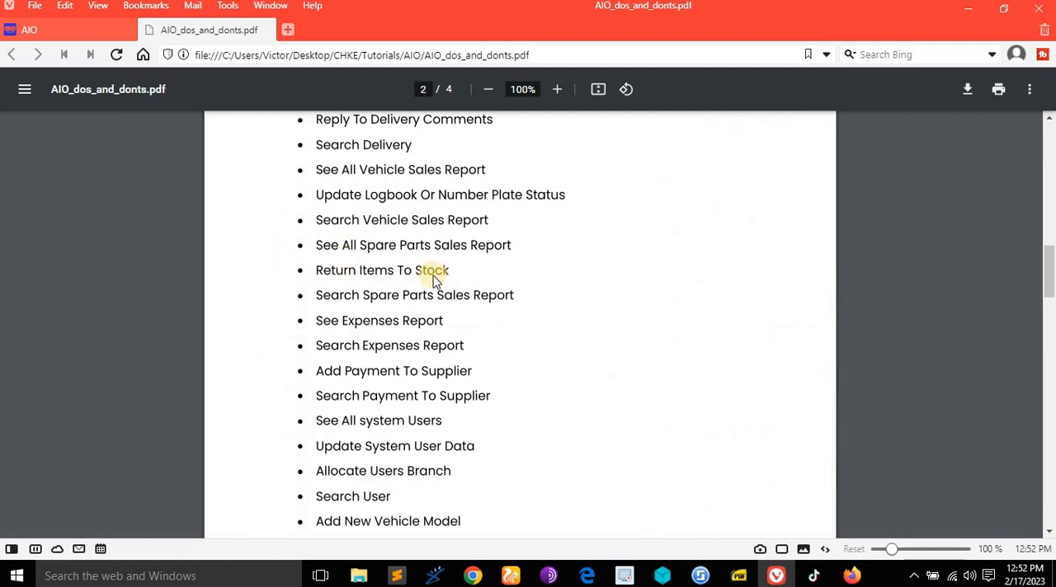
pyautogui.click(70, 30)
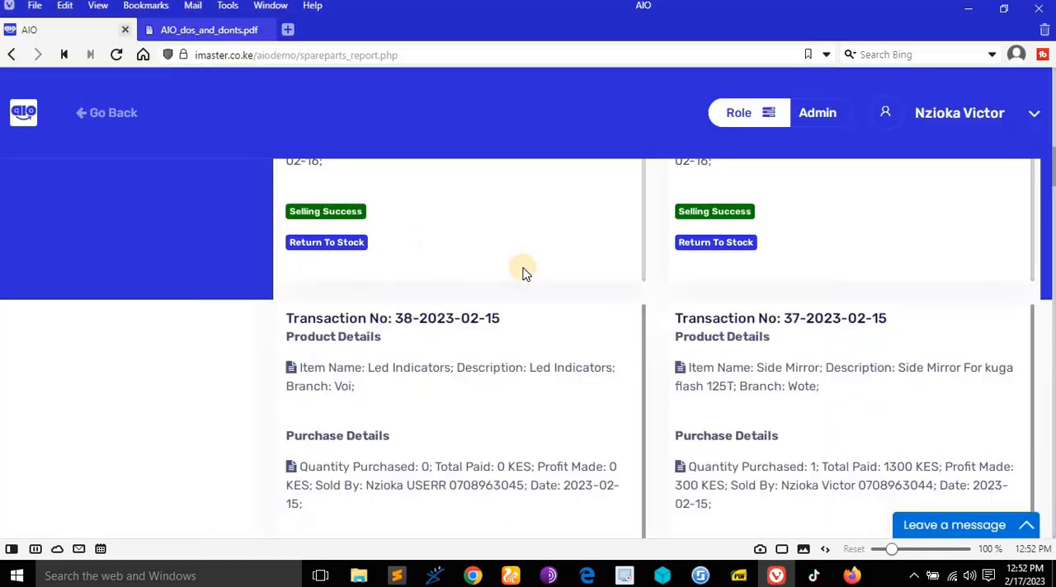
# - Open the return-to-stock form for the Motorcycle mudgards sale of the Nairobi branch
pyautogui.scroll(2, 524, 272)
pyautogui.scroll(8, 523, 272)
pyautogui.scroll(-3, 495, 305)
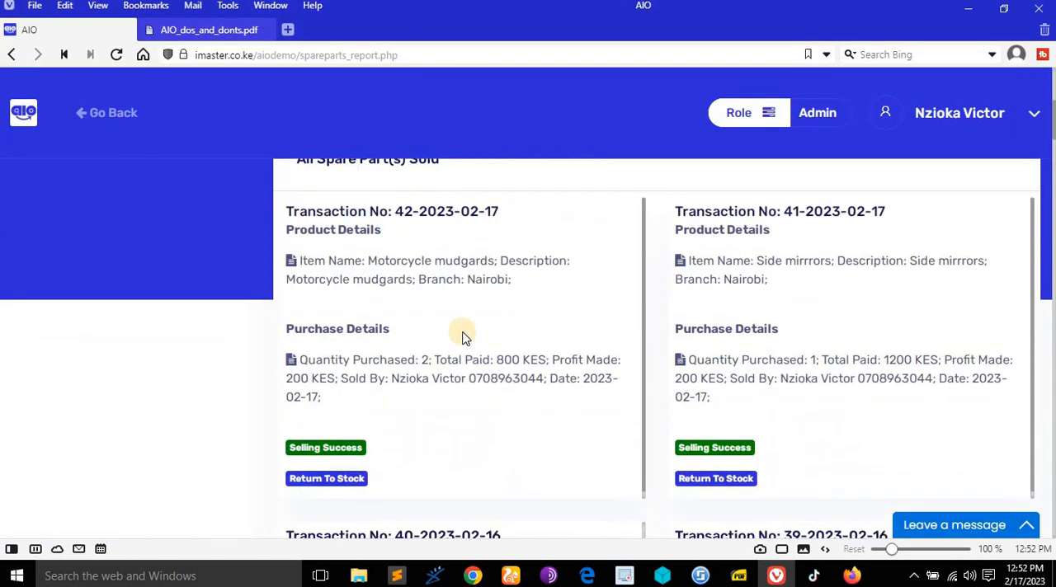
pyautogui.scroll(-1, 420, 344)
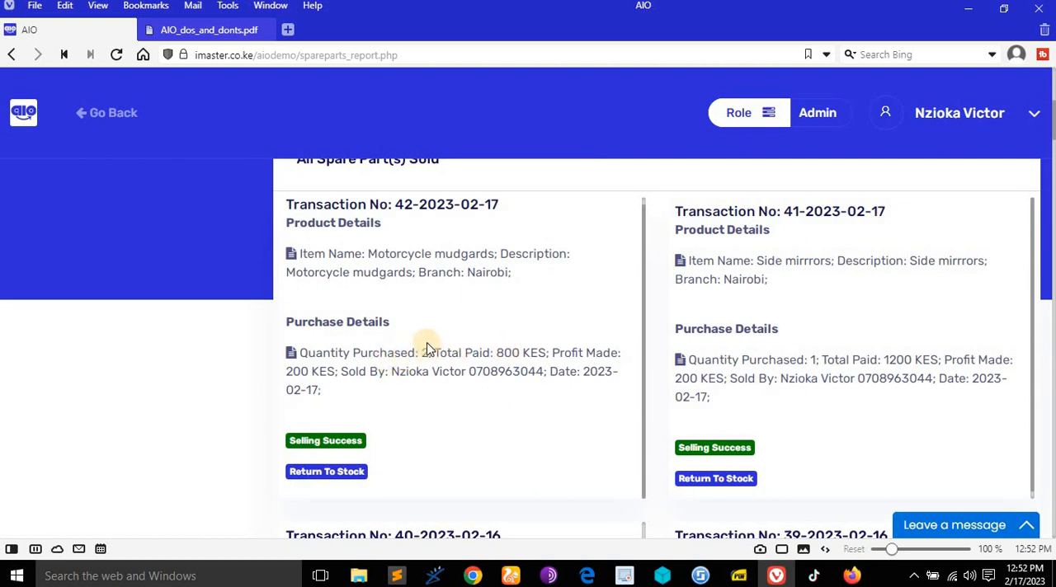
pyautogui.scroll(-1, 422, 350)
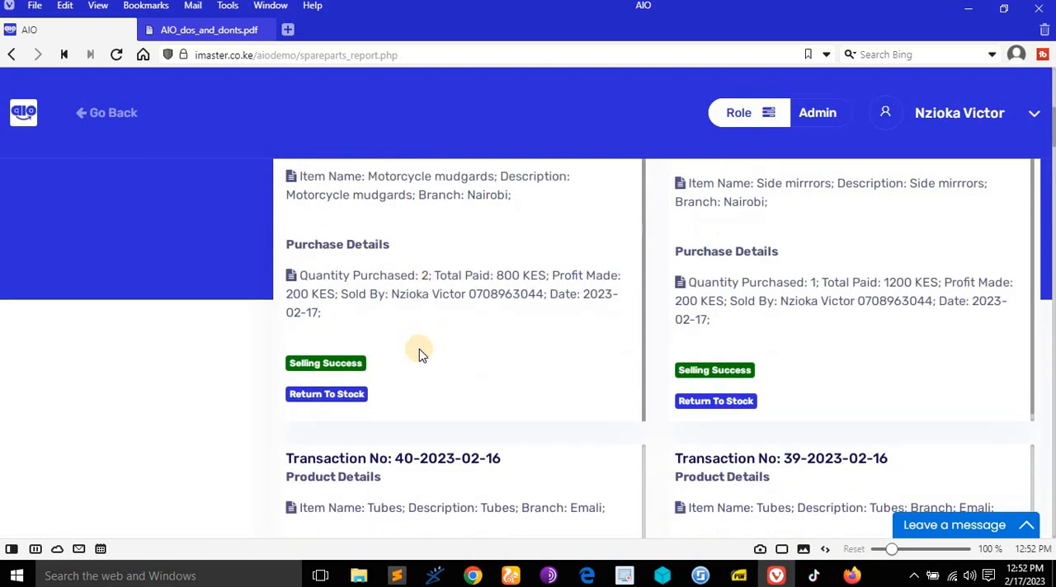
pyautogui.click(350, 399)
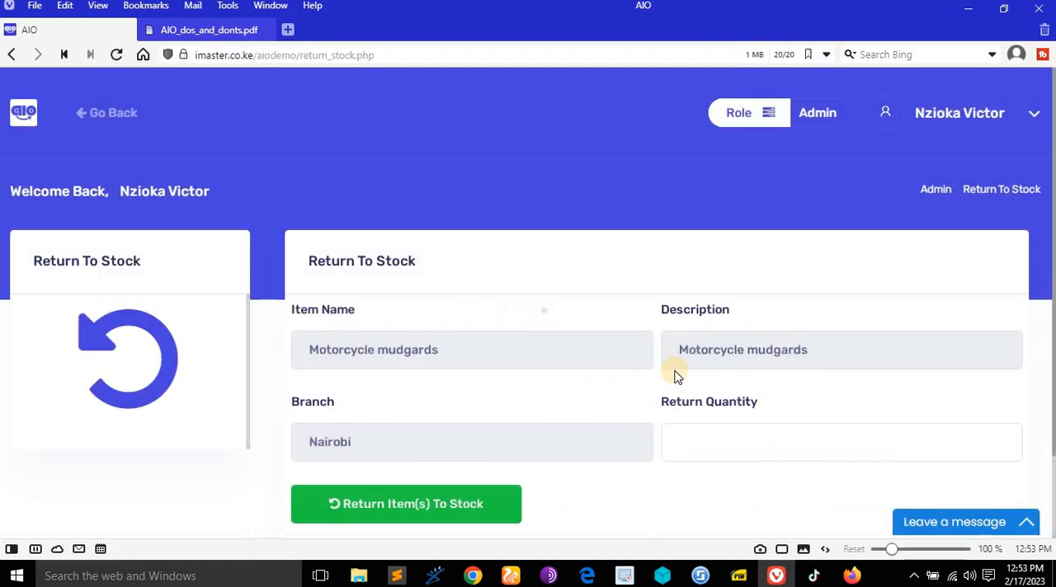
# - Try to return a quantity of 3 Motorcycle mudgards to stock
pyautogui.scroll(-1, 674, 375)
pyautogui.click(714, 366)
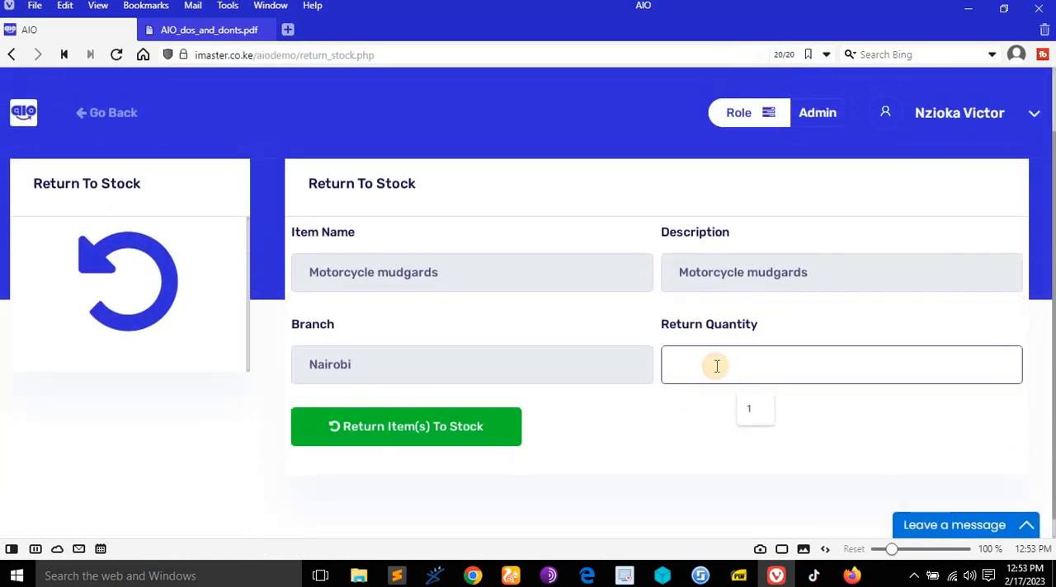
pyautogui.write('3')
pyautogui.click(449, 422)
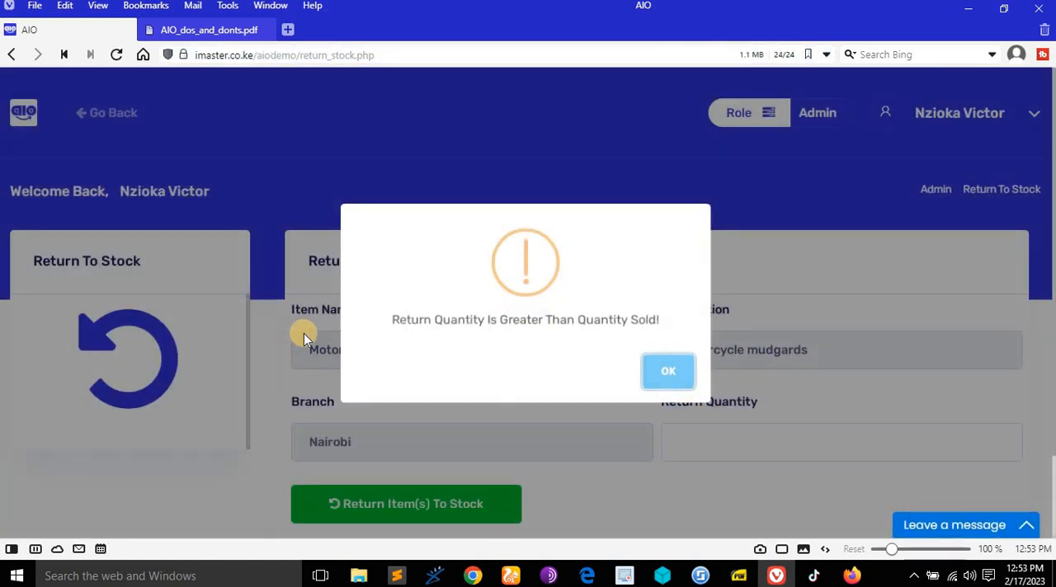
pyautogui.click(656, 360)
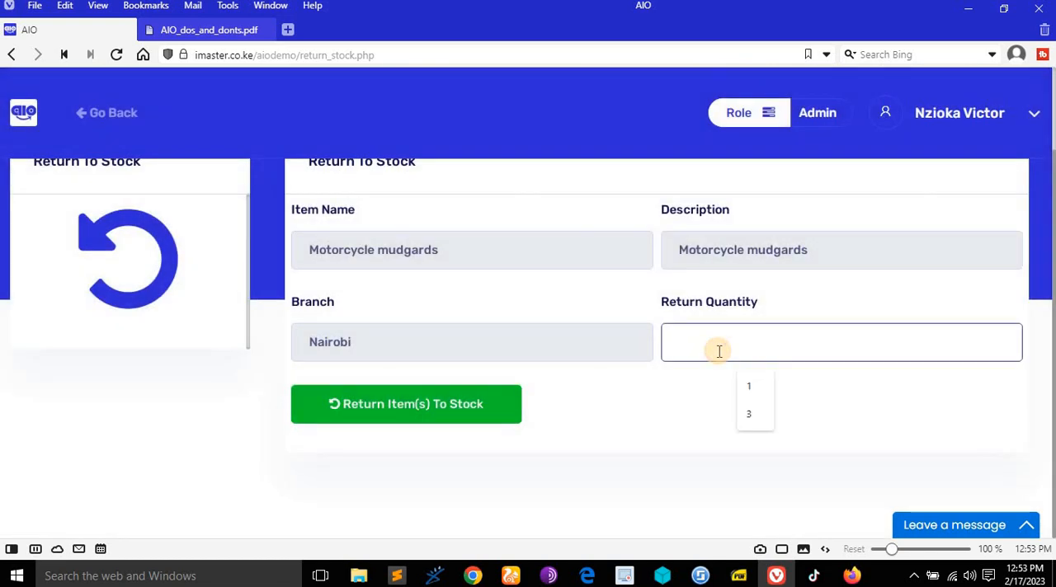
# - Return a quantity of 1 Motorcycle mudgards to stock and review the sale's updated details in the report
pyautogui.write('1')
pyautogui.click(450, 402)
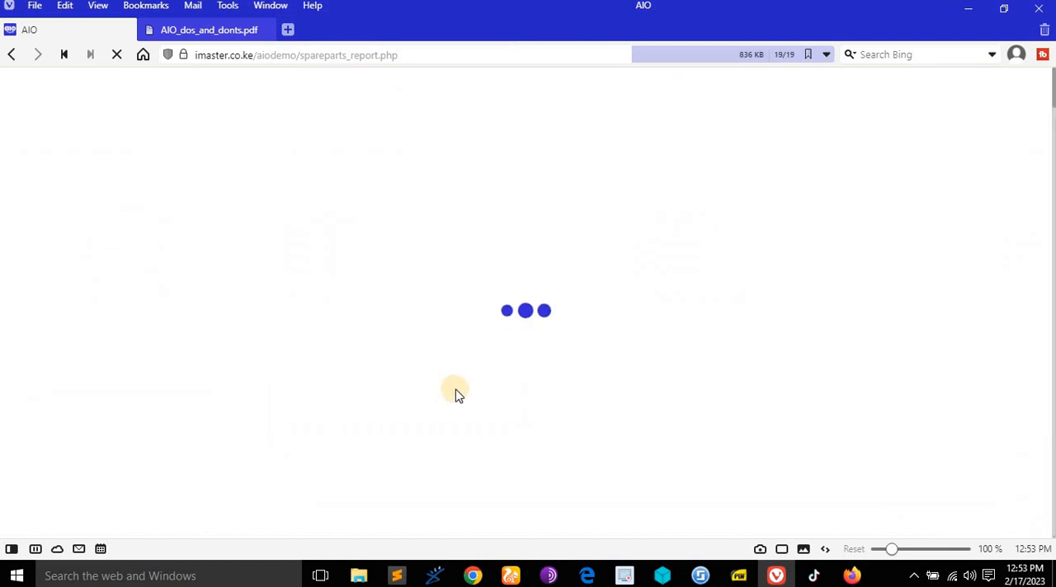
pyautogui.scroll(-4, 460, 389)
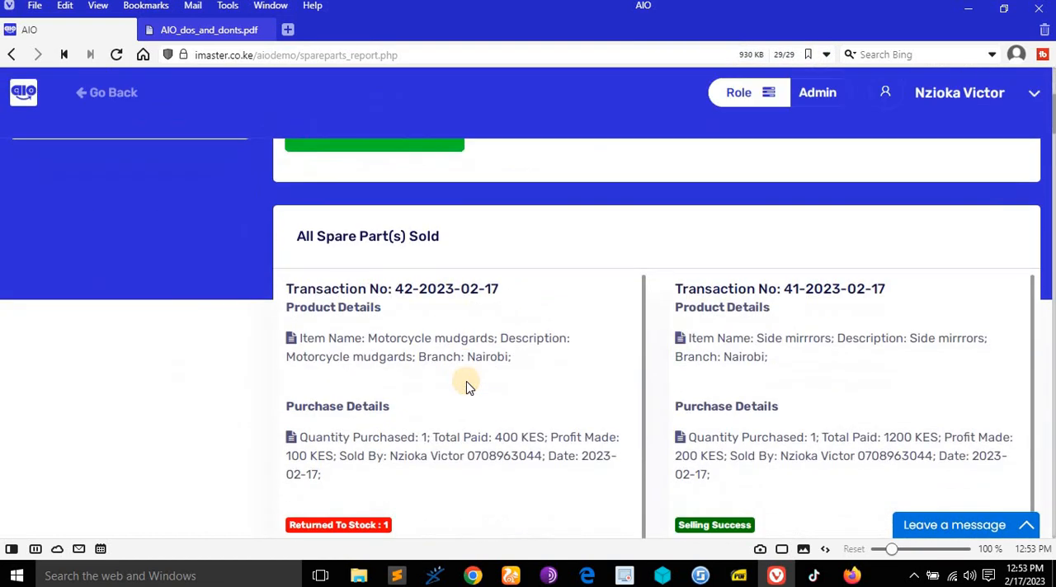
pyautogui.scroll(-2, 466, 388)
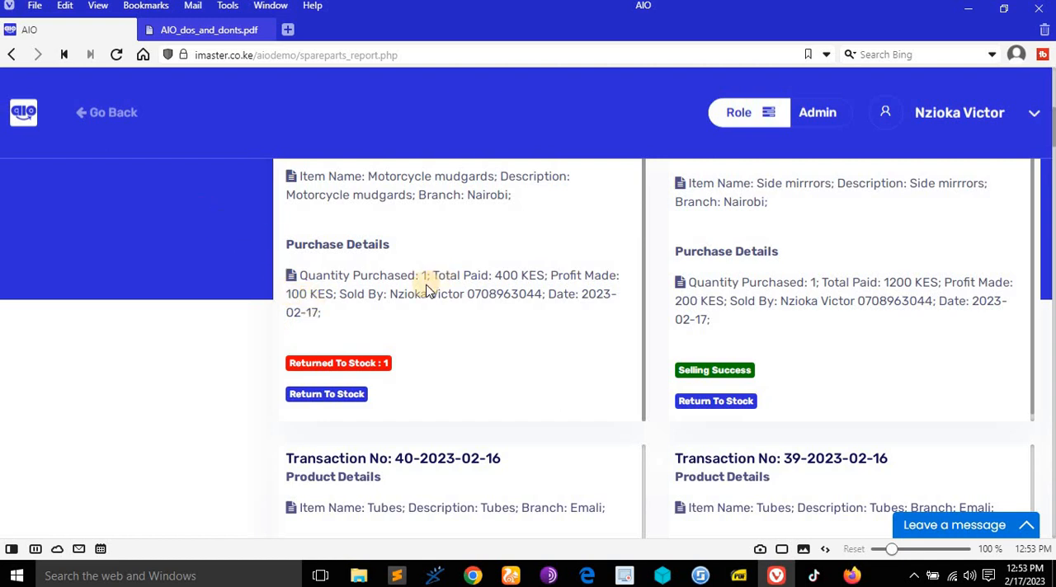
# - Check the Motorcycle mudgards quantity on the spare parts page and go back to the dashboard
pyautogui.click(105, 114)
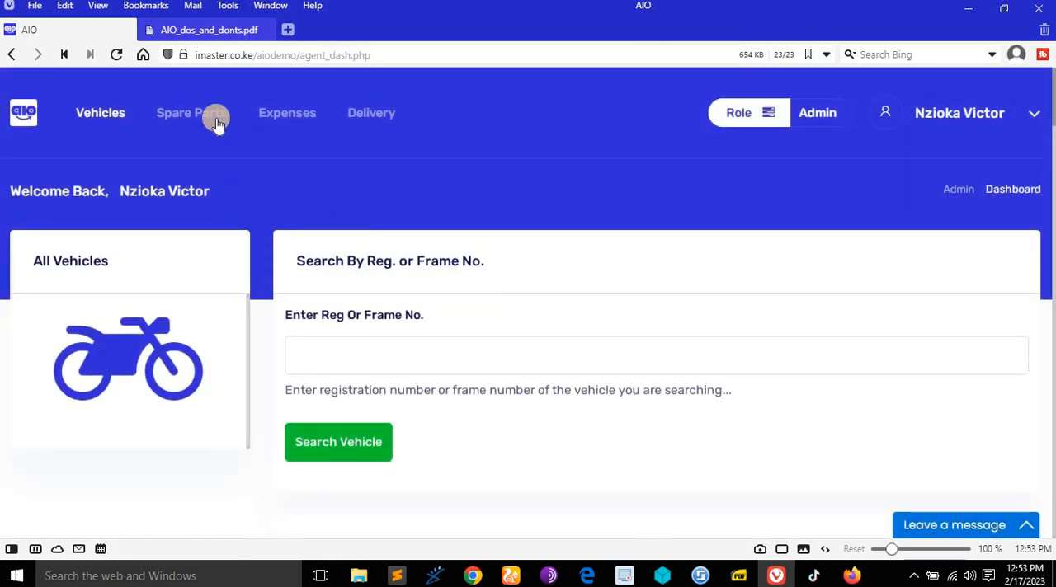
pyautogui.click(218, 122)
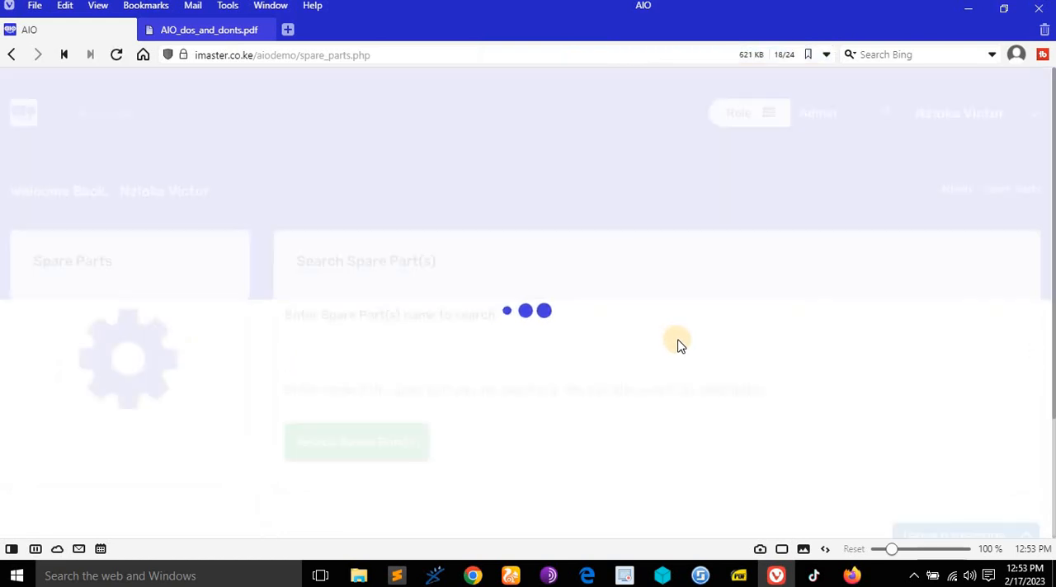
pyautogui.scroll(-5, 677, 344)
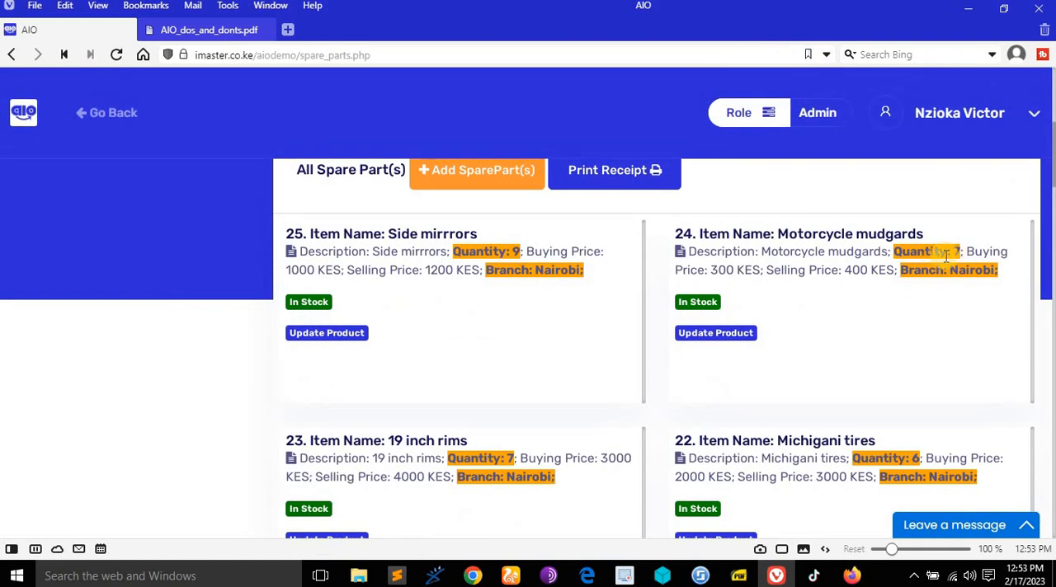
pyautogui.click(113, 113)
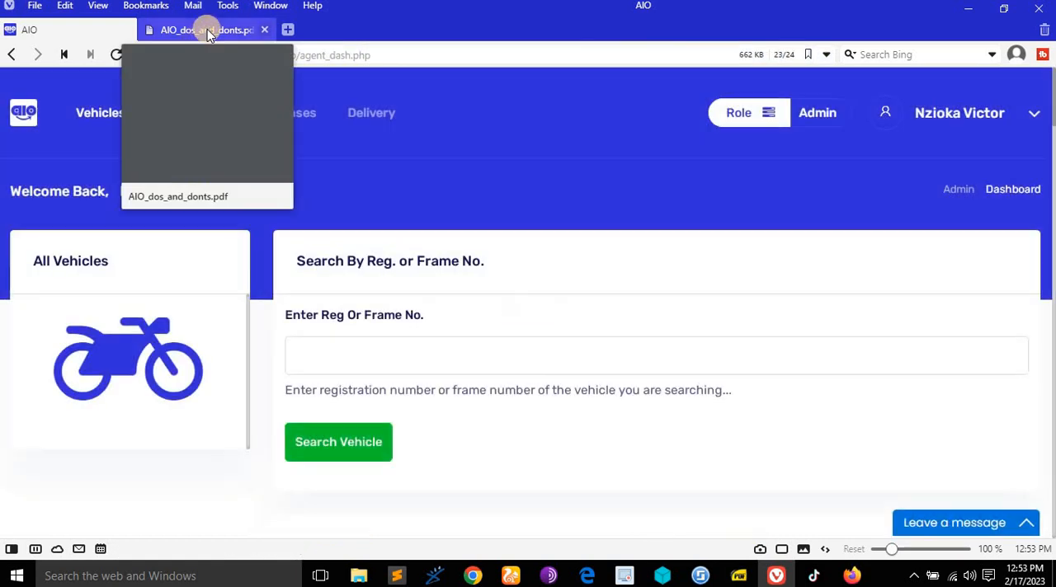
# - Consult the rights document on searching spare parts sales and reopen the spare parts sales report
pyautogui.click(207, 32)
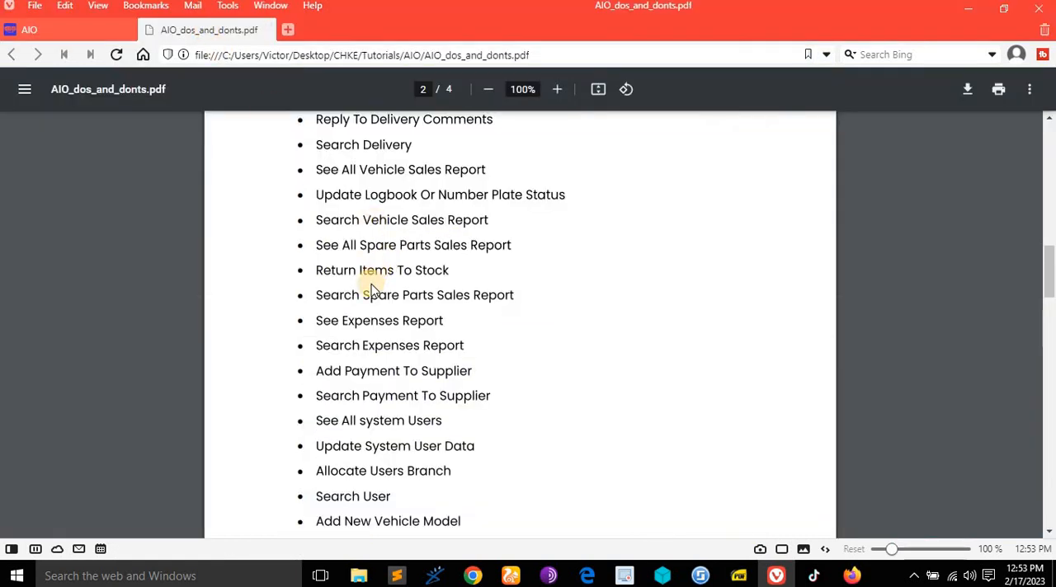
pyautogui.click(72, 31)
pyautogui.click(956, 130)
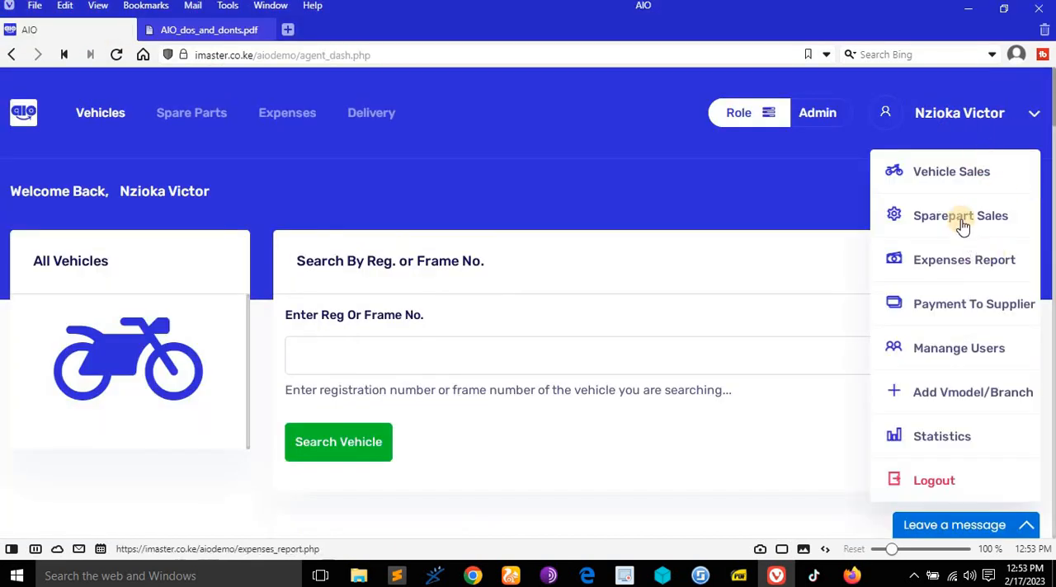
pyautogui.click(960, 217)
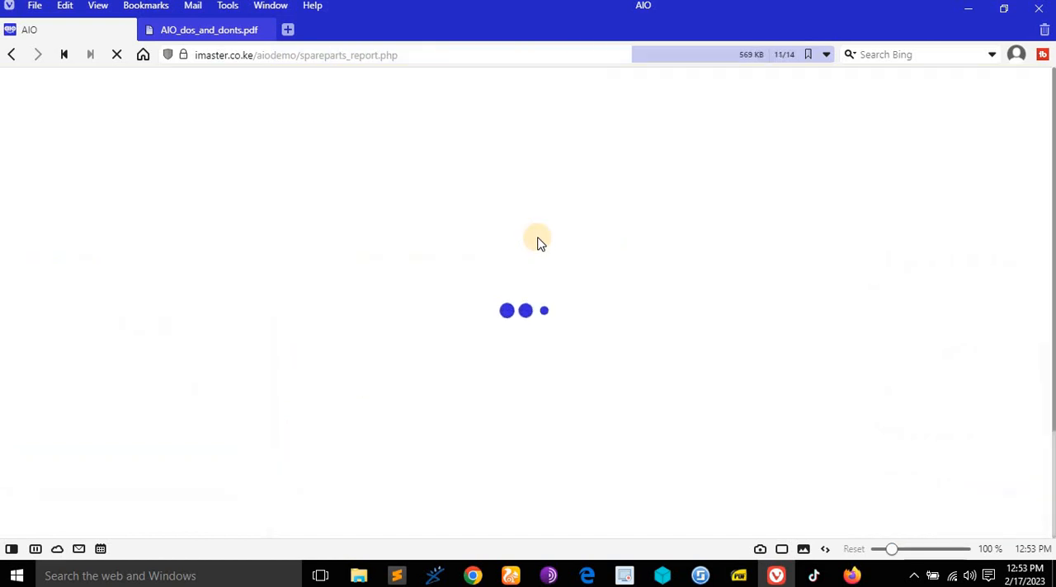
pyautogui.scroll(-3, 614, 281)
pyautogui.scroll(2, 506, 194)
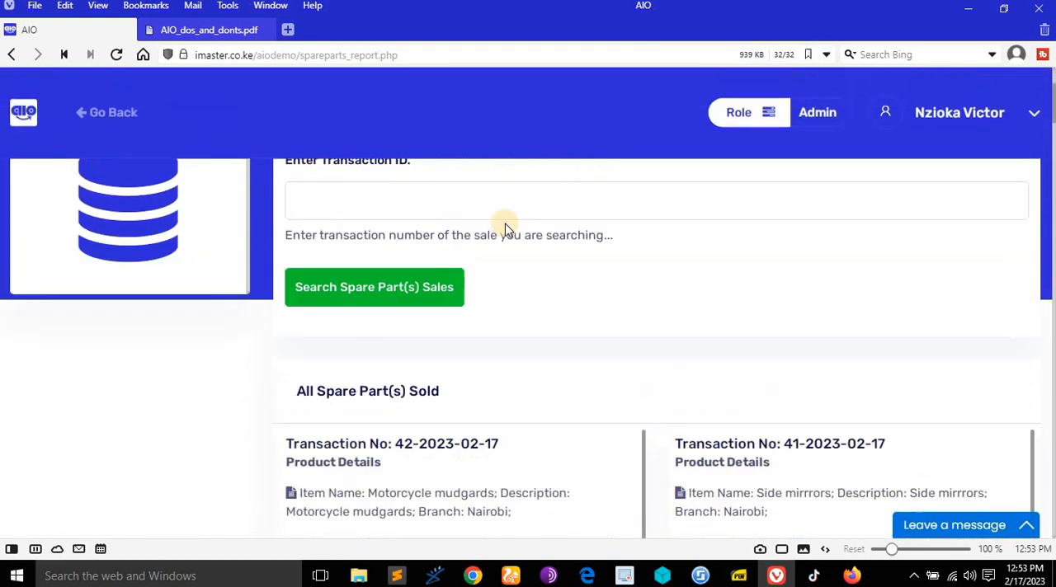
# - Try searching the spare parts sales by the item name "tube"
pyautogui.click(444, 283)
pyautogui.scroll(-5, 444, 283)
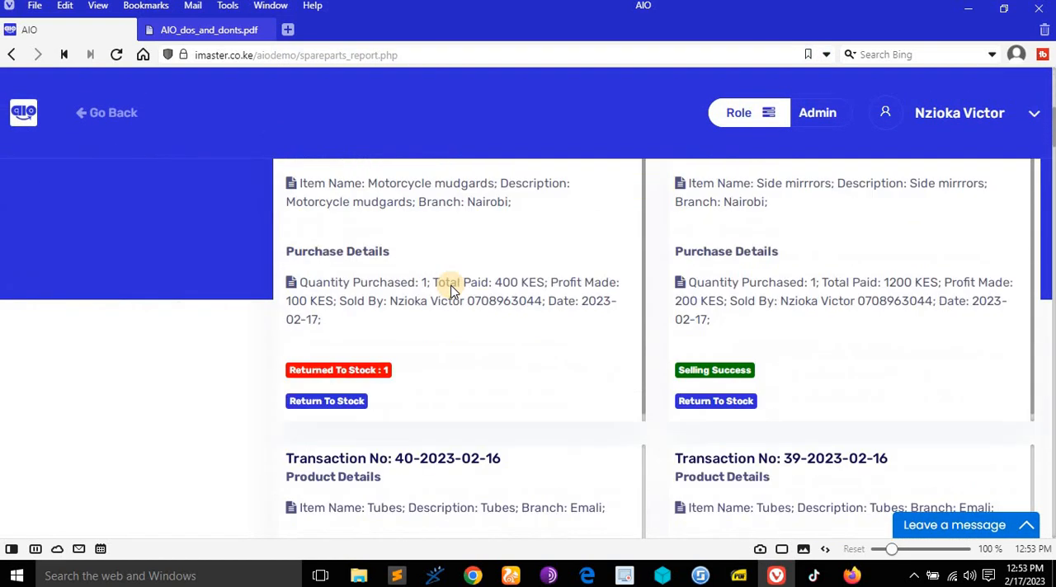
pyautogui.scroll(4, 452, 284)
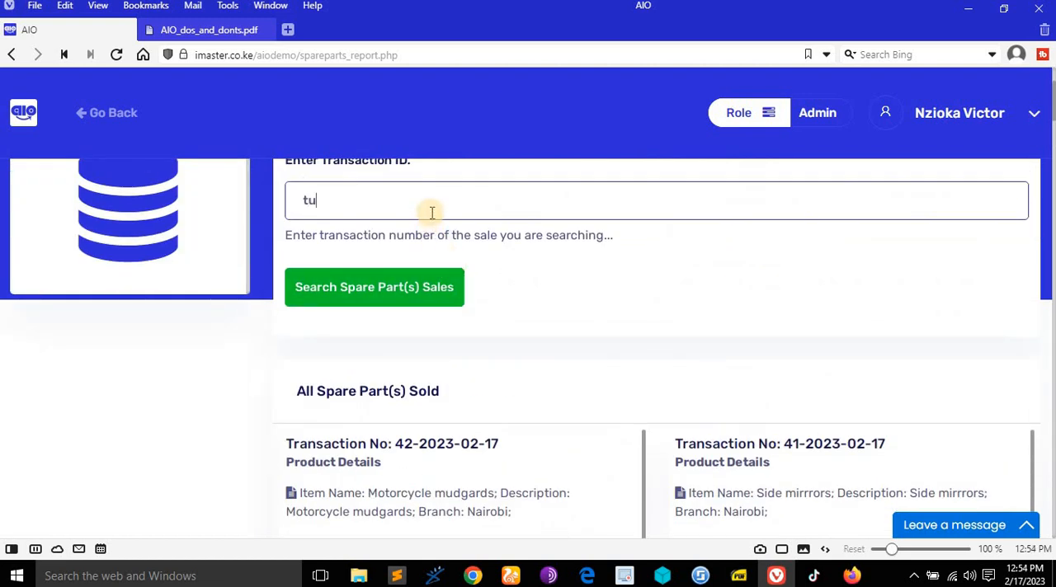
pyautogui.write('tube')
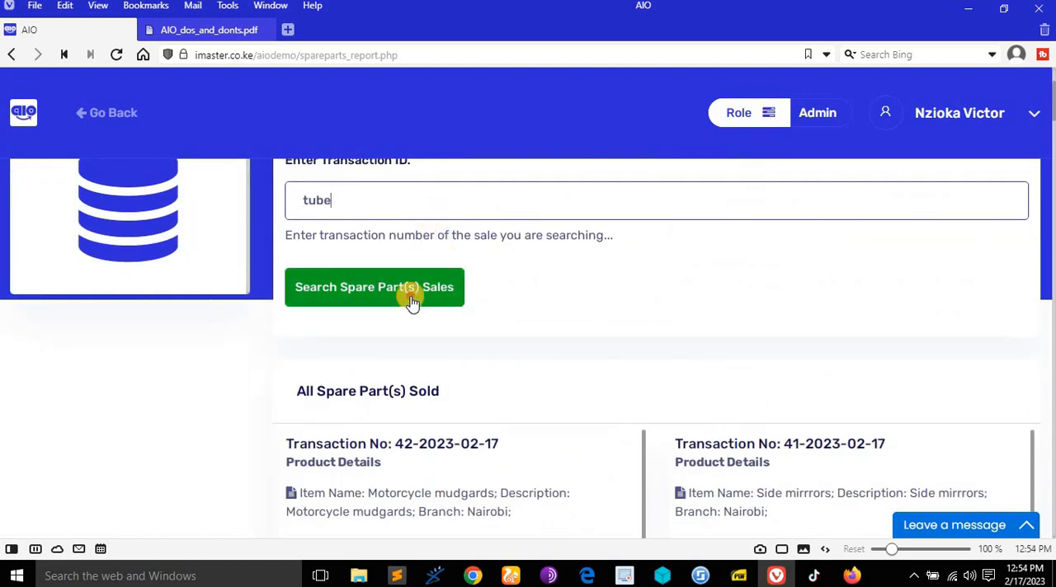
pyautogui.click(412, 302)
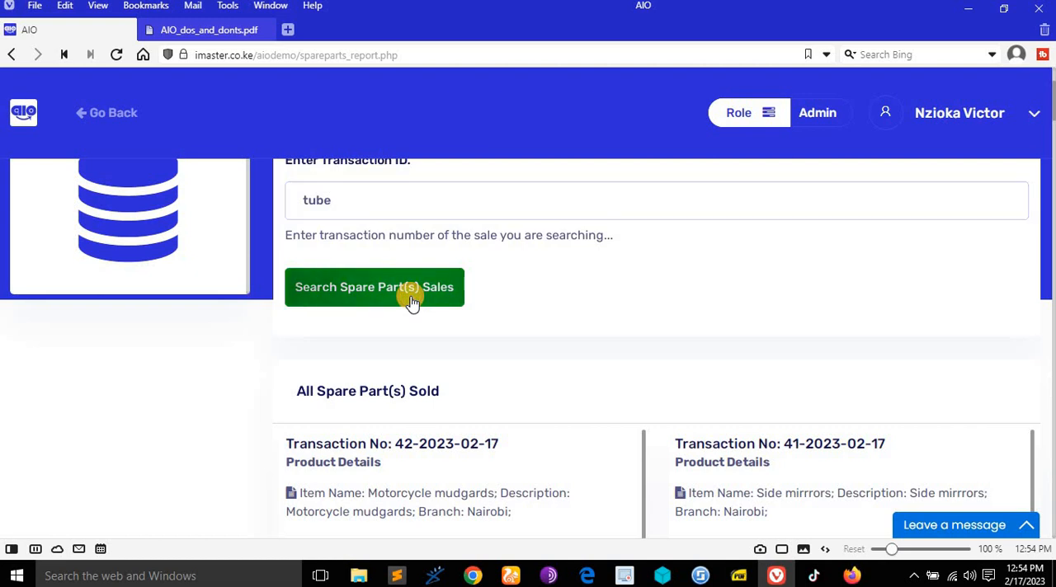
# - Search the spare parts sales by transaction ID 18, review the matching sale and go back to the dashboard
pyautogui.click(389, 195)
pyautogui.write('18')
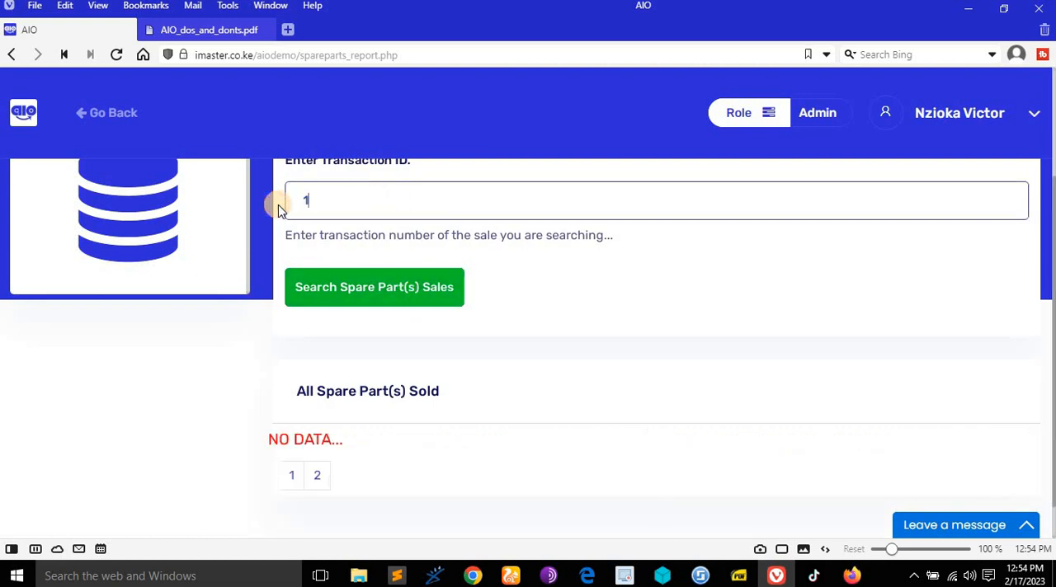
pyautogui.click(381, 285)
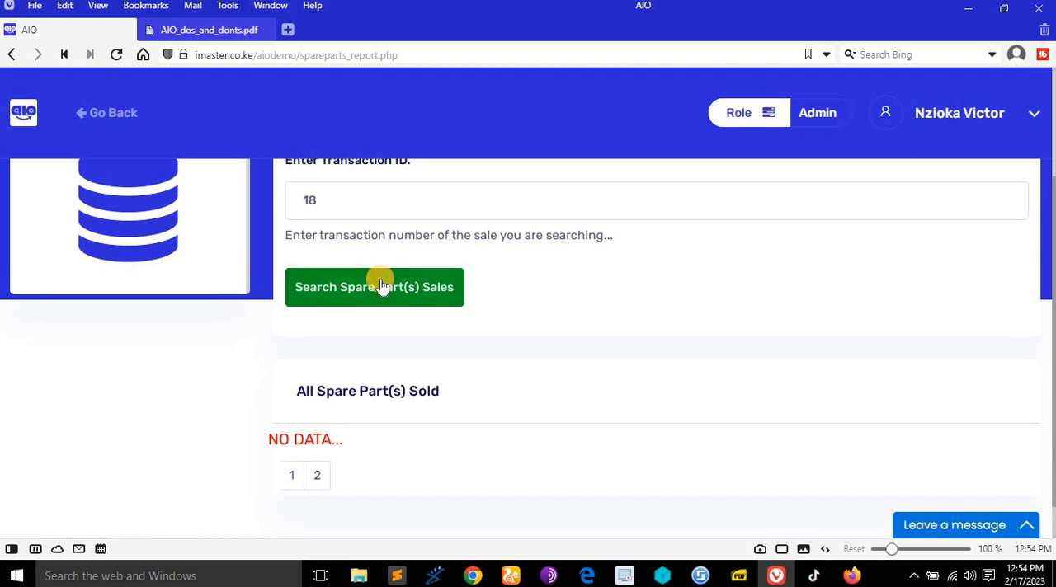
pyautogui.scroll(-2, 418, 325)
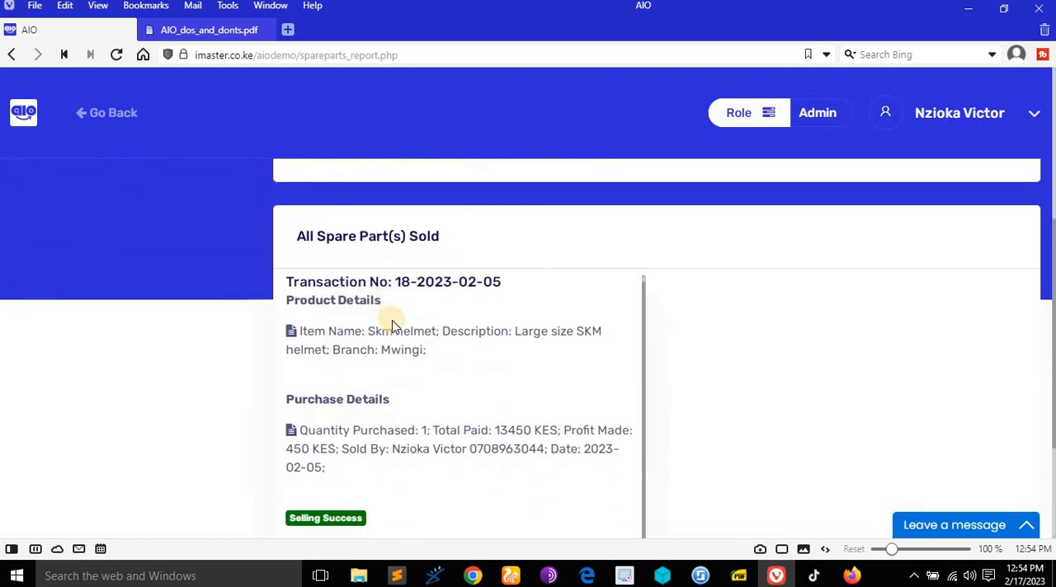
pyautogui.click(122, 115)
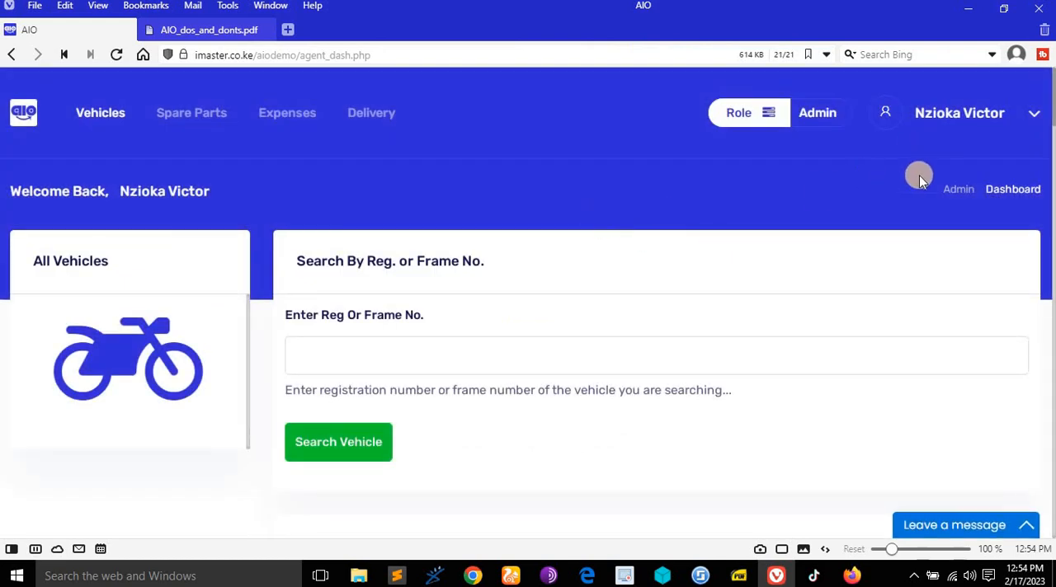
# - Consult the rights document on the expenses report and open the expenses report in the admin account
pyautogui.click(245, 30)
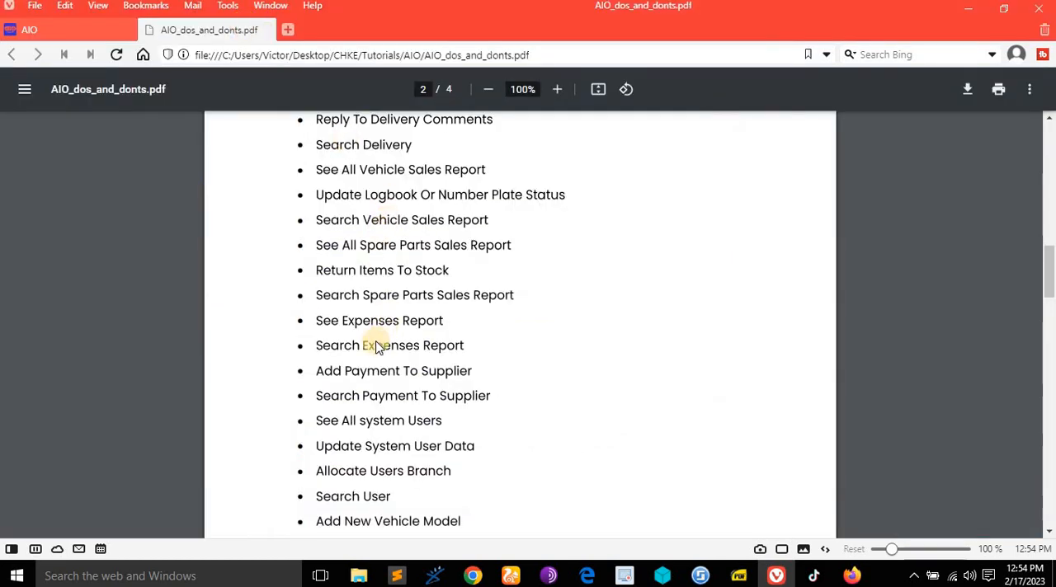
pyautogui.scroll(-1, 381, 346)
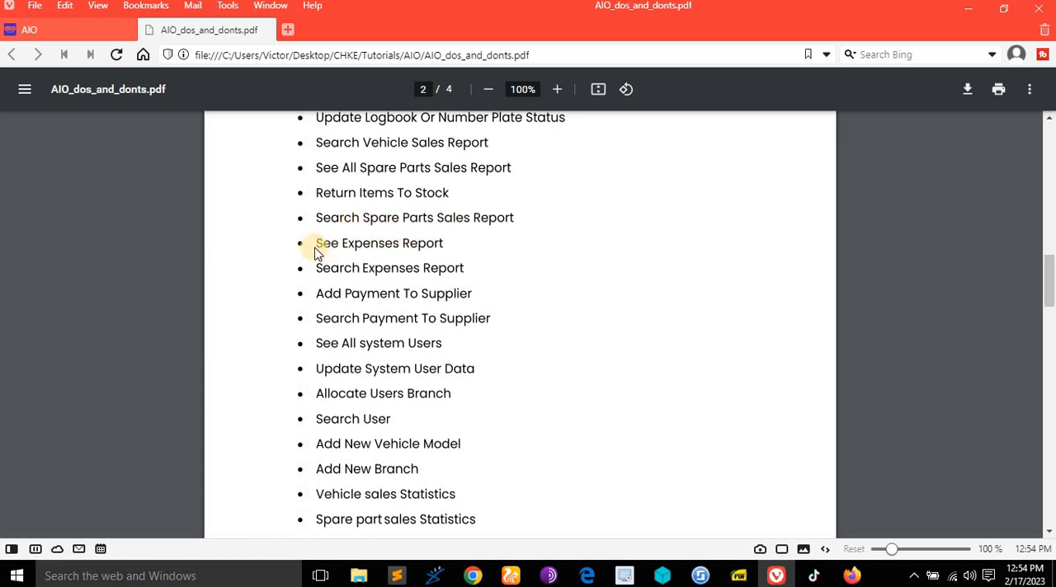
pyautogui.click(74, 22)
pyautogui.click(978, 119)
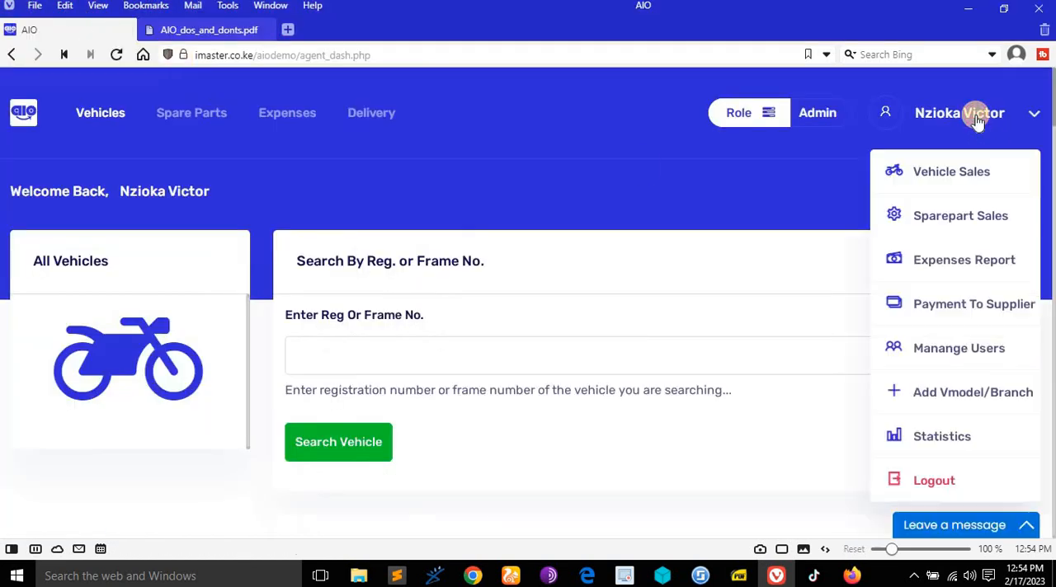
pyautogui.click(950, 265)
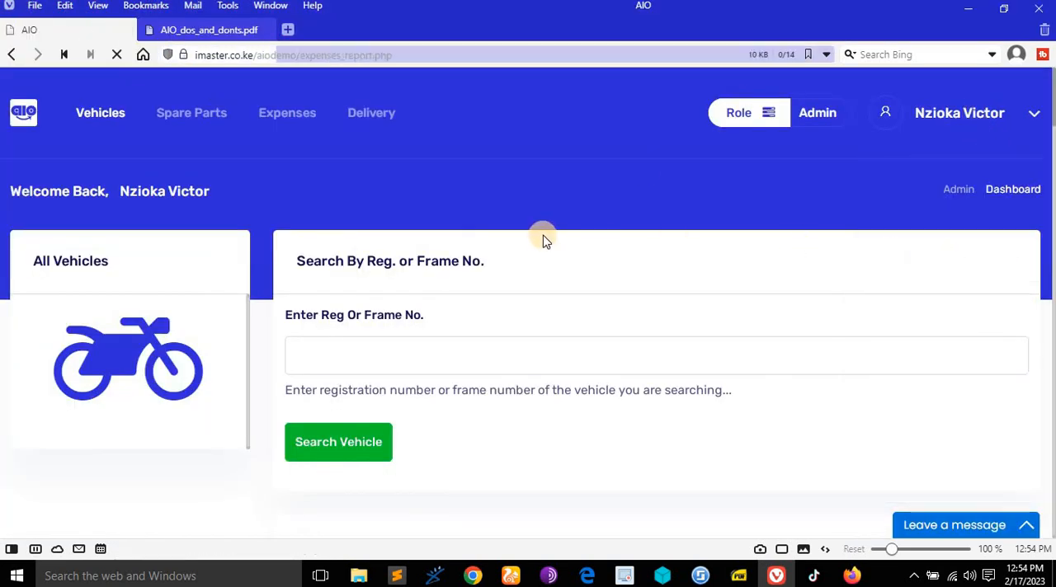
# - Review the expense entries with their reasons, amounts and branches, and the expense ID search field
pyautogui.scroll(-5, 731, 315)
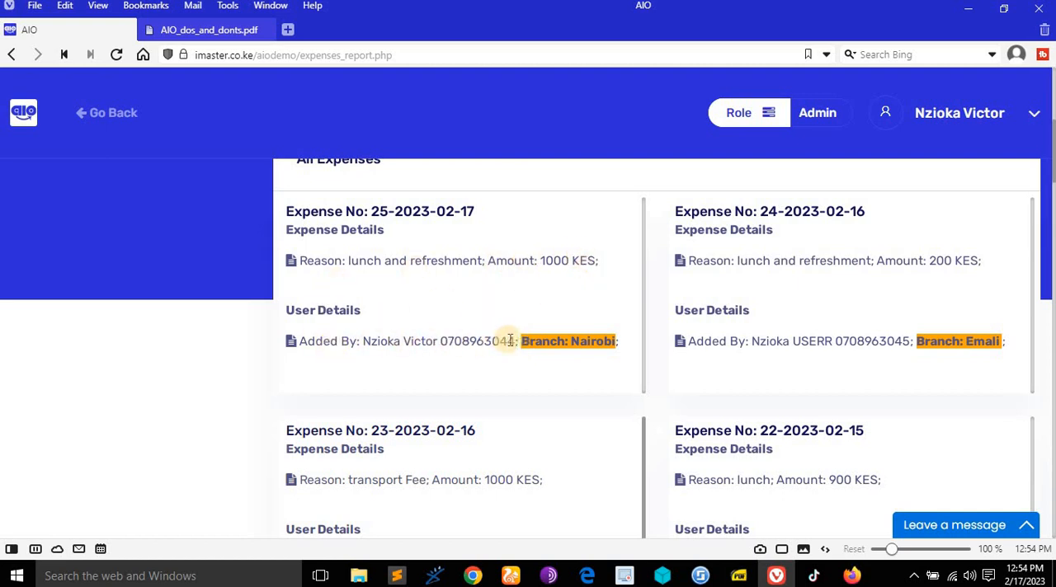
pyautogui.scroll(4, 542, 342)
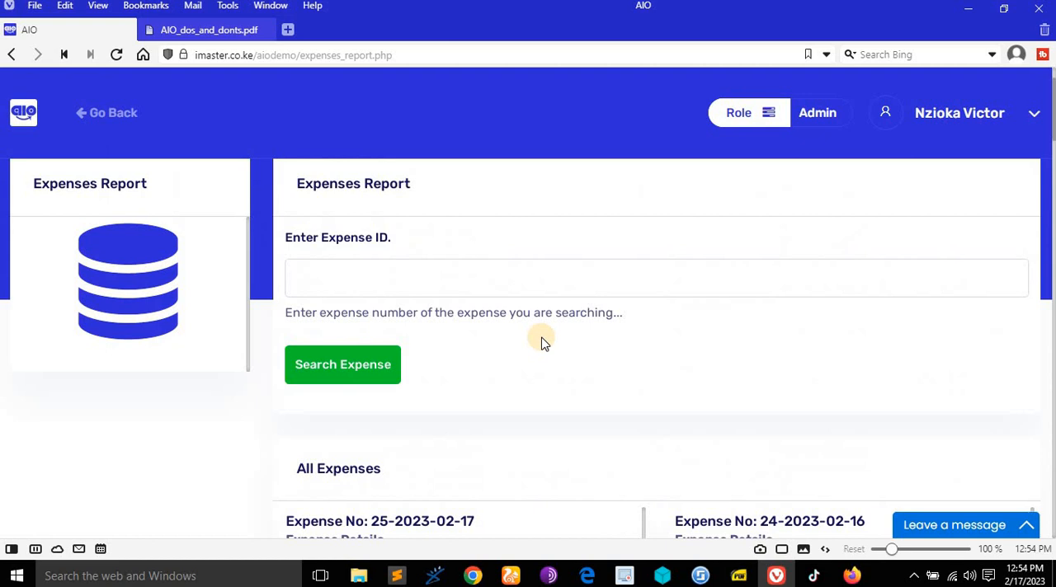
pyautogui.click(452, 275)
pyautogui.scroll(-1, 629, 324)
pyautogui.scroll(-15, 629, 322)
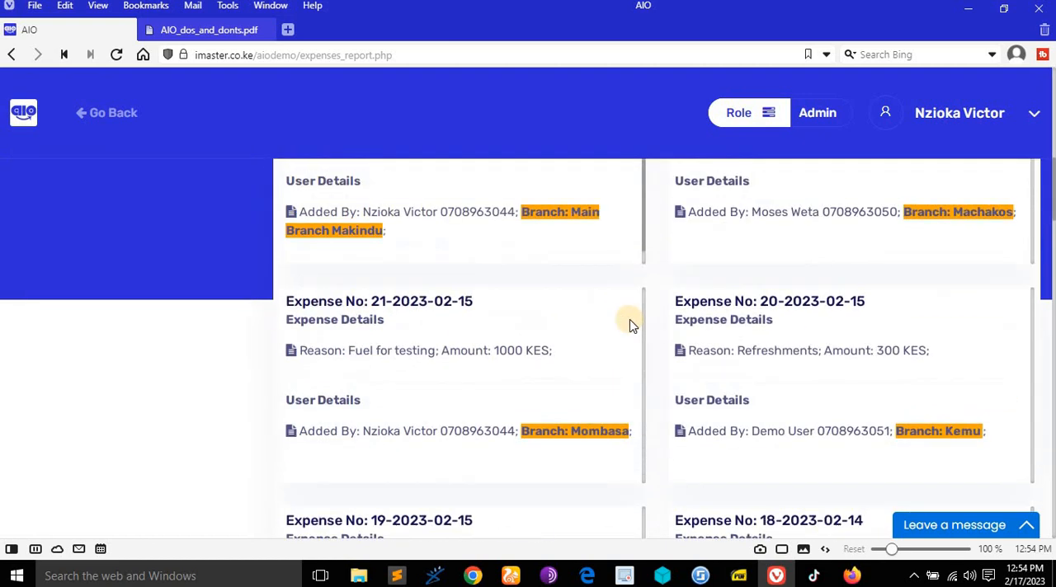
pyautogui.scroll(5, 629, 322)
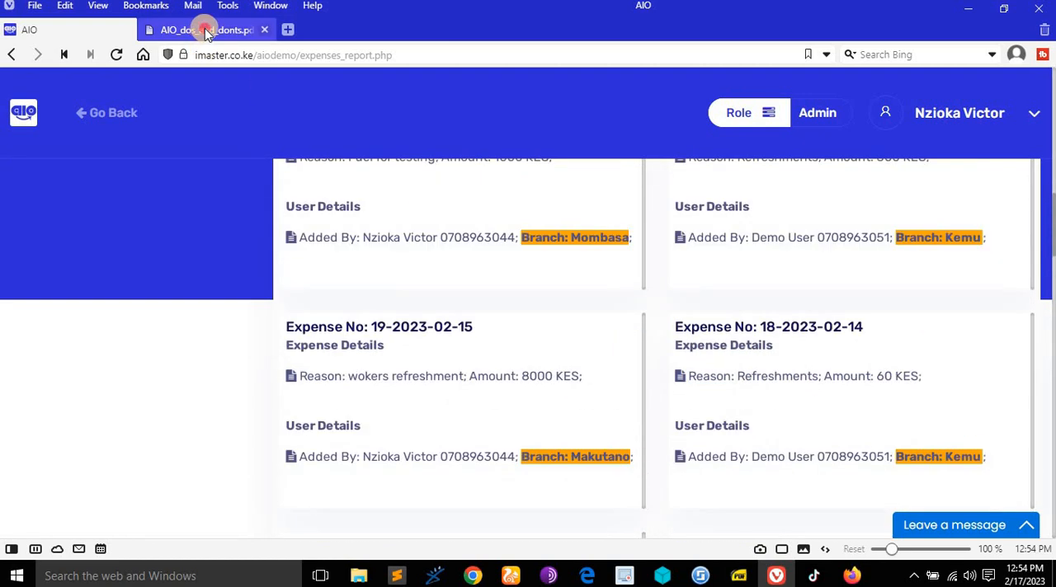
# - Check the rights document for supplier payments, go back to the dashboard and open the Payment To Supplier page
pyautogui.click(194, 30)
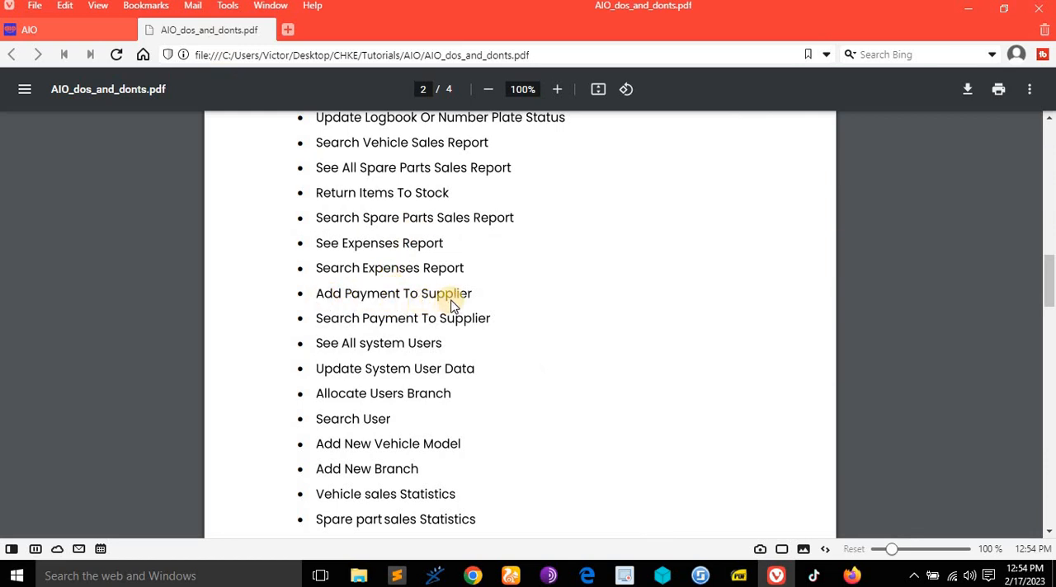
pyautogui.click(78, 33)
pyautogui.scroll(5, 602, 181)
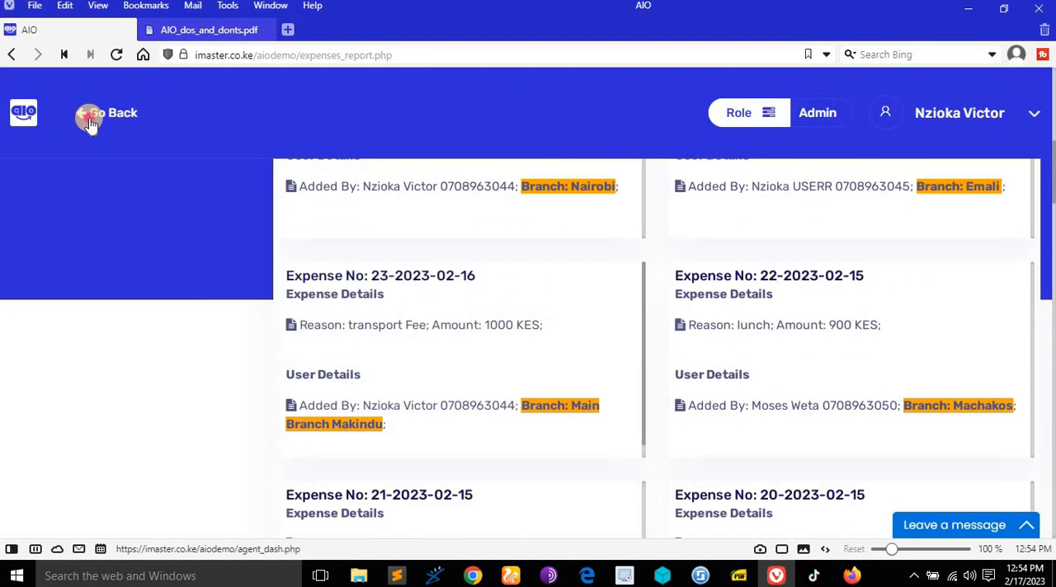
pyautogui.click(89, 118)
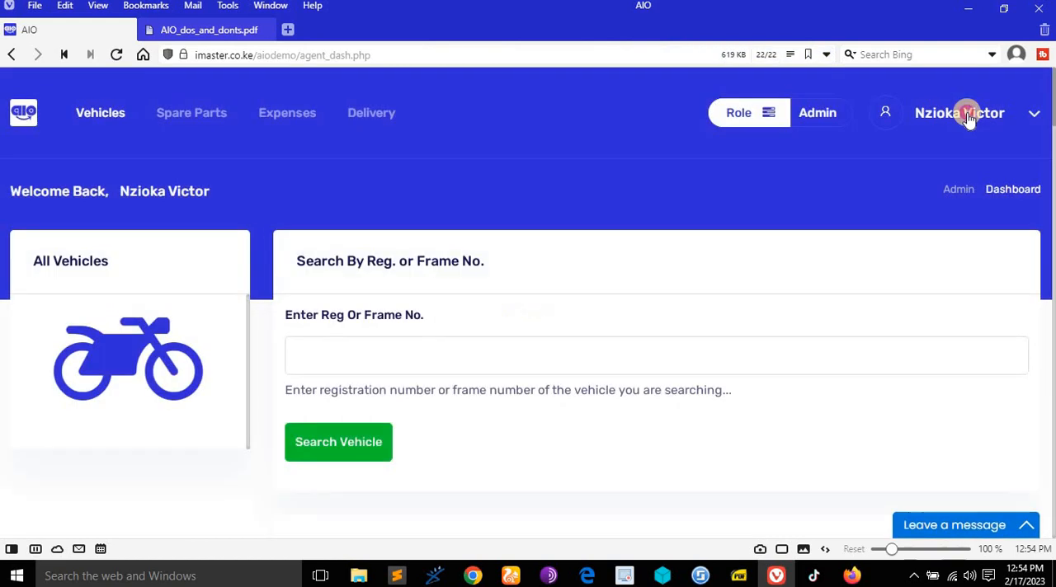
pyautogui.click(961, 113)
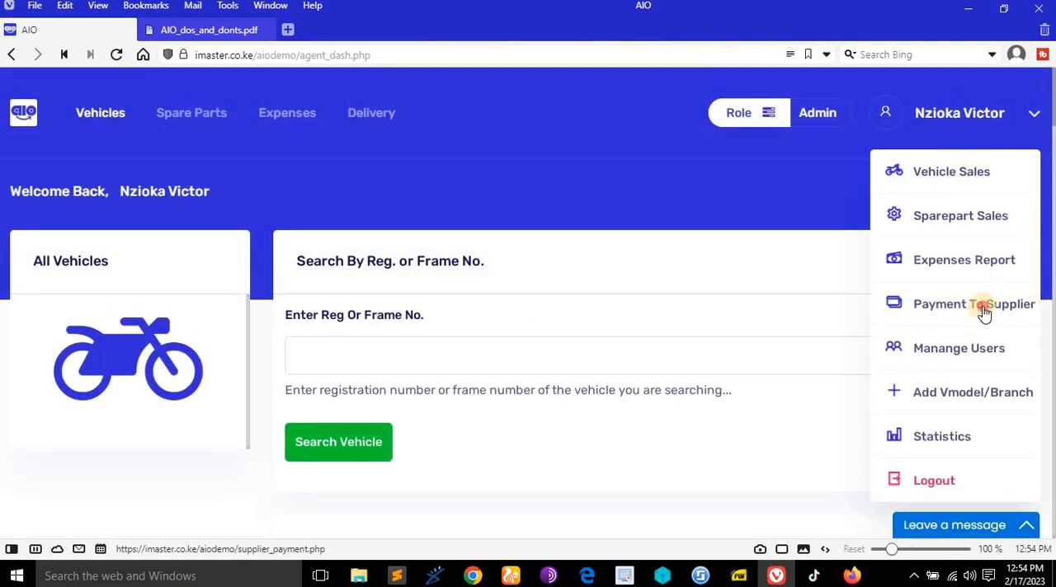
pyautogui.click(983, 310)
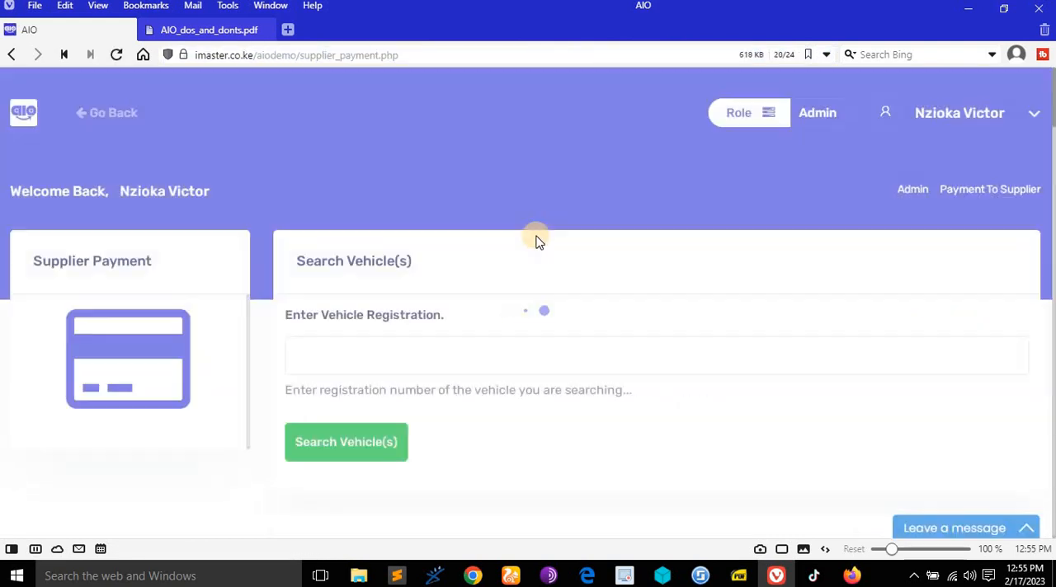
# - Examine the vehicle list on the supplier payment page for each vehicle's details and supplier payment status
pyautogui.scroll(-3, 594, 275)
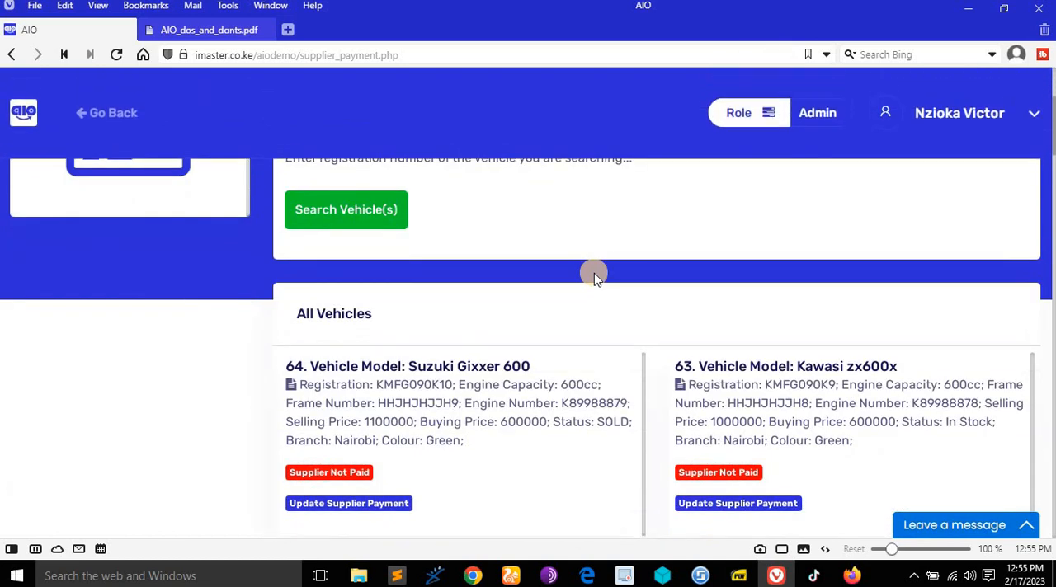
pyautogui.scroll(-2, 594, 273)
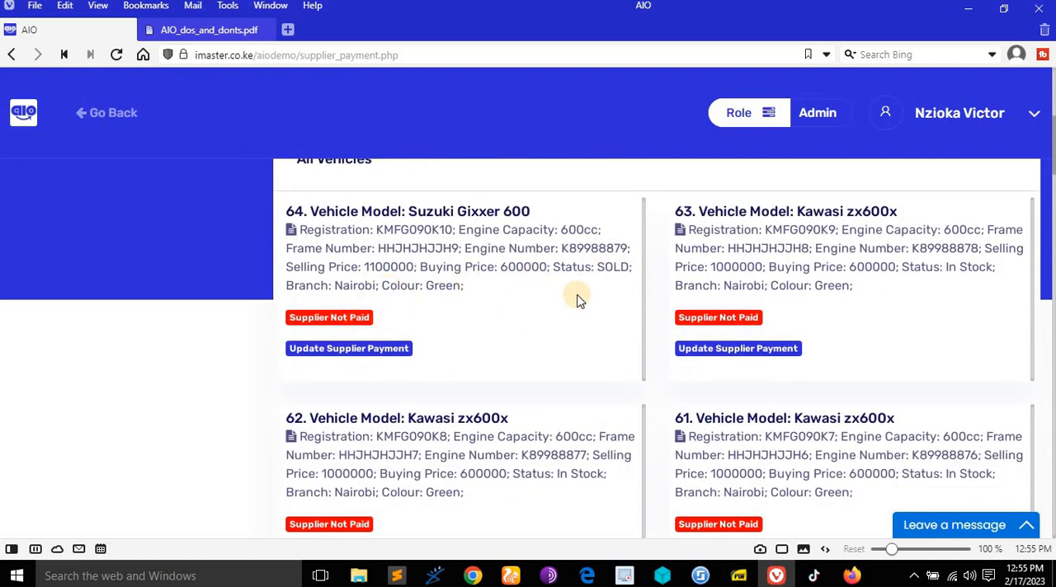
pyautogui.scroll(-2, 578, 297)
pyautogui.scroll(1, 580, 294)
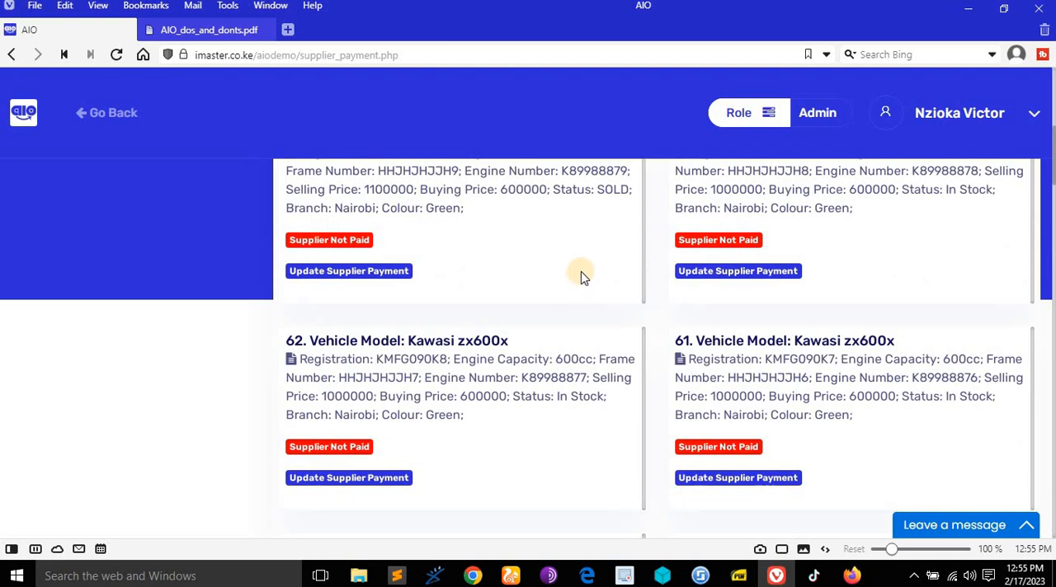
pyautogui.scroll(-2, 584, 271)
pyautogui.scroll(4, 569, 277)
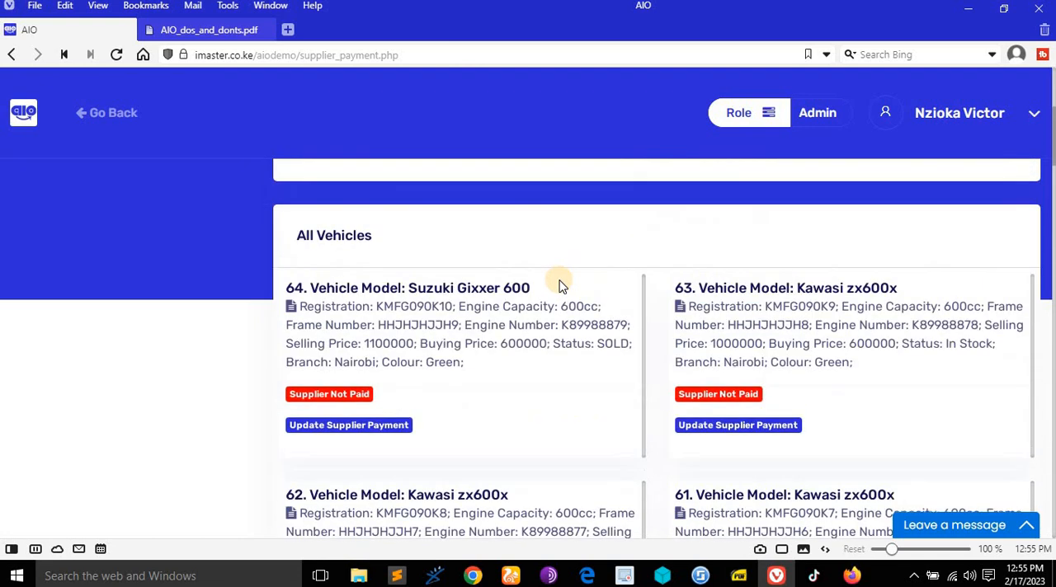
pyautogui.scroll(-2, 371, 338)
pyautogui.scroll(1, 377, 323)
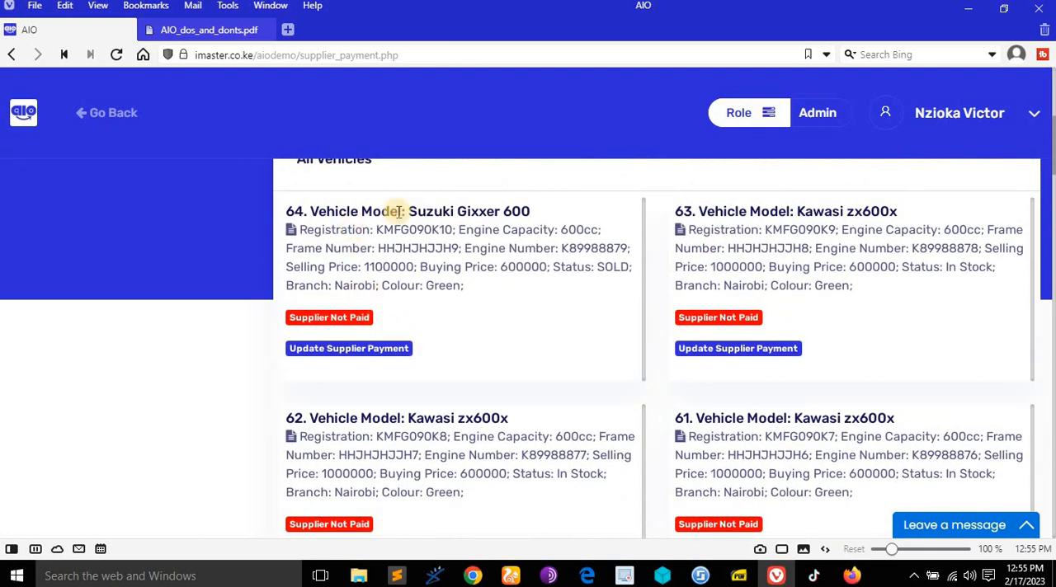
# - Update the supplier payment of vehicle 64, the Suzuki Gixxer 600, with the payment reference "National Bank 656778" and check its entry
pyautogui.click(334, 349)
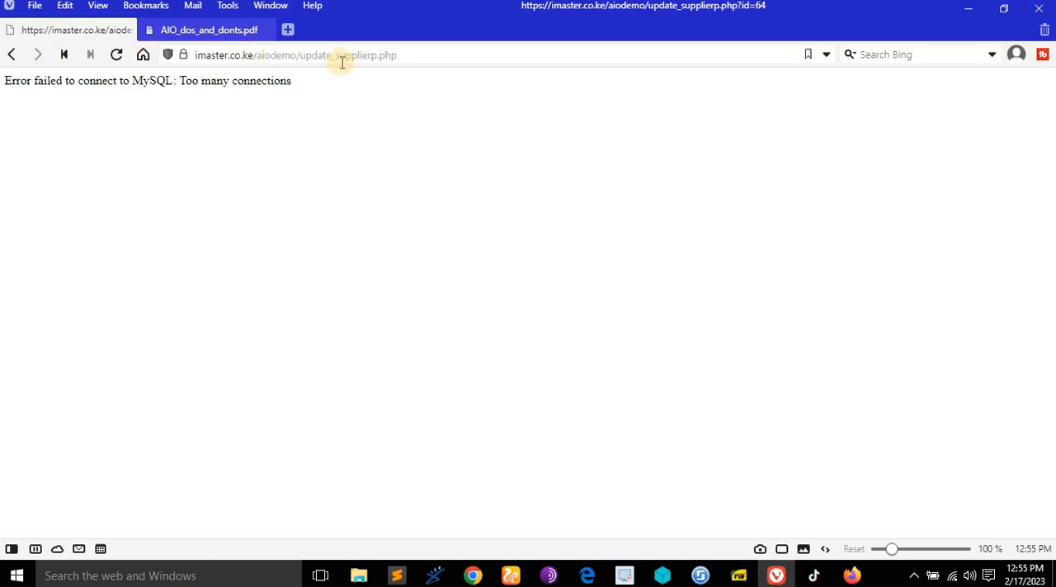
pyautogui.click(117, 54)
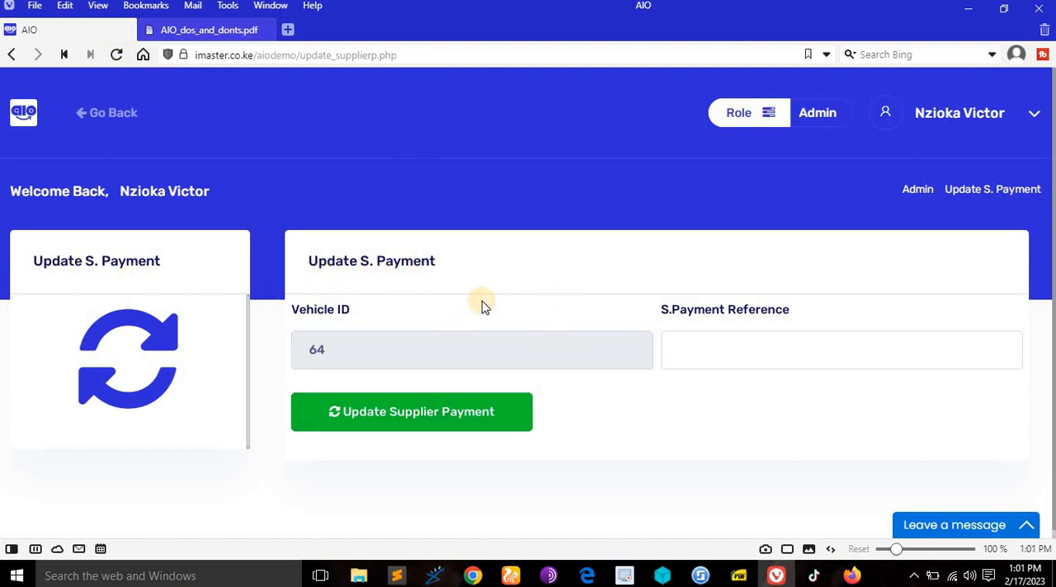
pyautogui.click(749, 349)
pyautogui.click(799, 402)
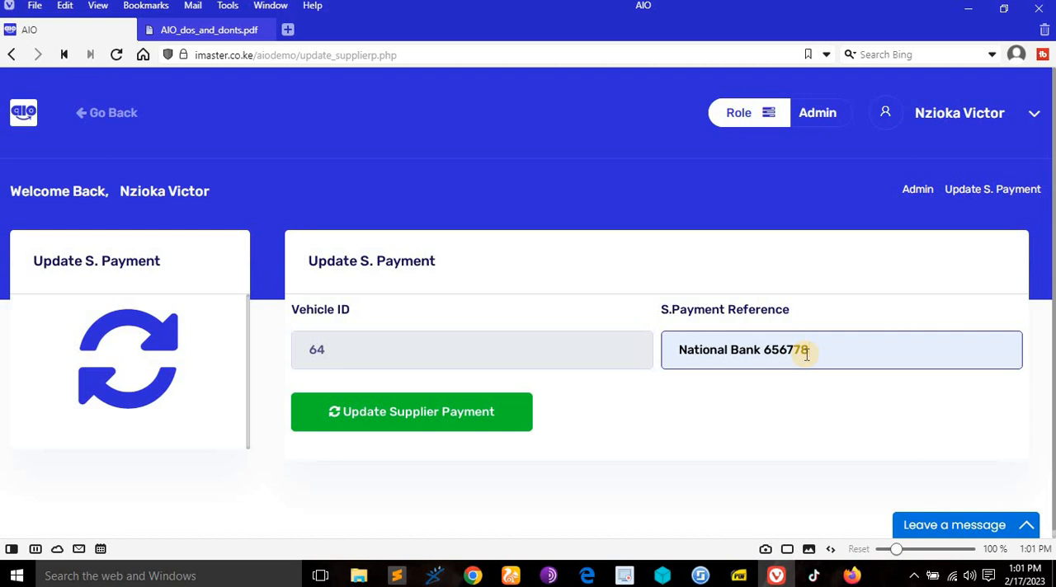
pyautogui.click(418, 423)
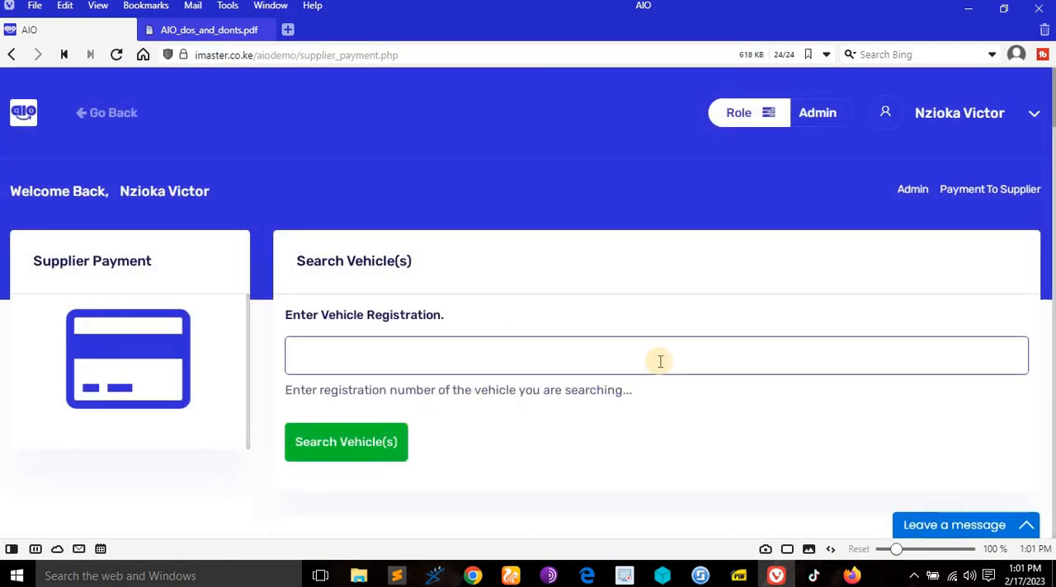
pyautogui.scroll(-5, 660, 362)
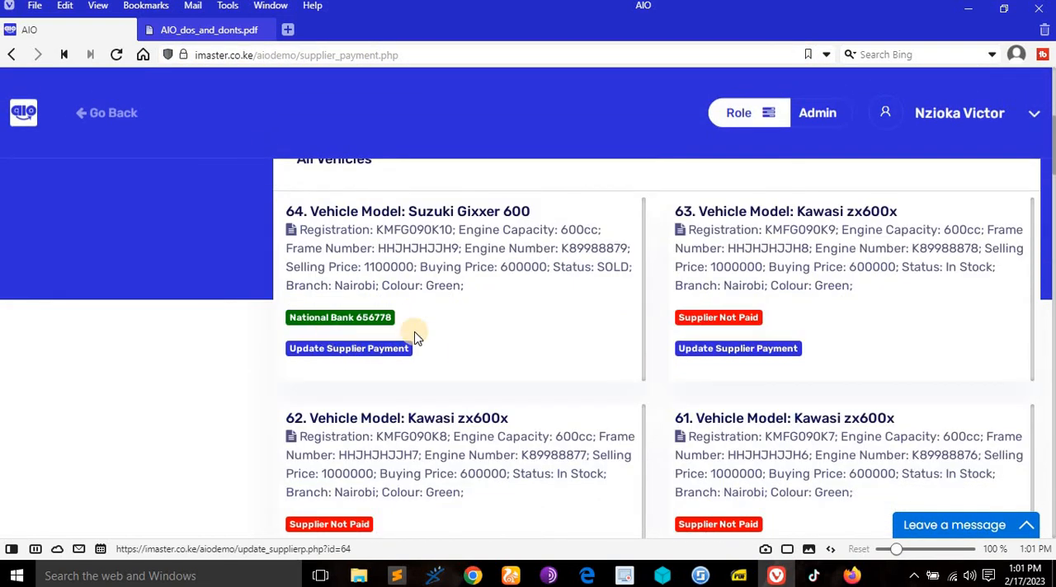
pyautogui.scroll(1, 412, 332)
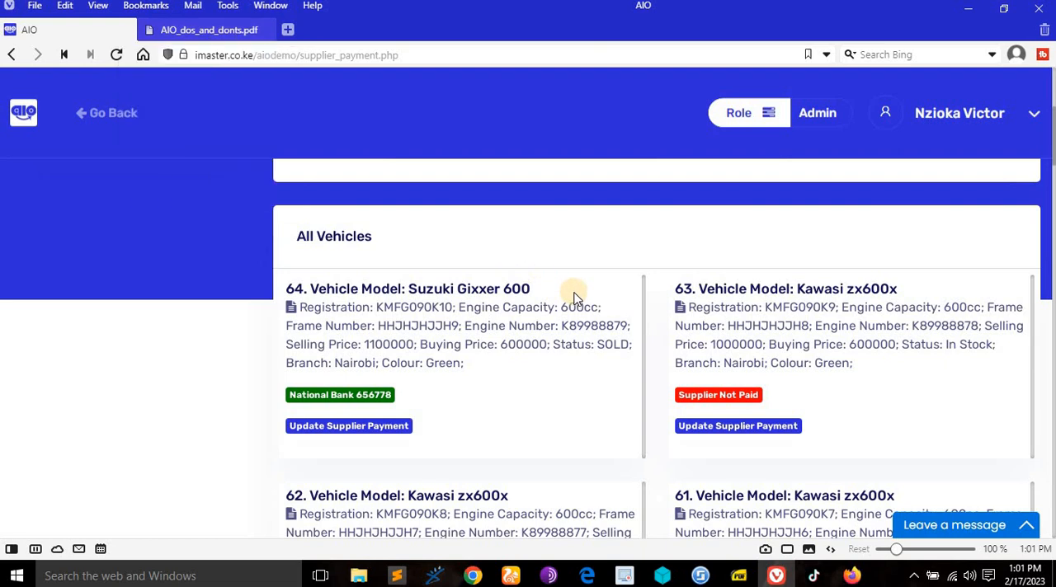
# - Consult the rights document on searching supplier payments, and search the supplier payment vehicles for "suzuki"
pyautogui.moveTo(184, 31)
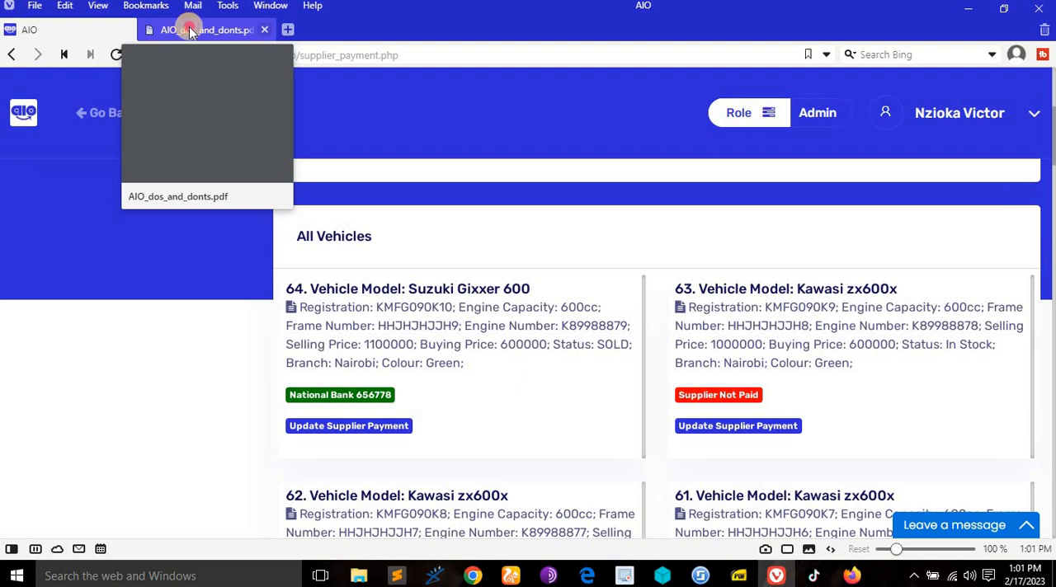
pyautogui.click(190, 31)
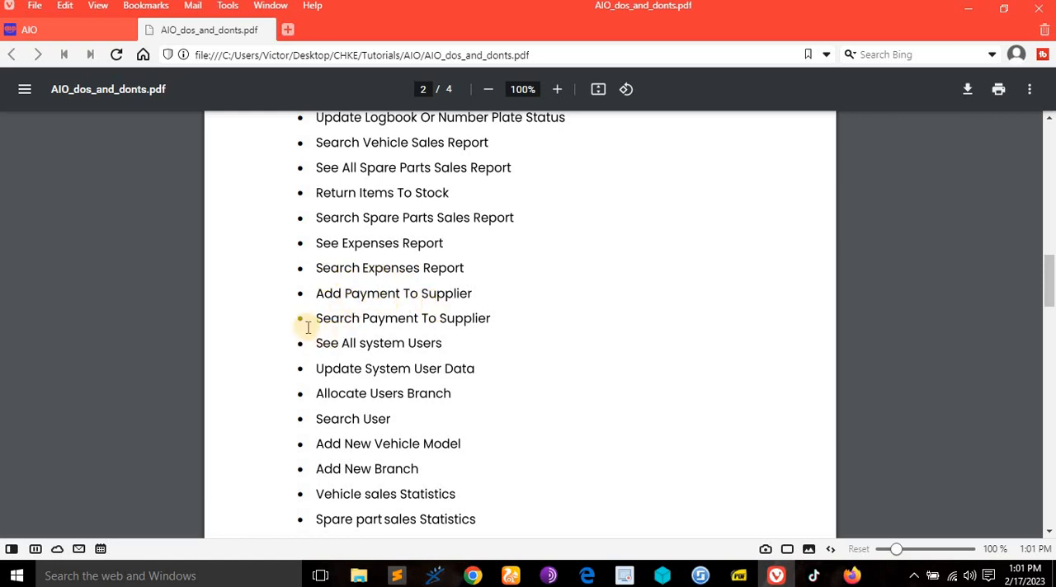
pyautogui.click(33, 30)
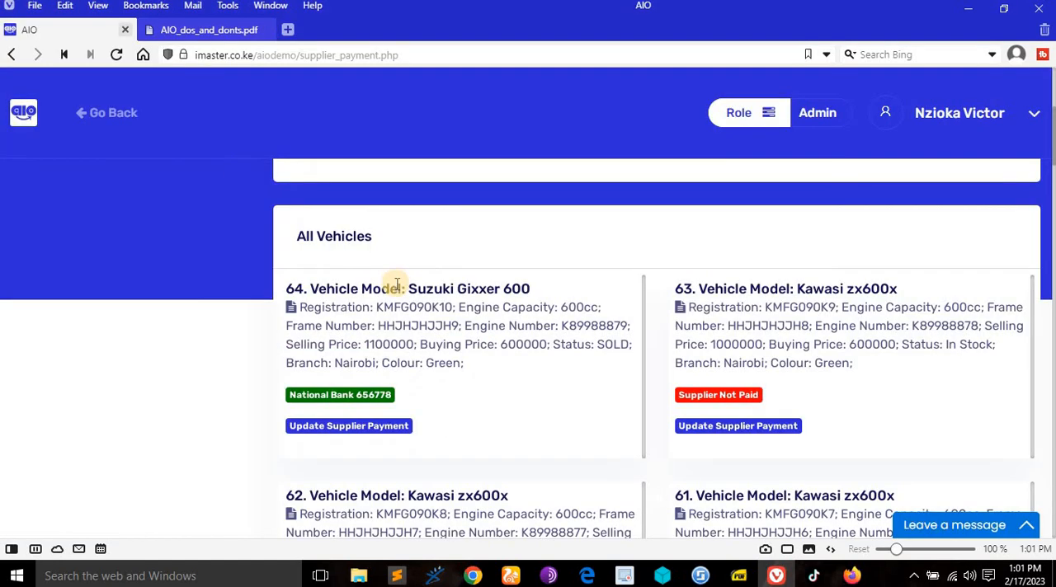
pyautogui.scroll(3, 494, 305)
pyautogui.click(474, 283)
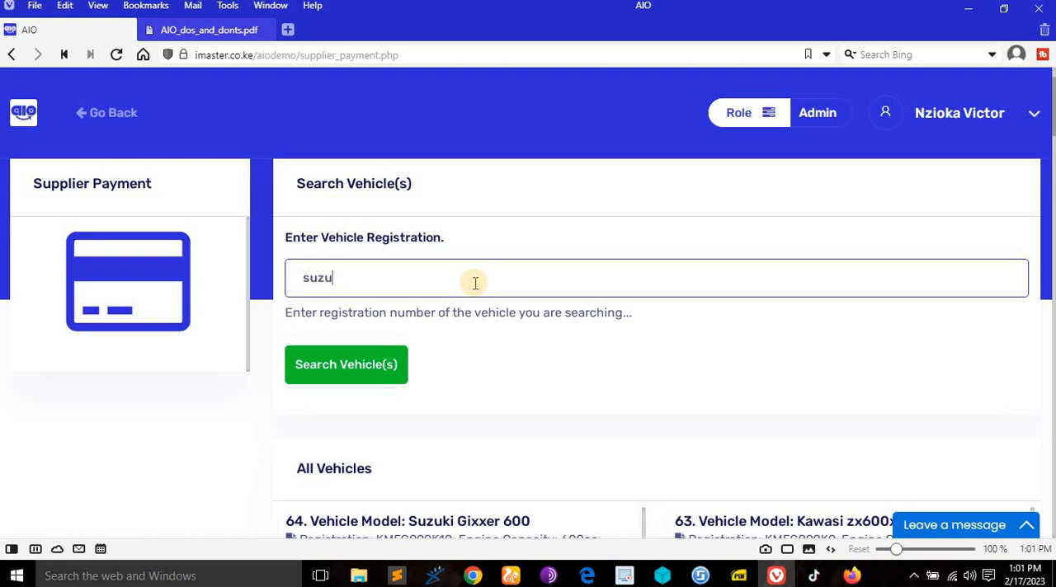
pyautogui.click(318, 373)
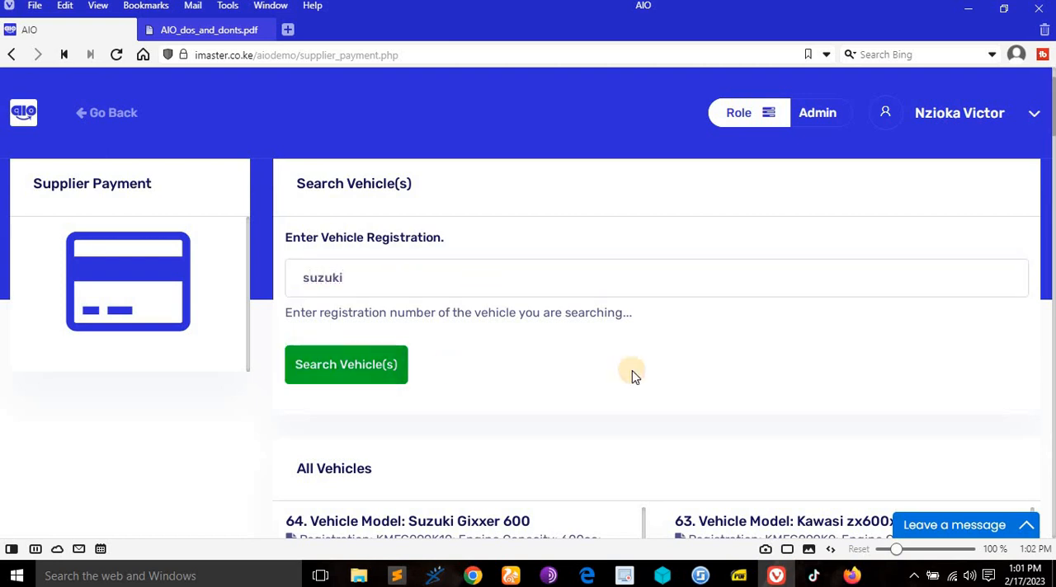
pyautogui.scroll(-3, 632, 370)
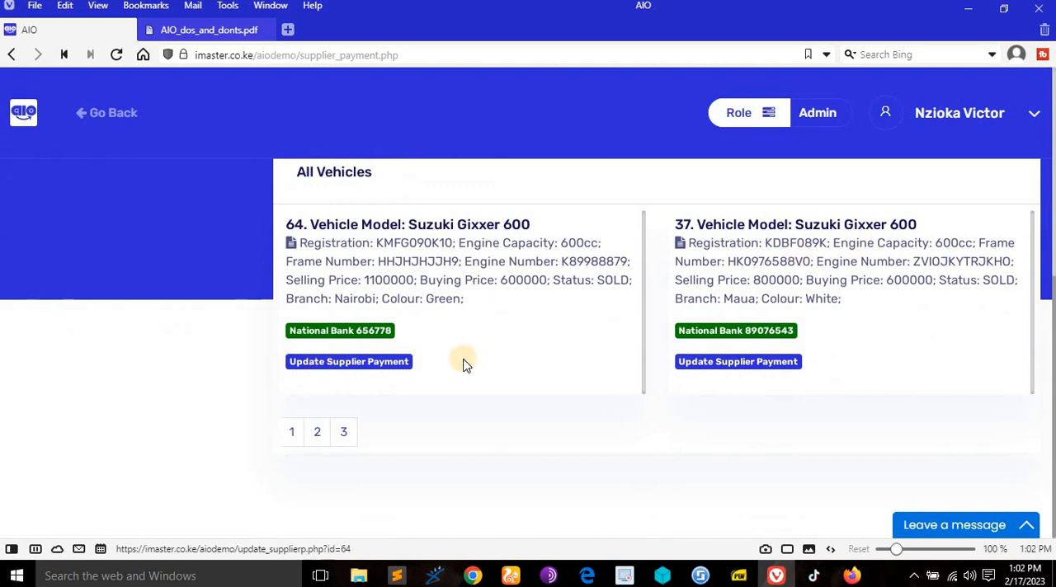
pyautogui.scroll(3, 402, 382)
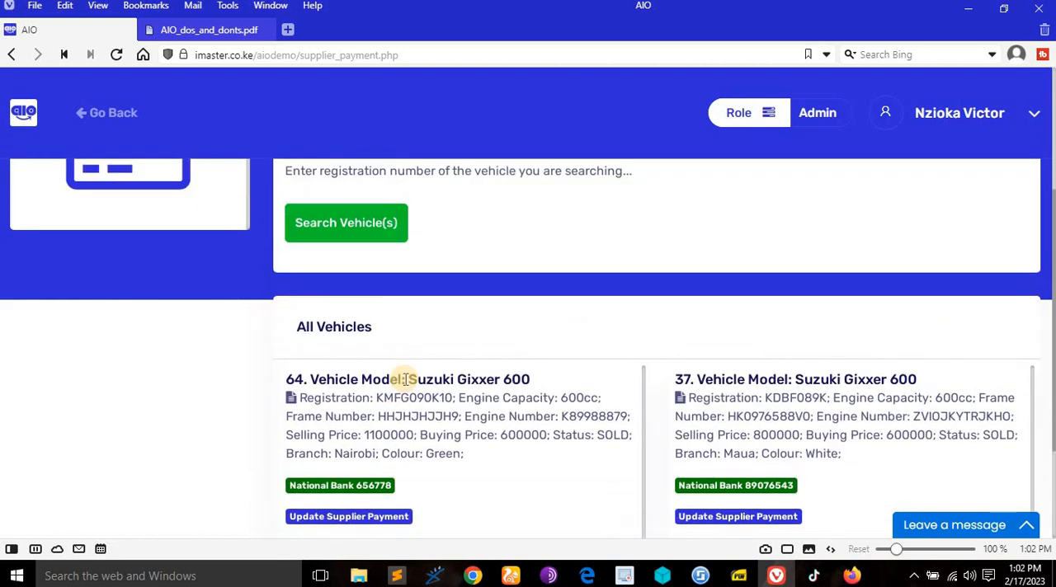
# - Check the rights document for system users, go back to the dashboard and open the Manange Users page
pyautogui.click(186, 30)
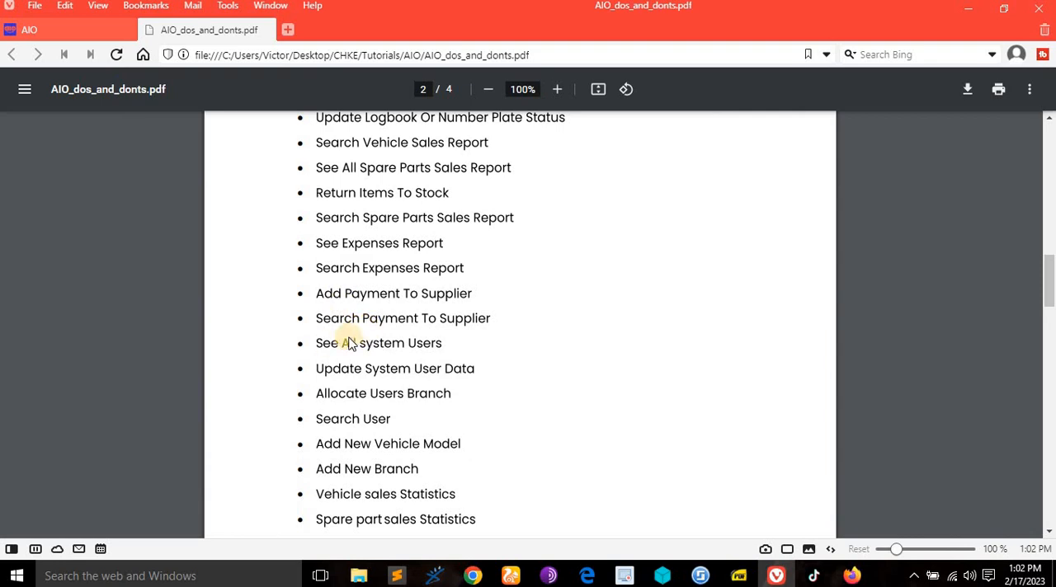
pyautogui.click(58, 29)
pyautogui.click(112, 117)
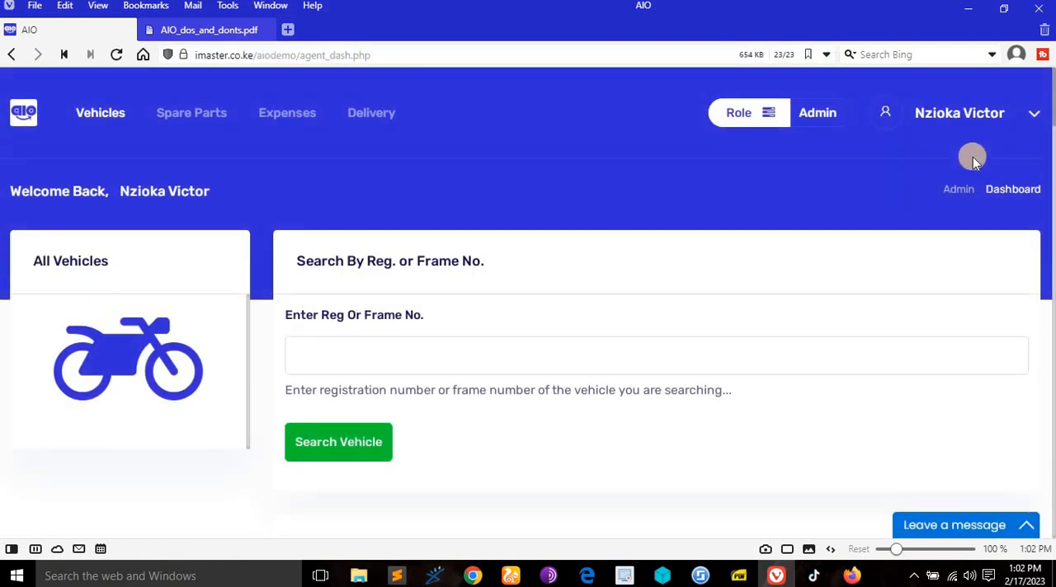
pyautogui.click(610, 362)
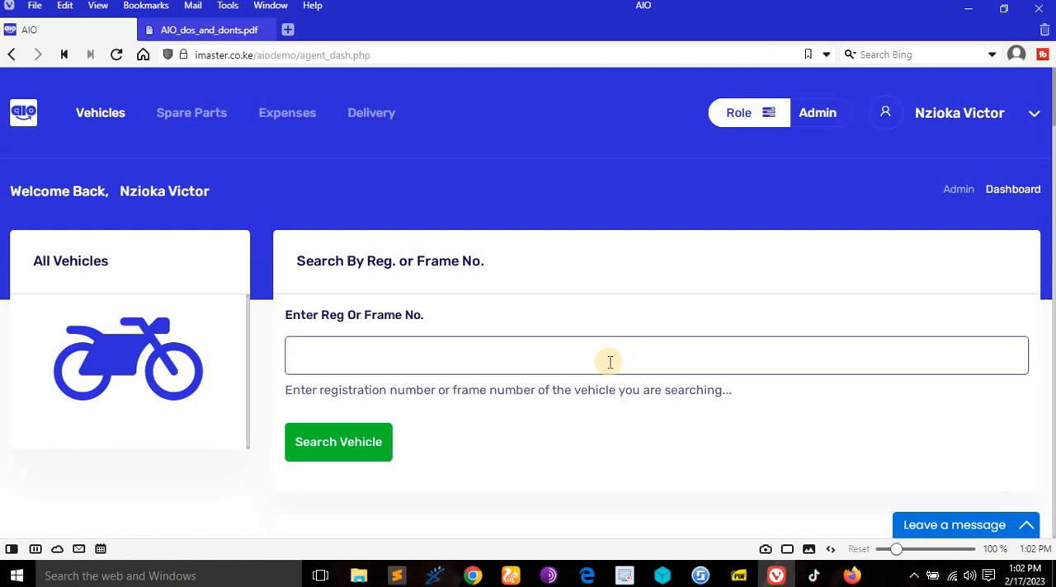
pyautogui.click(956, 114)
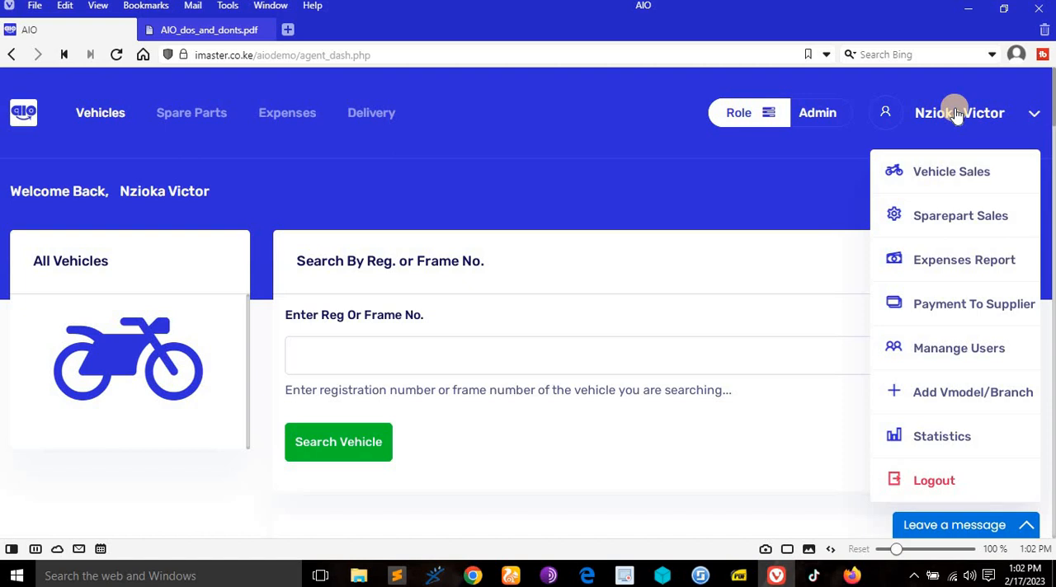
pyautogui.click(926, 348)
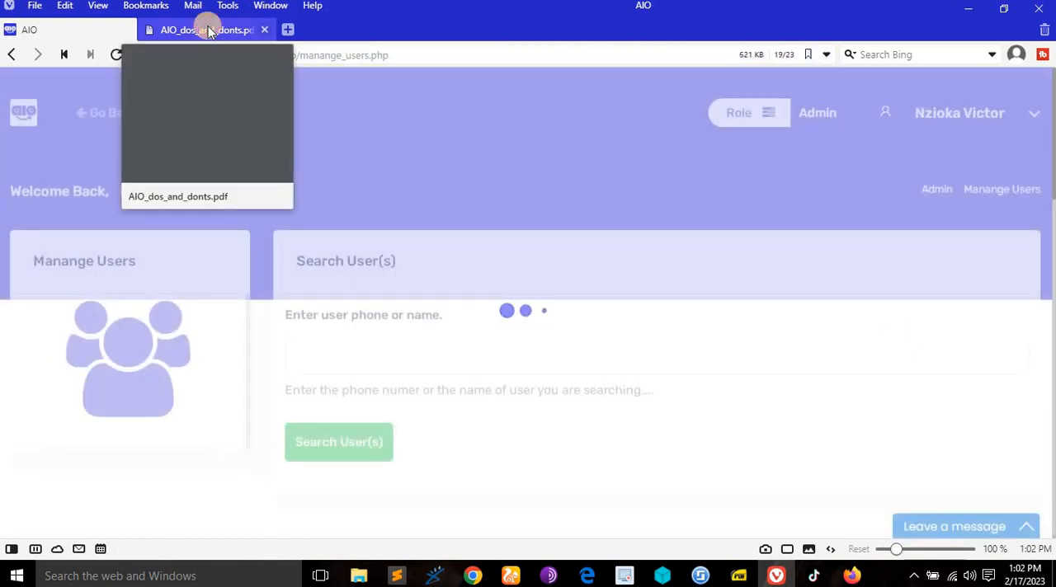
# - Consult the rights document on seeing all system users, and examine each user's role, branch and points in the user list
pyautogui.click(208, 31)
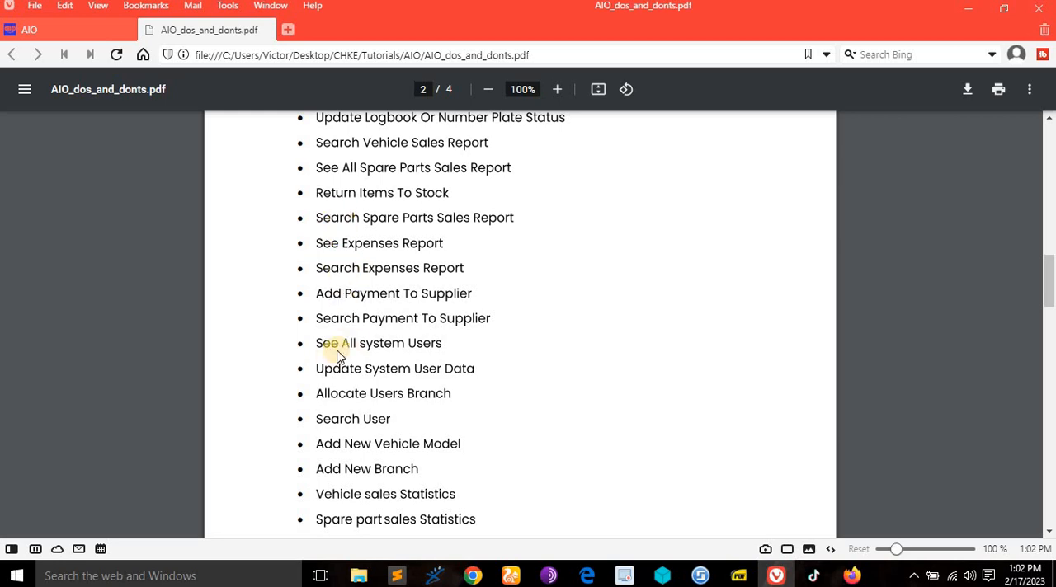
pyautogui.scroll(-1, 338, 353)
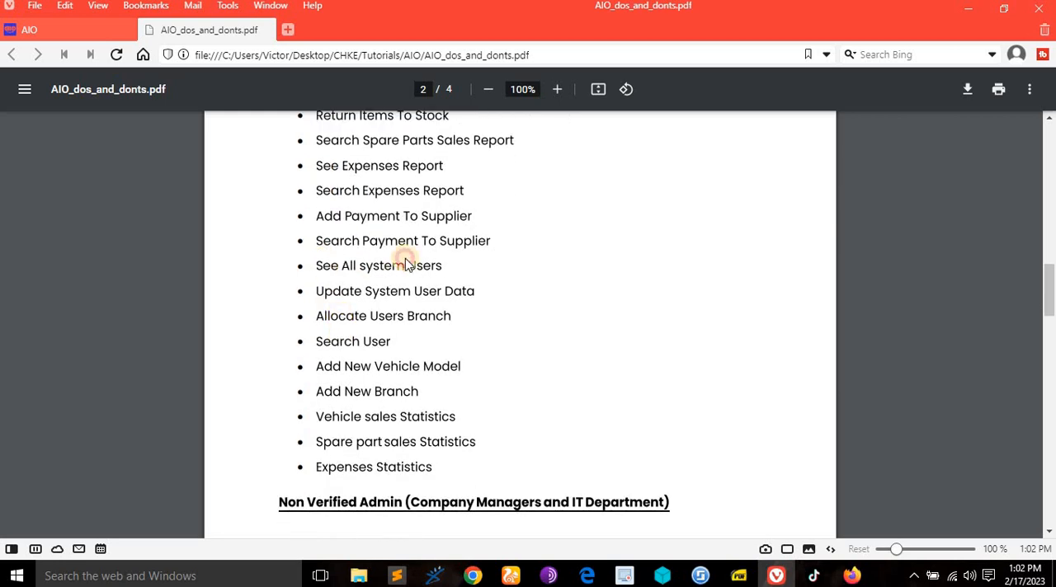
pyautogui.click(45, 31)
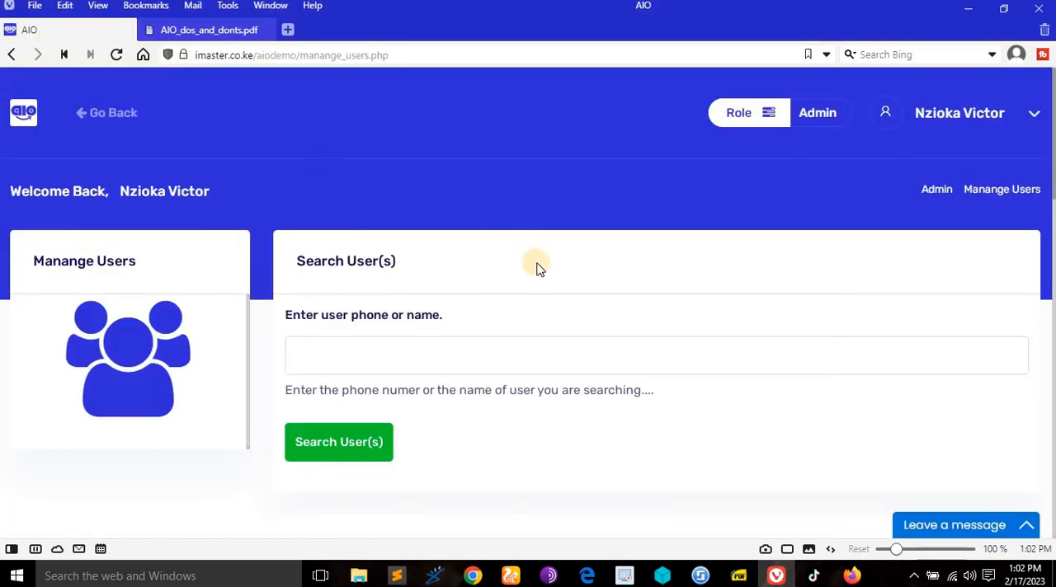
pyautogui.scroll(-10, 544, 263)
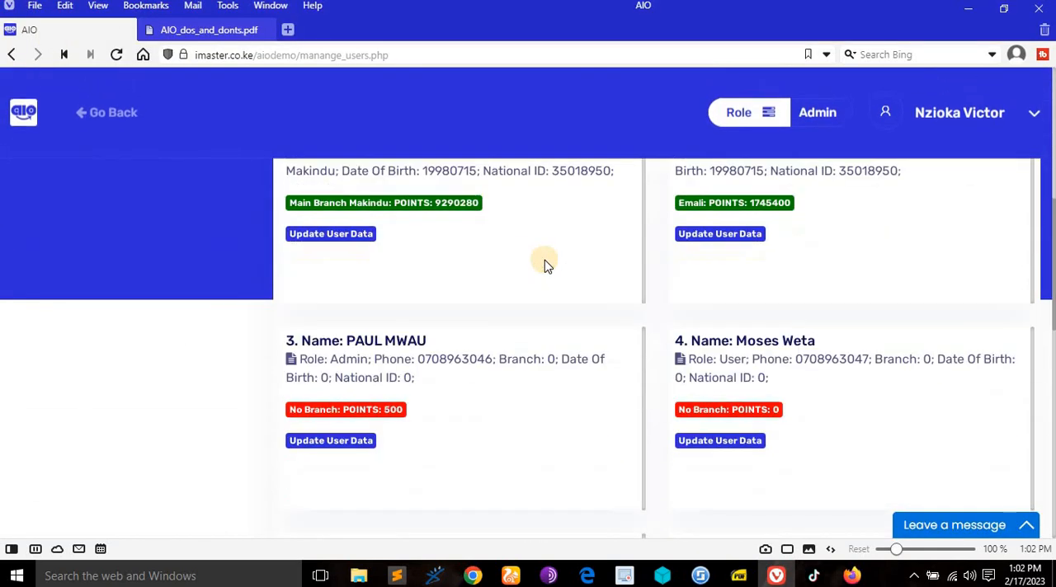
pyautogui.scroll(-2, 545, 262)
pyautogui.scroll(1, 527, 272)
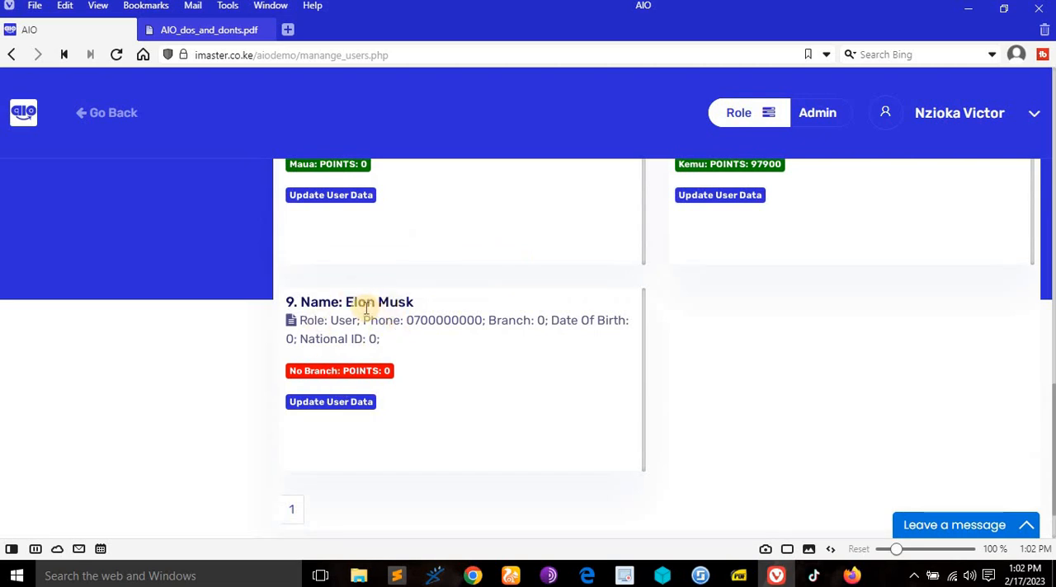
# - Consult the rights document on updating user data, and update user 9 with the branch Nairobi, a date of birth and a national ID
pyautogui.moveTo(210, 40)
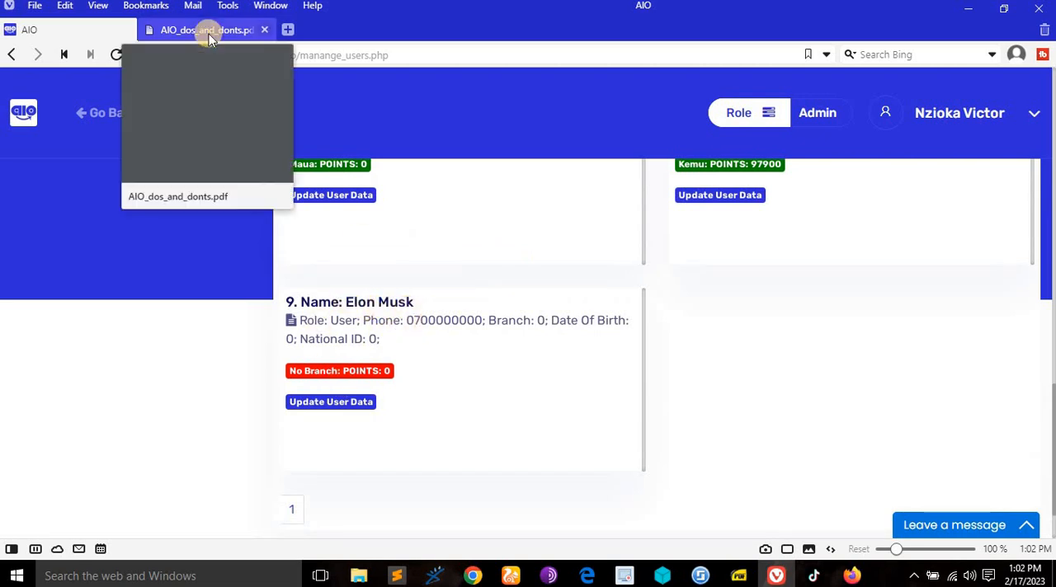
pyautogui.click(209, 33)
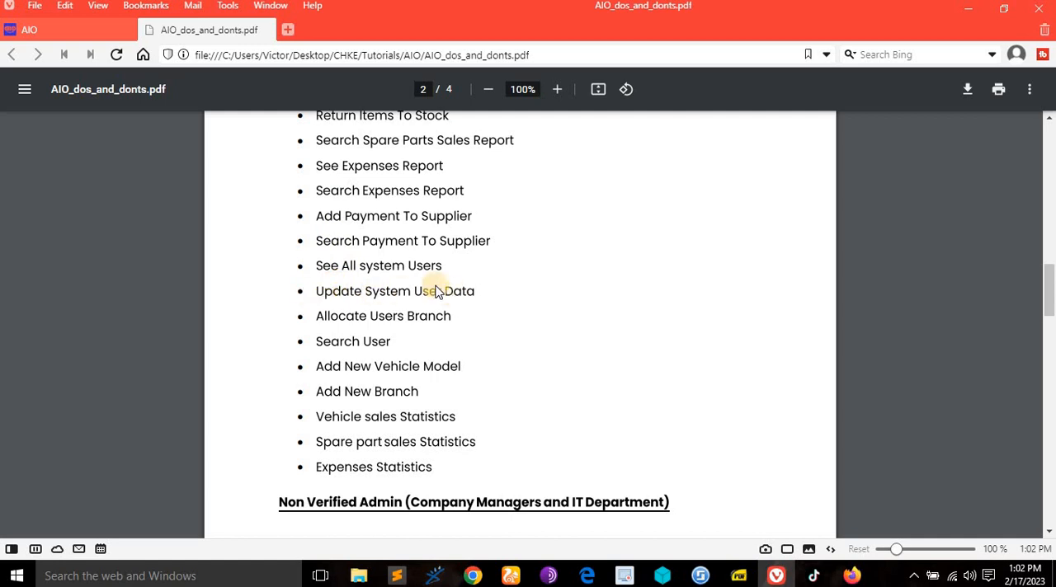
pyautogui.click(67, 32)
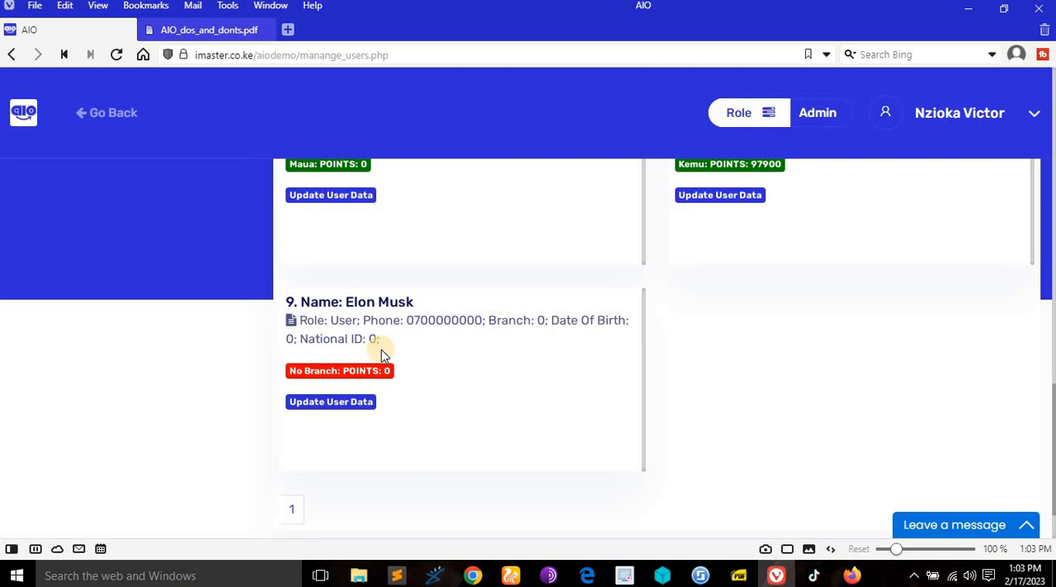
pyautogui.click(352, 403)
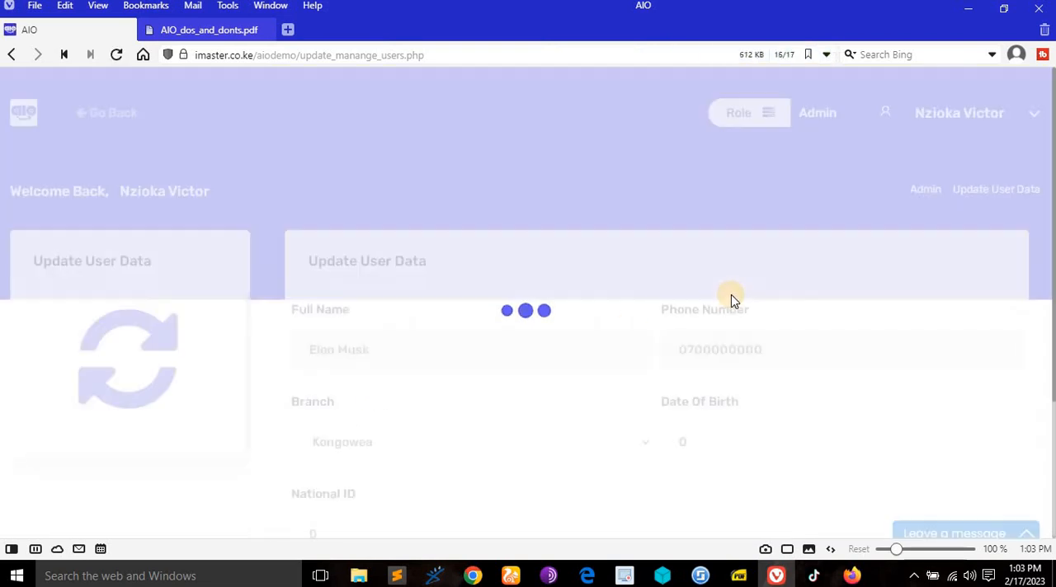
pyautogui.scroll(-1, 580, 360)
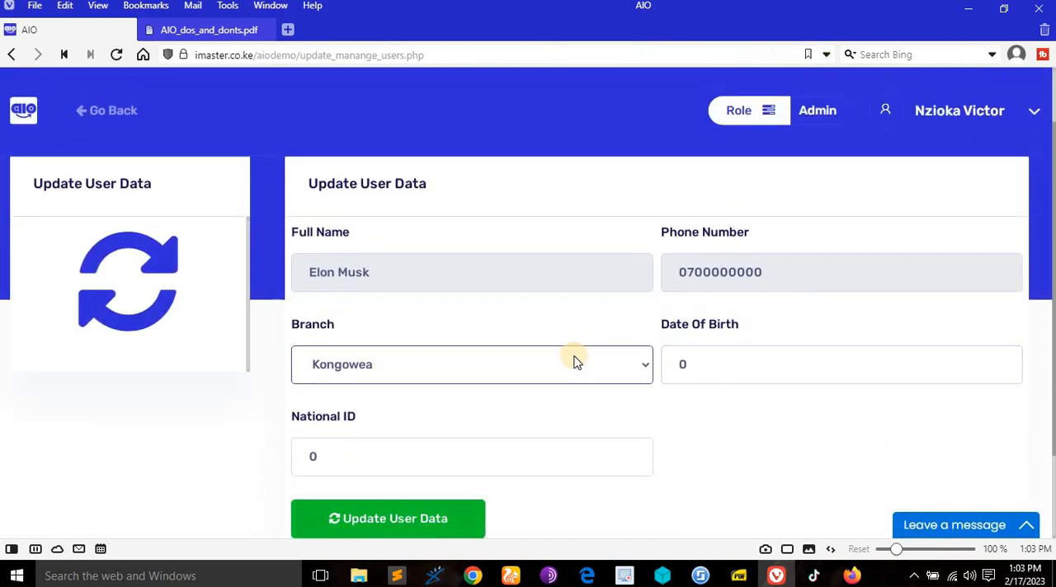
pyautogui.click(573, 358)
pyautogui.click(430, 320)
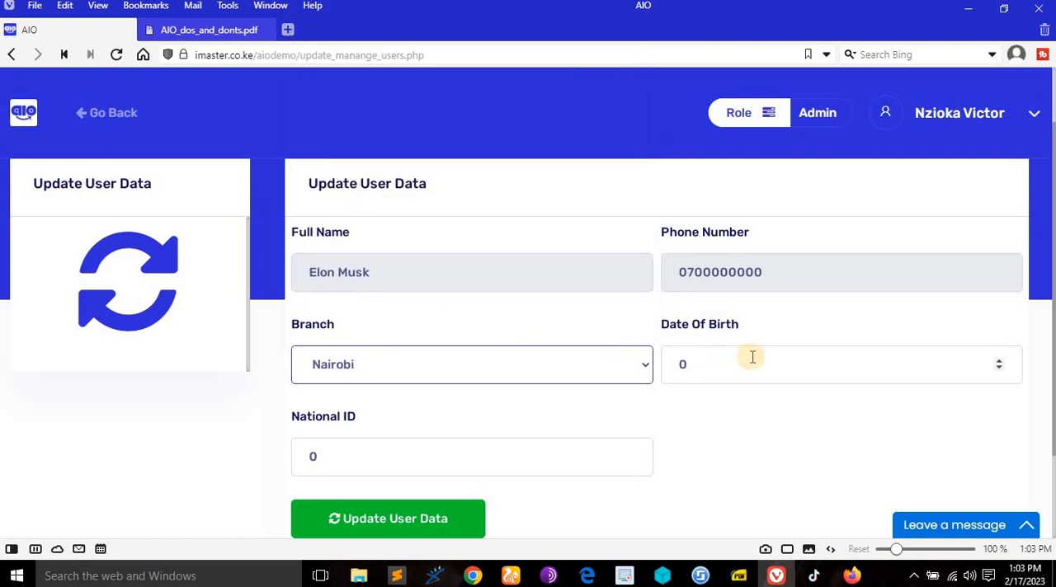
pyautogui.click(750, 356)
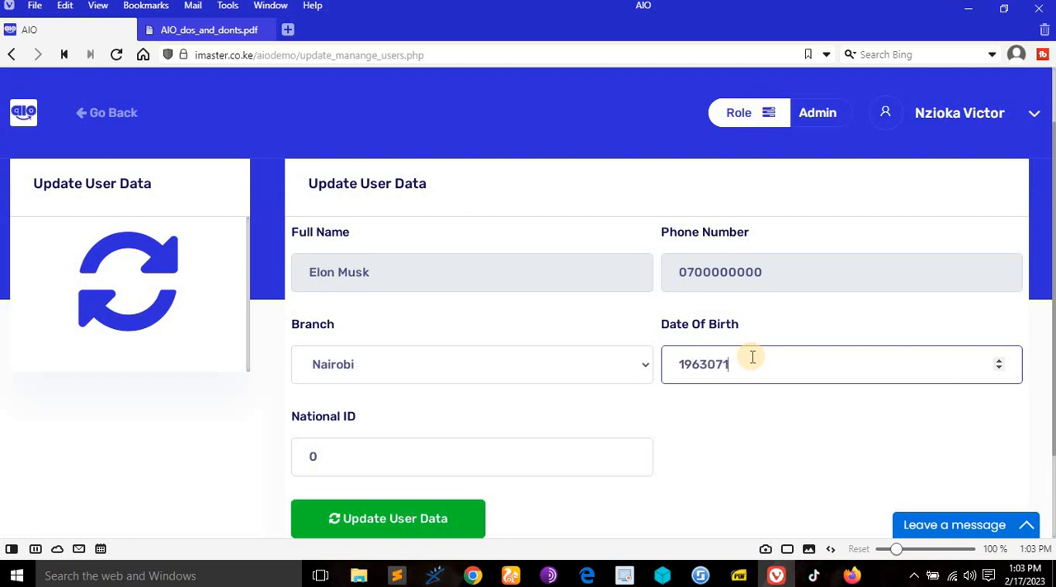
pyautogui.click(487, 458)
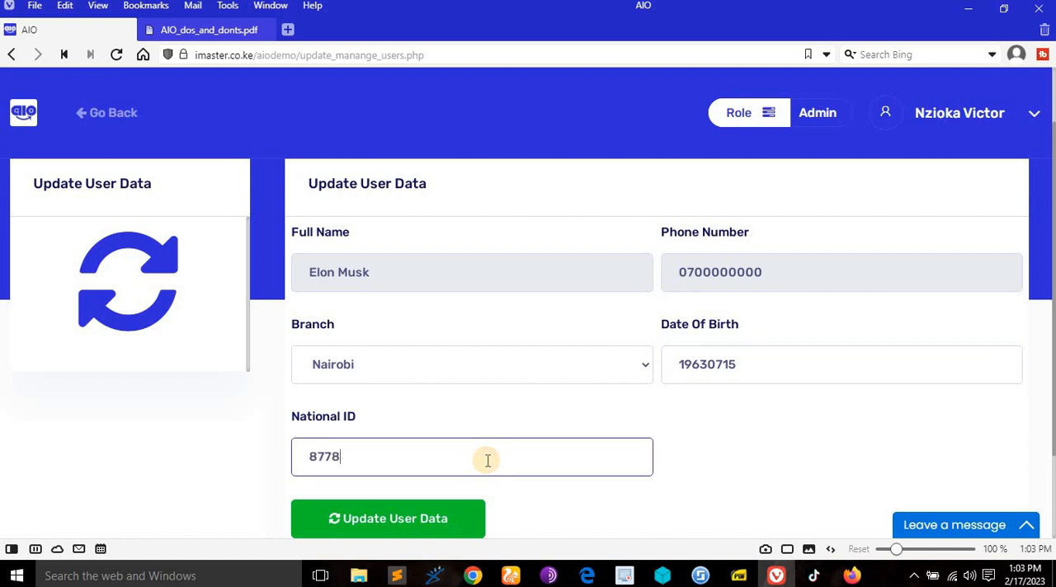
pyautogui.click(432, 520)
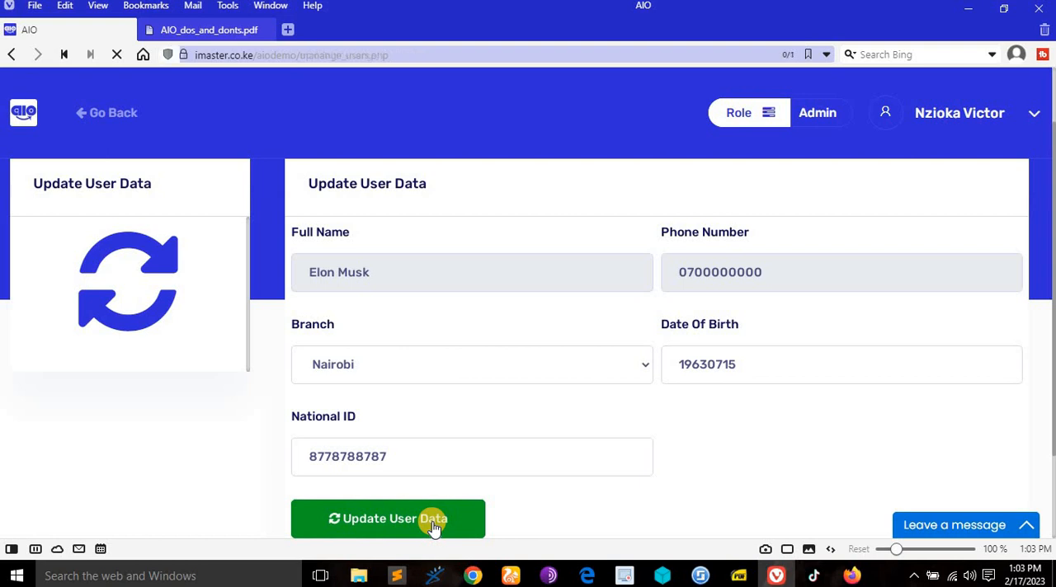
# - Check the updated role, branch and personal details of user 9, and compare the branches and points of the other users
pyautogui.scroll(-12, 553, 405)
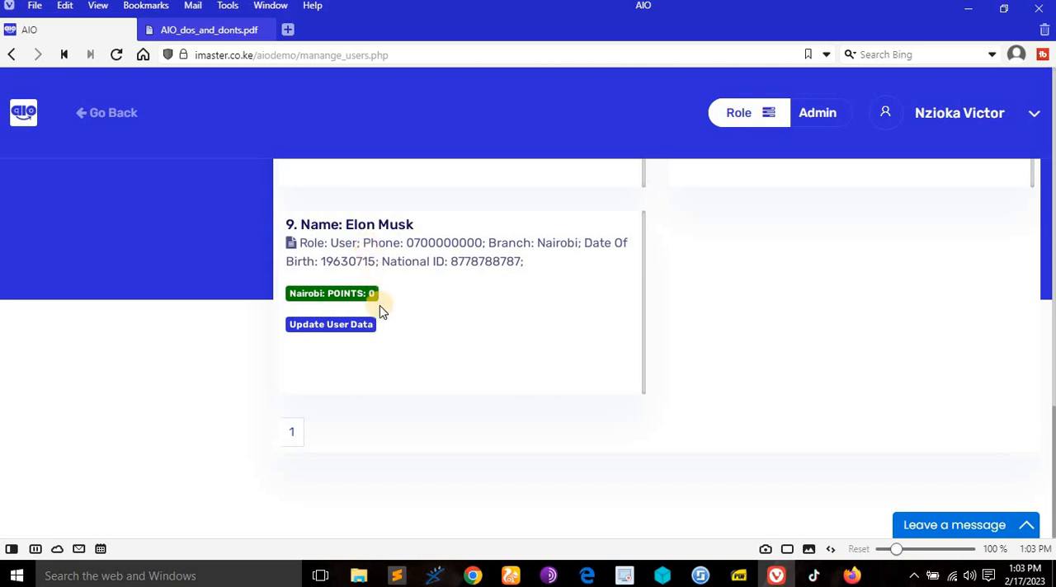
pyautogui.scroll(1, 404, 331)
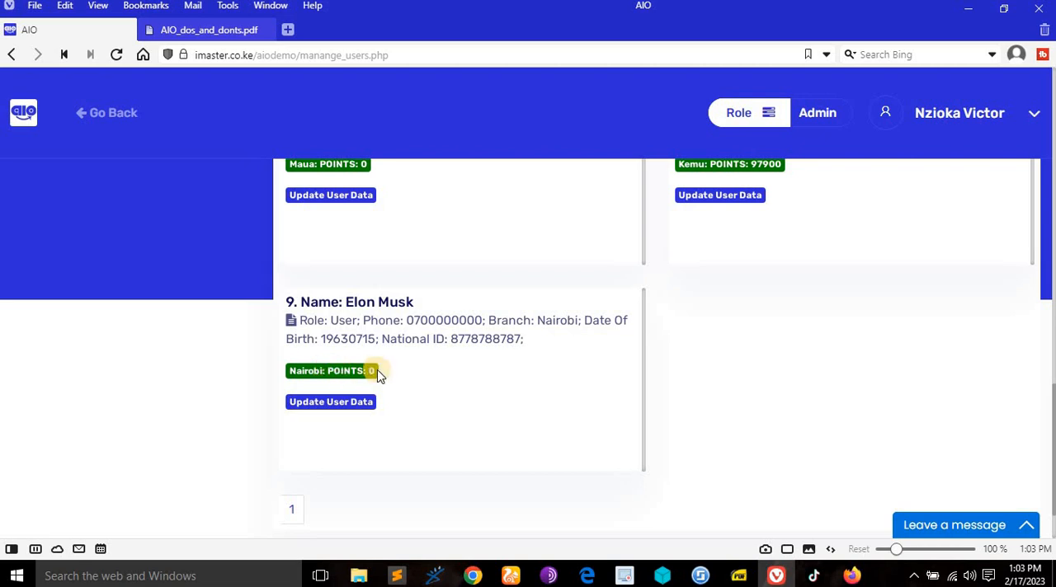
pyautogui.moveTo(301, 320); pyautogui.dragTo(354, 322)
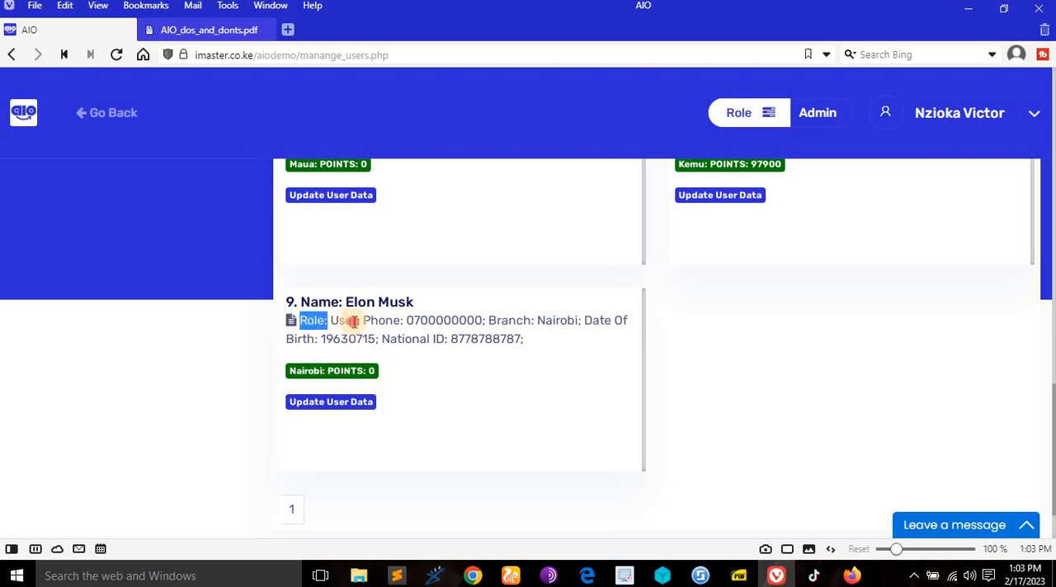
pyautogui.click(421, 365)
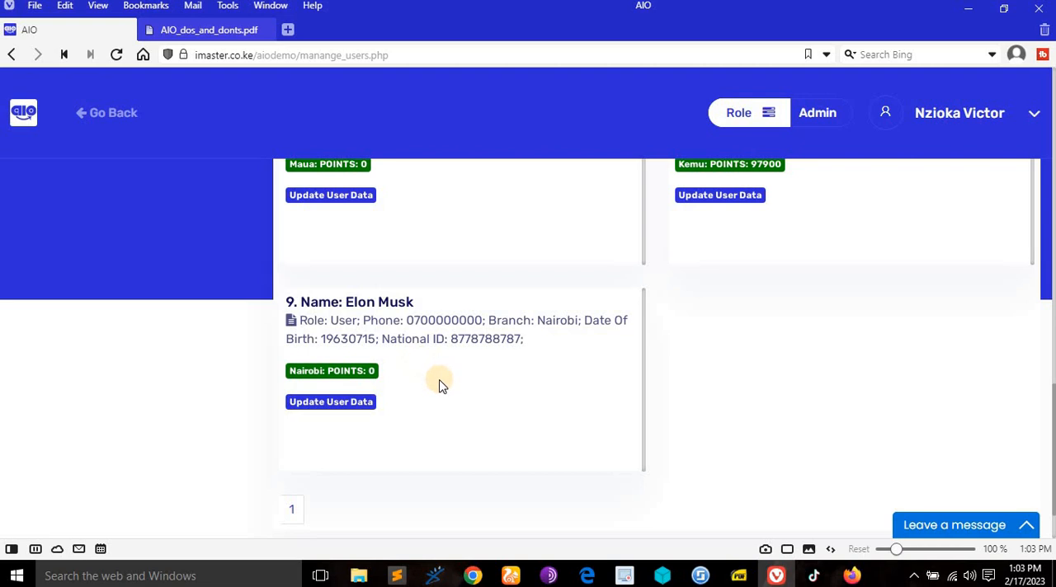
pyautogui.scroll(1, 414, 381)
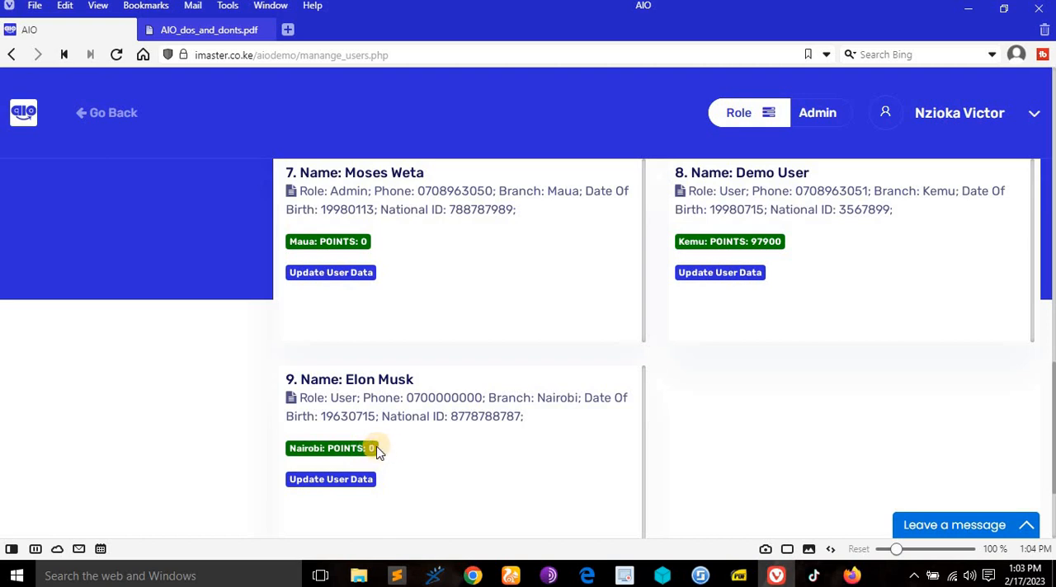
pyautogui.scroll(3, 412, 439)
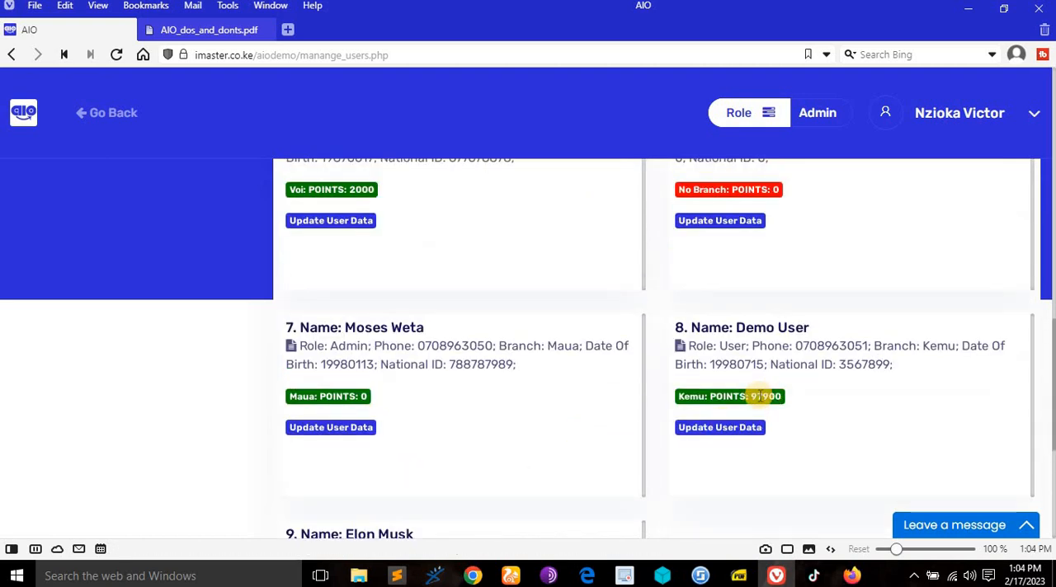
pyautogui.scroll(3, 755, 280)
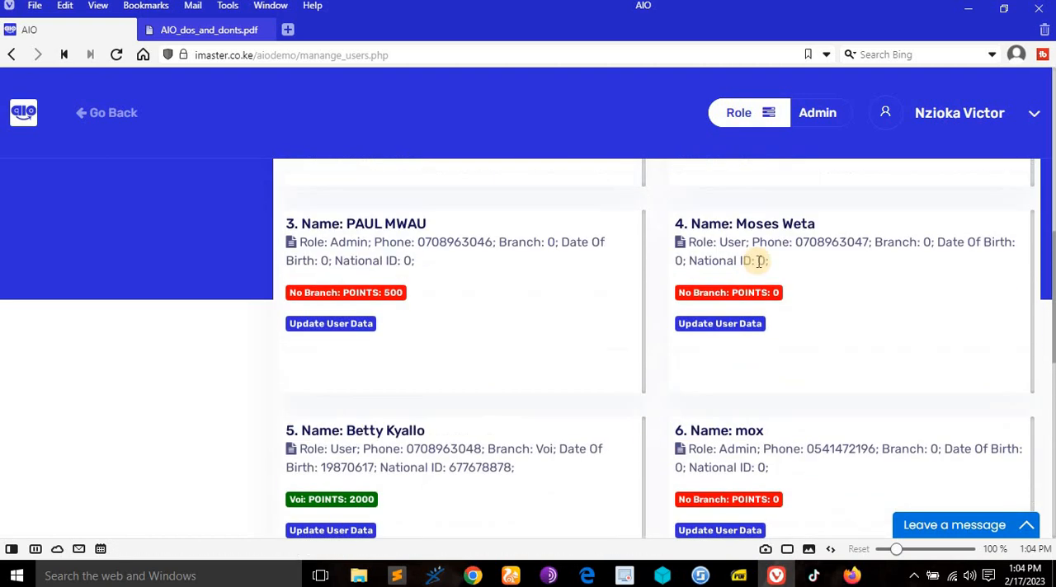
pyautogui.scroll(6, 632, 311)
pyautogui.scroll(-2, 452, 427)
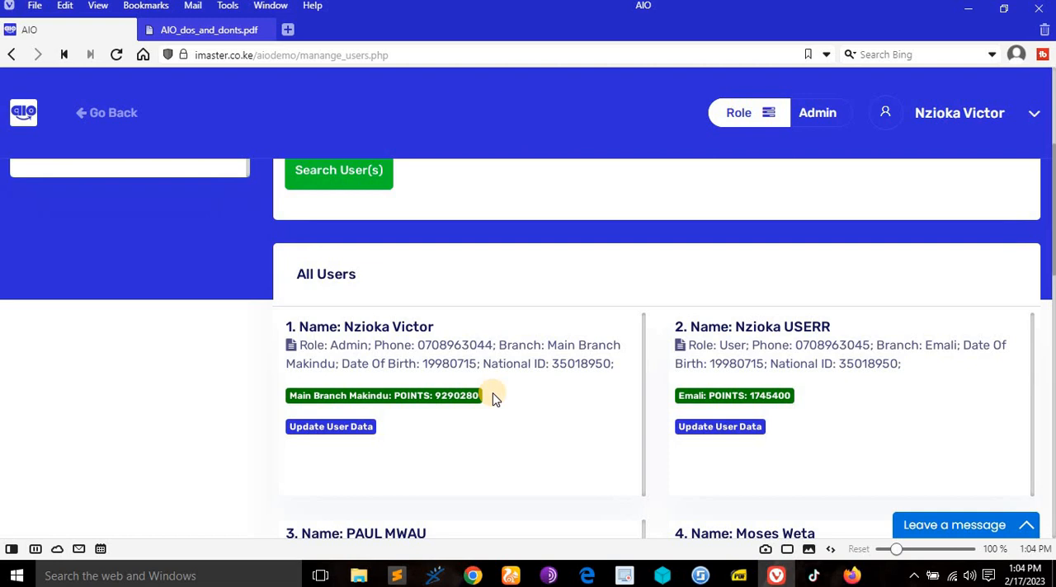
# - Consult the rights document on searching users, search the system users for "elon" and view the matching entry
pyautogui.click(202, 30)
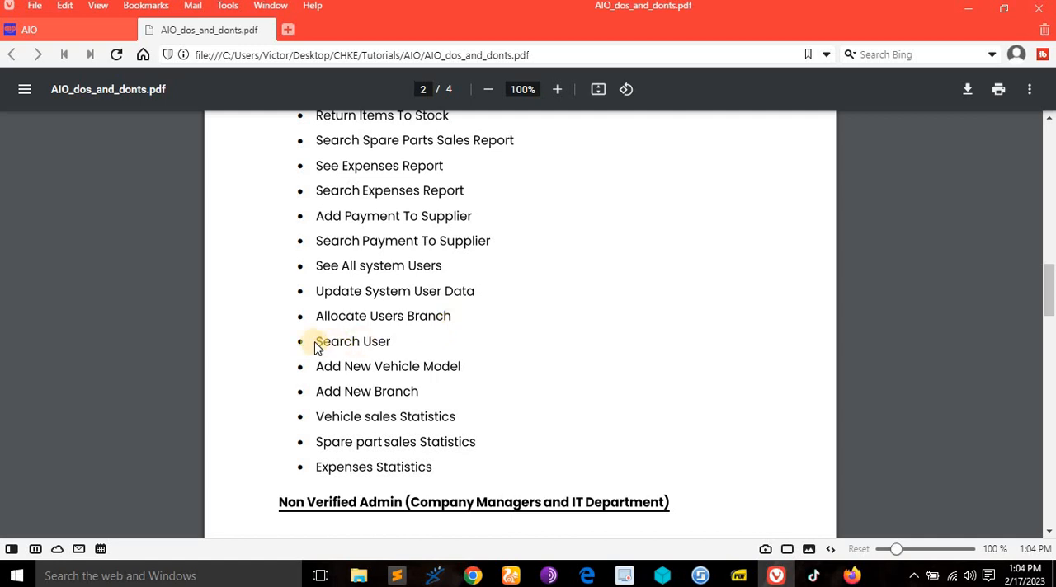
pyautogui.click(64, 29)
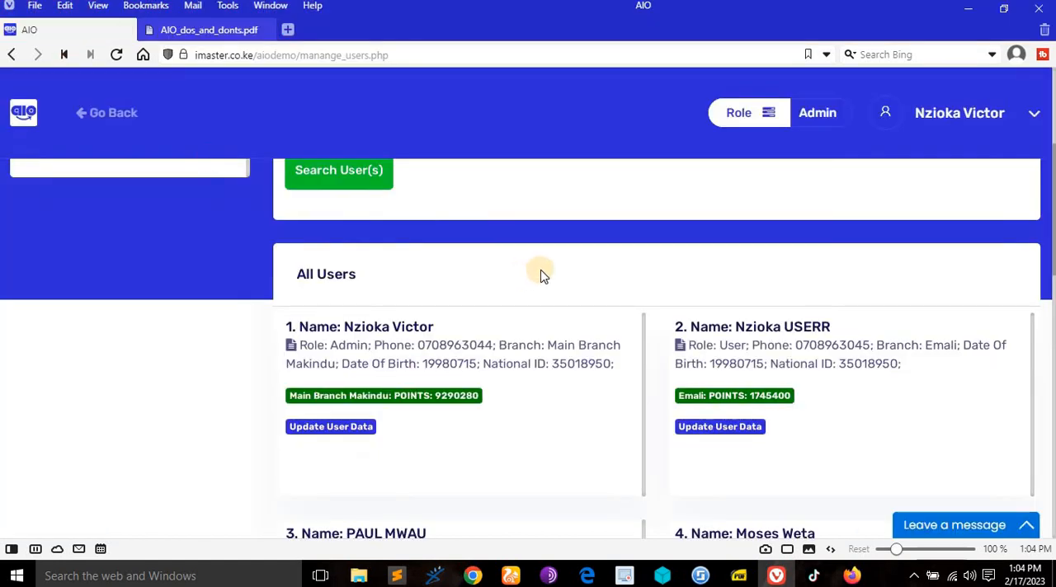
pyautogui.scroll(3, 495, 297)
pyautogui.click(428, 366)
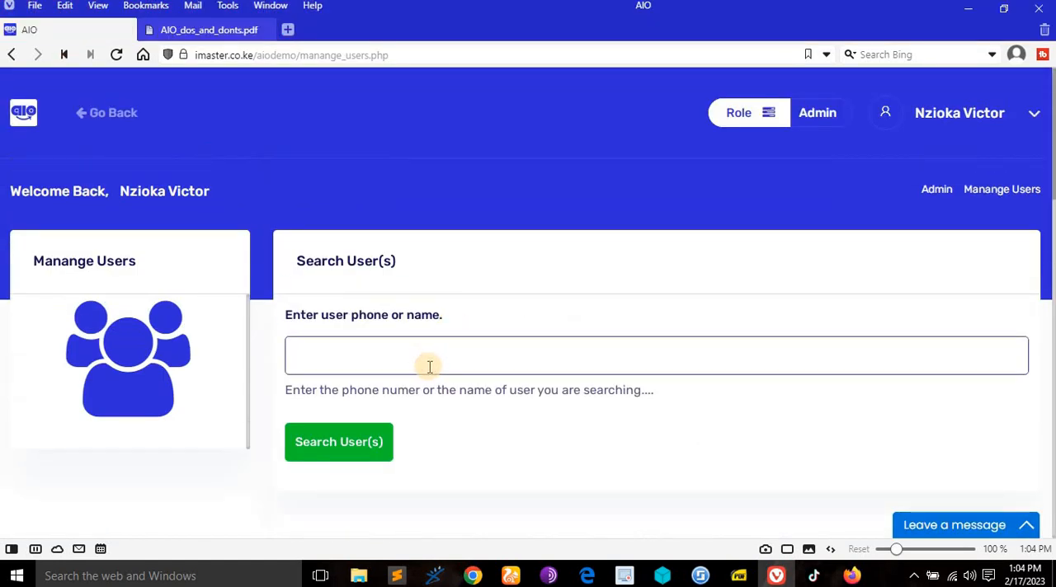
pyautogui.write('elon')
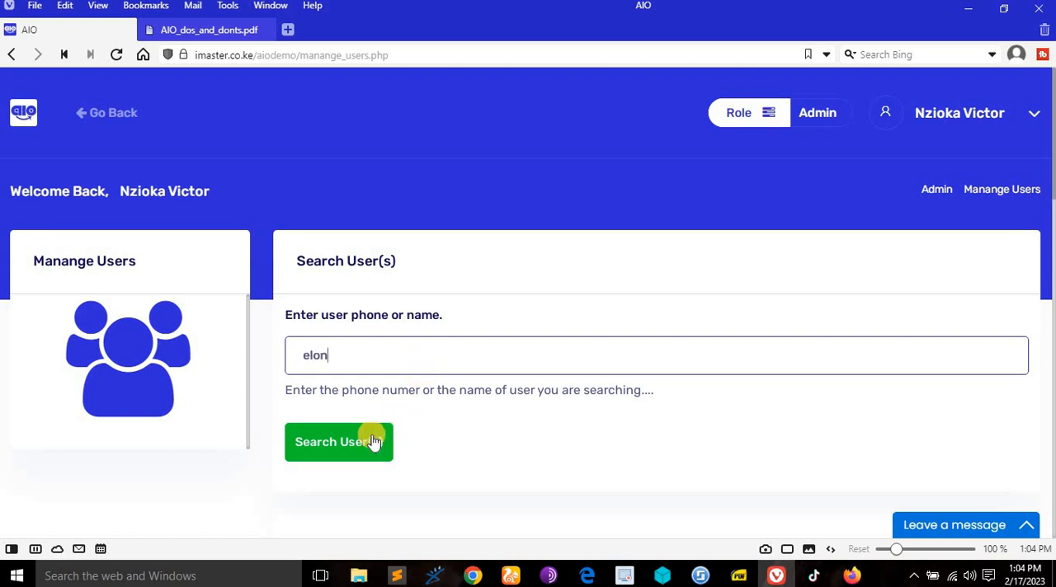
pyautogui.click(370, 438)
pyautogui.scroll(-4, 547, 382)
pyautogui.scroll(5, 504, 358)
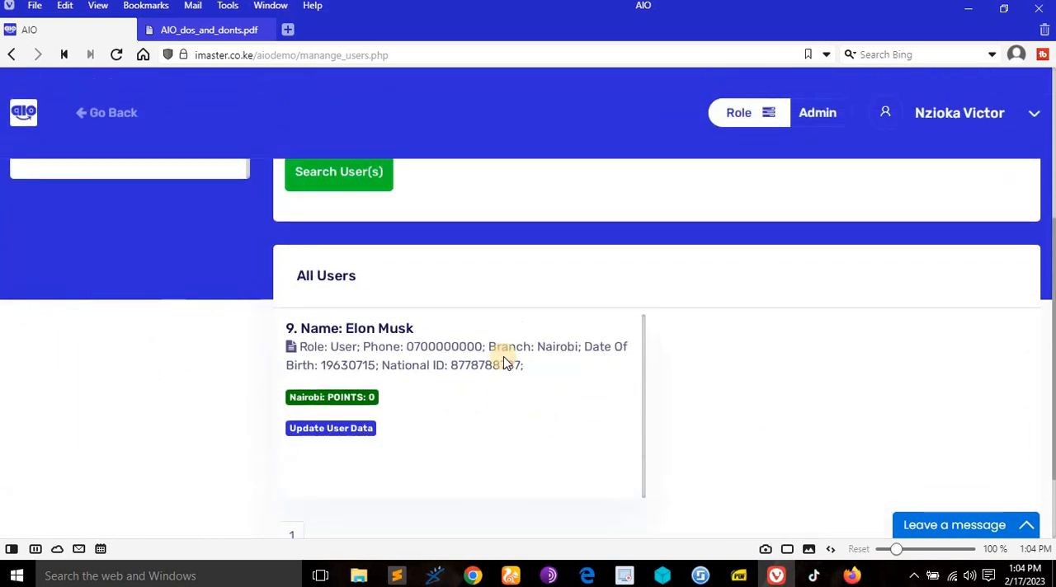
# - Consult the rights document on adding vehicle models and branches, and view the entry forms for a new vehicle model and a new branch
pyautogui.click(201, 31)
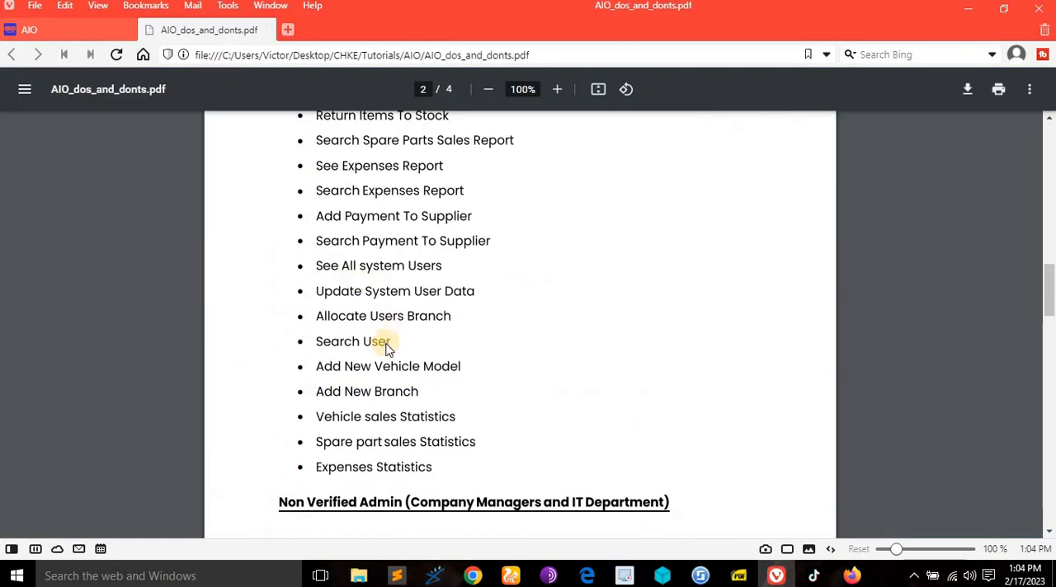
pyautogui.click(50, 35)
pyautogui.click(116, 113)
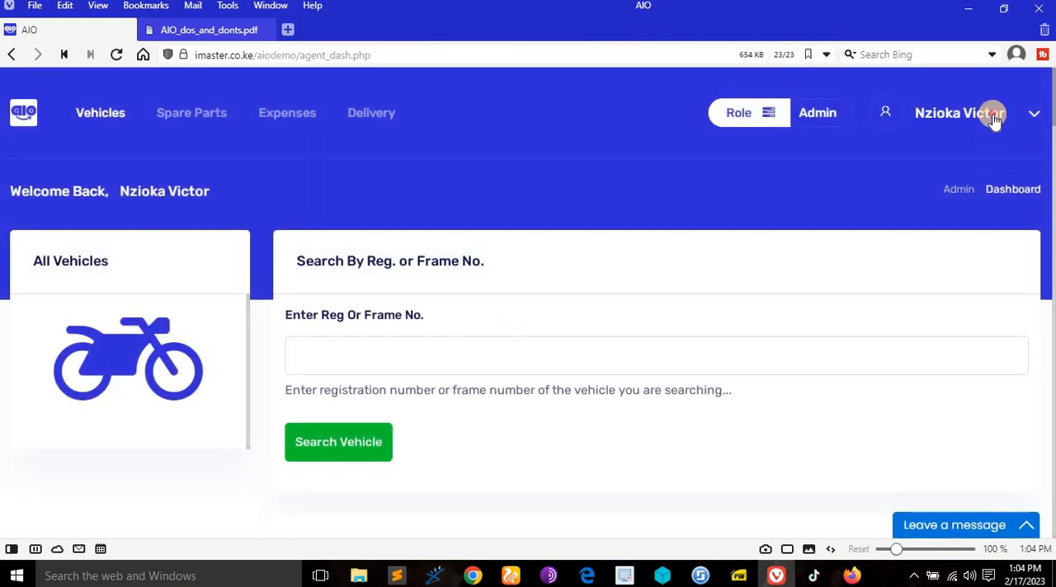
pyautogui.click(990, 114)
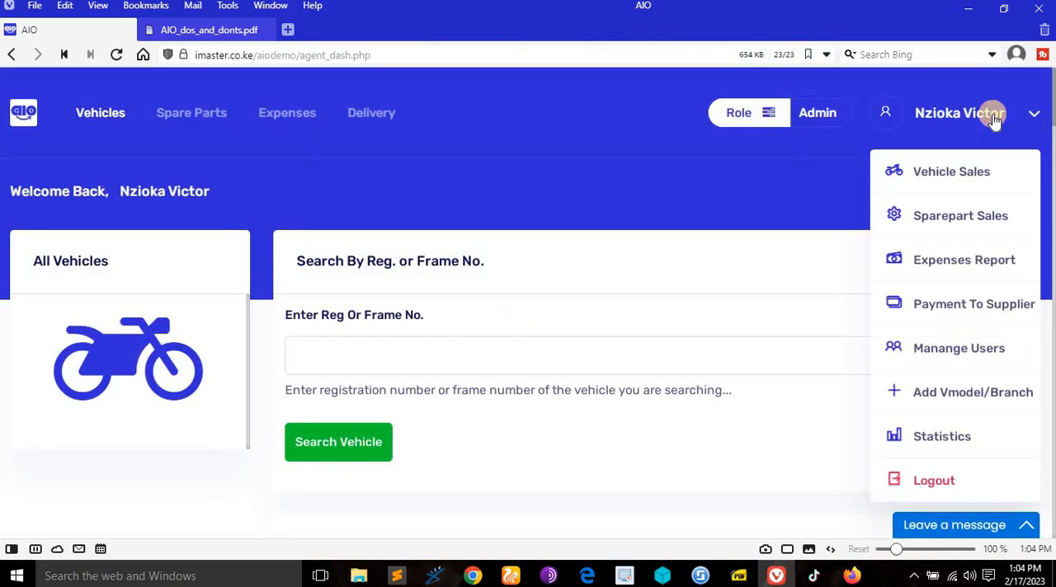
pyautogui.click(963, 394)
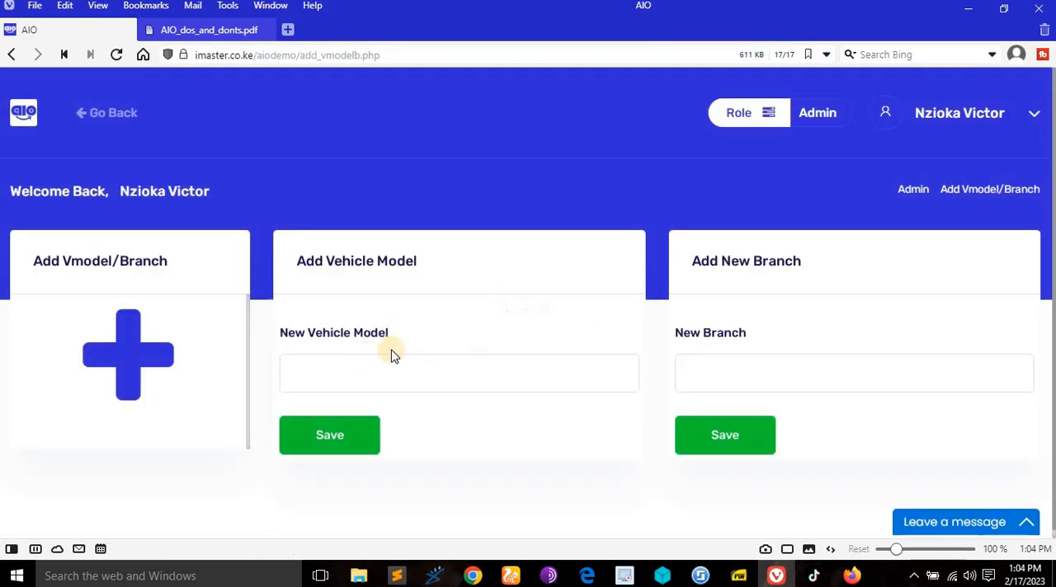
pyautogui.click(335, 363)
pyautogui.click(733, 369)
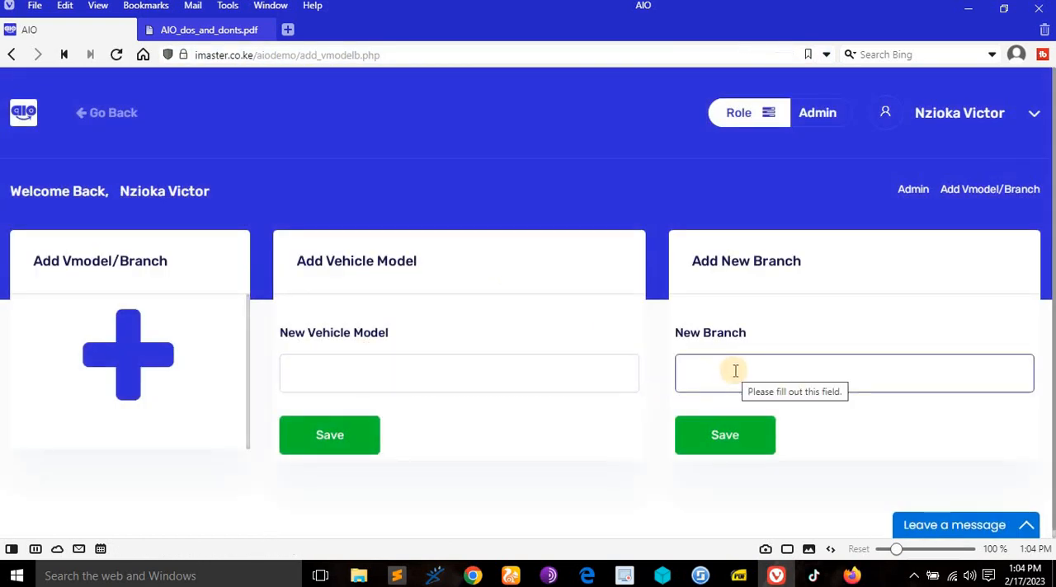
# - Return to the dashboard, consult the rights document on vehicle, spare part and expenses statistics, and open the statistics page
pyautogui.click(101, 113)
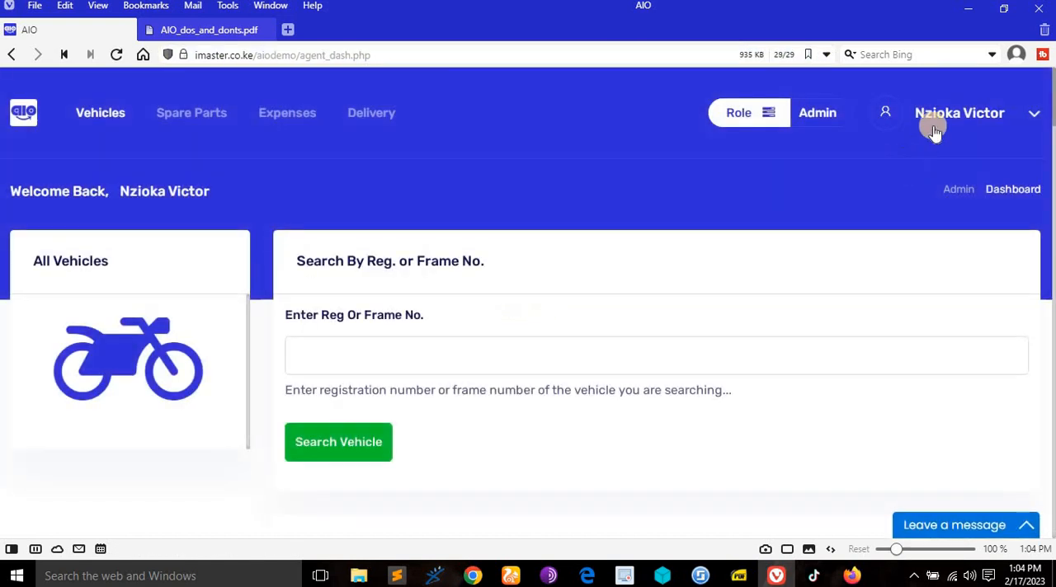
pyautogui.click(943, 113)
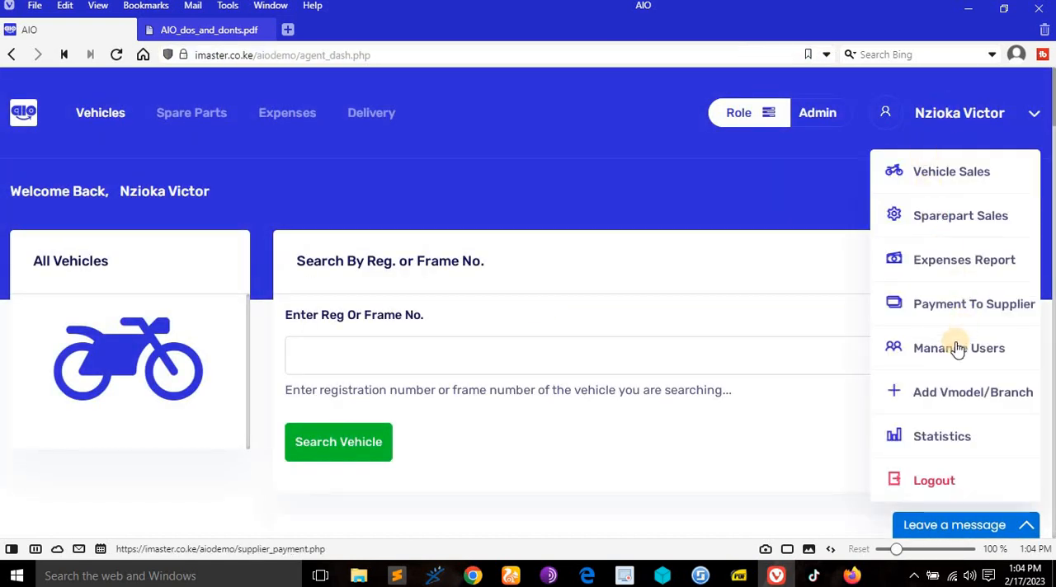
pyautogui.click(183, 30)
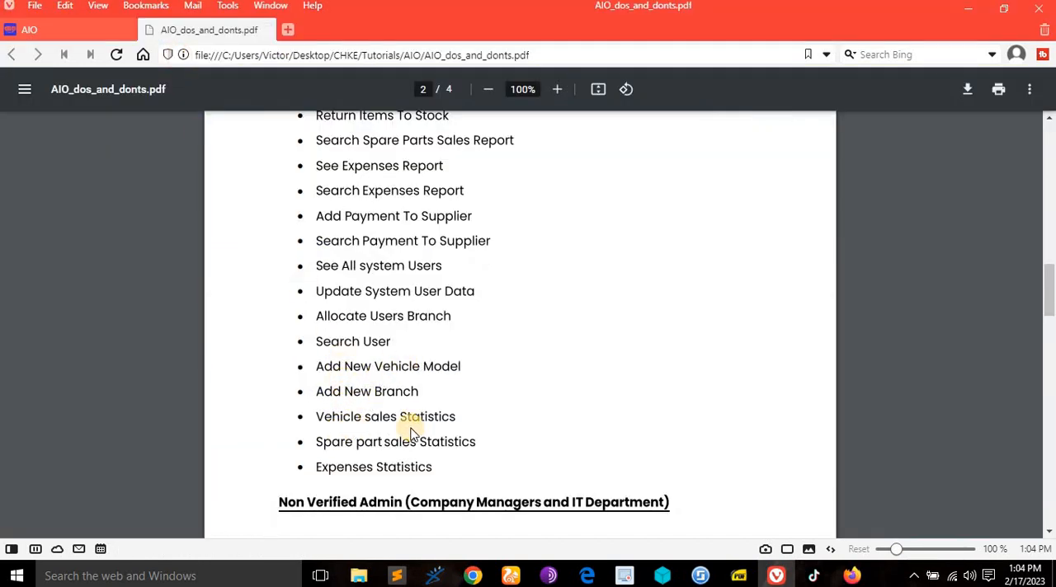
pyautogui.click(48, 34)
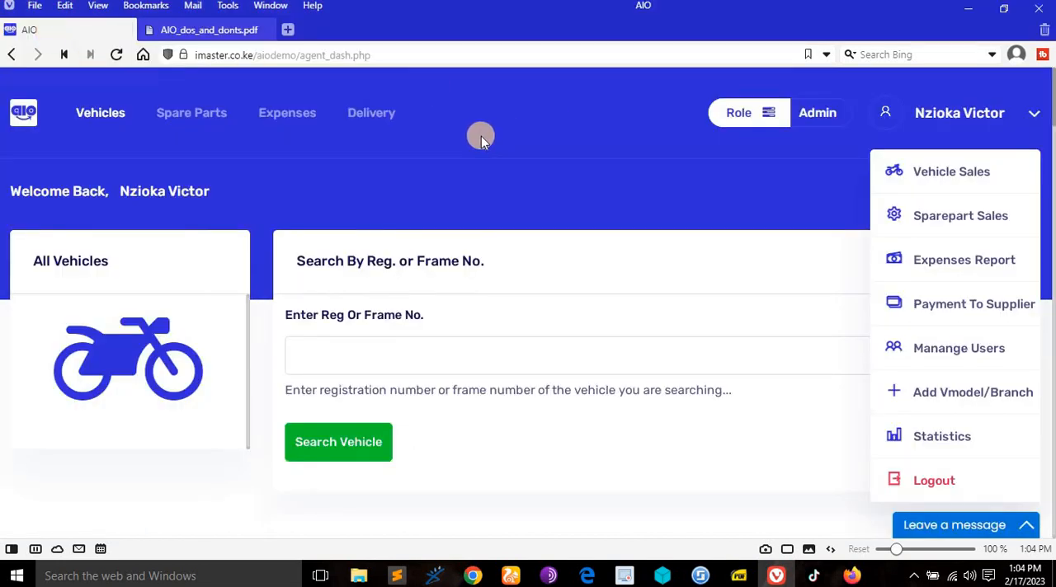
pyautogui.click(987, 440)
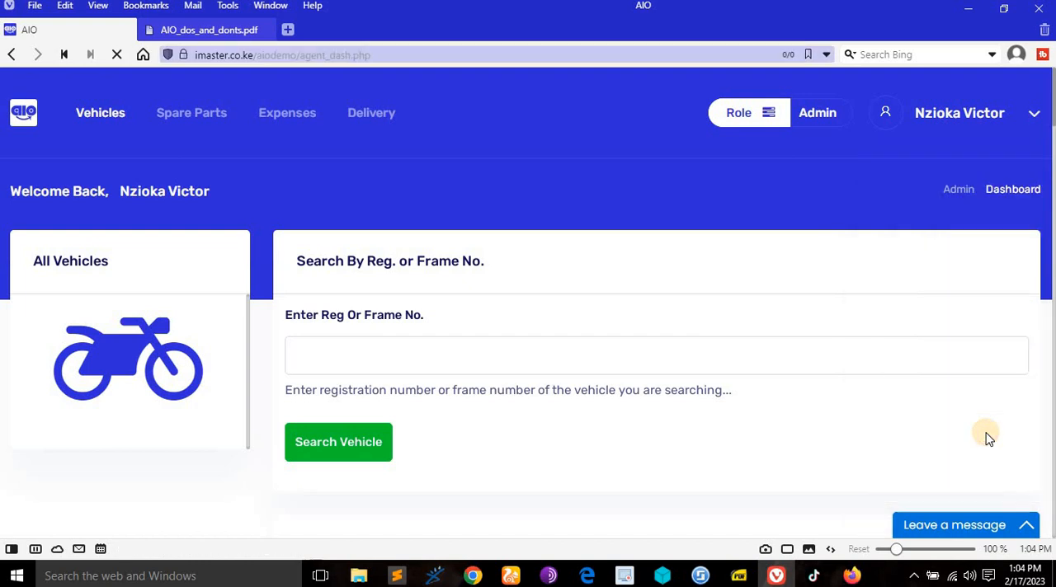
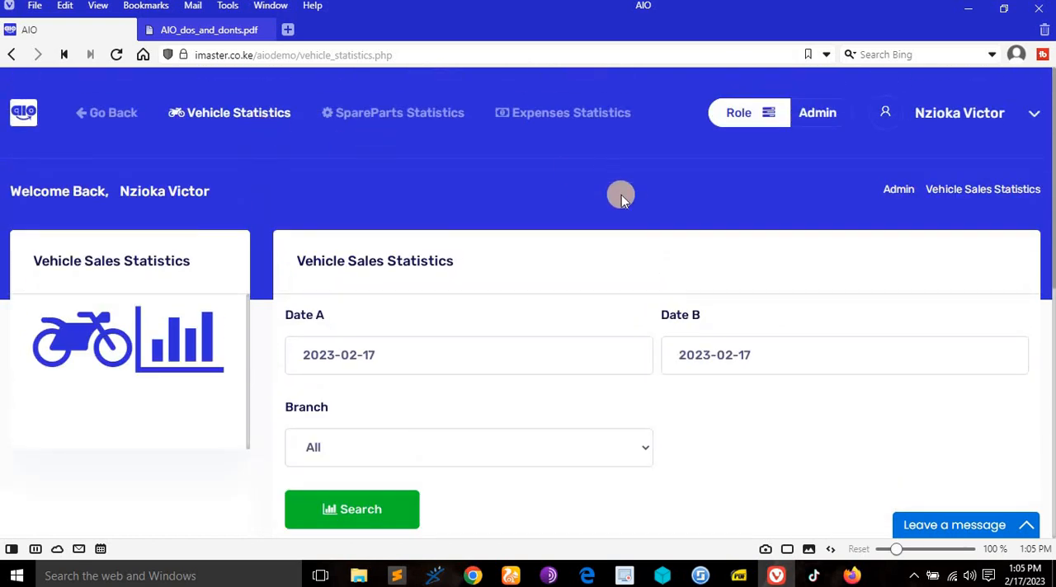
# - Examine the vehicle sales statistics page, including its date and branch filters and the all-time income, profit, duration and branch summary
pyautogui.scroll(-3, 621, 198)
pyautogui.scroll(3, 621, 198)
pyautogui.scroll(-5, 441, 300)
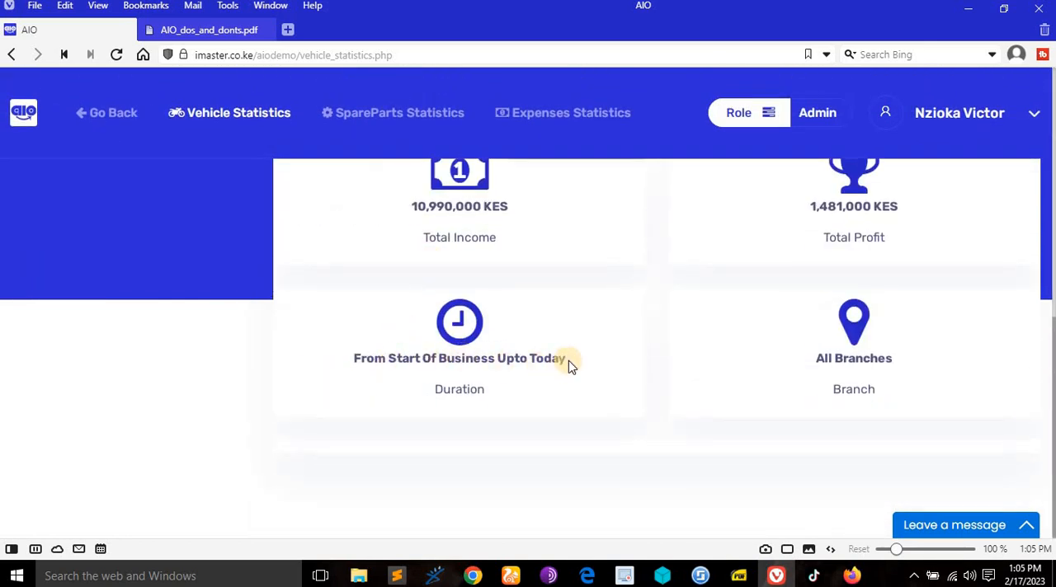
pyautogui.scroll(1, 537, 250)
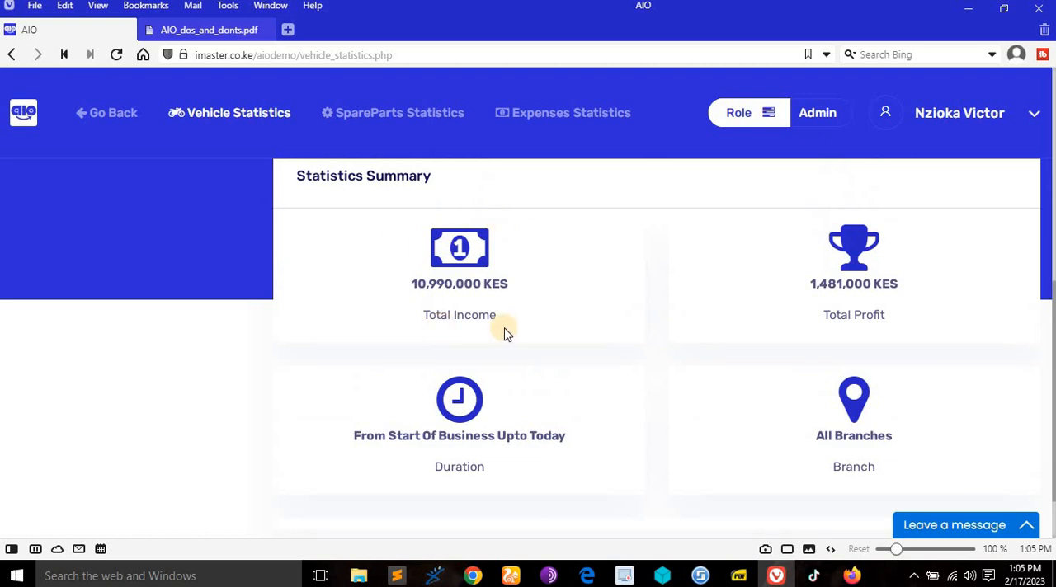
pyautogui.scroll(-1, 895, 396)
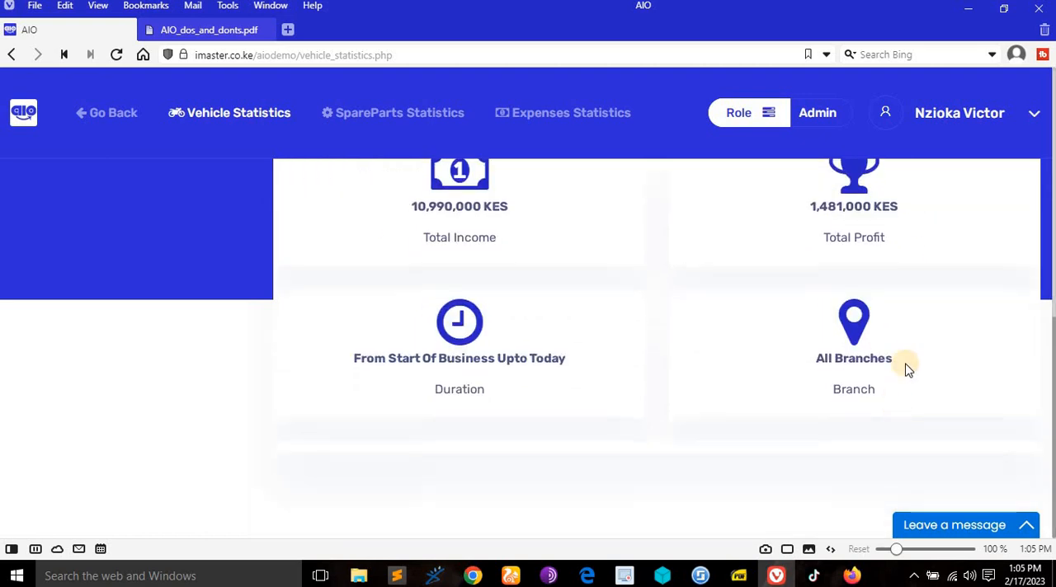
pyautogui.scroll(6, 786, 418)
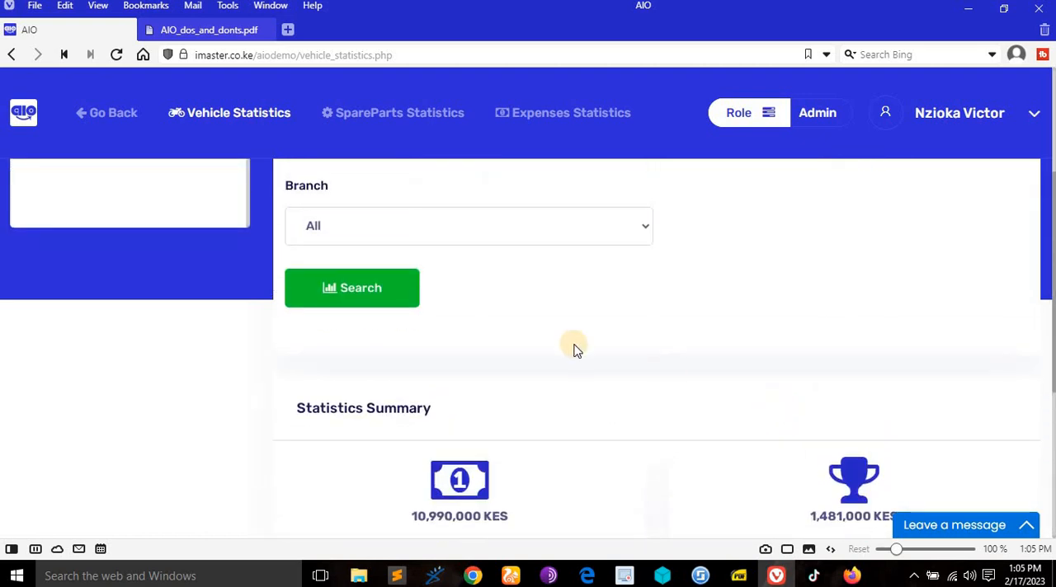
pyautogui.scroll(-2, 573, 343)
pyautogui.scroll(1, 572, 345)
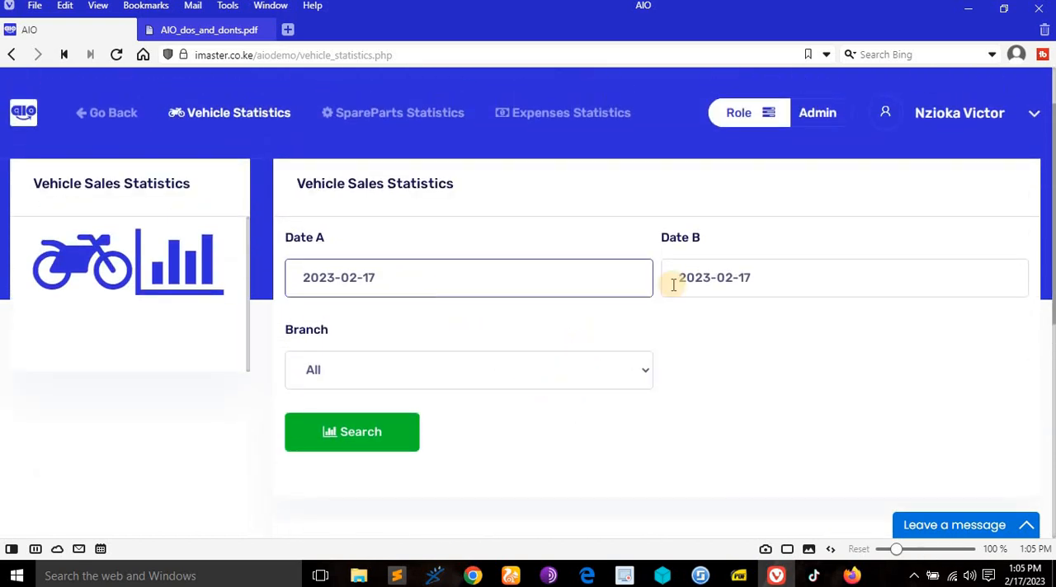
# - Search the vehicle sales statistics for 2023-02-17 across all branches and view the summary
pyautogui.scroll(-2, 824, 287)
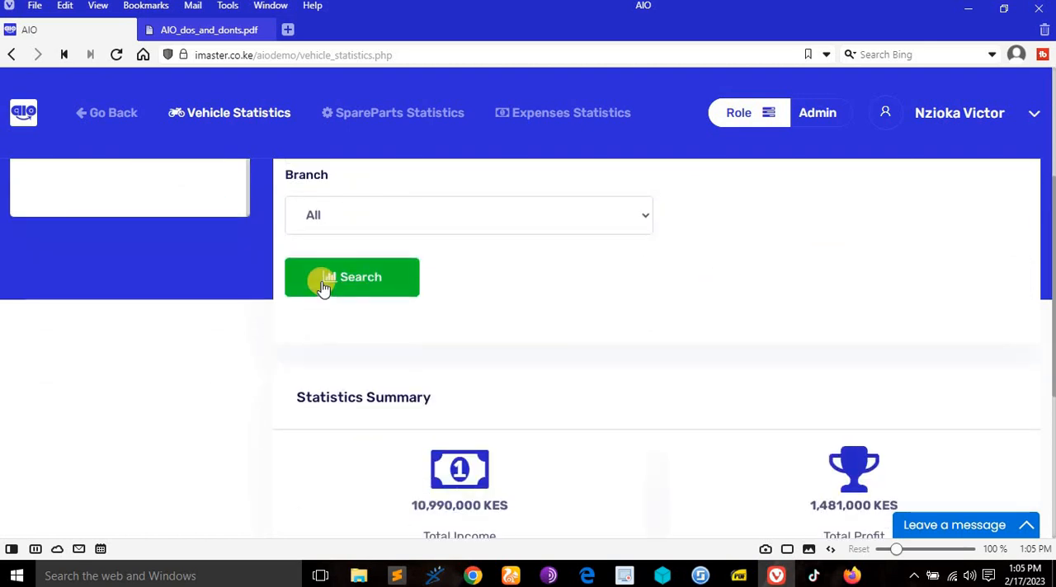
pyautogui.click(323, 283)
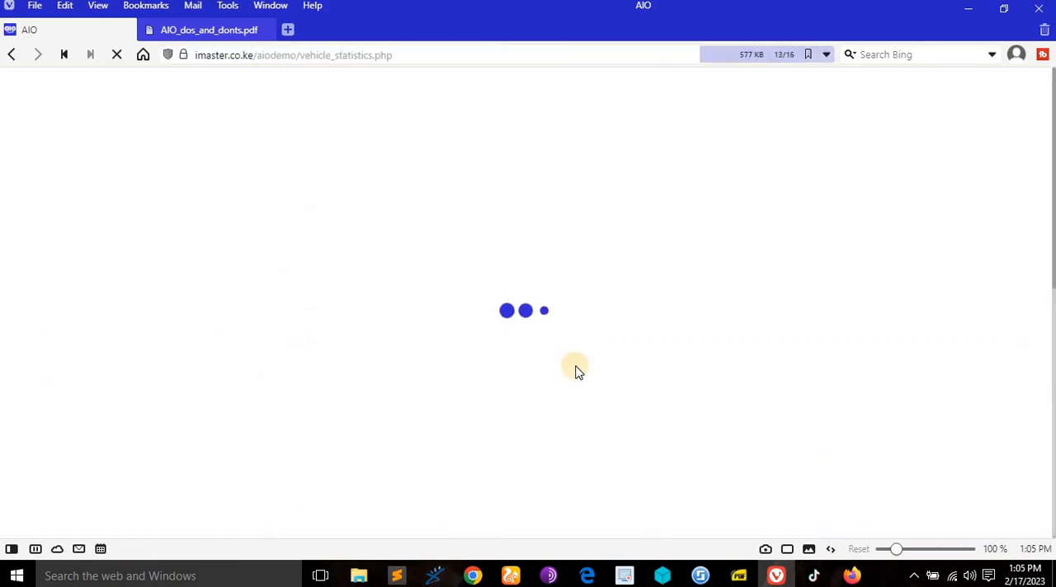
pyautogui.scroll(-6, 573, 366)
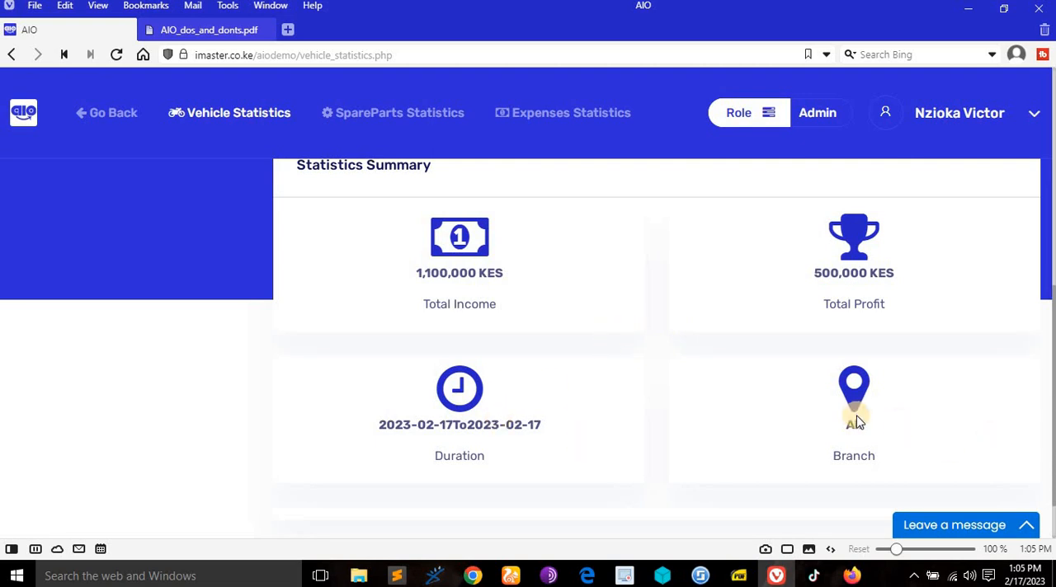
pyautogui.scroll(5, 855, 419)
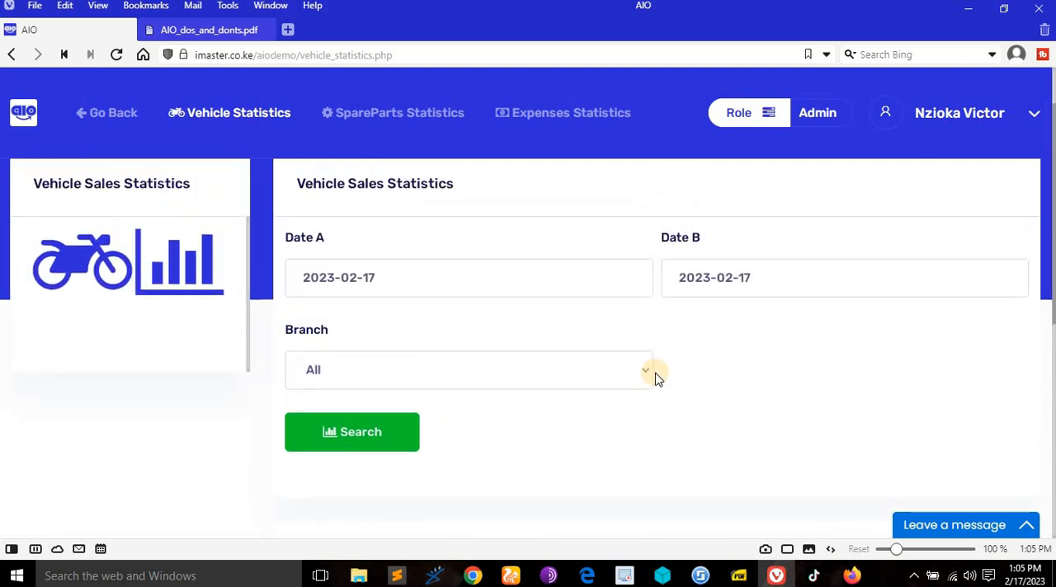
# - Search the vehicle sales statistics for the Nairobi branch on 2023-02-17 and view its income and profit
pyautogui.click(638, 372)
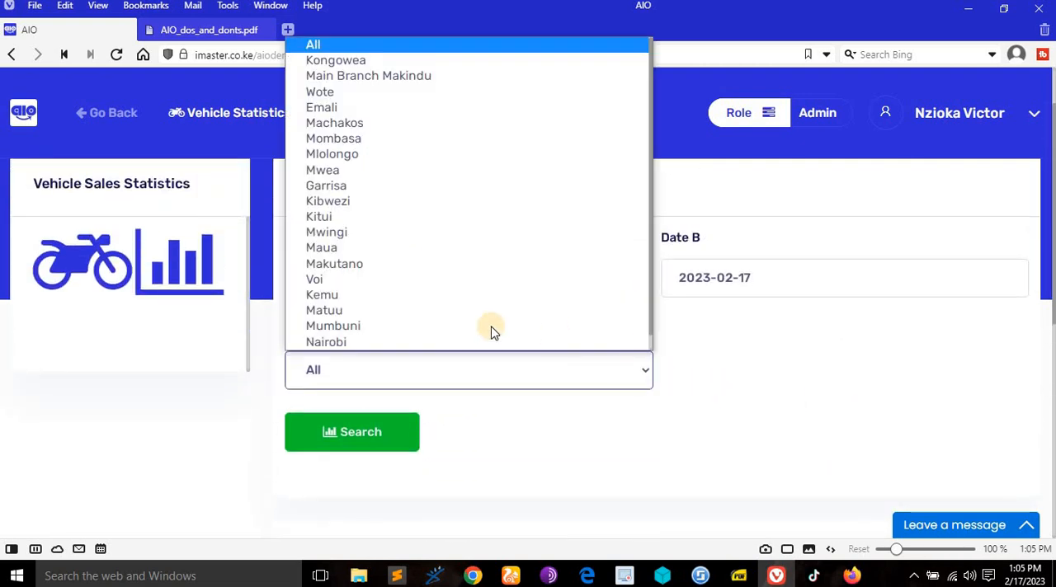
pyautogui.click(374, 343)
pyautogui.click(387, 438)
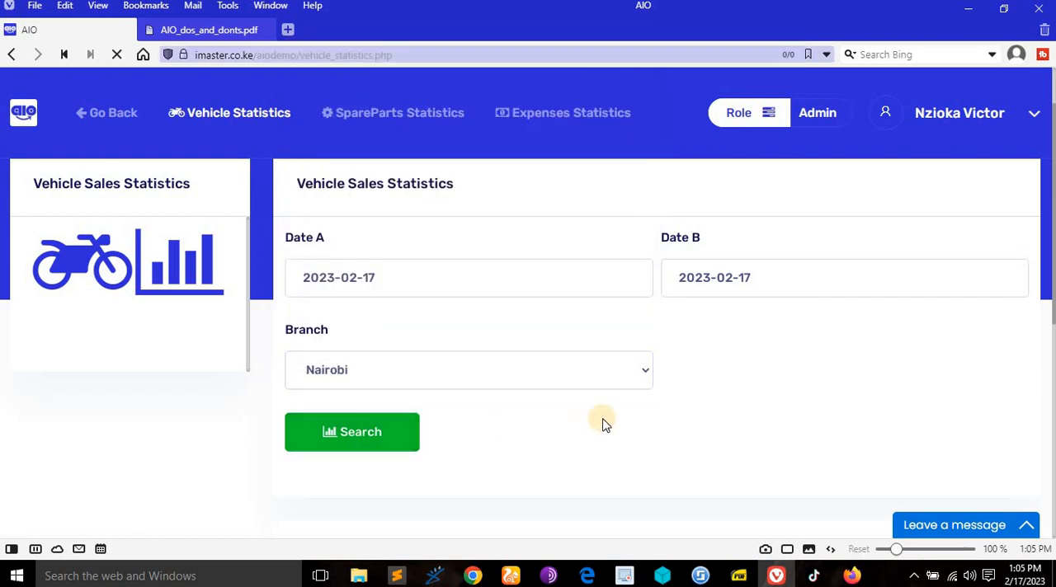
pyautogui.scroll(-6, 635, 425)
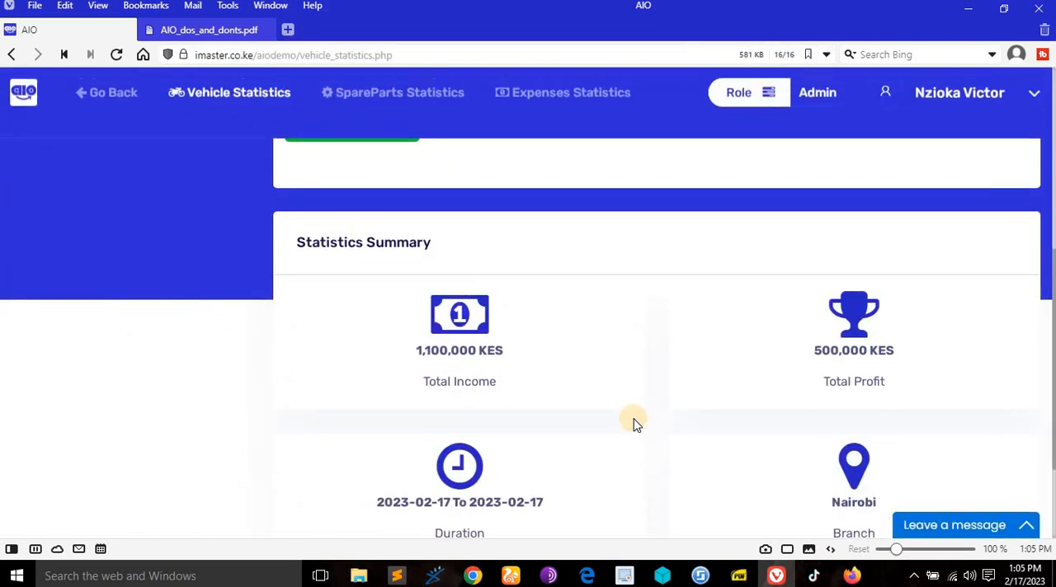
pyautogui.scroll(2, 844, 358)
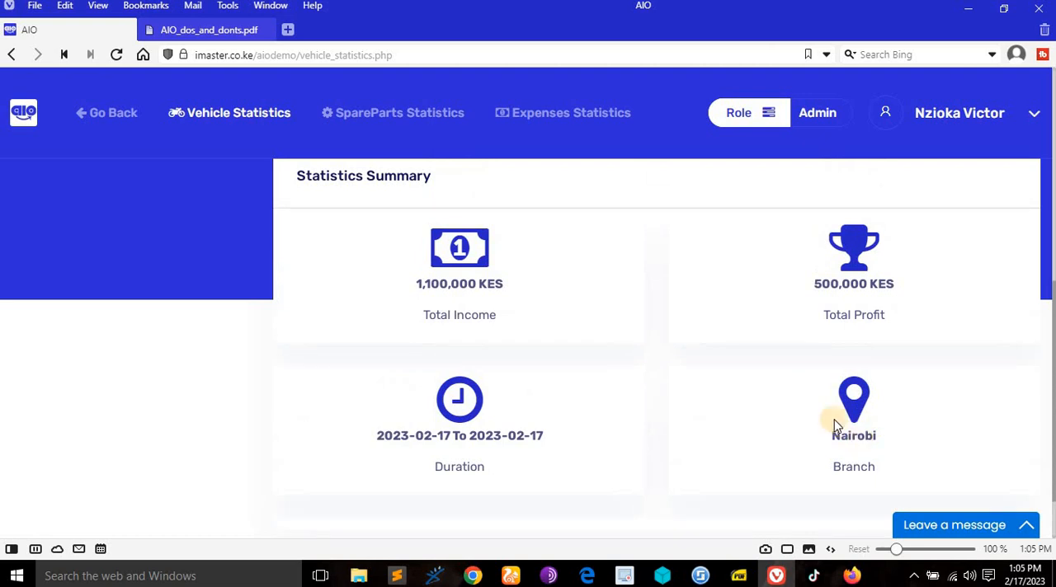
pyautogui.scroll(5, 833, 425)
# - Search the vehicle sales statistics for the Mwingi branch on 2023-02-17 and view its income and profit
pyautogui.click(521, 387)
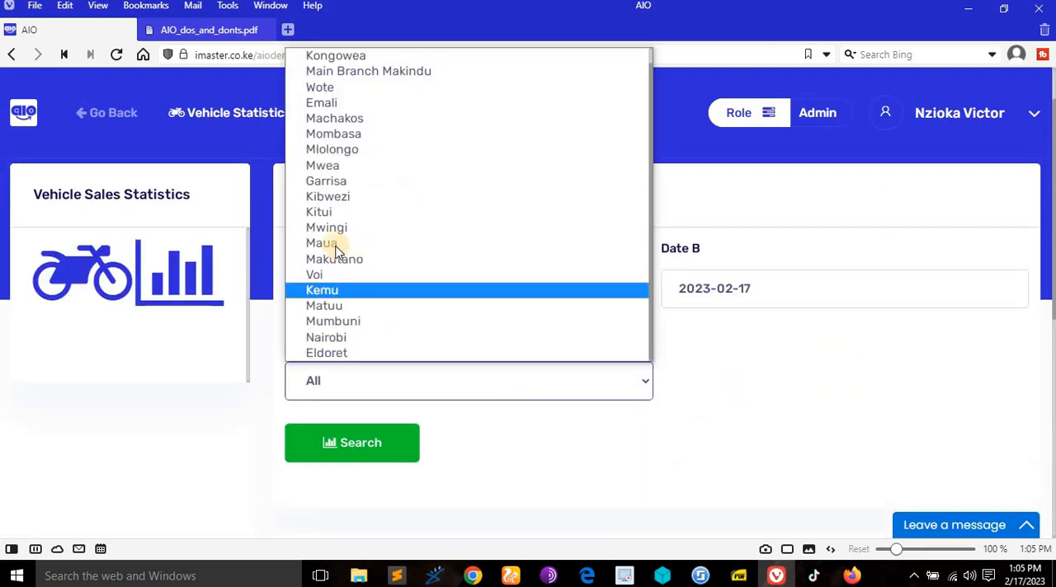
pyautogui.click(325, 228)
pyautogui.click(373, 435)
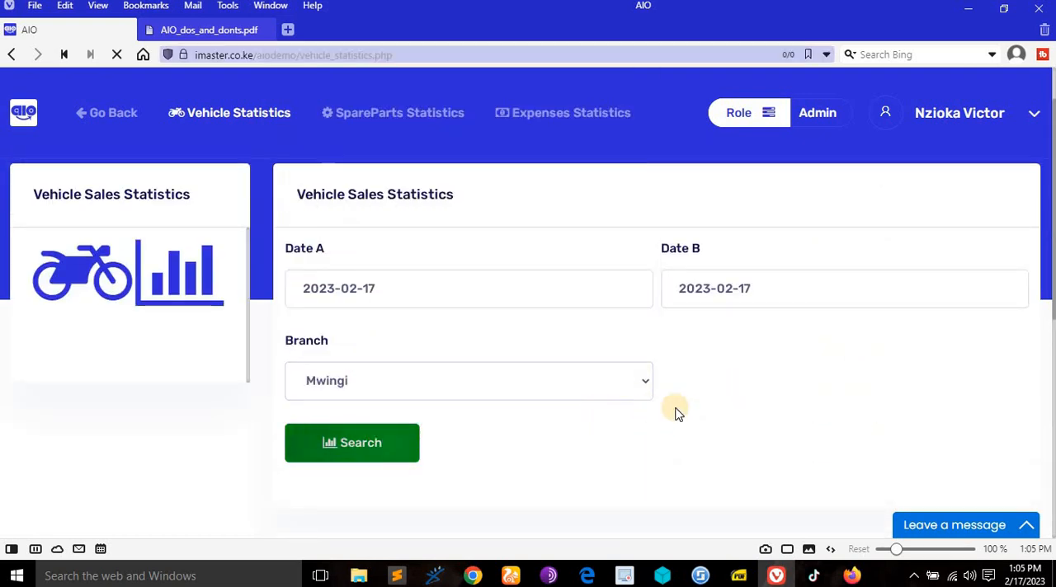
pyautogui.scroll(-4, 577, 396)
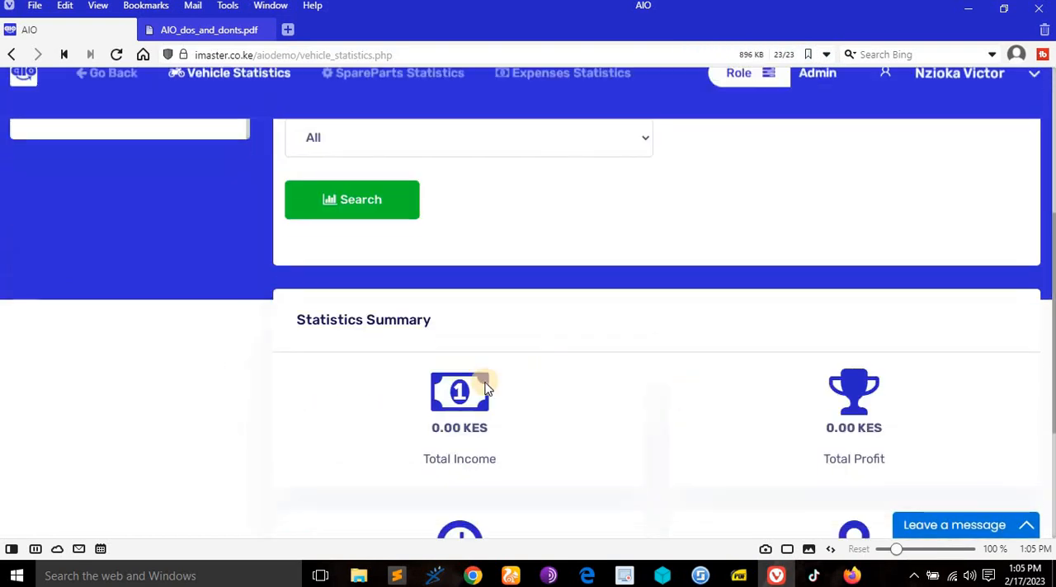
pyautogui.scroll(-3, 873, 408)
pyautogui.scroll(3, 872, 400)
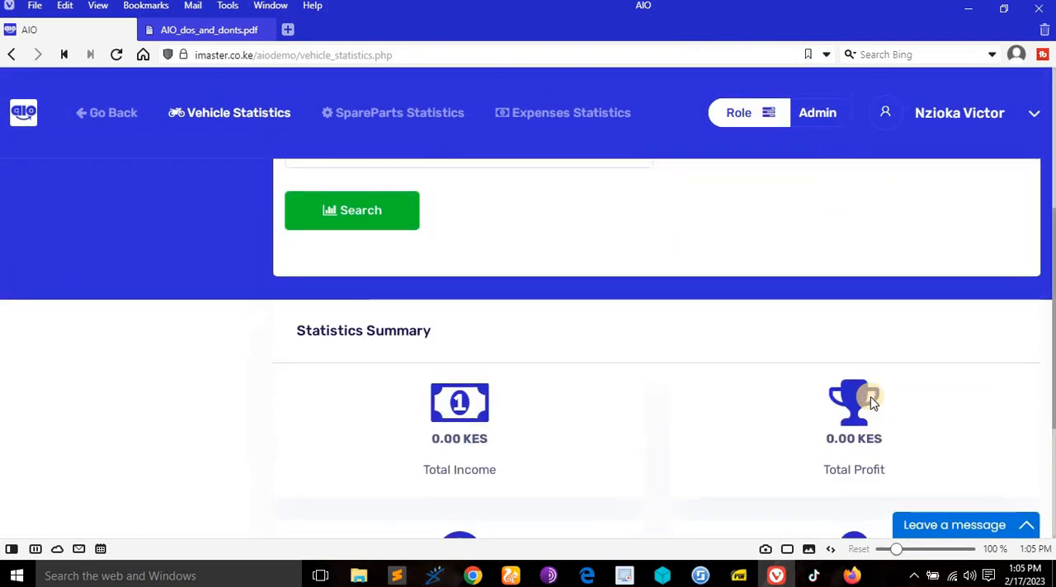
pyautogui.scroll(-3, 870, 399)
pyautogui.scroll(6, 631, 348)
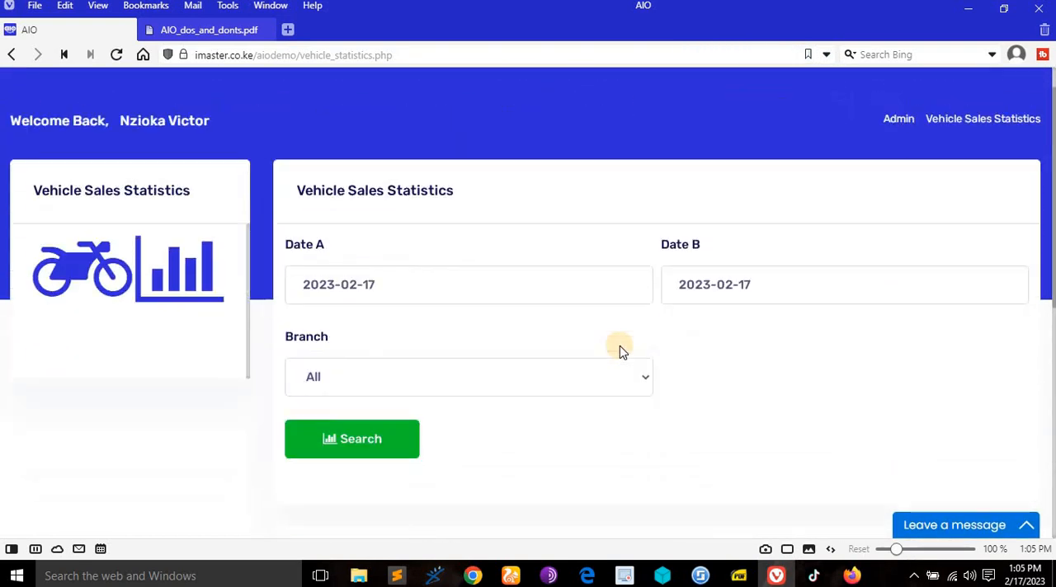
# - Search the vehicle sales statistics for the Machakos branch on 2023-02-17 and view the summary
pyautogui.scroll(-2, 620, 345)
pyautogui.click(572, 224)
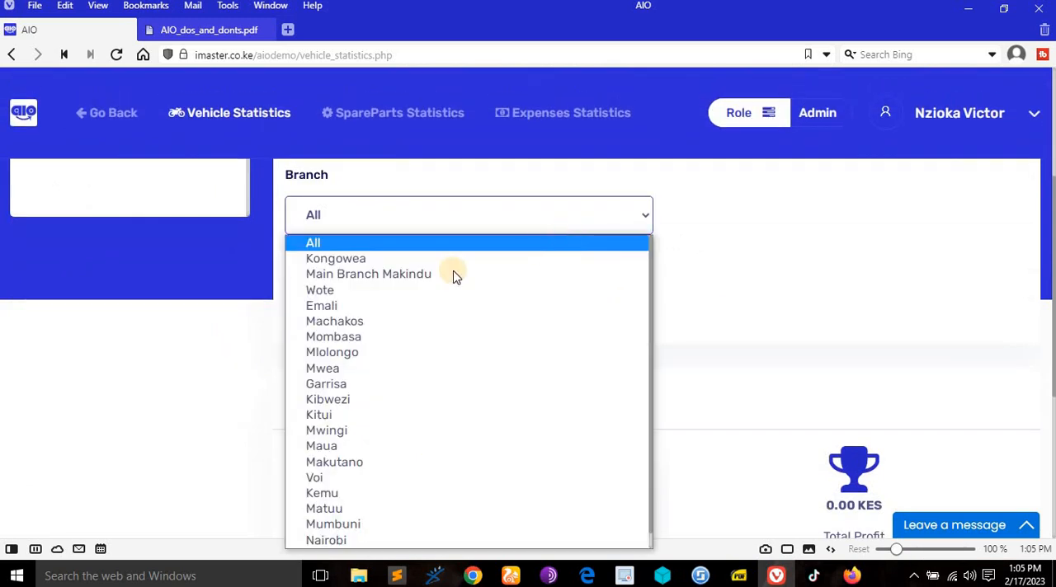
pyautogui.click(358, 321)
pyautogui.click(368, 276)
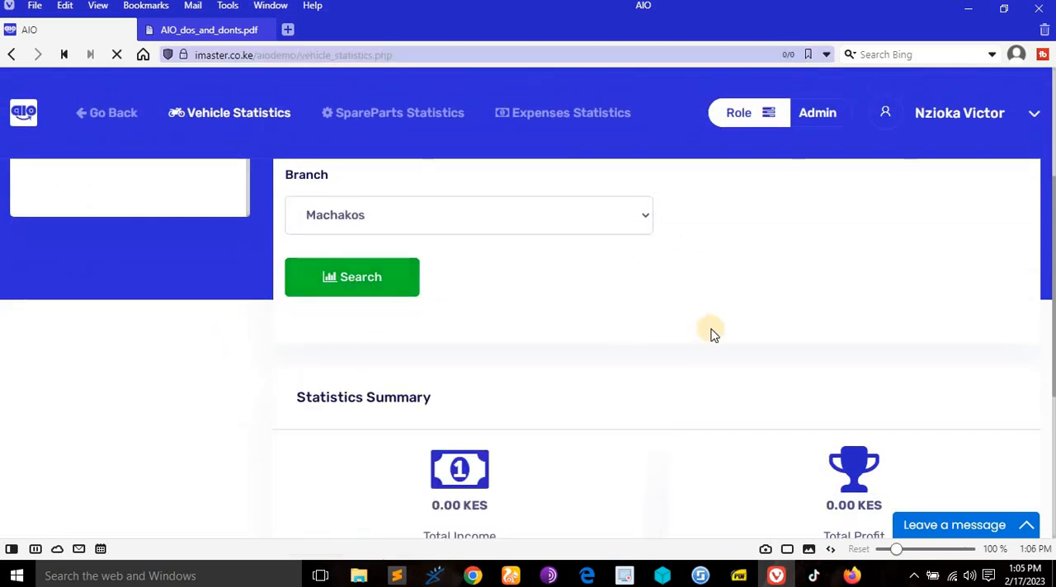
pyautogui.scroll(-5, 701, 355)
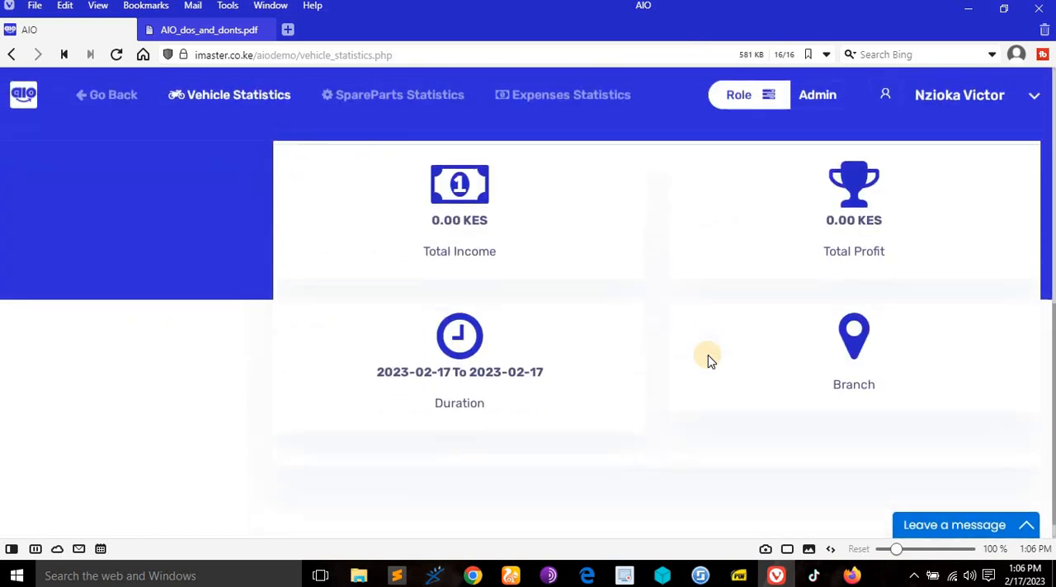
pyautogui.scroll(5, 709, 360)
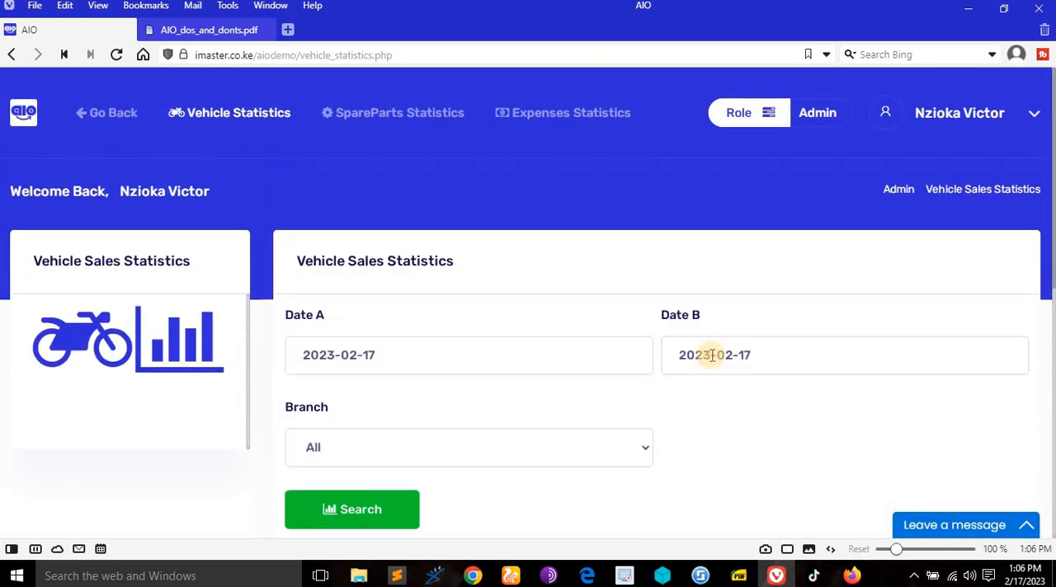
pyautogui.click(711, 356)
pyautogui.scroll(-4, 713, 358)
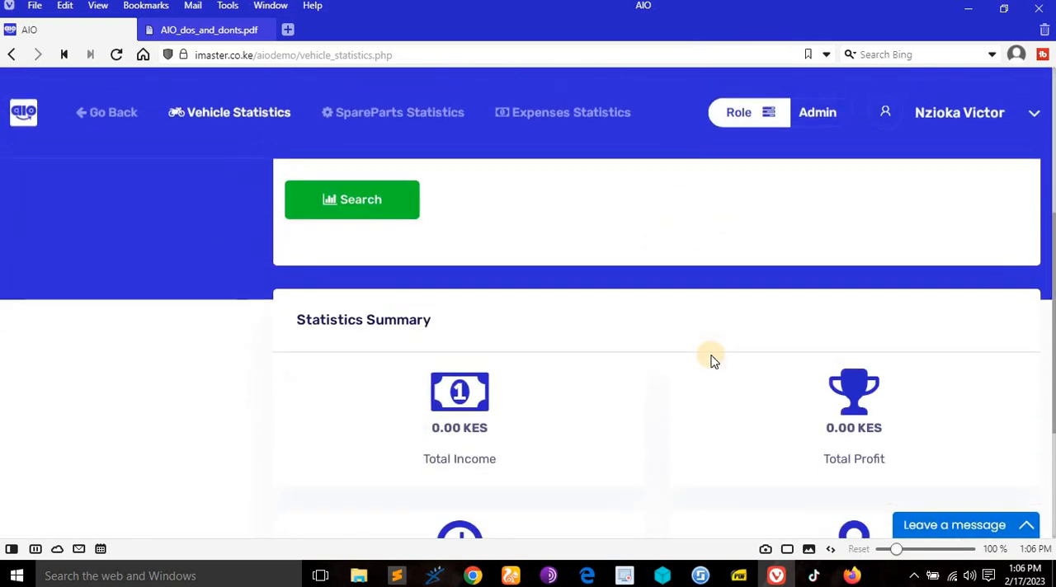
pyautogui.scroll(3, 712, 360)
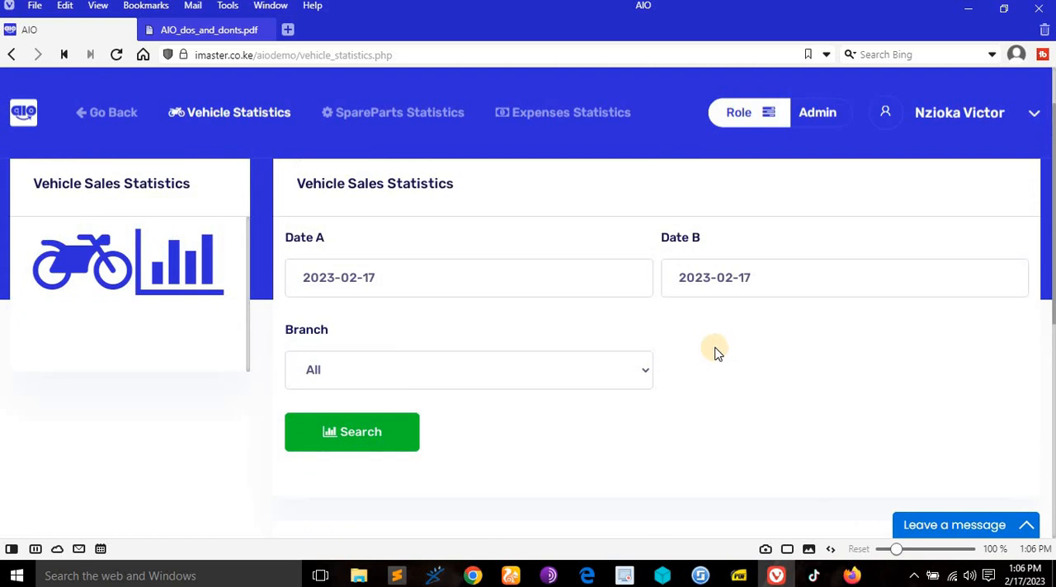
pyautogui.click(624, 353)
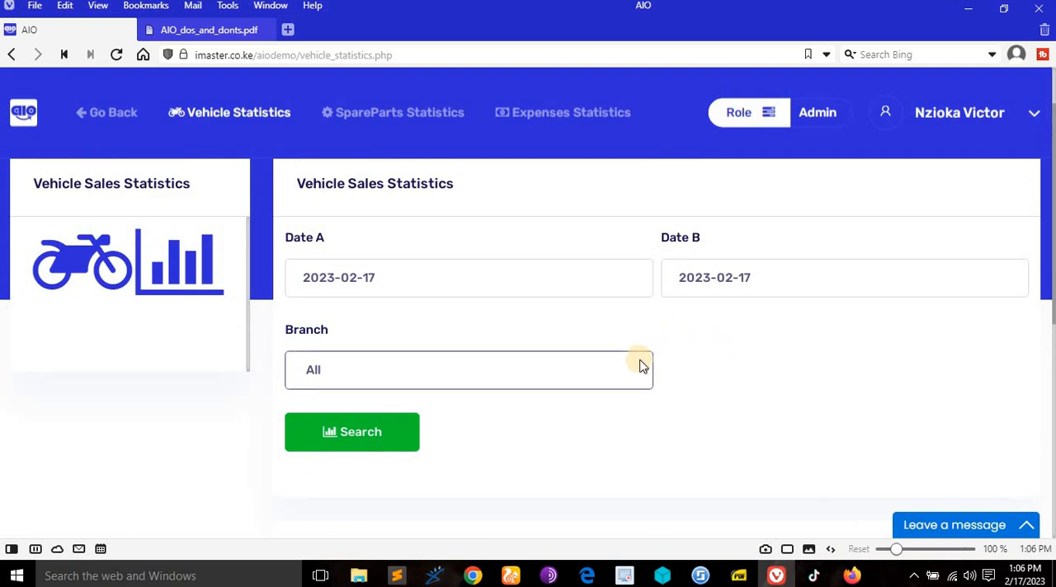
pyautogui.scroll(-5, 530, 391)
pyautogui.scroll(4, 530, 391)
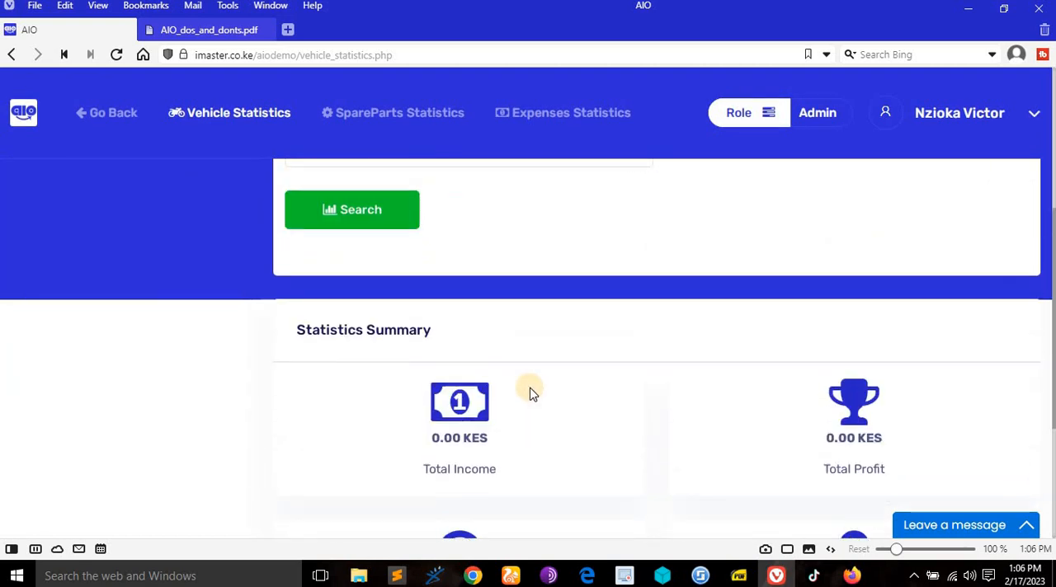
# - Search the 2023-02-17 vehicle sales statistics for another branch near the end of the branch list and view the summary
pyautogui.click(509, 296)
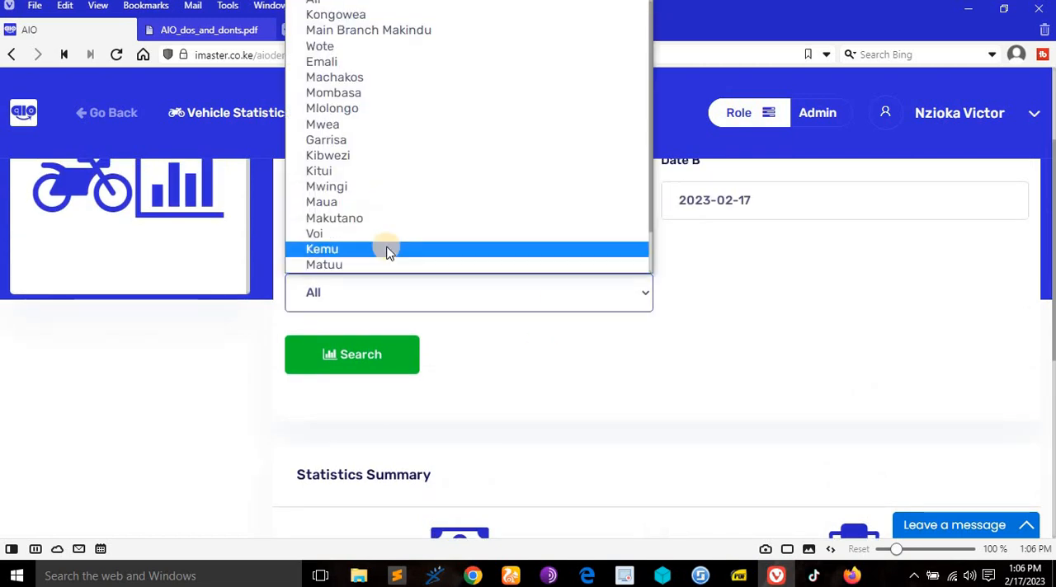
pyautogui.scroll(-2, 379, 247)
pyautogui.click(336, 249)
pyautogui.click(375, 354)
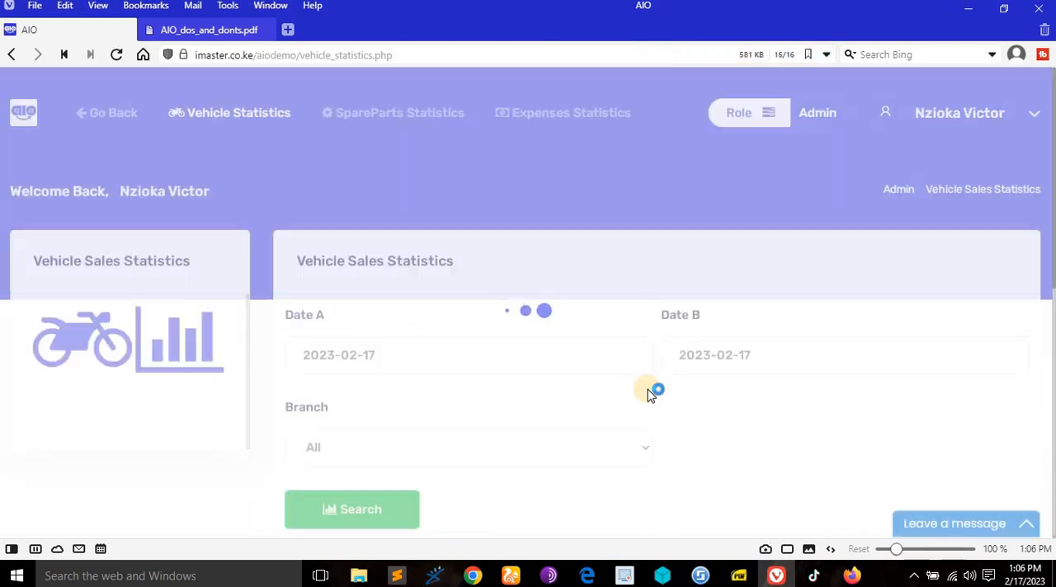
pyautogui.scroll(-5, 738, 402)
# - Search the vehicle sales statistics from 2023-01-17 to 2023-02-17 for all branches and view the income, profit and duration summary
pyautogui.scroll(6, 690, 404)
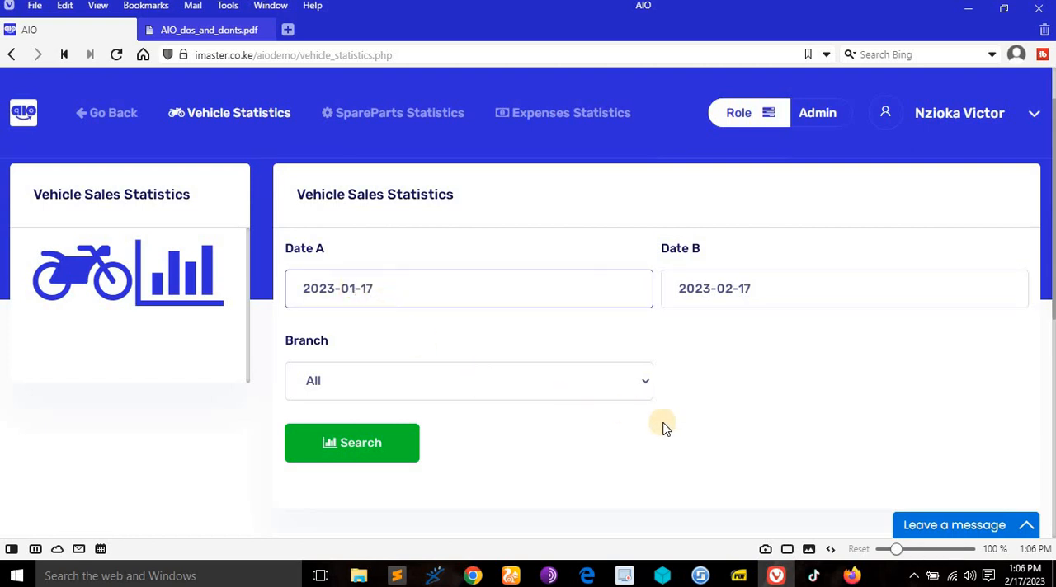
pyautogui.scroll(-1, 807, 417)
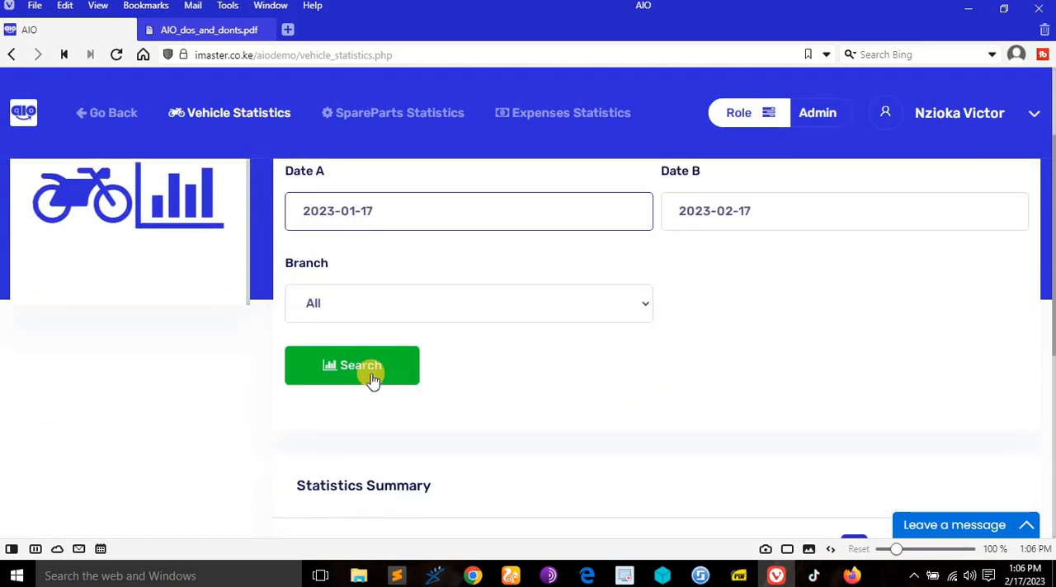
pyautogui.click(487, 305)
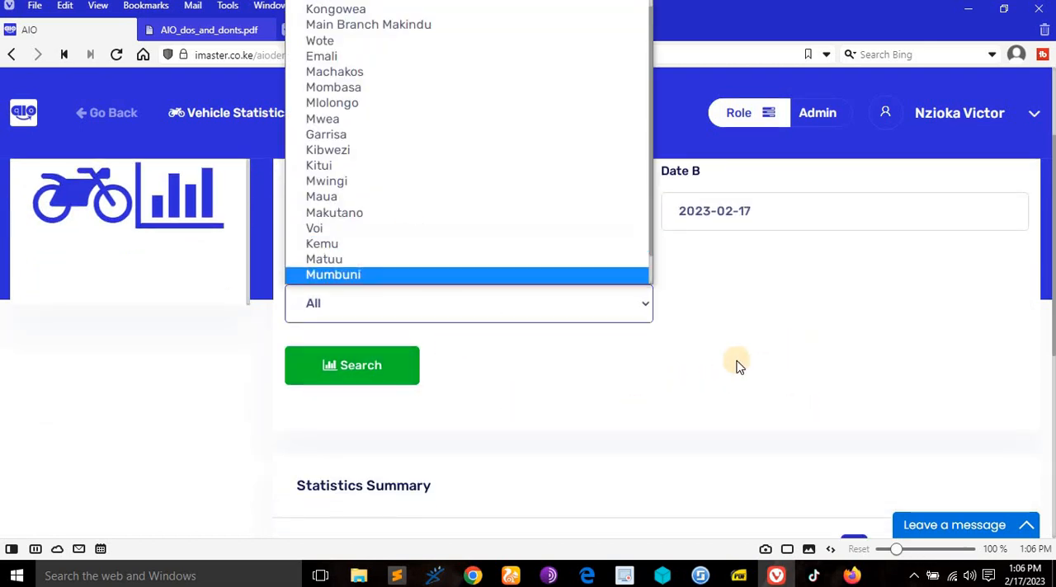
pyautogui.click(819, 354)
pyautogui.scroll(-4, 622, 382)
pyautogui.scroll(3, 622, 385)
pyautogui.click(384, 289)
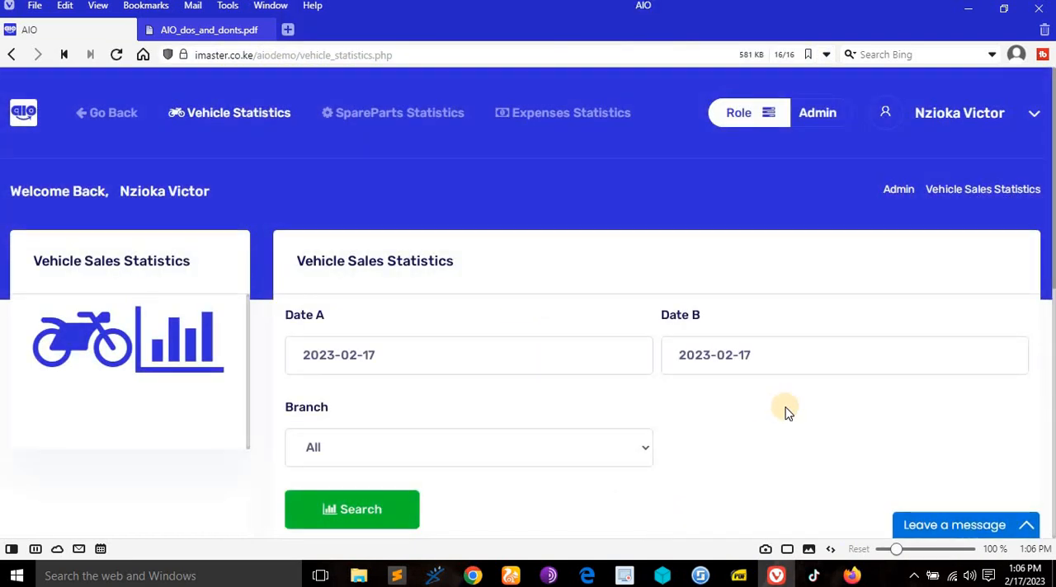
pyautogui.scroll(-6, 786, 411)
pyautogui.scroll(1, 786, 411)
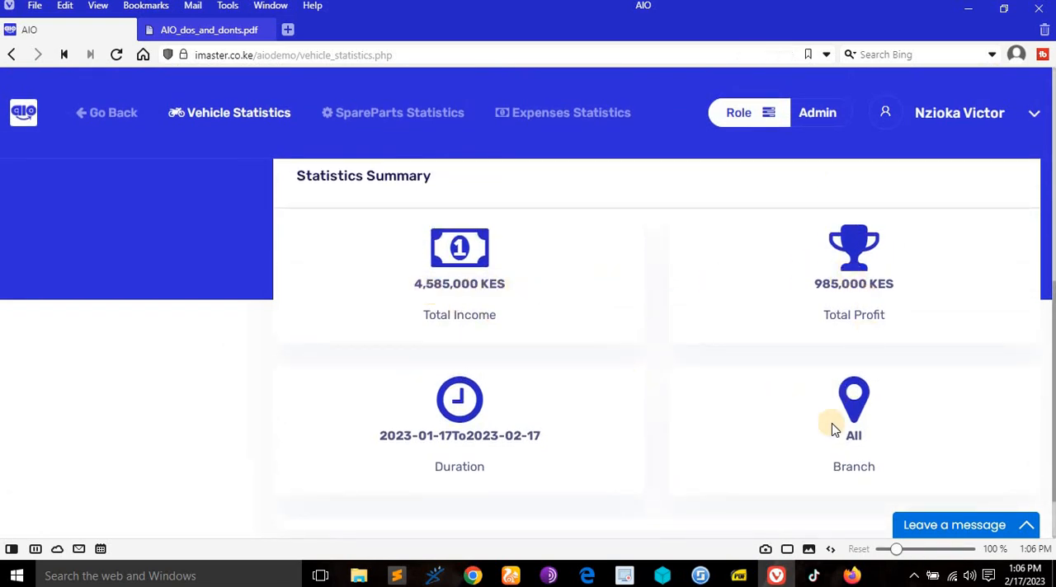
pyautogui.scroll(-1, 833, 429)
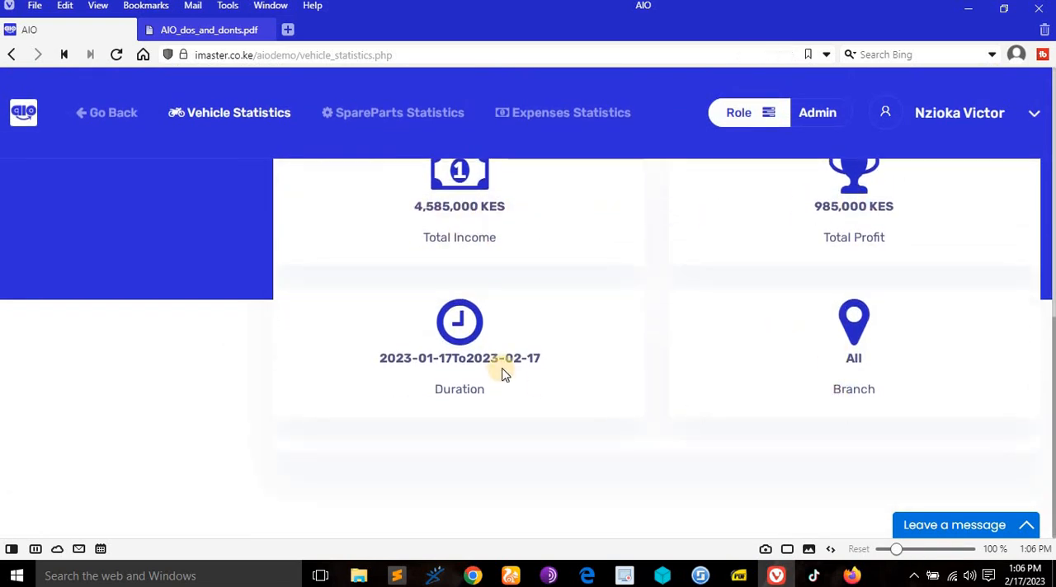
pyautogui.scroll(5, 506, 372)
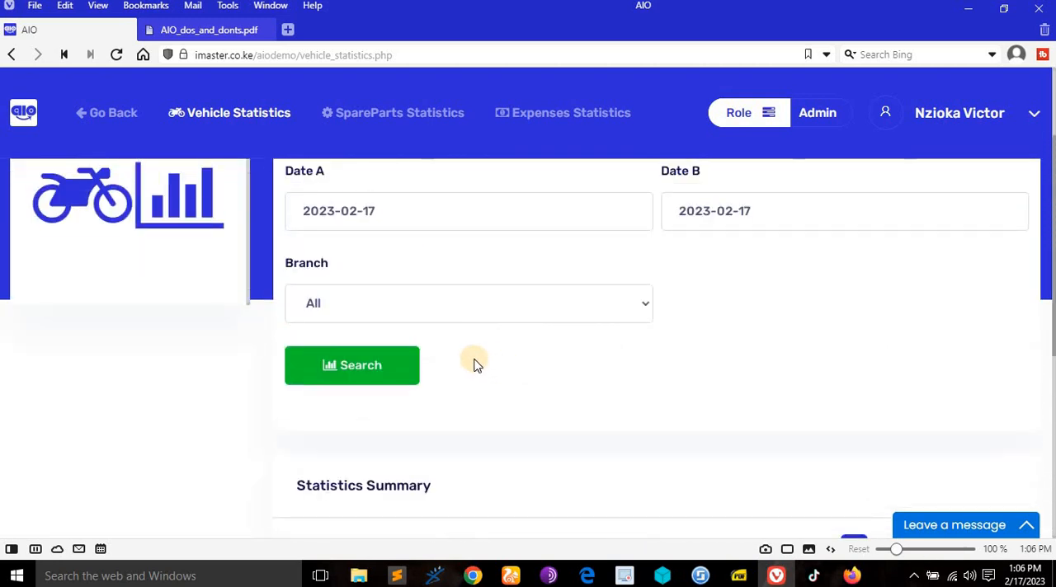
# - Reopen the vehicle sales statistics page and review its default summary
pyautogui.click(256, 117)
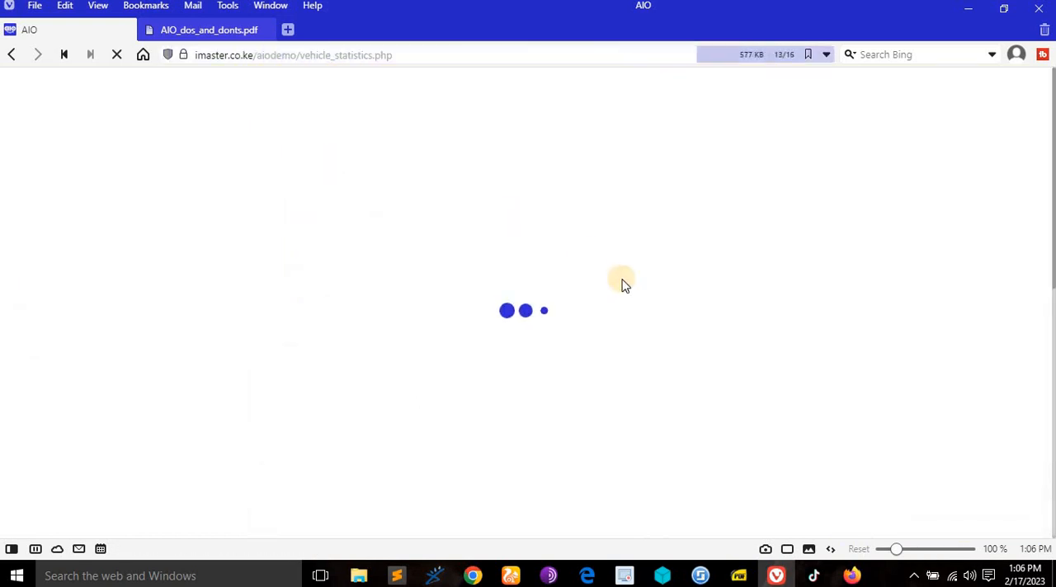
pyautogui.scroll(-5, 522, 363)
pyautogui.scroll(5, 558, 338)
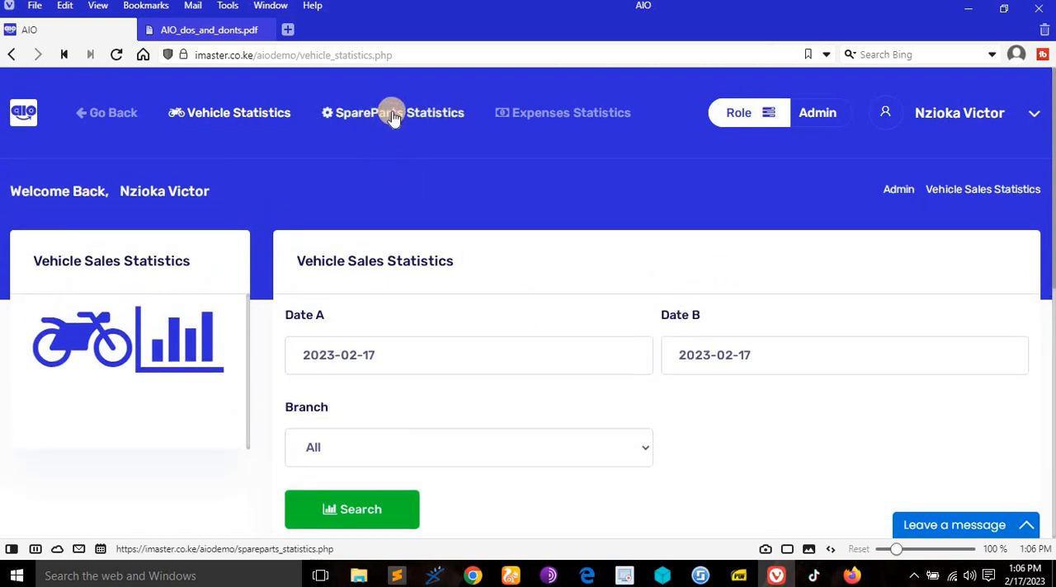
# - Check the admin rights list in AIO_dos_and_donts.pdf, then open the spare parts sales statistics and review the default summary
pyautogui.click(233, 30)
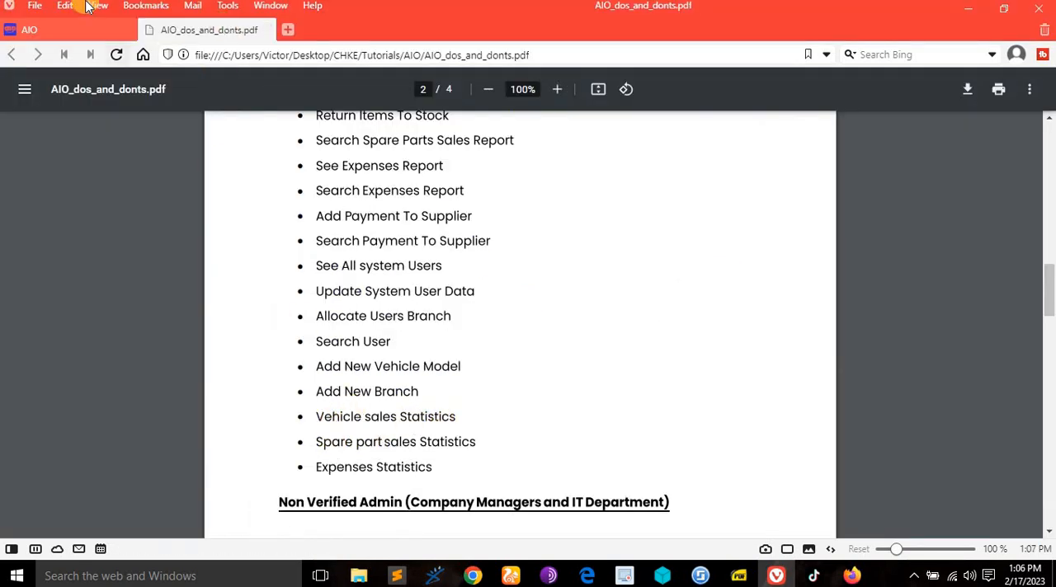
pyautogui.click(79, 33)
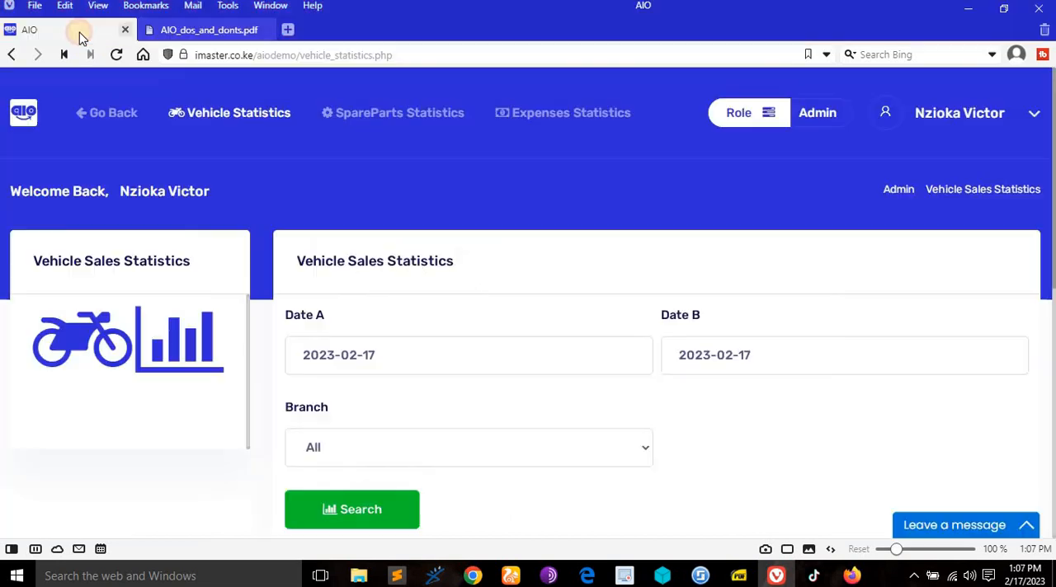
pyautogui.click(378, 122)
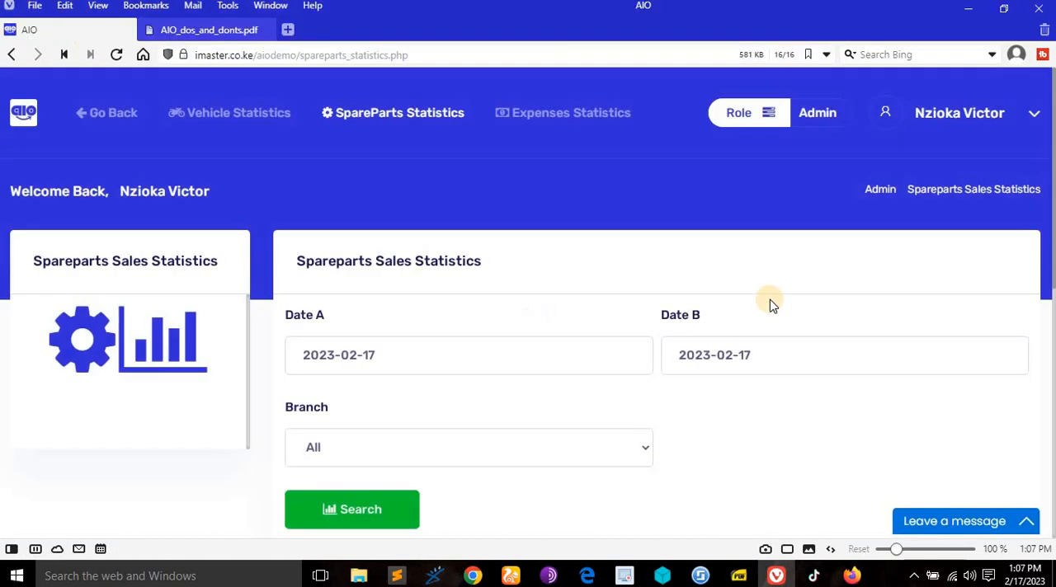
pyautogui.scroll(-3, 769, 304)
pyautogui.scroll(-2, 768, 303)
pyautogui.scroll(1, 772, 338)
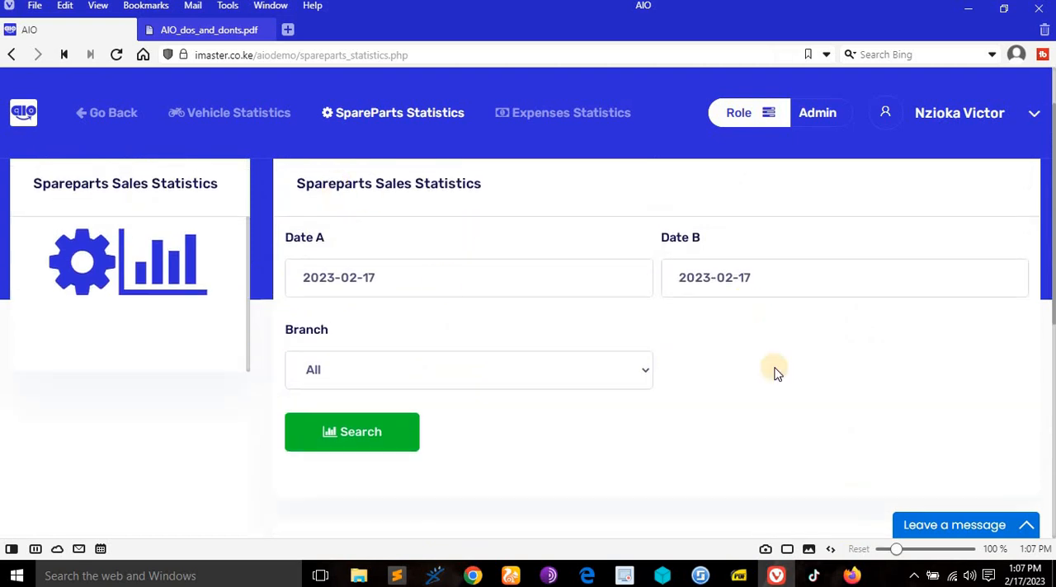
pyautogui.scroll(-5, 667, 348)
pyautogui.scroll(5, 668, 349)
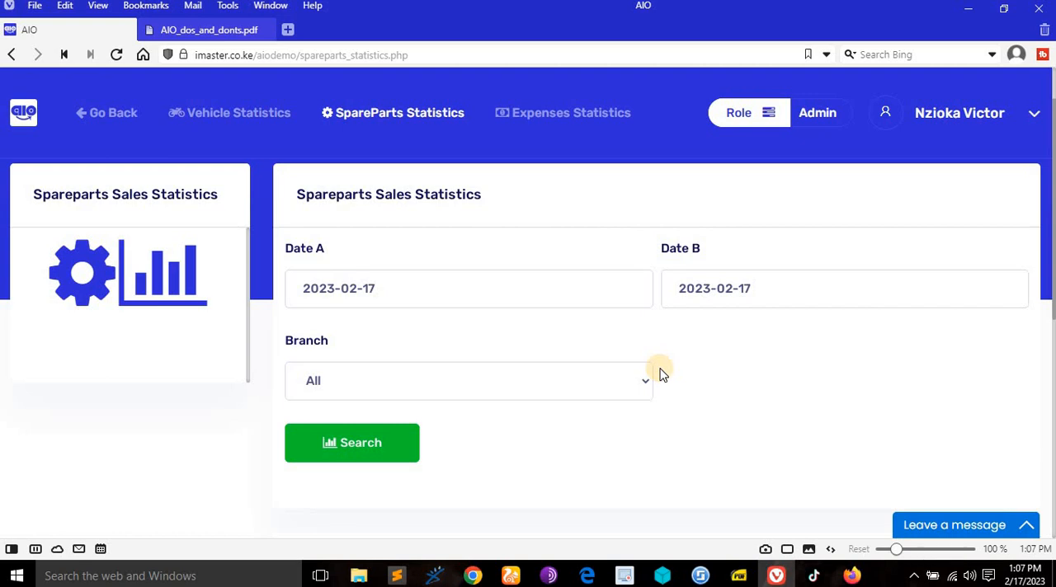
# - Search the spare parts sales statistics for all branches on 2023-02-17 and view the summary
pyautogui.click(370, 442)
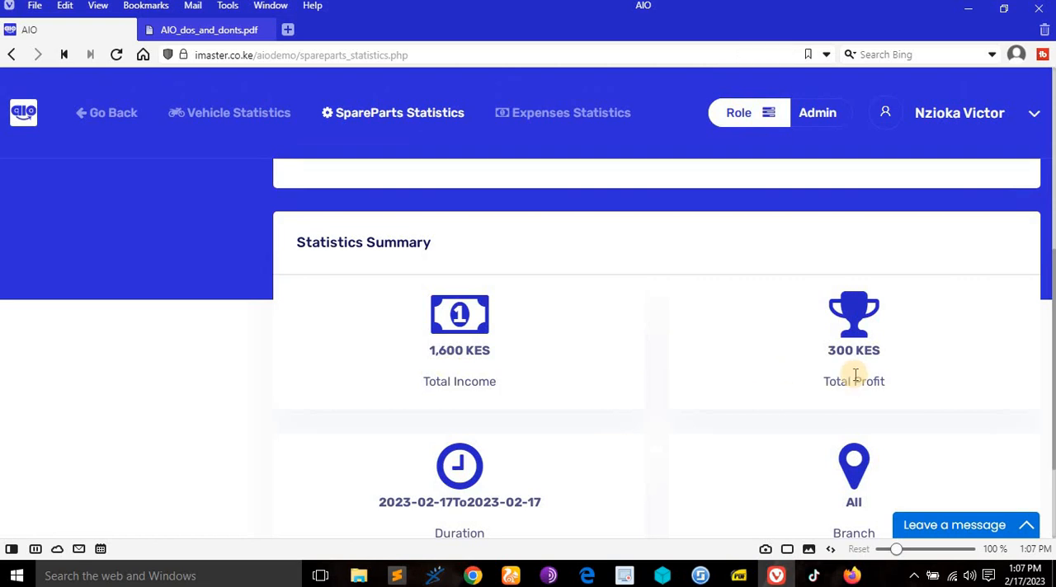
pyautogui.scroll(-2, 856, 373)
pyautogui.scroll(5, 849, 376)
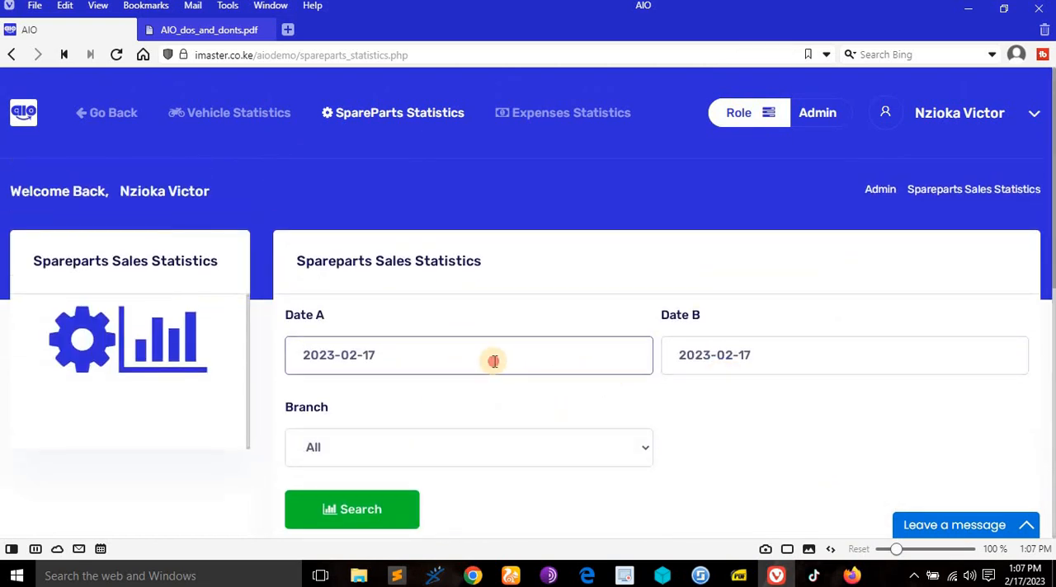
# - Search the spare parts sales statistics from 2023-01-1 to 2023-02-17 for all branches and view the summary
pyautogui.click(383, 353)
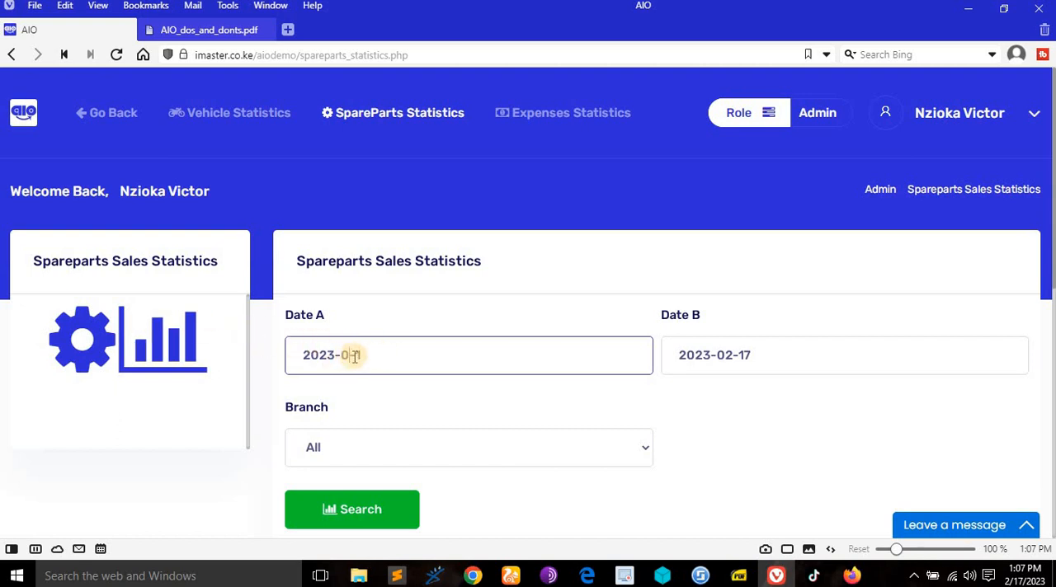
pyautogui.click(371, 520)
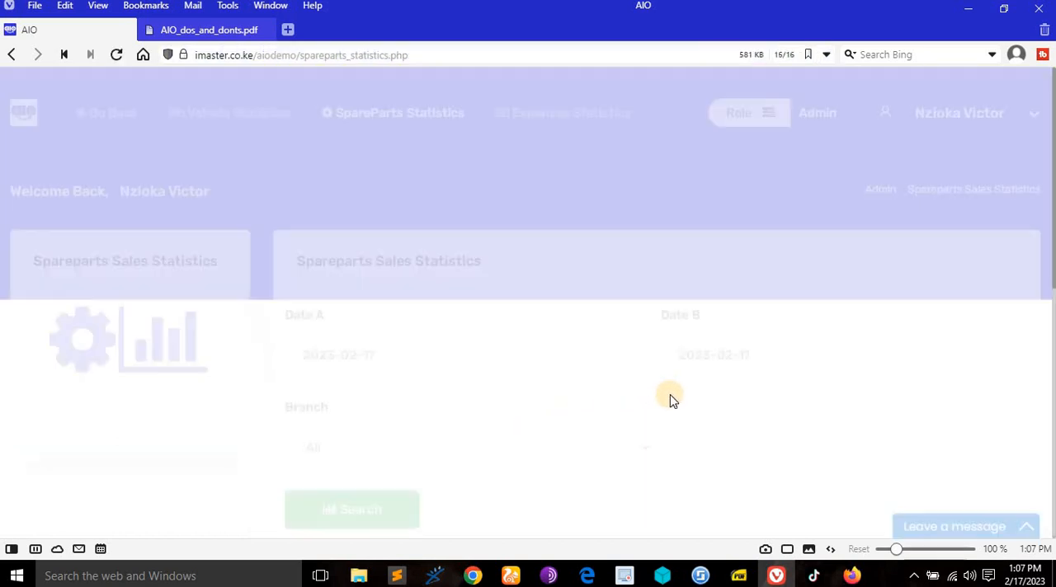
pyautogui.scroll(-2, 670, 395)
pyautogui.scroll(-4, 670, 400)
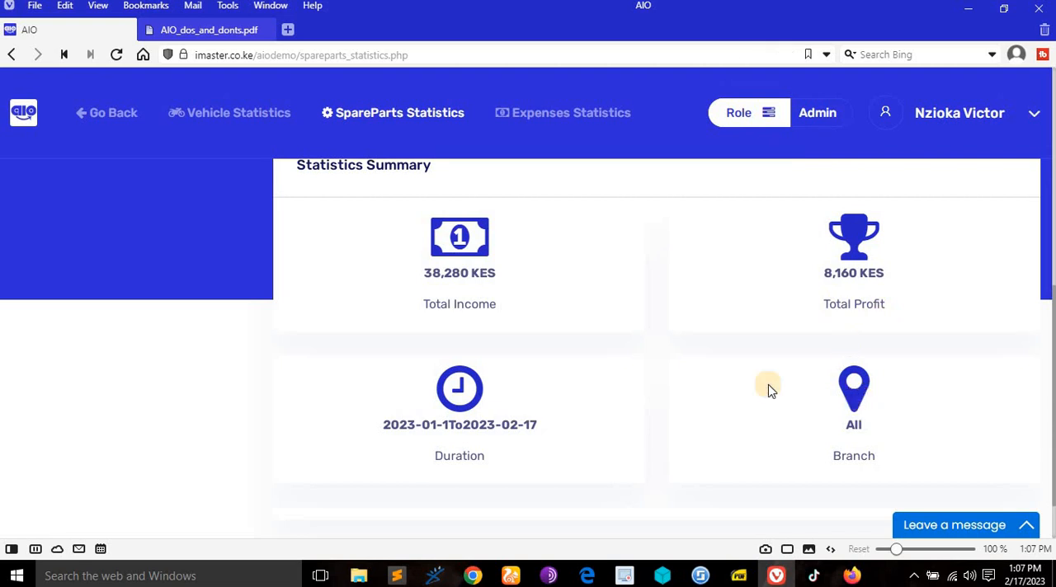
# - Search the spare parts sales statistics for the Nairobi branch on 2023-02-17 and view its income and profit
pyautogui.scroll(2, 667, 388)
pyautogui.scroll(3, 666, 388)
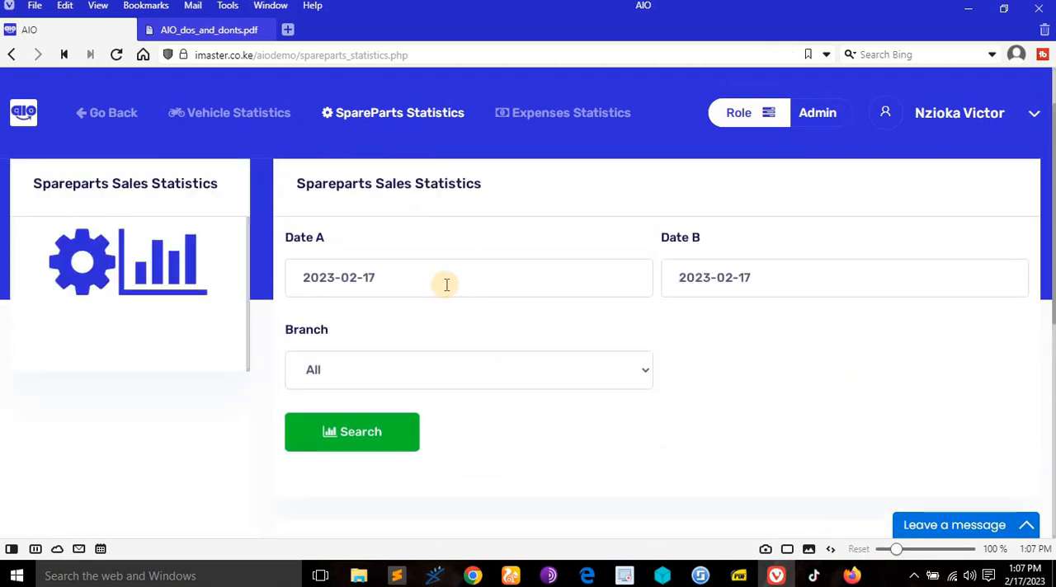
pyautogui.click(507, 369)
pyautogui.click(377, 343)
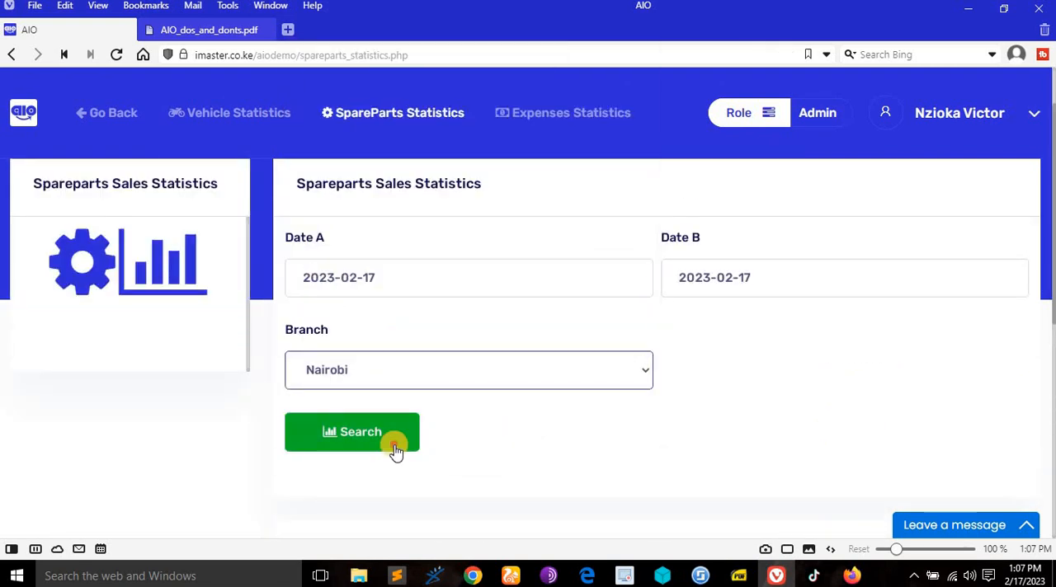
pyautogui.click(396, 445)
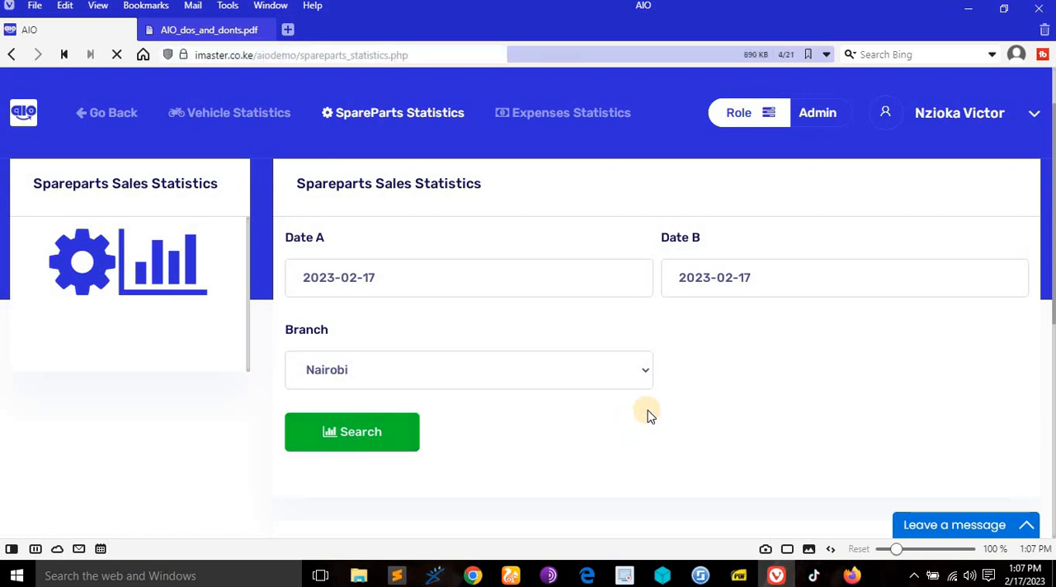
pyautogui.scroll(-6, 651, 412)
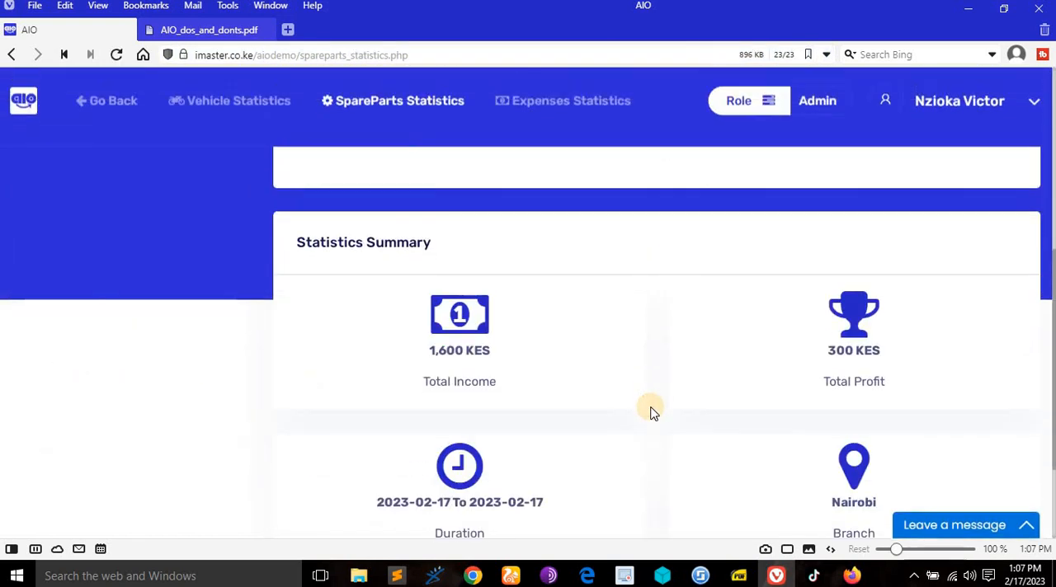
# - Search the spare parts sales statistics for the Mumbuni branch on 2023-02-17 and view the summary
pyautogui.scroll(6, 651, 412)
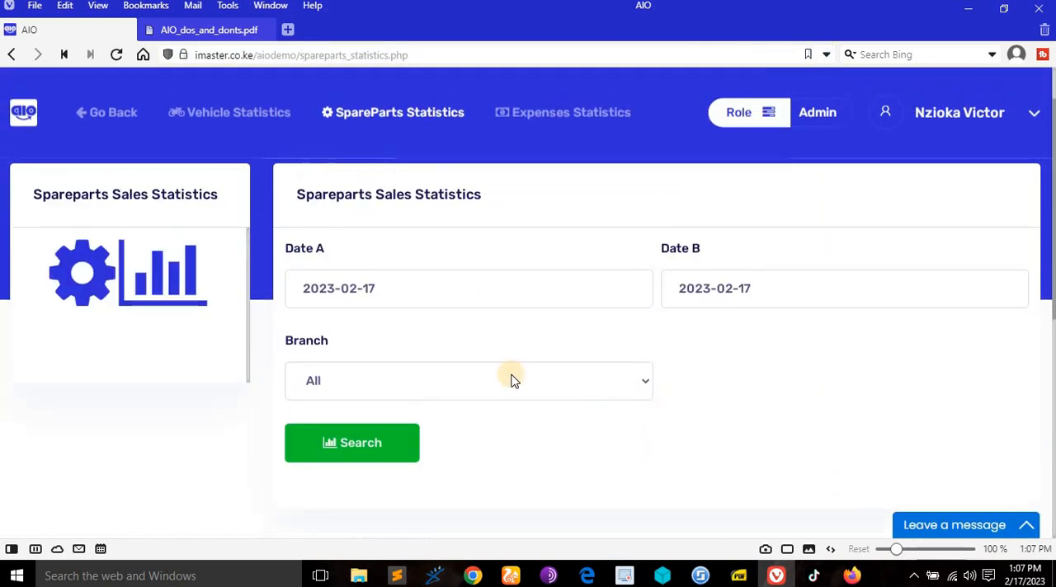
pyautogui.click(497, 376)
pyautogui.click(360, 338)
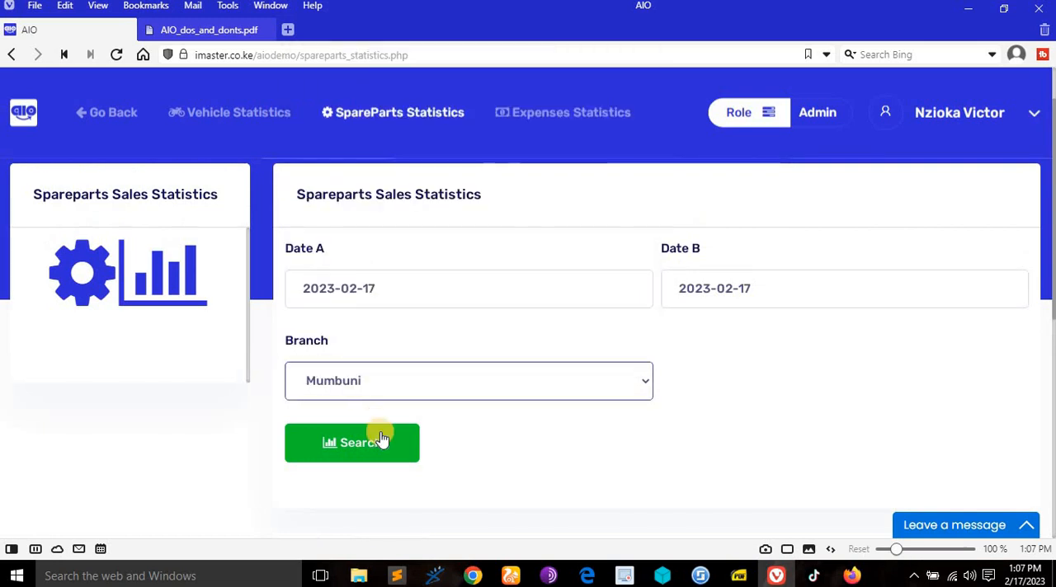
pyautogui.click(378, 438)
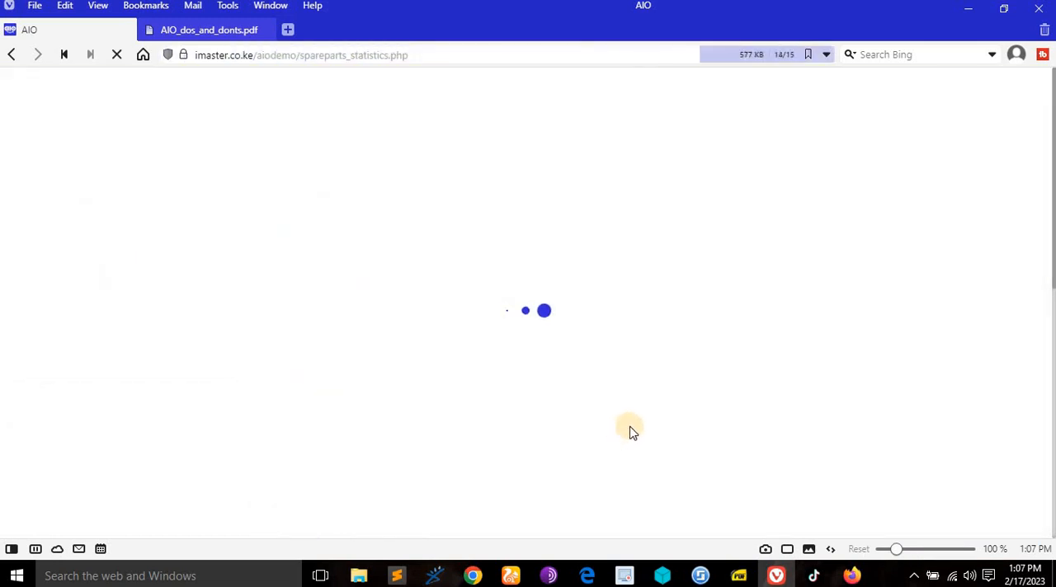
pyautogui.scroll(-6, 629, 427)
pyautogui.scroll(2, 629, 428)
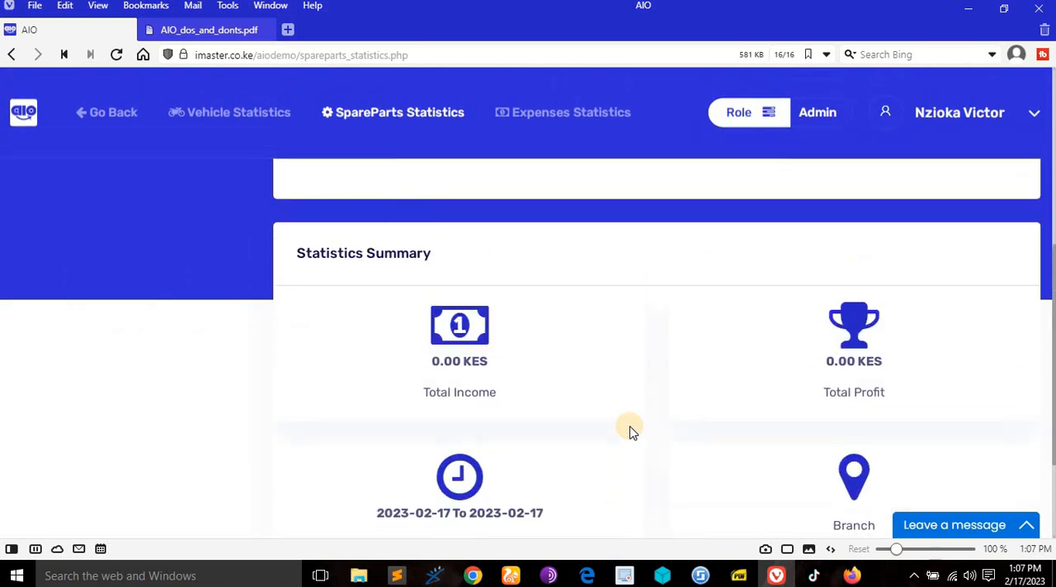
pyautogui.scroll(4, 629, 430)
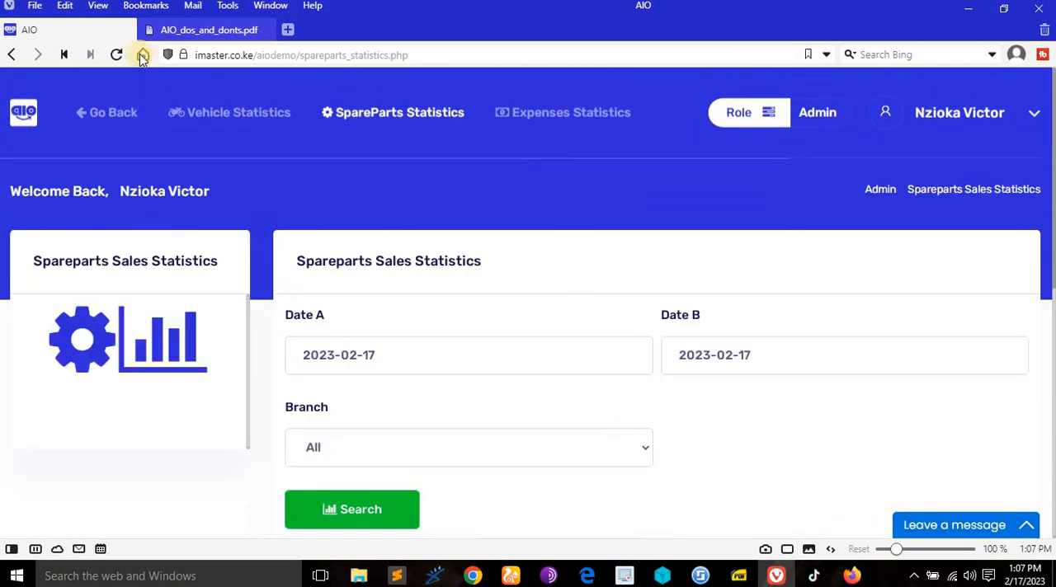
# - Check the Expenses Statistics entry in the PDF rights list, then open the expenses statistics and view the overall summary
pyautogui.click(175, 28)
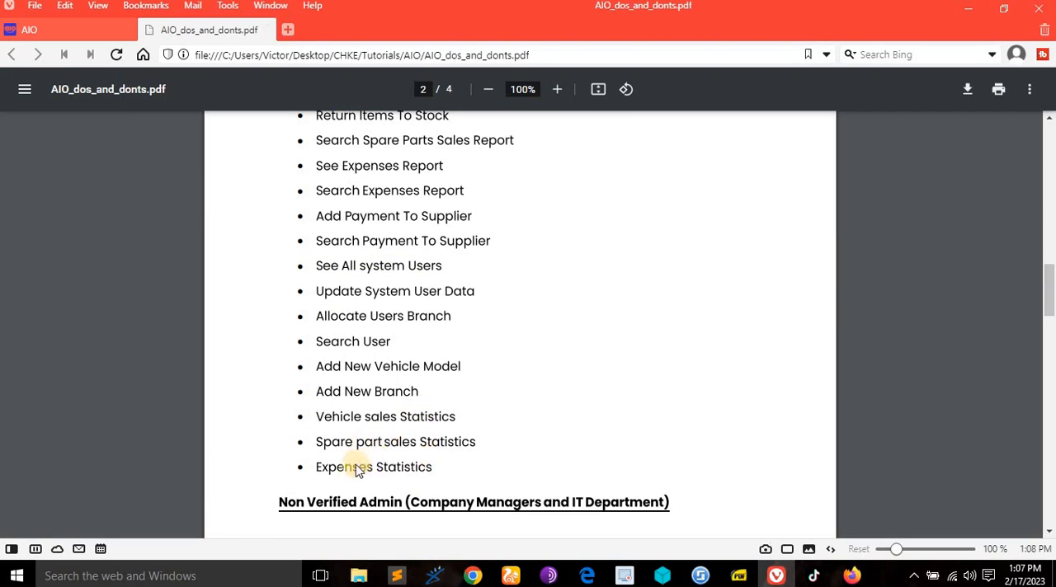
pyautogui.click(95, 29)
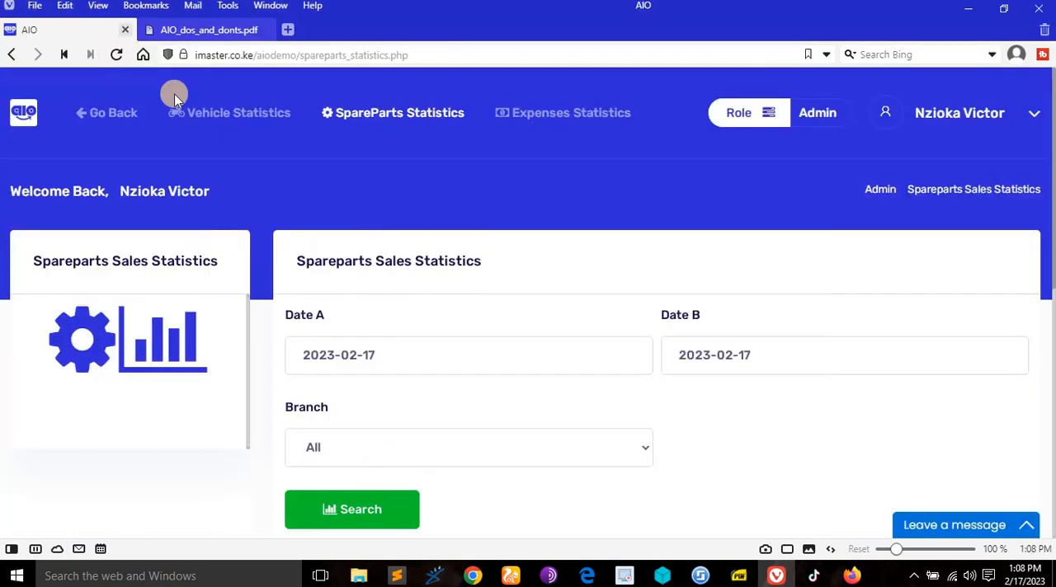
pyautogui.click(549, 118)
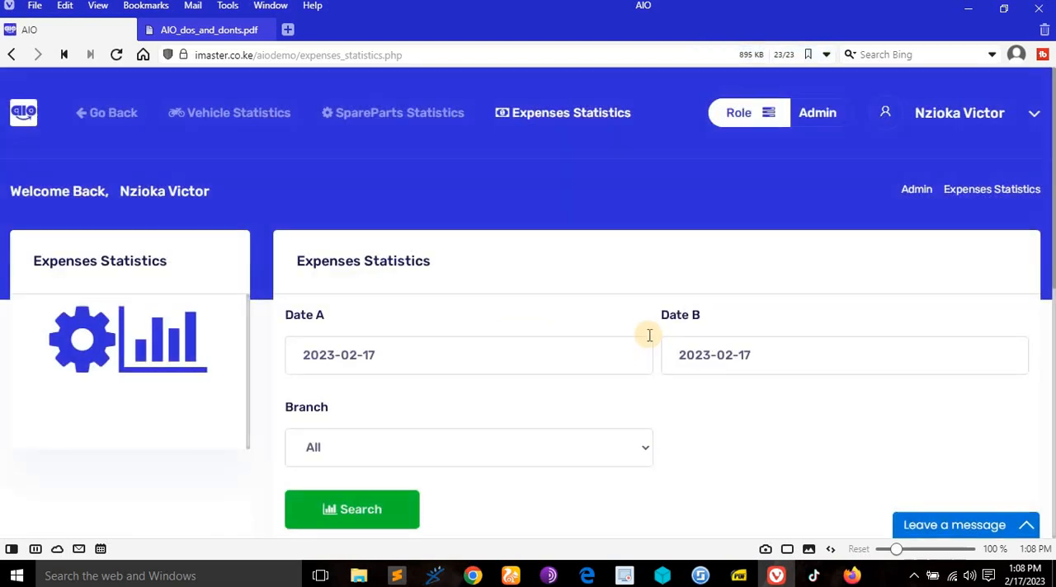
pyautogui.scroll(-4, 649, 335)
pyautogui.scroll(2, 649, 340)
pyautogui.scroll(-4, 649, 341)
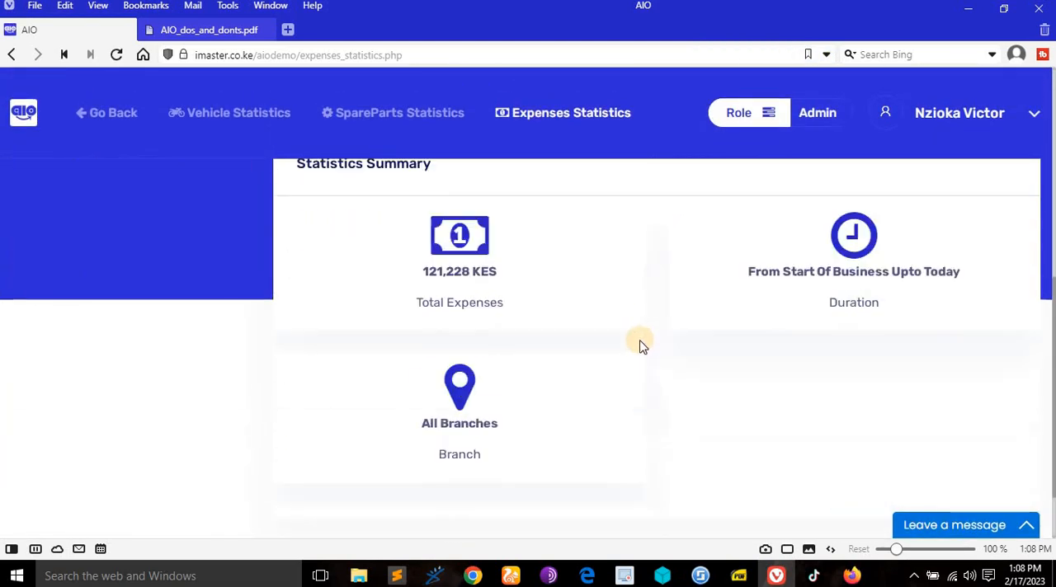
# - Search the expenses statistics for all branches on 2023-02-17 and review the total expenses, duration and branch
pyautogui.scroll(3, 486, 350)
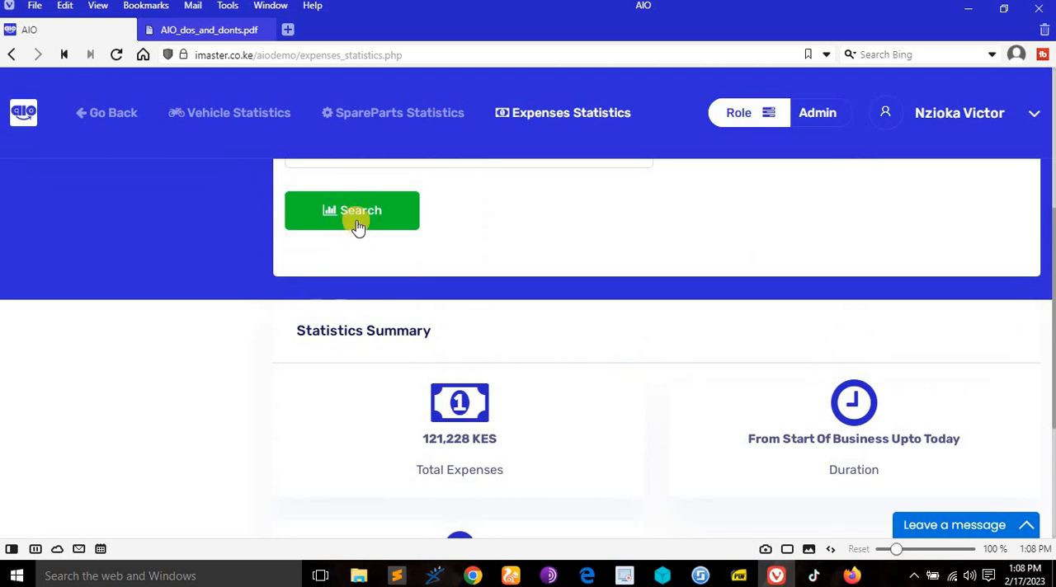
pyautogui.scroll(2, 523, 267)
pyautogui.click(352, 371)
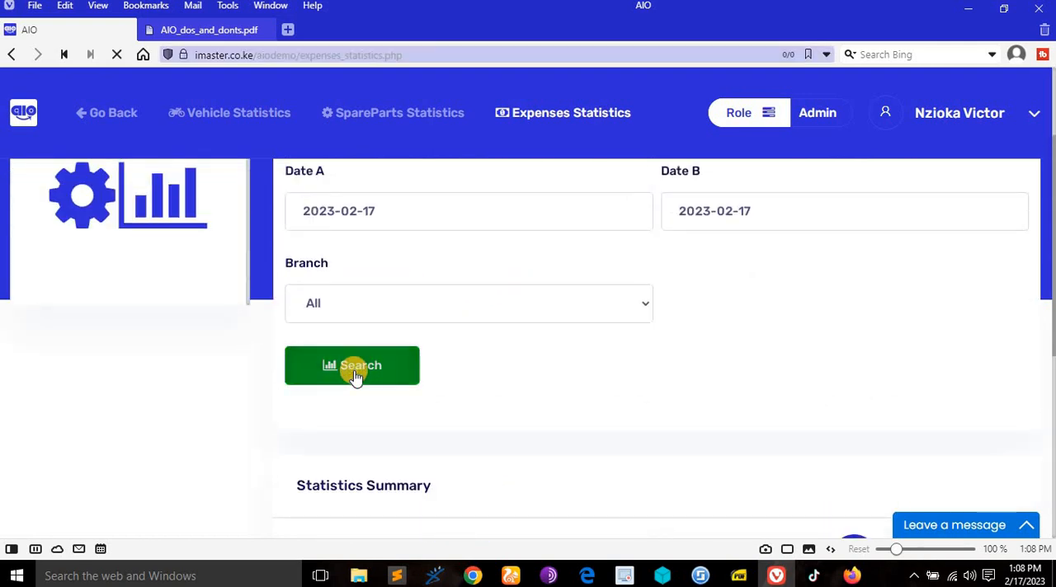
pyautogui.scroll(-5, 578, 369)
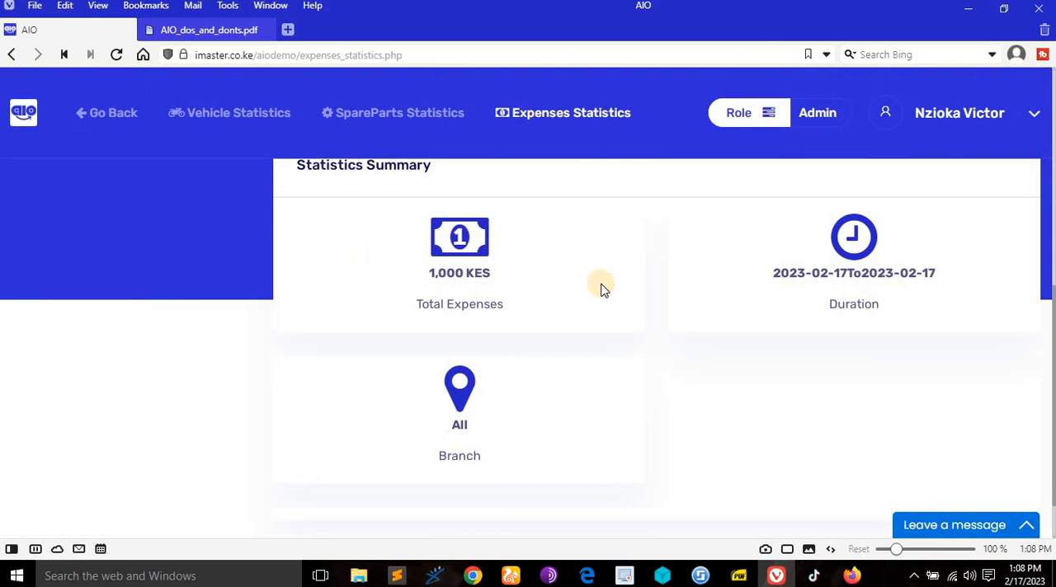
pyautogui.scroll(4, 912, 288)
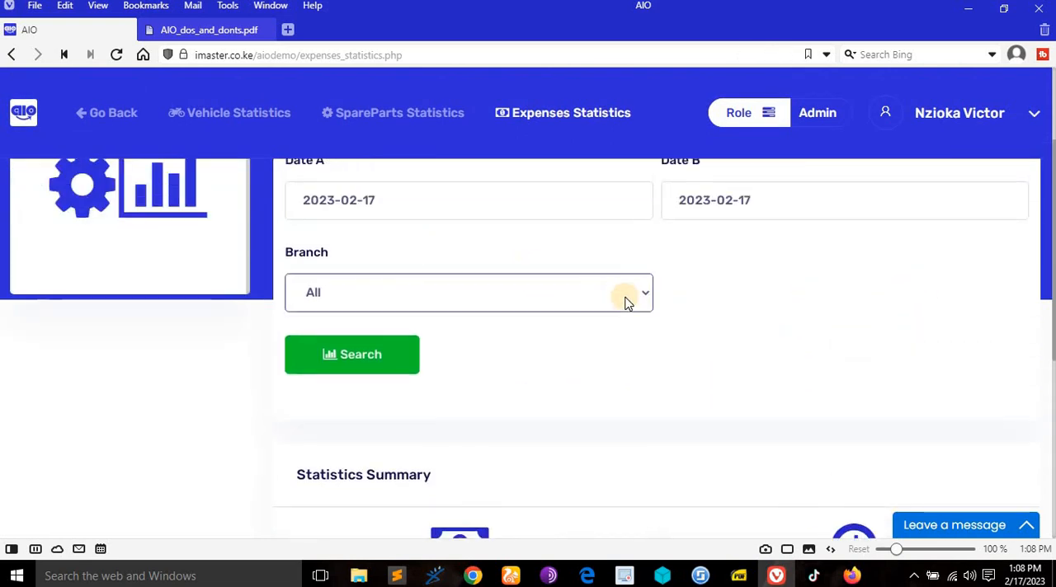
pyautogui.scroll(1, 625, 304)
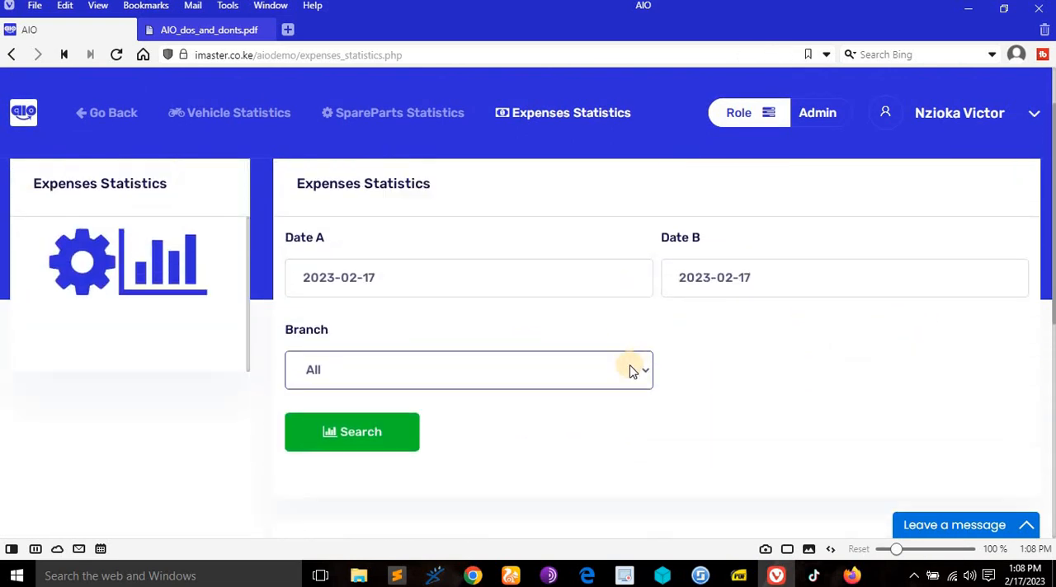
pyautogui.scroll(-4, 665, 367)
pyautogui.scroll(4, 644, 305)
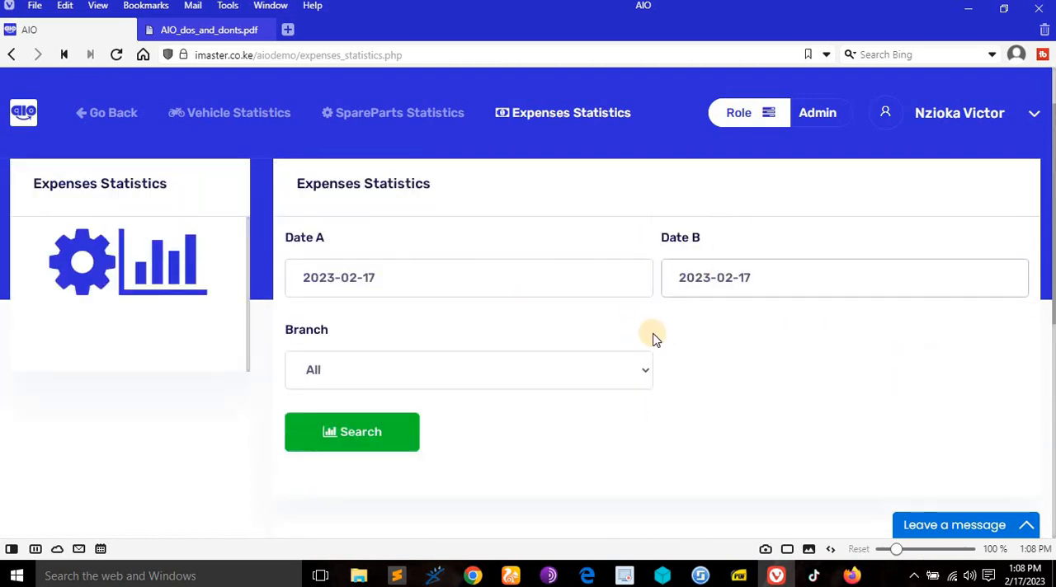
pyautogui.scroll(-4, 654, 339)
pyautogui.scroll(4, 941, 146)
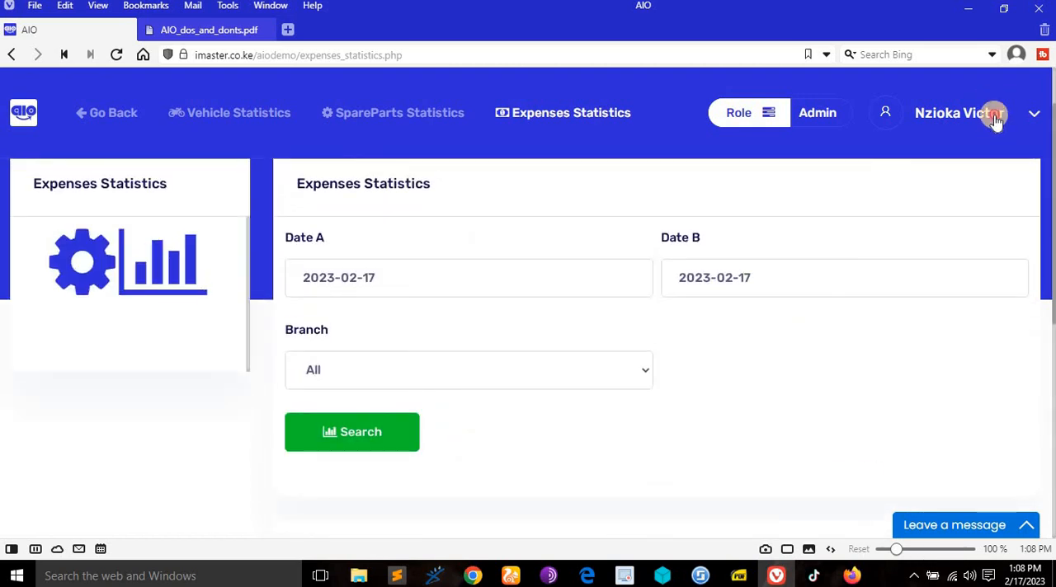
# - Return to AIO_dos_and_donts.pdf and read from the end of the admin rights to the Non Verified Admin section
pyautogui.click(996, 119)
pyautogui.click(200, 30)
pyautogui.scroll(-1, 498, 360)
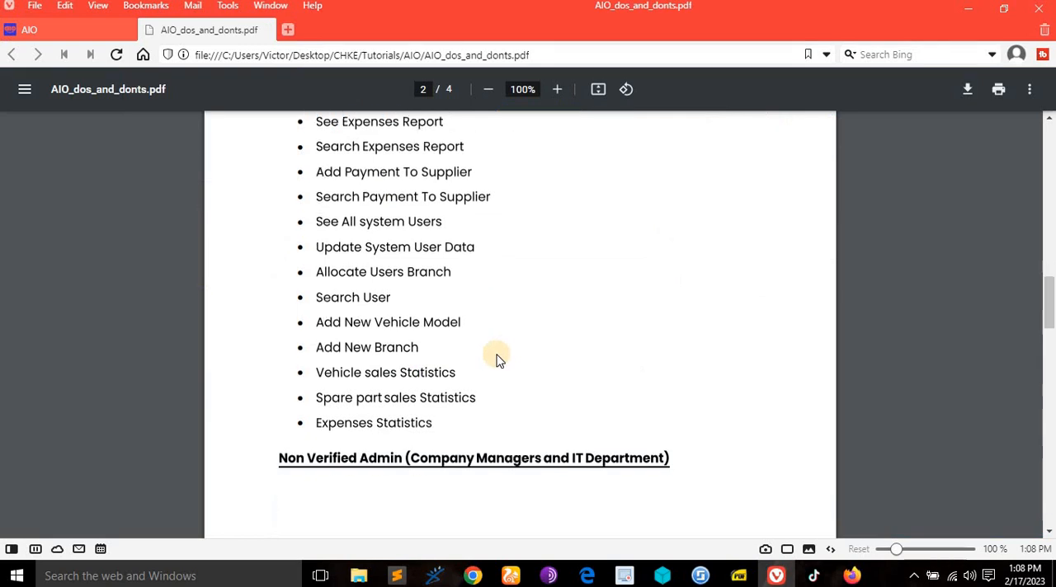
pyautogui.scroll(-3, 499, 361)
pyautogui.scroll(2, 498, 360)
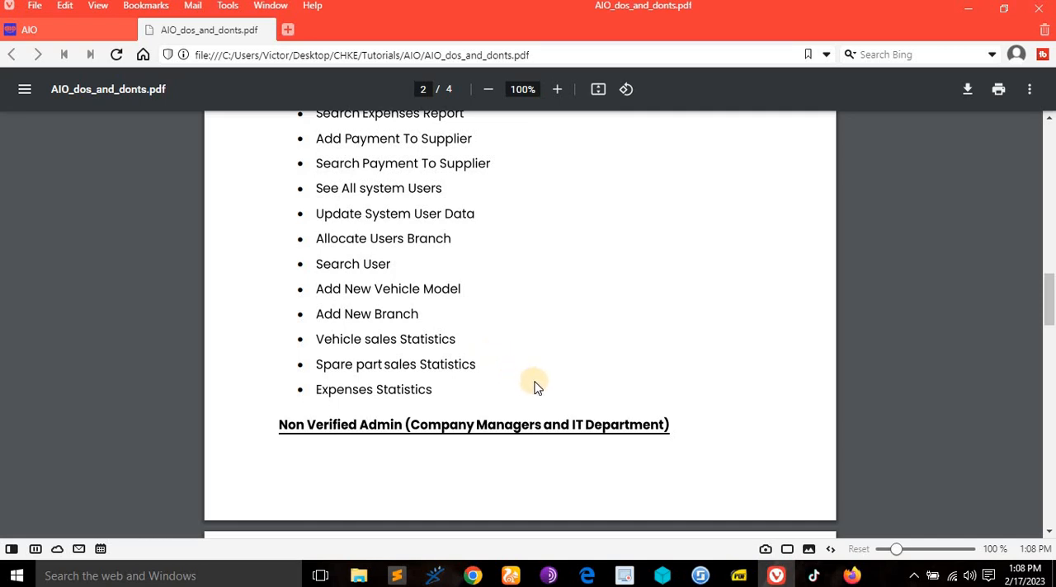
pyautogui.scroll(-4, 589, 403)
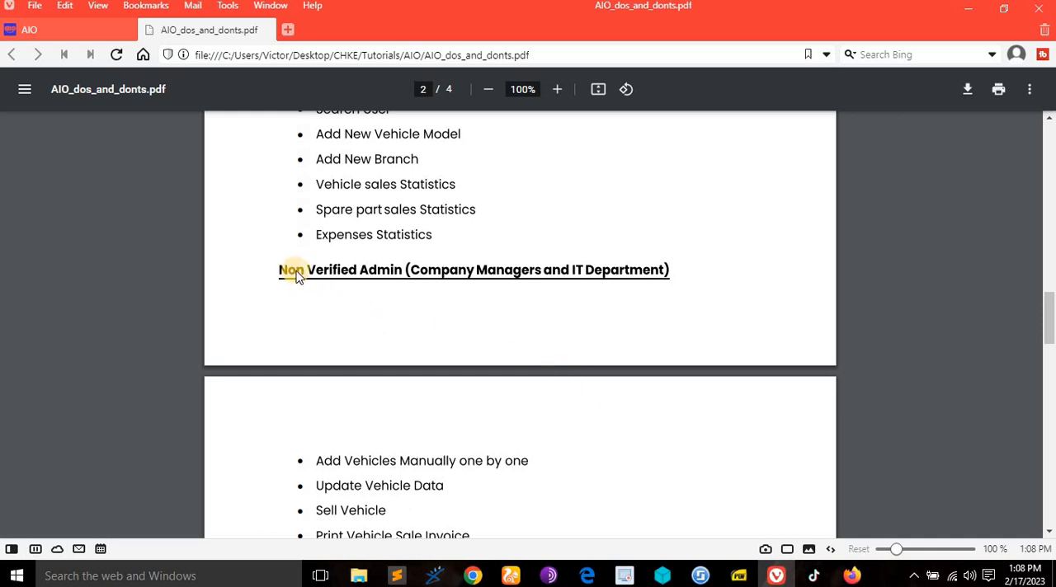
# - Read the Non Verified Admin rights in AIO_dos_and_donts.pdf and compare them with the Verified Admin rights on the earlier pages
pyautogui.scroll(-4, 639, 289)
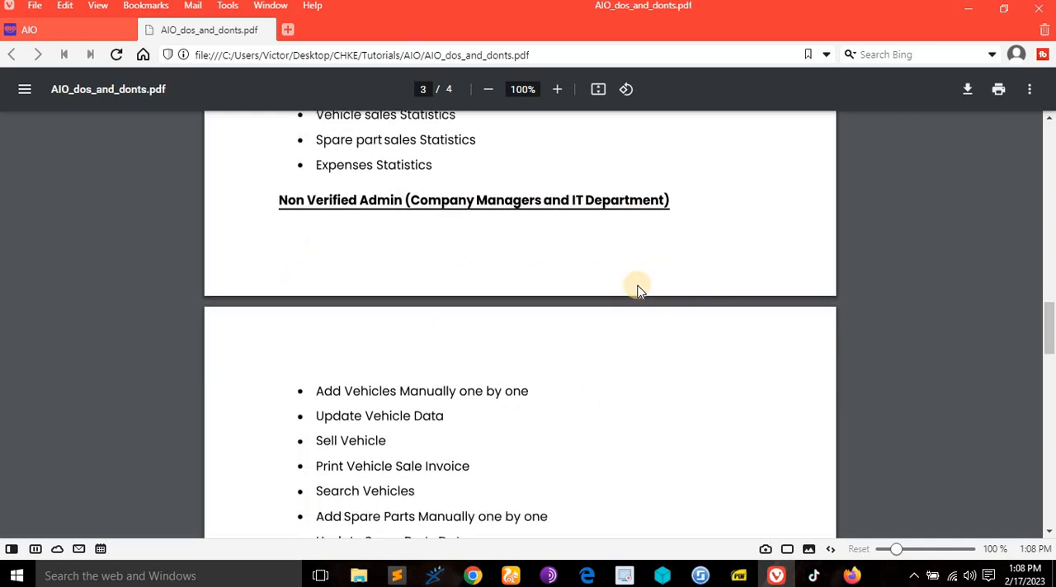
pyautogui.scroll(-2, 429, 317)
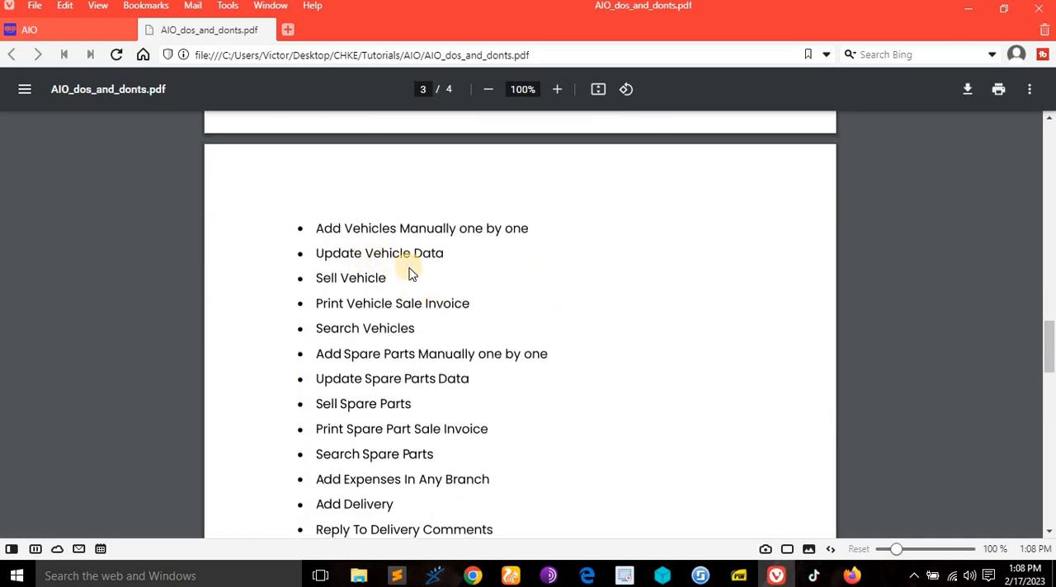
pyautogui.scroll(2, 487, 270)
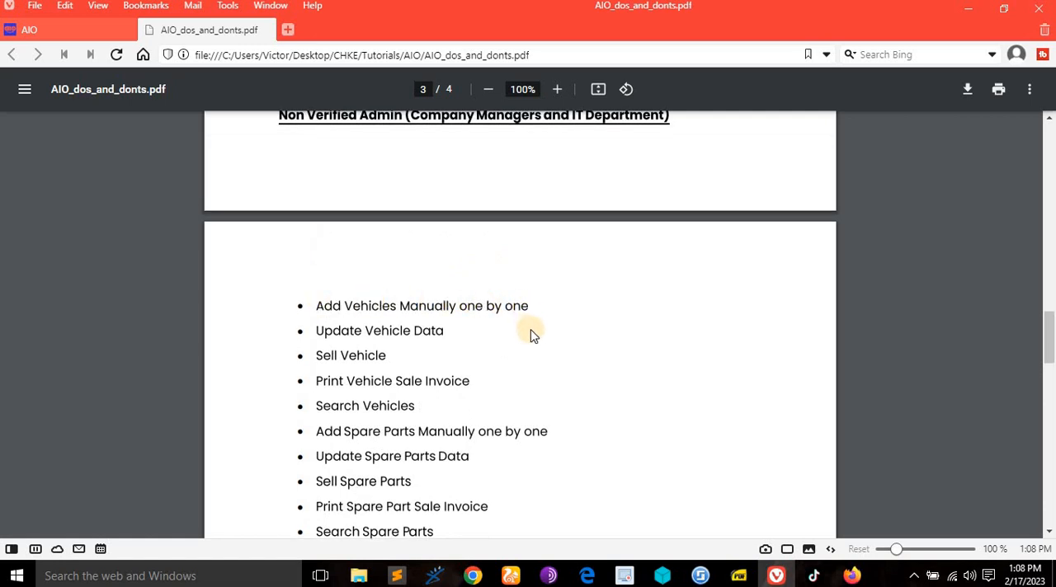
pyautogui.scroll(-2, 446, 357)
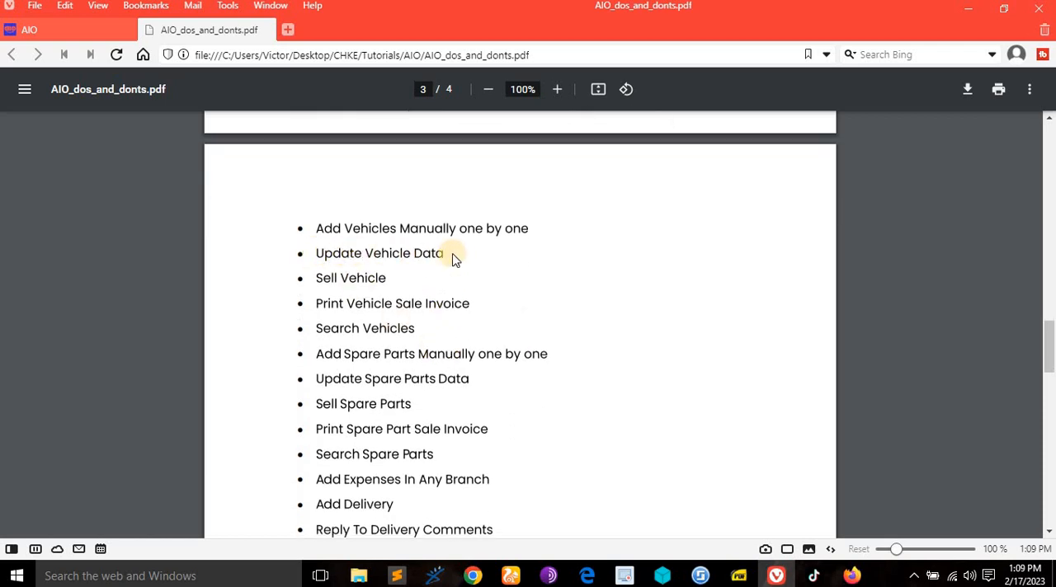
pyautogui.scroll(5, 360, 262)
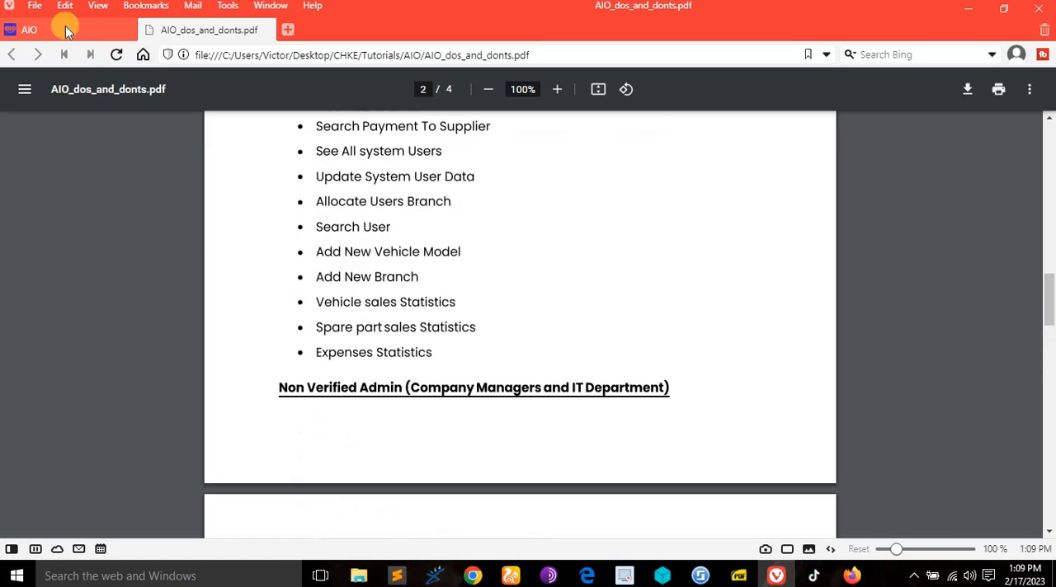
pyautogui.scroll(-5, 503, 363)
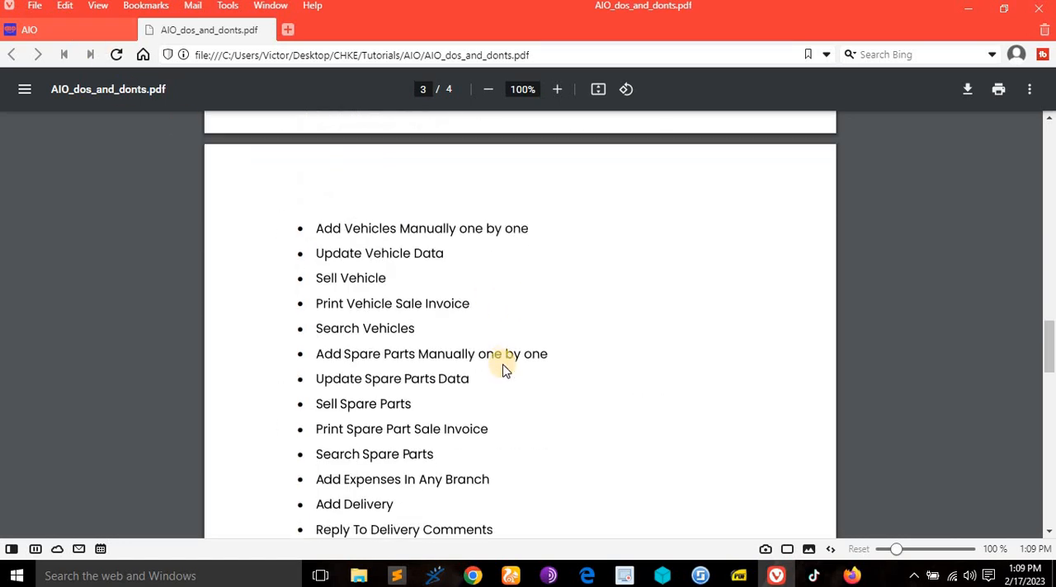
pyautogui.scroll(1, 505, 370)
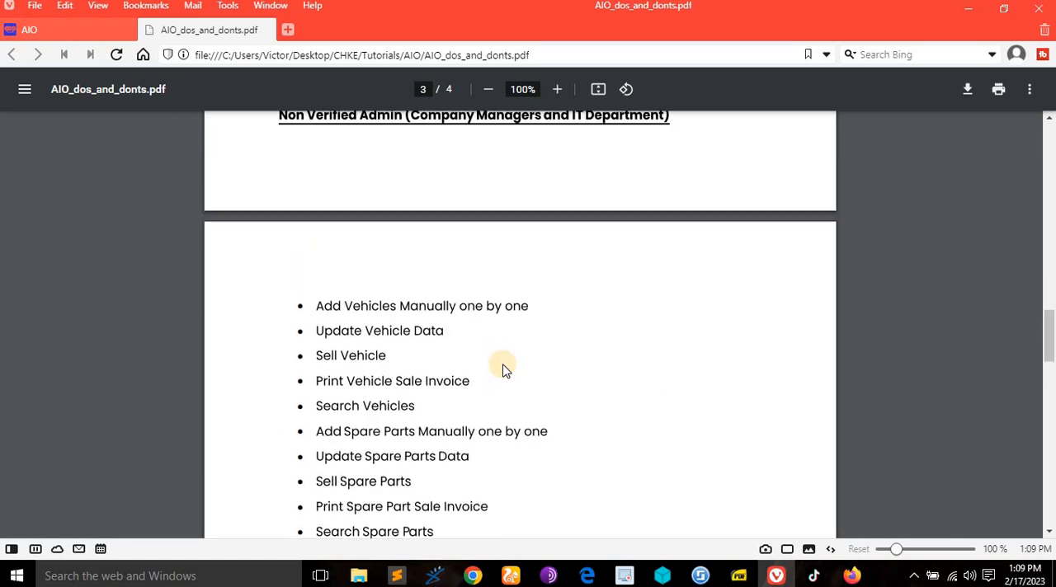
pyautogui.scroll(3, 505, 370)
pyautogui.scroll(20, 437, 369)
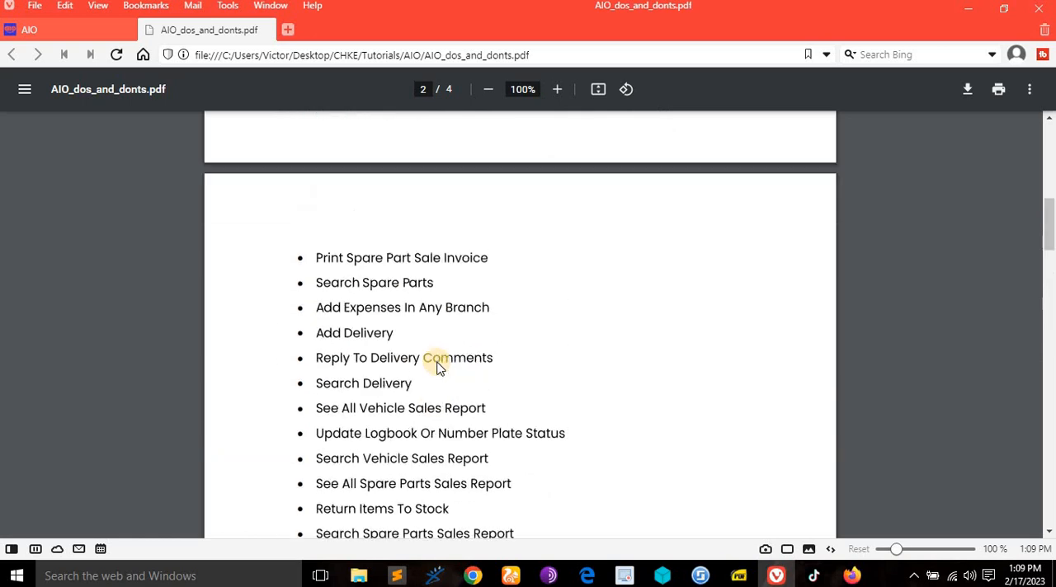
pyautogui.scroll(-2, 382, 421)
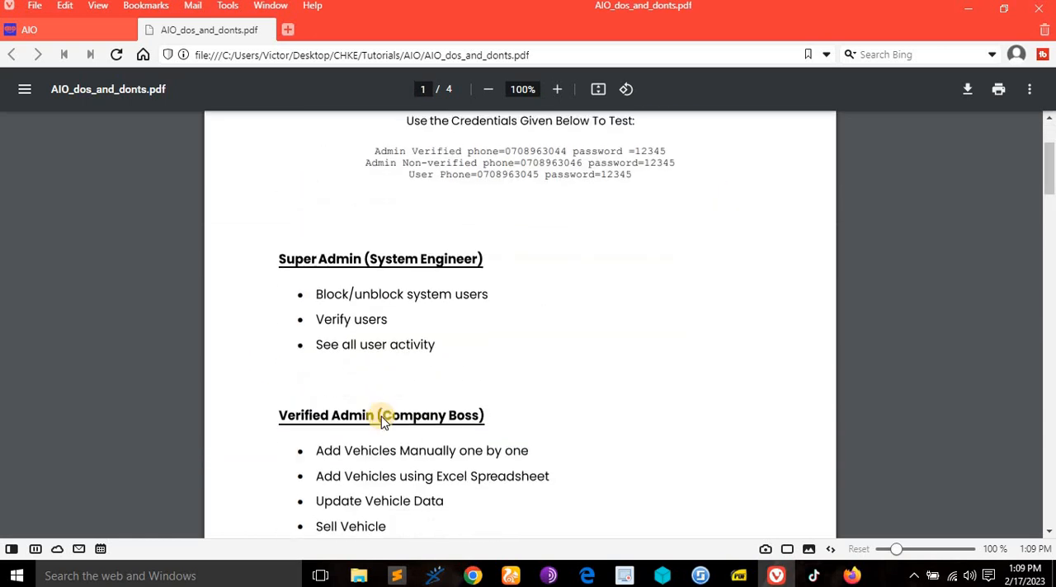
# - Return from the expenses statistics to the AIO admin dashboard and view the verified admin's account options and vehicle list
pyautogui.click(48, 30)
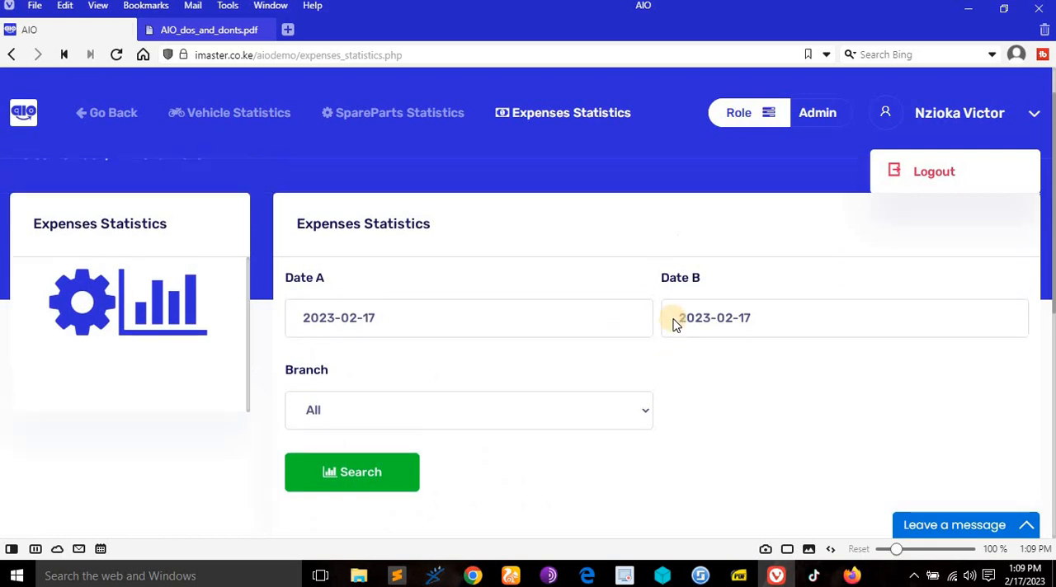
pyautogui.click(109, 113)
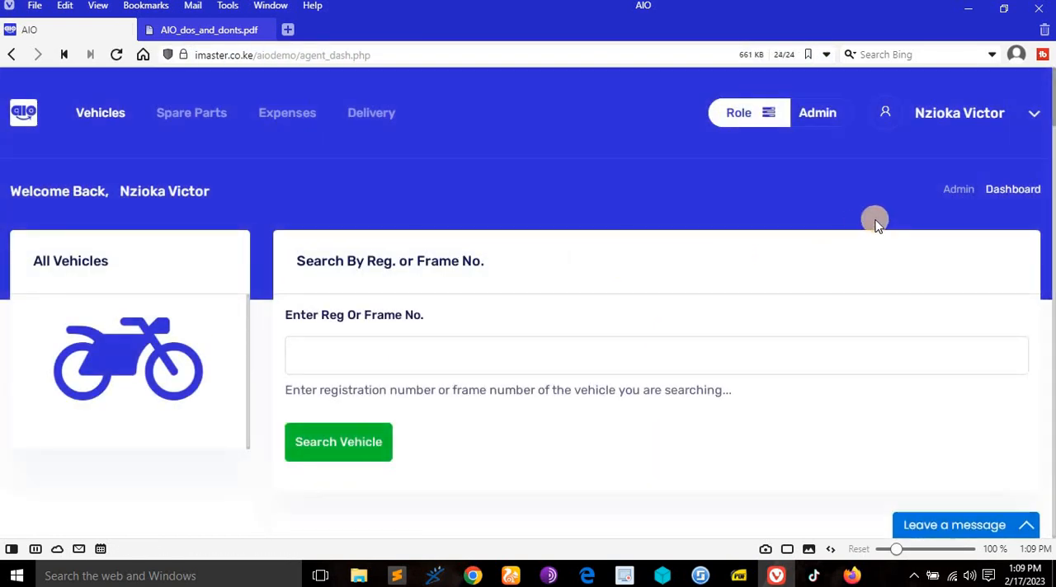
pyautogui.click(944, 113)
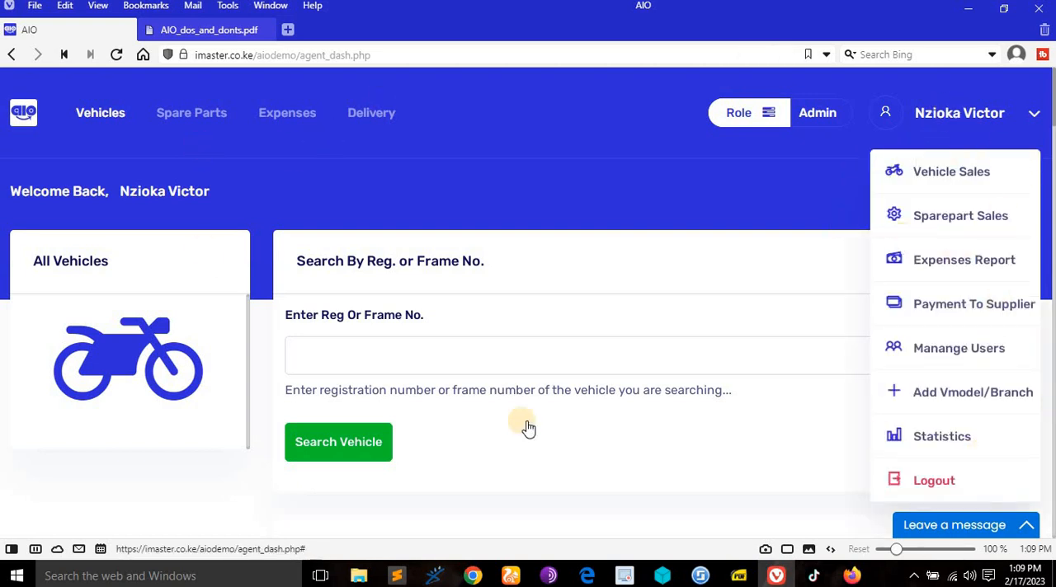
pyautogui.scroll(-4, 542, 391)
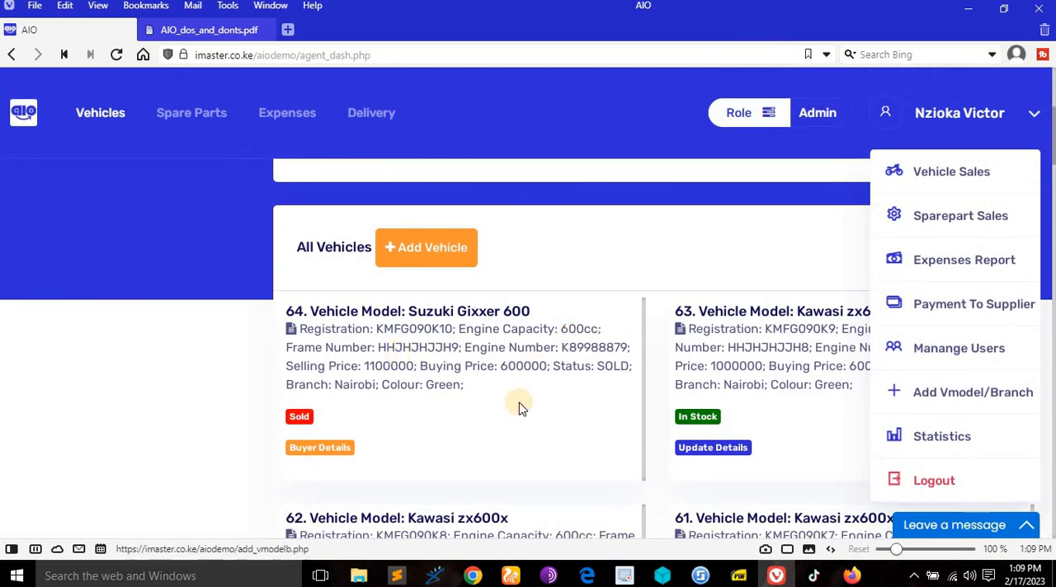
pyautogui.scroll(3, 528, 417)
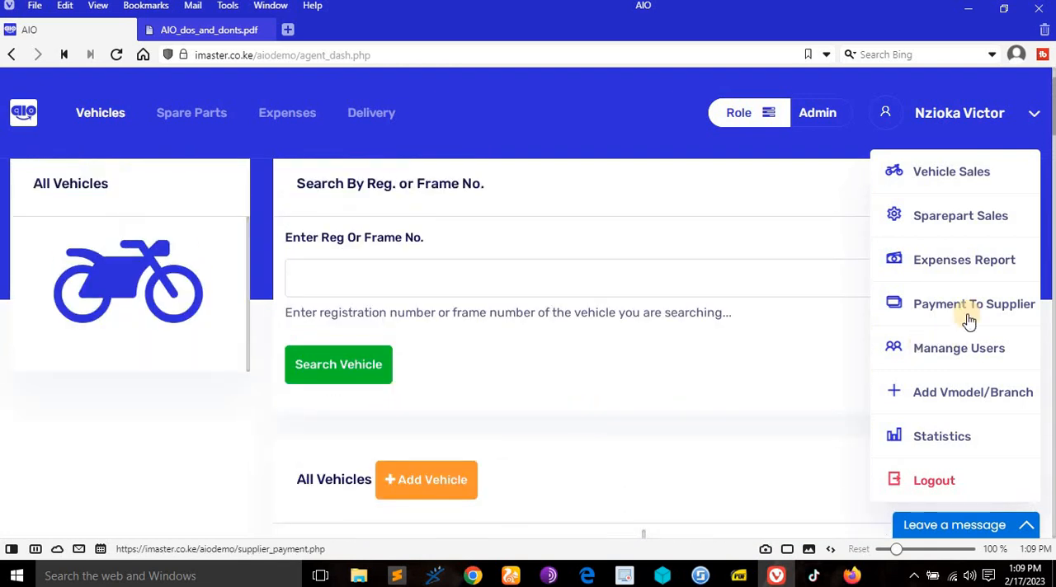
# - Switch to the AIO Super Admin site in the other browser, reload its login page and log in with the prefilled credentials
pyautogui.click(513, 576)
pyautogui.click(524, 33)
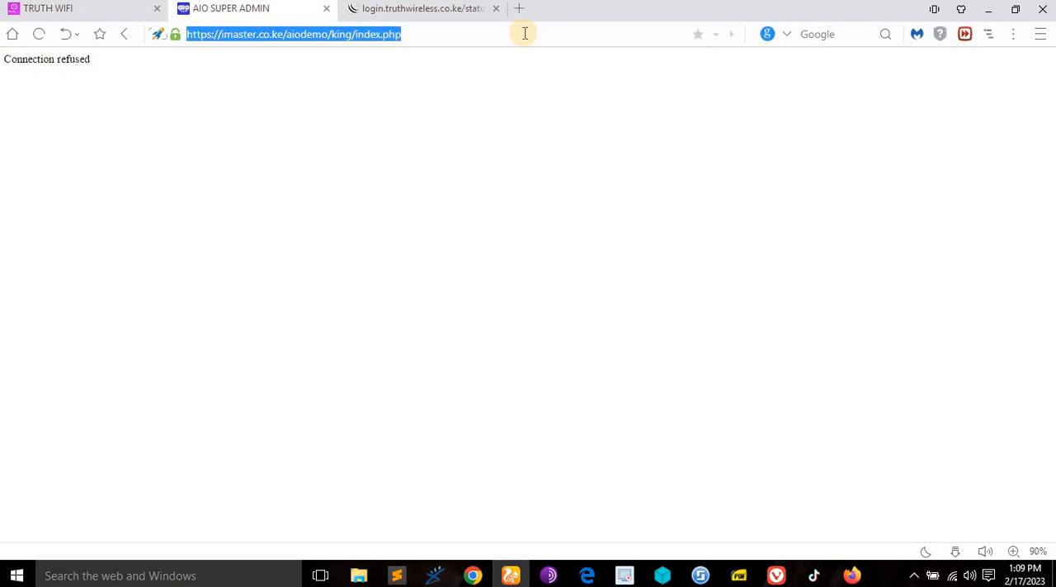
pyautogui.press('Return')
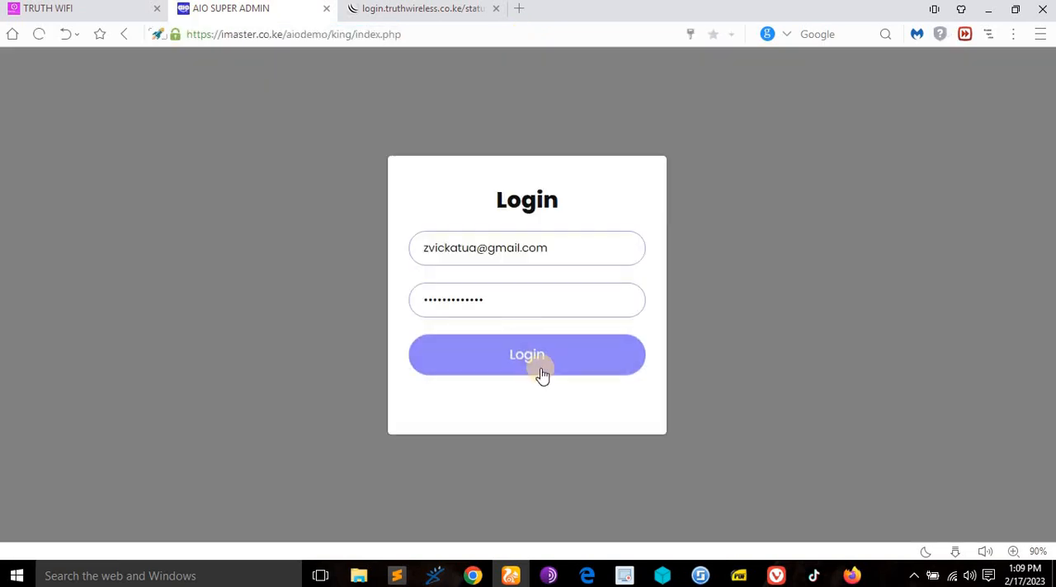
pyautogui.click(541, 372)
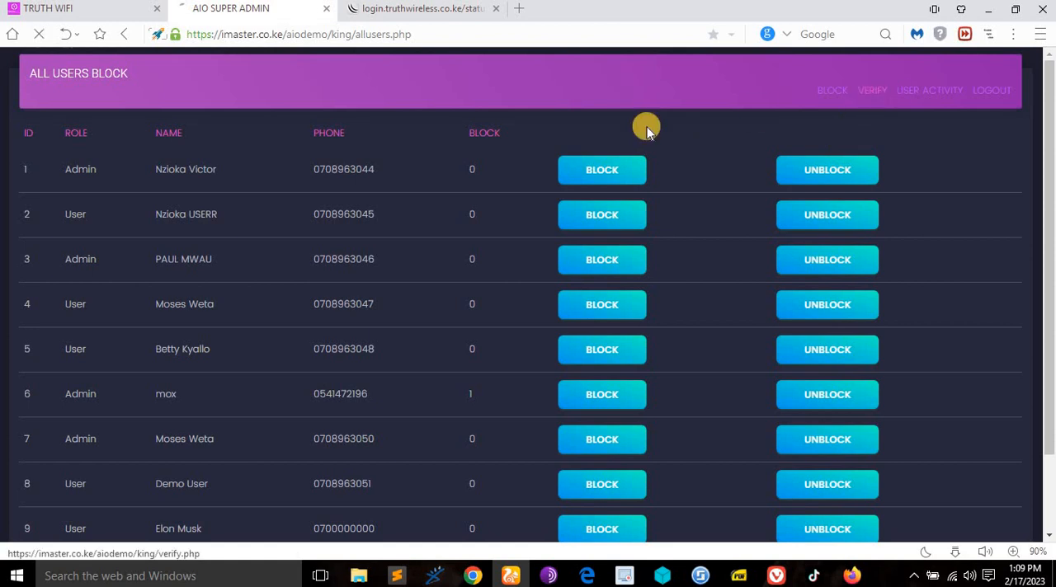
# - Unverify the admin with ID 1 on the Super Admin site, then reload the AIO dashboard and view that admin's account options
pyautogui.click(812, 167)
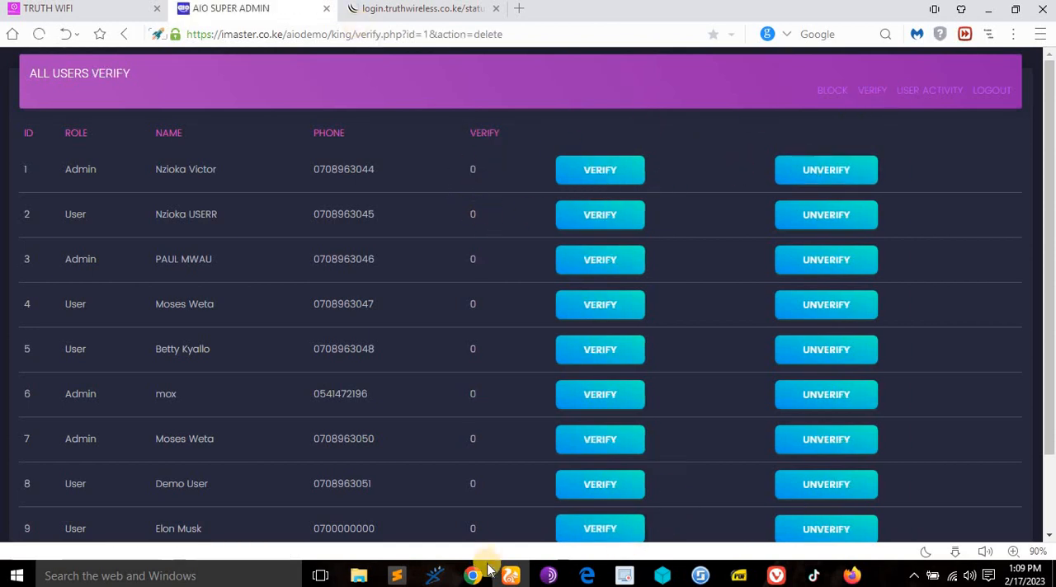
pyautogui.click(776, 576)
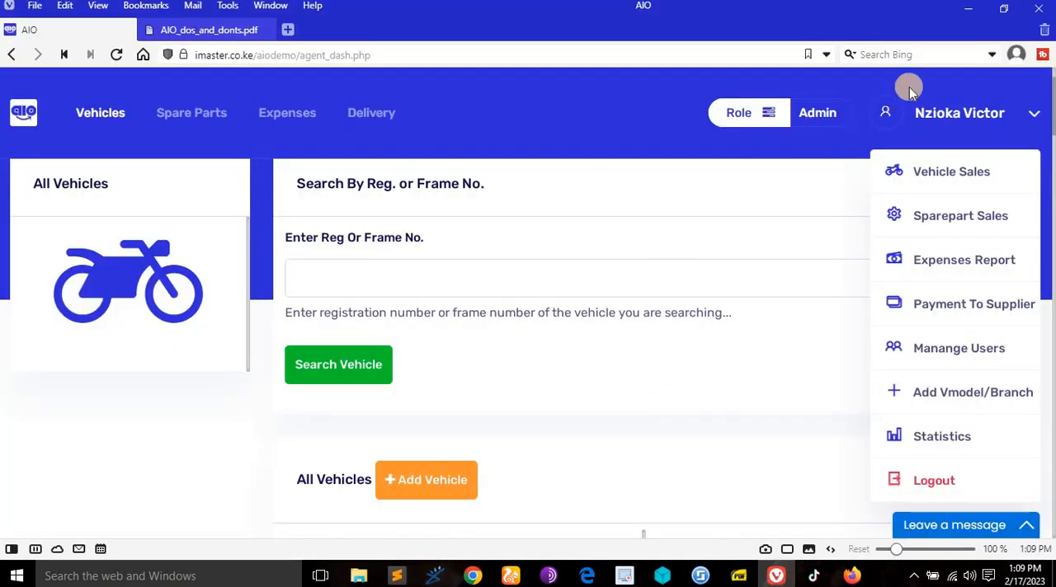
pyautogui.click(459, 56)
pyautogui.press('Return')
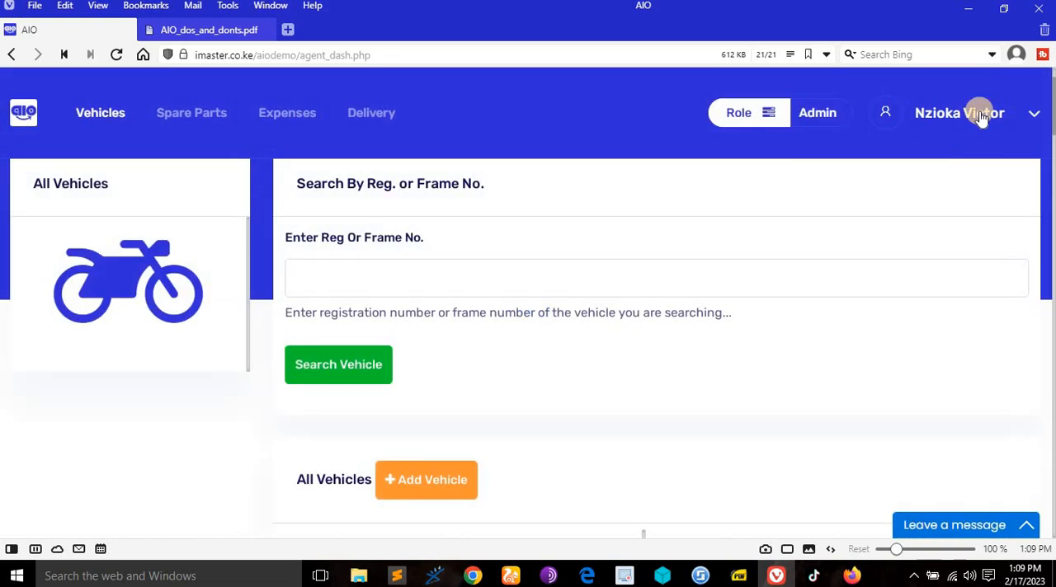
pyautogui.click(981, 111)
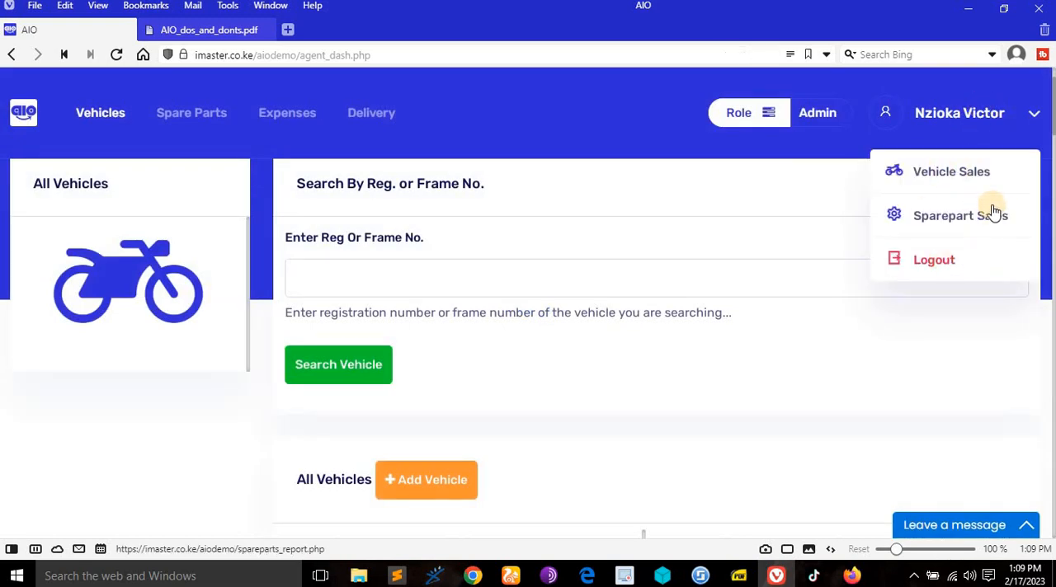
# - Read the Non Verified Admin rights in AIO_dos_and_donts.pdf down to the Normal User section and back up the list
pyautogui.click(198, 30)
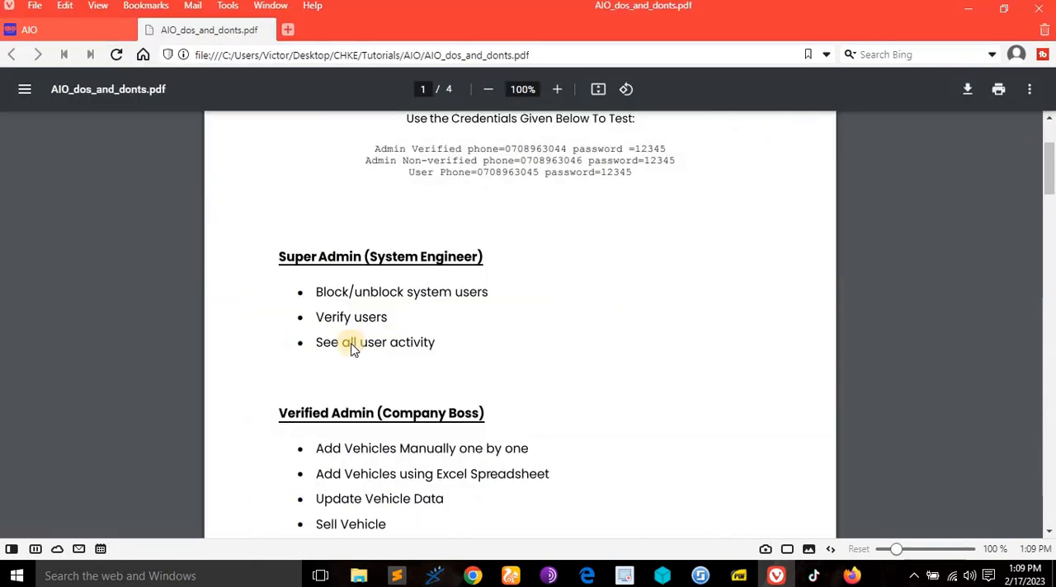
pyautogui.scroll(-20, 404, 385)
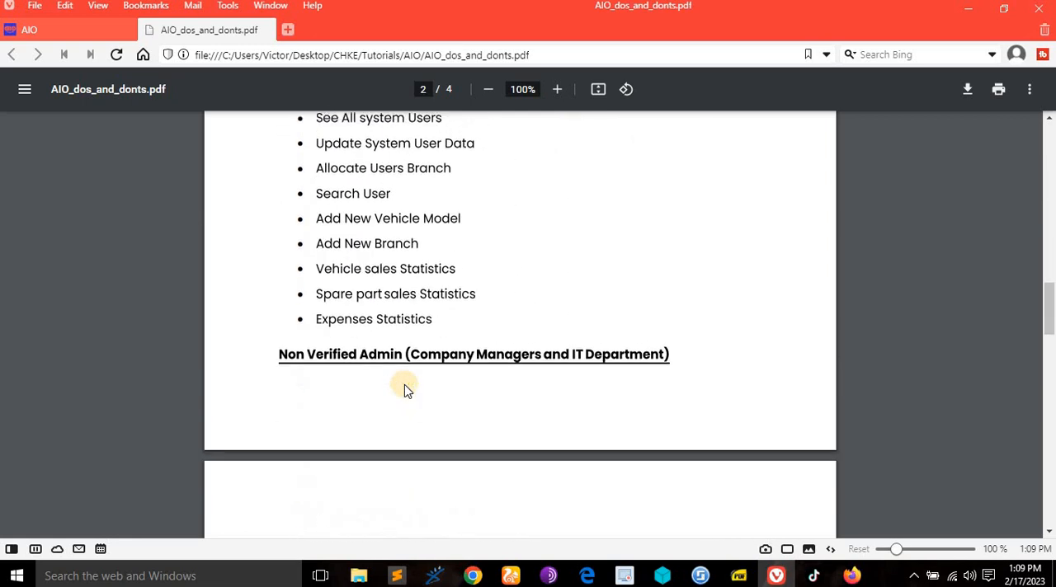
pyautogui.scroll(-2, 330, 314)
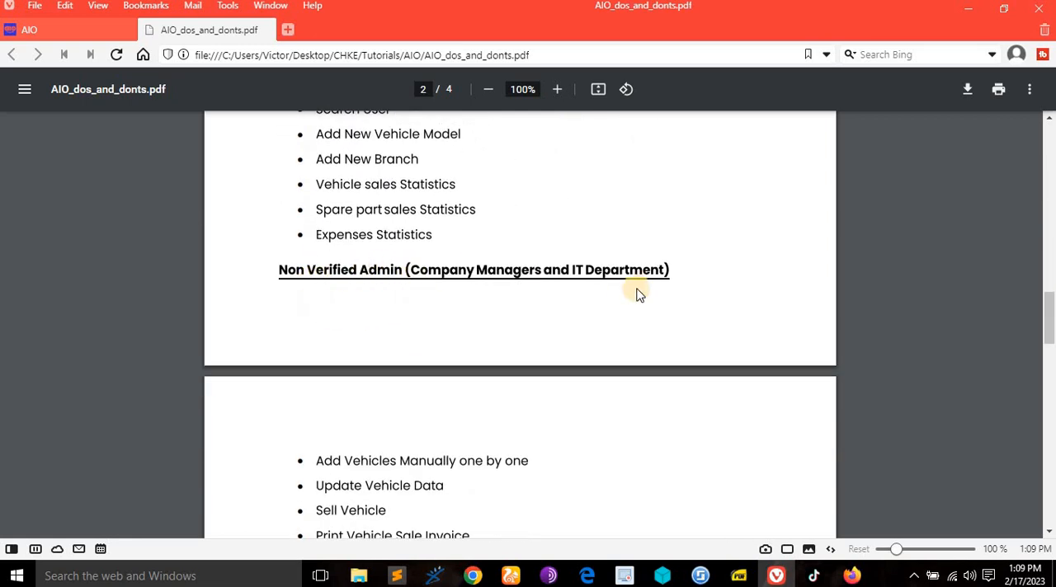
pyautogui.scroll(-3, 578, 305)
pyautogui.scroll(-5, 360, 325)
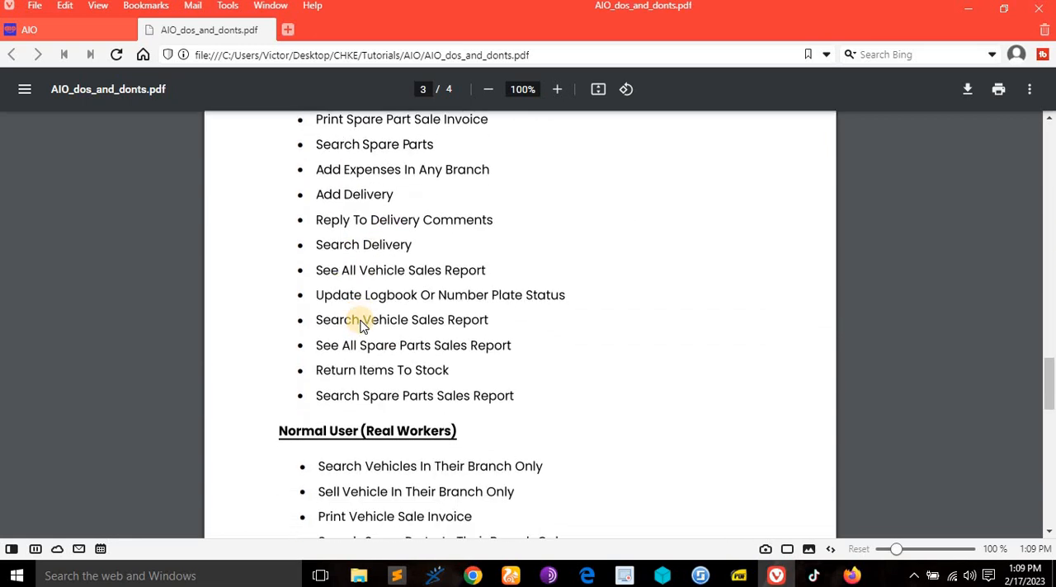
pyautogui.scroll(6, 360, 325)
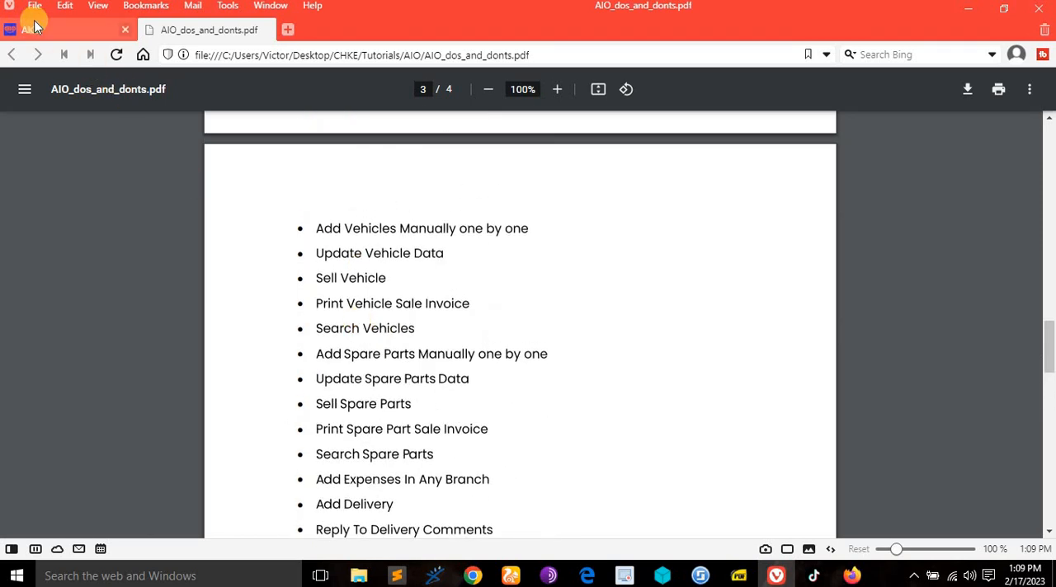
# - Check the dashboard's account options for the unverified admin, then verify the admin with ID 1 again on the Super Admin site
pyautogui.click(29, 30)
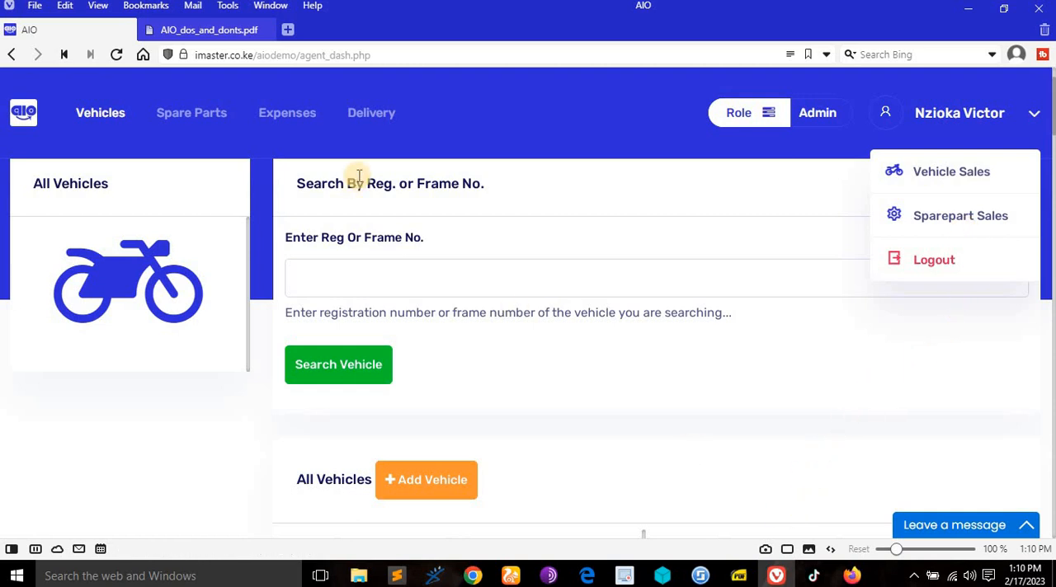
pyautogui.click(511, 575)
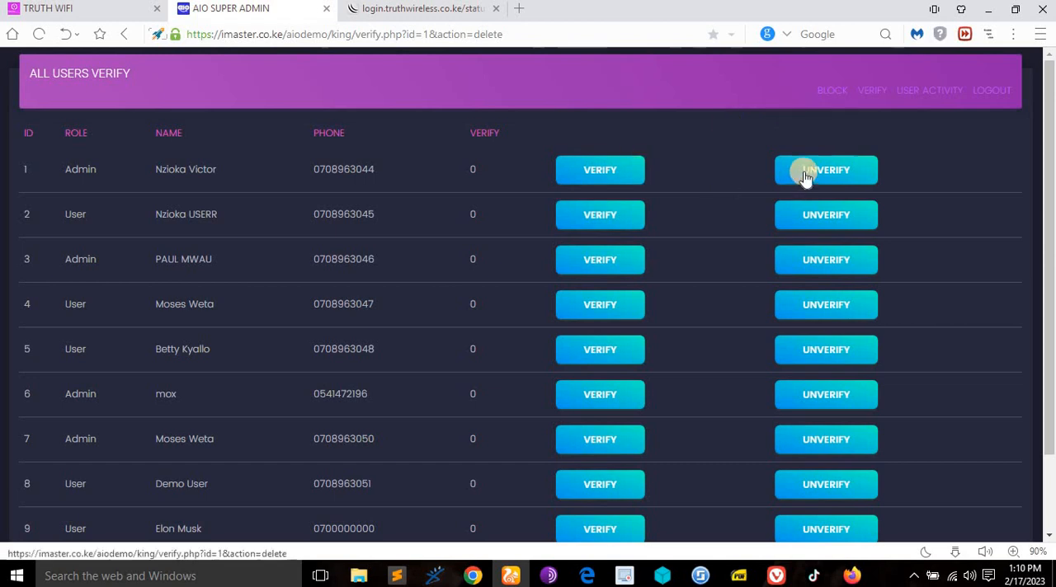
pyautogui.click(588, 171)
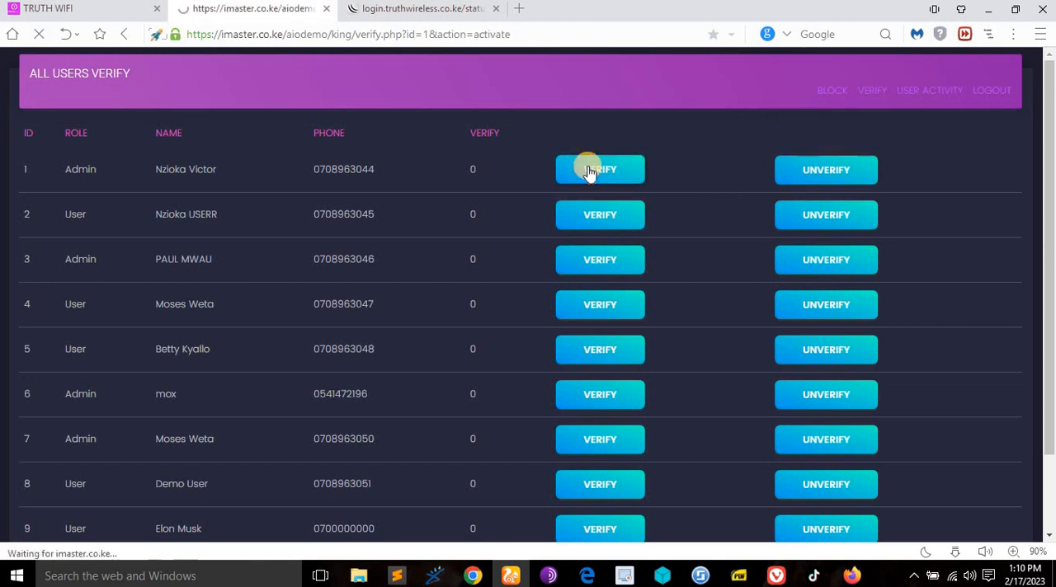
# - Reload the AIO dashboard in Vivaldi and examine the re-verified admin's account options and vehicle list
pyautogui.click(776, 577)
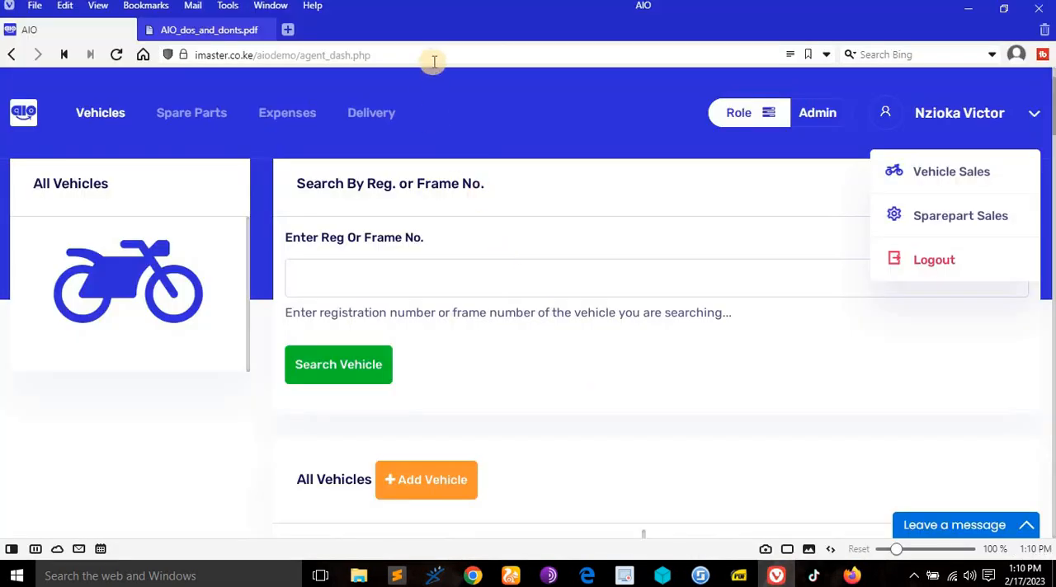
pyautogui.click(115, 56)
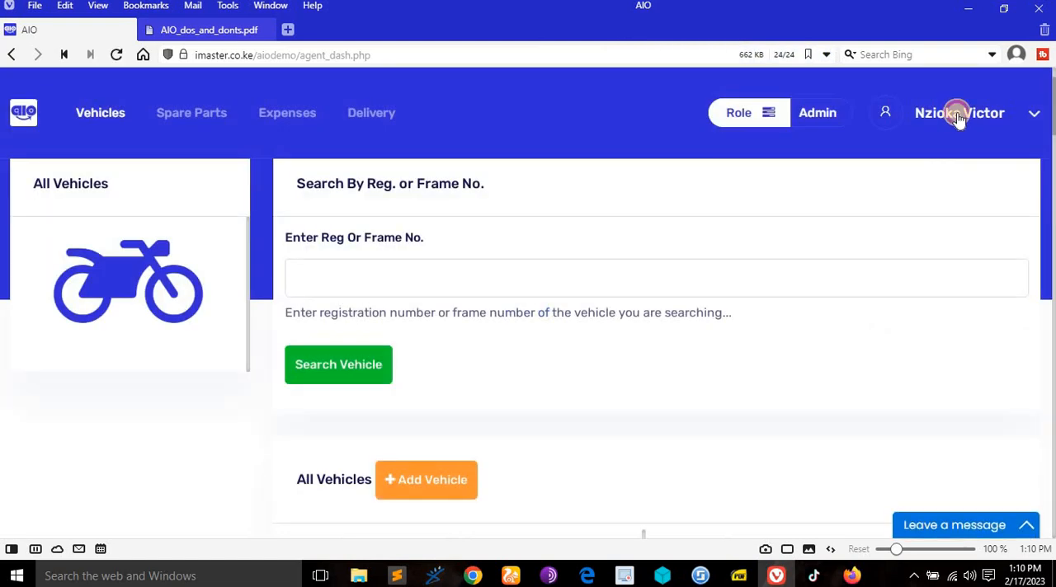
pyautogui.click(957, 115)
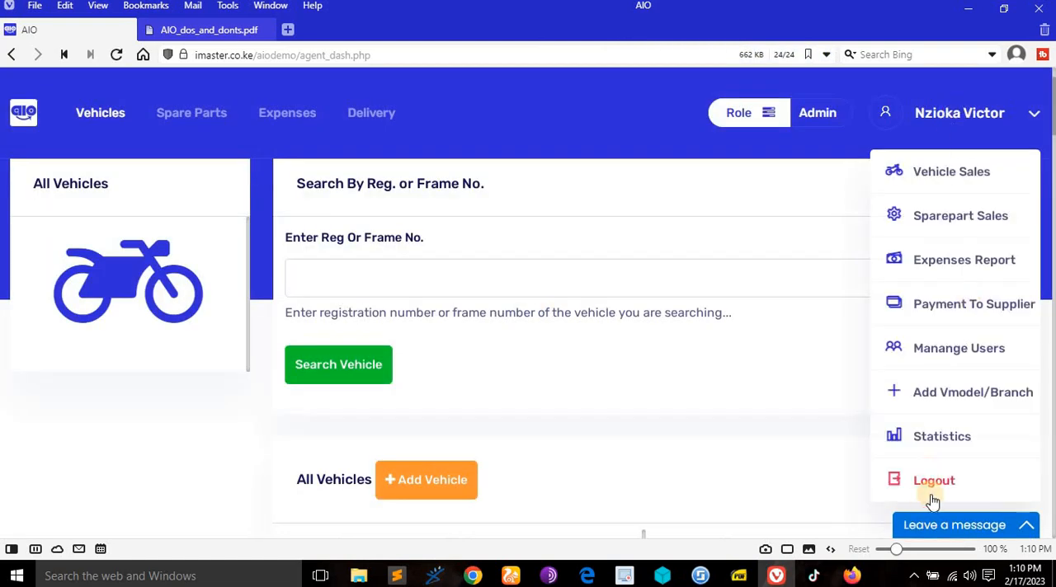
pyautogui.scroll(-4, 622, 318)
pyautogui.scroll(-2, 623, 317)
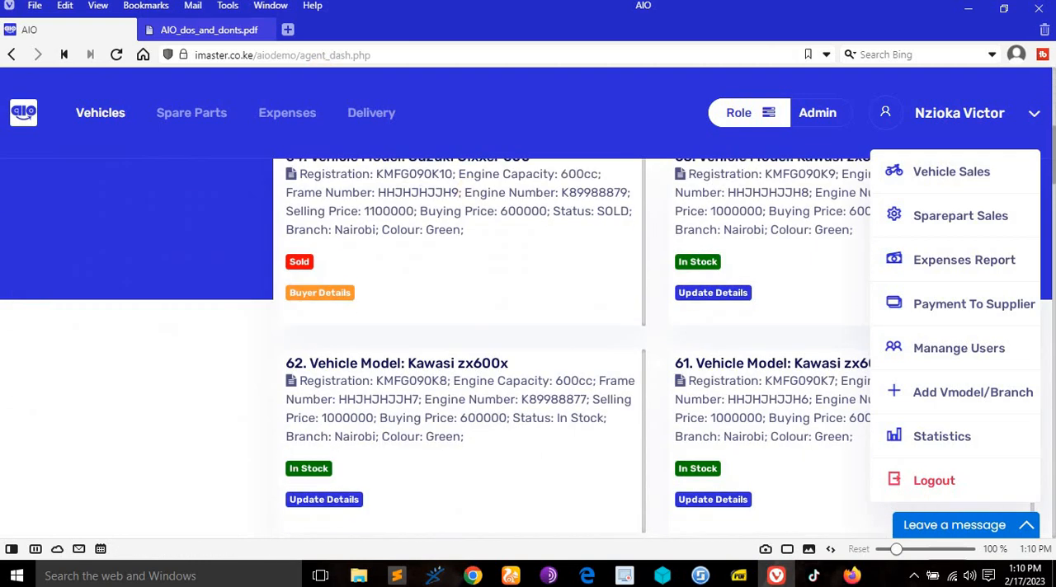
# - Return to AIO_dos_and_donts.pdf and review the end of the Non Verified Admin rights and the section's heading
pyautogui.click(197, 30)
pyautogui.scroll(-4, 430, 391)
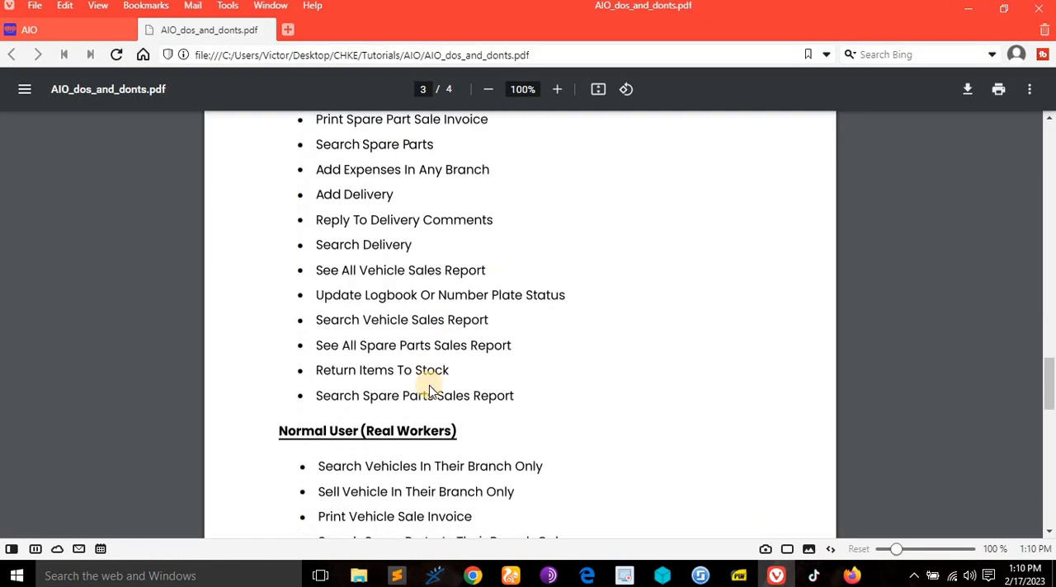
pyautogui.scroll(9, 458, 431)
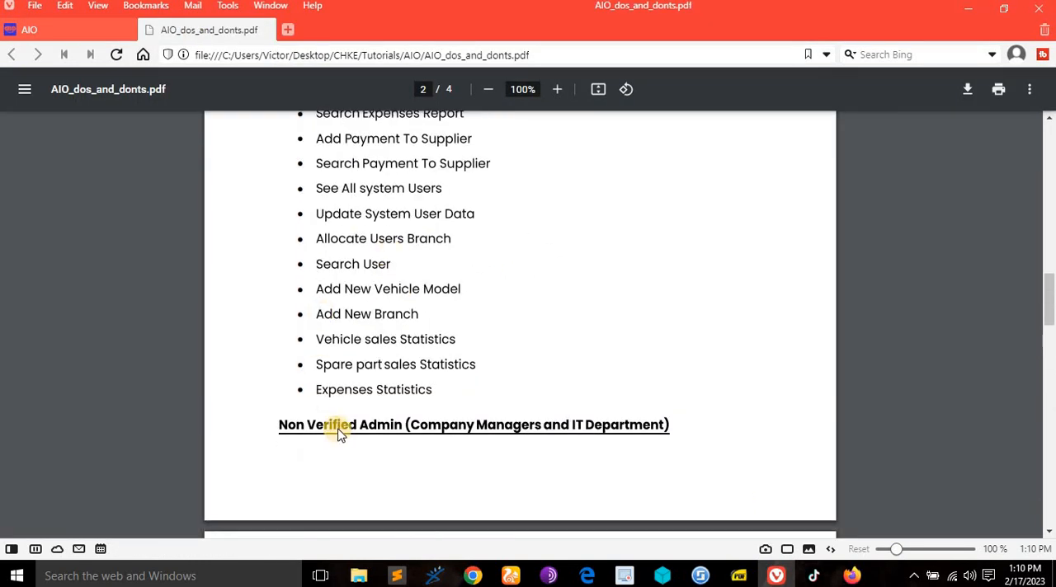
# - Find the Normal User (Real Workers) section in AIO_dos_and_donts.pdf and return to the AIO dashboard
pyautogui.scroll(-9, 463, 432)
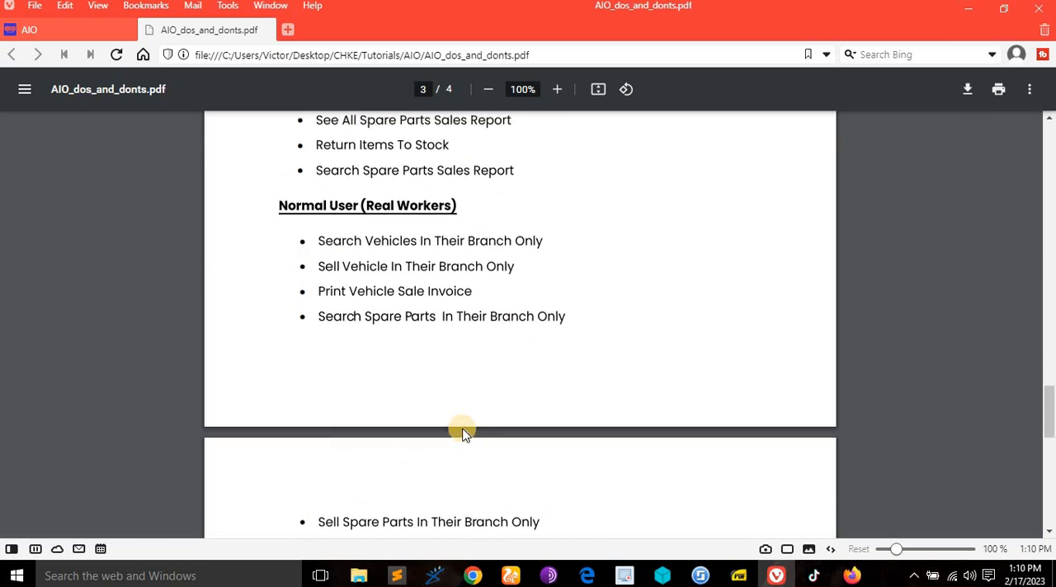
pyautogui.scroll(1, 342, 233)
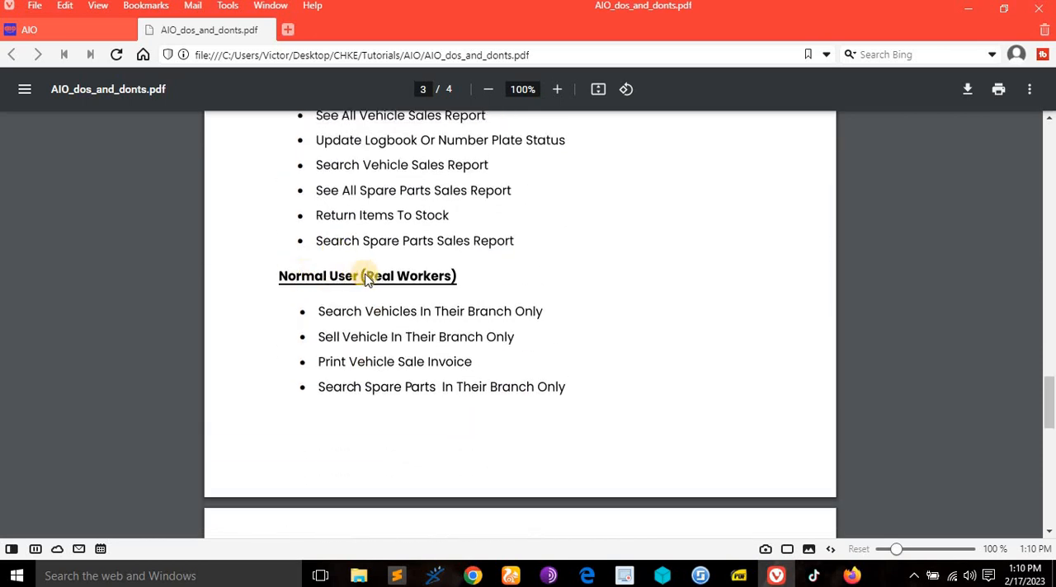
pyautogui.click(88, 30)
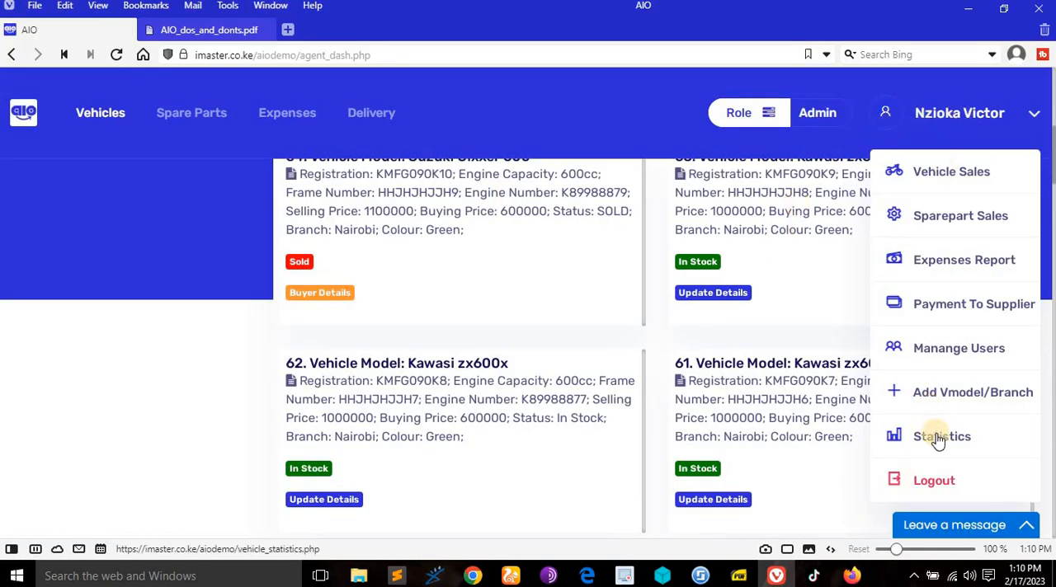
# - Look up the phone number of the Nairobi branch's normal user in the user management list and go back to the dashboard
pyautogui.click(944, 349)
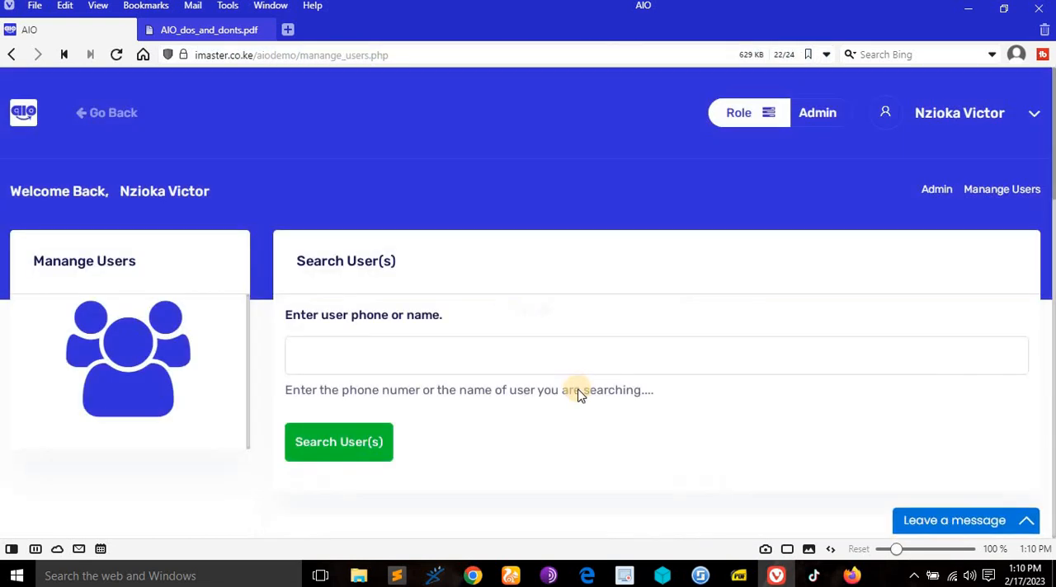
pyautogui.scroll(-15, 578, 394)
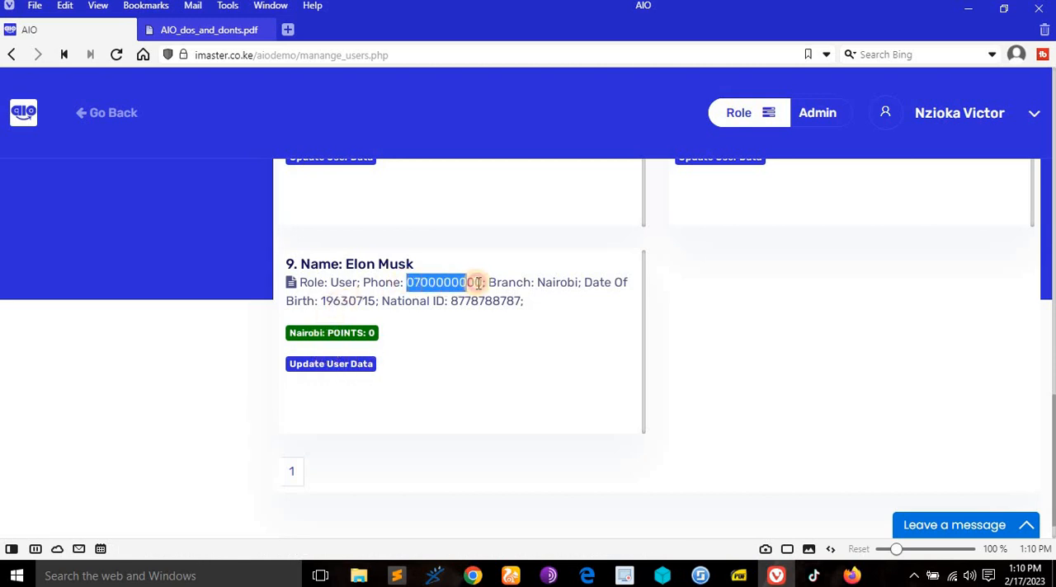
pyautogui.scroll(5, 104, 103)
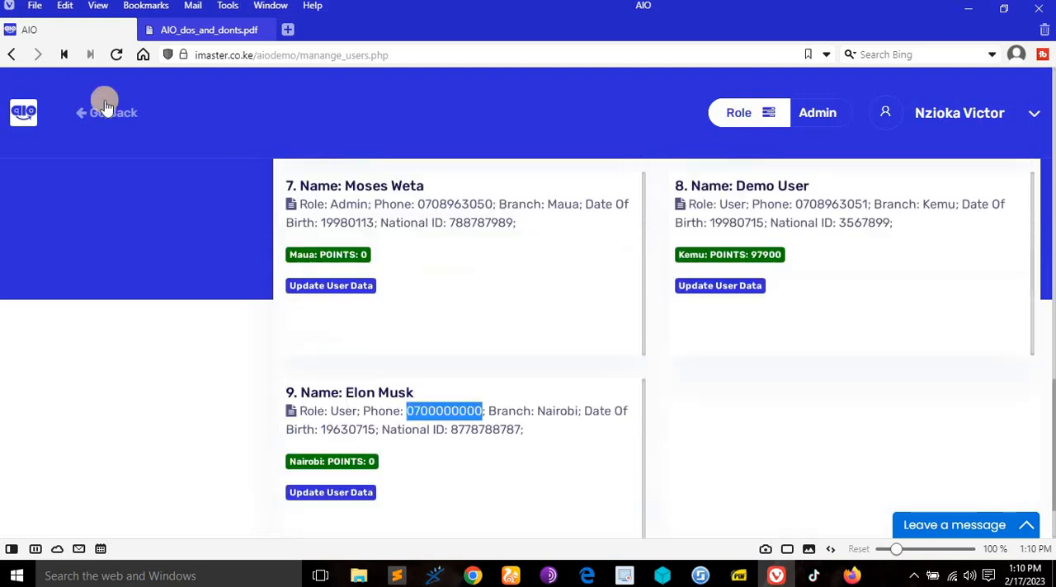
pyautogui.click(116, 112)
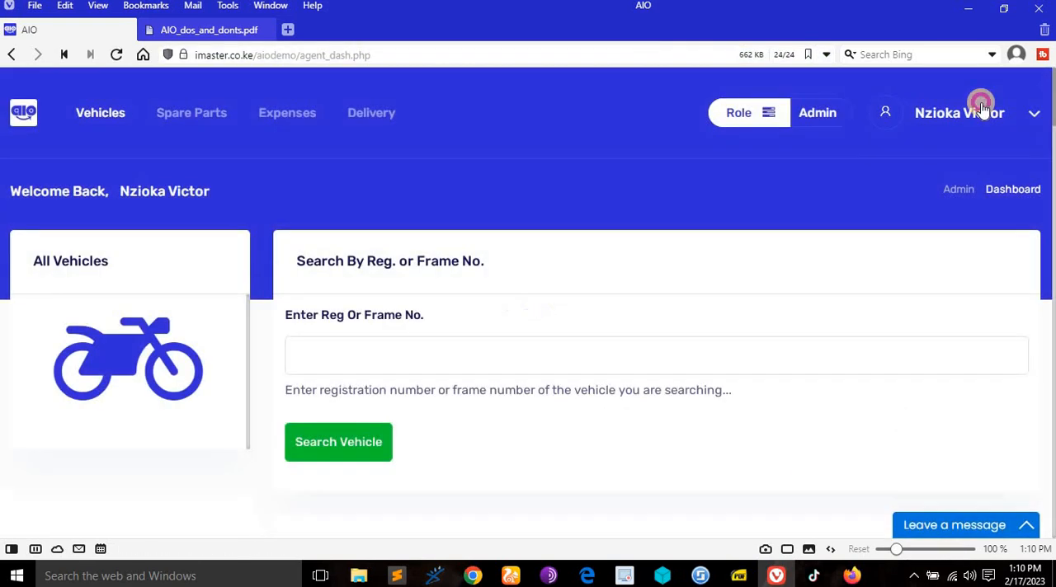
# - Log out of the admin account and log in with the normal user's phone number and the prefilled password
pyautogui.click(976, 109)
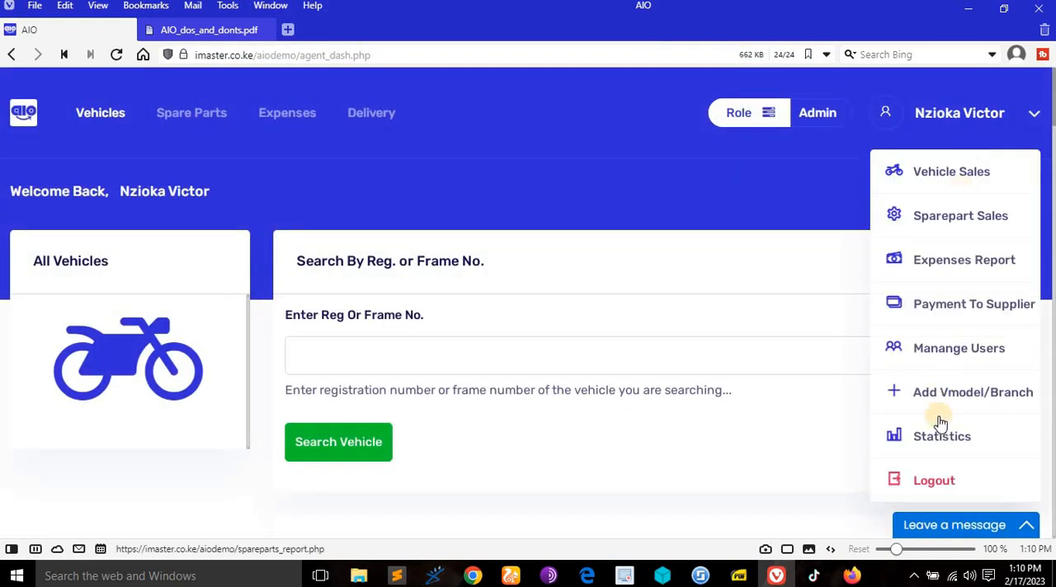
pyautogui.click(949, 479)
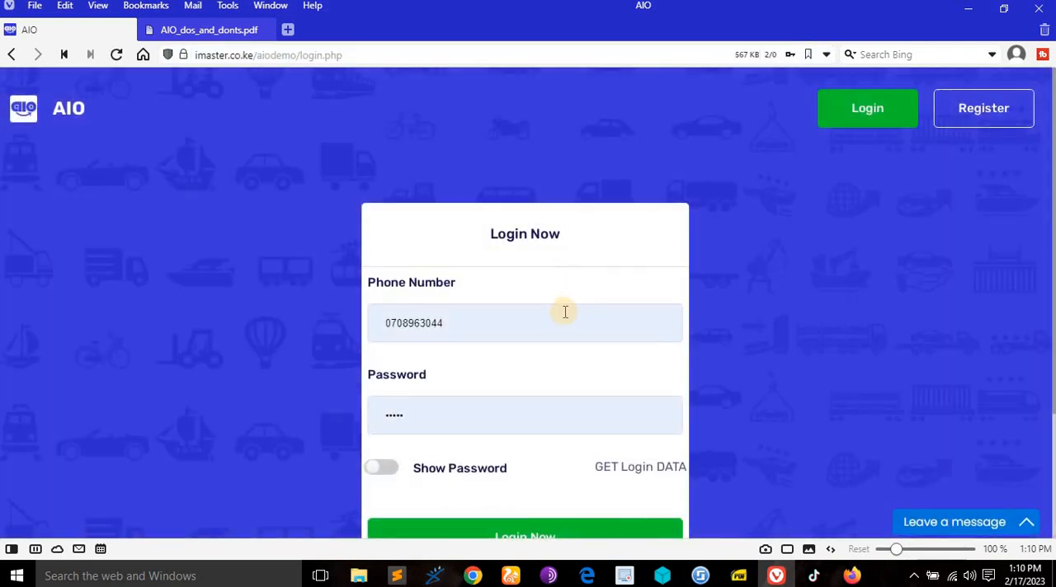
pyautogui.moveTo(487, 320); pyautogui.dragTo(264, 325)
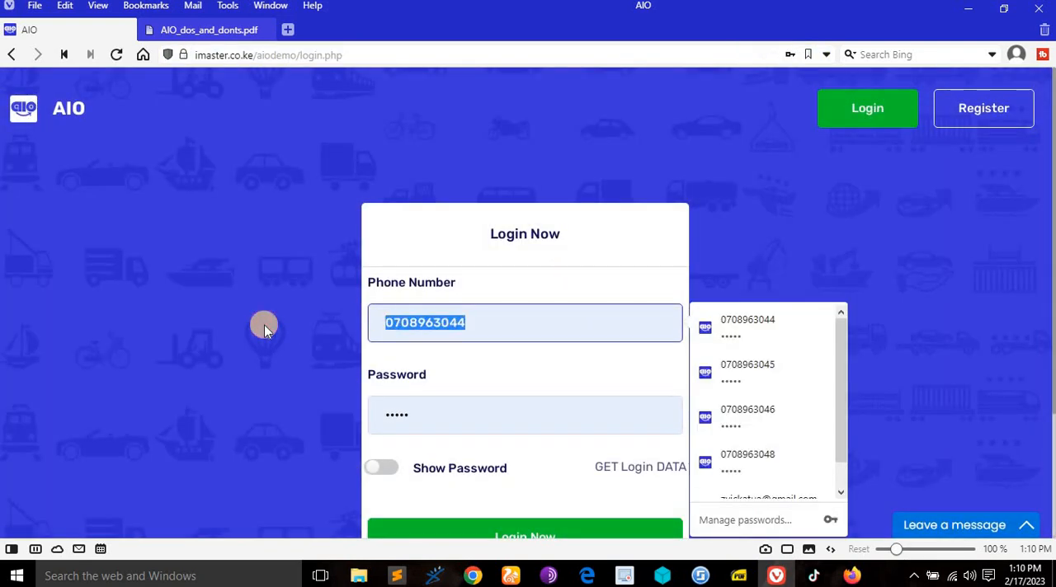
pyautogui.write('0700000000')
pyautogui.scroll(-2, 728, 215)
pyautogui.click(552, 373)
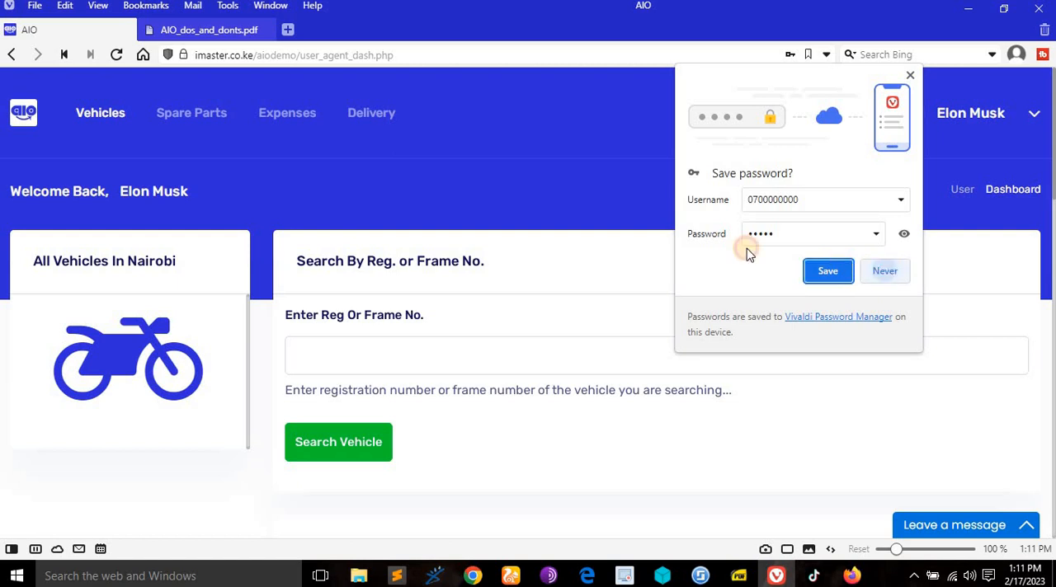
# - Examine the normal user's dashboard and the options available in the account menu
pyautogui.scroll(-5, 632, 226)
pyautogui.scroll(5, 632, 226)
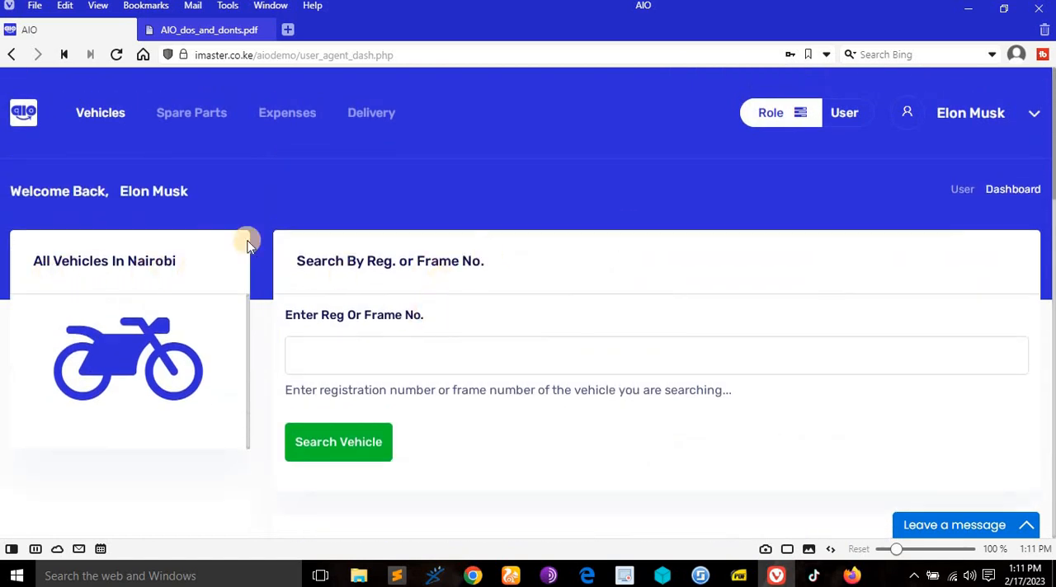
pyautogui.scroll(-2, 759, 234)
pyautogui.scroll(2, 760, 233)
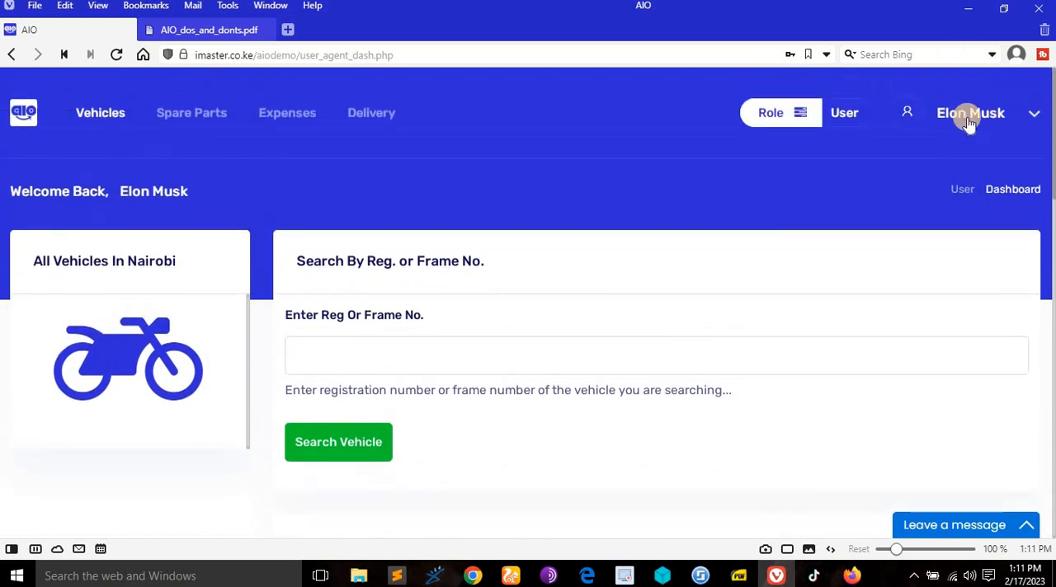
pyautogui.click(976, 122)
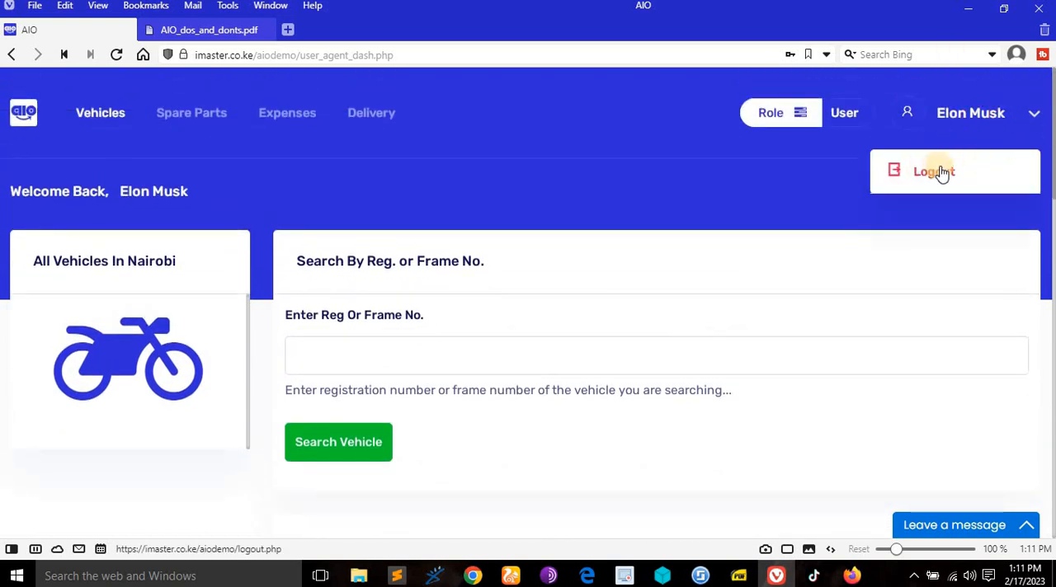
pyautogui.click(486, 158)
pyautogui.scroll(-1, 454, 184)
pyautogui.scroll(1, 455, 184)
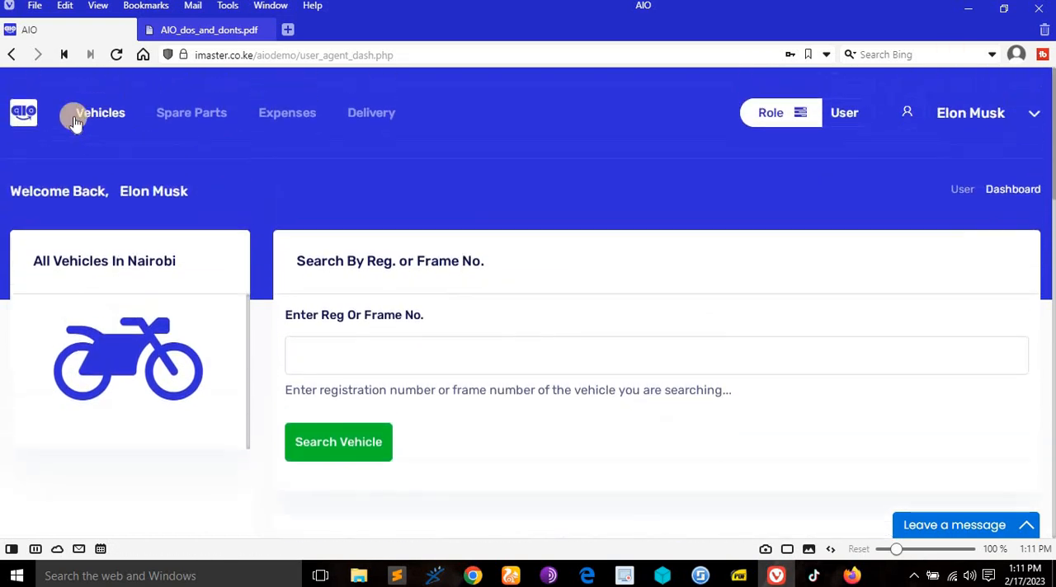
# - Examine the vehicle details shown to the normal user under All Vehicles In Nairobi, highlighting the Suzuki Gixxer 600's selling price
pyautogui.scroll(-5, 446, 165)
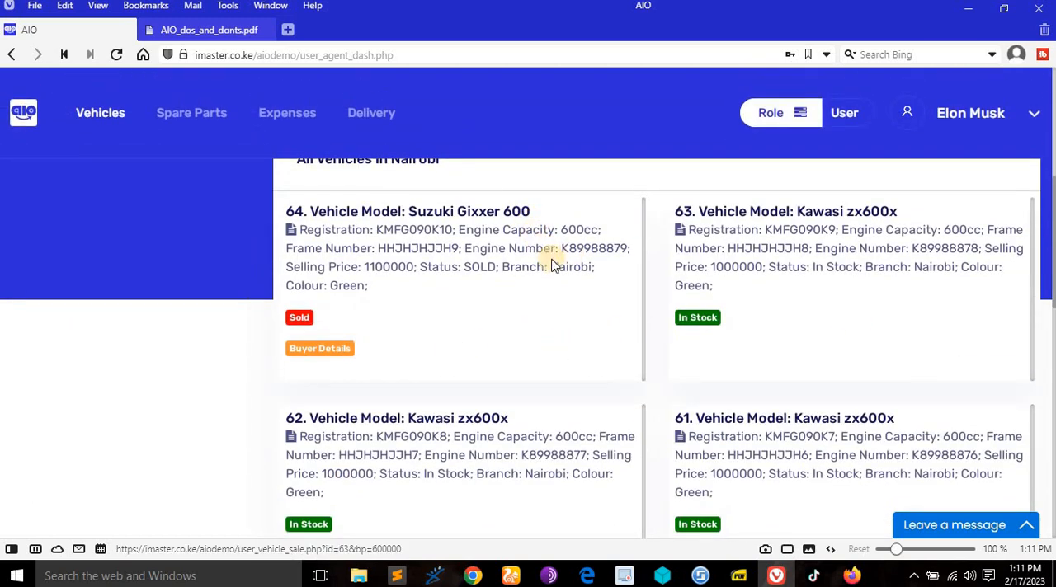
pyautogui.scroll(3, 510, 338)
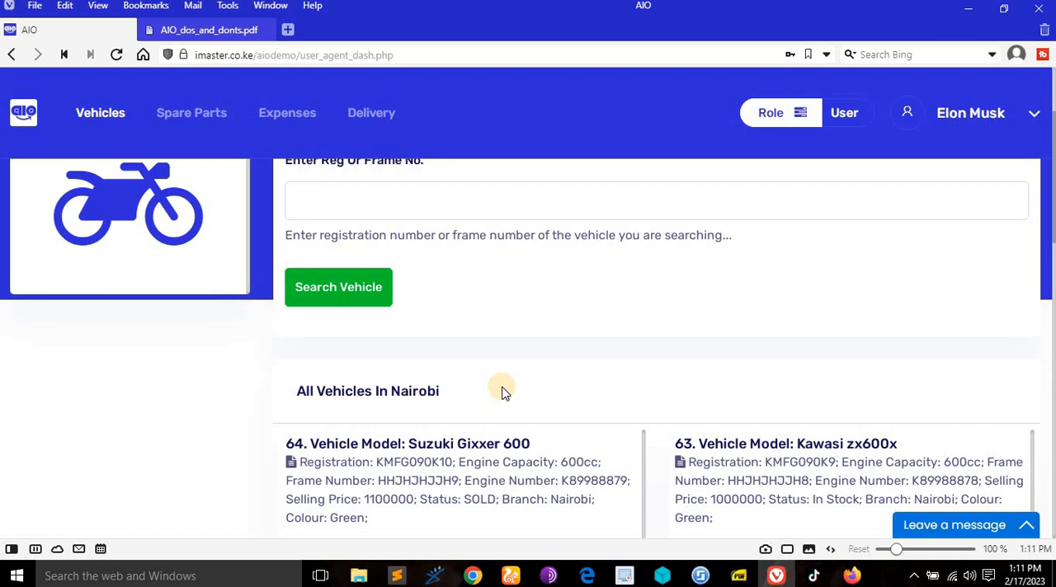
pyautogui.scroll(-1, 503, 389)
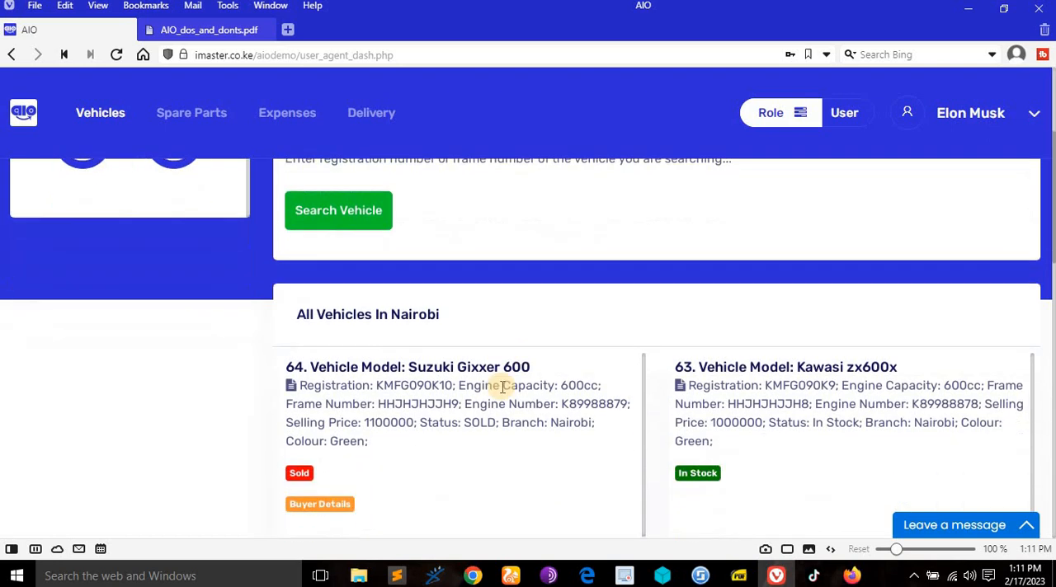
pyautogui.scroll(-2, 413, 355)
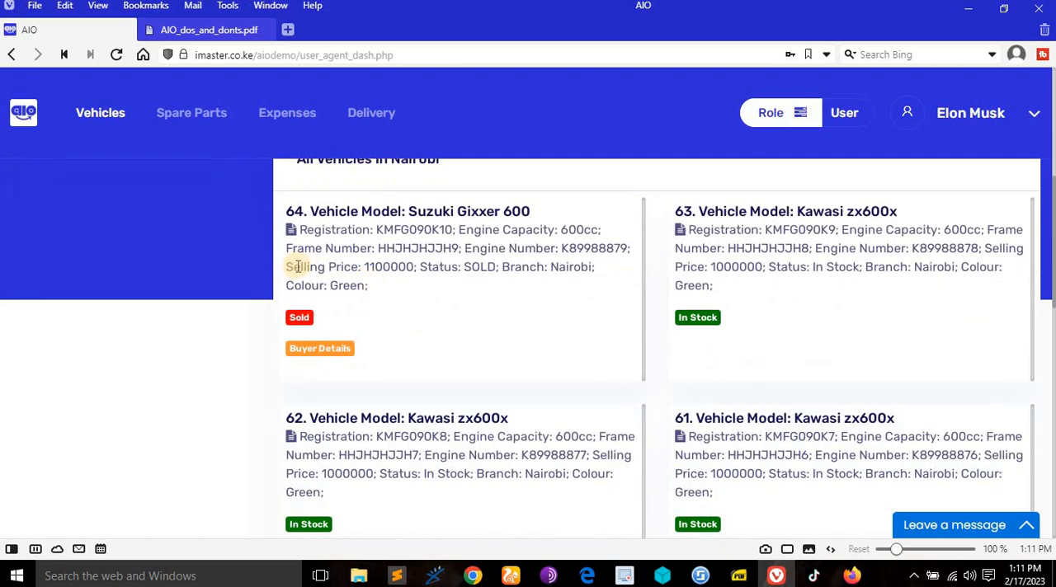
pyautogui.moveTo(288, 266); pyautogui.dragTo(410, 267)
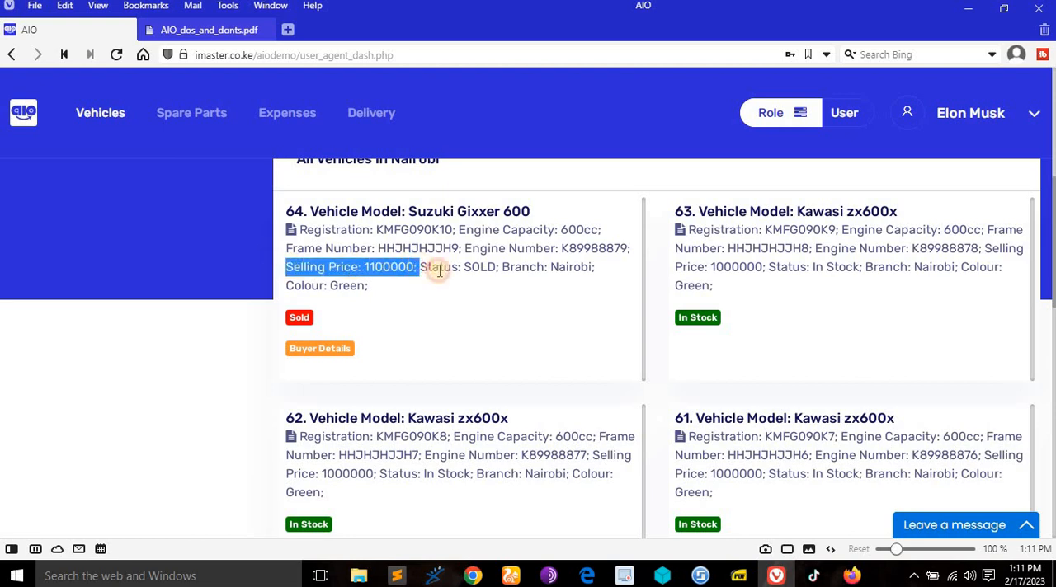
pyautogui.click(530, 297)
pyautogui.scroll(2, 531, 298)
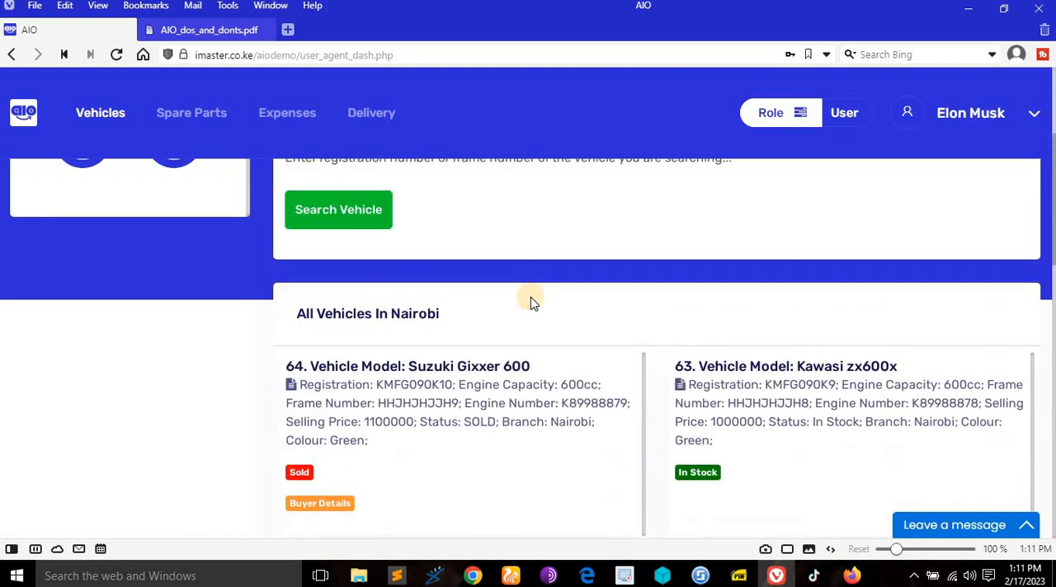
pyautogui.scroll(-1, 531, 297)
pyautogui.scroll(1, 531, 297)
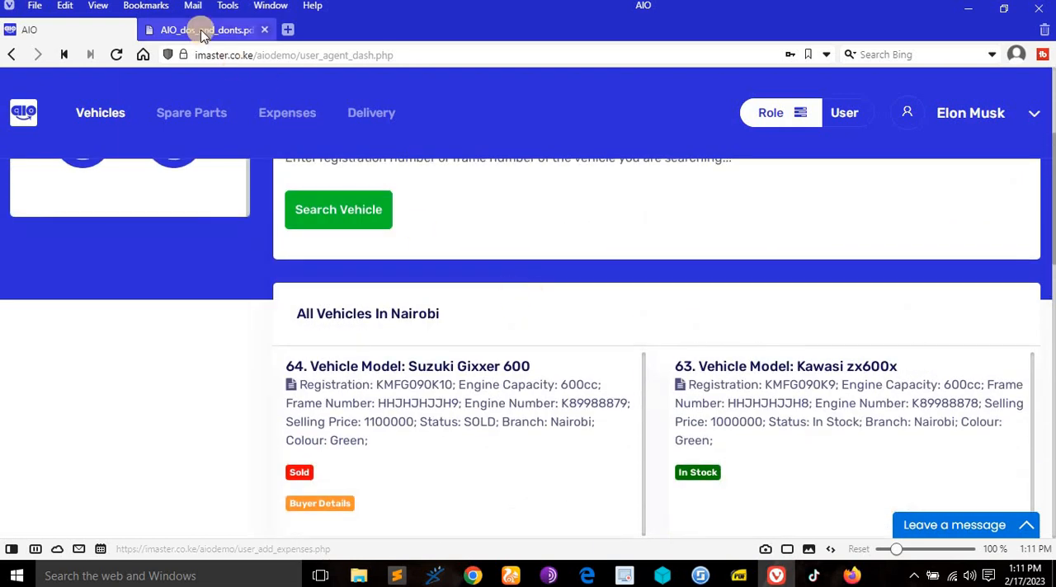
# - Compare the PDF's right to search vehicles in their branch only with the dashboard's vehicle search and Nairobi list
pyautogui.click(203, 31)
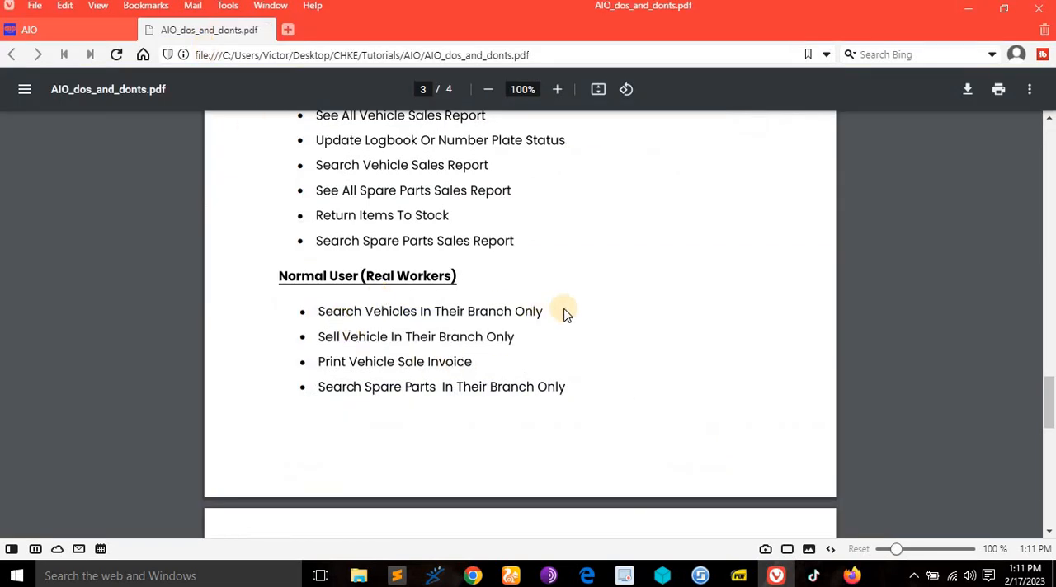
pyautogui.click(41, 30)
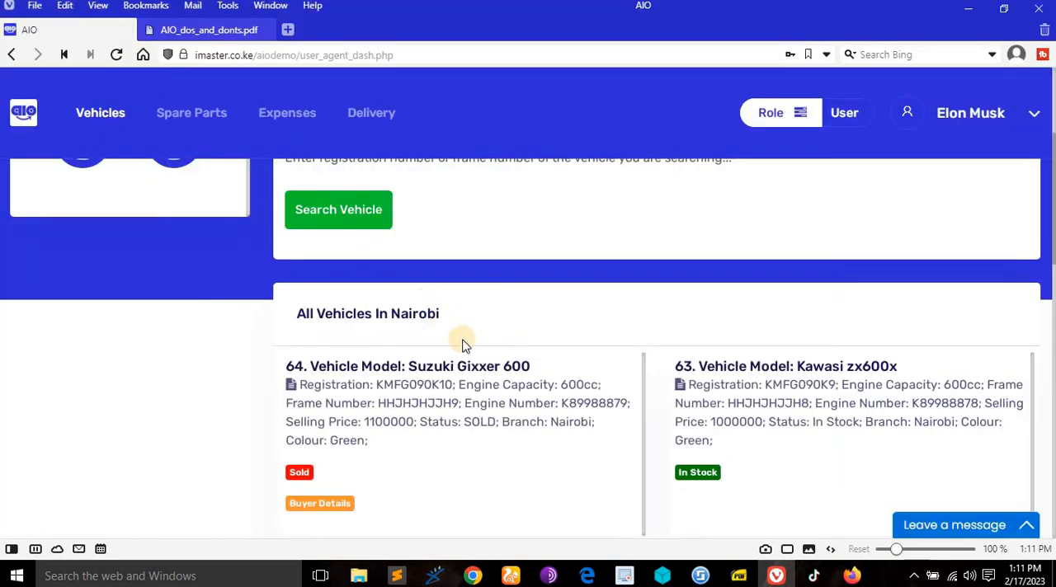
pyautogui.scroll(2, 462, 345)
pyautogui.click(397, 274)
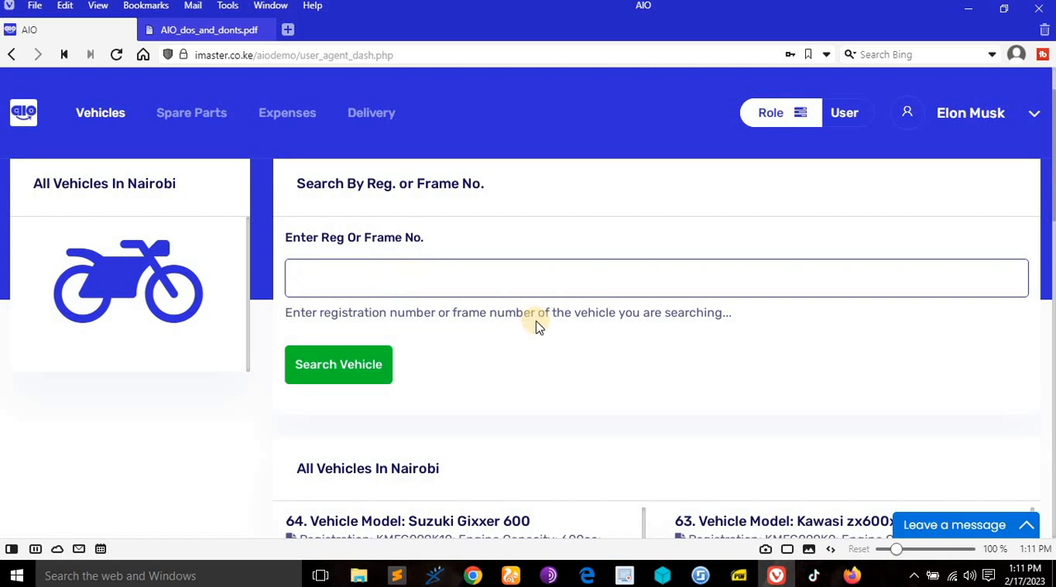
pyautogui.scroll(-3, 544, 332)
pyautogui.scroll(3, 566, 333)
pyautogui.scroll(-4, 569, 338)
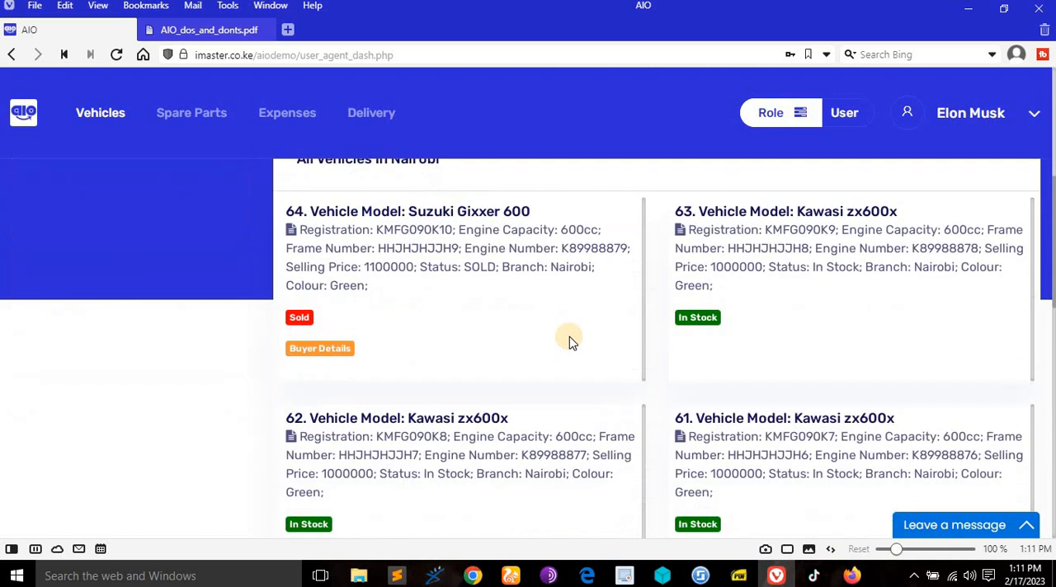
# - Check the right to sell vehicles in their branch only in the PDF and find an in-stock Nairobi vehicle on the dashboard
pyautogui.click(191, 26)
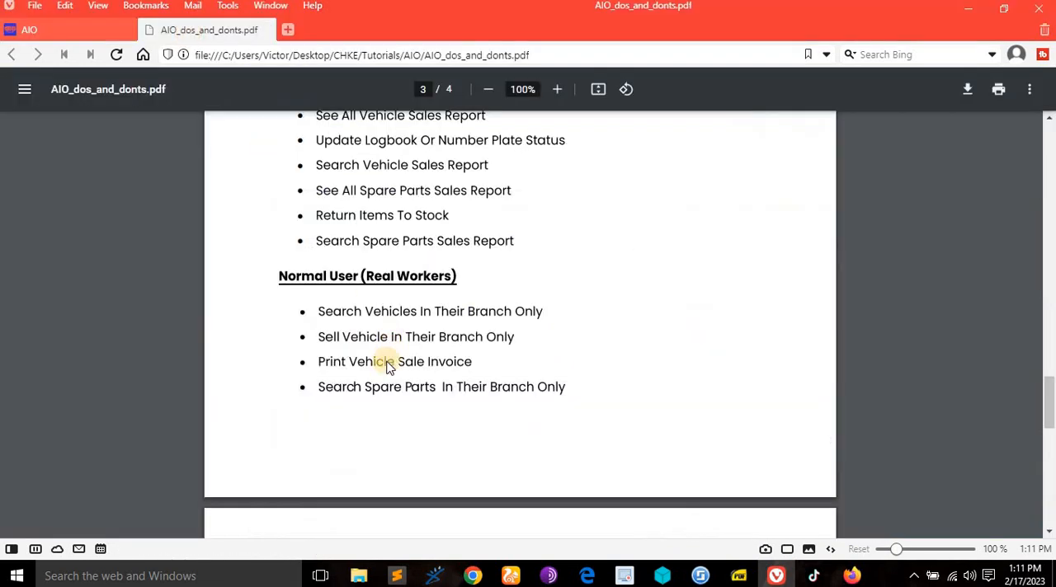
pyautogui.click(73, 32)
pyautogui.scroll(-1, 632, 338)
pyautogui.scroll(4, 742, 363)
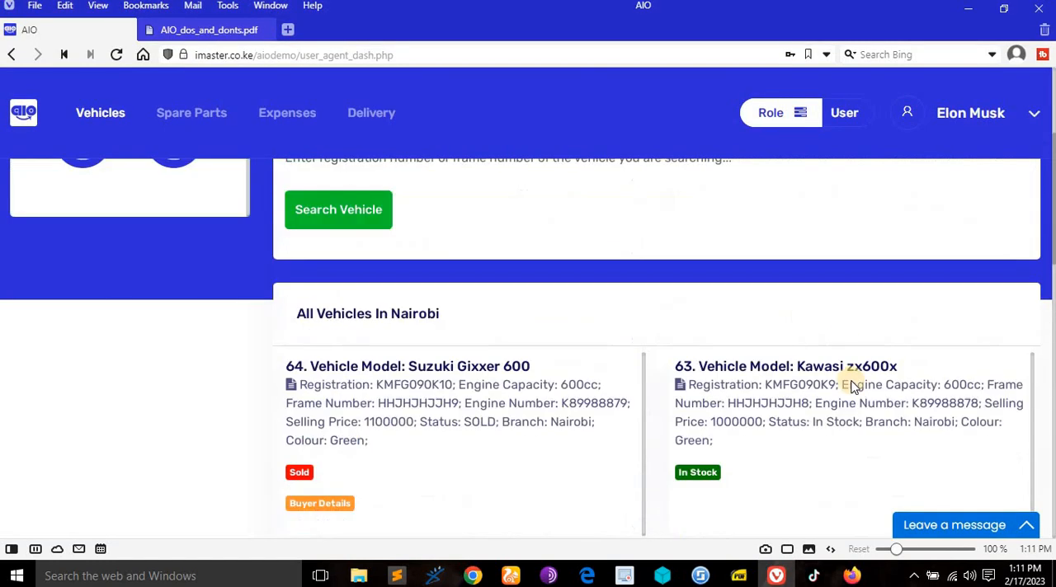
pyautogui.scroll(-4, 700, 198)
pyautogui.scroll(3, 697, 401)
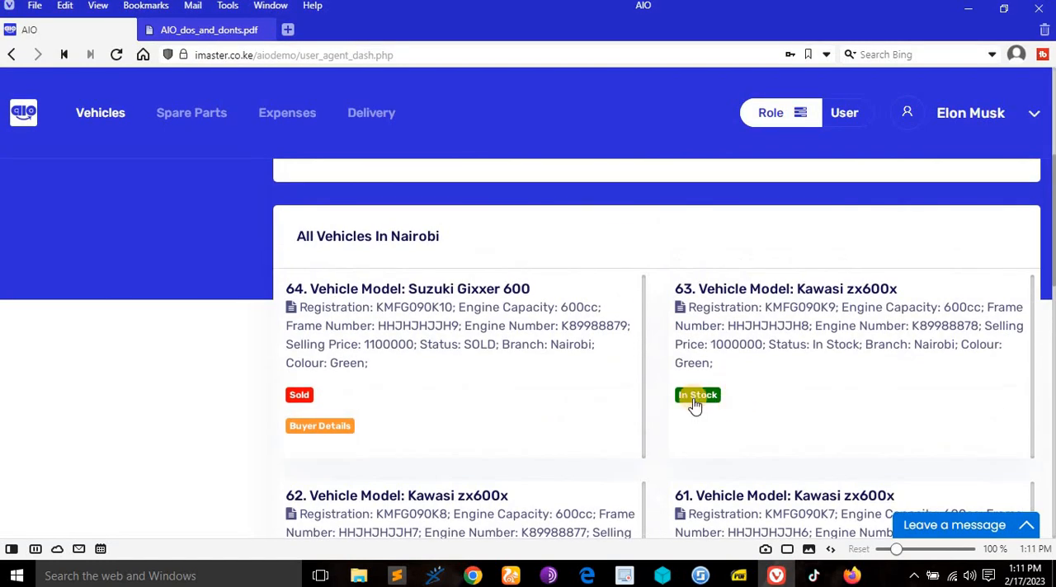
# - Open the sale form for the in-stock Kawasi zx600x KMFG090K9, review its Create Invoice fields and return to the dashboard
pyautogui.click(697, 396)
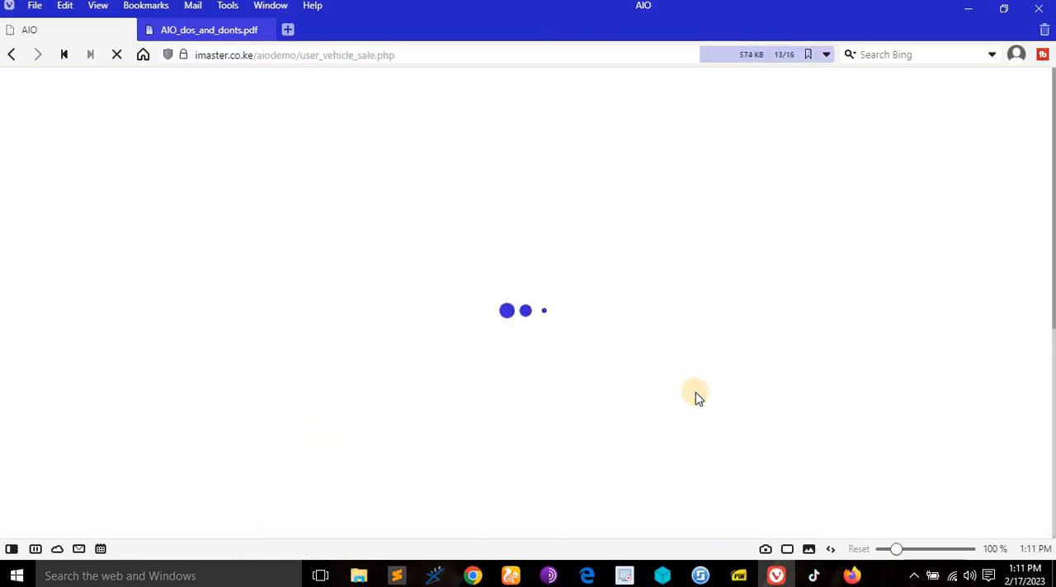
pyautogui.scroll(-5, 641, 327)
pyautogui.scroll(5, 641, 328)
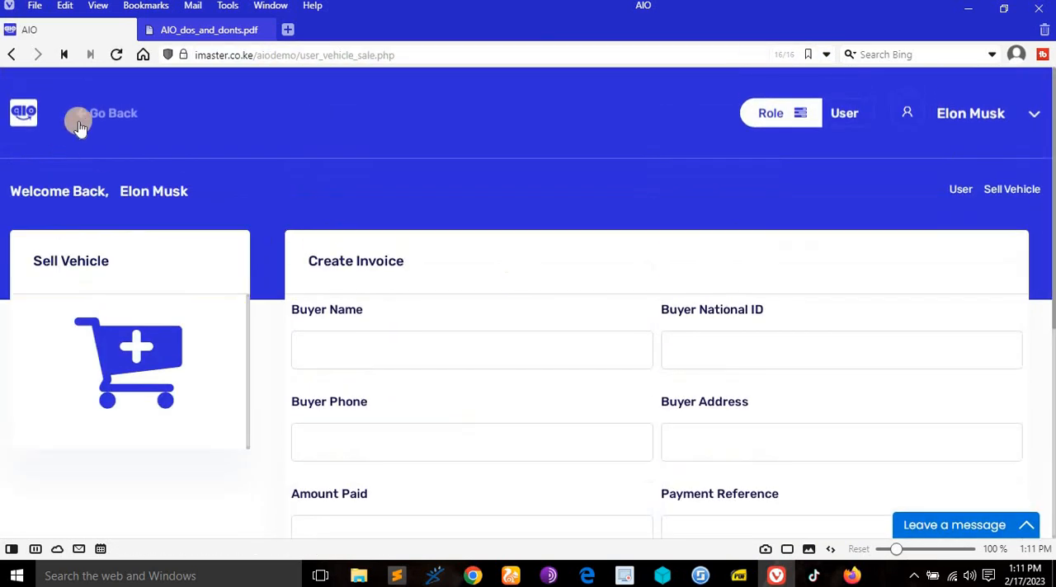
pyautogui.click(90, 119)
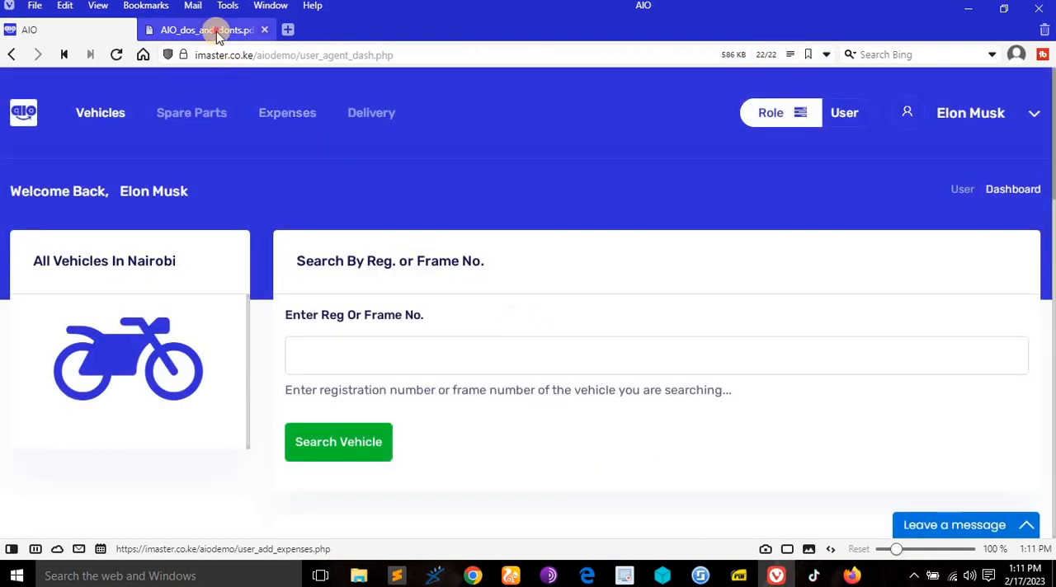
# - Check the Print Vehicle Sale Invoice right in the PDF, then open and read the sold Suzuki Gixxer 600's buyer invoice
pyautogui.click(211, 29)
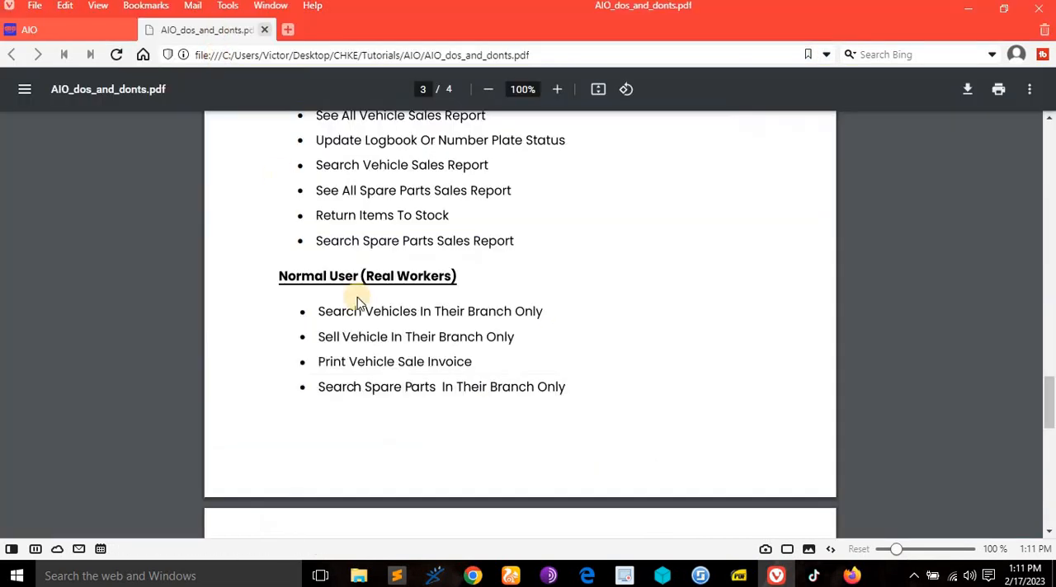
pyautogui.click(76, 29)
pyautogui.scroll(-5, 501, 366)
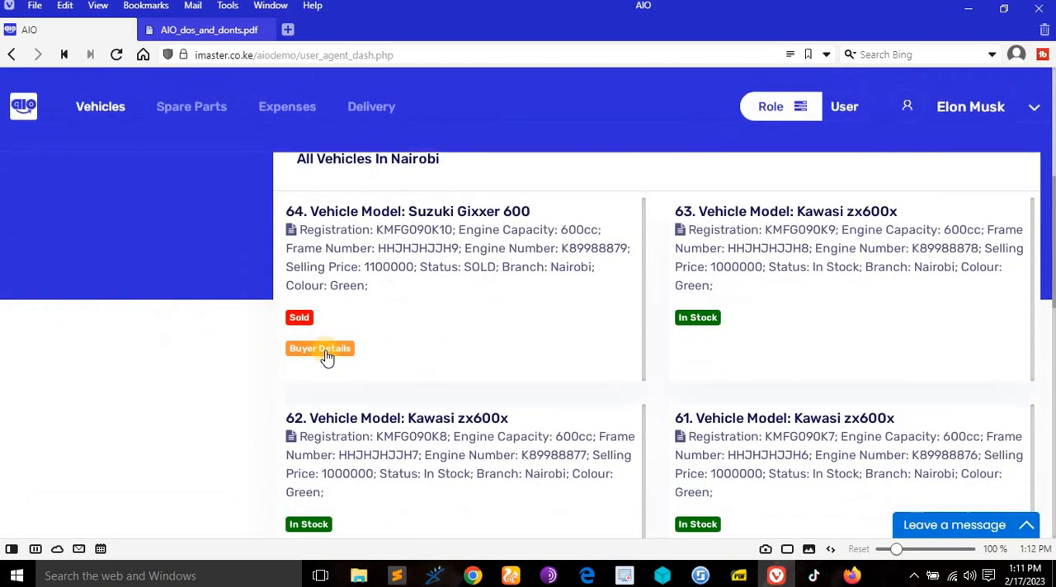
pyautogui.click(324, 353)
pyautogui.scroll(-2, 643, 388)
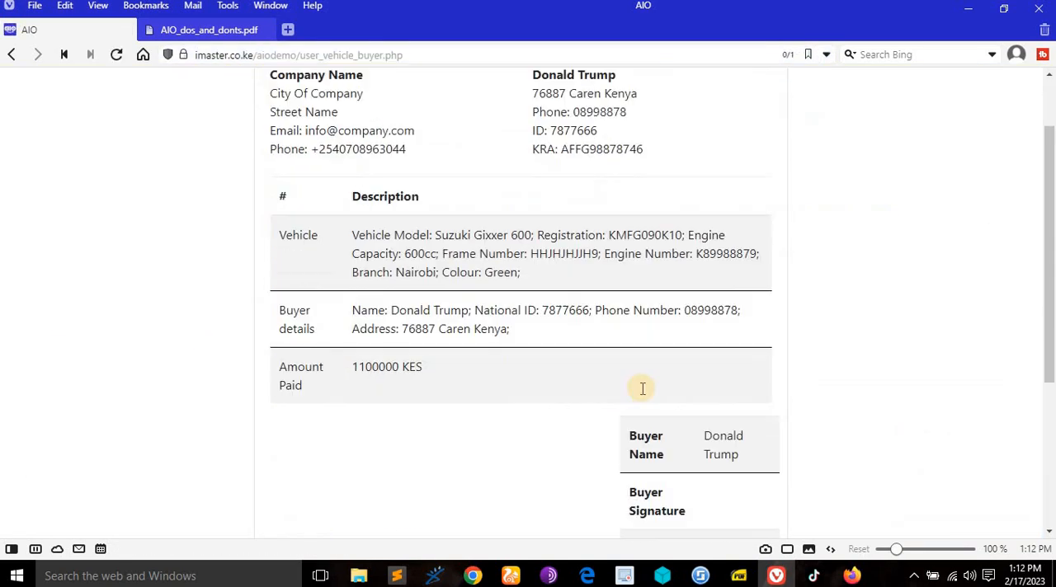
# - Read the remaining buyer and seller signature section of the invoice and return to the vehicle dashboard
pyautogui.scroll(-3, 643, 389)
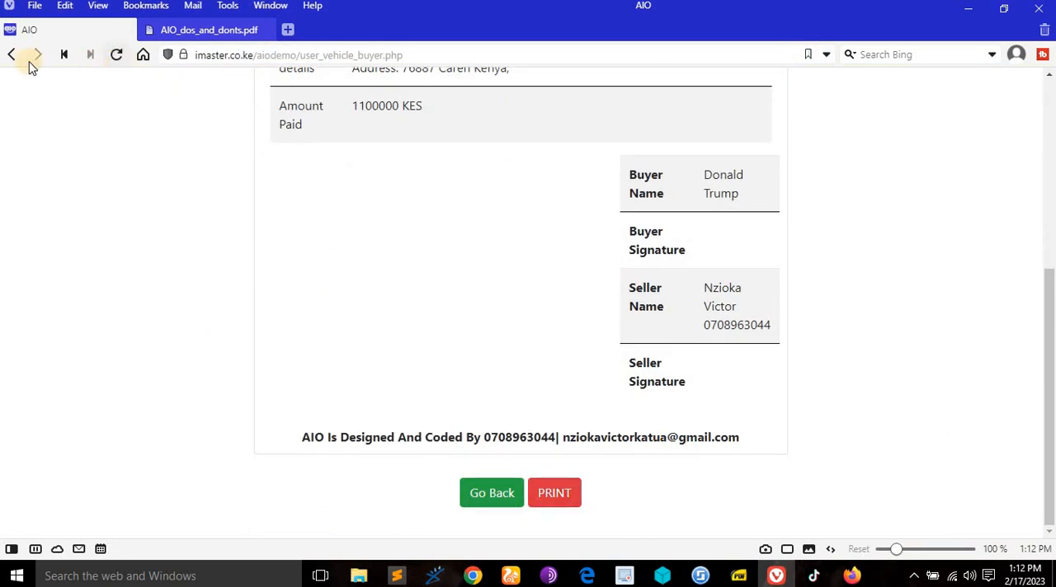
pyautogui.click(484, 493)
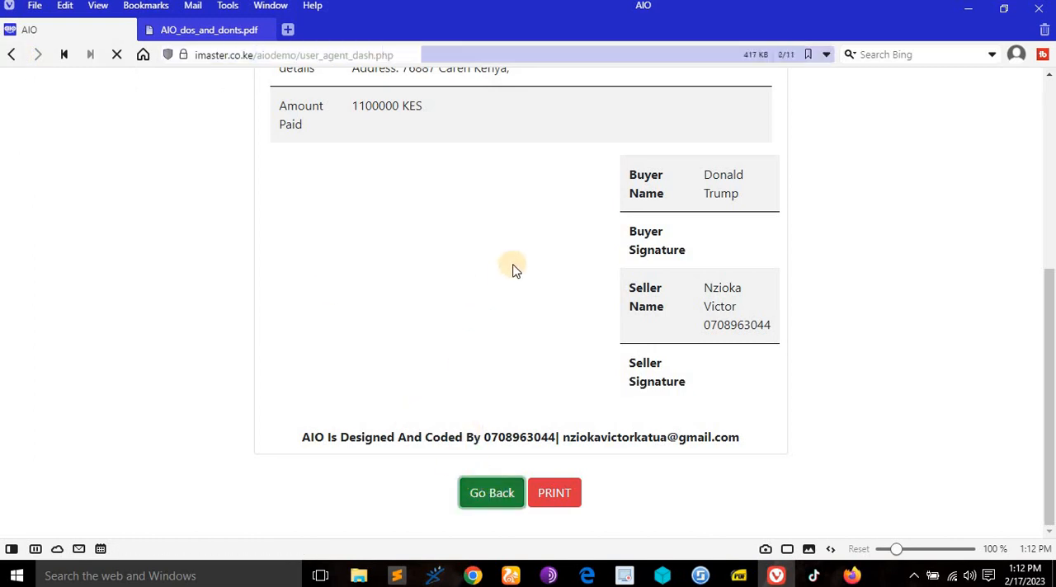
pyautogui.scroll(-5, 542, 316)
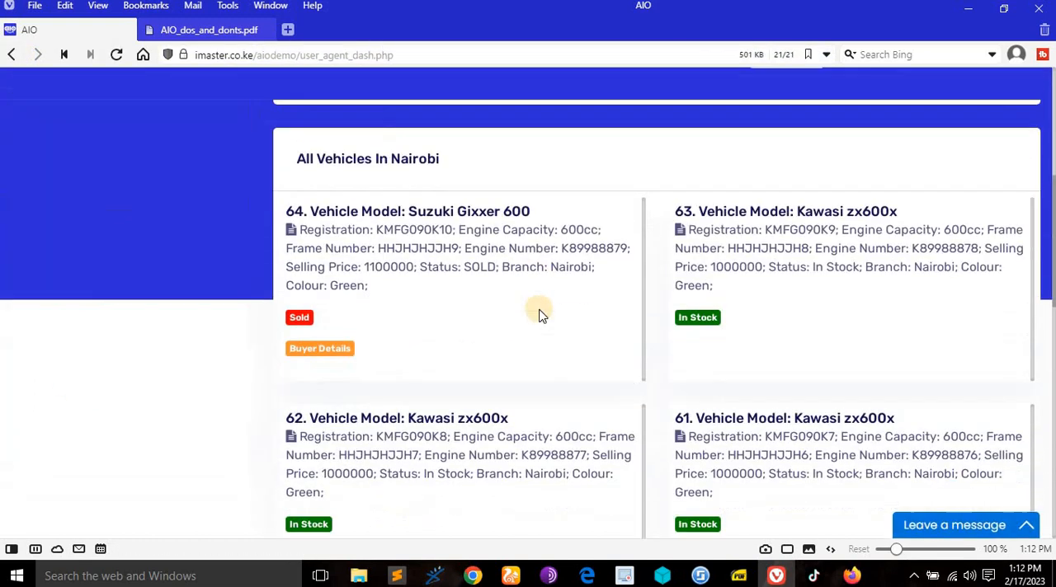
# - Check the PDF's right to search spare parts in their branch only, then review the spare parts search and Nairobi parts list
pyautogui.click(209, 29)
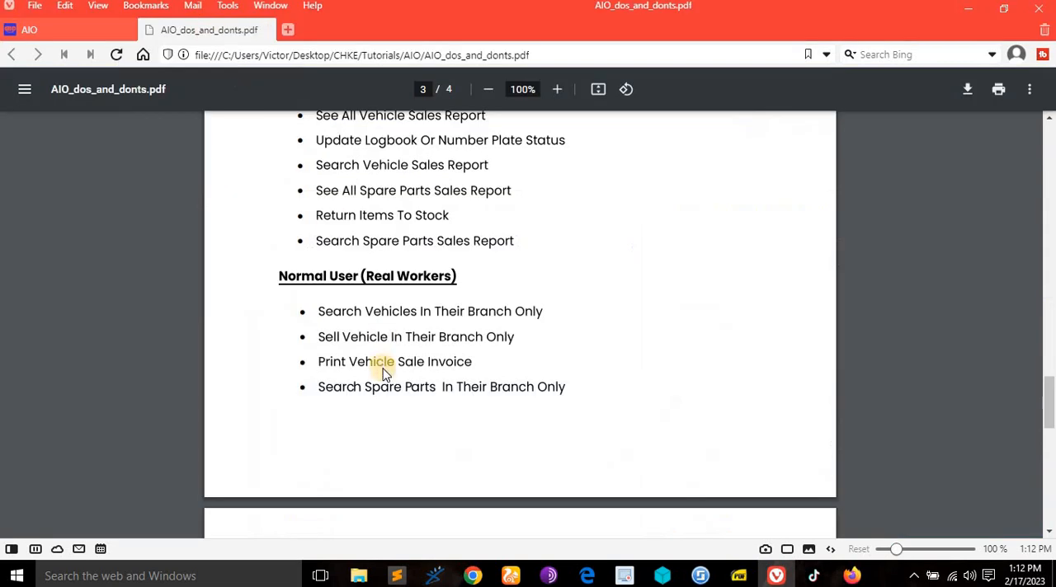
pyautogui.scroll(-1, 384, 373)
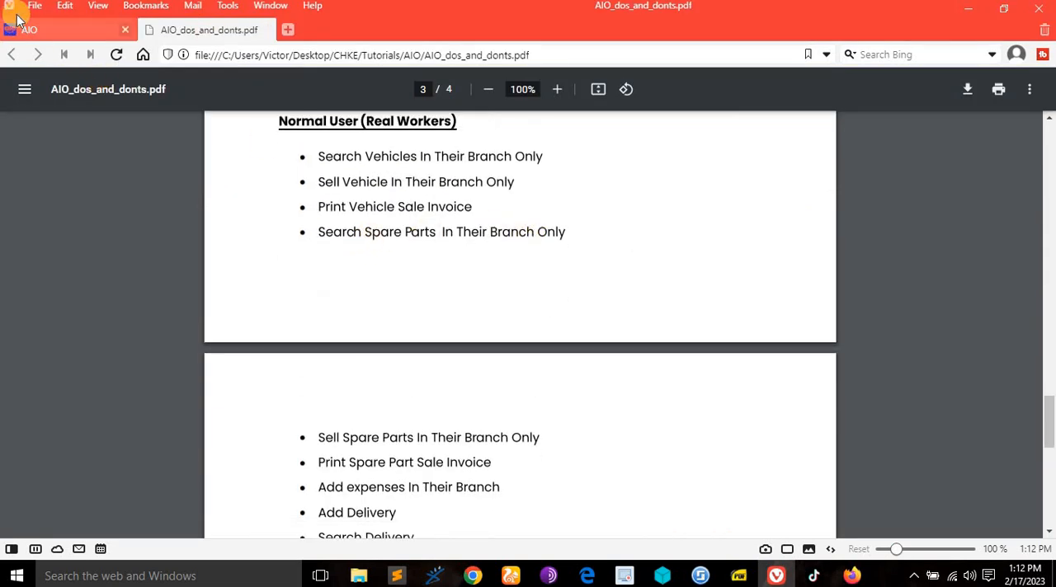
pyautogui.click(54, 29)
pyautogui.scroll(5, 330, 247)
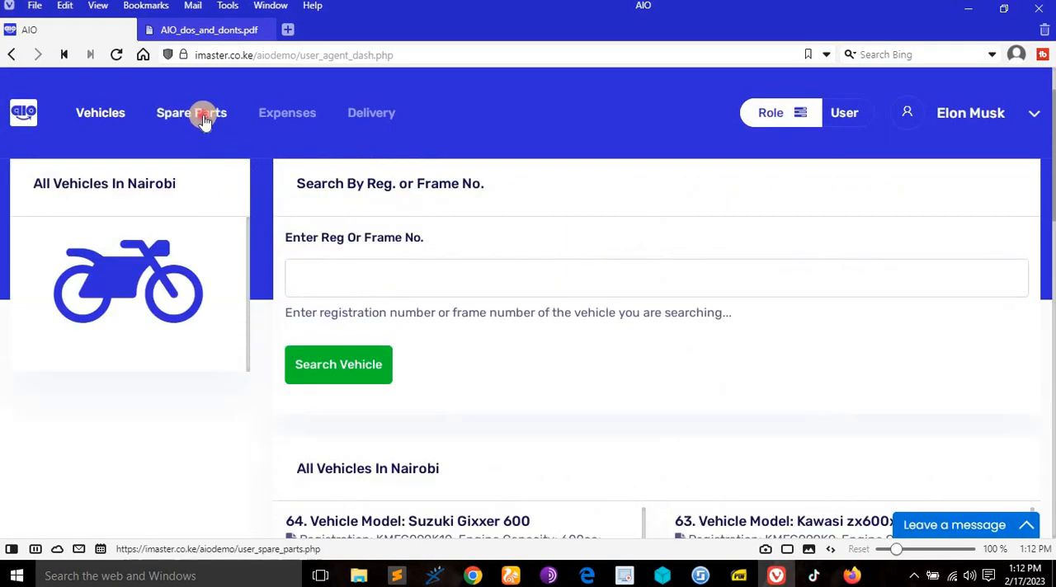
pyautogui.click(204, 117)
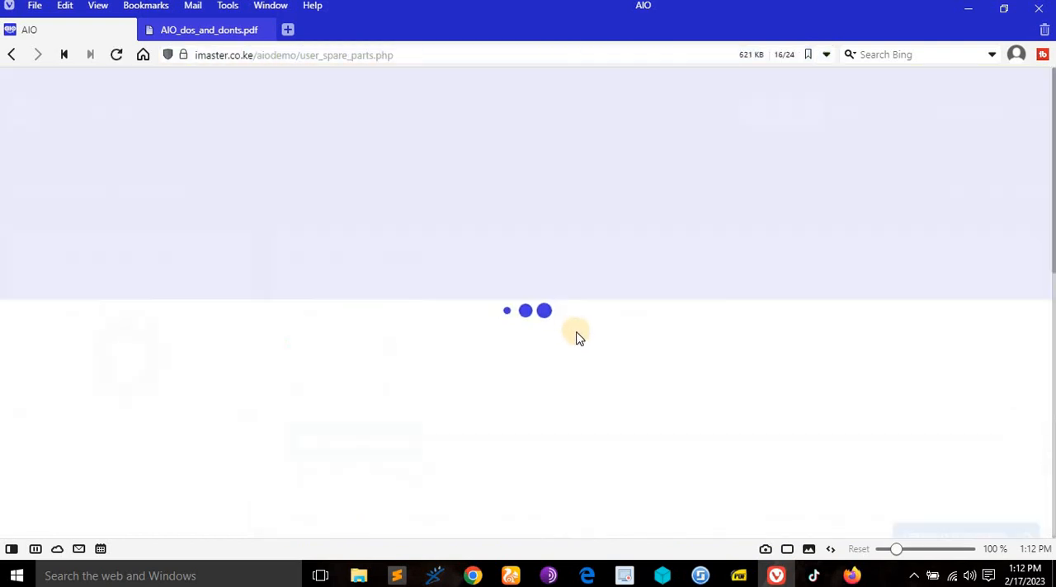
pyautogui.scroll(-4, 601, 393)
pyautogui.scroll(4, 438, 207)
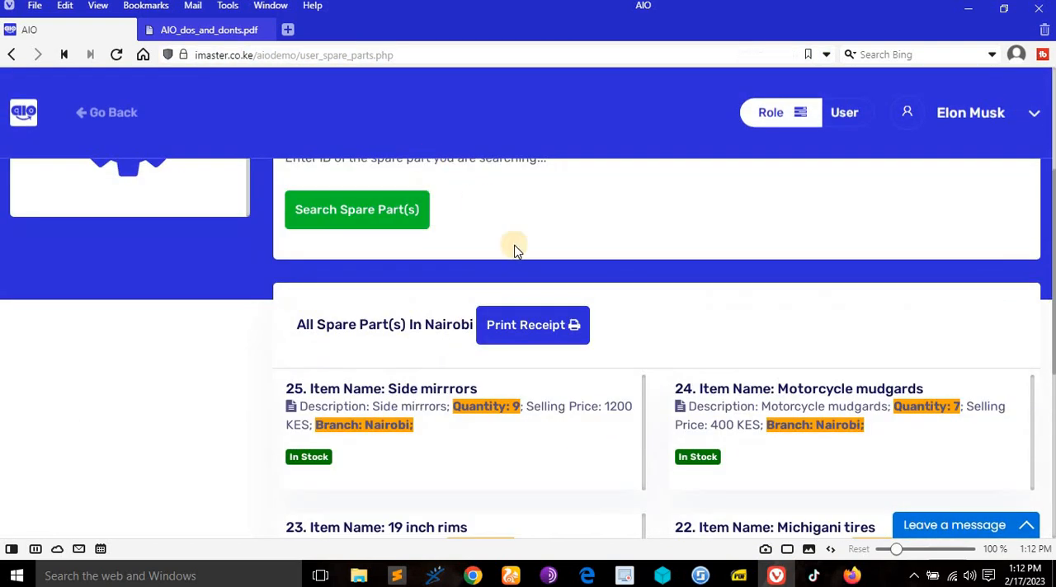
pyautogui.scroll(-5, 453, 330)
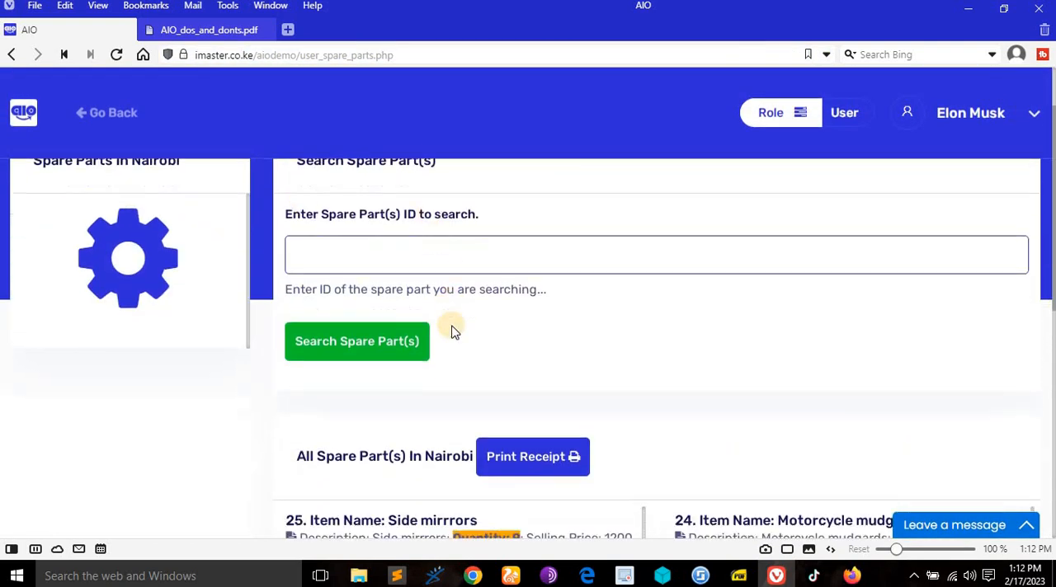
pyautogui.scroll(2, 401, 346)
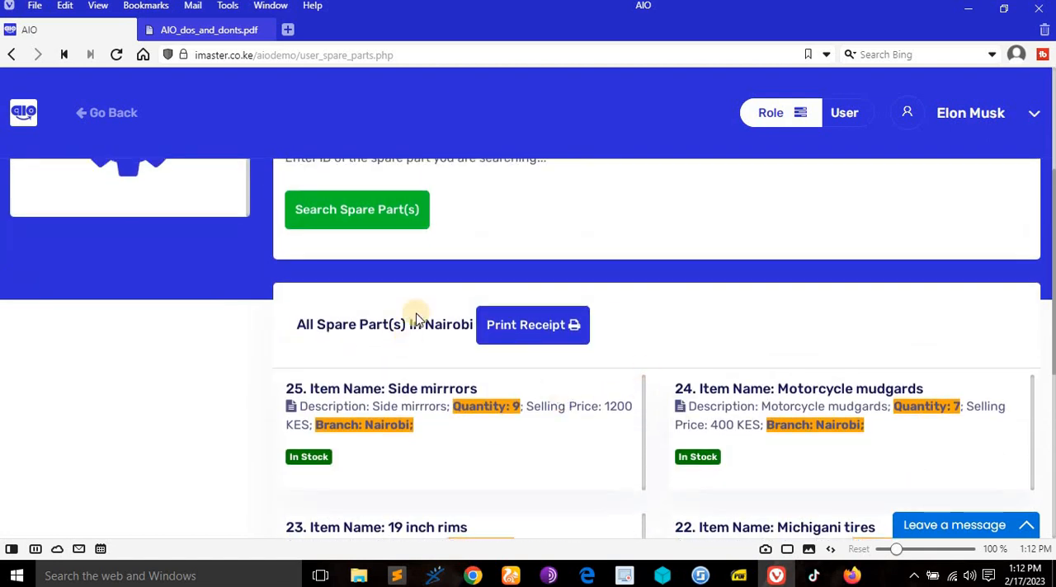
# - Read the PDF's rights to sell spare parts in their branch only and print the spare part sale invoice
pyautogui.click(194, 27)
pyautogui.scroll(-1, 462, 330)
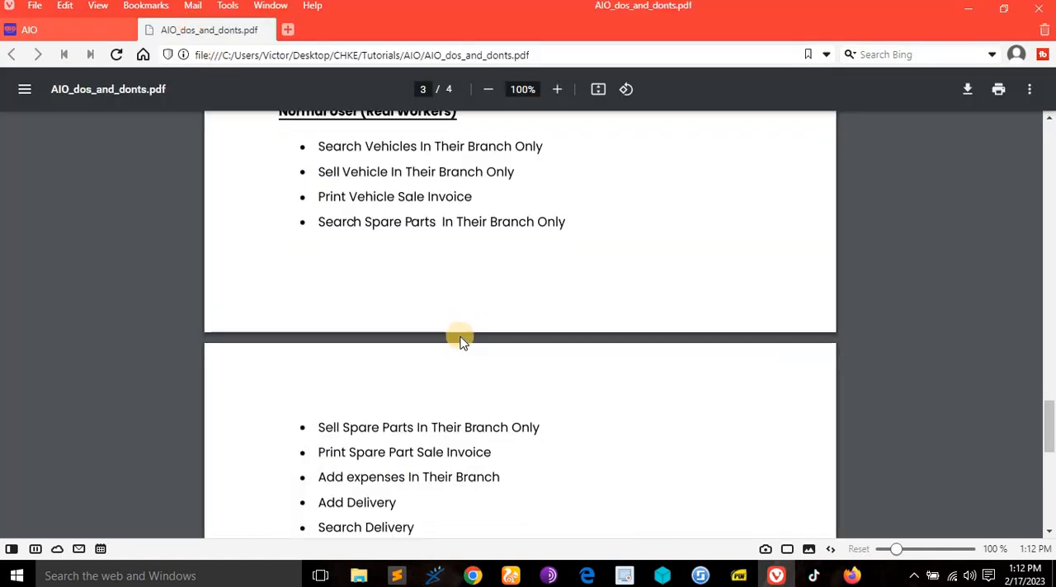
pyautogui.scroll(-2, 437, 334)
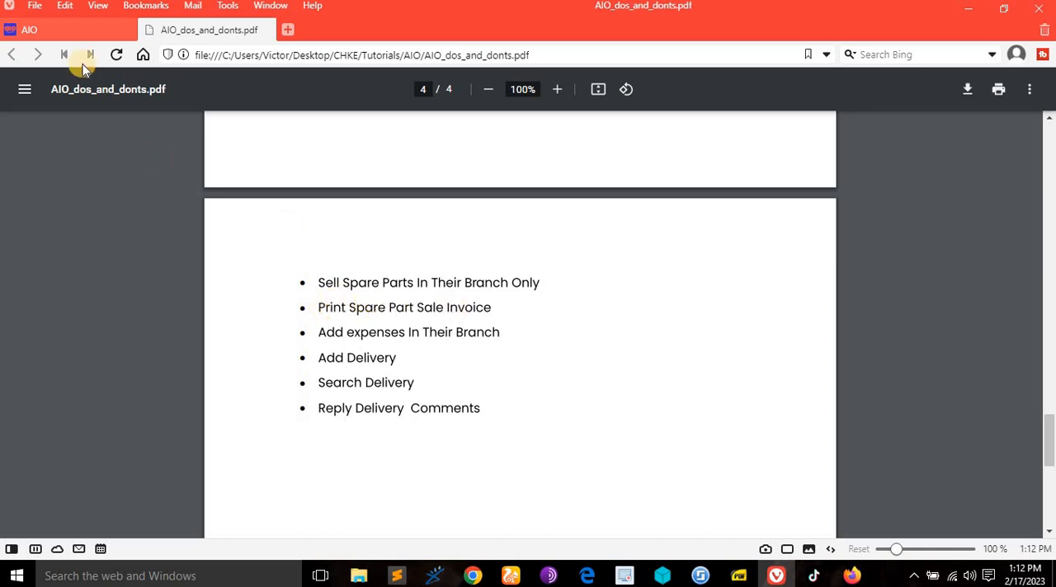
# - Try to print a spare parts receipt with 1 as the confirmed number of items sold
pyautogui.click(80, 32)
pyautogui.click(545, 326)
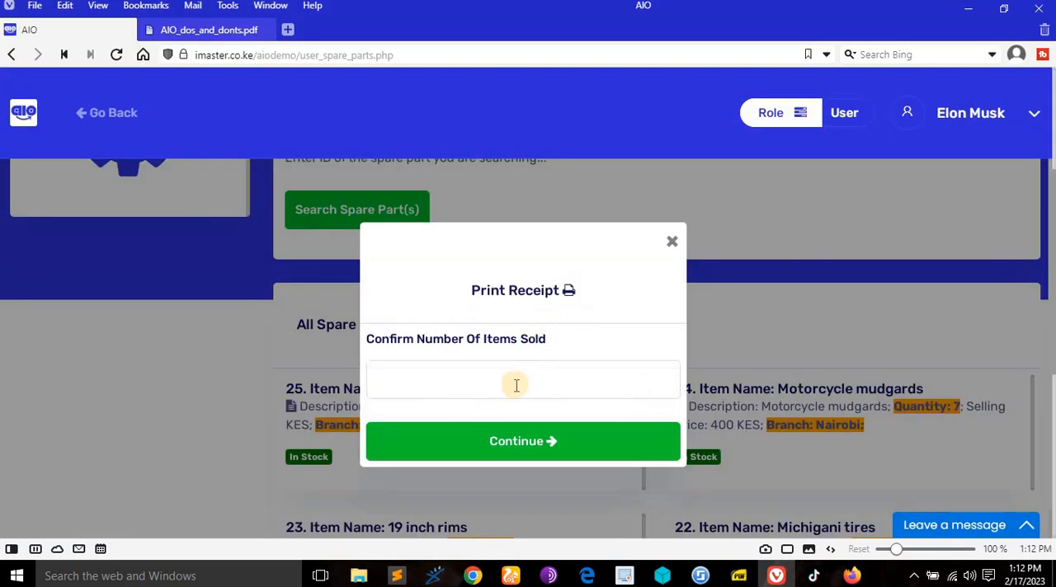
pyautogui.click(516, 386)
pyautogui.write('1')
pyautogui.click(555, 442)
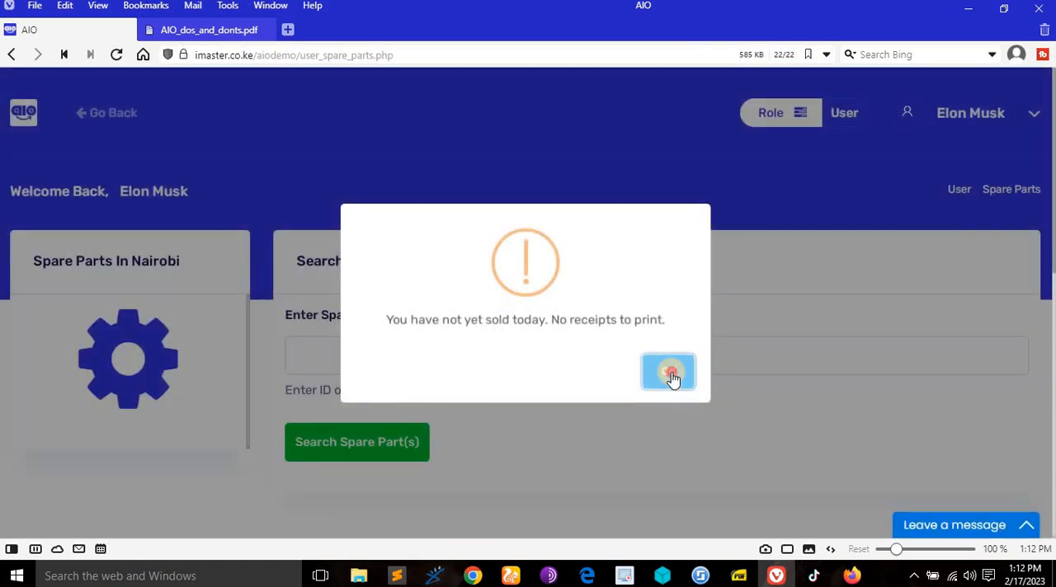
pyautogui.click(672, 374)
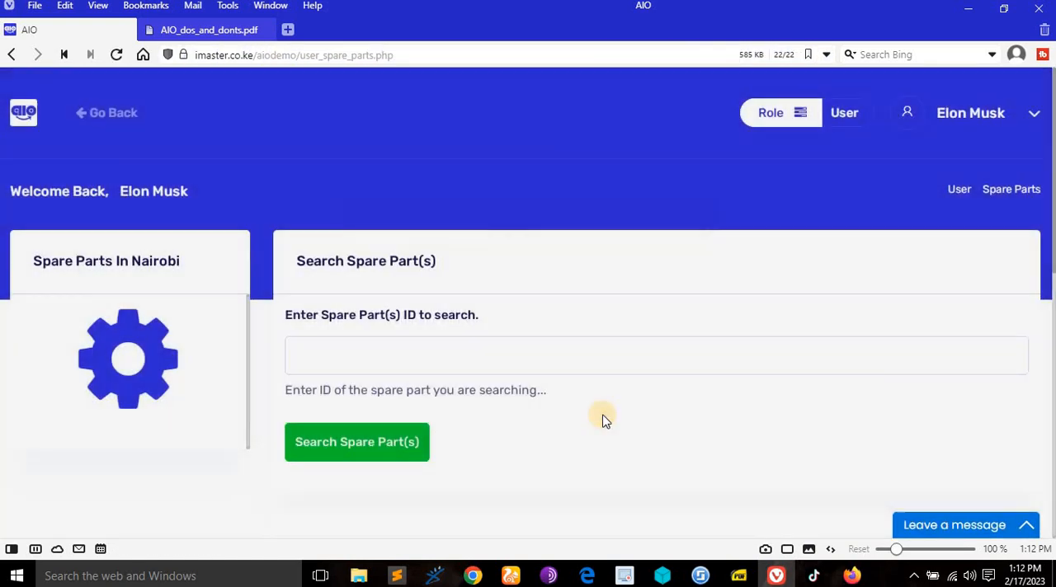
# - Sell the in-stock Side mirrrors from the Nairobi list with a quantity of 1 and a total paid of 1200
pyautogui.scroll(-5, 597, 419)
pyautogui.scroll(2, 569, 401)
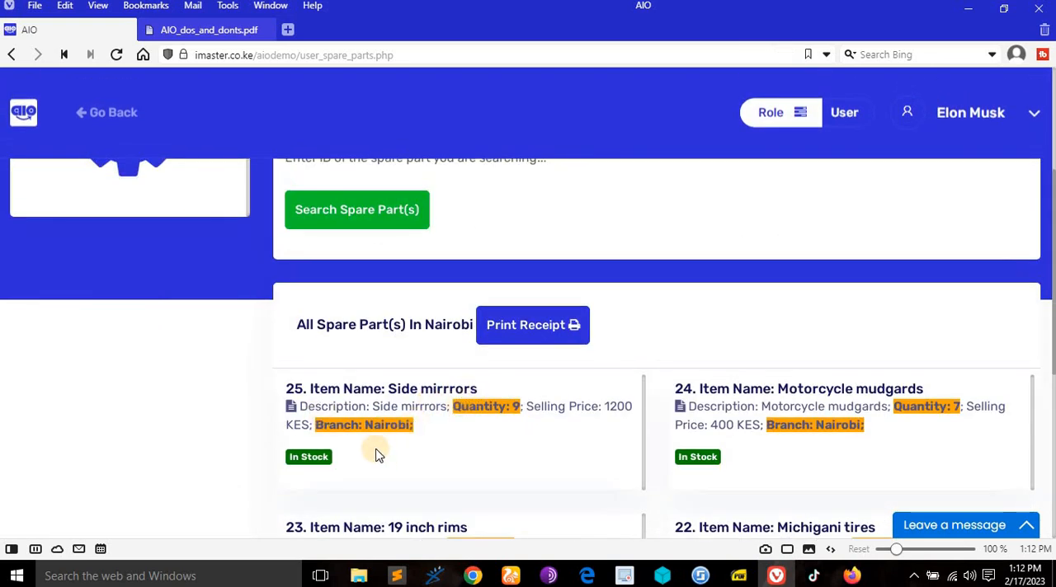
pyautogui.click(304, 458)
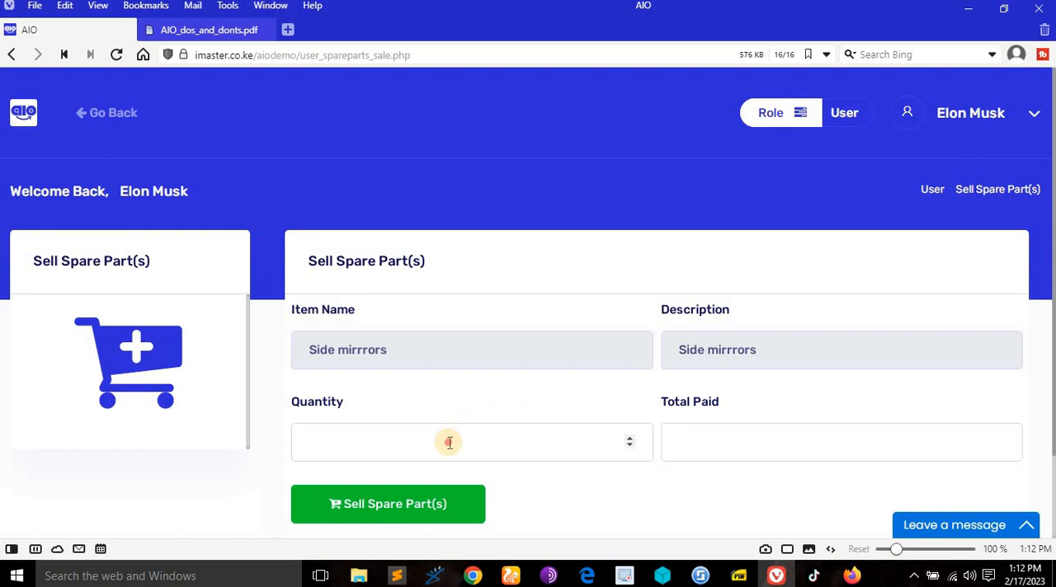
pyautogui.click(448, 442)
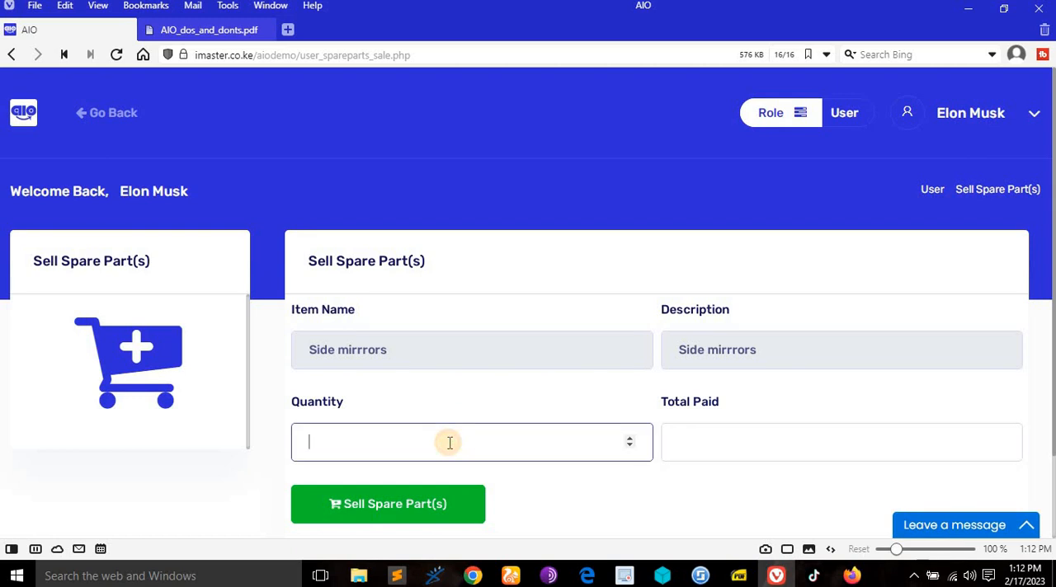
pyautogui.write('1')
pyautogui.click(802, 441)
pyautogui.write('1200')
pyautogui.click(384, 500)
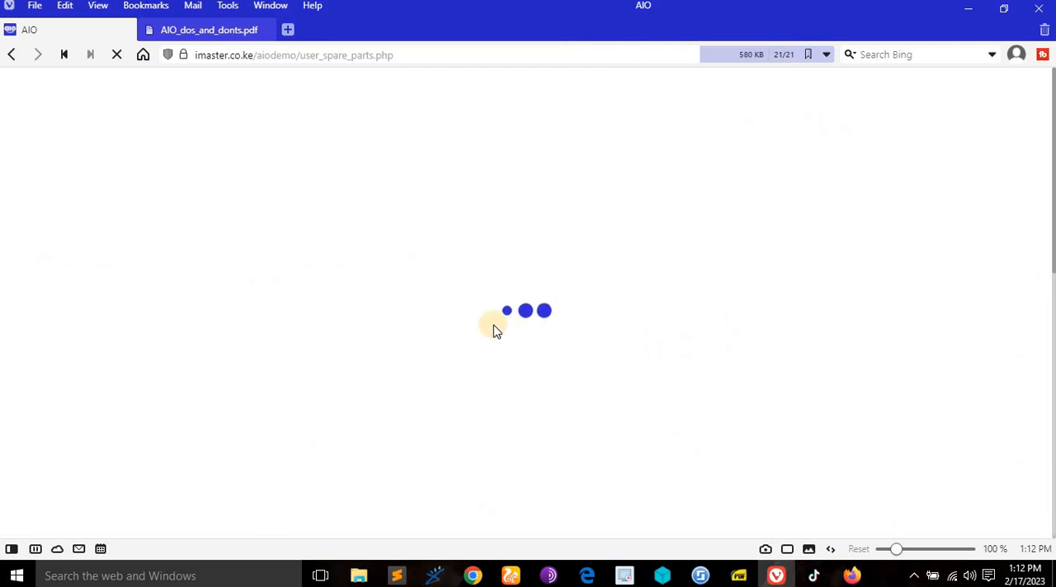
# - Generate the spare parts receipt with 1 as the confirmed number of items sold, then return to the spare parts page
pyautogui.scroll(-4, 507, 335)
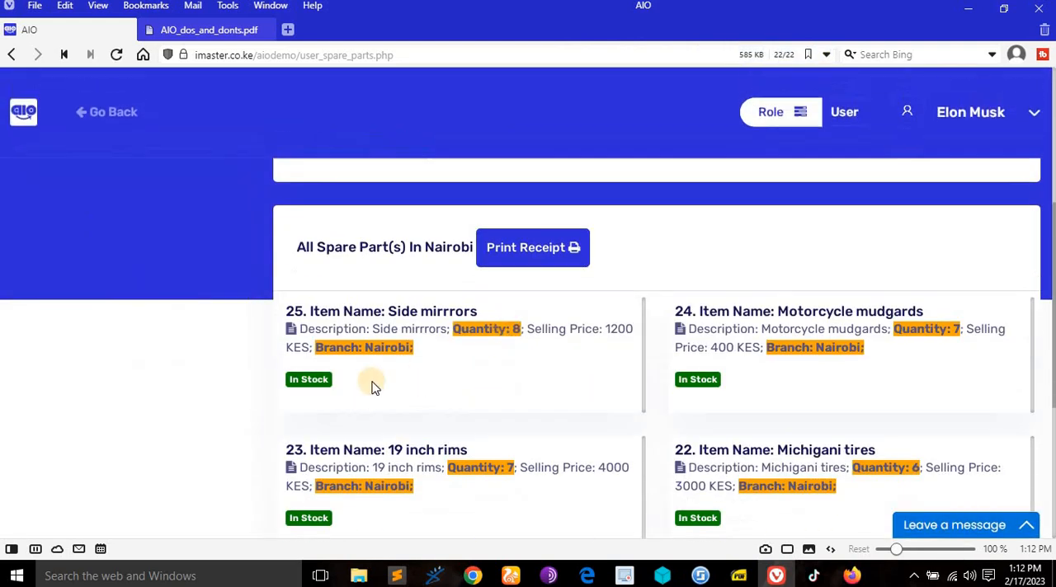
pyautogui.scroll(1, 566, 345)
pyautogui.click(567, 324)
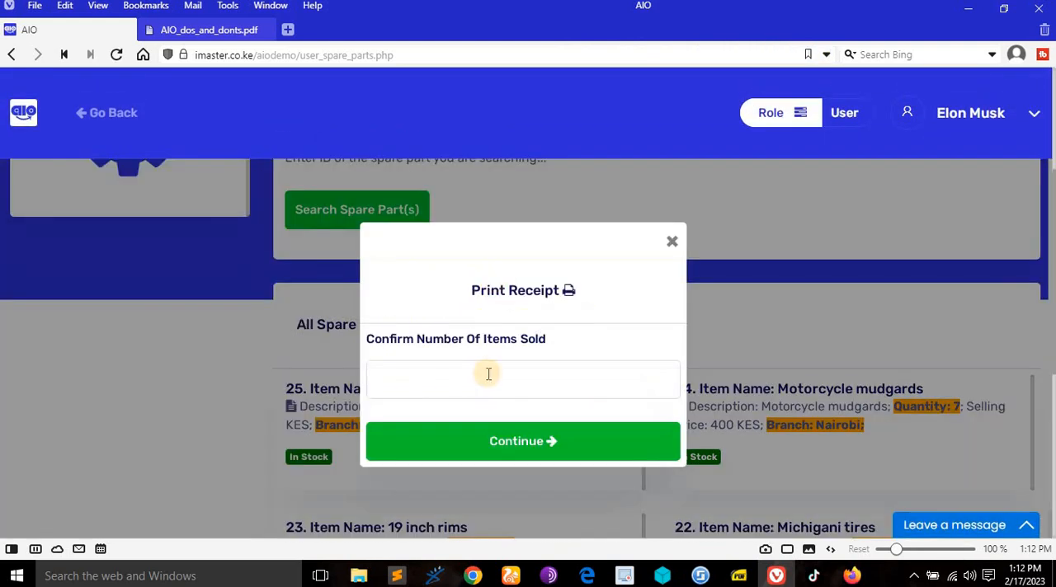
pyautogui.click(487, 372)
pyautogui.write('1')
pyautogui.click(597, 446)
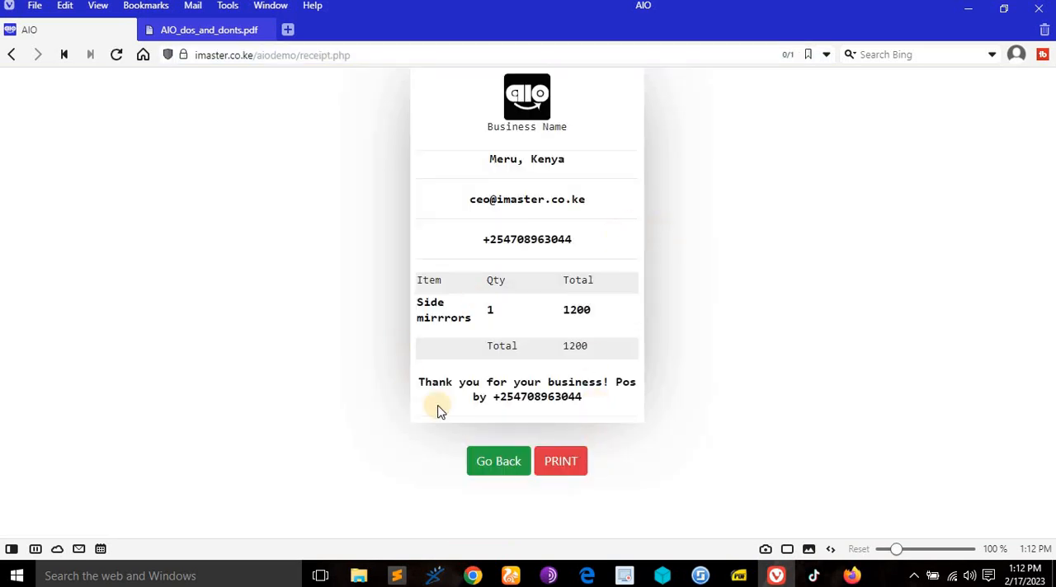
pyautogui.click(489, 463)
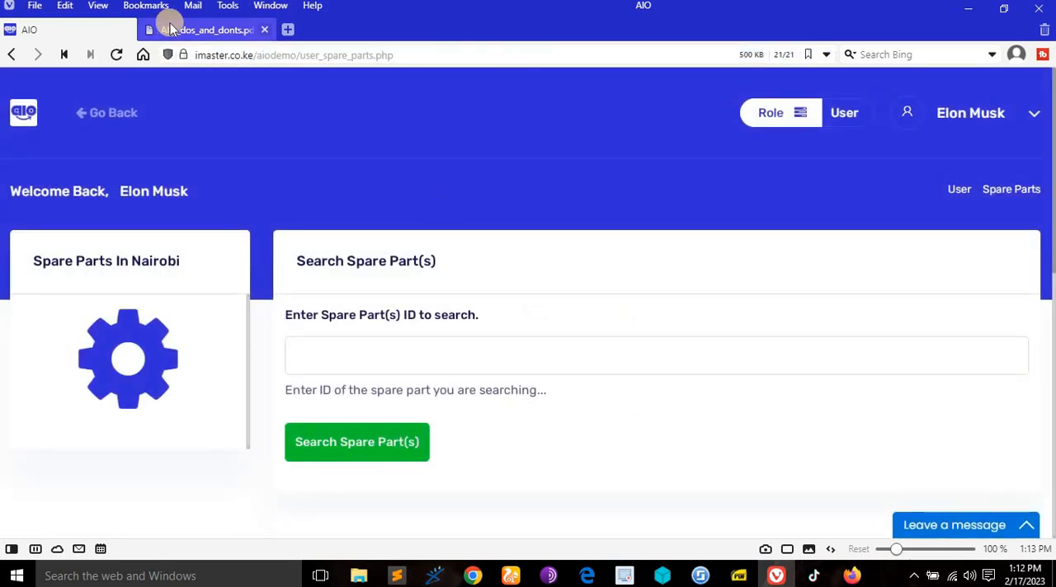
# - Check the PDF's Print Spare Part Sale Invoice and Add expenses rights against the spare parts page
pyautogui.click(170, 27)
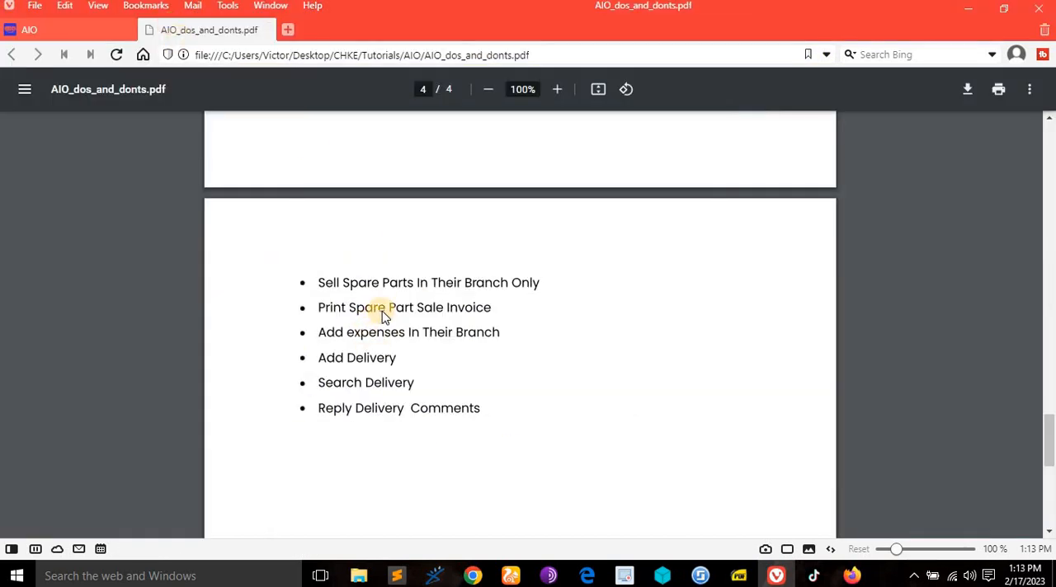
pyautogui.click(71, 29)
pyautogui.scroll(-4, 330, 223)
pyautogui.scroll(4, 377, 248)
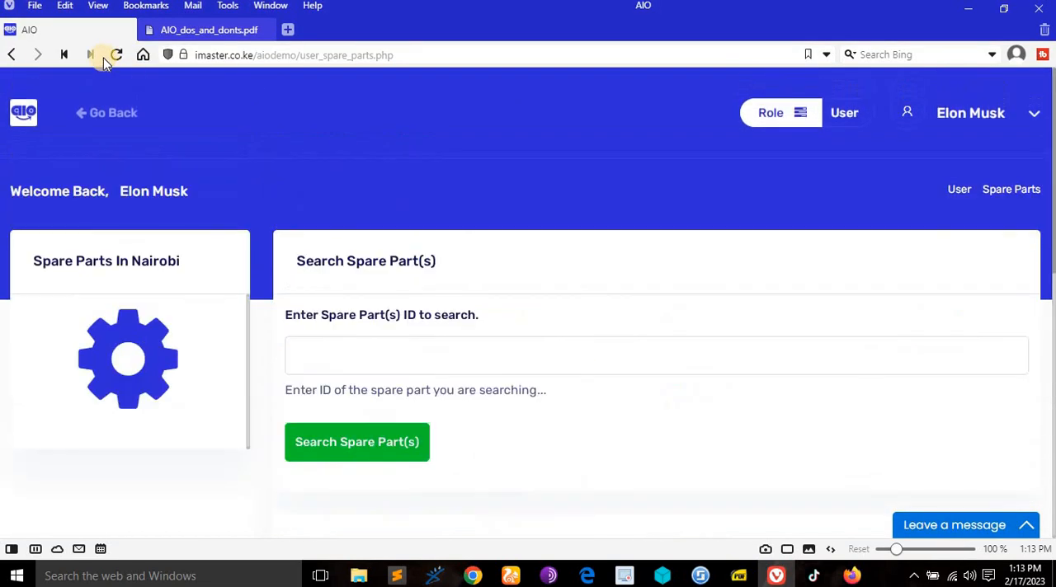
# - Open the expenses form for the Nairobi branch and add an expense of 1000 with the reason "lunch and refreshment"
pyautogui.click(113, 119)
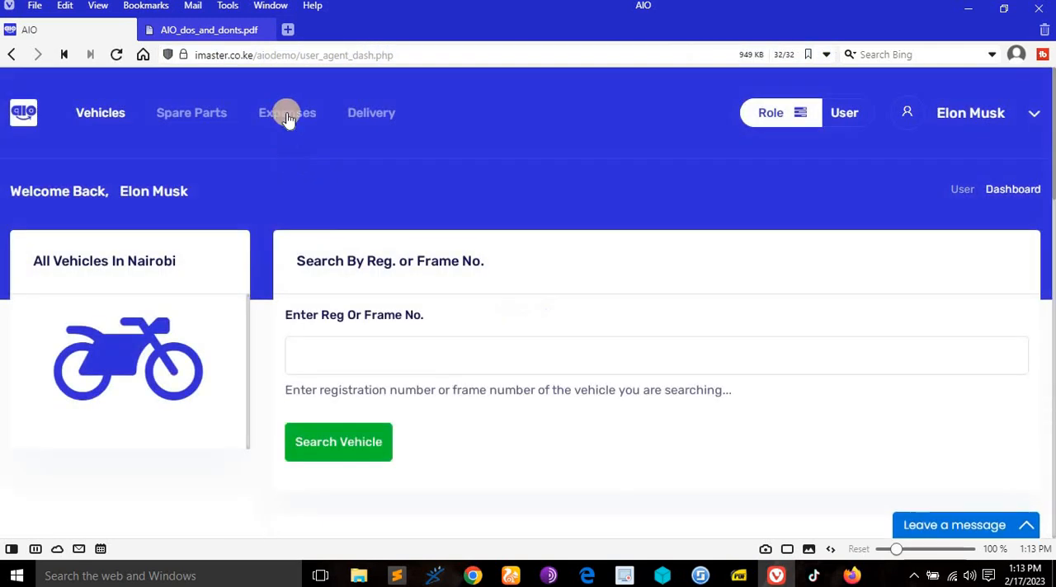
pyautogui.click(285, 113)
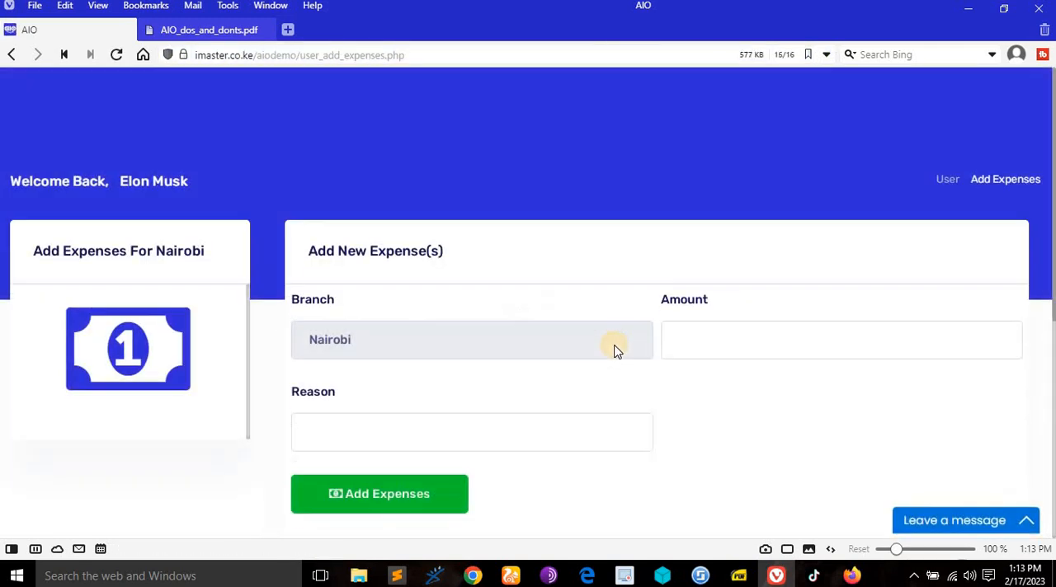
pyautogui.scroll(-5, 612, 347)
pyautogui.scroll(3, 613, 349)
pyautogui.scroll(-3, 427, 367)
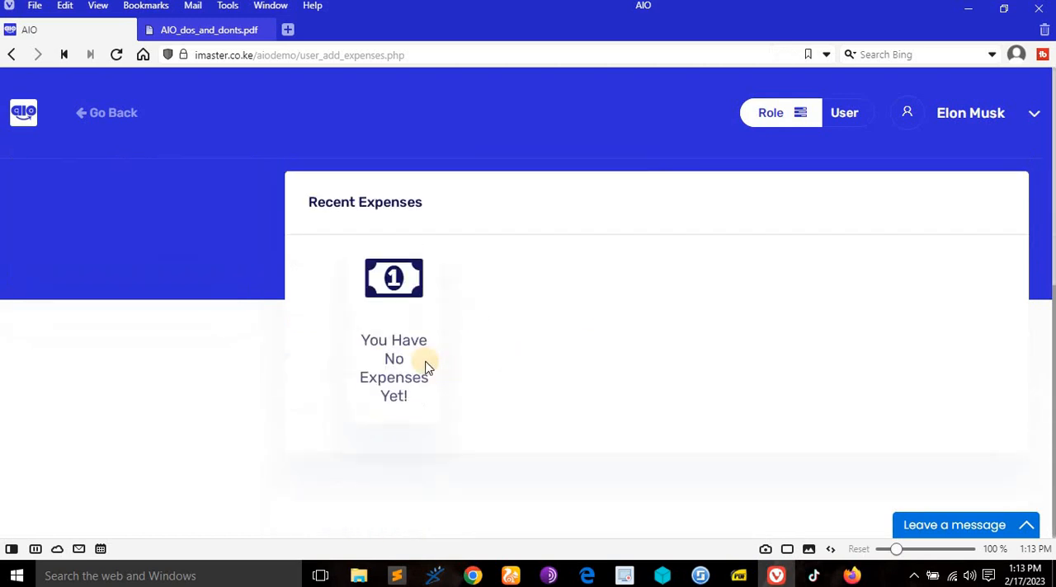
pyautogui.scroll(4, 459, 381)
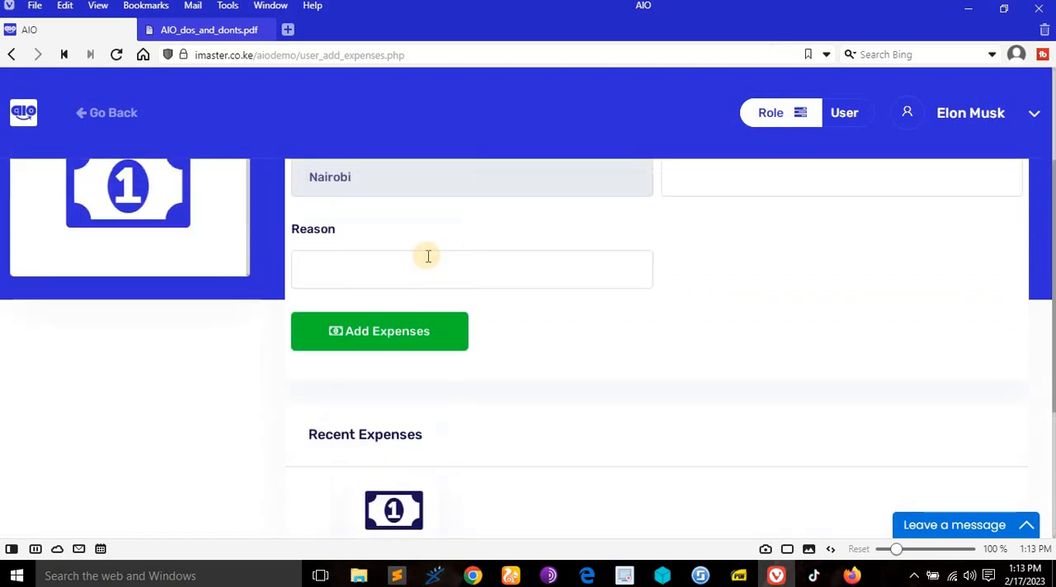
pyautogui.click(809, 253)
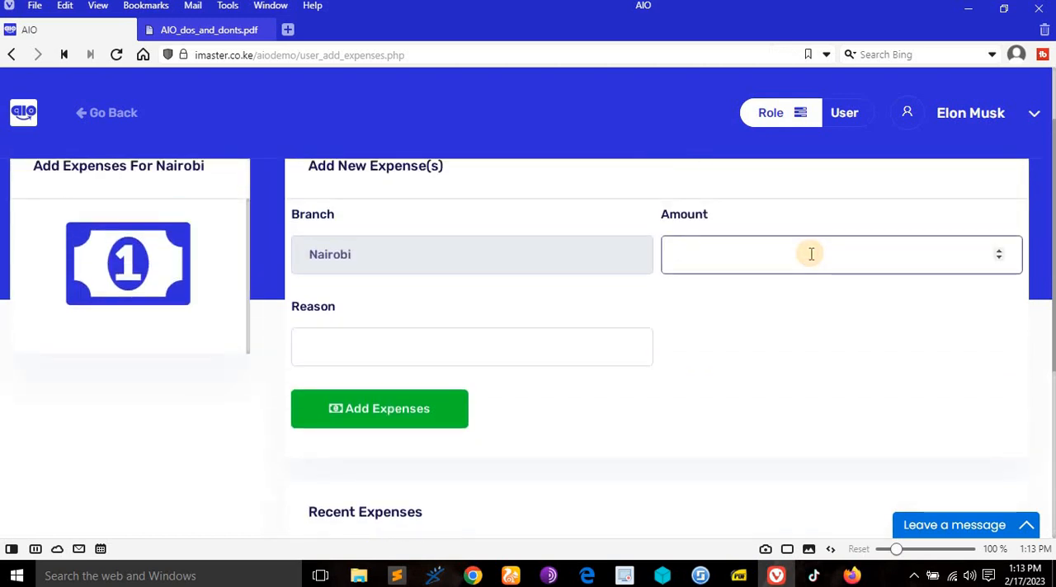
pyautogui.click(479, 365)
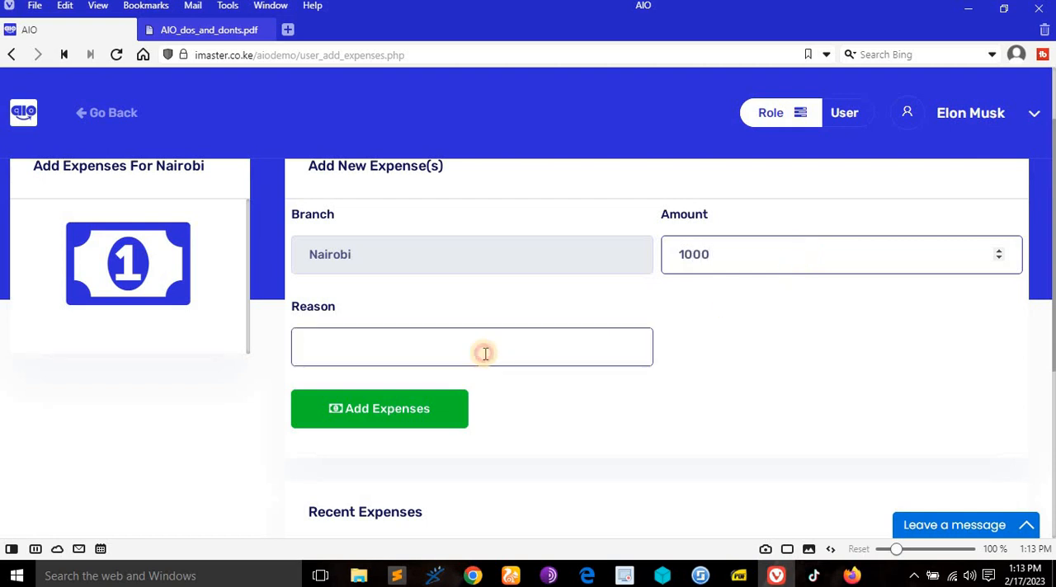
pyautogui.click(467, 391)
pyautogui.click(422, 428)
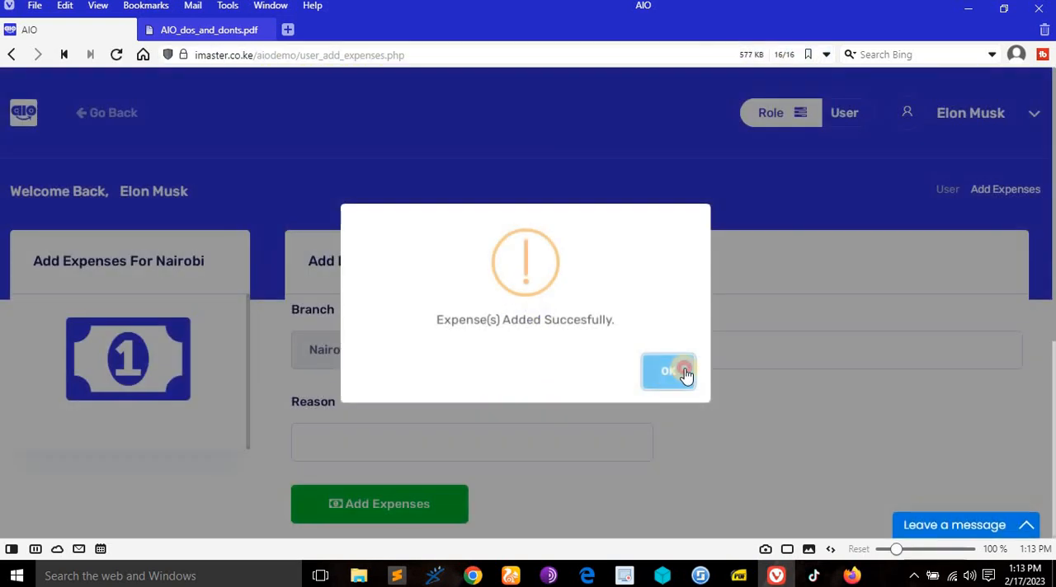
pyautogui.click(675, 375)
pyautogui.scroll(-4, 660, 374)
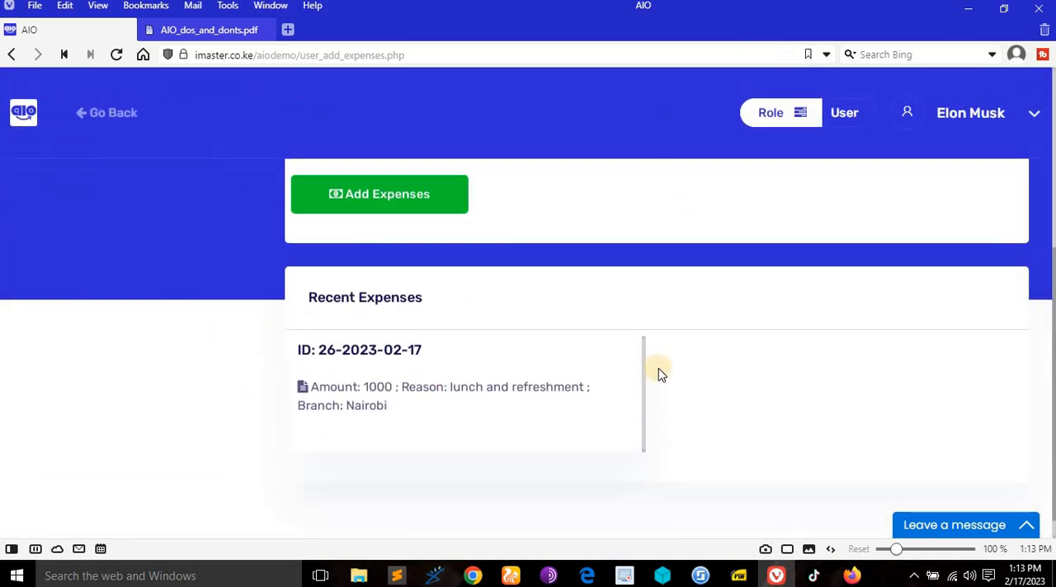
# - Leave the expenses form, check the next right in the PDF, and open the delivery page from the user dashboard
pyautogui.click(141, 110)
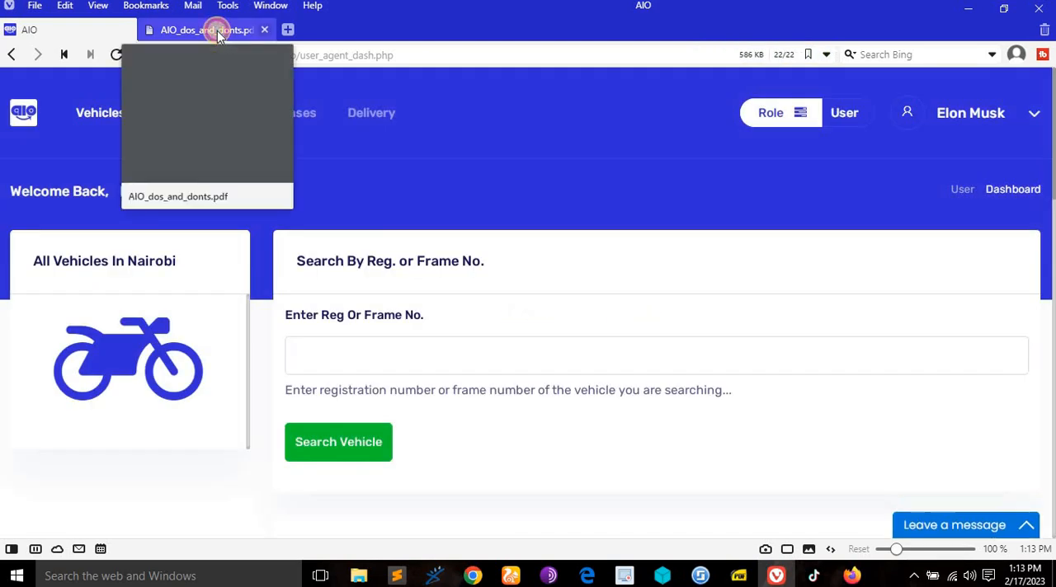
pyautogui.click(217, 32)
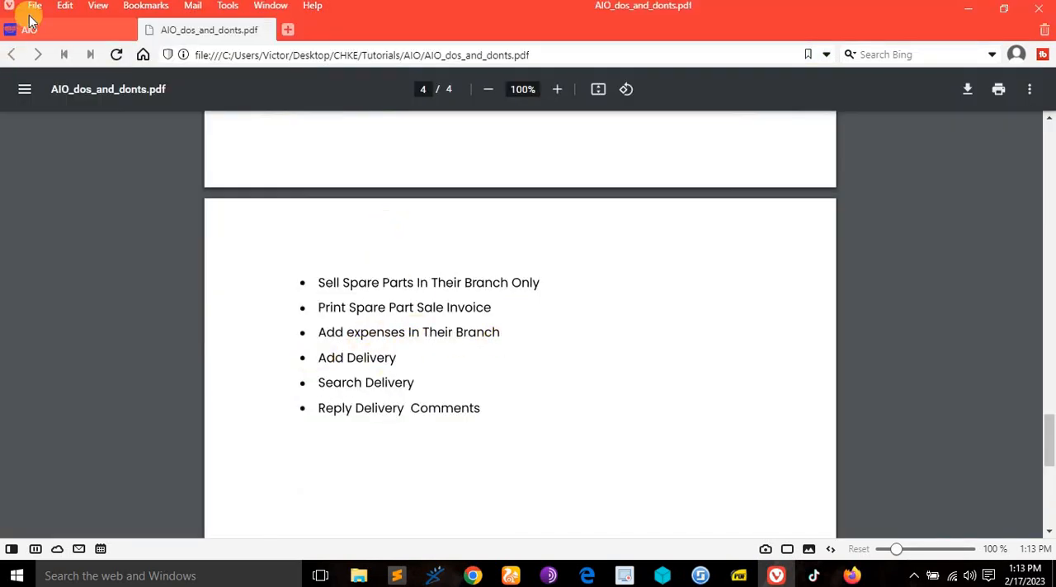
pyautogui.click(56, 30)
pyautogui.click(386, 115)
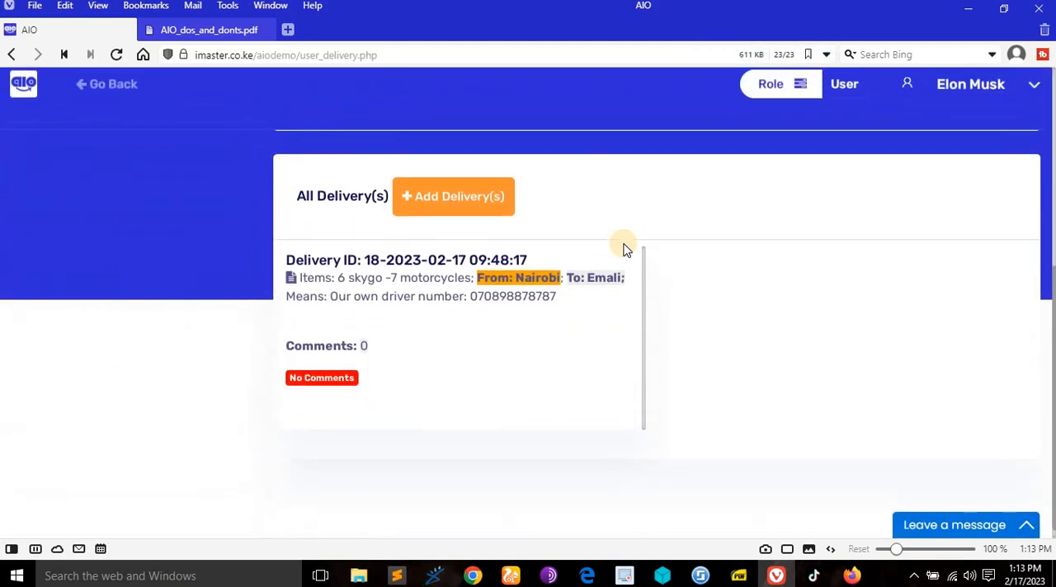
pyautogui.scroll(1, 497, 296)
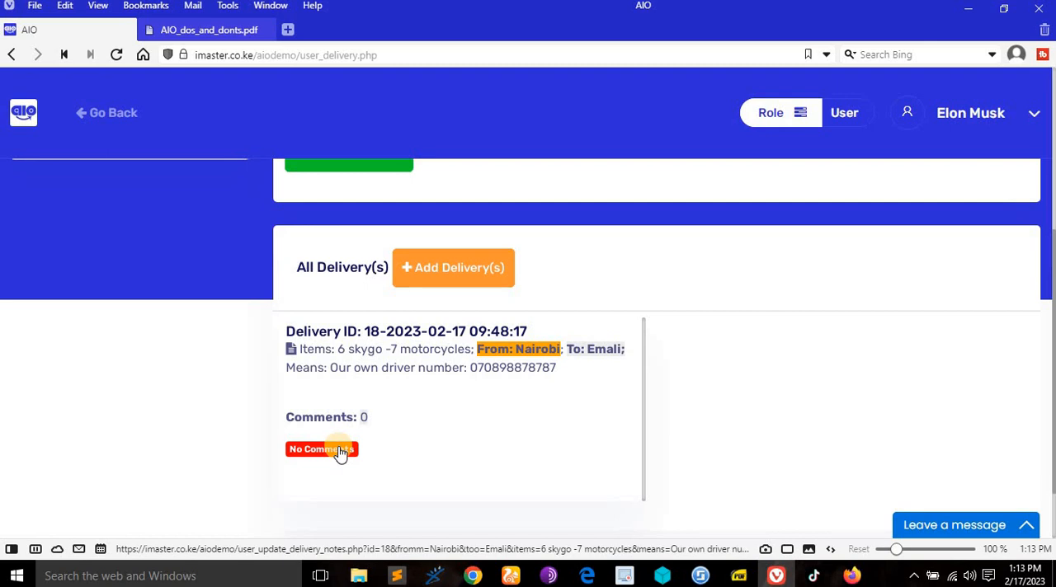
# - Compare the PDF's Add Delivery, Search Delivery and Reply Delivery Comments rights with the options on the delivery page
pyautogui.click(206, 32)
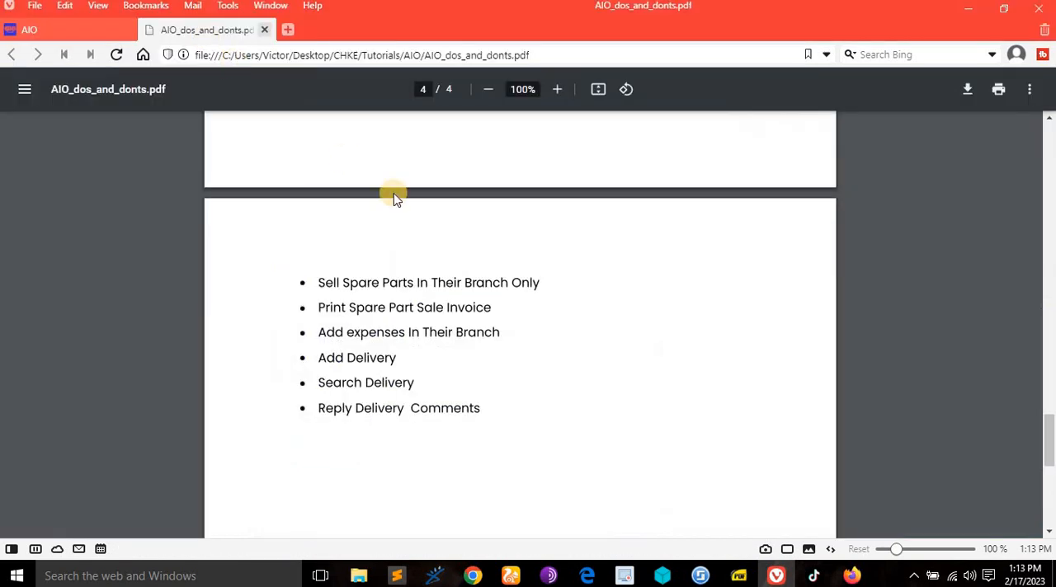
pyautogui.click(99, 33)
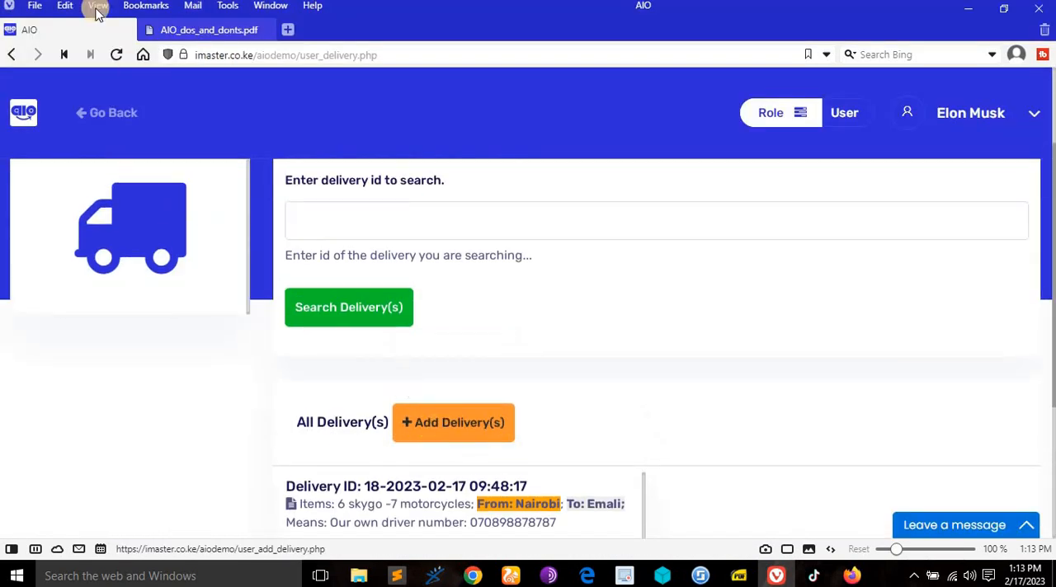
pyautogui.click(206, 29)
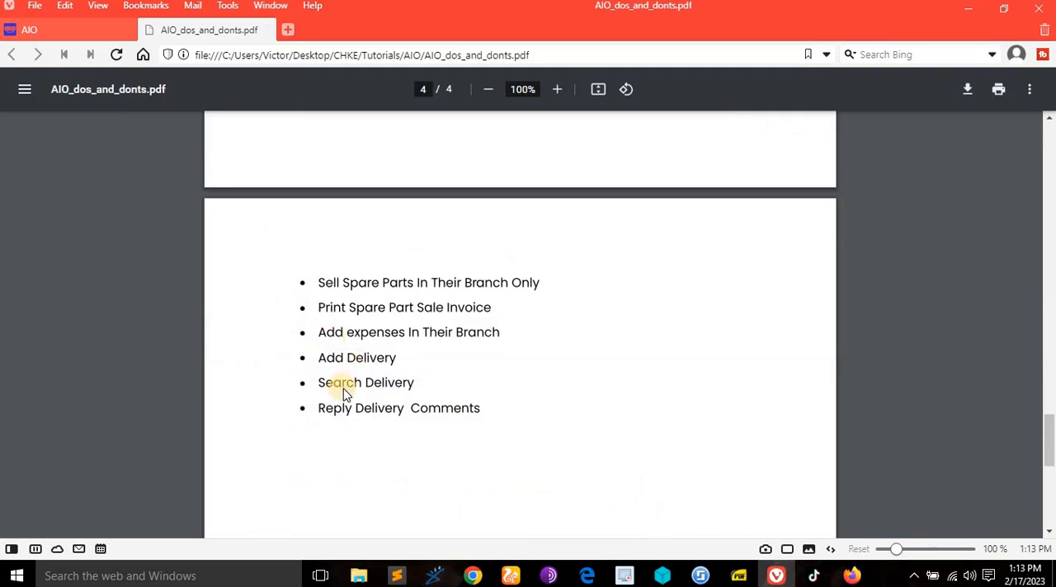
pyautogui.click(33, 28)
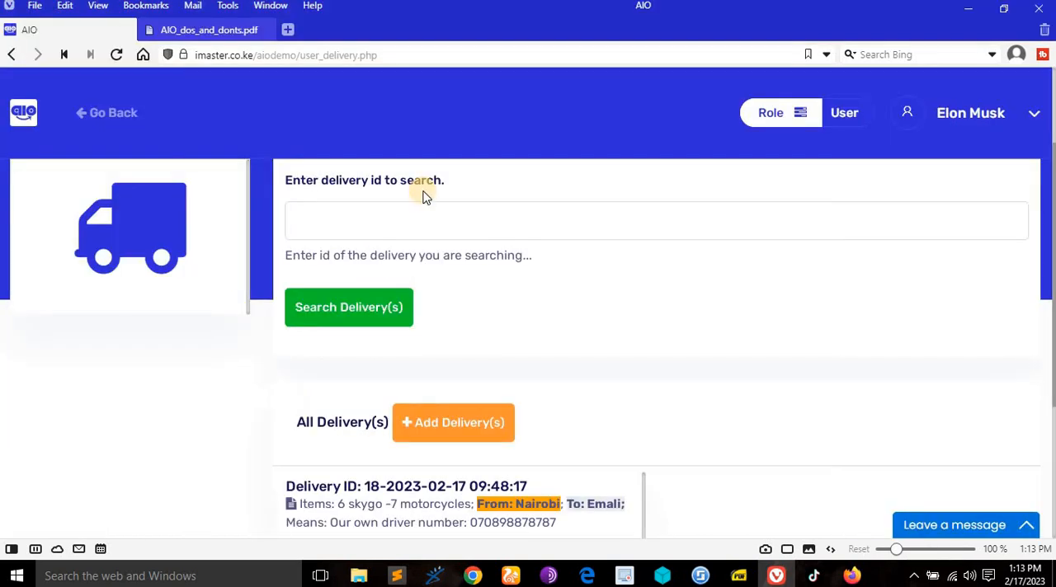
pyautogui.click(206, 29)
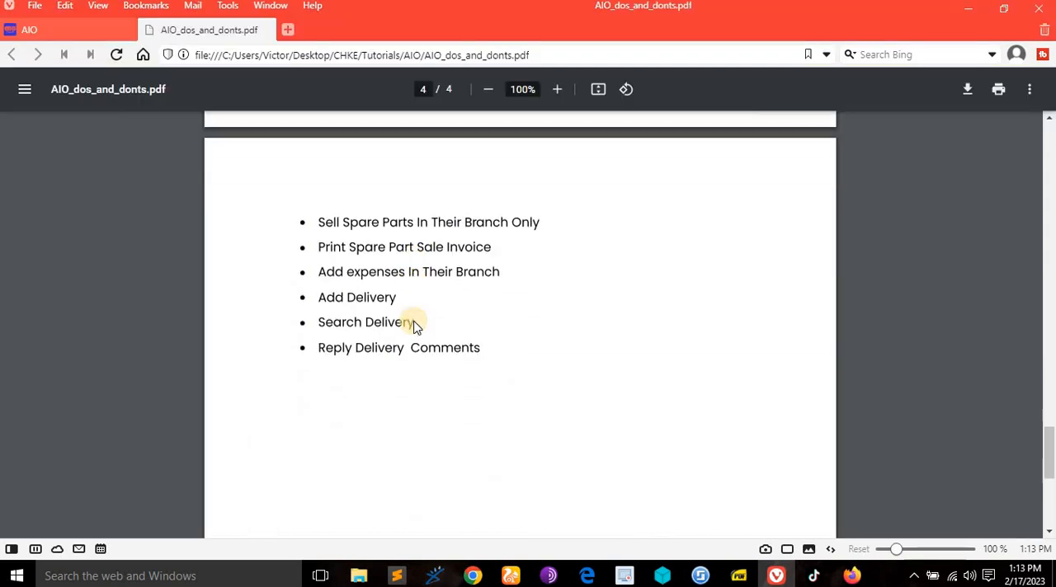
pyautogui.scroll(-2, 415, 326)
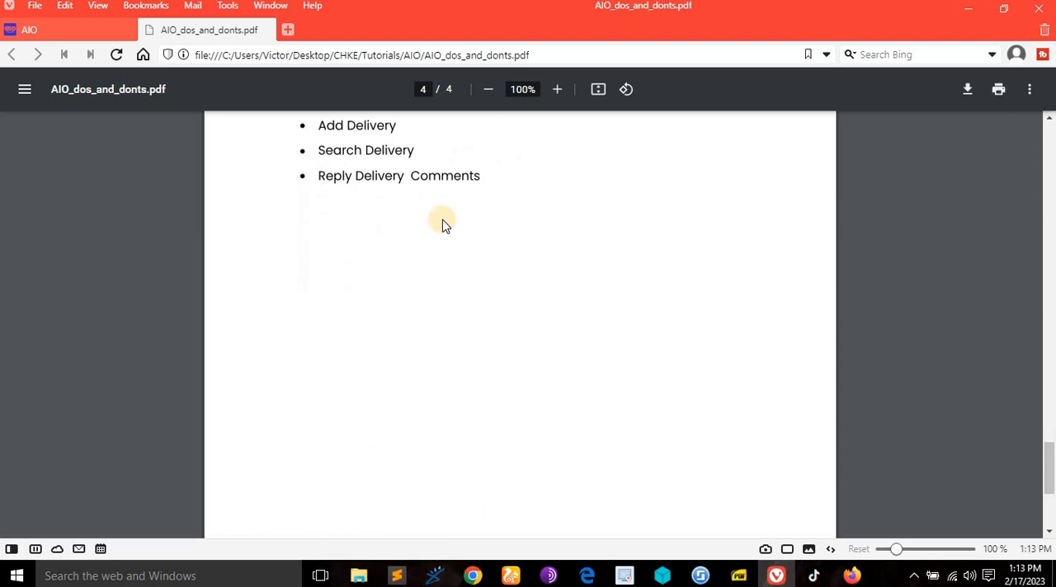
pyautogui.click(97, 33)
pyautogui.scroll(3, 570, 278)
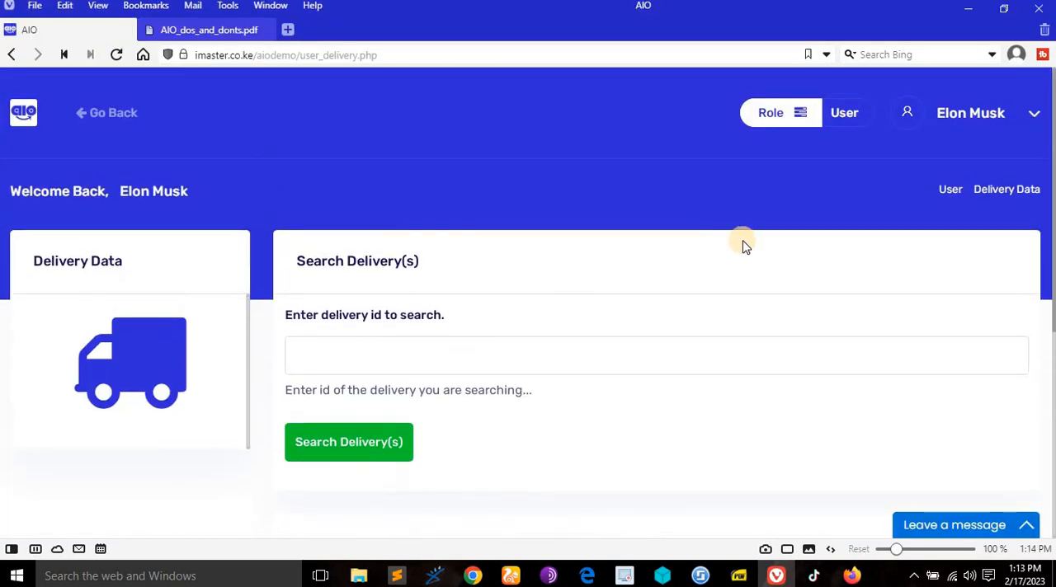
# - Review the rights PDF back to the demo link and test credentials on its first page, then look over the delivery page again
pyautogui.click(211, 29)
pyautogui.scroll(20, 615, 398)
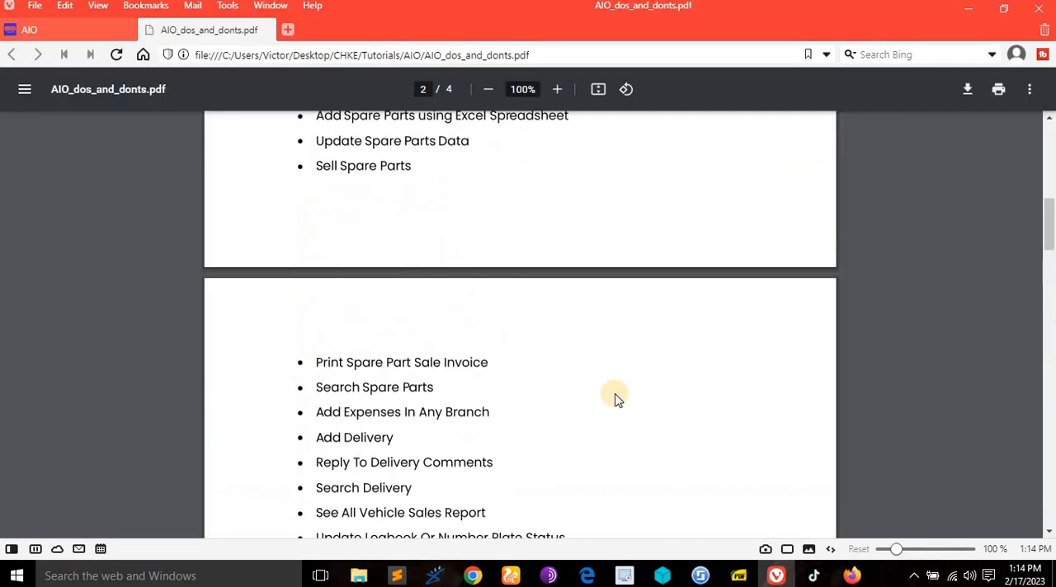
pyautogui.scroll(3, 498, 292)
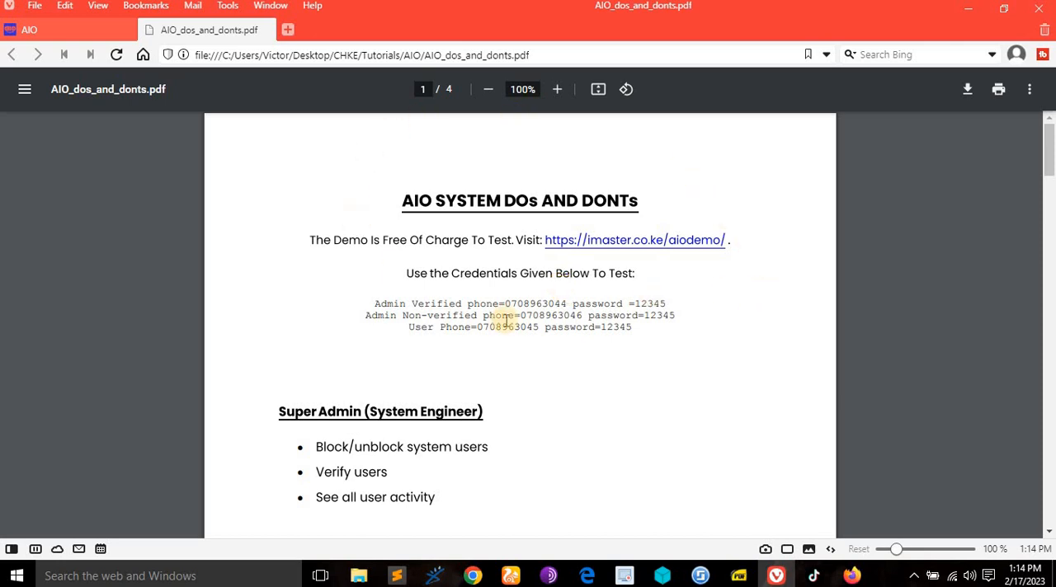
pyautogui.click(32, 29)
pyautogui.scroll(-4, 483, 306)
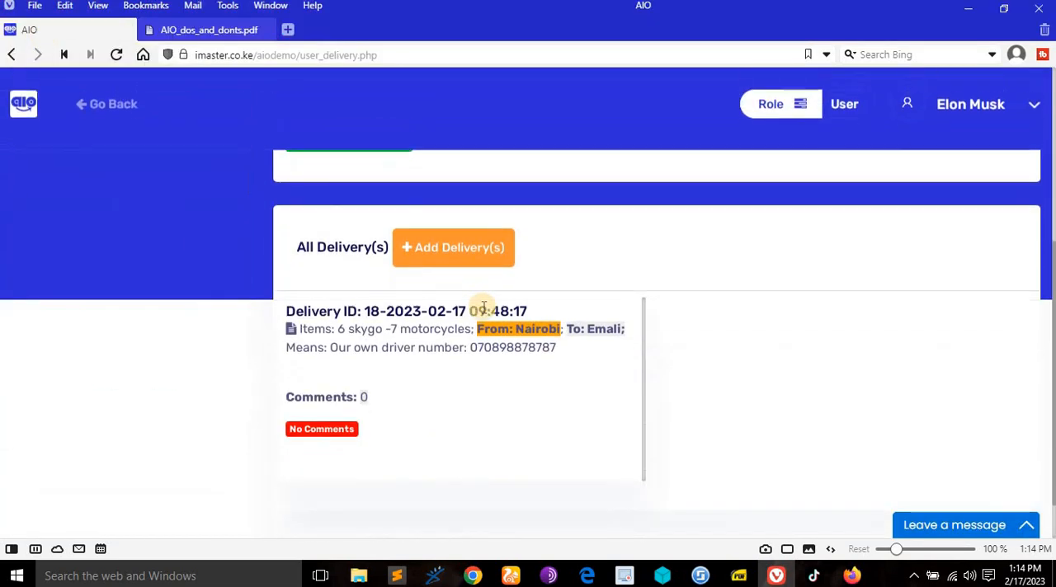
pyautogui.scroll(3, 484, 307)
pyautogui.scroll(1, 484, 308)
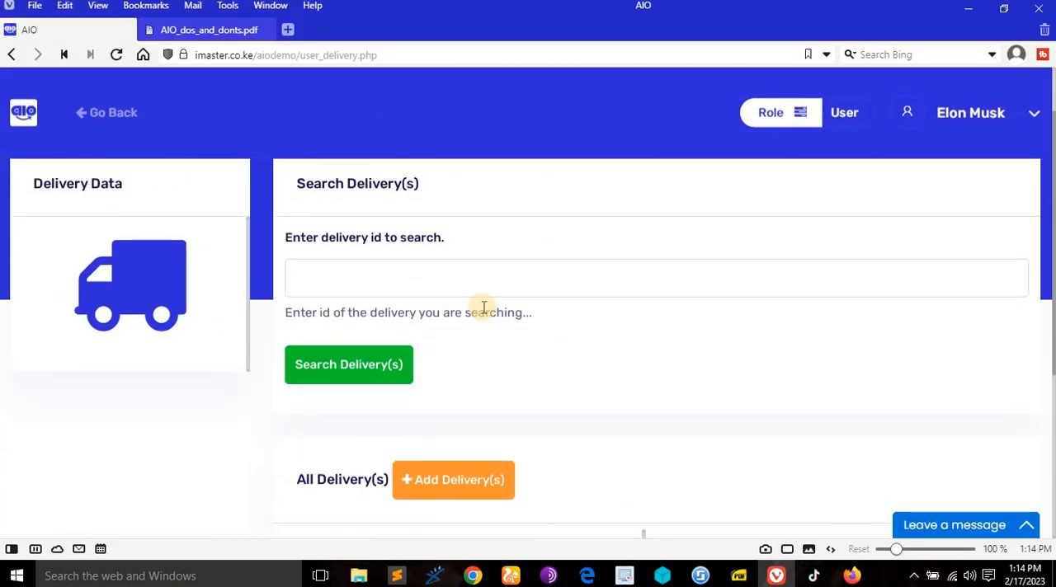